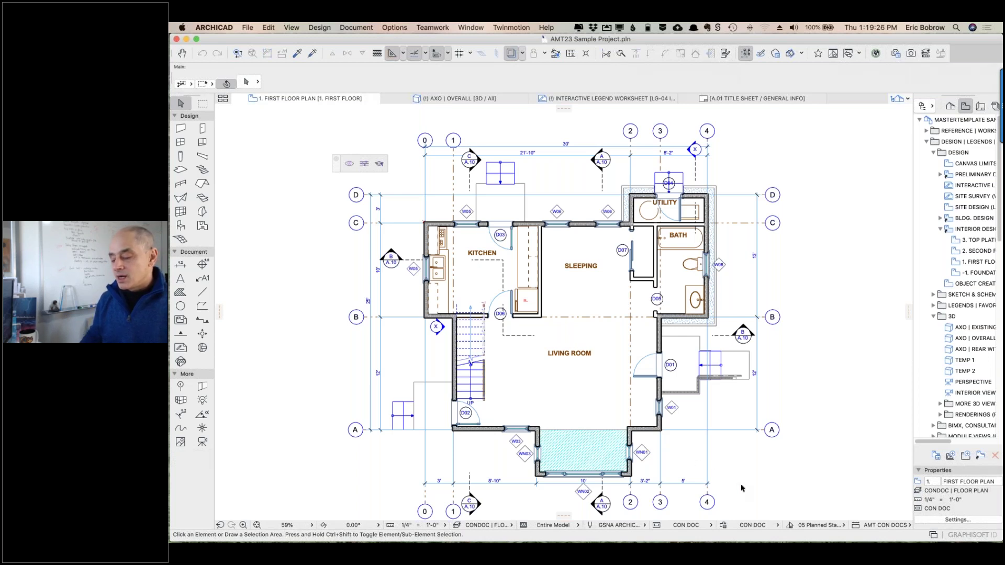
# - Pick up the settings of the existing exterior dimension string below the bay for the Dimension tool
pyautogui.scroll(-5, 737, 491)
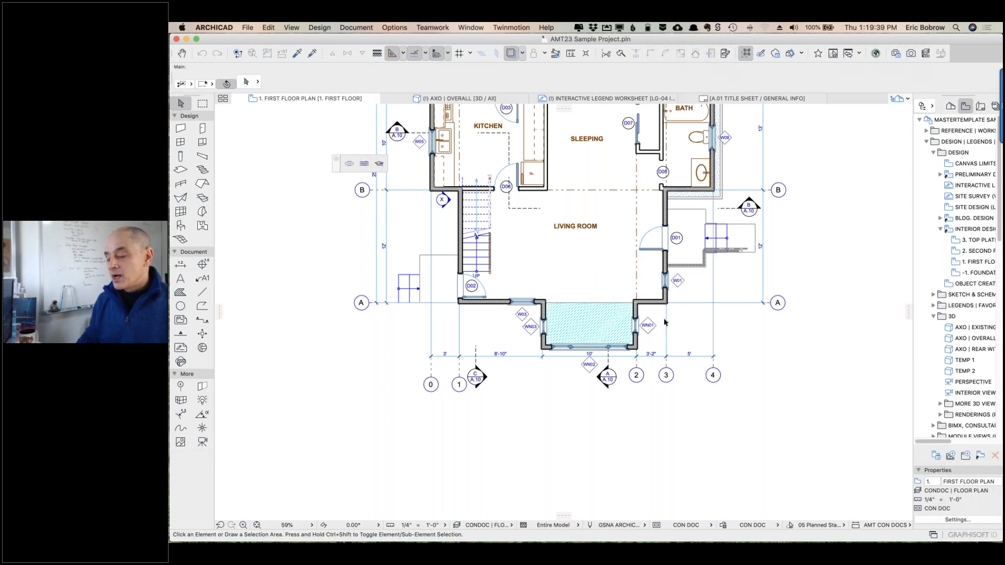
pyautogui.scroll(5, 589, 360)
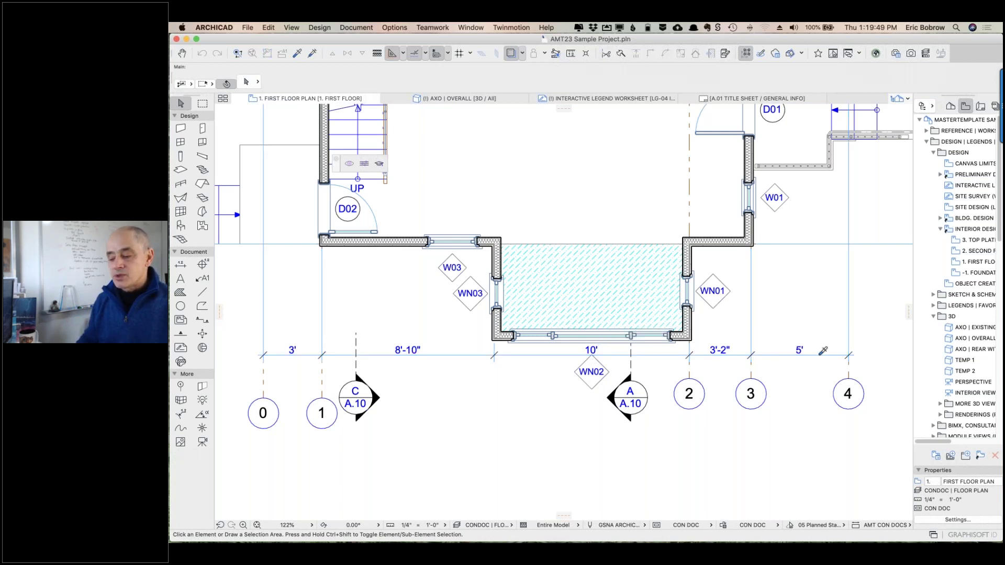
pyautogui.keyDown('alt'); pyautogui.click(816, 321); pyautogui.keyUp('alt')
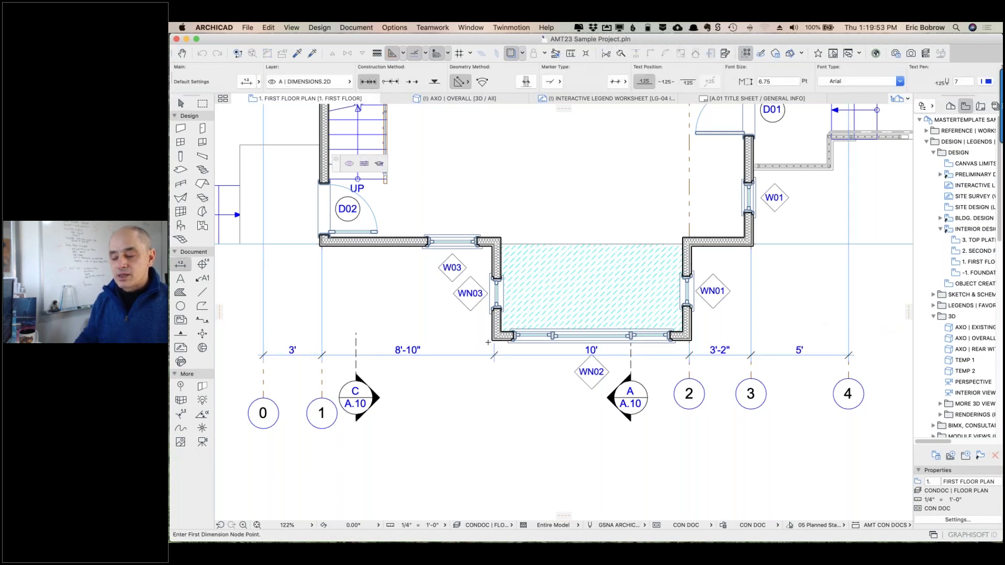
pyautogui.click(631, 336)
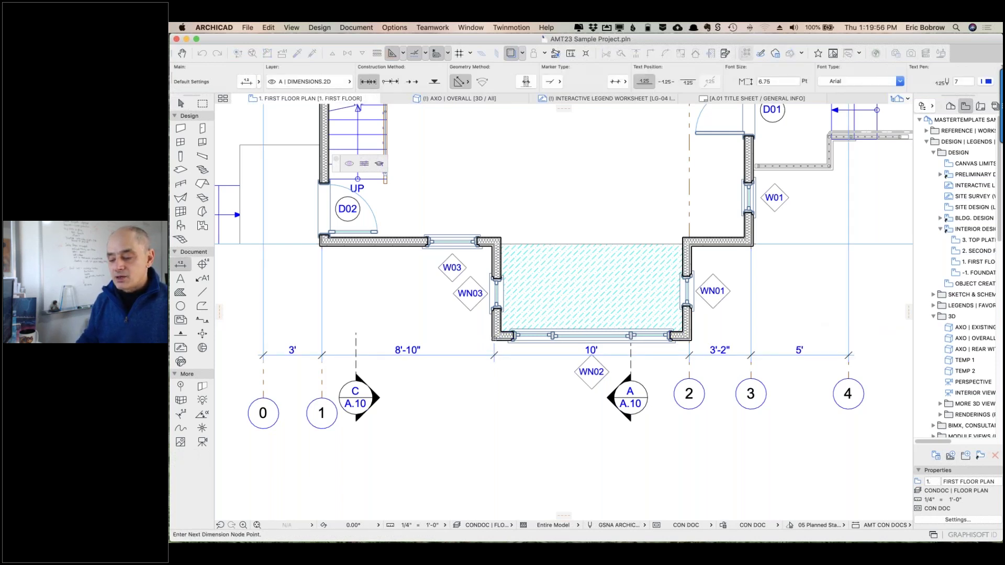
pyautogui.press('Escape')
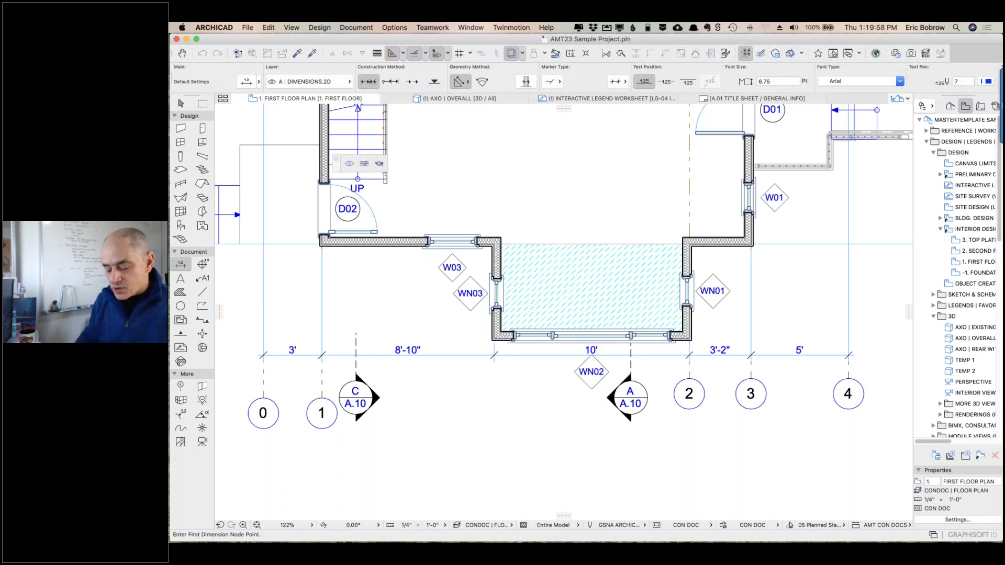
# - Dimension the projecting bay's overall width between its two outer front corners, placing the dimension line along the front wall
pyautogui.scroll(5, 490, 339)
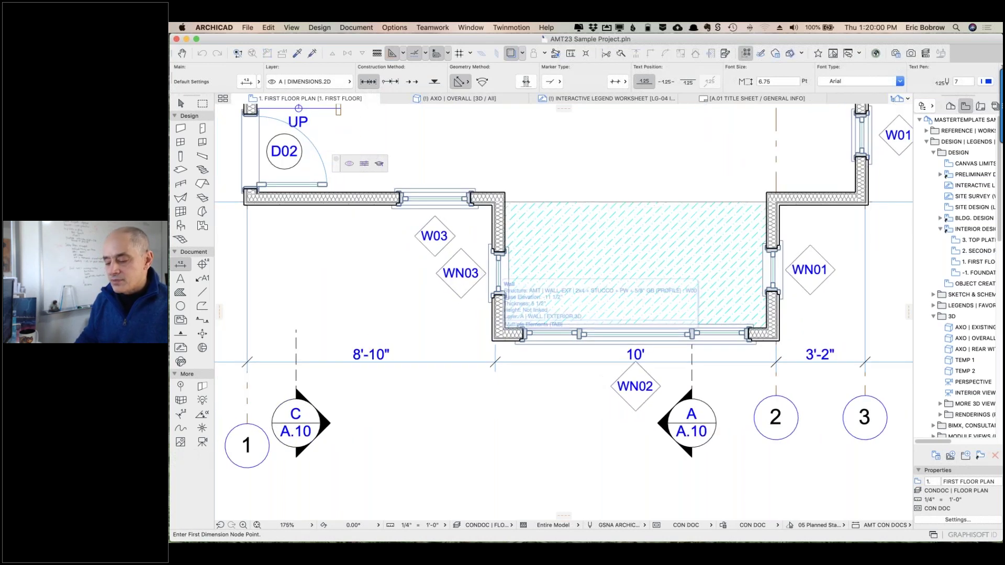
pyautogui.scroll(1, 493, 337)
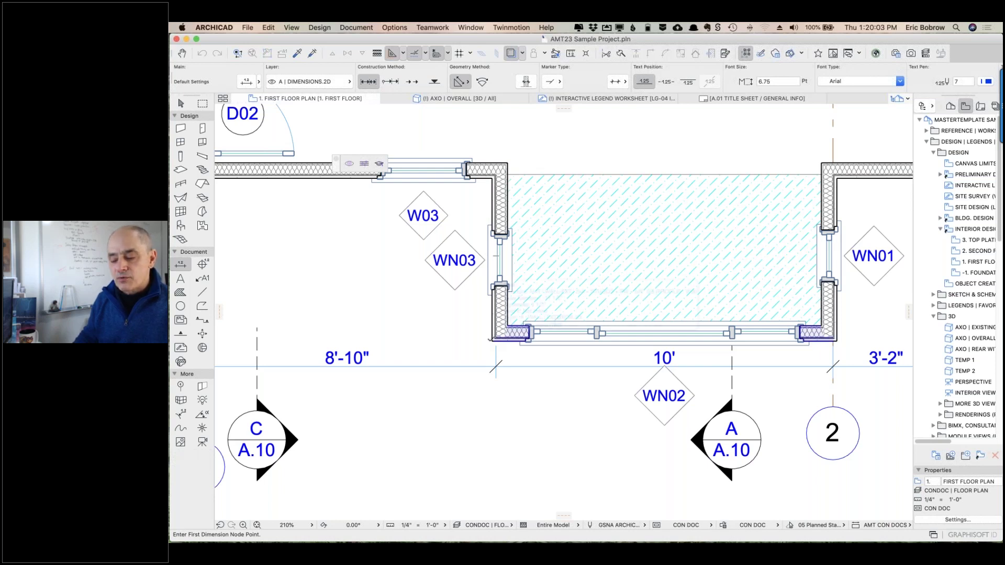
pyautogui.click(497, 334)
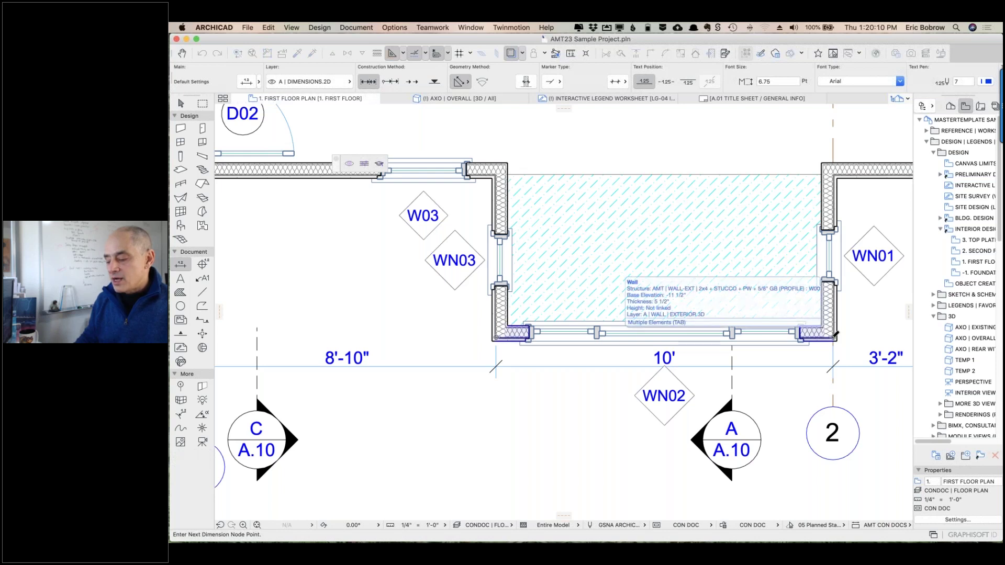
pyautogui.click(832, 337)
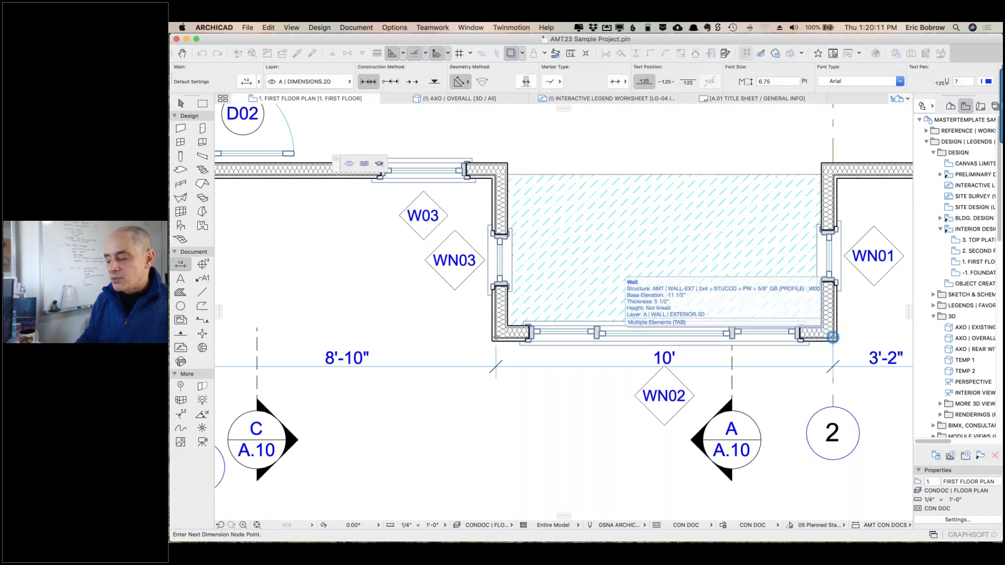
pyautogui.doubleClick(862, 326)
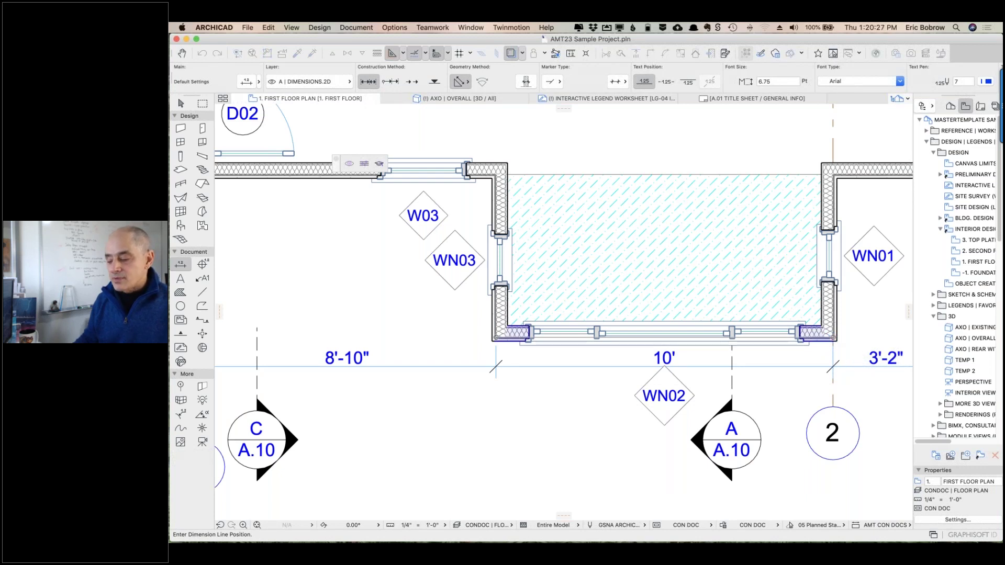
pyautogui.click(850, 337)
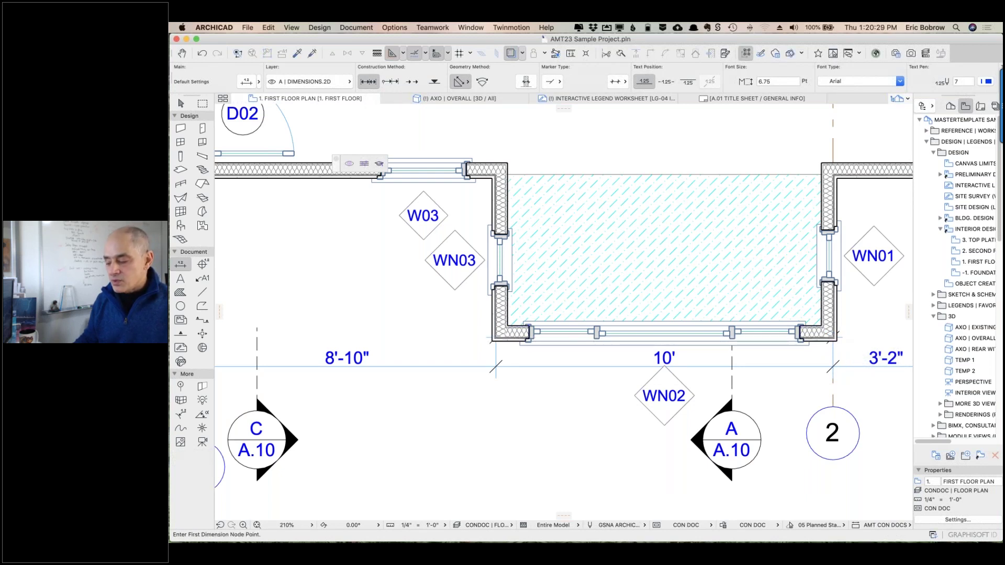
pyautogui.click(843, 337)
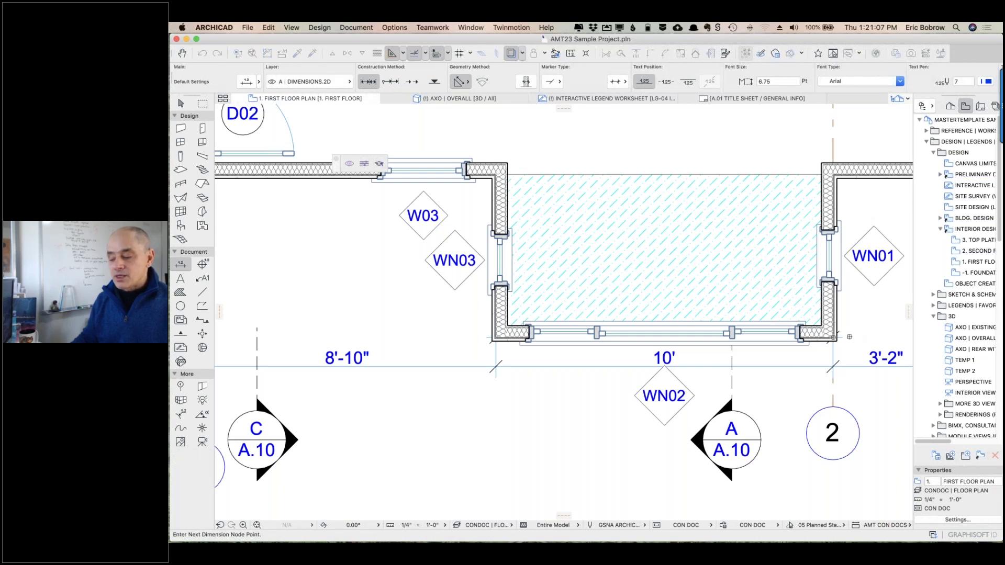
pyautogui.press('Escape')
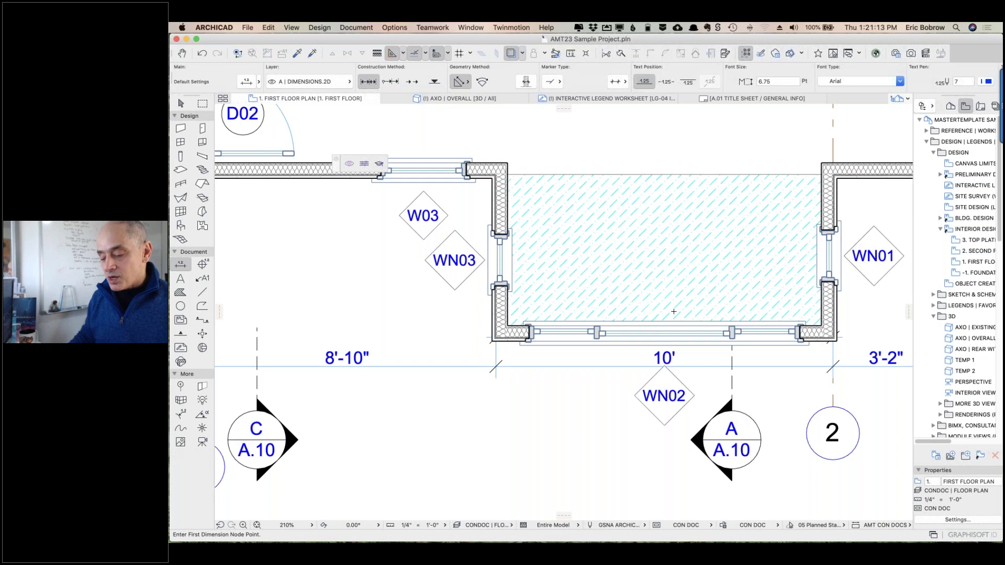
# - Dimension the bay's front wall once more between the same outer corners, with the dimension line on the wall
pyautogui.click(507, 332)
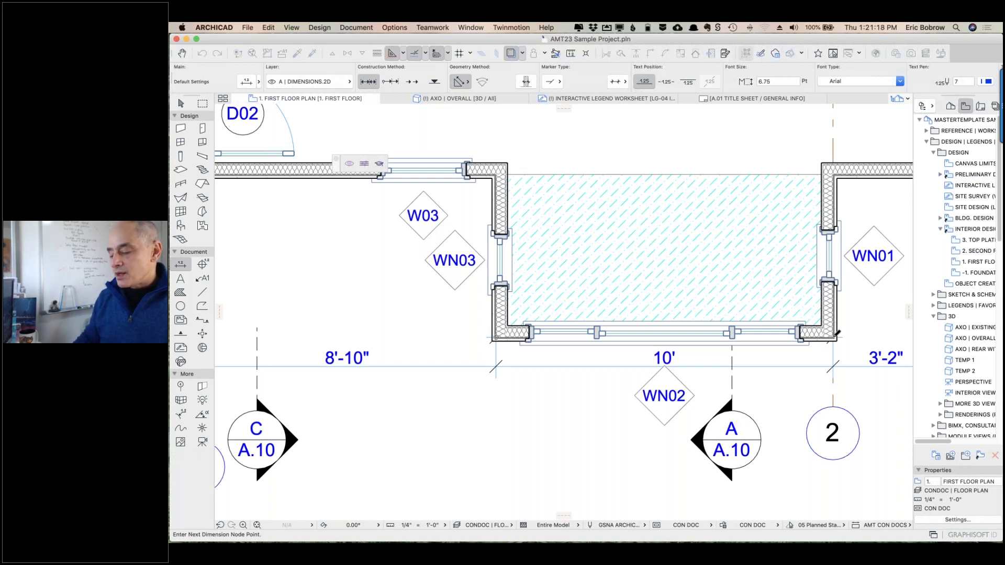
pyautogui.click(835, 334)
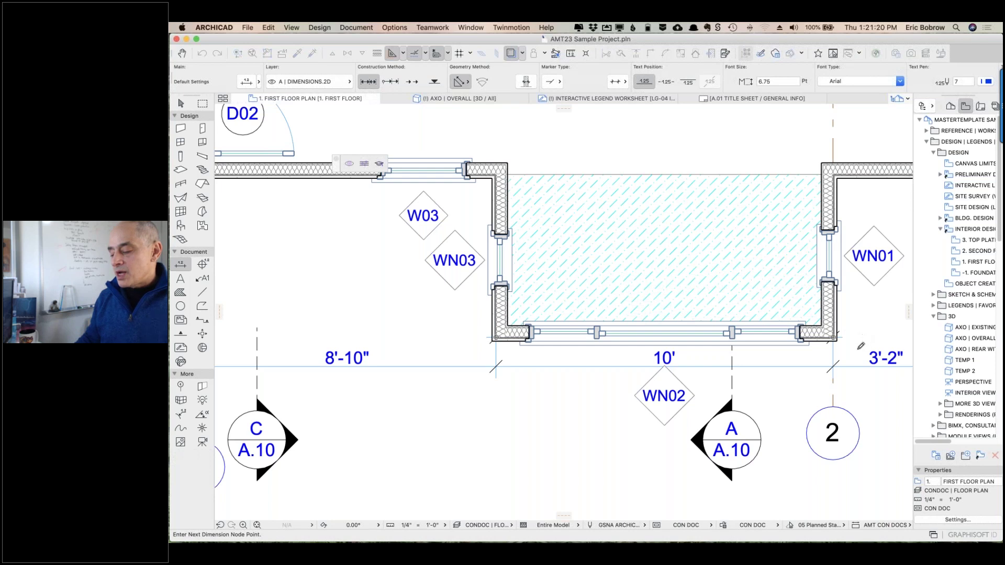
pyautogui.doubleClick(858, 341)
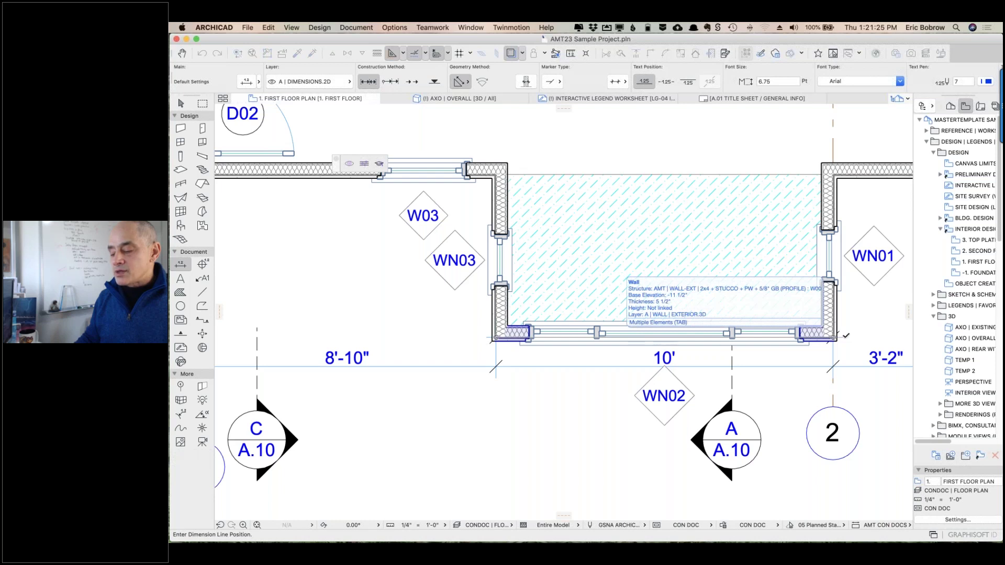
pyautogui.click(846, 336)
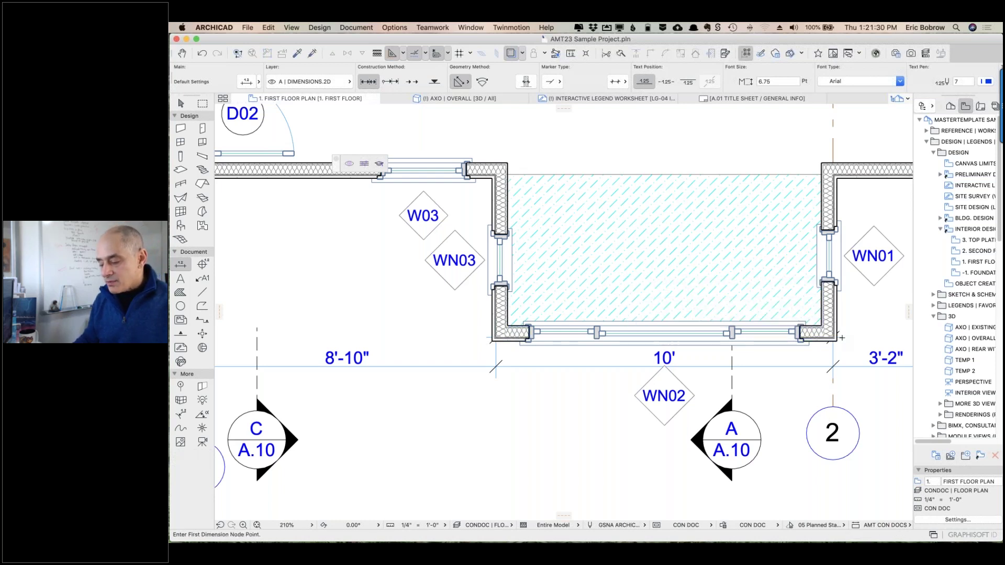
# - Select the bay-width dimension lying on the front wall and move it 5' straight down, away from the building
pyautogui.press('shift')
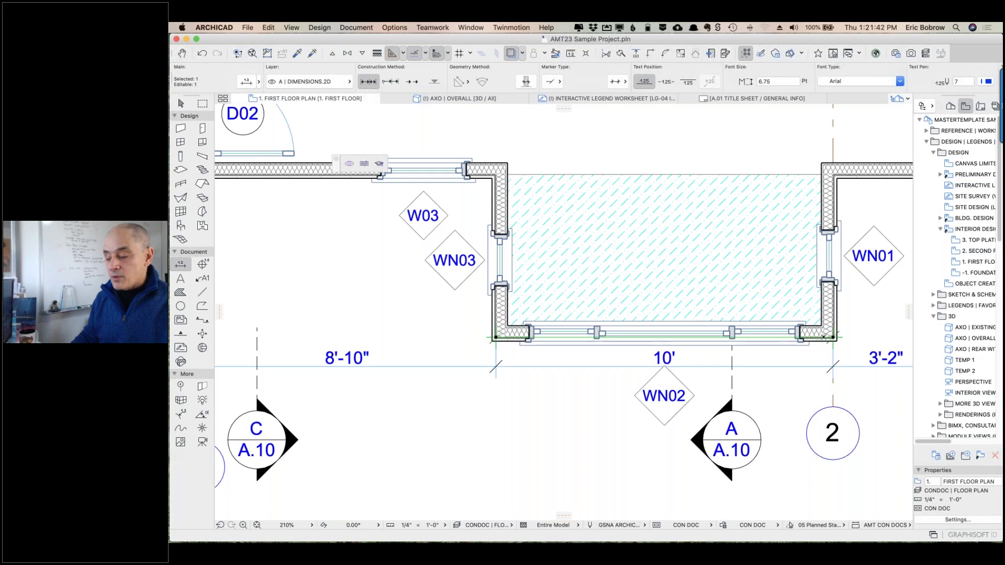
pyautogui.moveTo(834, 340); pyautogui.dragTo(835, 483)
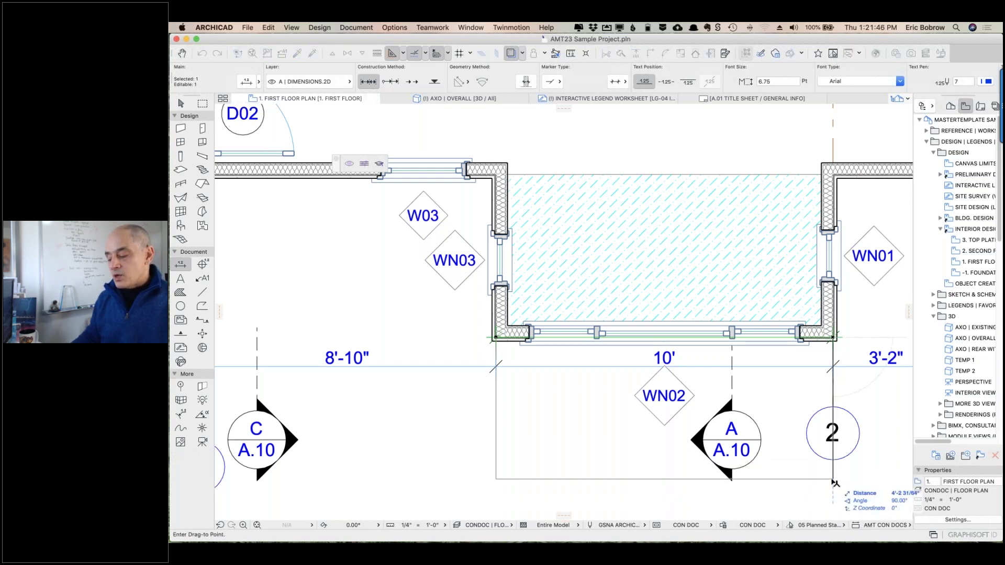
pyautogui.write('5')
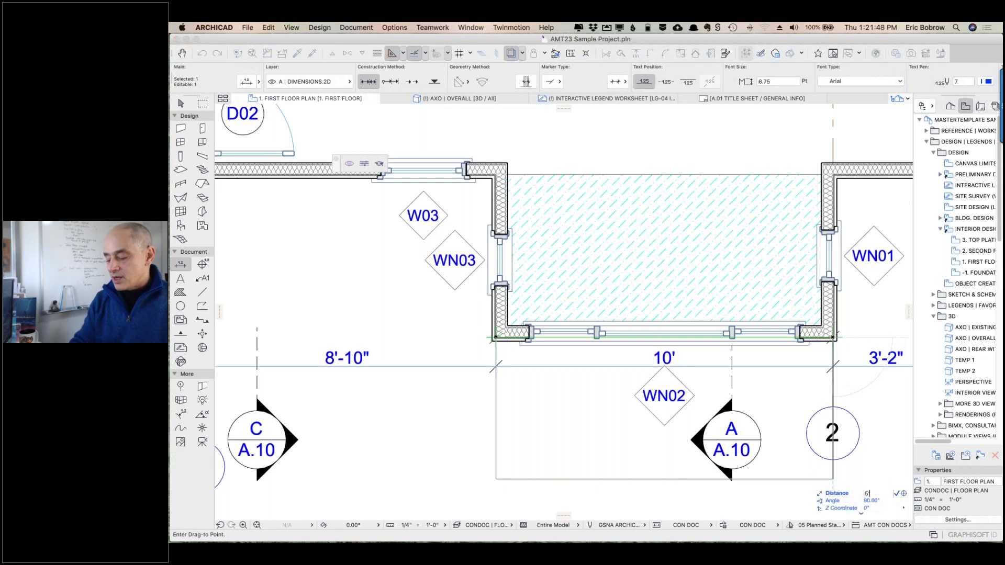
pyautogui.press('Return')
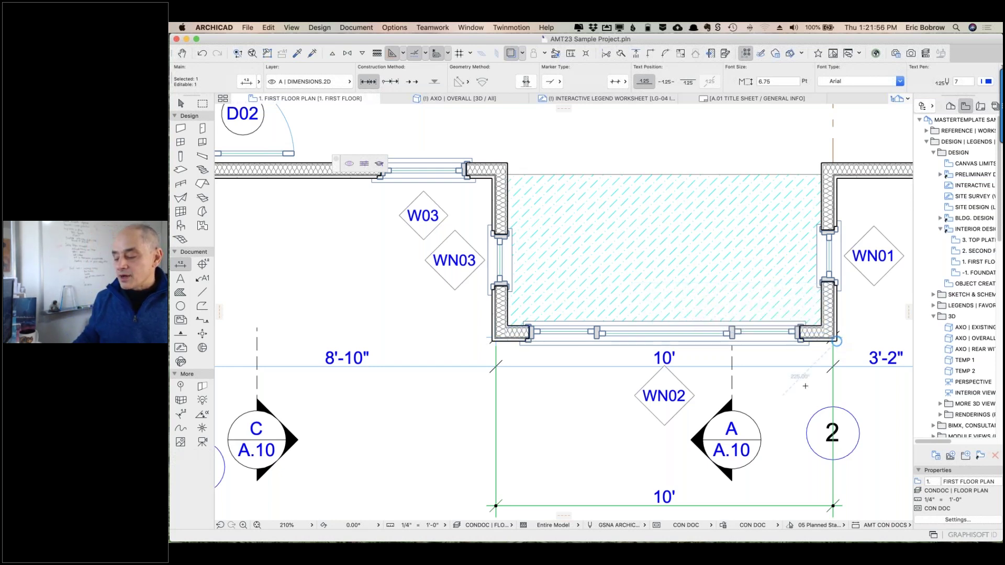
# - Drag a copy of the moved bay-width dimension 1' farther down
pyautogui.scroll(-5, 805, 386)
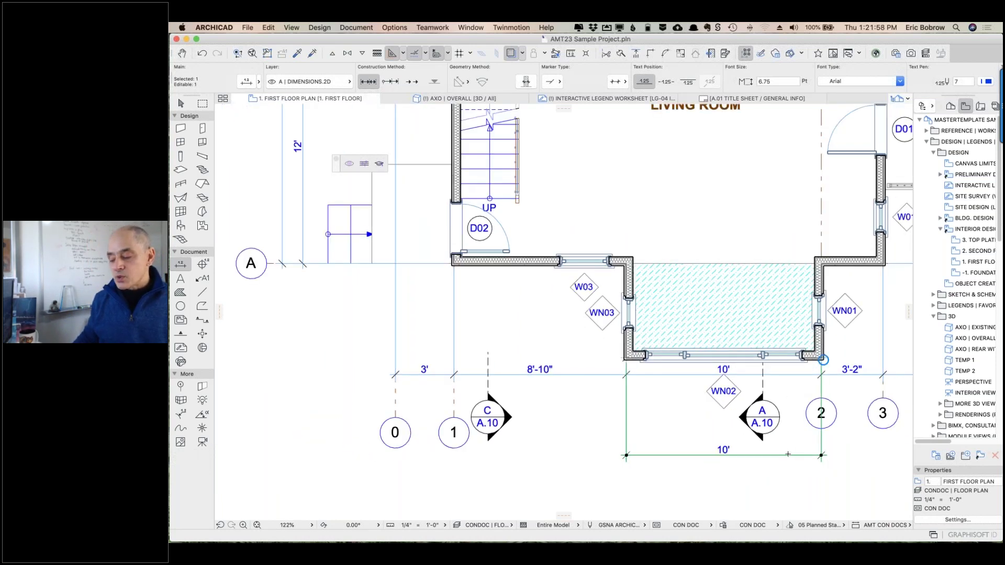
pyautogui.press('super+d')
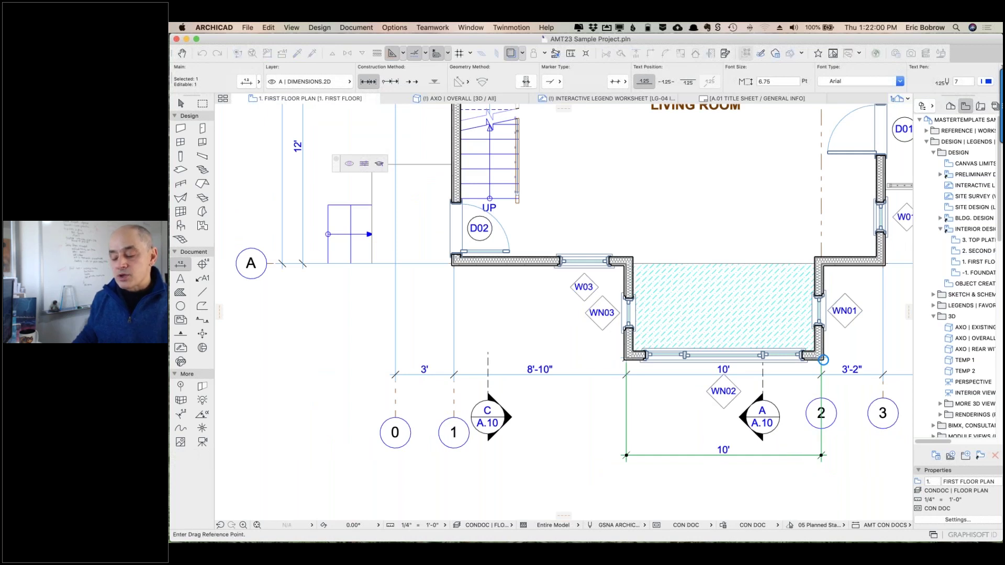
pyautogui.click(788, 455)
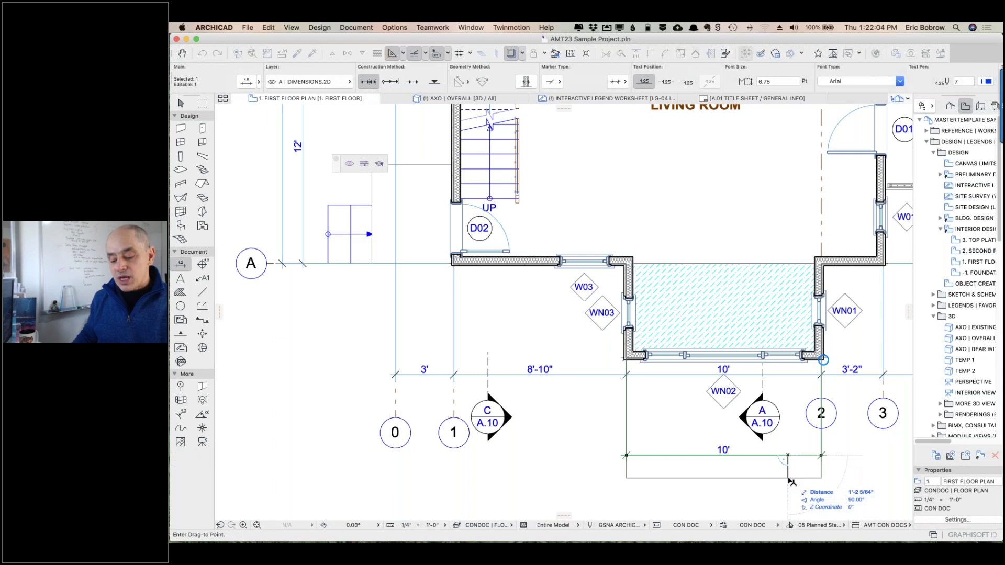
pyautogui.press('alt')
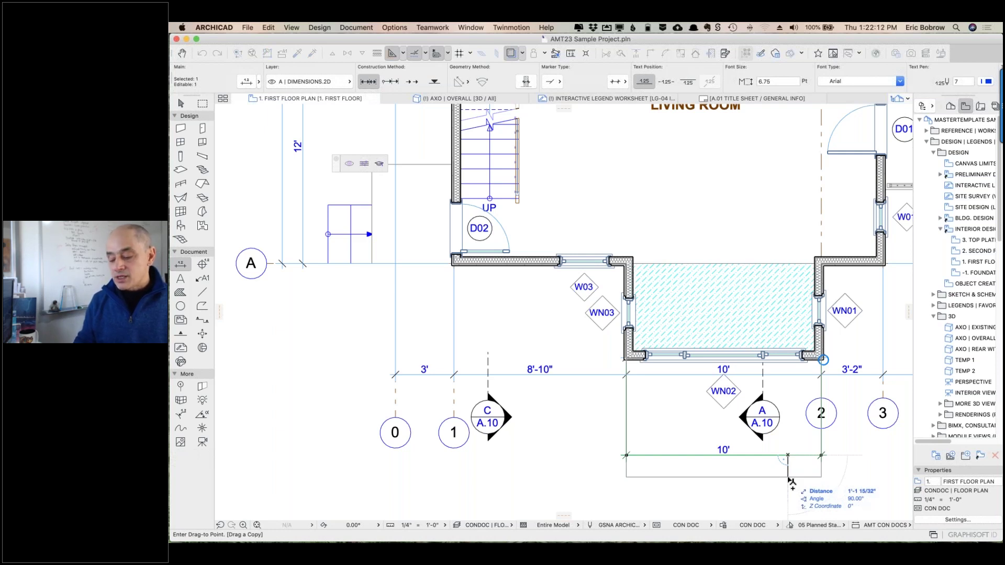
pyautogui.write('1')
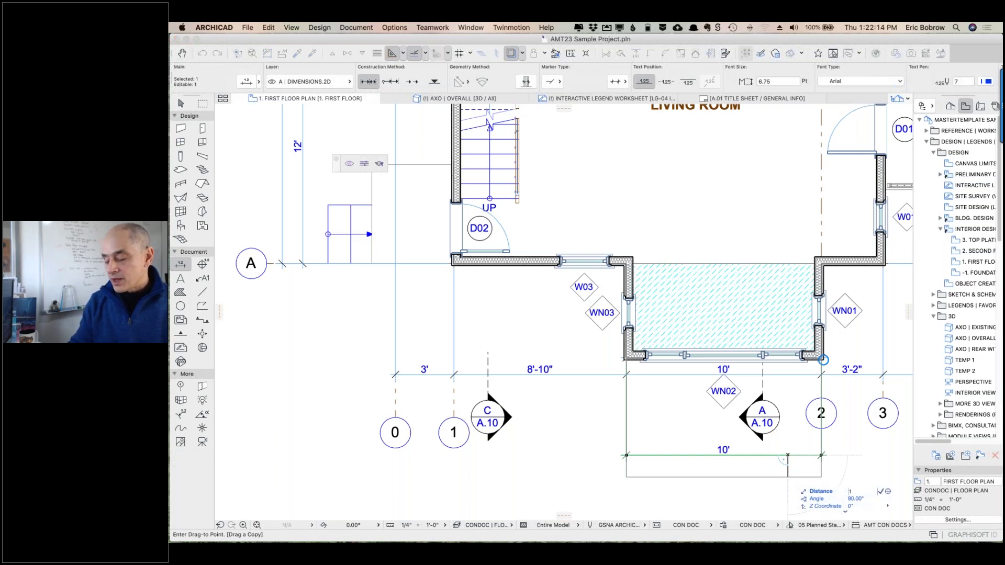
pyautogui.press('Return')
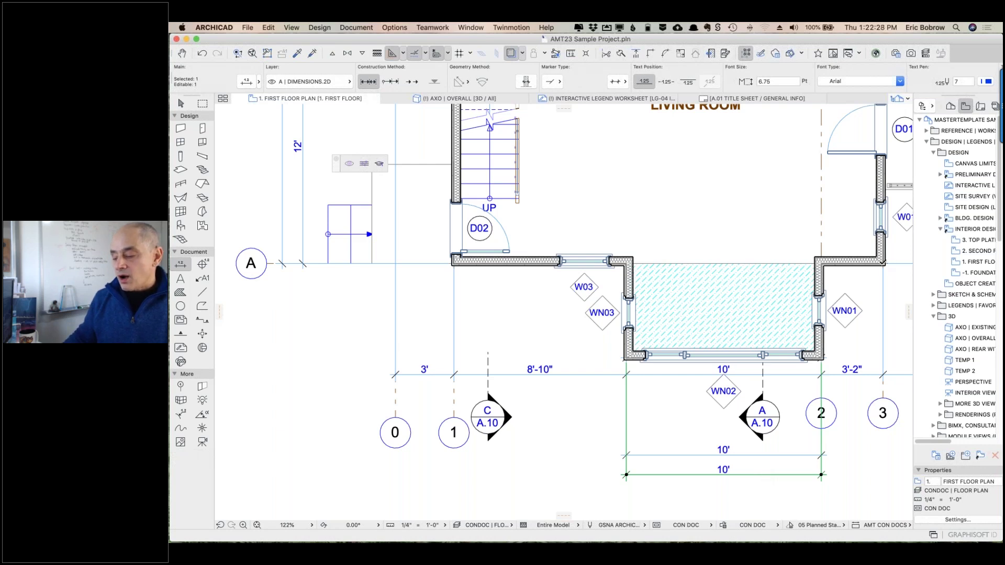
# - Add points to the copied dimension at the exterior wall corners on grid lines 3 and 1 and at the center of window W03
pyautogui.click(882, 264)
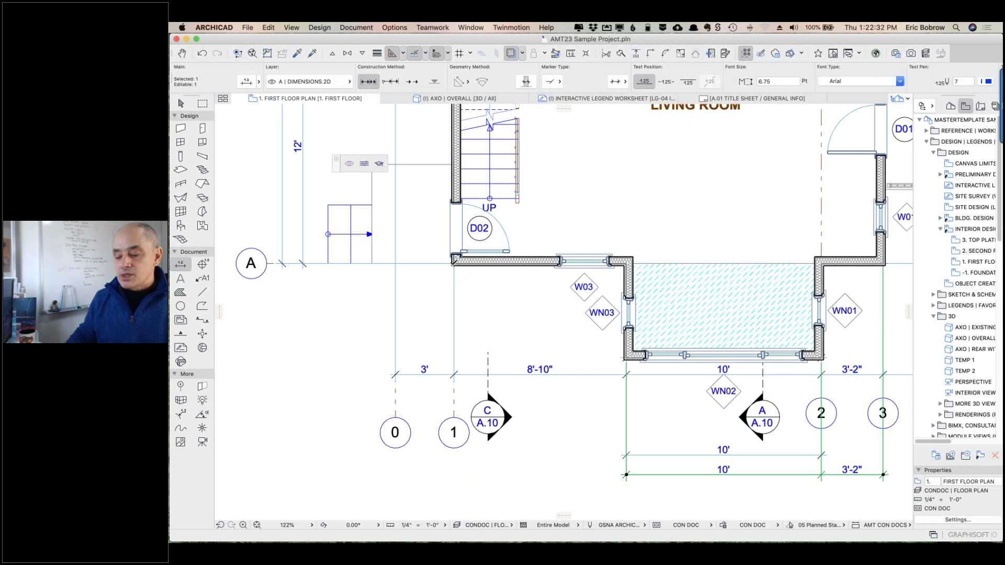
pyautogui.click(453, 262)
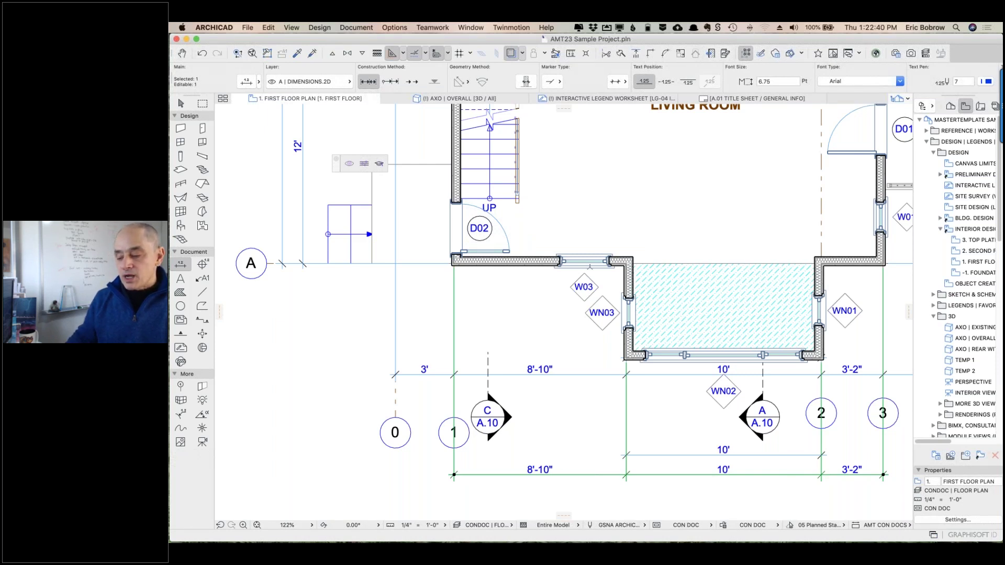
pyautogui.click(585, 264)
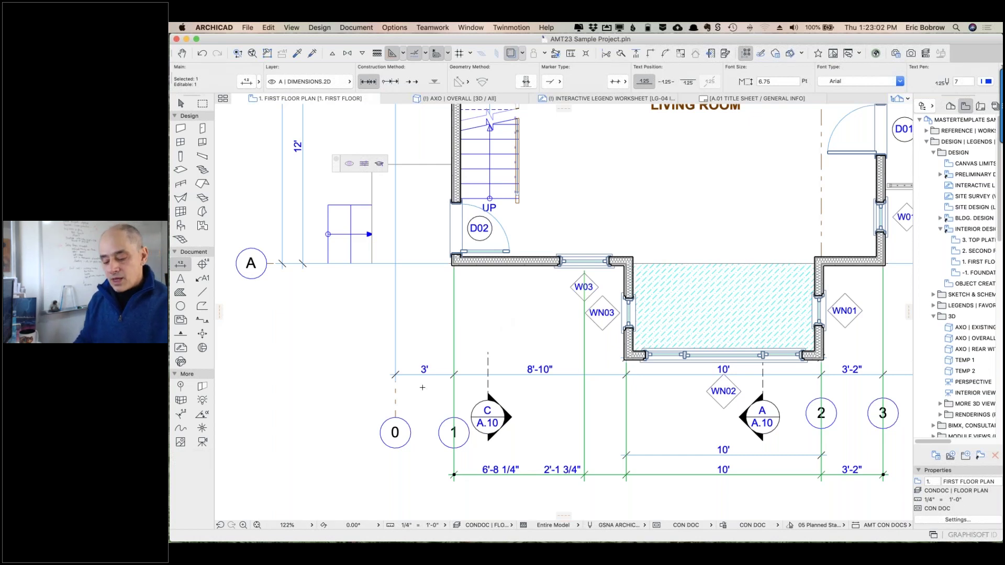
# - Undo the added dimension points, the dimension copy and the 5' move of the bay-width dimension
pyautogui.press('super+z')
pyautogui.press('super+z')
pyautogui.press('super+z')
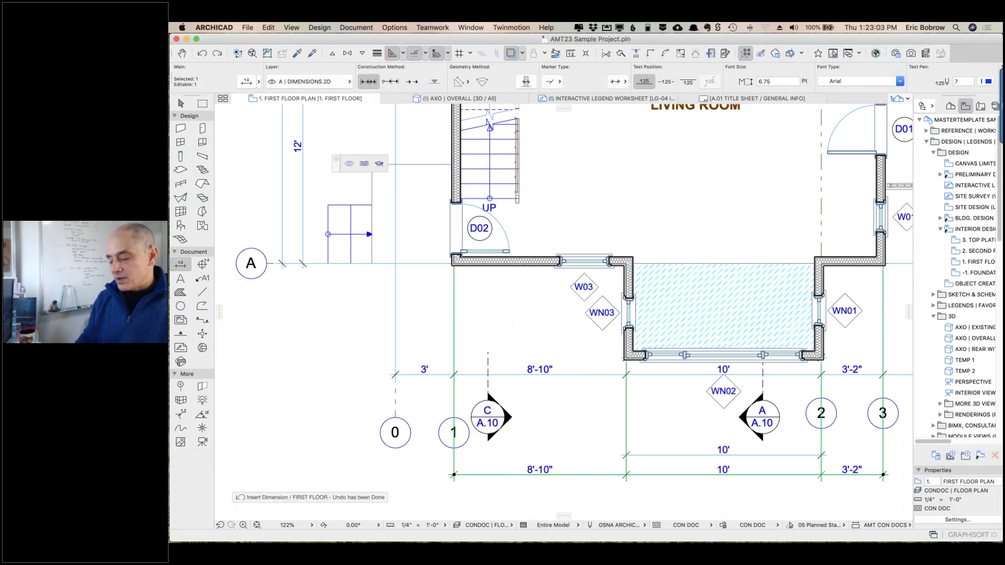
pyautogui.press('super+z')
pyautogui.press('super+z')
pyautogui.press('super+z')
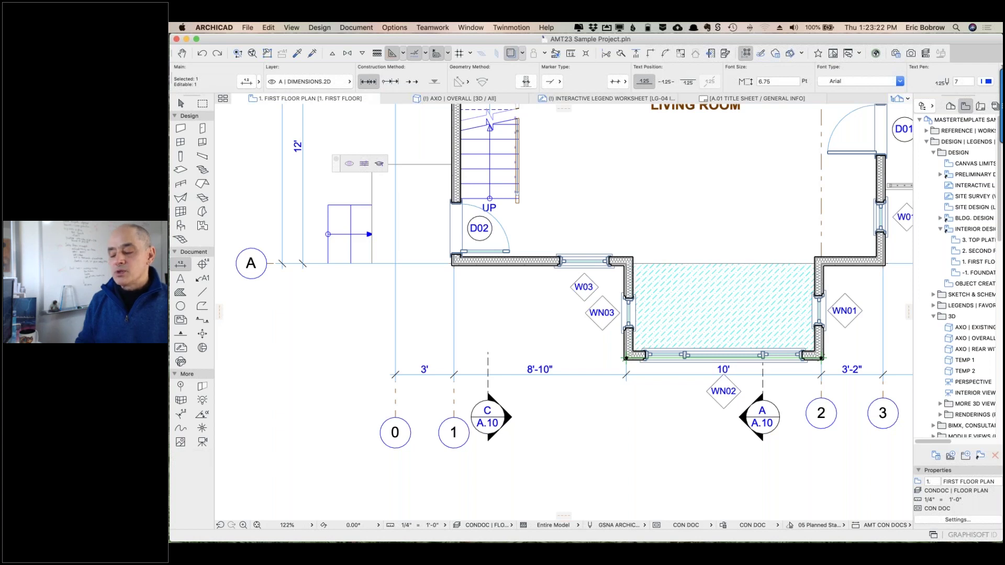
# - Select the existing exterior dimension string that runs below the plan from grid line 0 to grid line 4
pyautogui.click(181, 105)
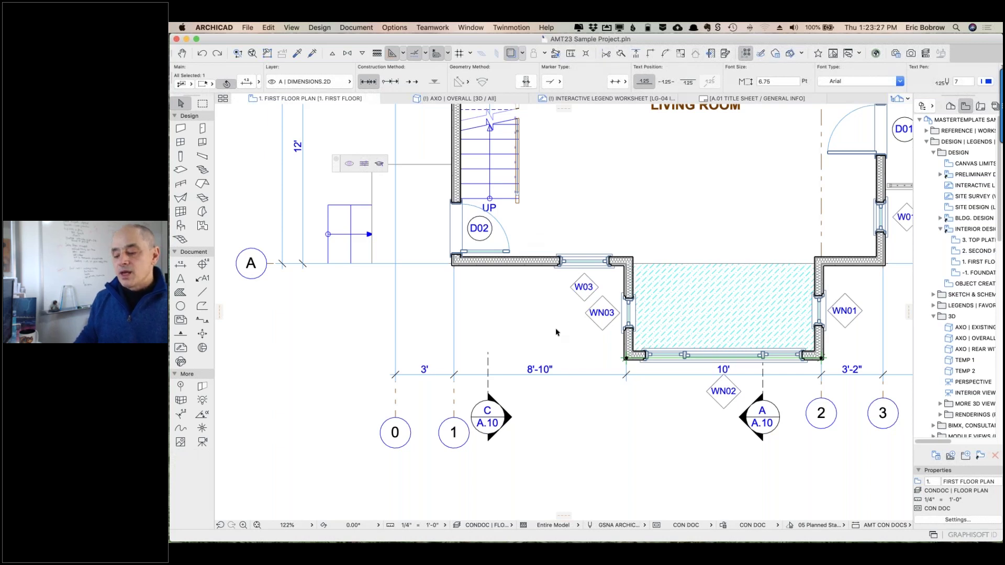
pyautogui.click(570, 375)
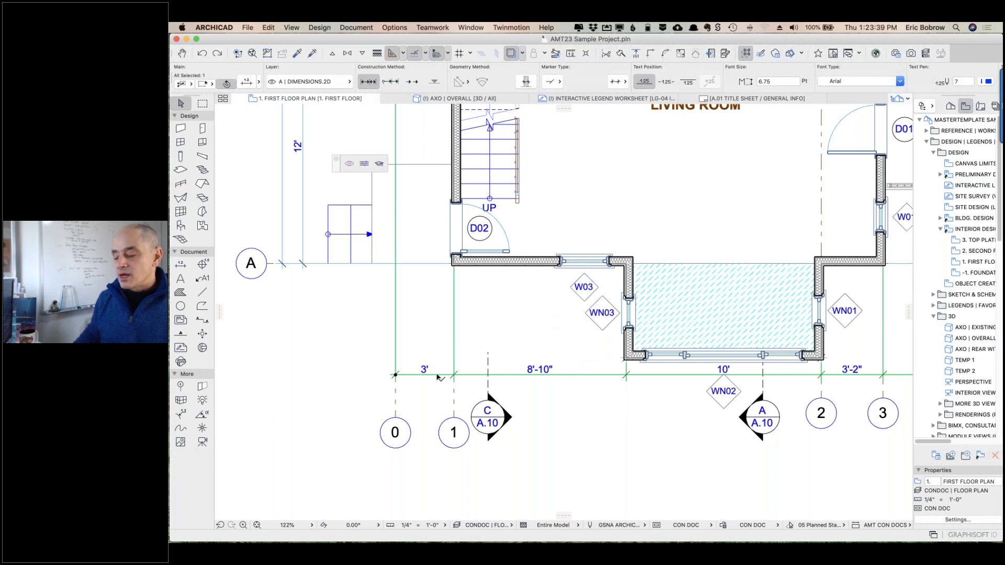
pyautogui.hscroll(3, 780, 394)
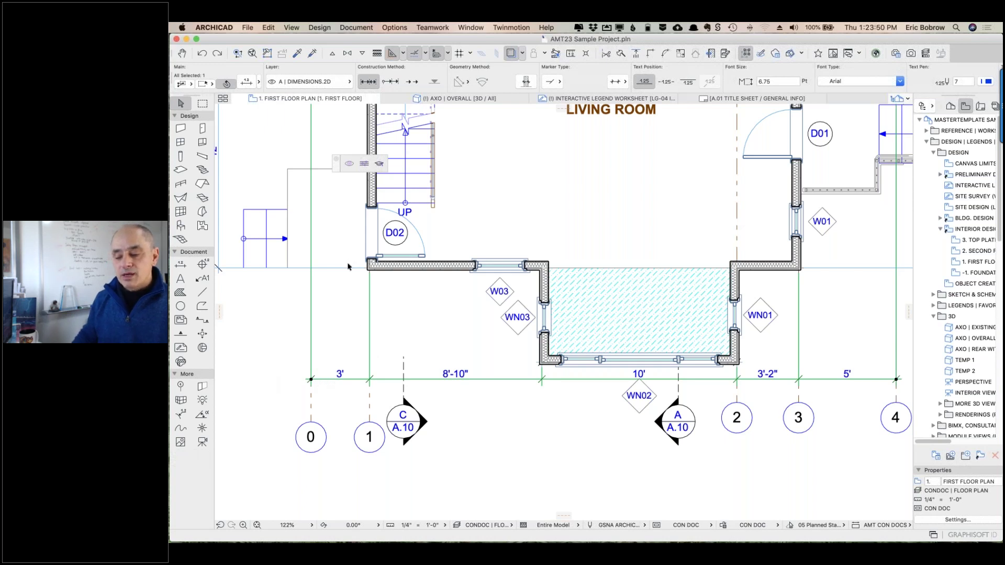
# - Extend the selected exterior dimension string with a point at the outer corner of the stone base wall near grid line 4
pyautogui.scroll(-5, 348, 266)
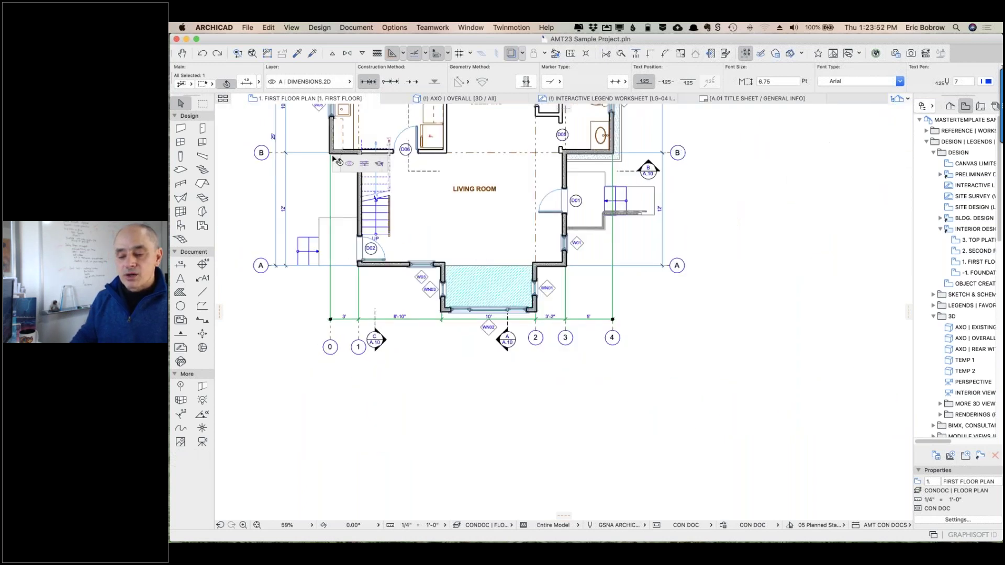
pyautogui.scroll(3, 351, 255)
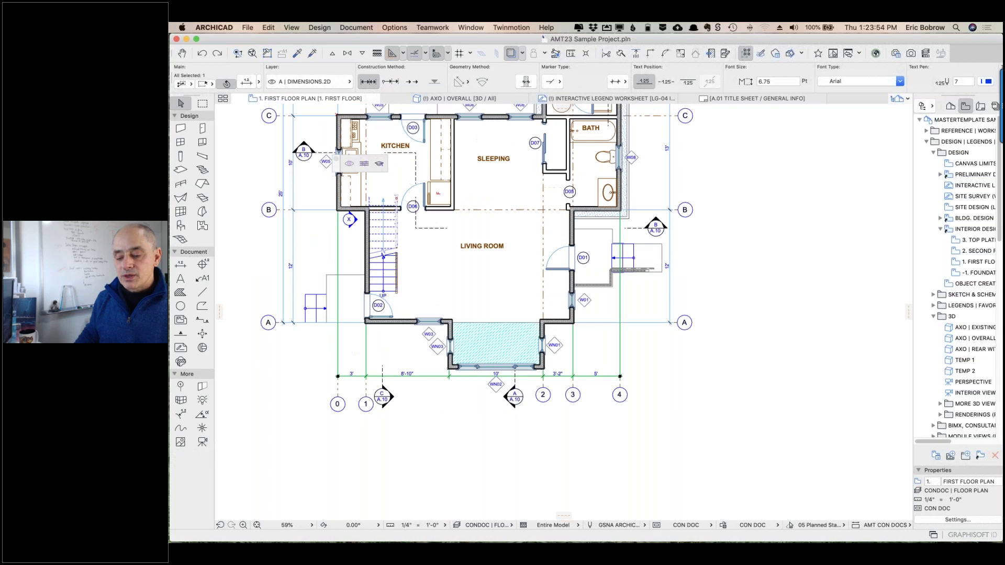
pyautogui.scroll(5, 343, 354)
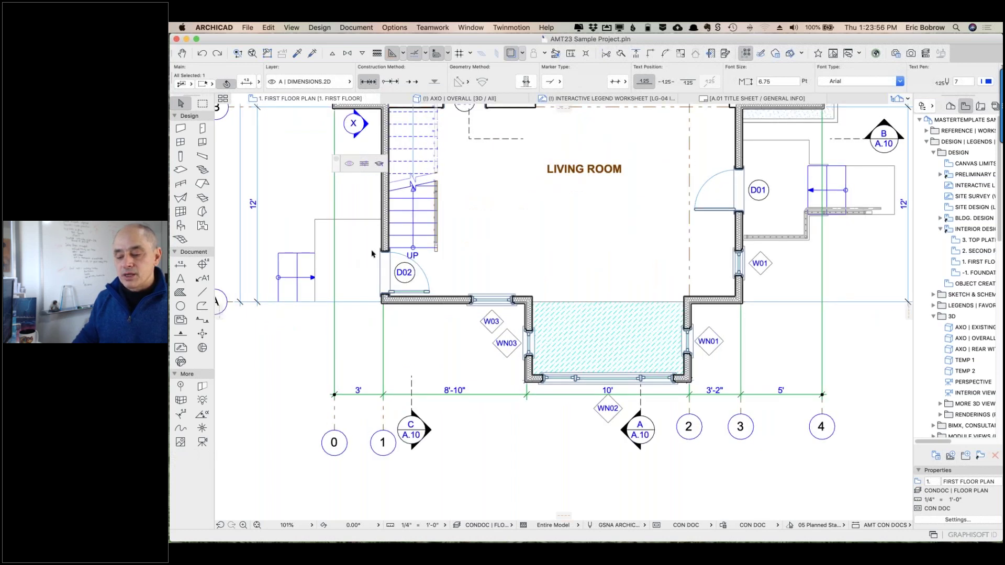
pyautogui.scroll(2, 374, 309)
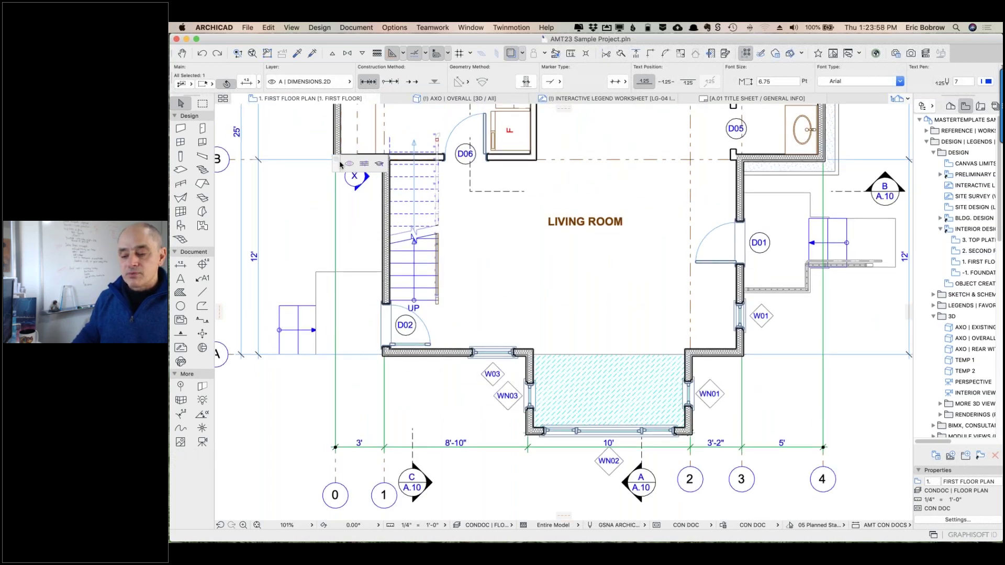
pyautogui.moveTo(338, 164); pyautogui.dragTo(265, 199)
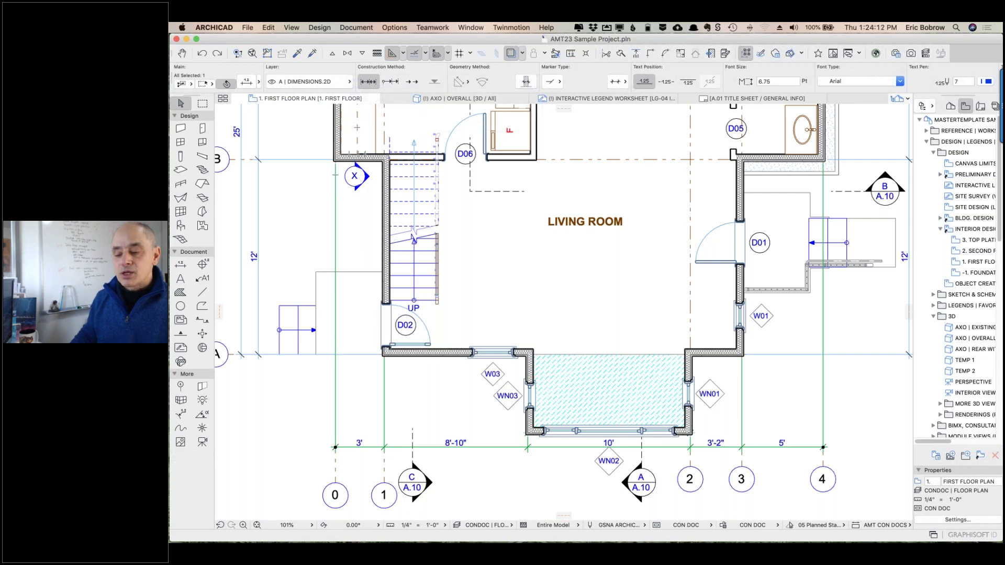
pyautogui.scroll(5, 368, 297)
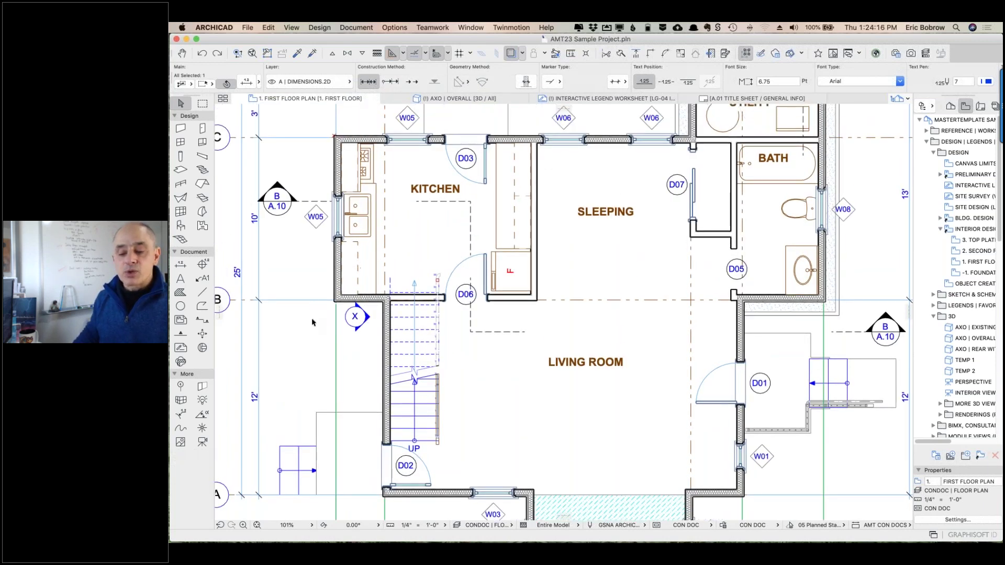
pyautogui.scroll(-1, 334, 266)
pyautogui.scroll(-4, 334, 266)
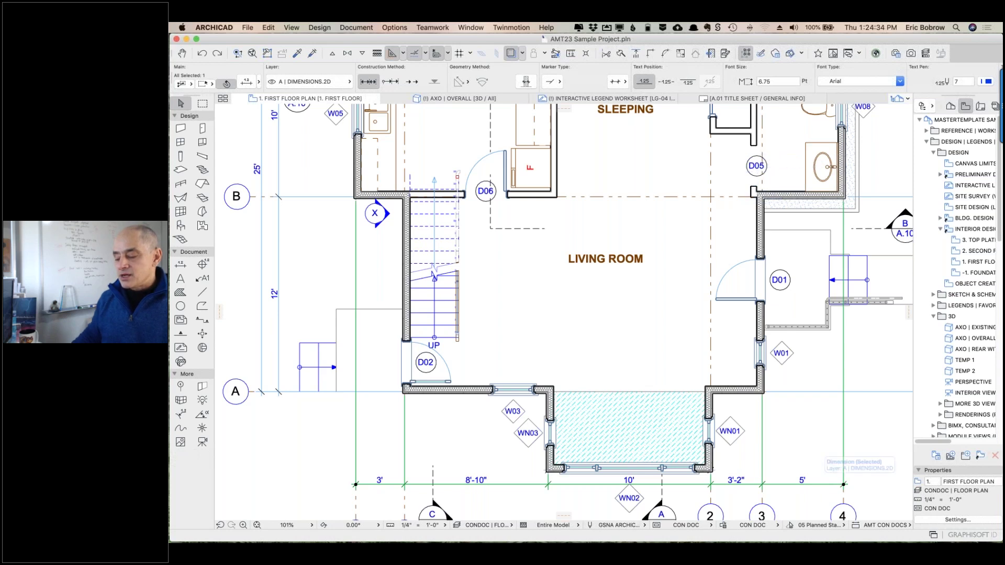
pyautogui.click(859, 214)
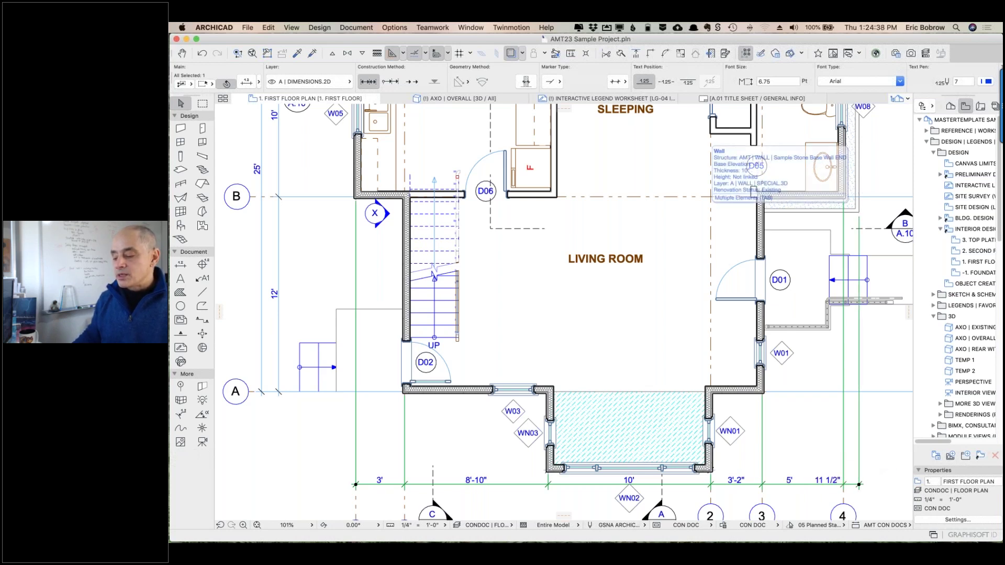
# - Delete the dimension string's point at grid line 4 to merge its two neighbouring segments
pyautogui.click(858, 485)
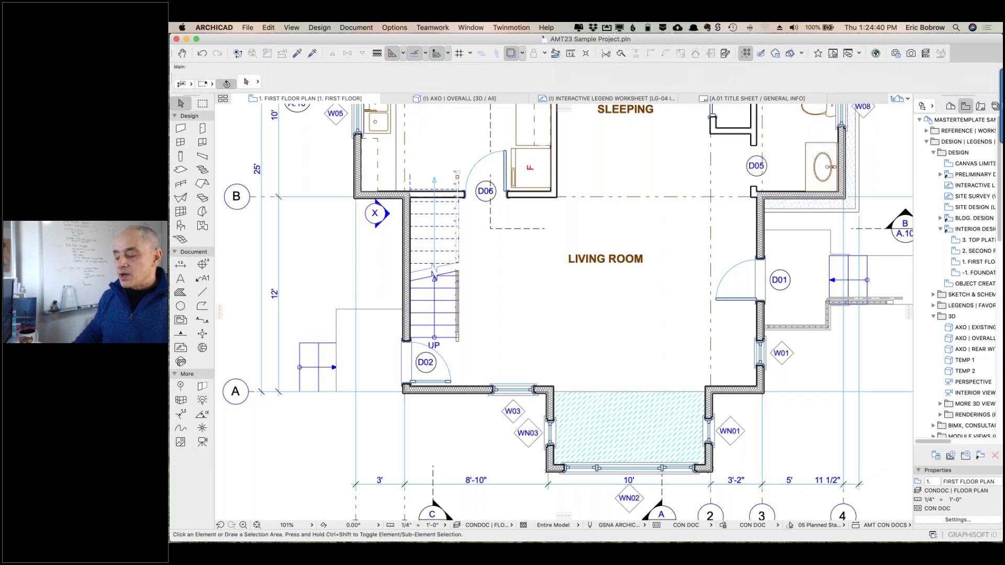
pyautogui.click(843, 487)
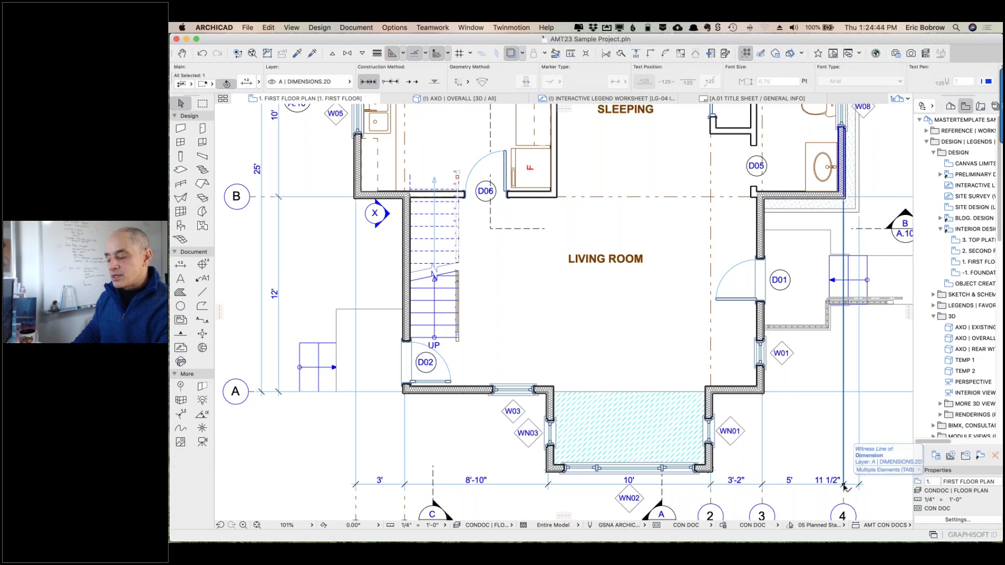
pyautogui.press('BackSpace')
pyautogui.press('Escape')
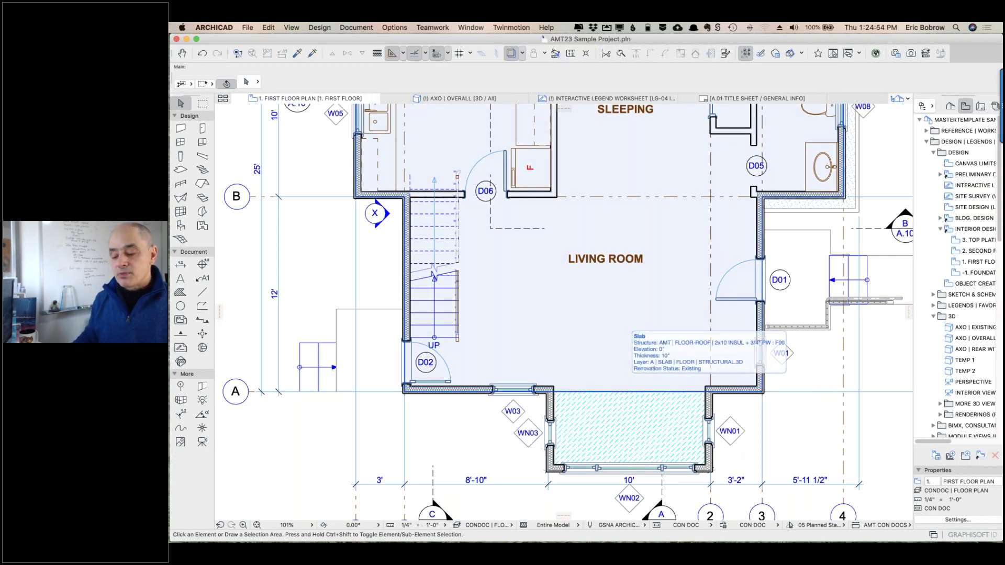
# - Shift the 8'-10" dimension text up toward the bay wall and drag the whole dimension string slightly farther down
pyautogui.moveTo(465, 482); pyautogui.dragTo(513, 479)
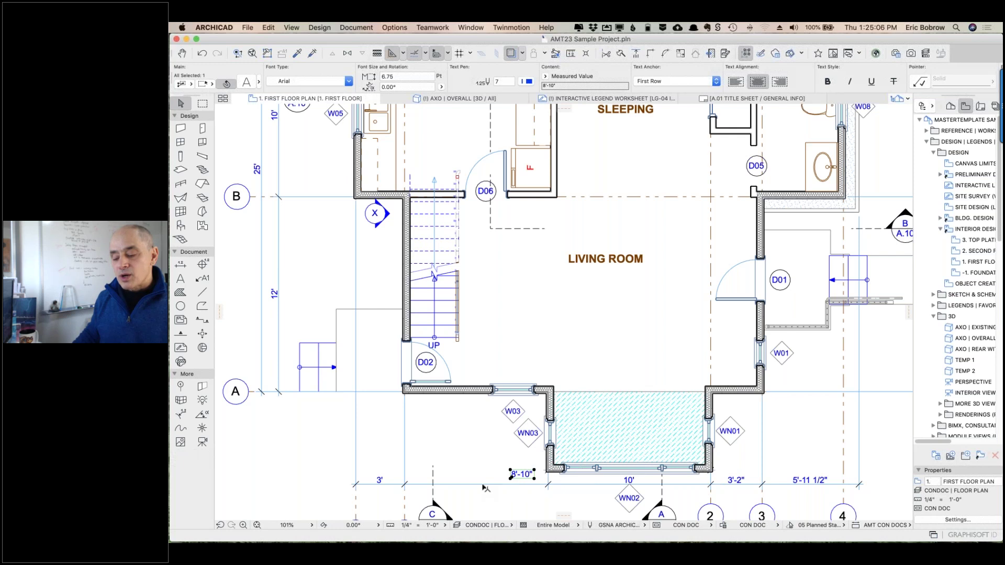
pyautogui.moveTo(482, 485); pyautogui.dragTo(484, 498)
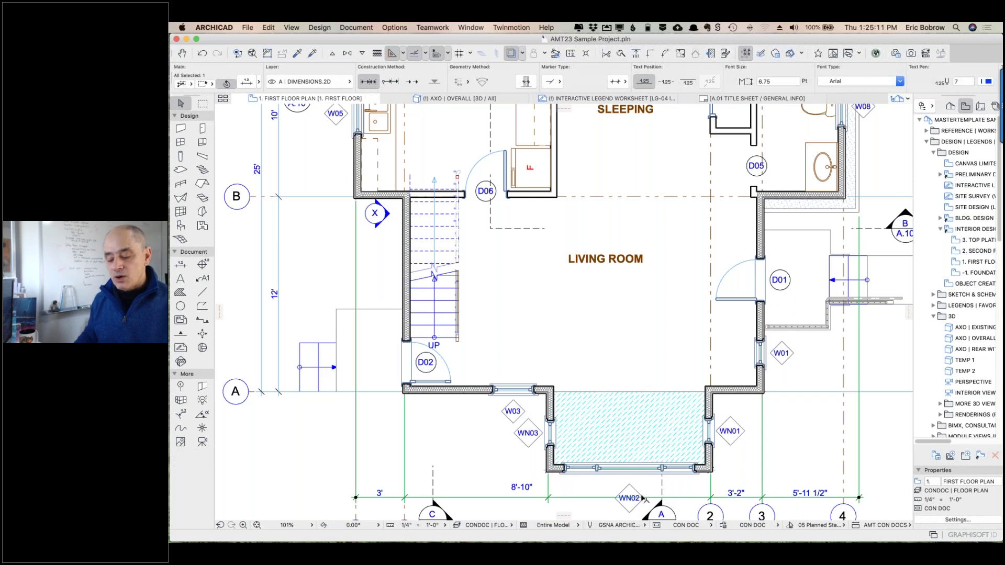
# - Undo the string move, the text shift and the dimension point changes, and deselect the dimension string
pyautogui.press('super+z')
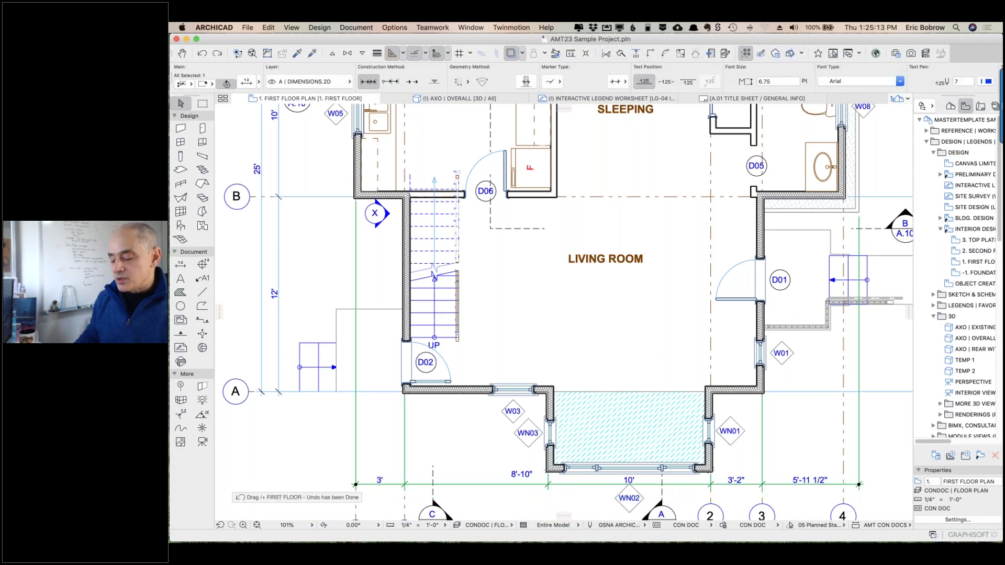
pyautogui.press('super+z')
pyautogui.press('super+z')
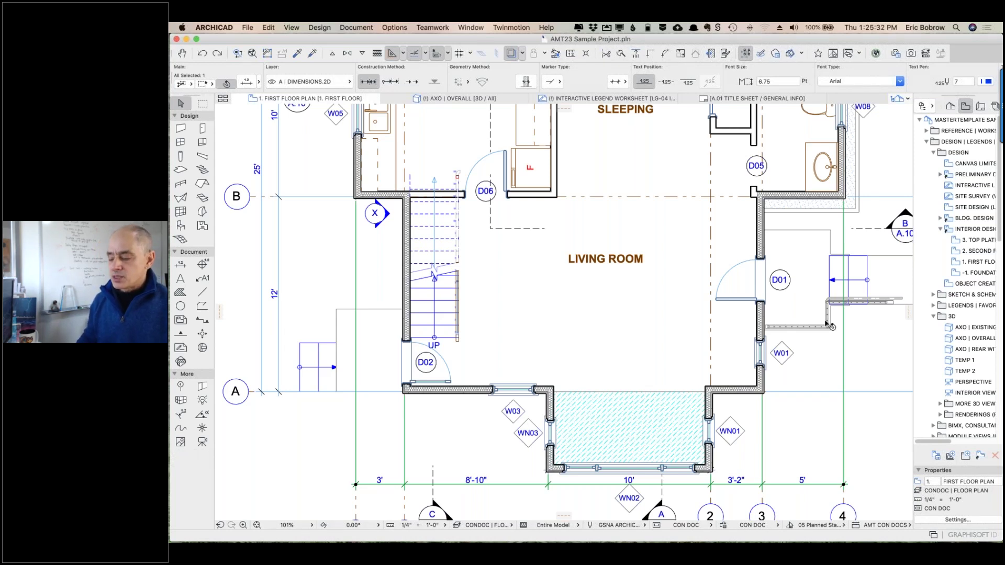
pyautogui.click(868, 366)
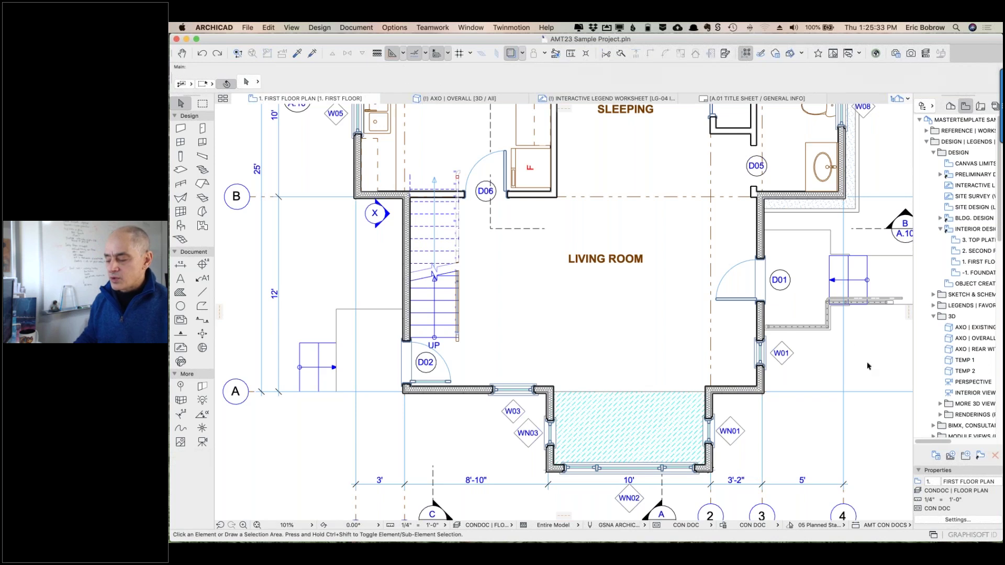
# - Place a horizontal guide line through the bay's outer corner beside window WN03
pyautogui.scroll(-3, 838, 356)
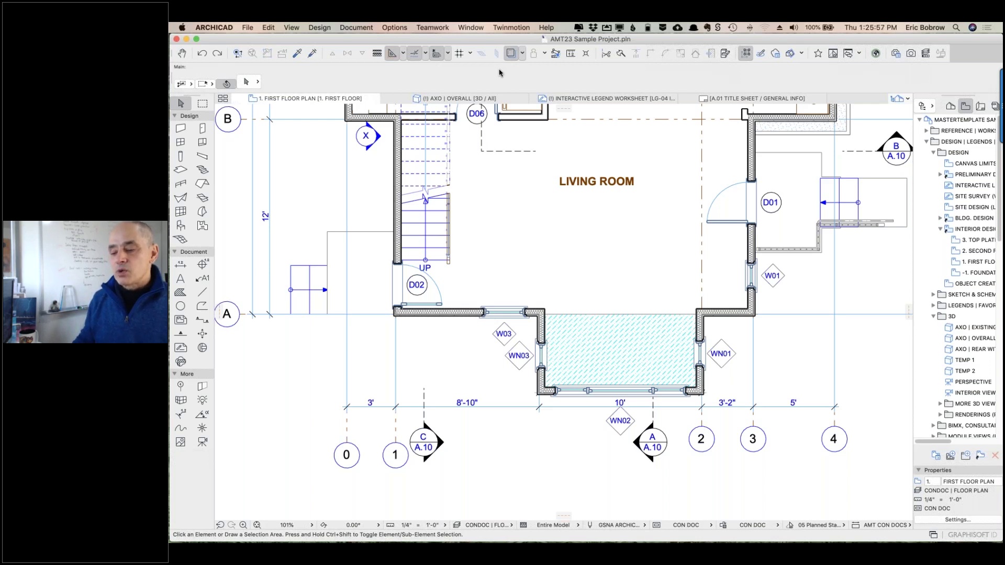
pyautogui.click(391, 54)
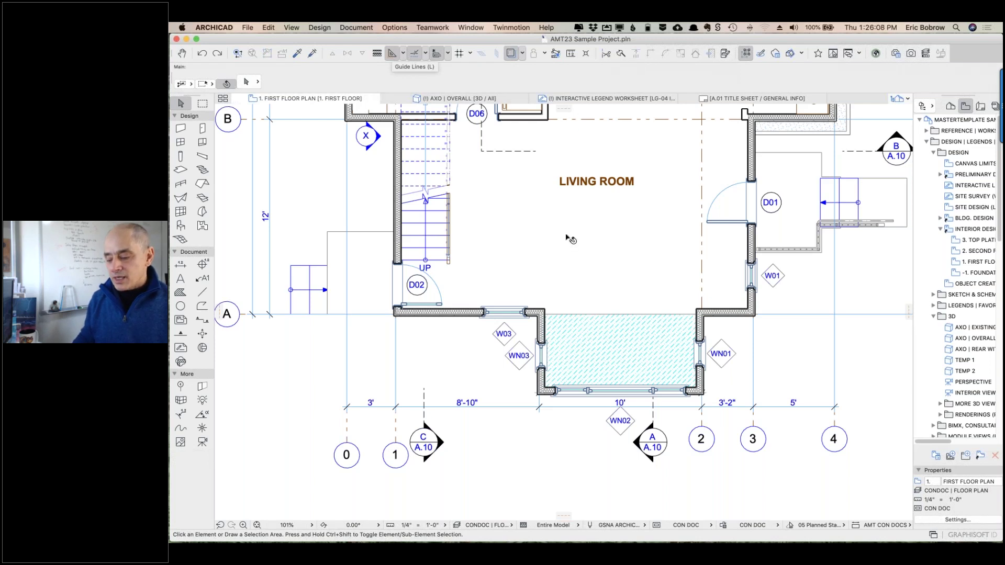
pyautogui.click(539, 395)
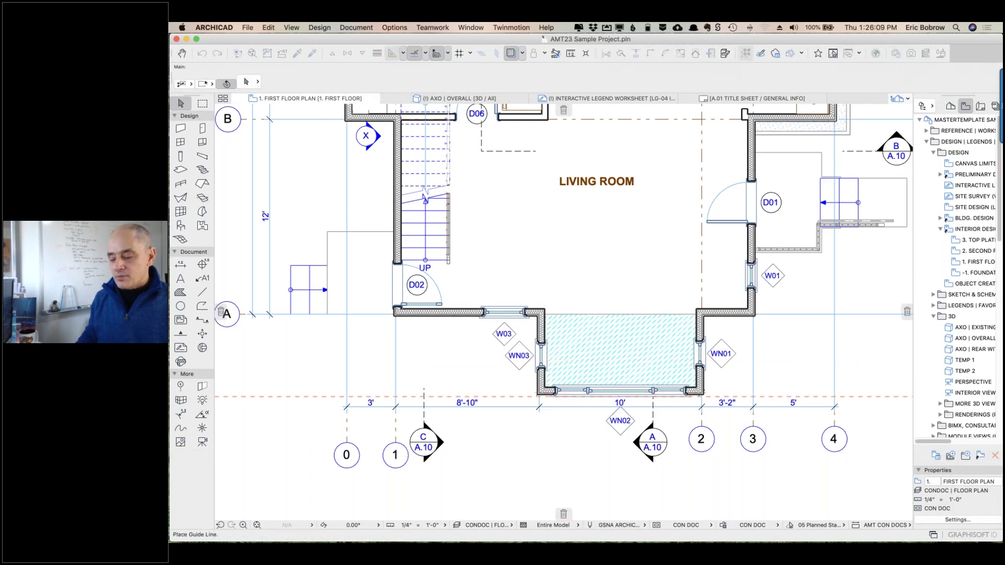
pyautogui.click(537, 396)
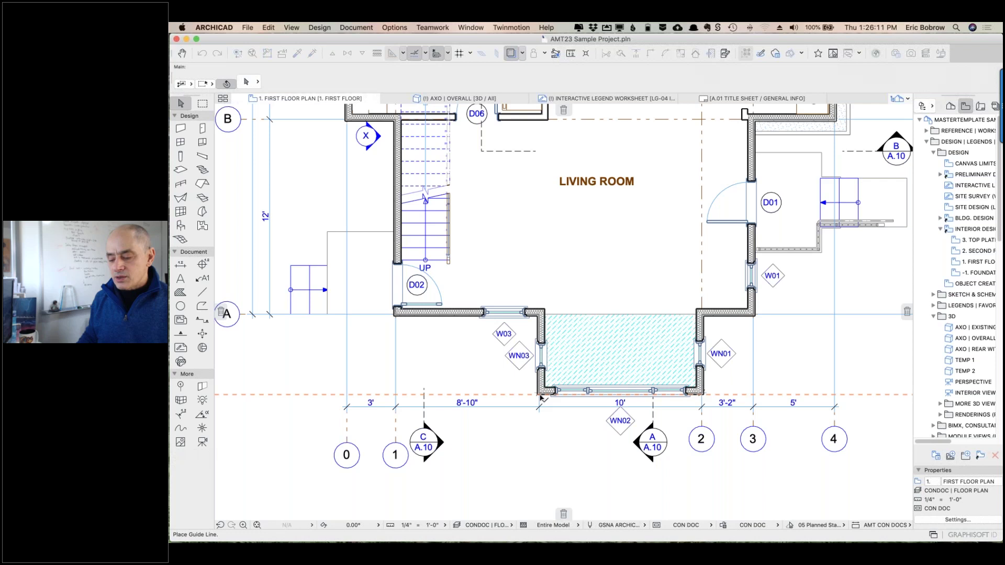
pyautogui.click(391, 55)
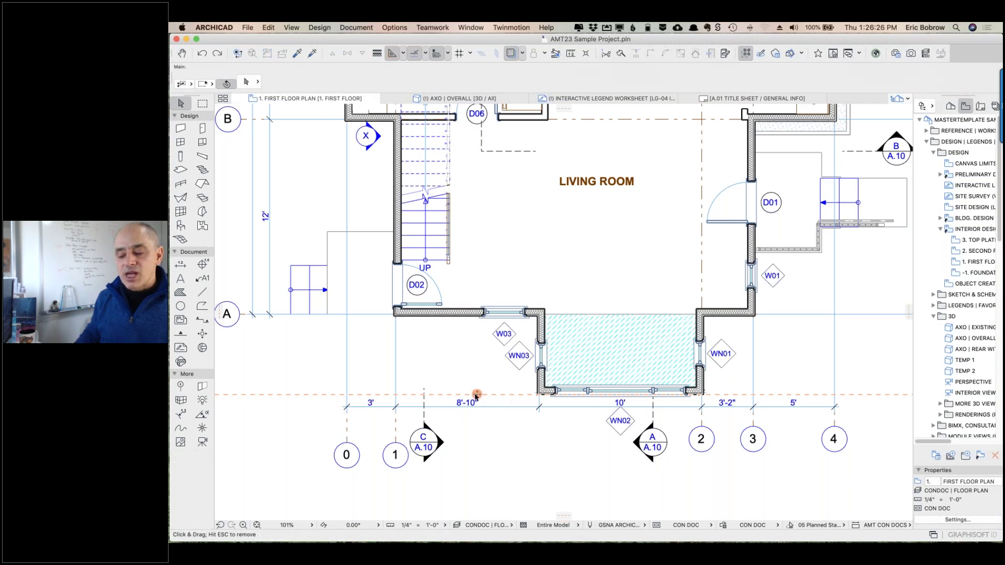
# - Drag the horizontal guide line freely below the dimension string and back onto the bay's outer corner
pyautogui.moveTo(477, 393)
pyautogui.mouseDown()
pyautogui.moveTo(472, 451)
pyautogui.moveTo(473, 439)
pyautogui.mouseUp()
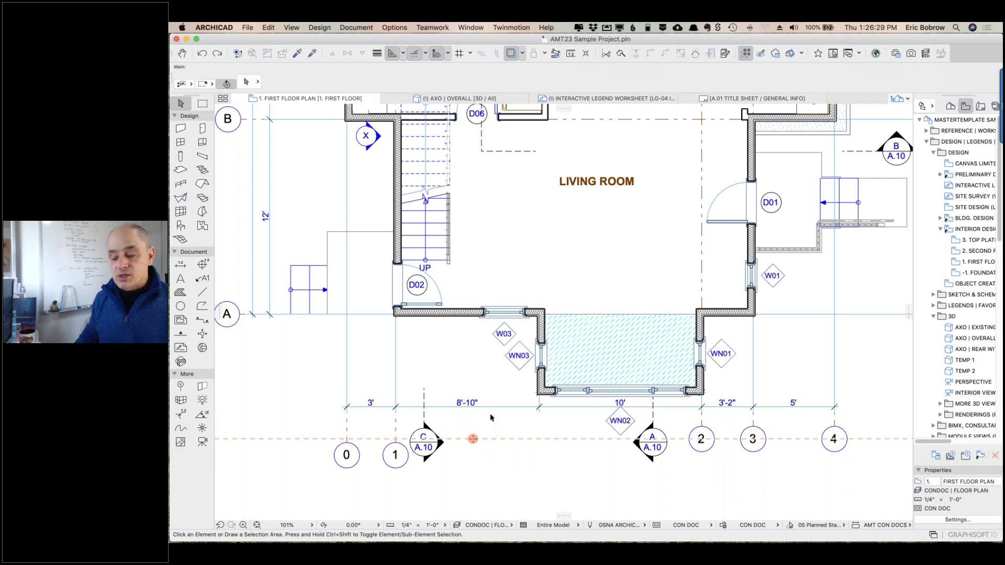
pyautogui.moveTo(472, 439)
pyautogui.mouseDown()
pyautogui.moveTo(479, 406)
pyautogui.moveTo(538, 396)
pyautogui.mouseUp()
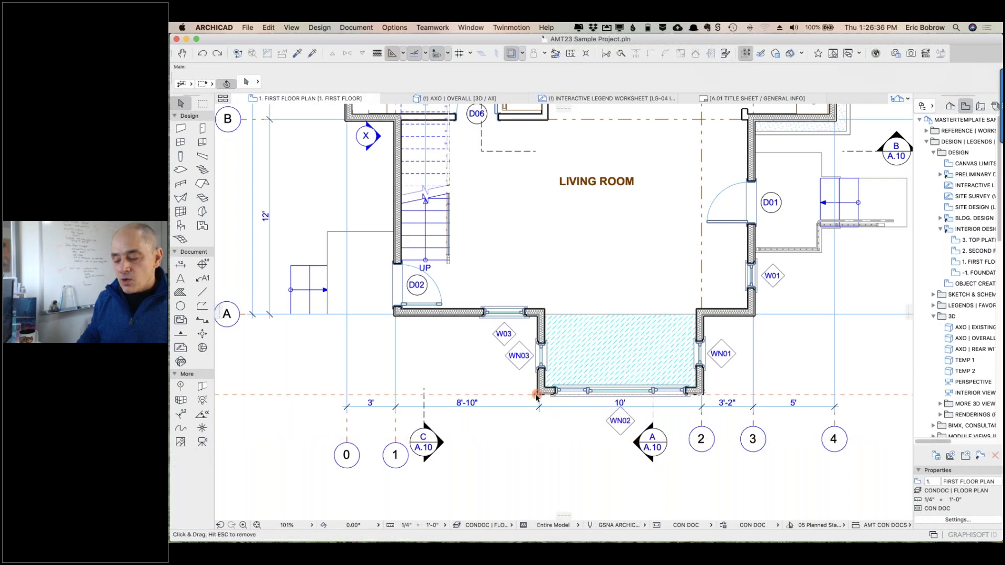
# - Move the horizontal guide line 5' down from the bay's outer corner
pyautogui.moveTo(536, 397); pyautogui.dragTo(536, 441)
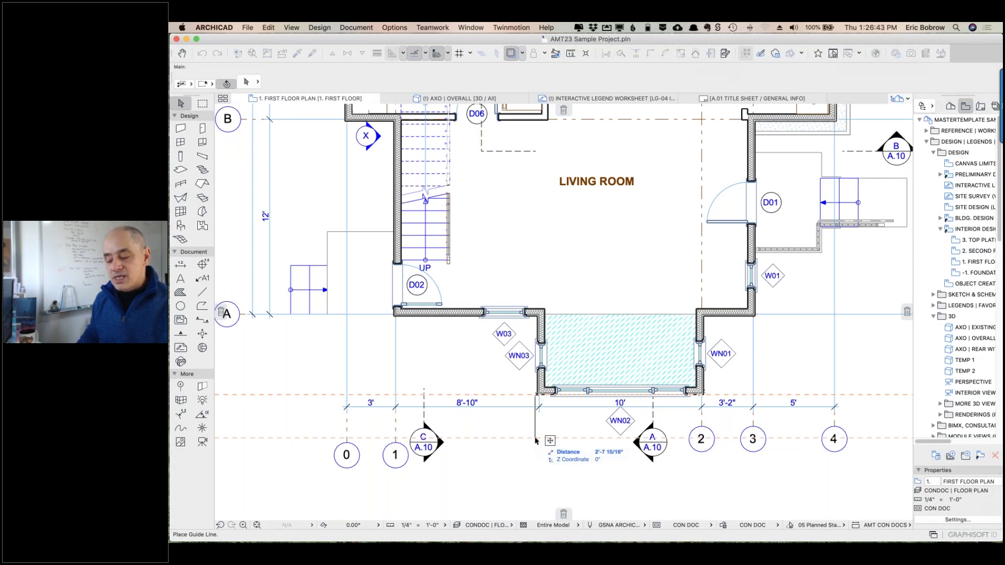
pyautogui.press('Tab')
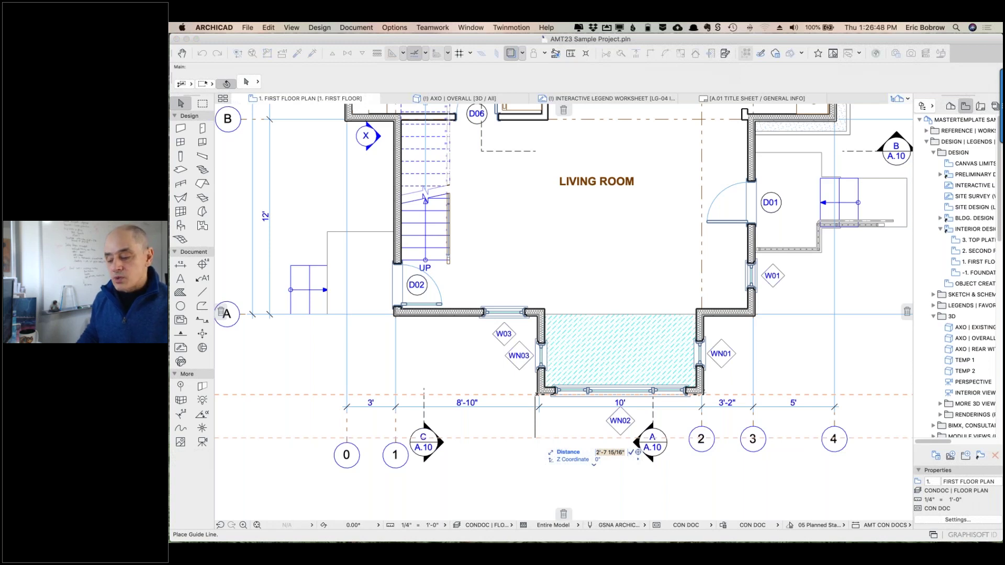
pyautogui.write('5')
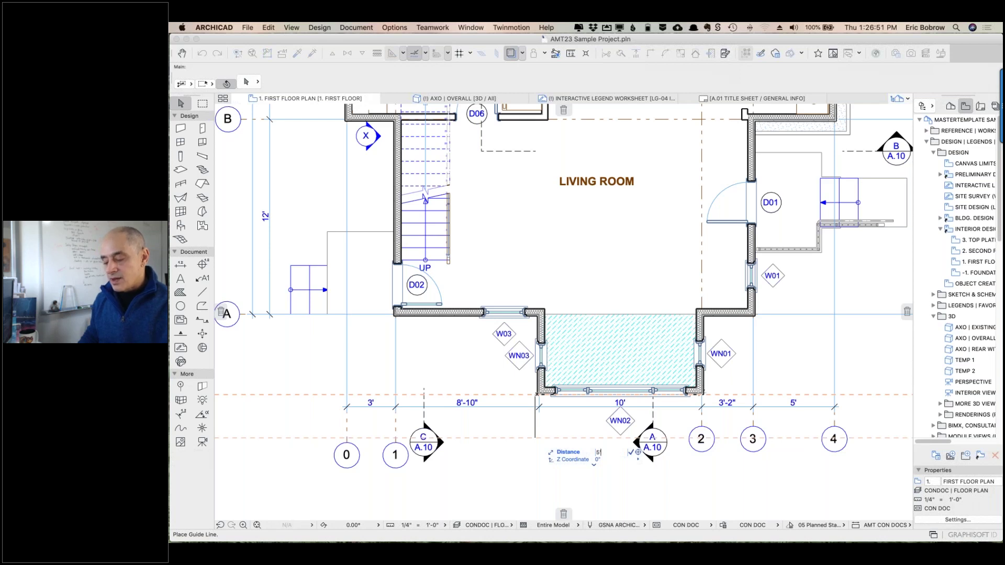
pyautogui.press('Return')
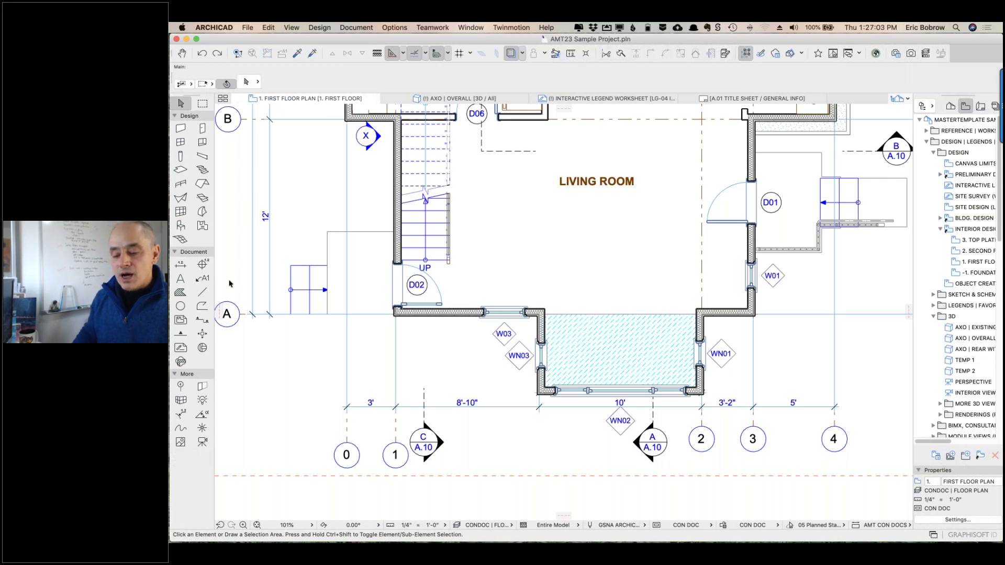
# - Place a vertical guide line along the exterior wall face at grid line 1, through the corner on grid line A
pyautogui.click(219, 314)
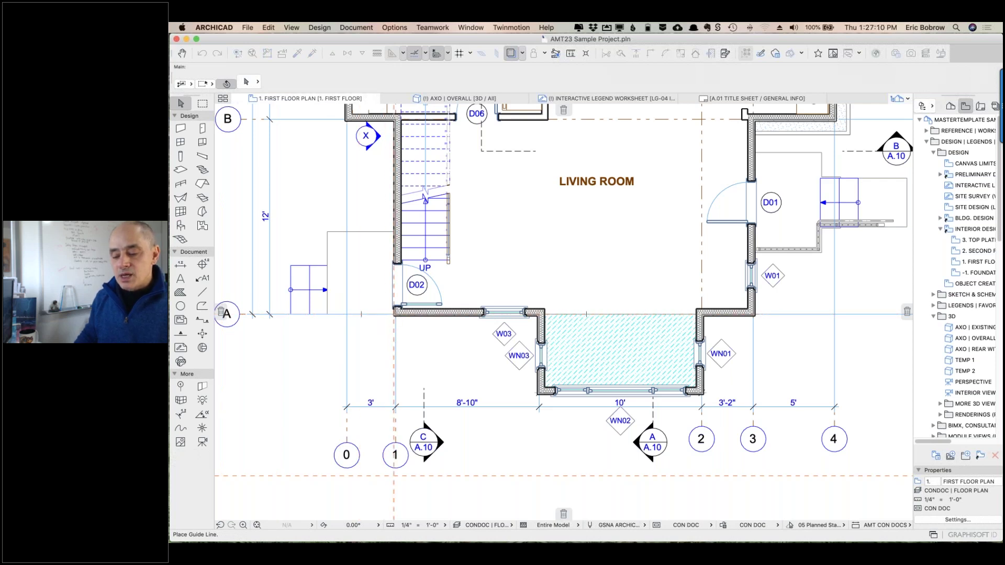
pyautogui.click(393, 317)
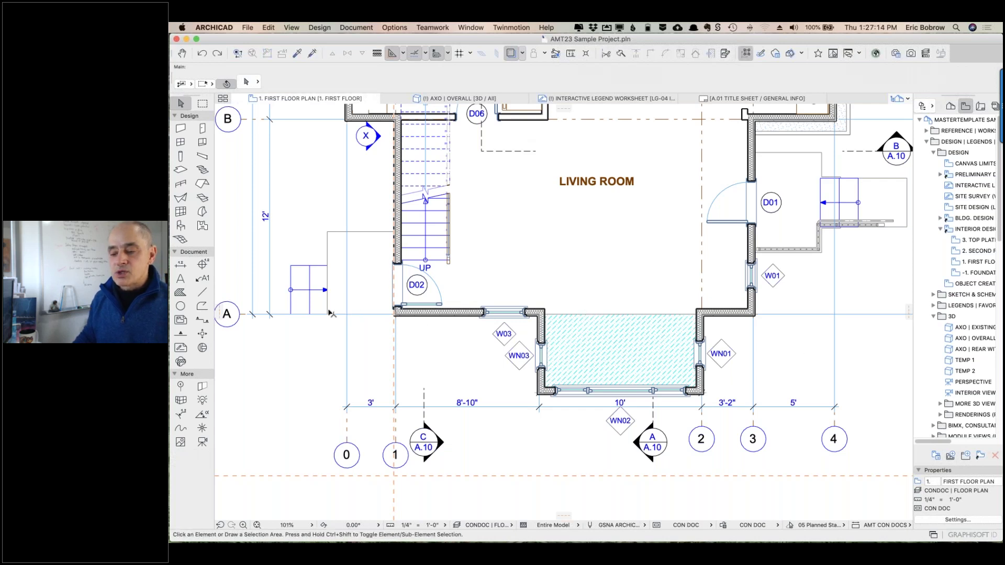
# - Turn the guide lines off and on again, and try starting another guide line beside grid line A
pyautogui.click(392, 54)
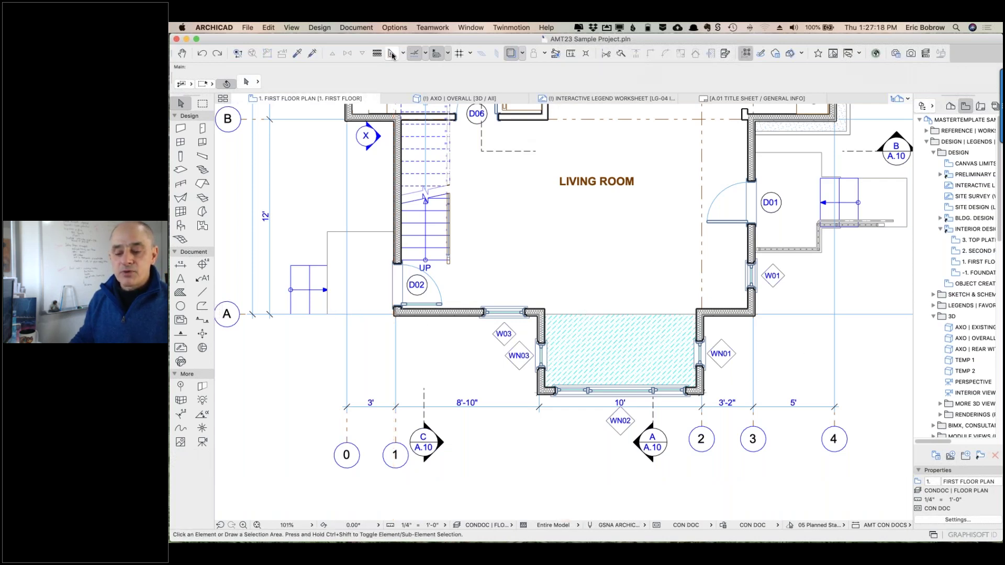
pyautogui.click(391, 54)
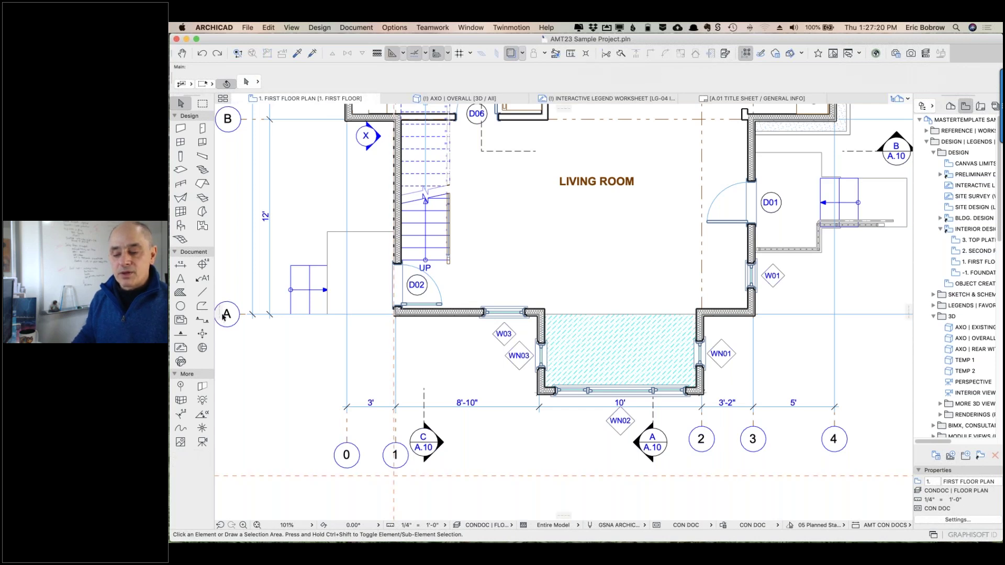
pyautogui.moveTo(222, 313); pyautogui.dragTo(223, 313)
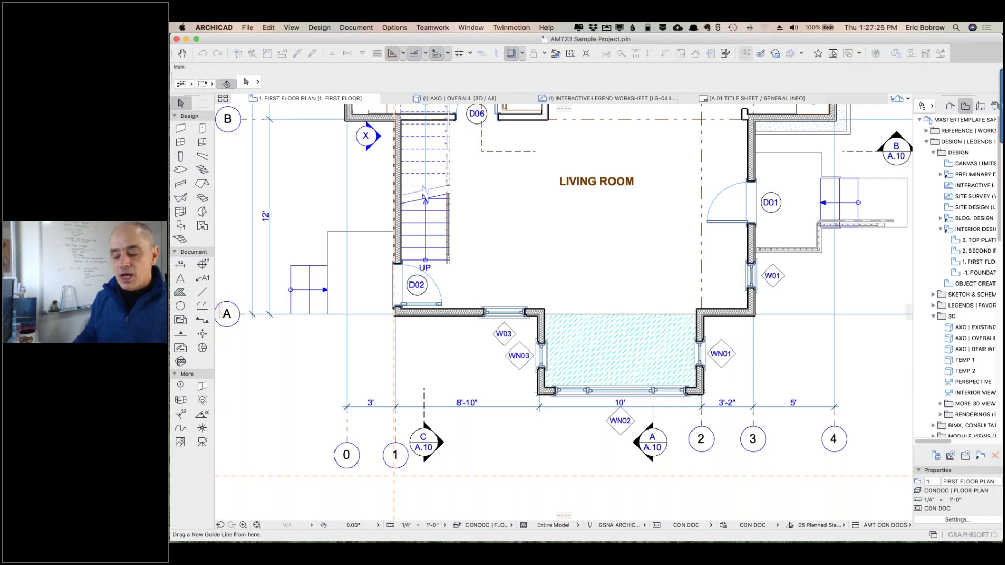
# - Activate the Hotspot tool and collapse the toolbox's More group
pyautogui.moveTo(394, 477)
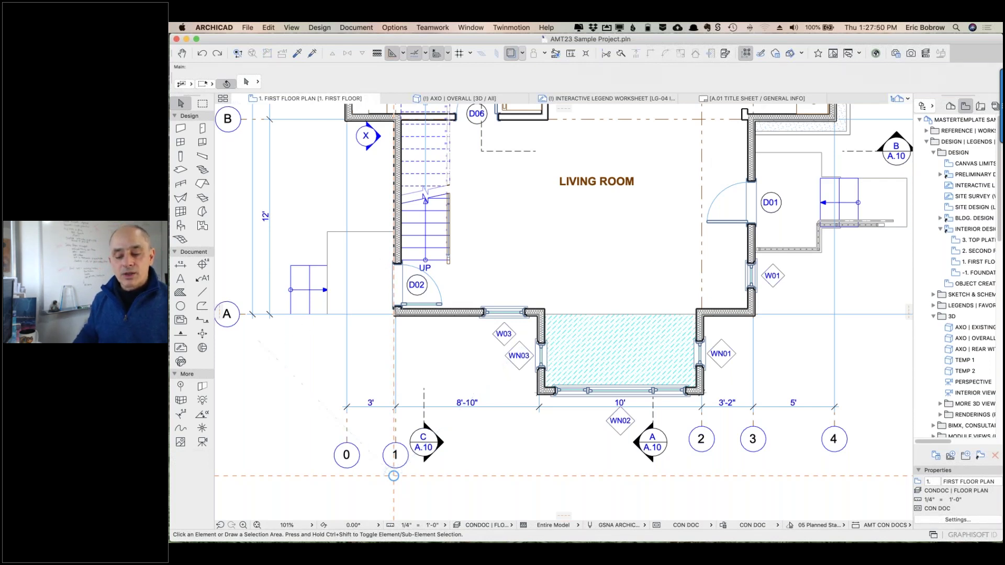
pyautogui.click(202, 428)
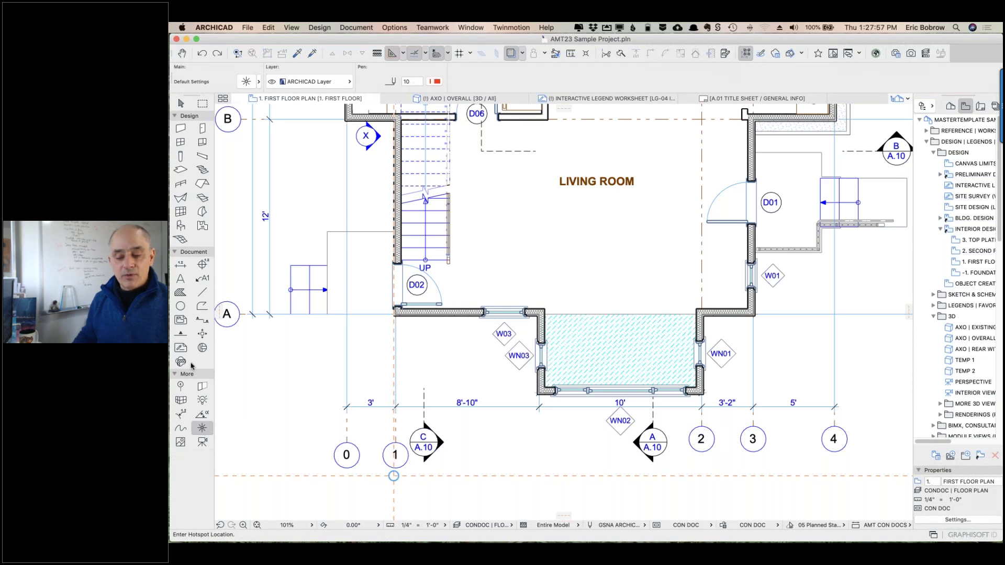
pyautogui.click(175, 375)
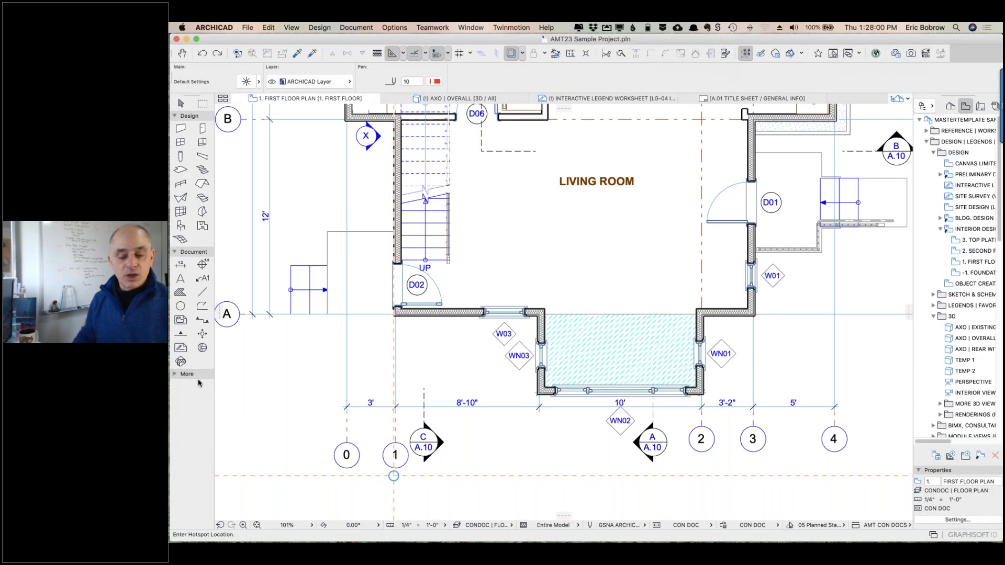
# - Place a hotspot in the empty area between grid lines 0 and 1, below grid line A
pyautogui.click(174, 375)
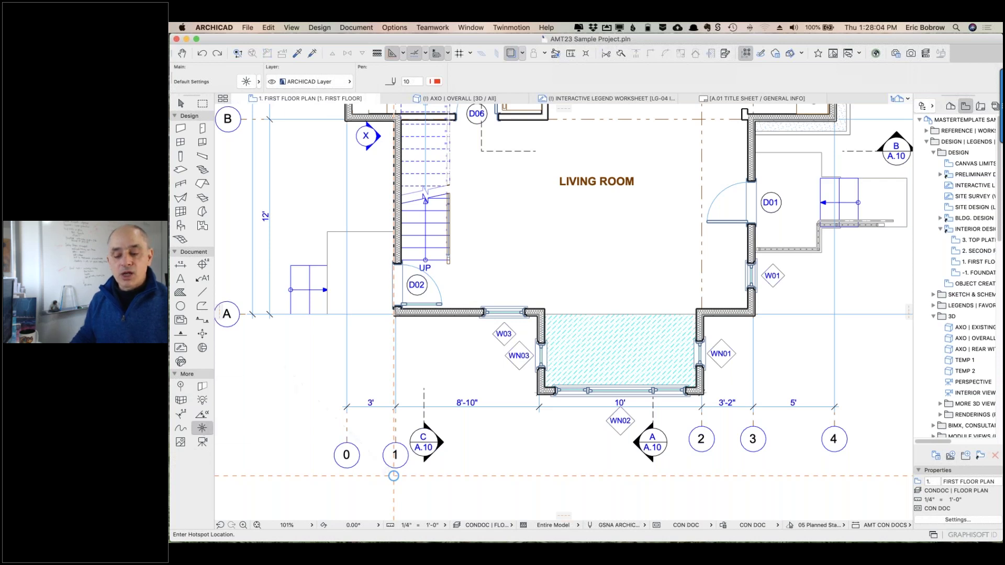
pyautogui.click(318, 361)
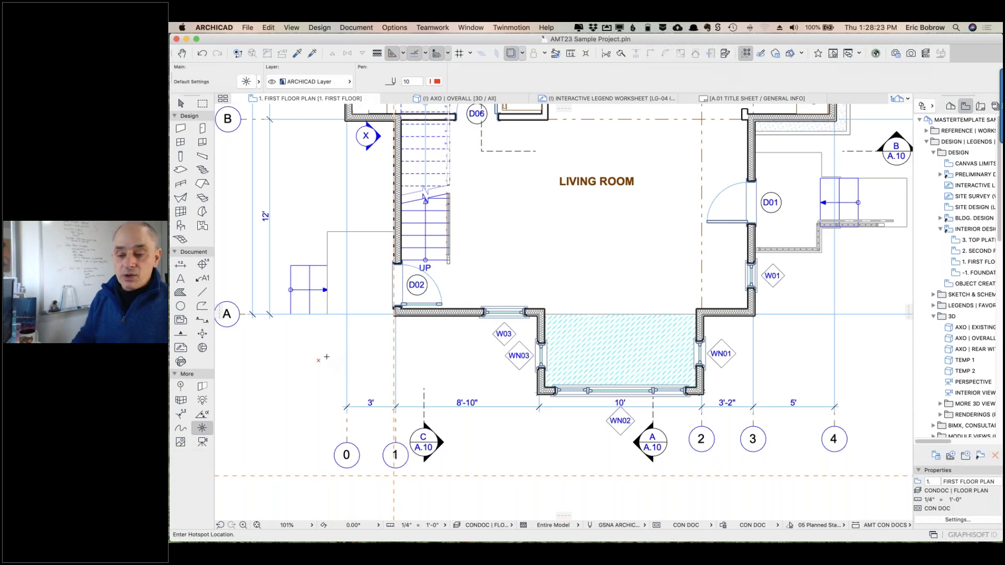
pyautogui.press('Escape')
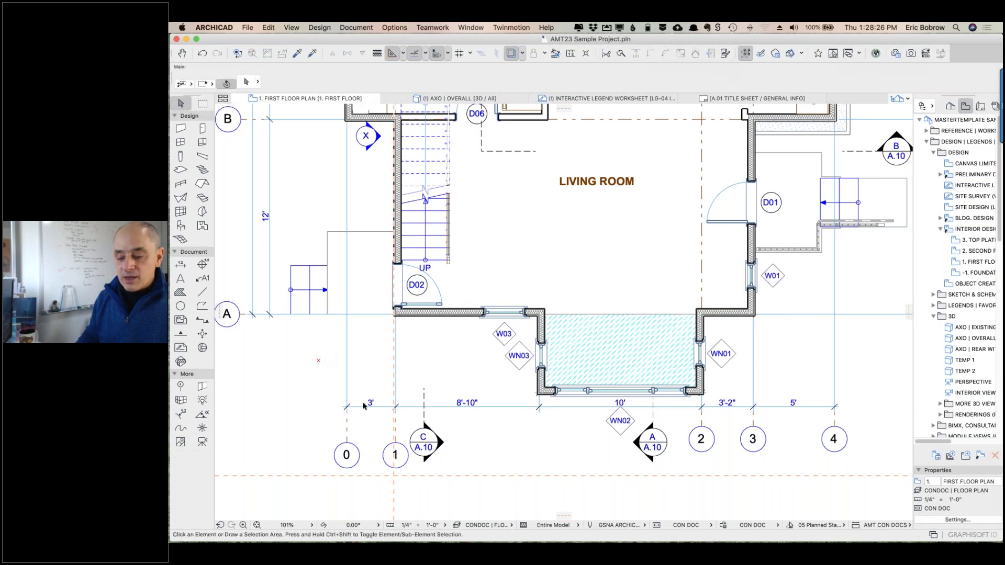
# - Move the hotspot to the intersection of the horizontal and vertical guide lines, and turn the guide lines off and on again
pyautogui.click(318, 362)
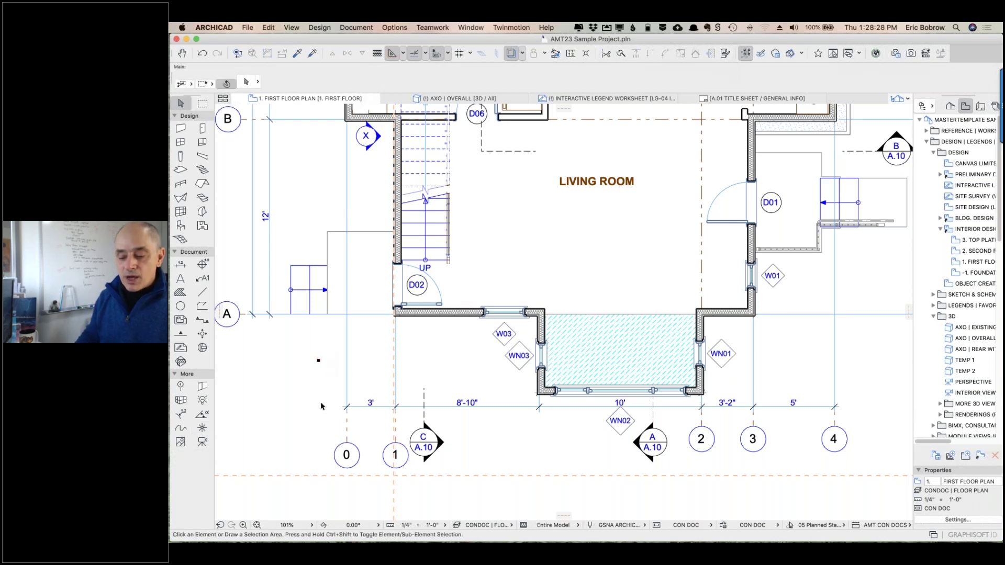
pyautogui.press('super+d')
pyautogui.click(318, 361)
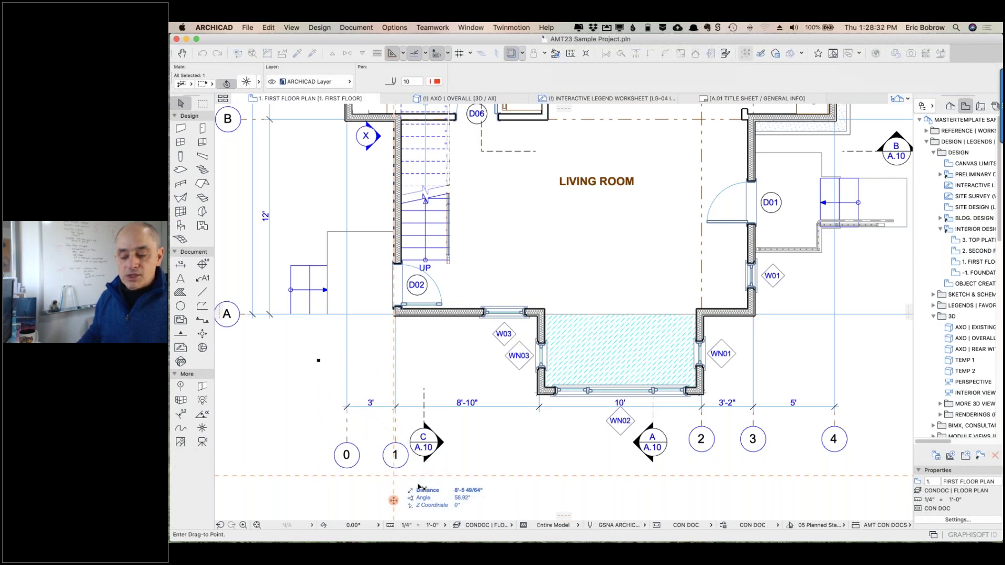
pyautogui.click(394, 476)
pyautogui.press('Escape')
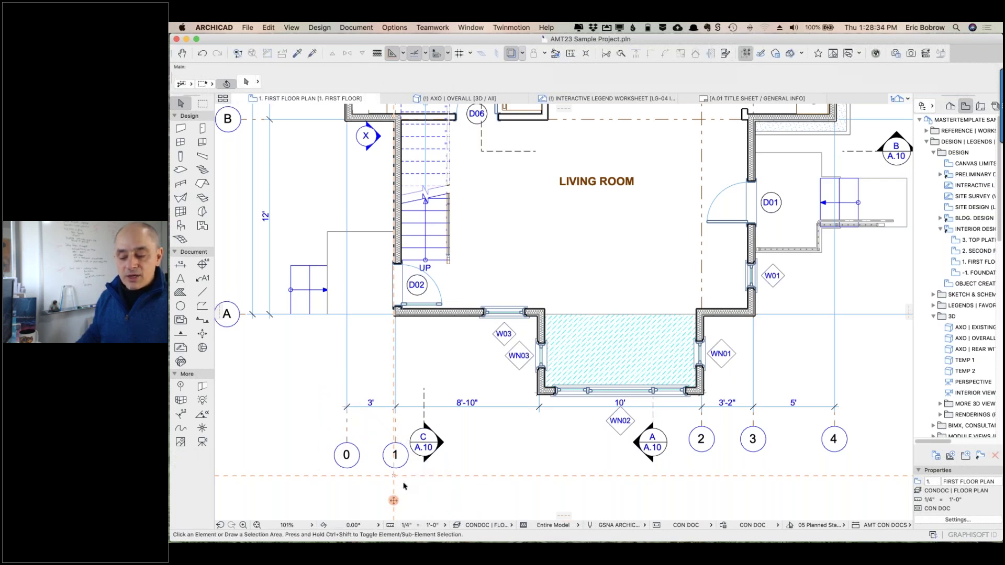
pyautogui.click(392, 53)
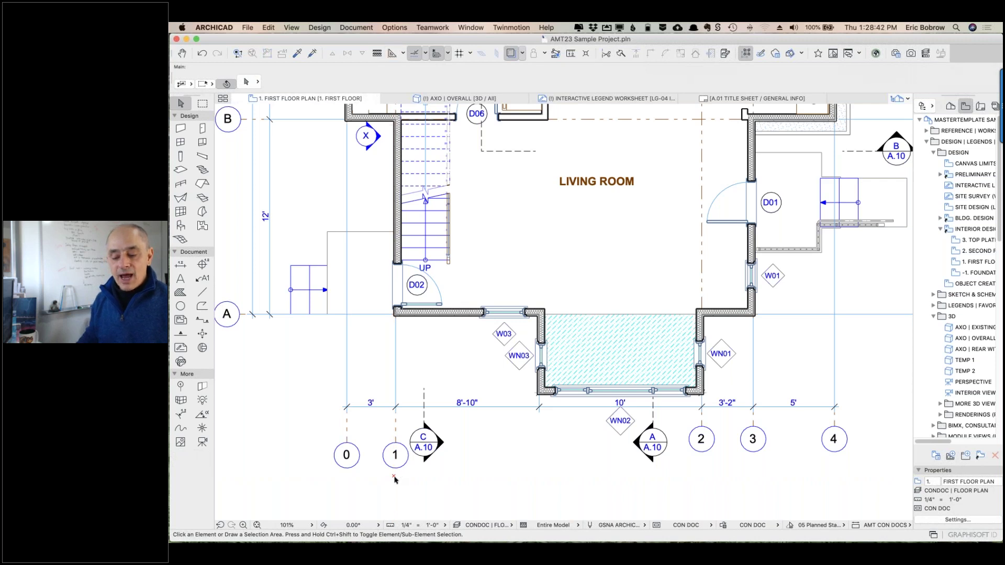
pyautogui.click(391, 54)
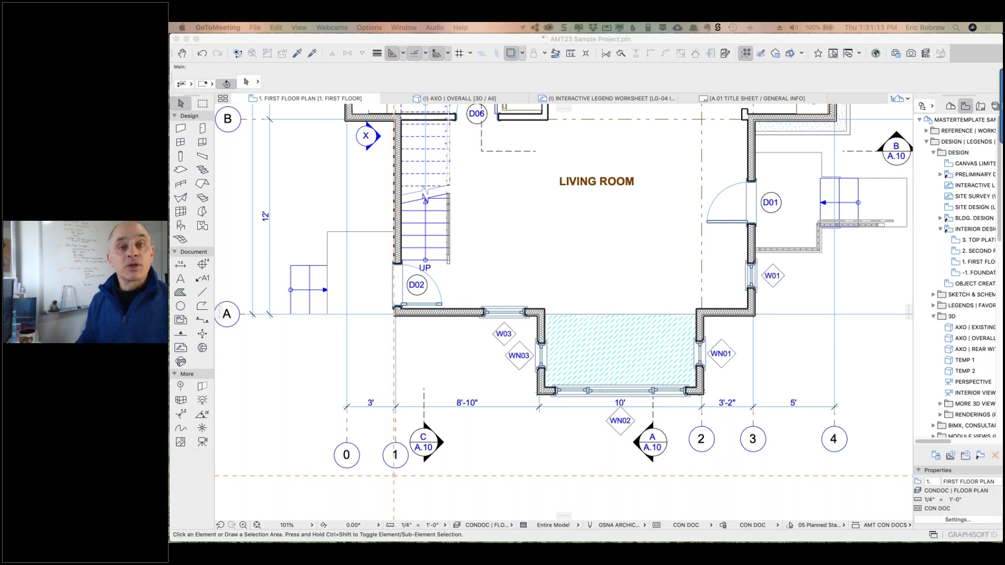
# - Switch to Chrome, view the ARCHICAD Tutorials channel home and the year-end sale page, and return to Archicad
pyautogui.moveTo(399, 94); pyautogui.dragTo(619, 26)
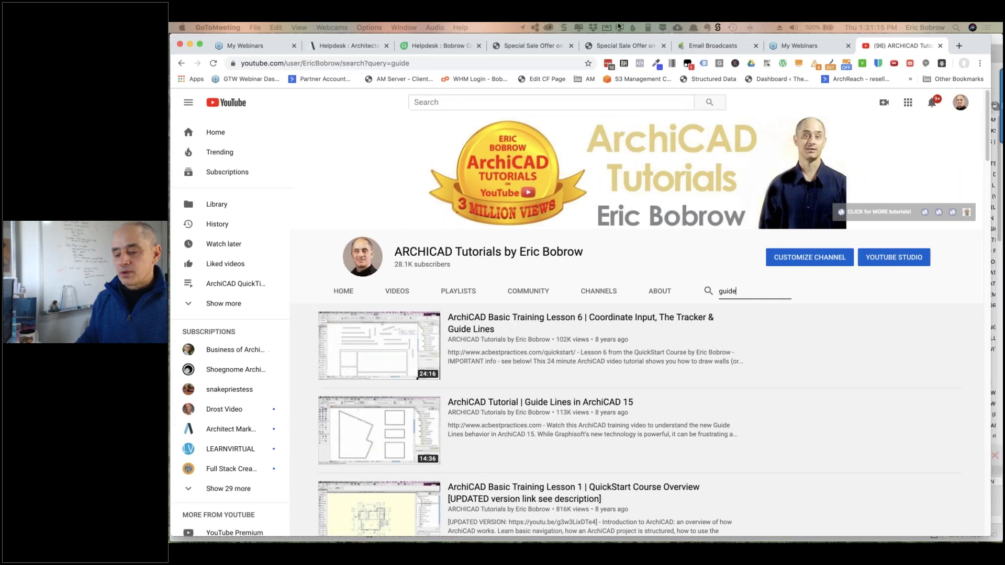
pyautogui.click(340, 294)
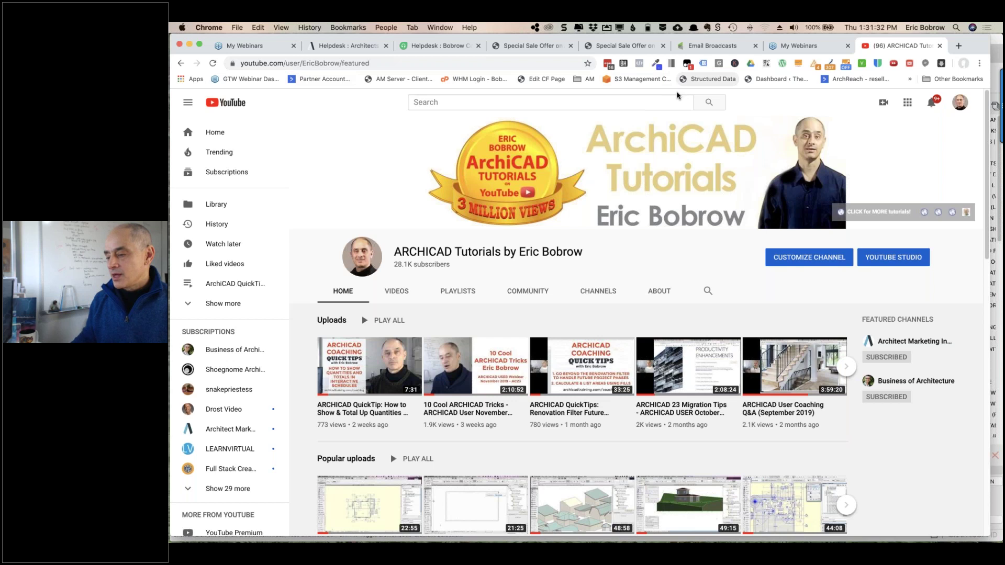
pyautogui.click(537, 52)
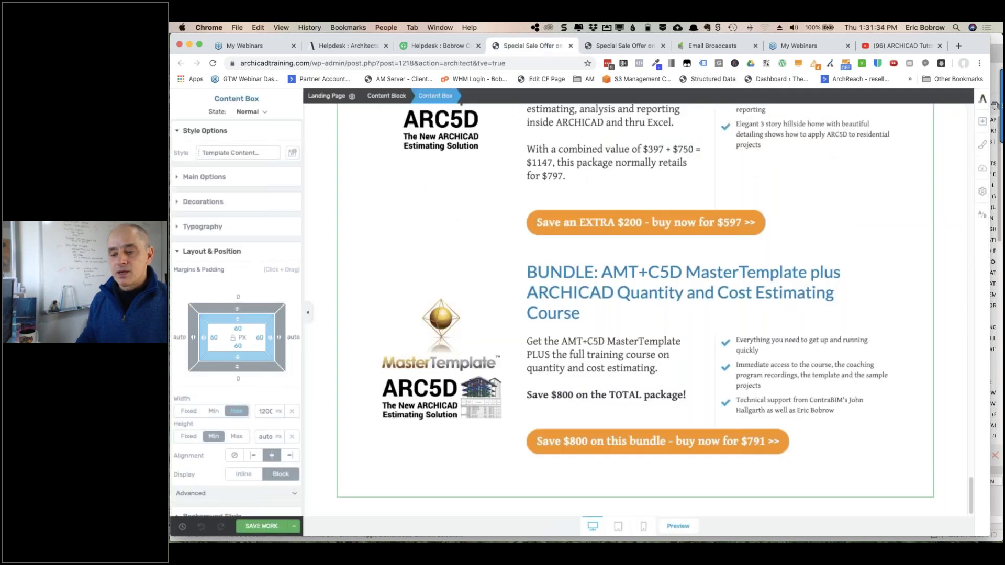
pyautogui.click(613, 46)
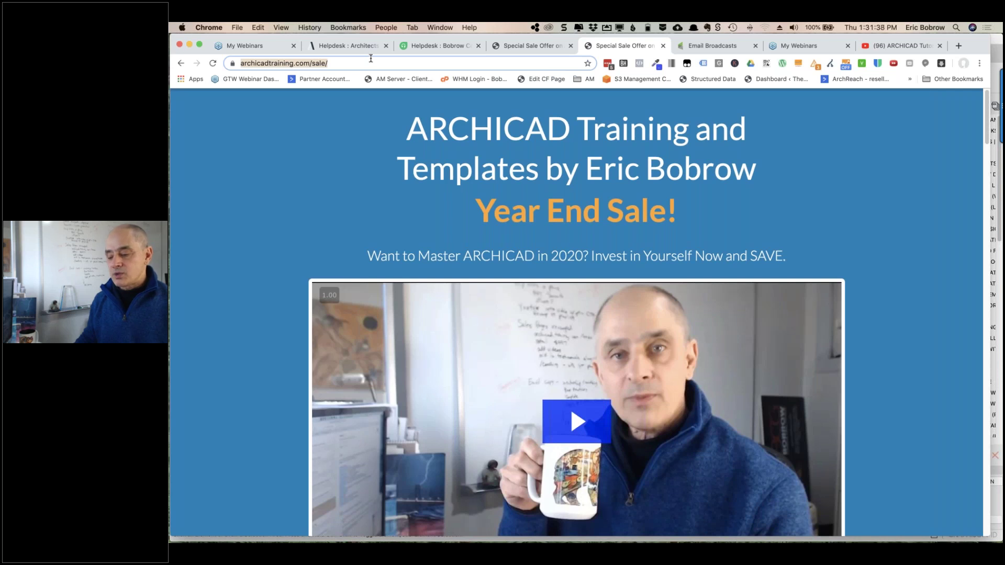
pyautogui.moveTo(967, 40); pyautogui.dragTo(169, 32)
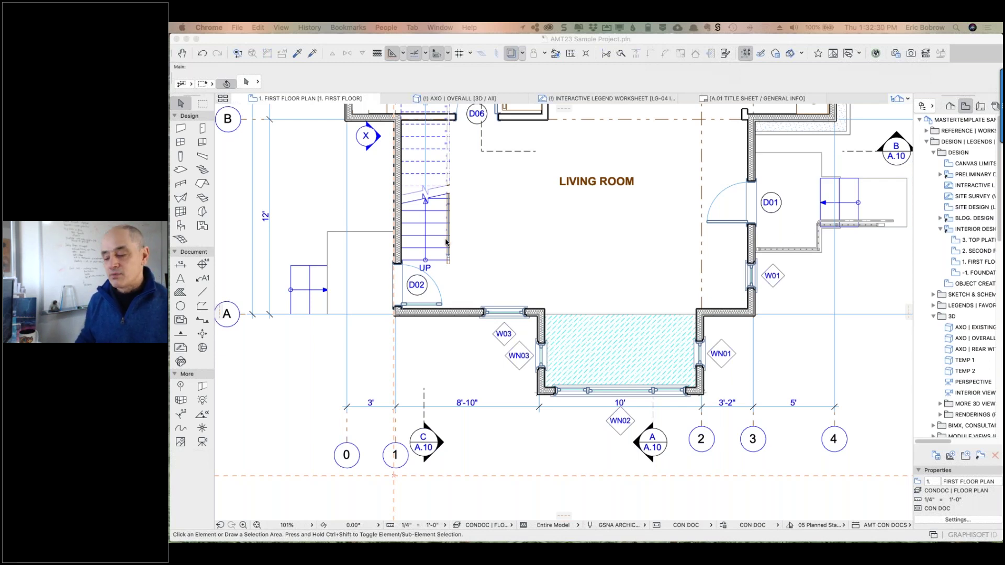
pyautogui.click(448, 357)
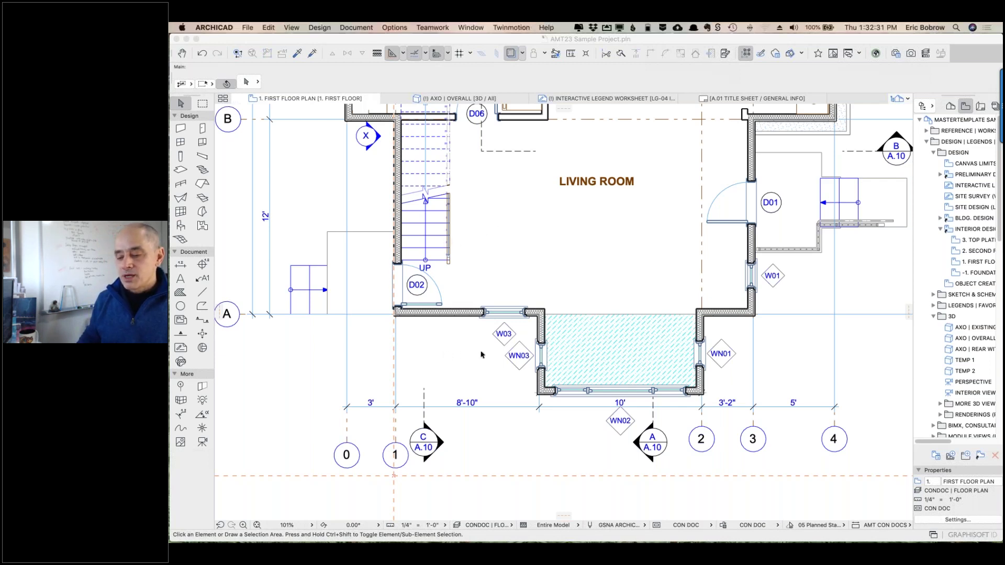
# - Start a linear dimension from the outer edge of the landing slab outside door D01
pyautogui.click(181, 267)
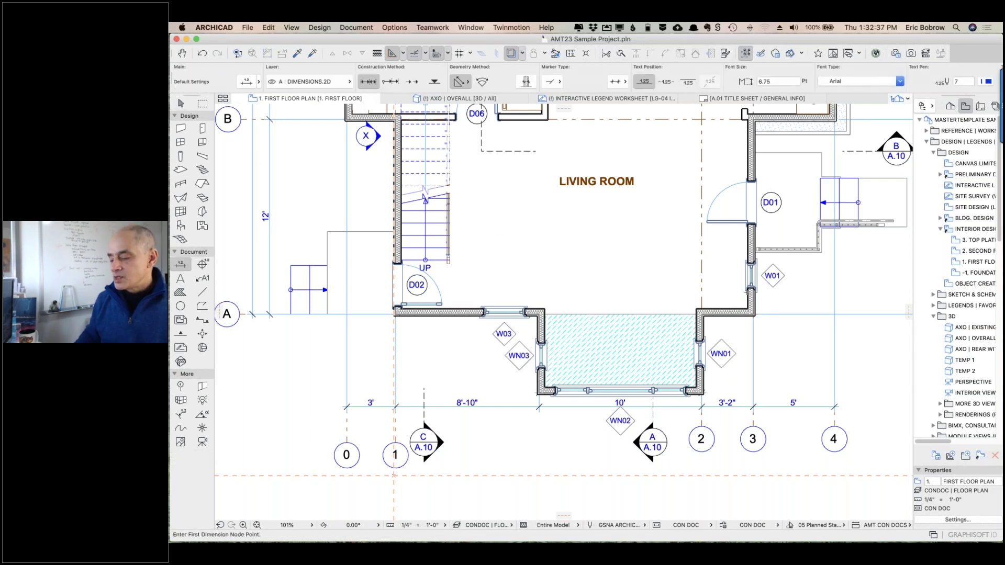
pyautogui.hscroll(6, 679, 315)
pyautogui.scroll(2, 678, 314)
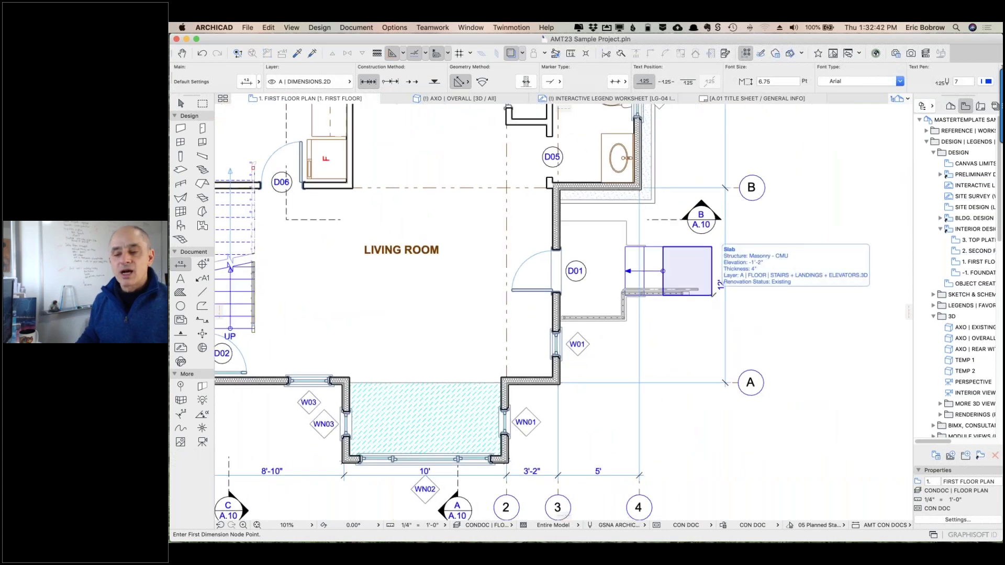
pyautogui.click(711, 295)
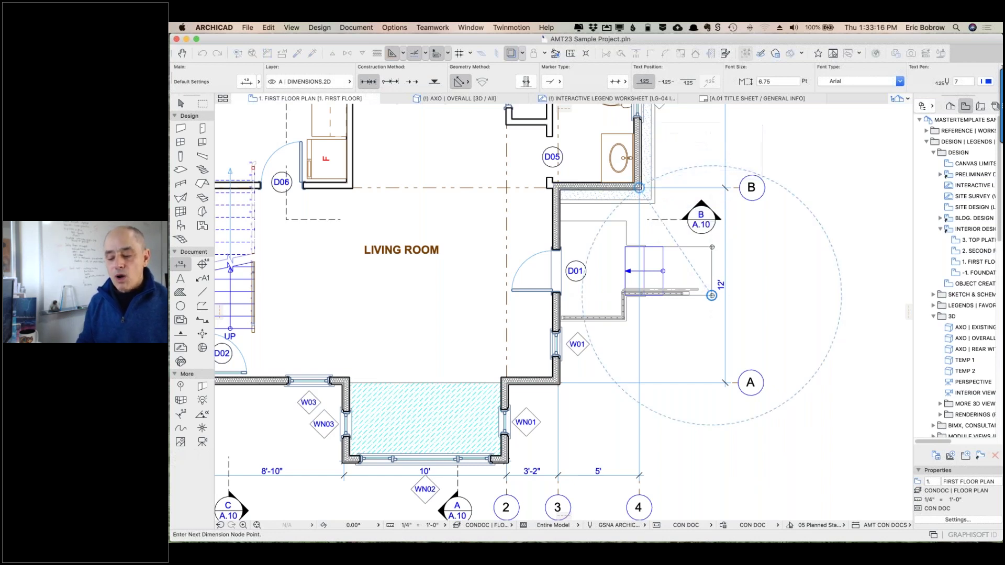
pyautogui.press('Tab')
pyautogui.press('Tab')
pyautogui.press('Tab')
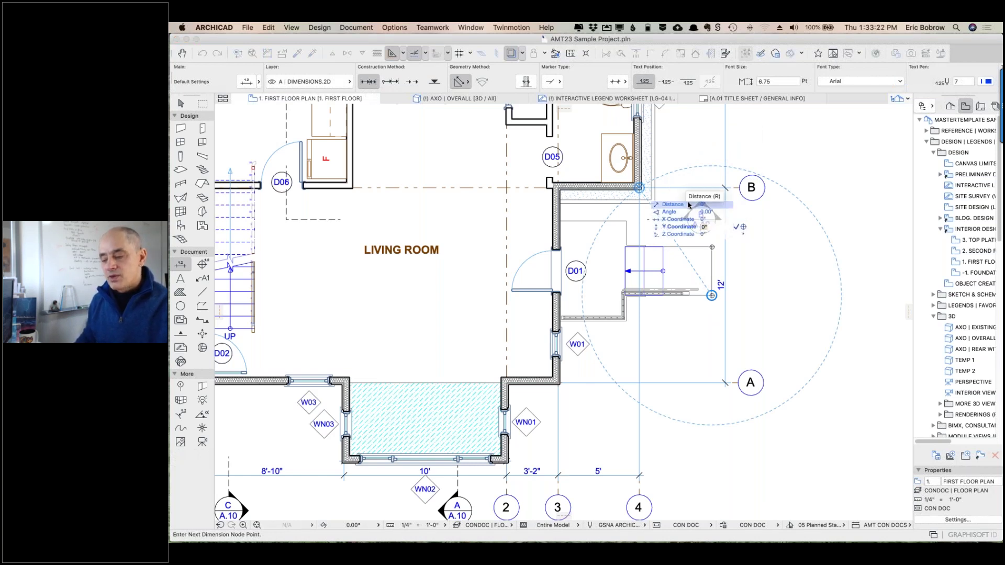
pyautogui.press('Escape')
pyautogui.press('Escape')
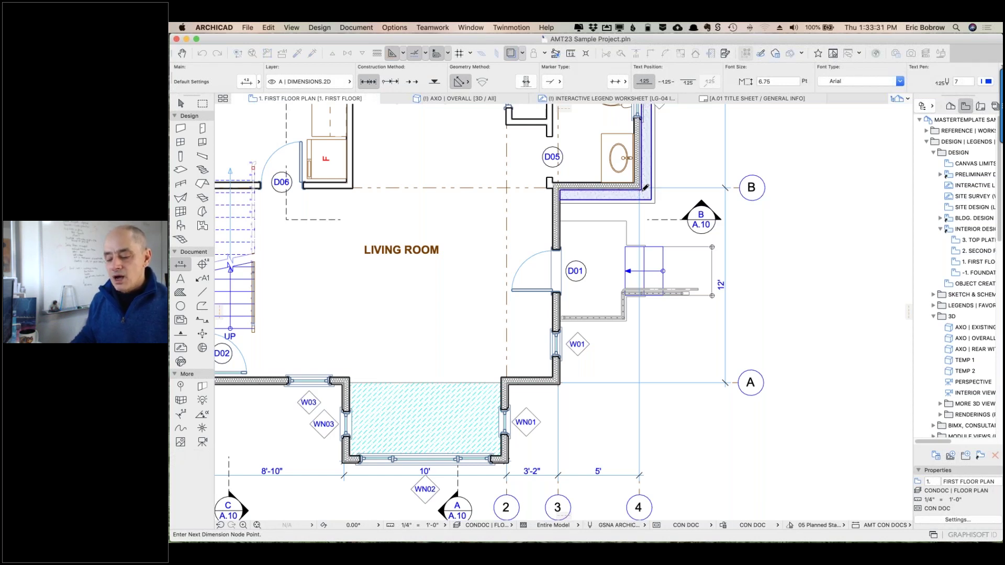
# - Cycle through the overlapping walls and fill at the exterior corner on grid lines B and 4
pyautogui.press('Tab')
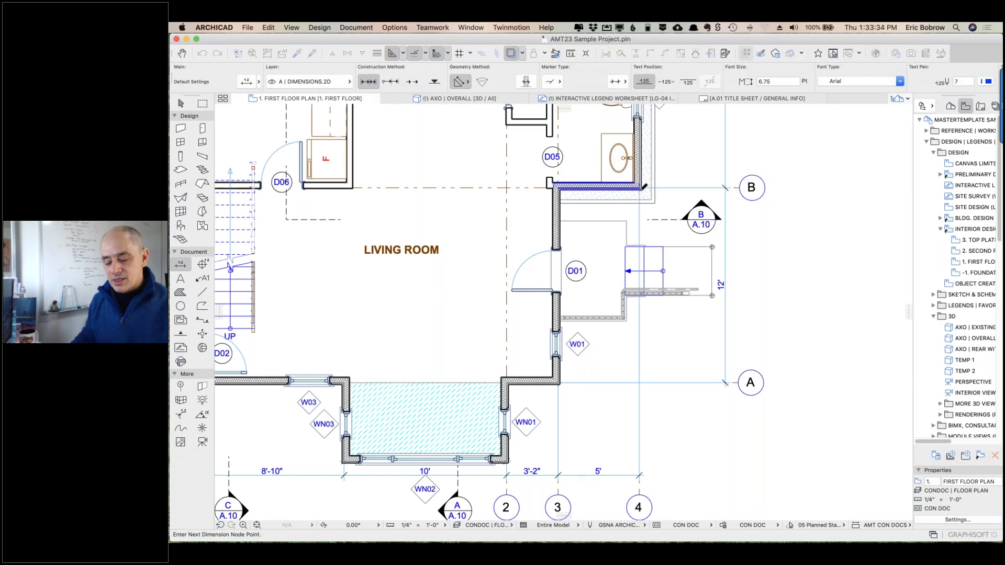
pyautogui.press('Tab')
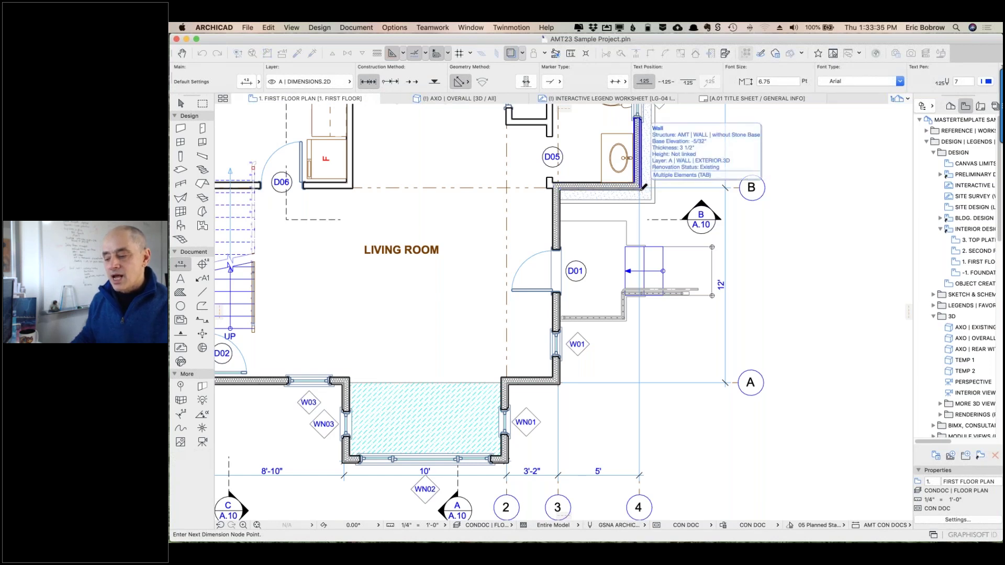
pyautogui.press('Tab')
pyautogui.press('Tab')
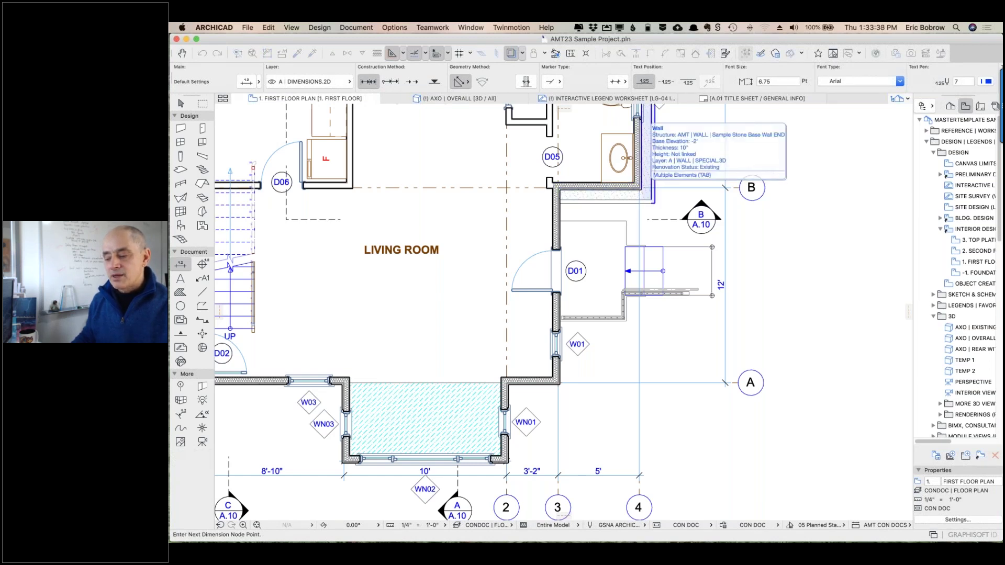
pyautogui.press('Tab')
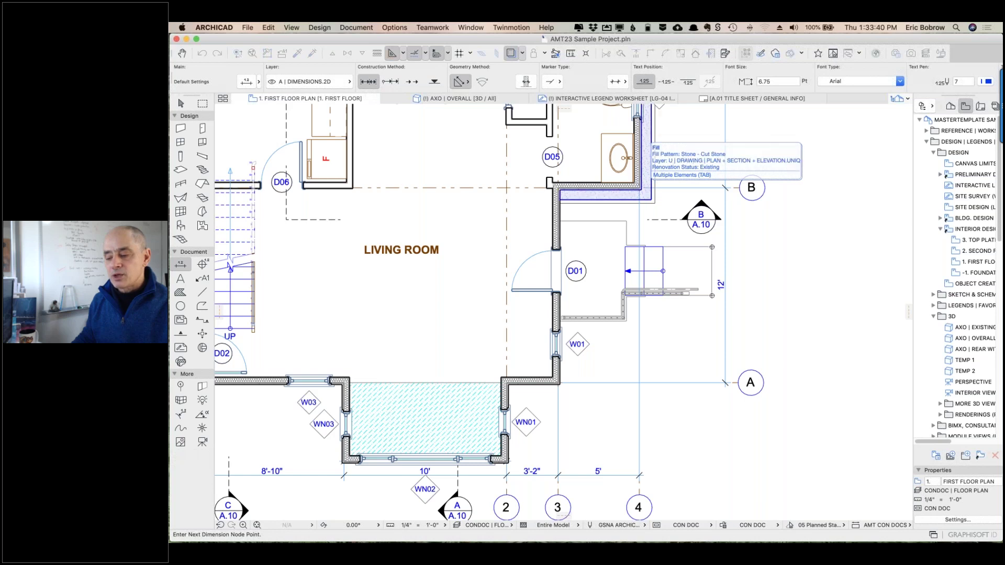
pyautogui.press('Tab')
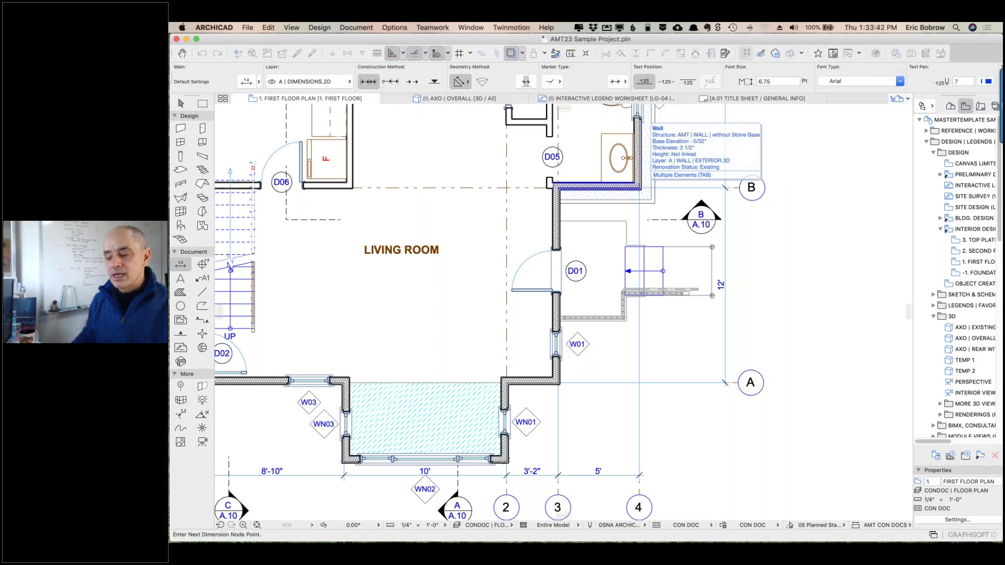
pyautogui.press('Tab')
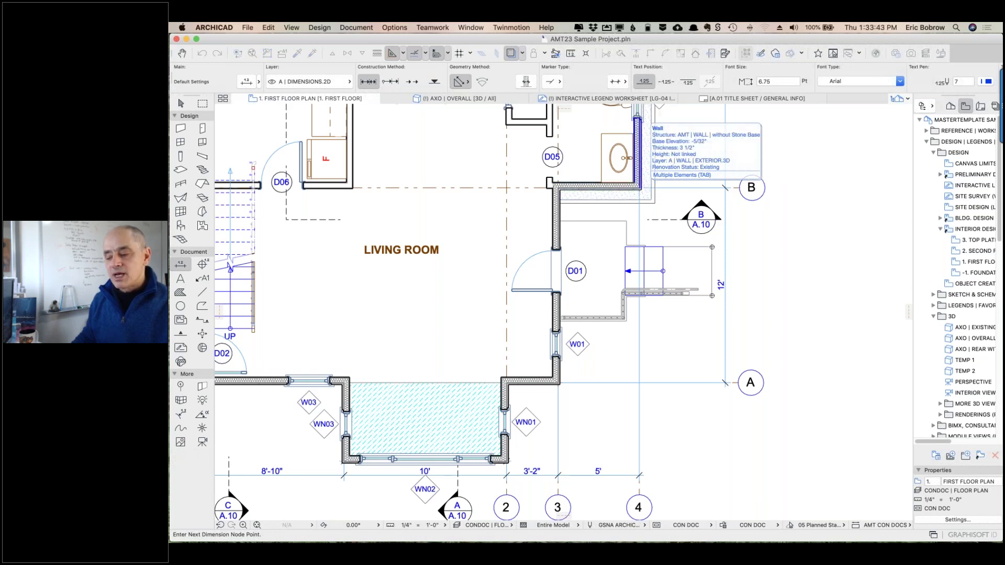
pyautogui.press('Tab')
pyautogui.press('Tab')
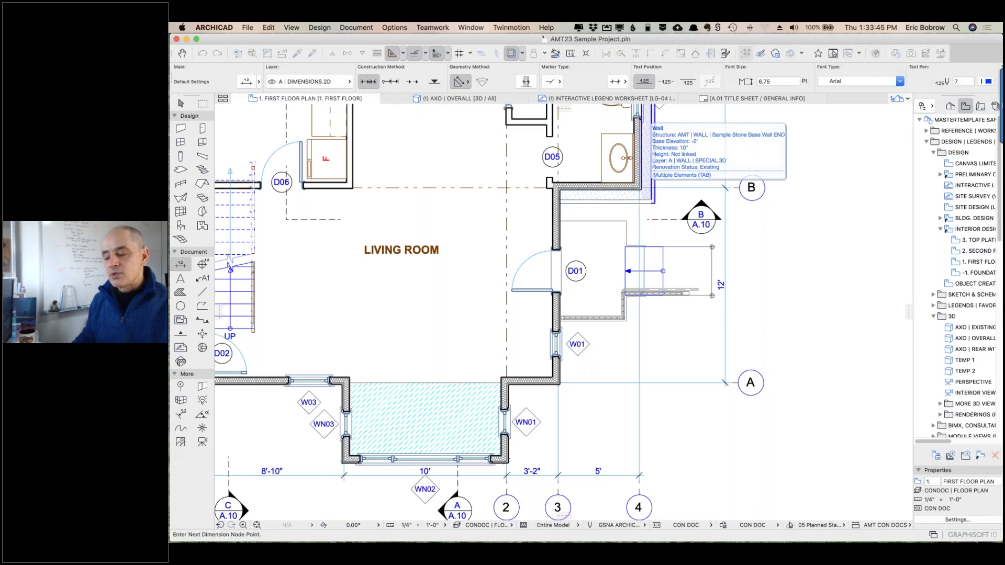
pyautogui.press('Tab')
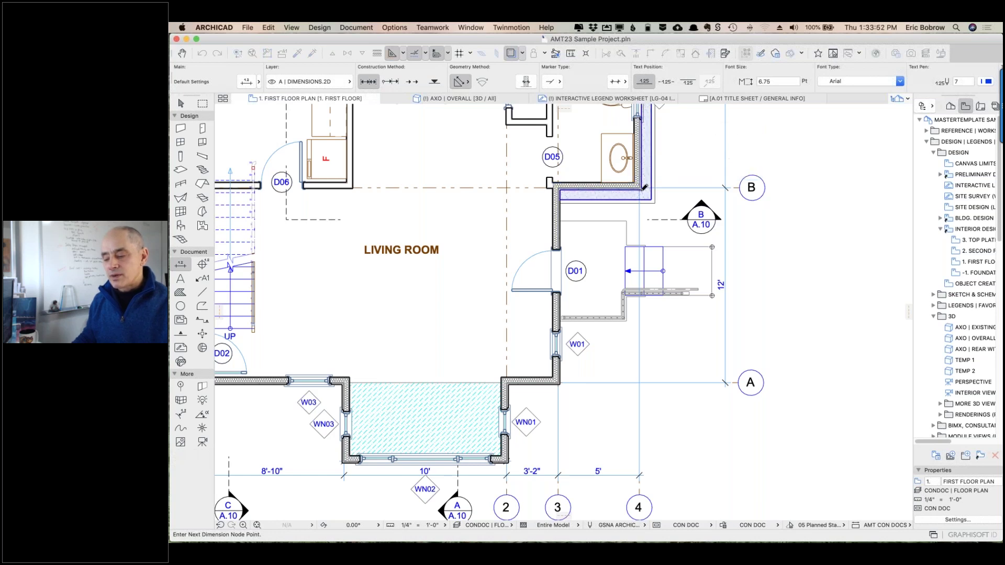
# - Add the wall corner at grid lines B and 4 to the dimension and place the string beyond the A and B grid bubbles
pyautogui.moveTo(643, 186)
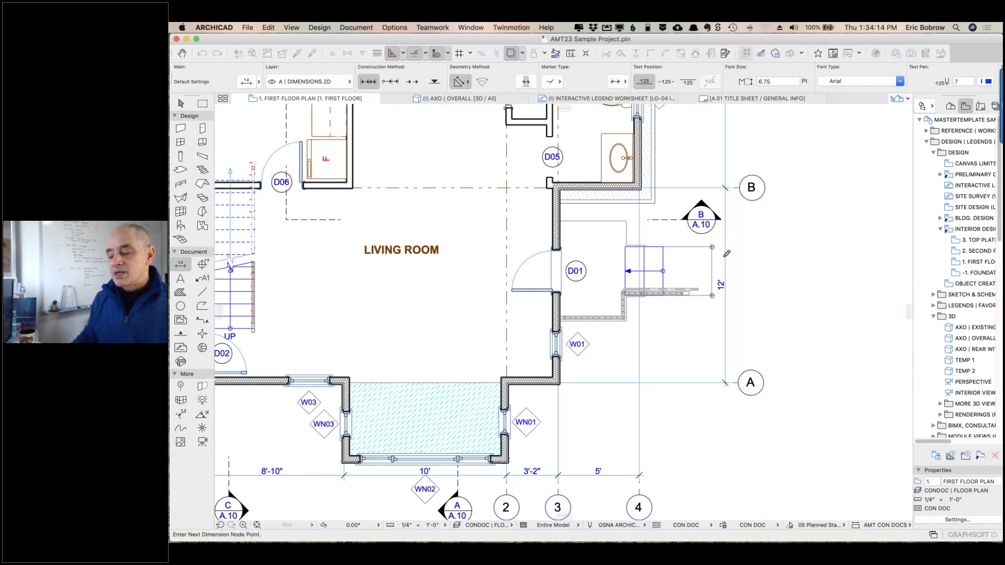
pyautogui.click(647, 188)
pyautogui.doubleClick(780, 237)
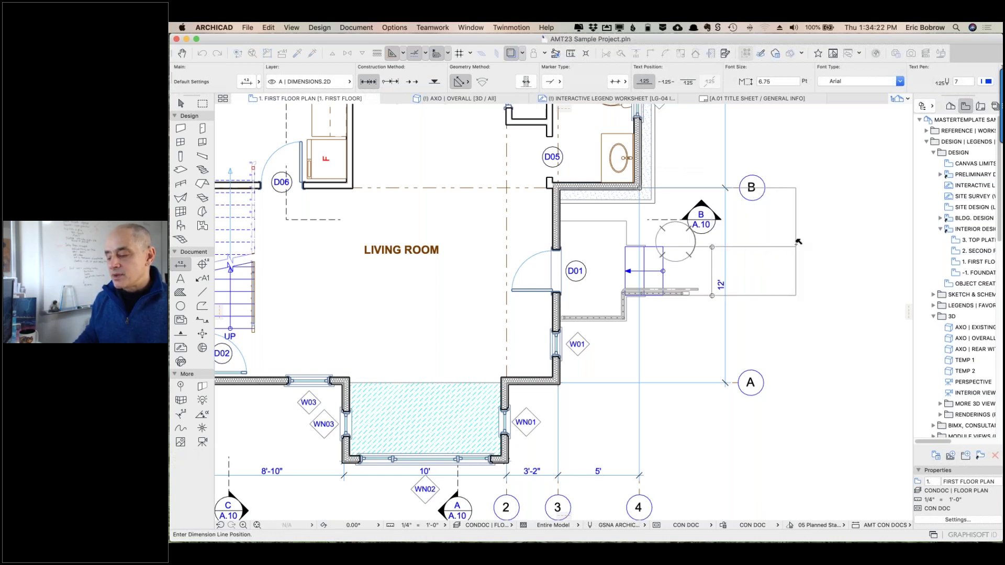
pyautogui.click(797, 241)
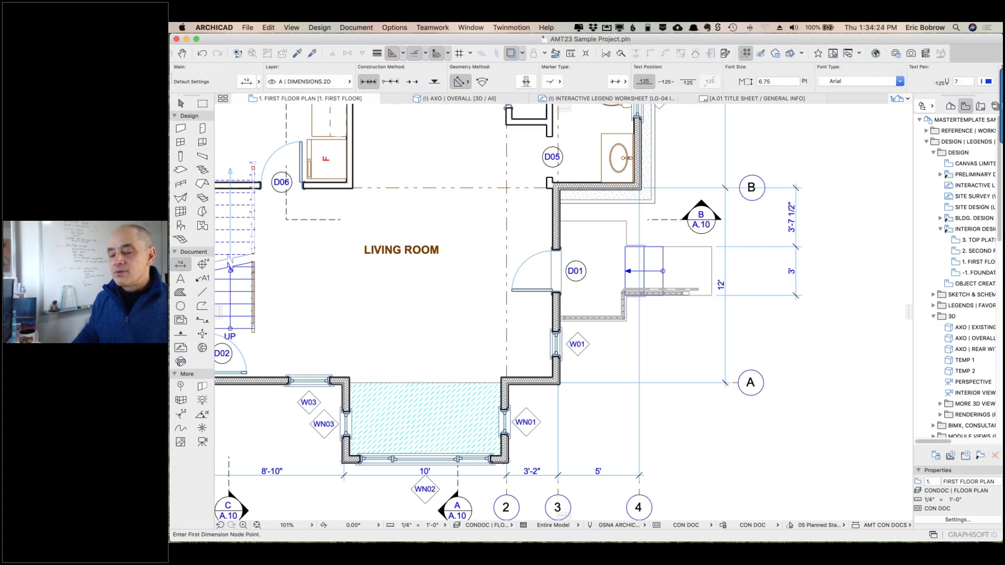
# - Move the landing slab 2' toward grid line A to test the associated dimensions, and undo the move
pyautogui.click(182, 104)
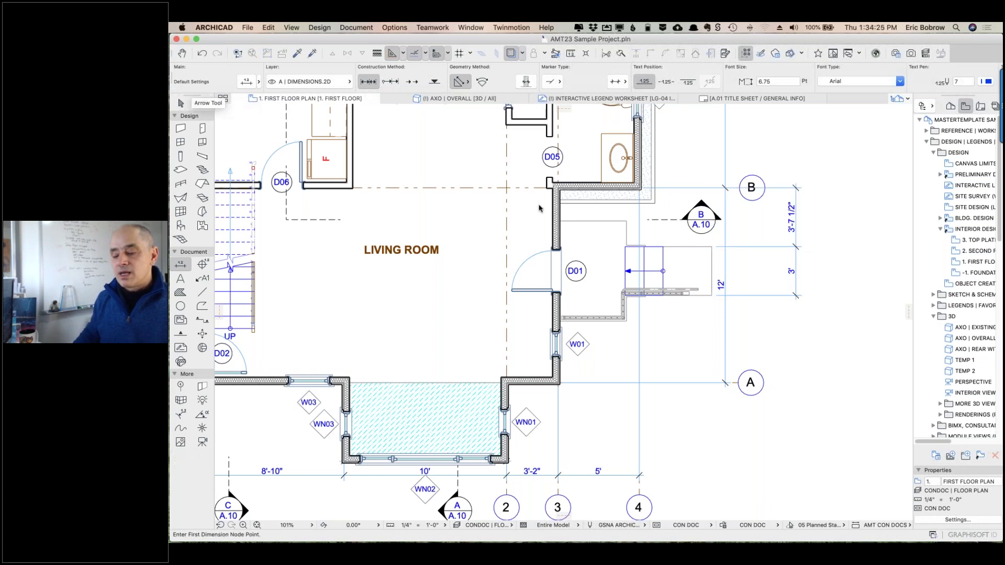
pyautogui.click(712, 302)
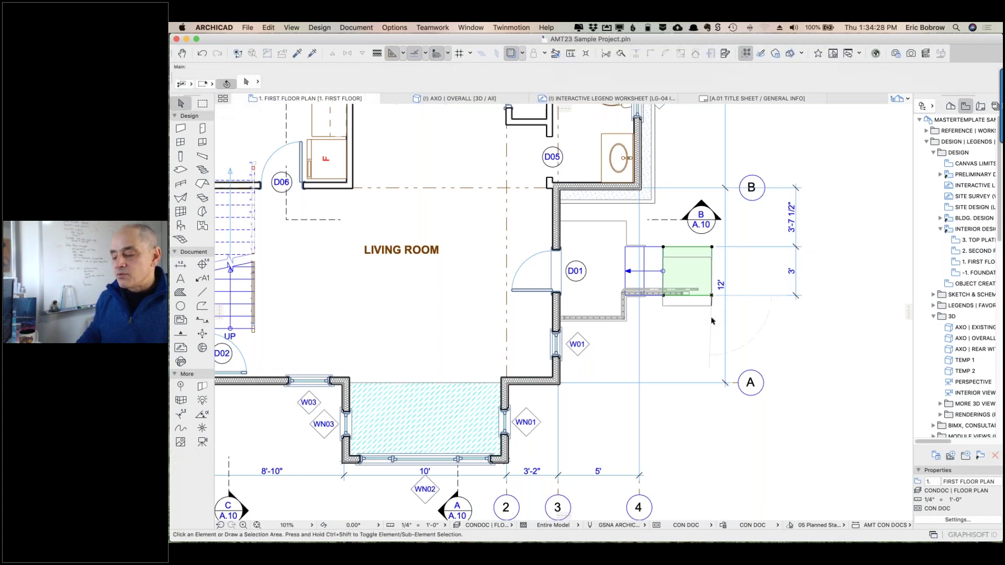
pyautogui.click(712, 321)
pyautogui.write("2'")
pyautogui.press('Return')
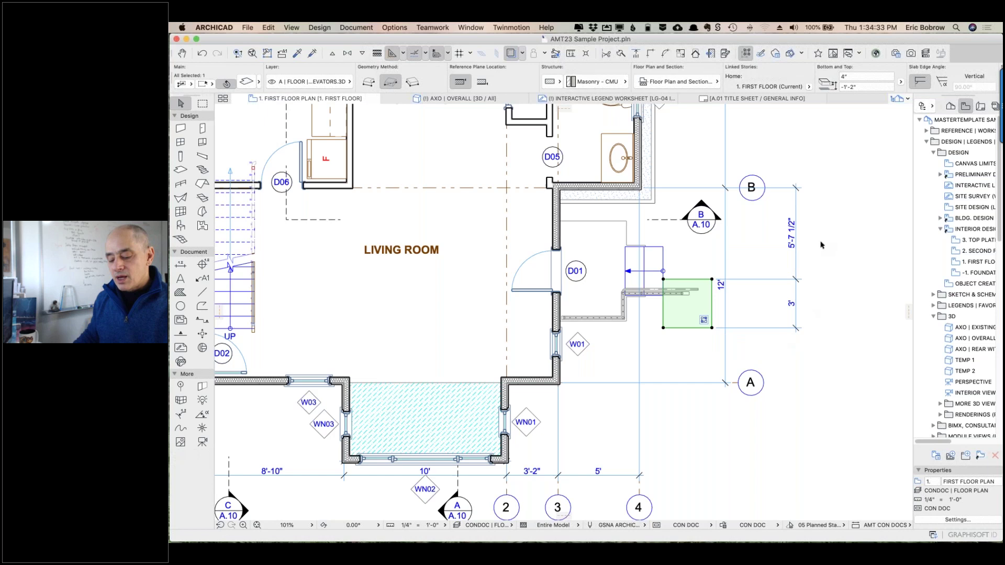
pyautogui.press('super+z')
# - Try offsetting the landing slab's edge 2' toward grid line A to test the associated dimensions, undo it and clear the selection
pyautogui.click(693, 296)
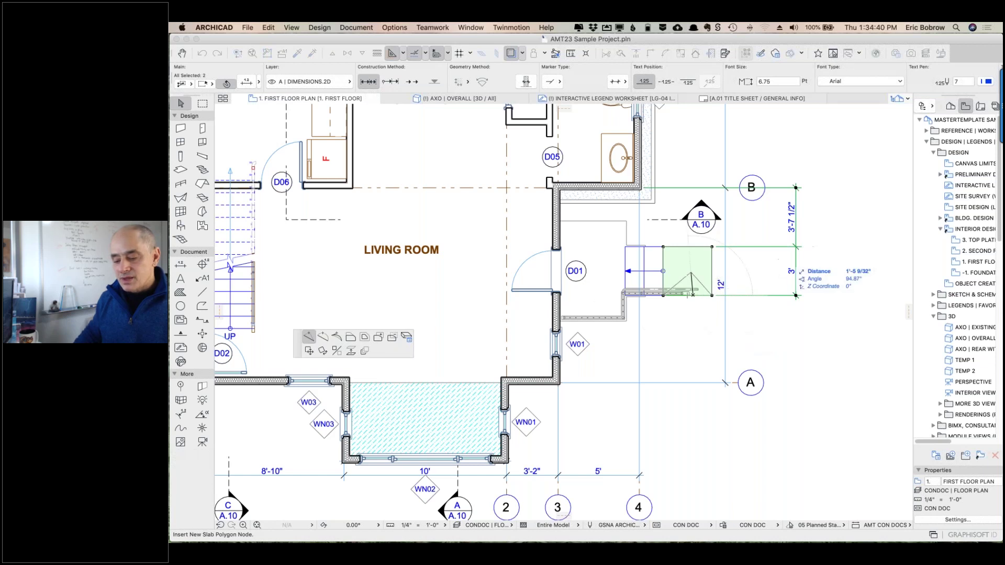
pyautogui.click(350, 336)
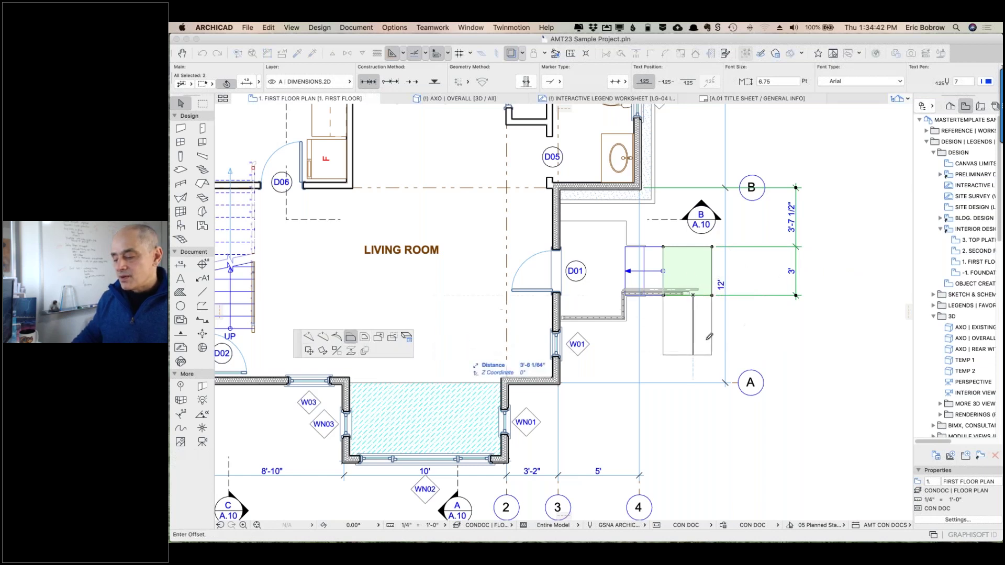
pyautogui.write('2')
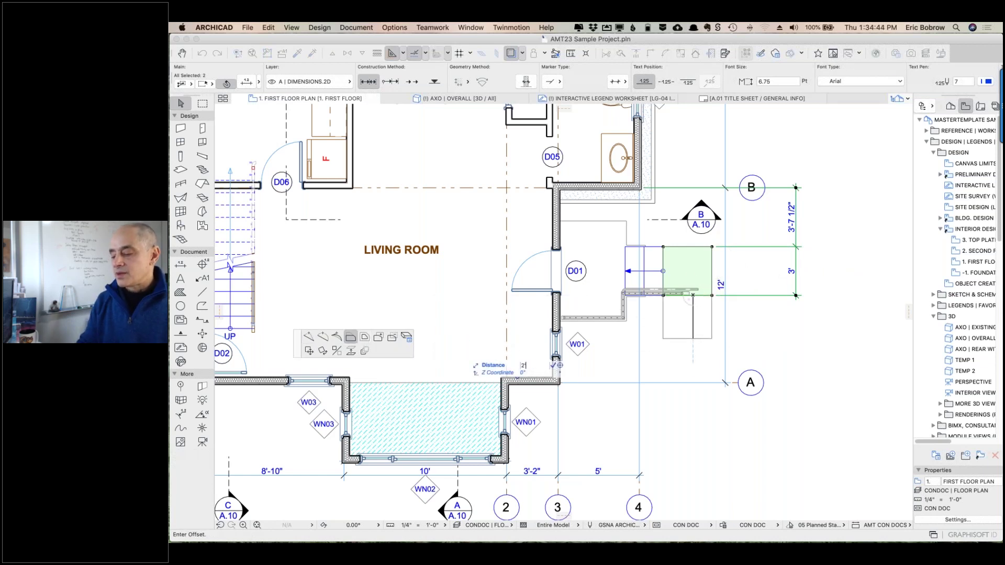
pyautogui.press('Return')
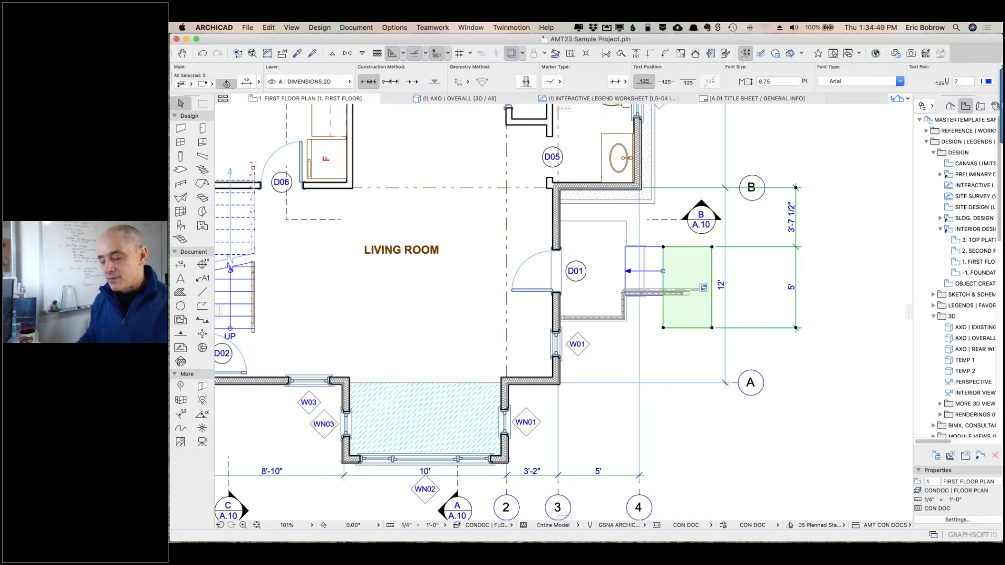
pyautogui.press('super+z')
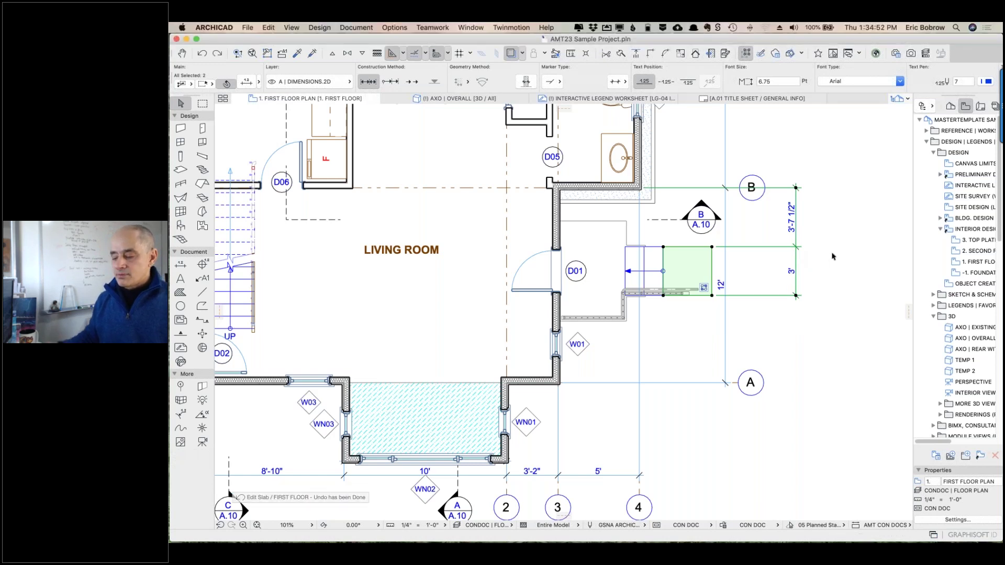
pyautogui.press('Escape')
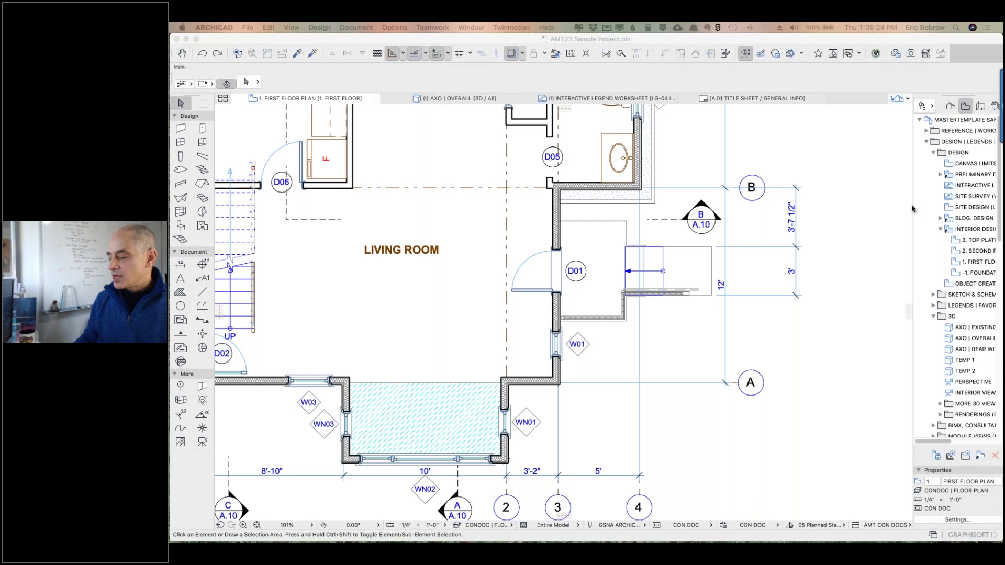
# - Widen the Navigator and review its Project Map, View Map, Layout Book, Publisher Sets and project chooser options
pyautogui.moveTo(912, 208); pyautogui.dragTo(836, 208)
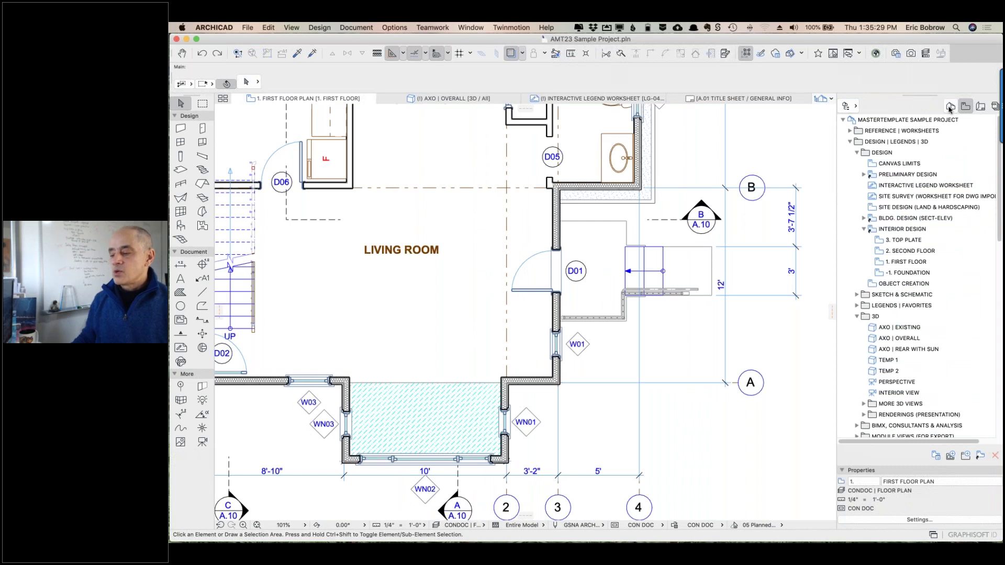
pyautogui.click(950, 107)
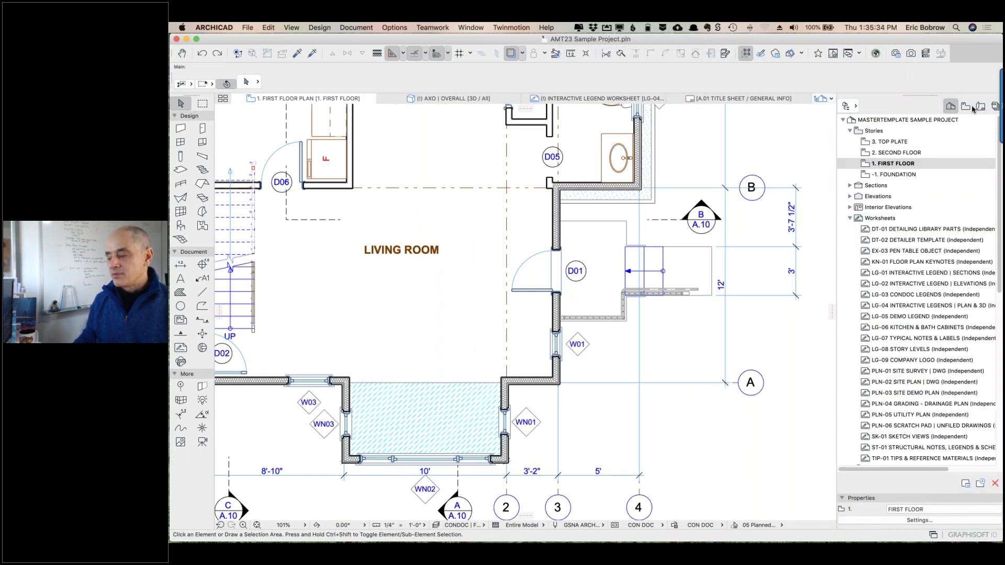
pyautogui.click(968, 108)
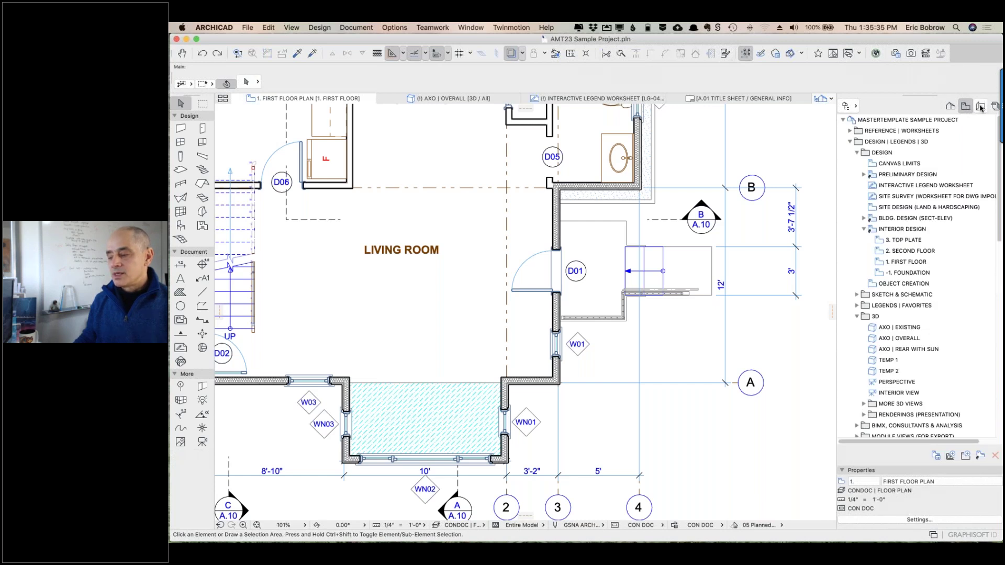
pyautogui.click(980, 107)
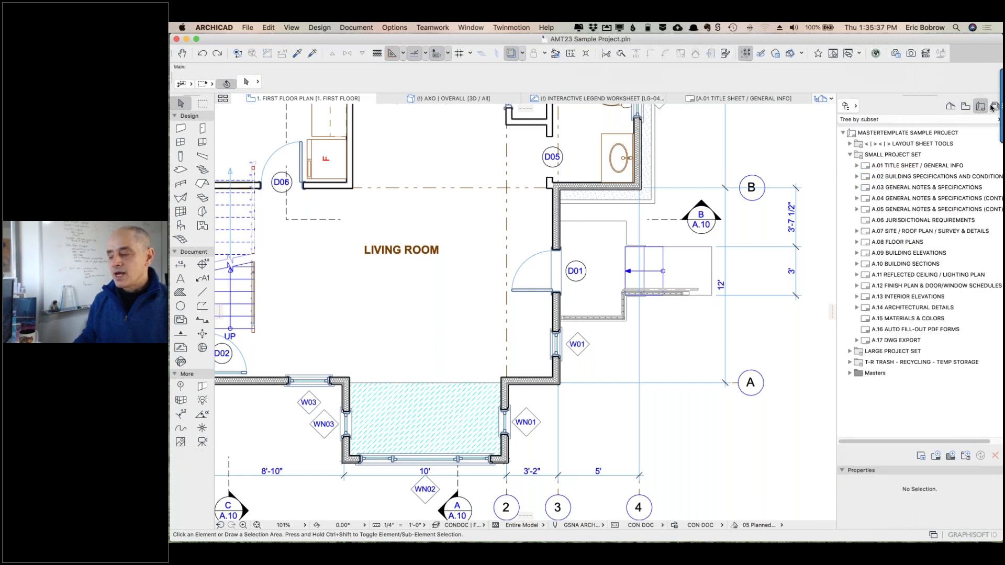
pyautogui.click(994, 107)
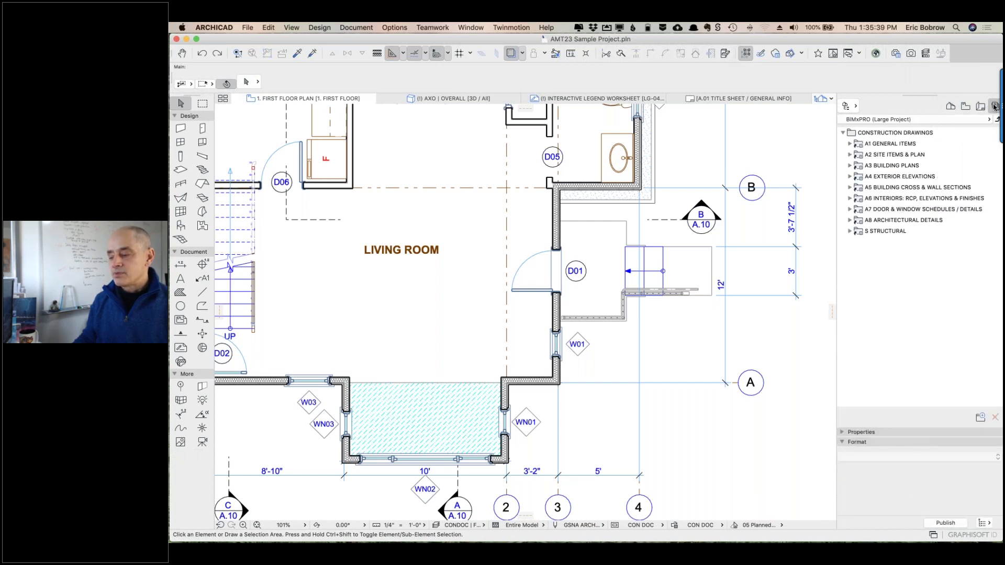
pyautogui.click(854, 107)
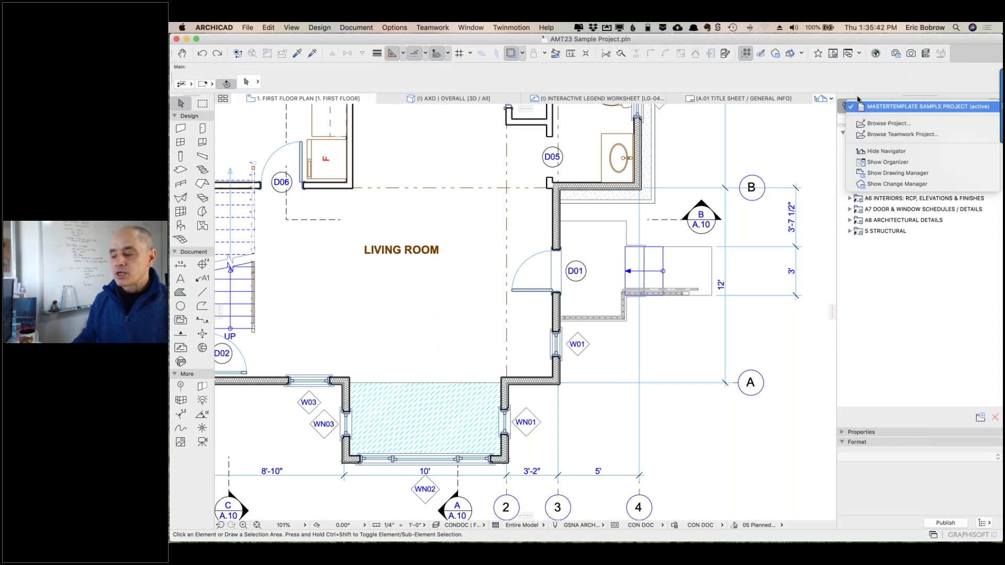
pyautogui.click(868, 107)
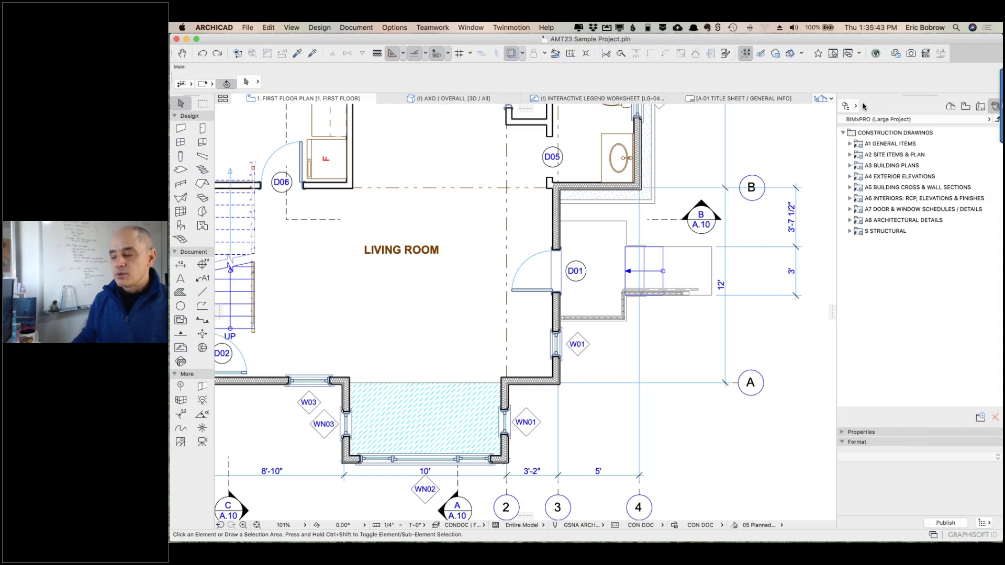
# - Collapse the Worksheets, 3D and Project Indexes branches of the Project Map, leaving only Stories expanded
pyautogui.click(951, 107)
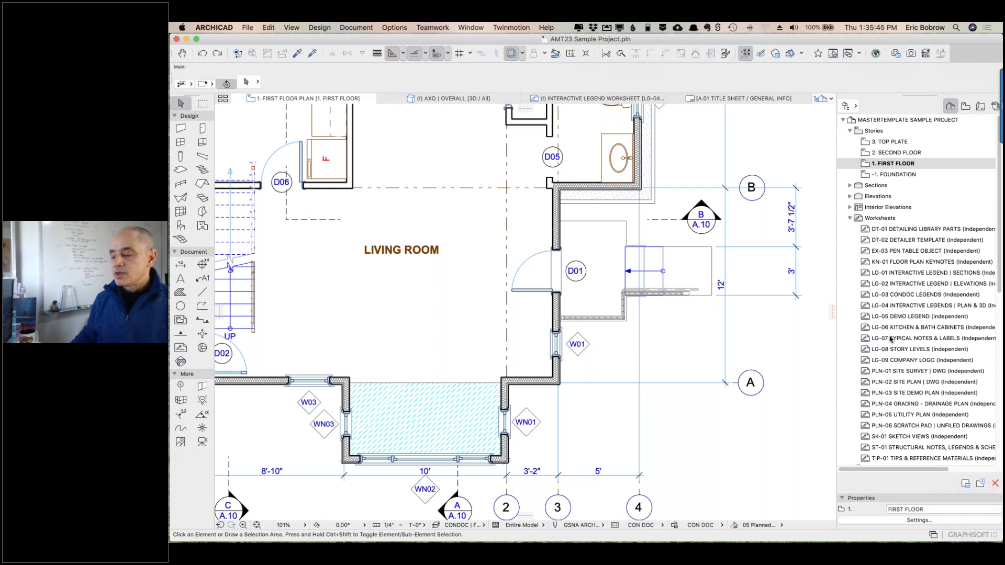
pyautogui.click(850, 218)
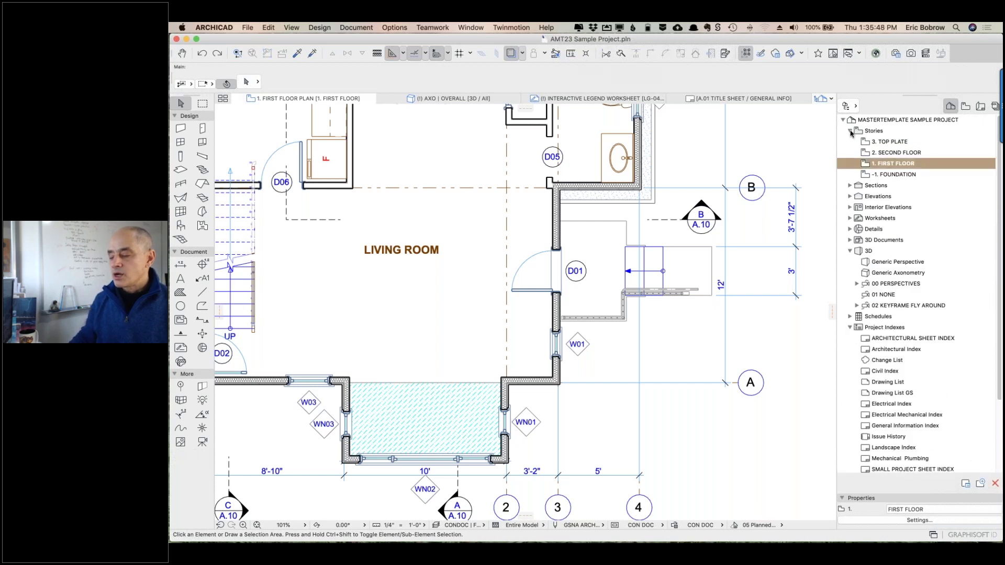
pyautogui.click(850, 131)
pyautogui.click(850, 208)
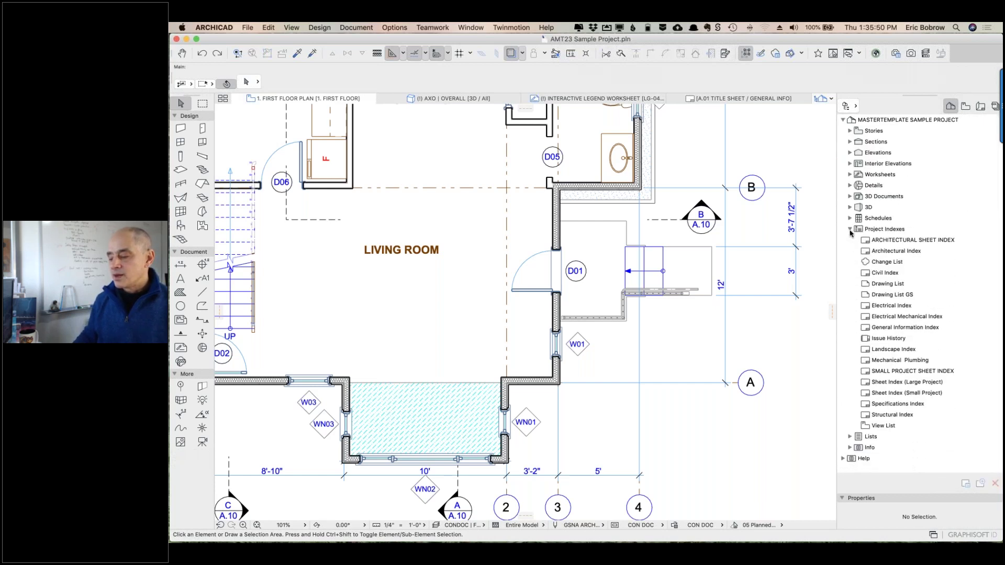
pyautogui.click(850, 230)
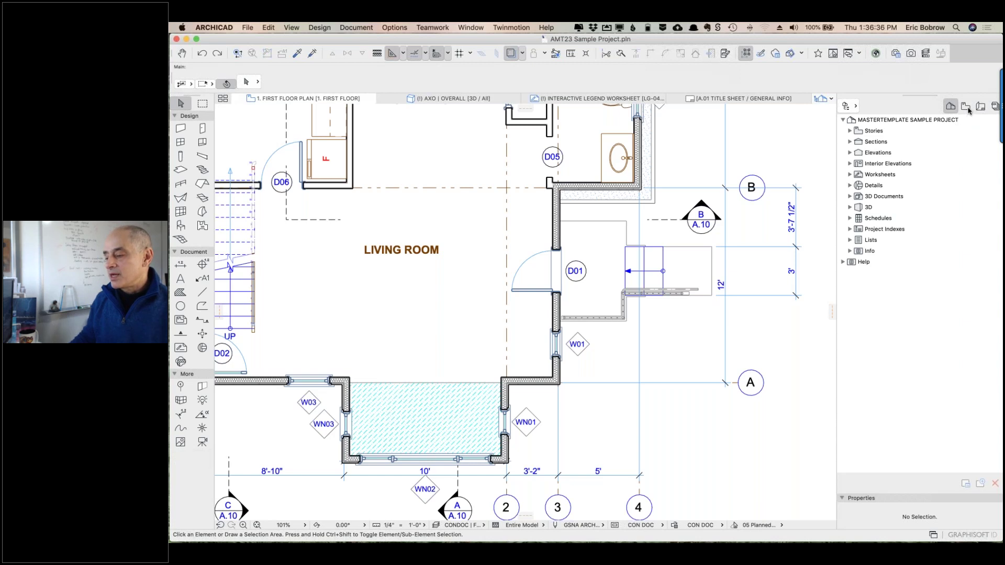
pyautogui.click(849, 131)
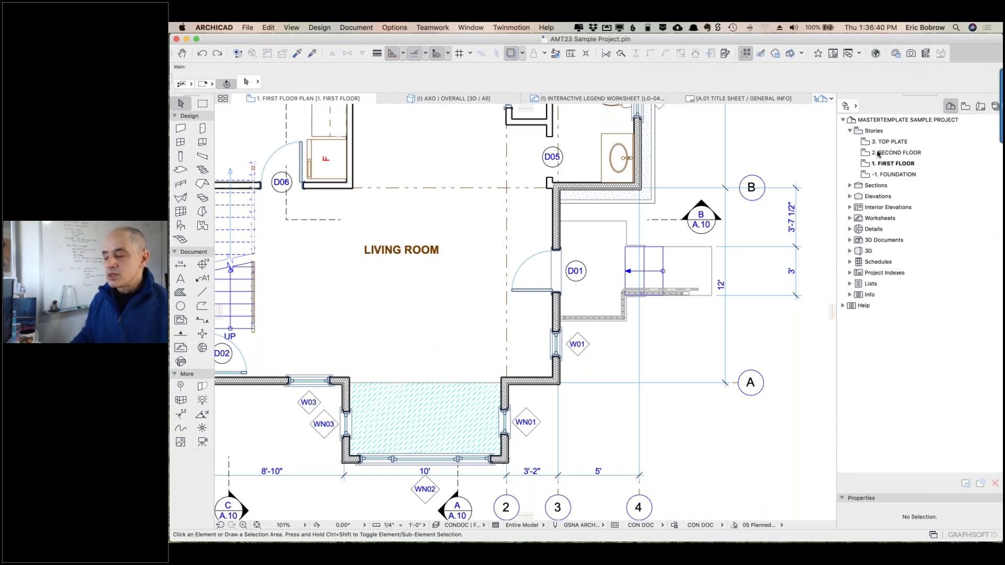
# - Collapse the DESIGN | LEGENDS | 3D folder in the View Map and open the 1/4" FIRST FLOOR PLAN view
pyautogui.click(966, 108)
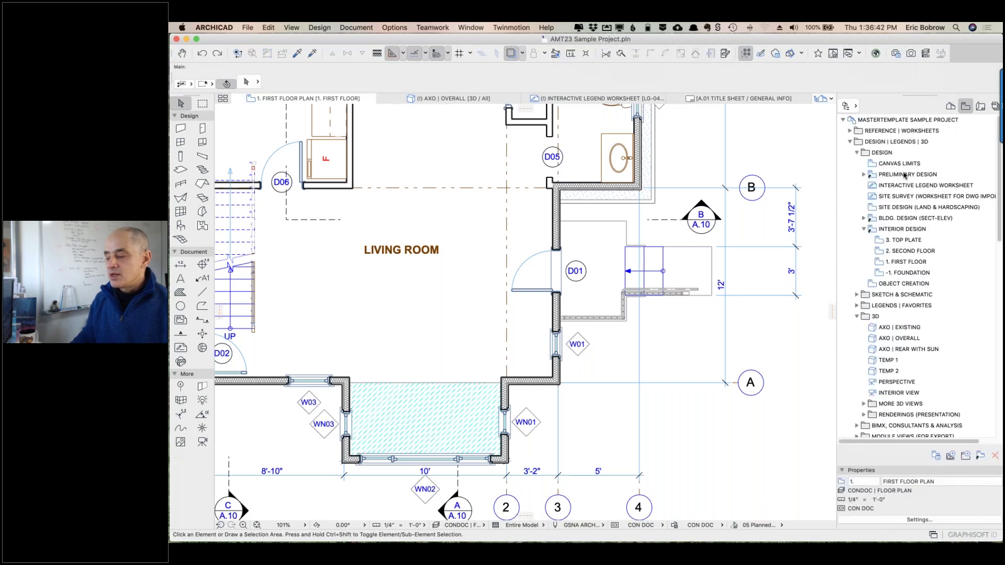
pyautogui.click(849, 143)
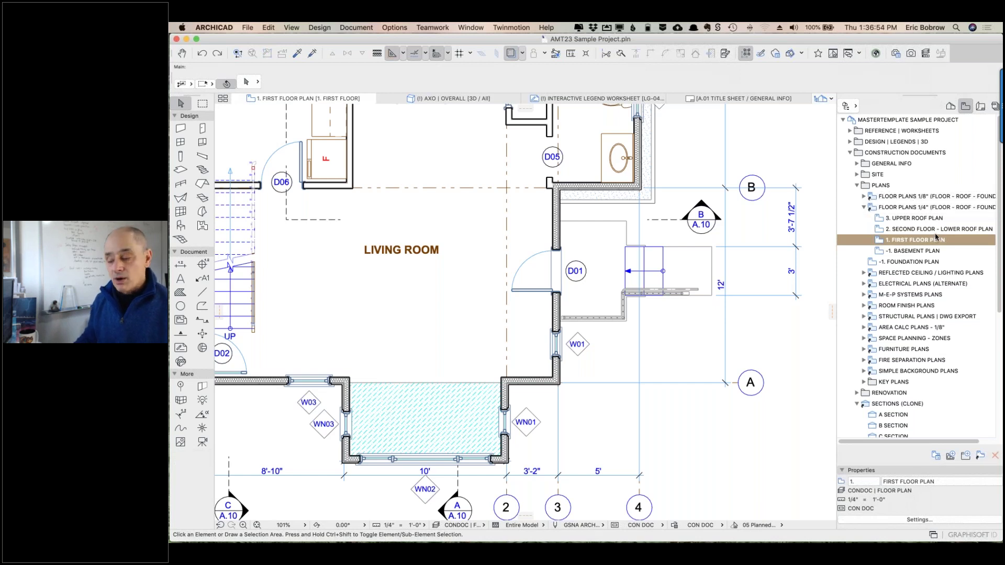
pyautogui.doubleClick(879, 241)
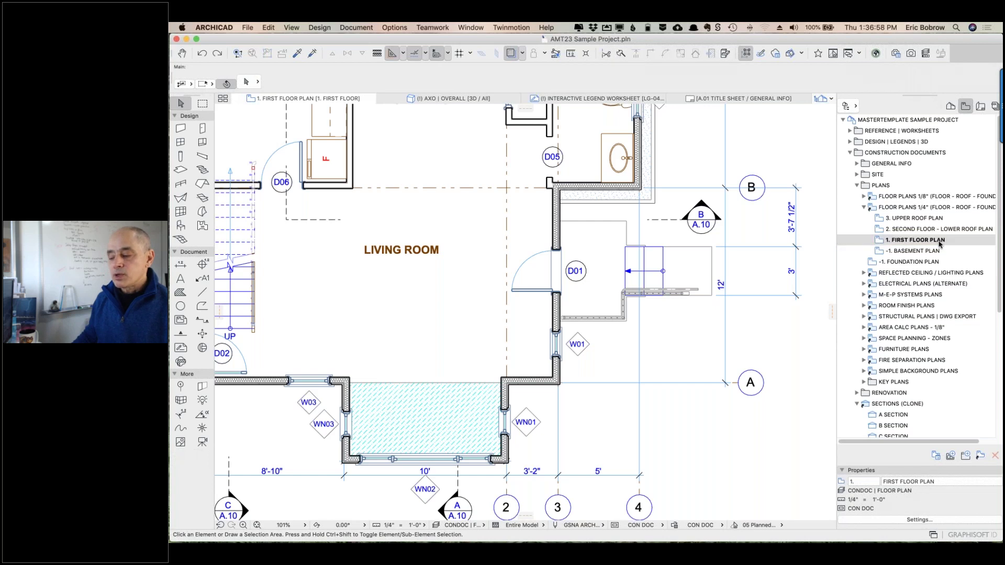
# - Open the FIRST FLOOR LIGHTING / R.C.P. view from the reflected ceiling / lighting plans in the View Map
pyautogui.click(863, 272)
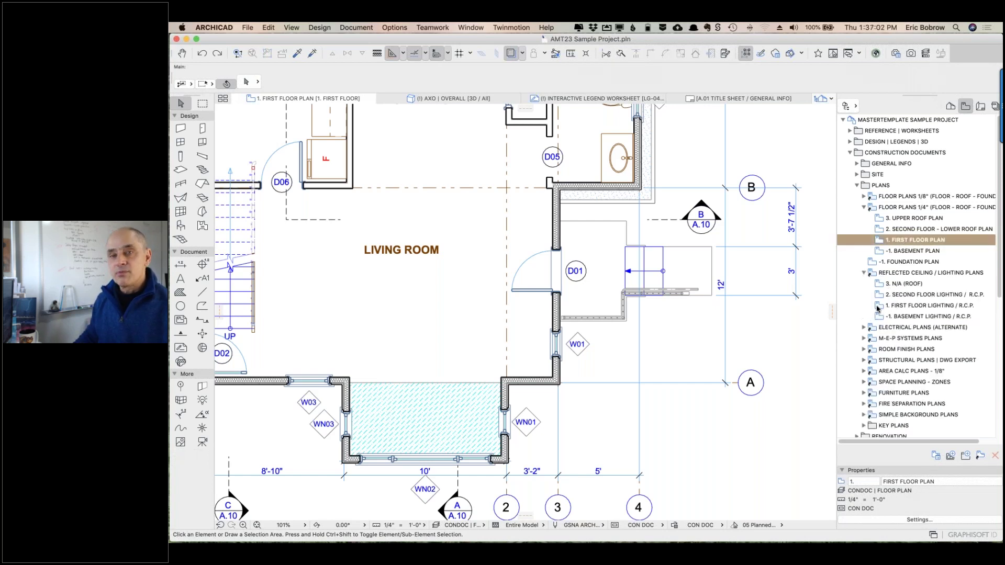
pyautogui.click(878, 308)
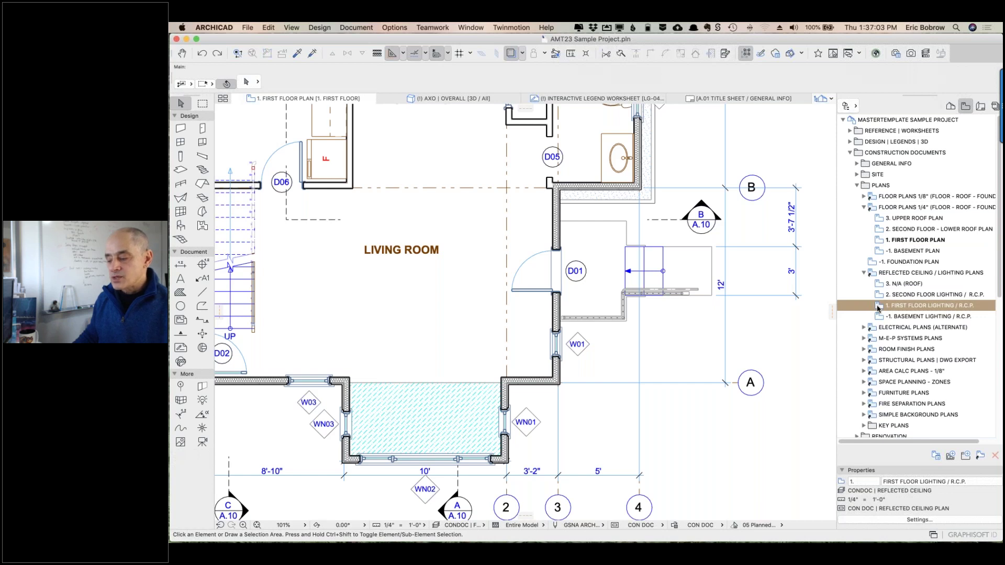
pyautogui.doubleClick(878, 308)
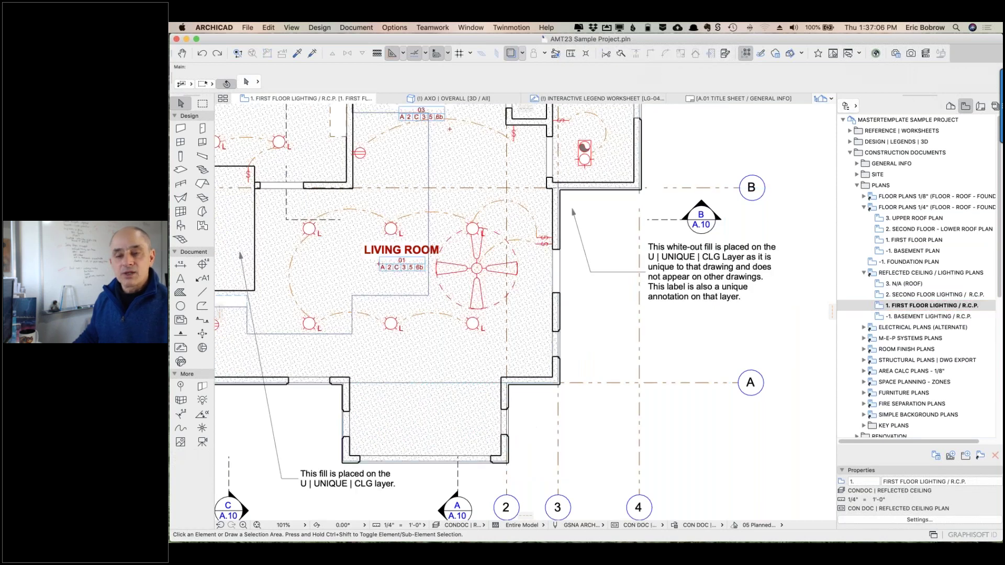
# - Open the FIRST FLOOR ELECTRICAL PLAN view from the alternate electrical plans in the View Map
pyautogui.click(864, 328)
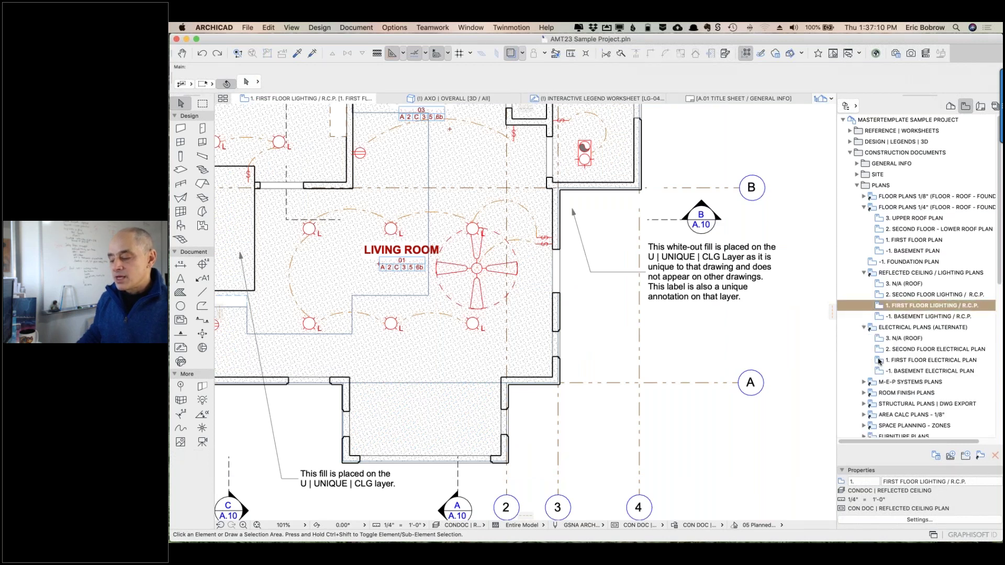
pyautogui.click(878, 361)
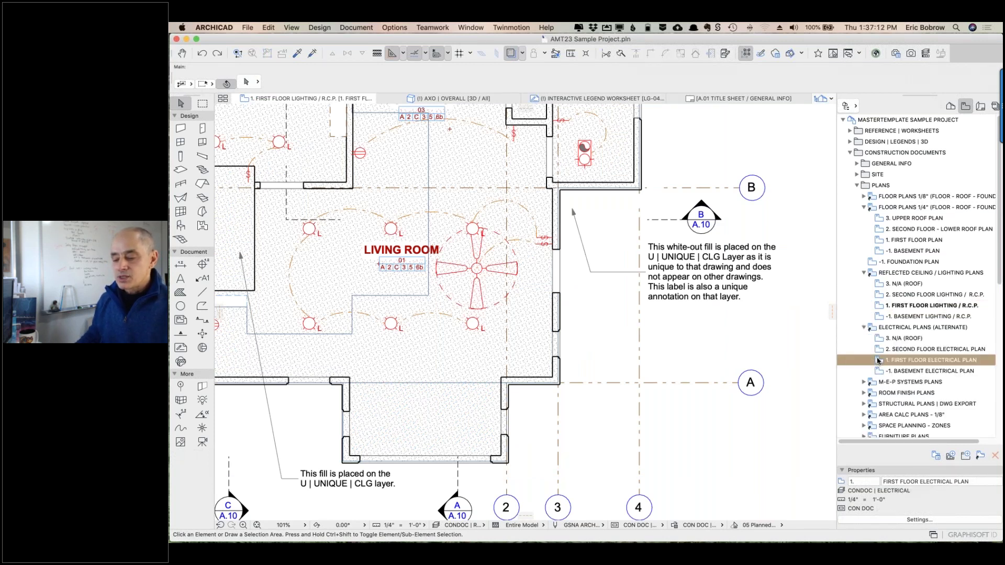
pyautogui.doubleClick(878, 361)
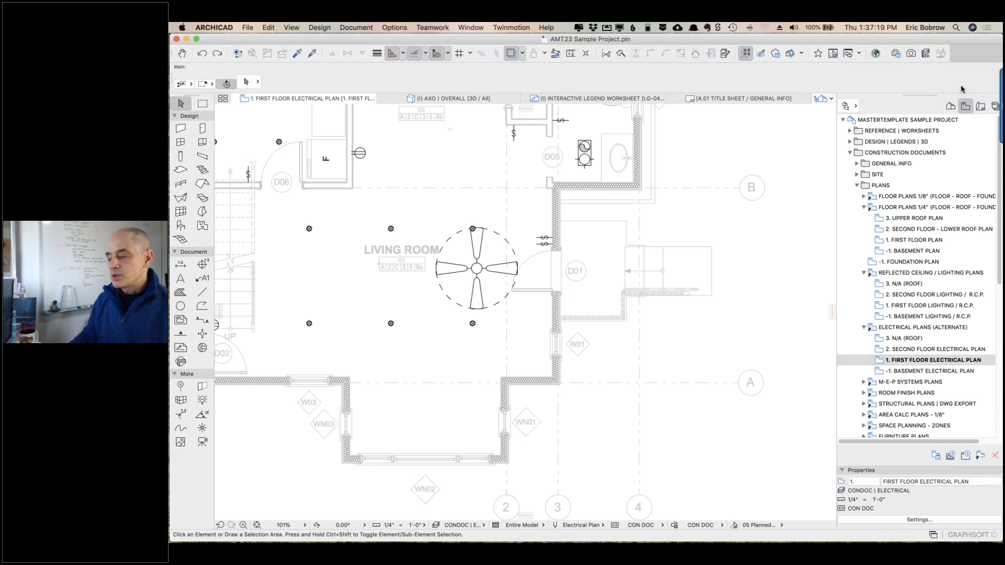
# - Compare the Project Map's stories with the View Map, and review the first floor electrical plan's view settings and layer combination choices without changing them
pyautogui.click(950, 108)
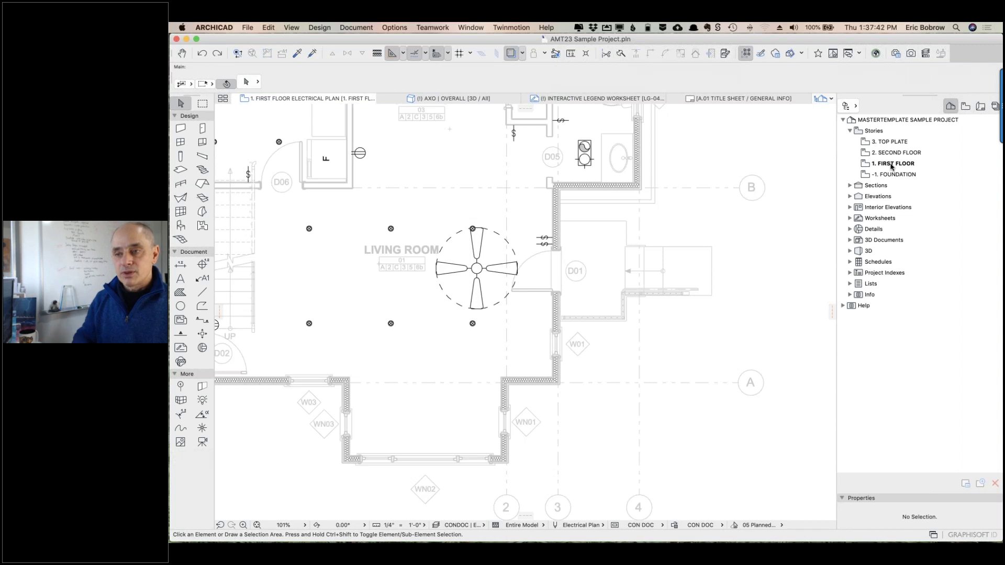
pyautogui.click(965, 107)
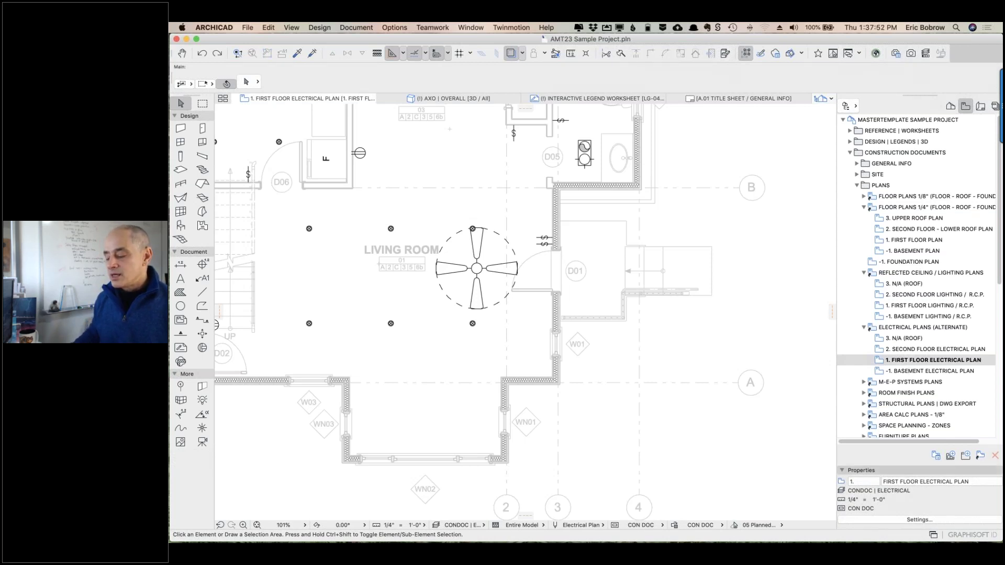
pyautogui.click(919, 519)
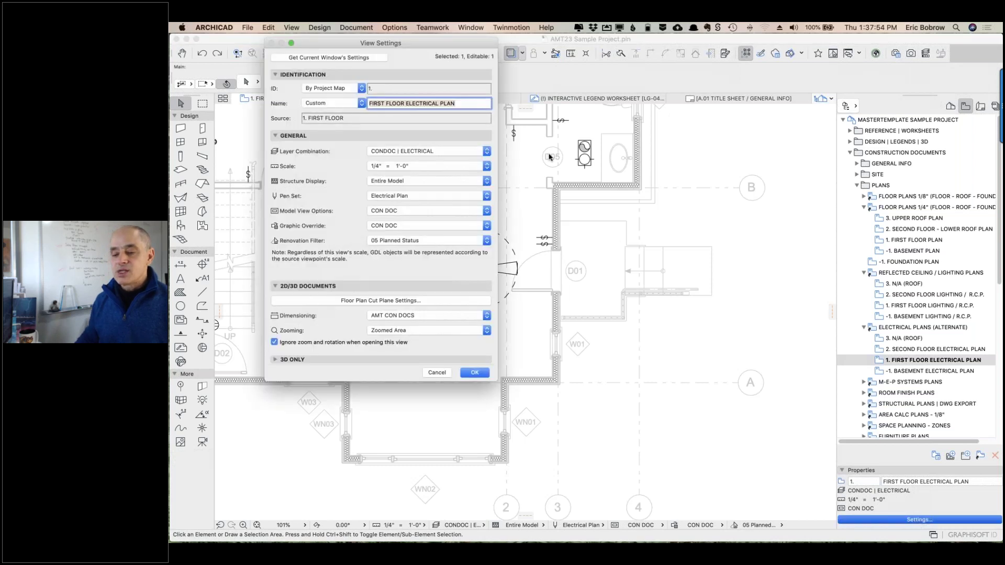
pyautogui.click(420, 150)
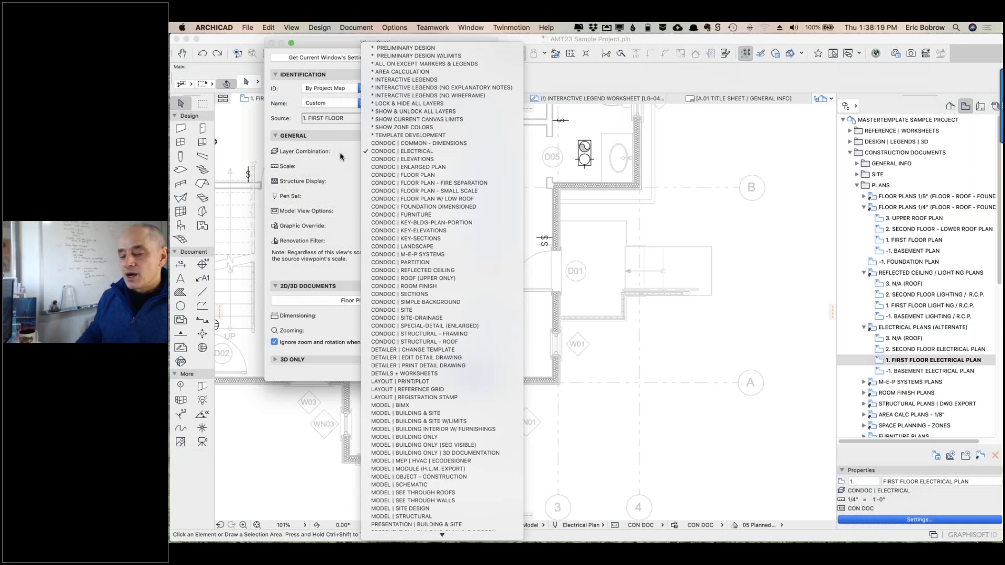
pyautogui.click(342, 153)
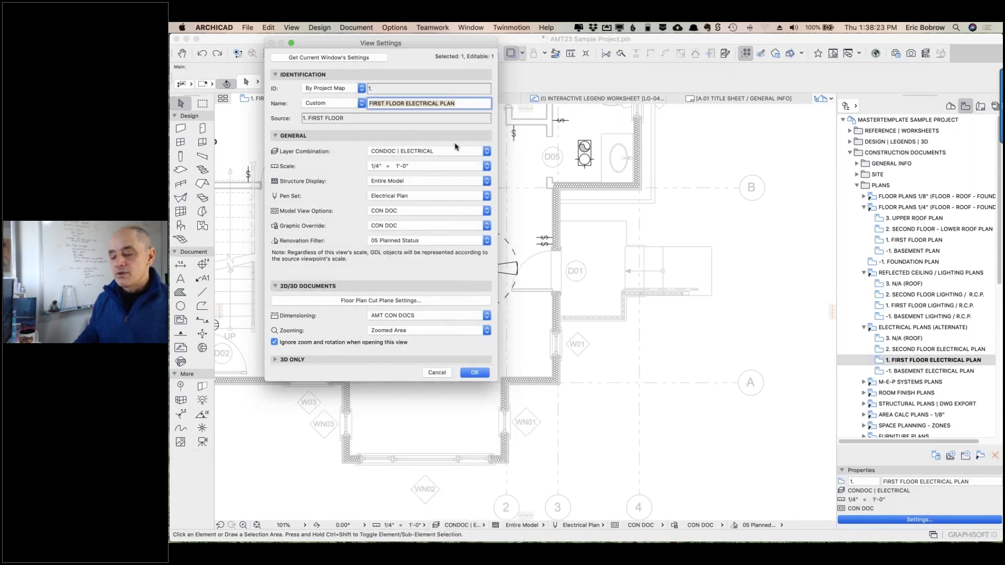
pyautogui.click(437, 372)
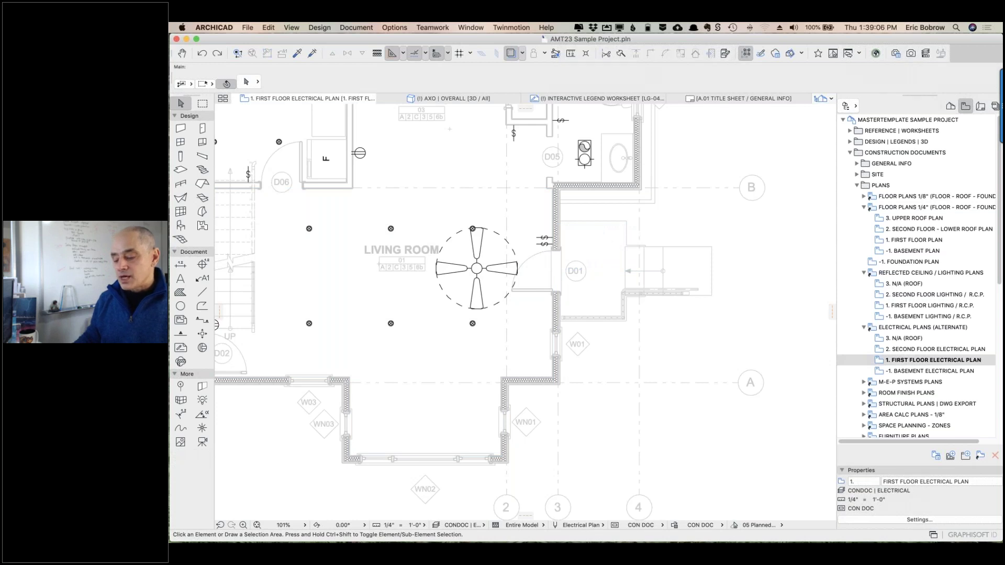
# - Review which layers the CONDOC | ELECTRICAL layer combination shows and hides, leaving the settings unchanged
pyautogui.click(438, 526)
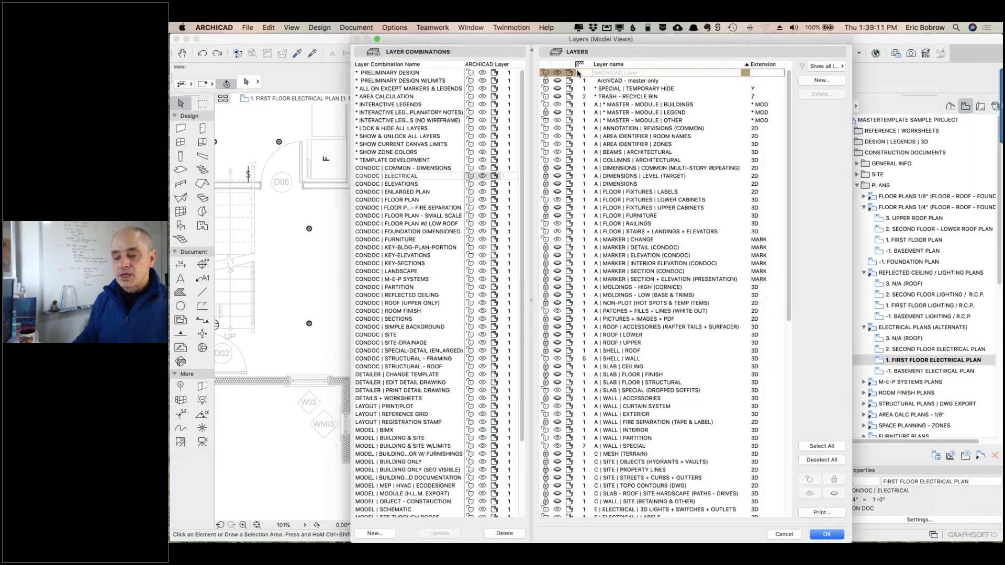
pyautogui.click(432, 178)
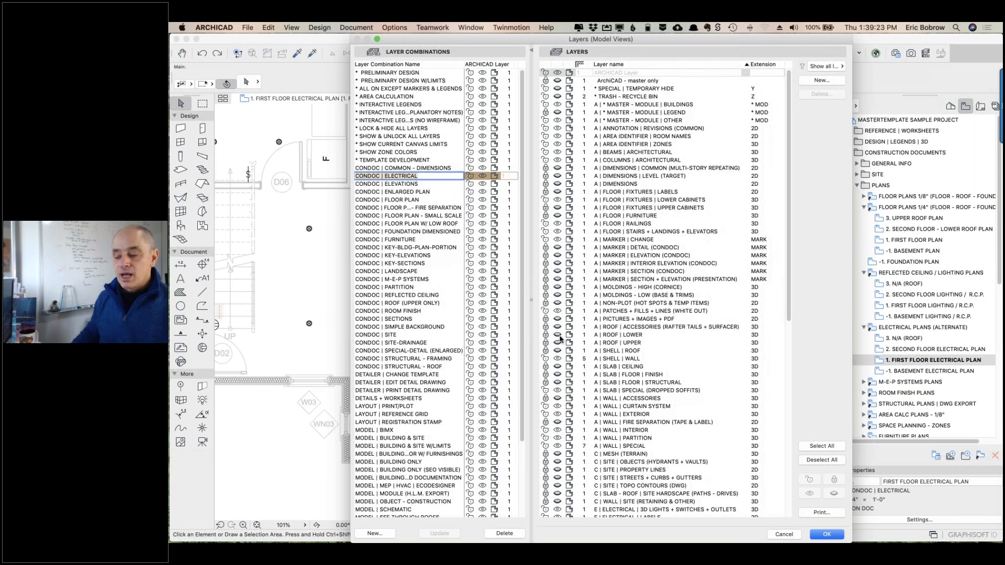
pyautogui.scroll(-3, 638, 387)
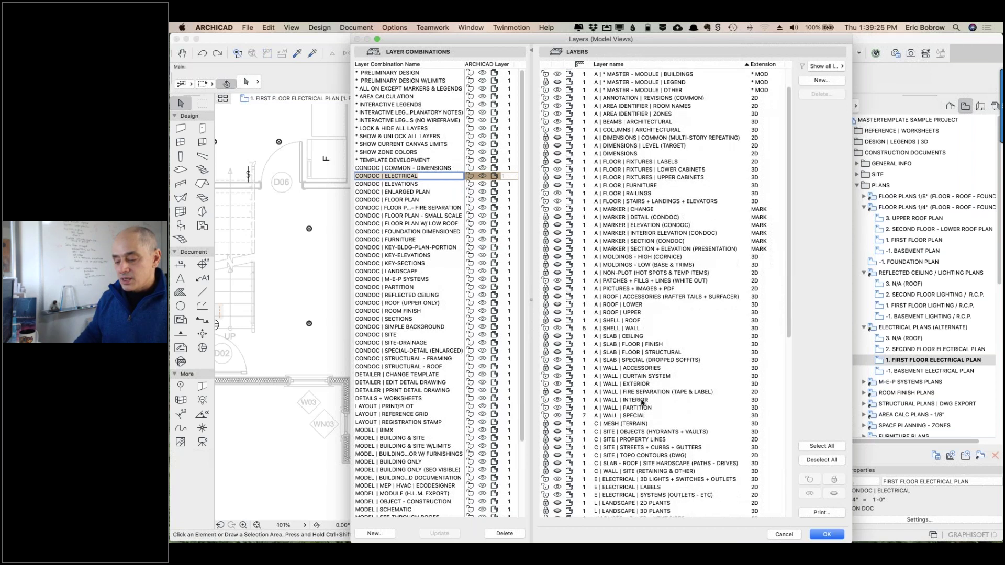
pyautogui.scroll(-2, 638, 418)
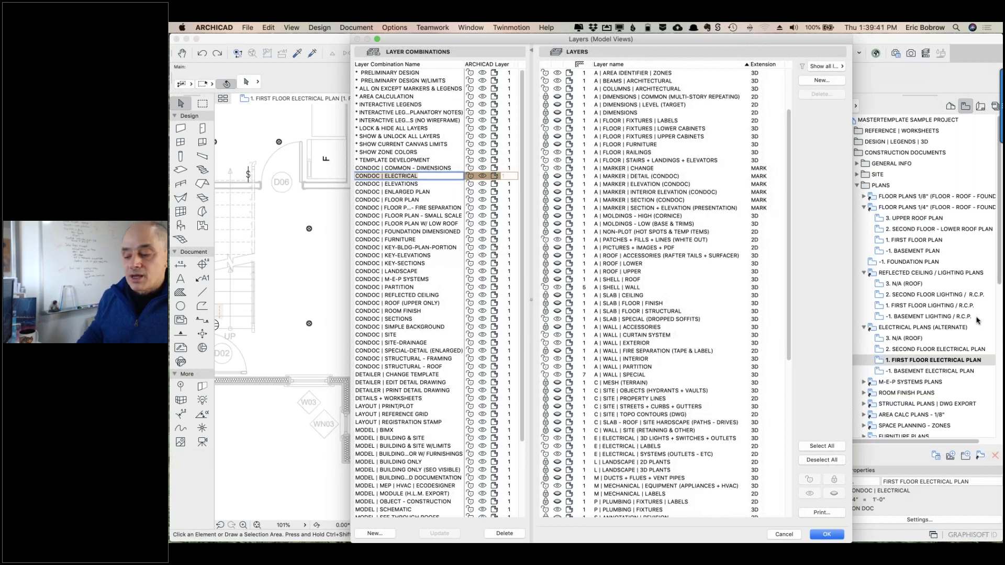
pyautogui.click(779, 535)
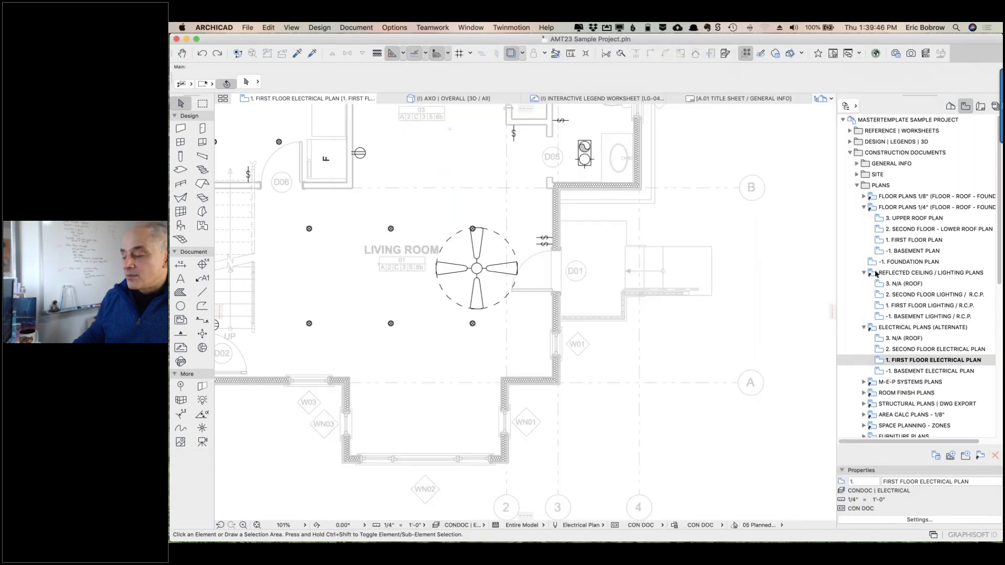
# - Open the 1/4" FIRST FLOOR PLAN view and show the electrical SYSTEMS (OUTLETS - ETC) and 3D LIGHTS + SWITCHES + OUTLETS layers
pyautogui.doubleClick(875, 241)
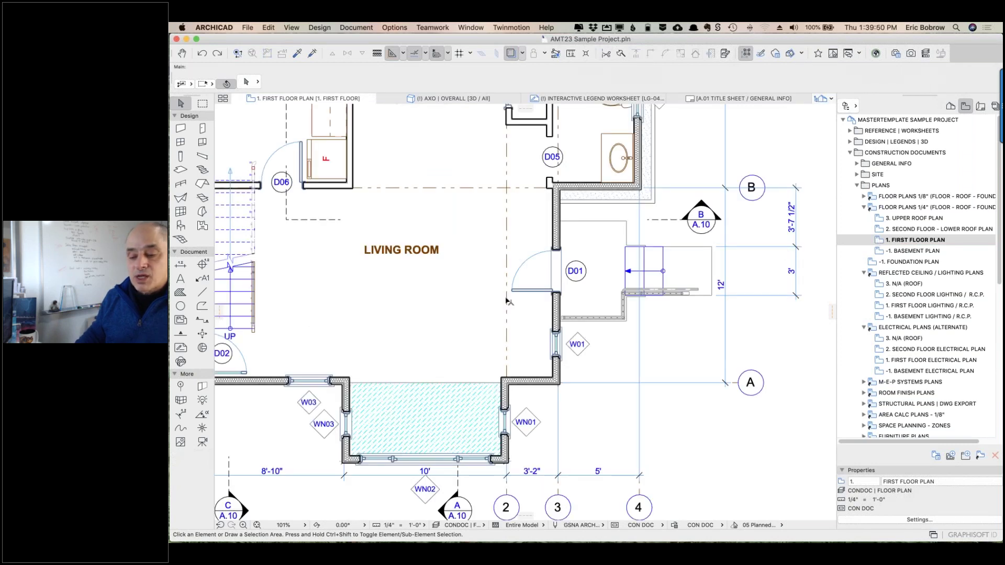
pyautogui.moveTo(508, 301)
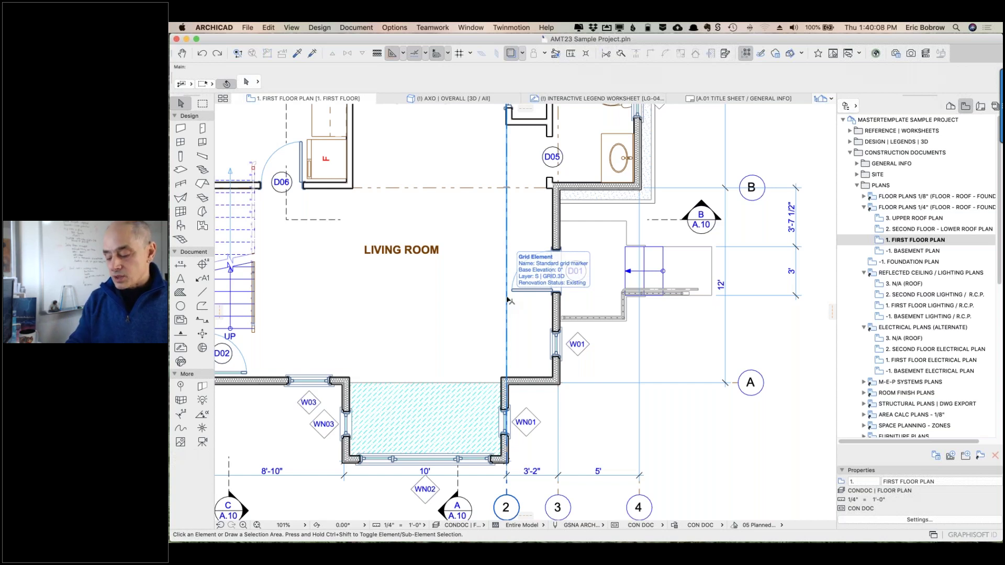
pyautogui.press('super+l')
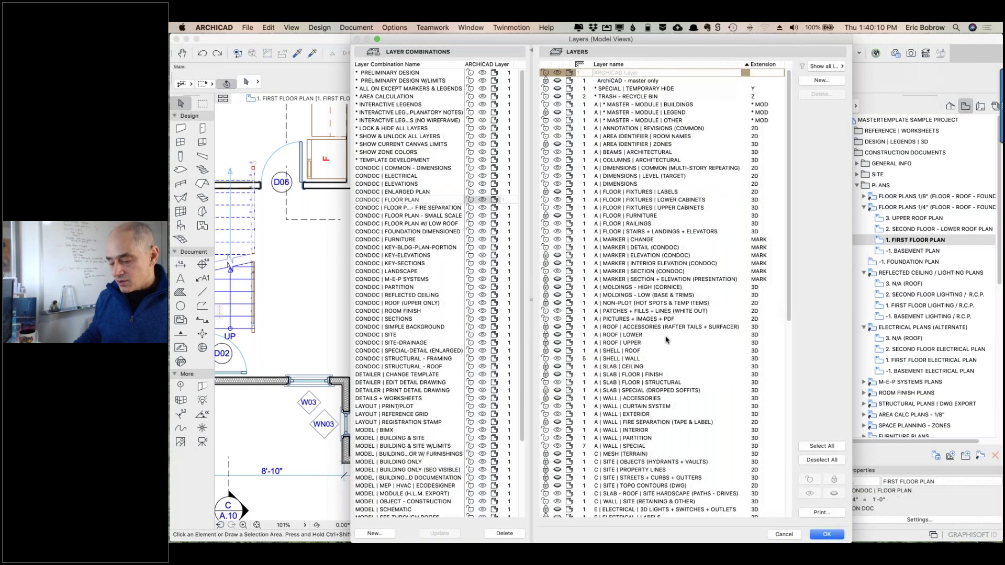
pyautogui.scroll(-2, 714, 392)
pyautogui.scroll(-2, 714, 393)
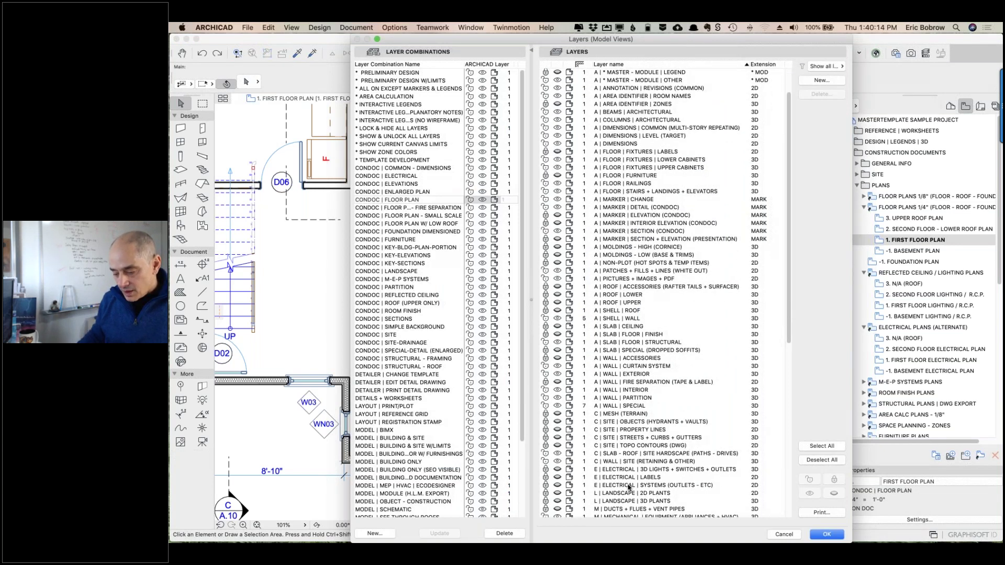
pyautogui.click(564, 486)
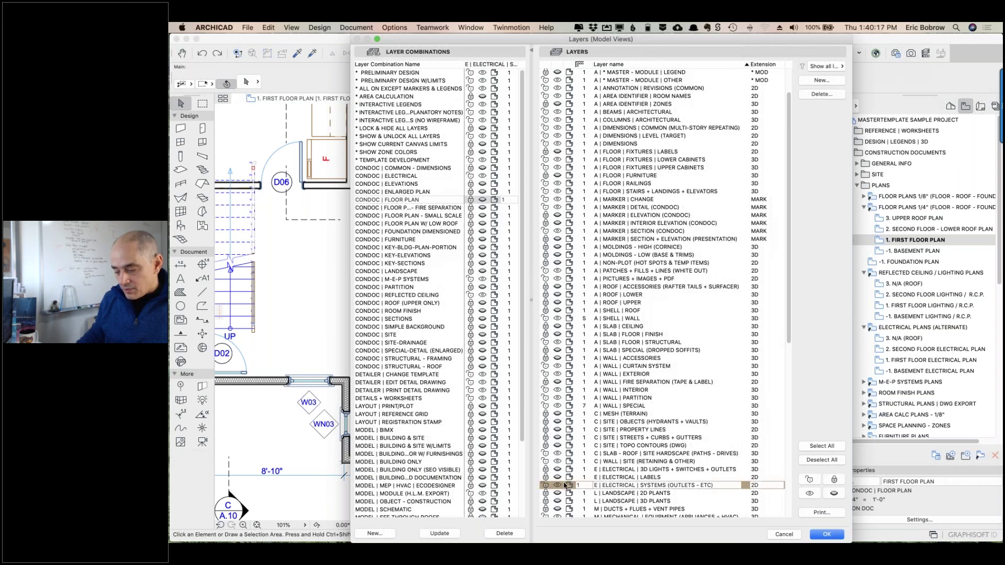
pyautogui.click(562, 469)
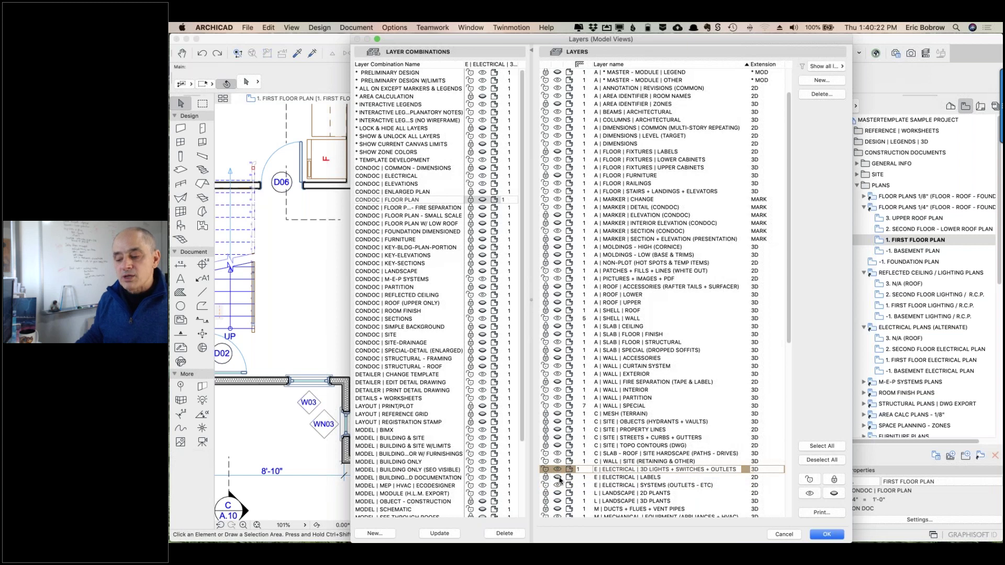
pyautogui.click(816, 534)
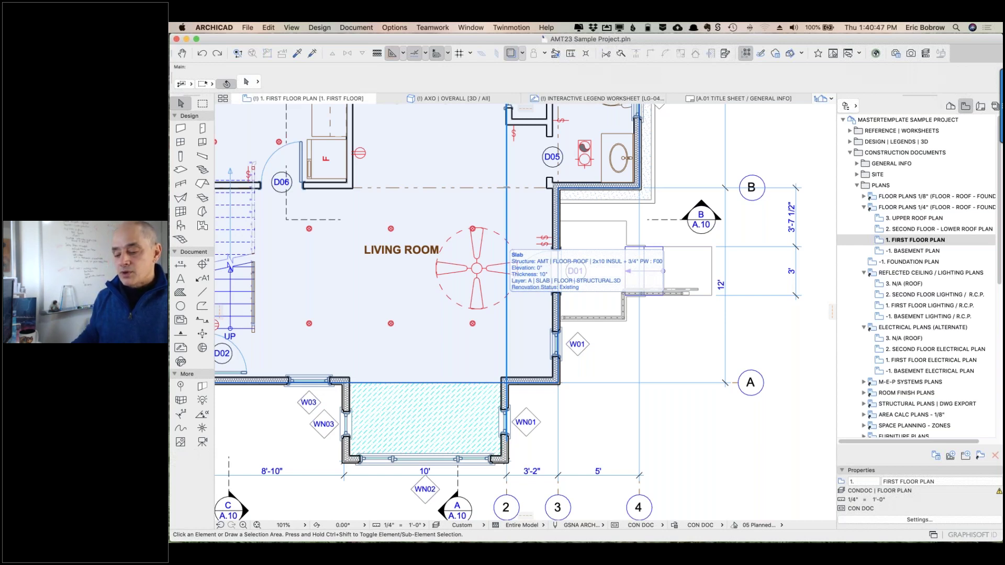
# - Examine how the layer combinations treat the electrical 3D LIGHTS + SWITCHES + OUTLETS layer, leaving the layer settings unchanged
pyautogui.press('super+l')
pyautogui.scroll(-5, 695, 411)
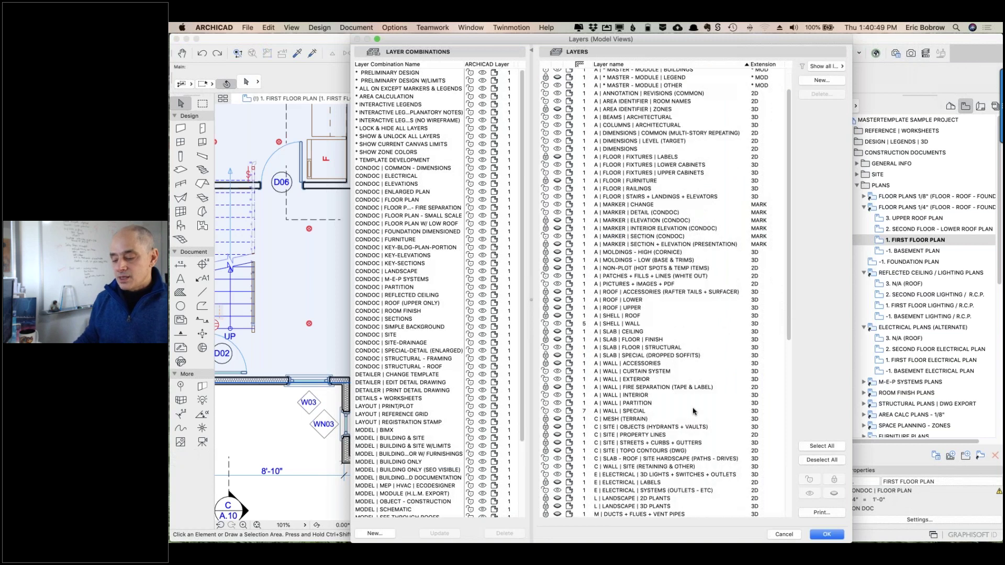
pyautogui.scroll(-2, 695, 410)
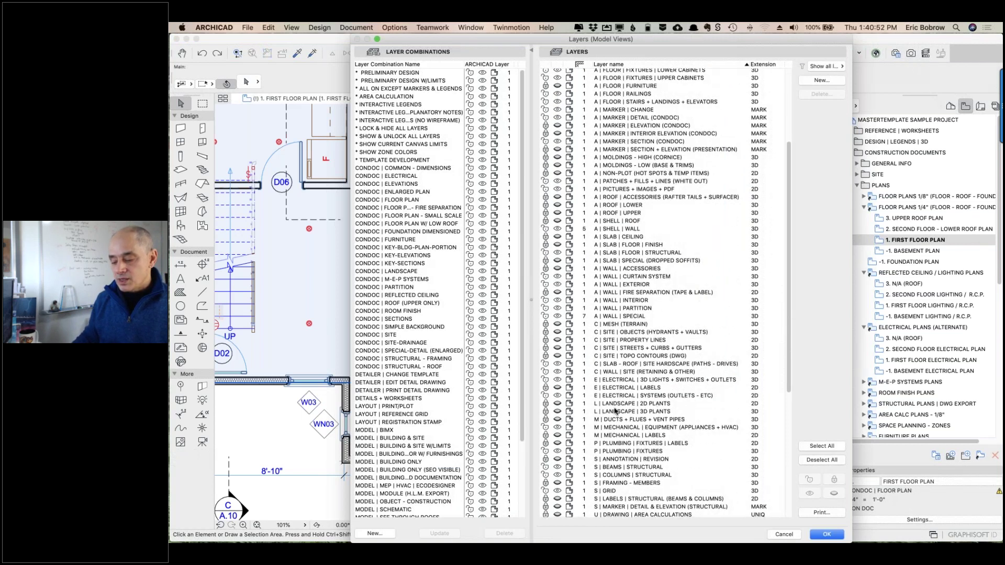
pyautogui.click(633, 379)
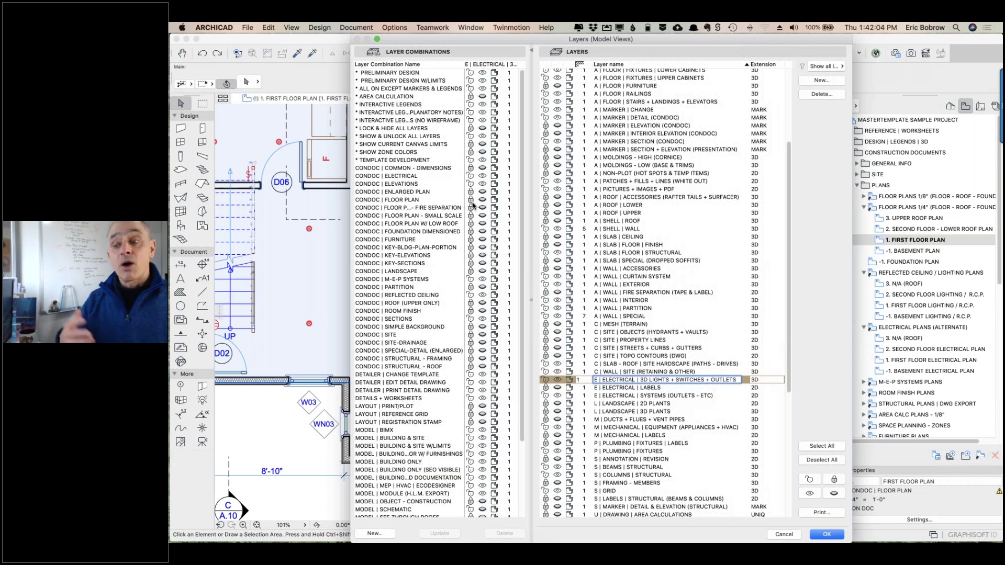
pyautogui.scroll(5, 641, 123)
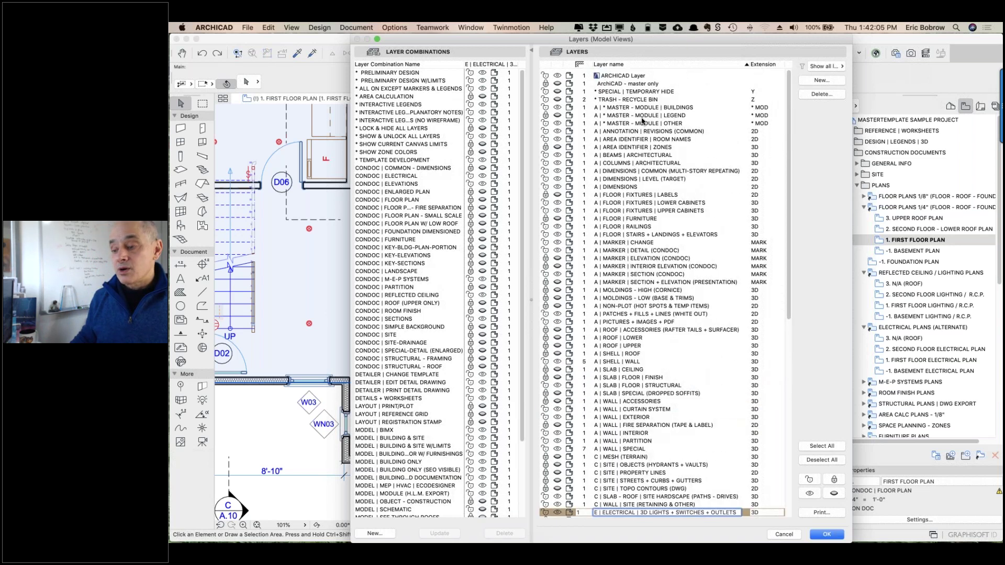
pyautogui.click(630, 75)
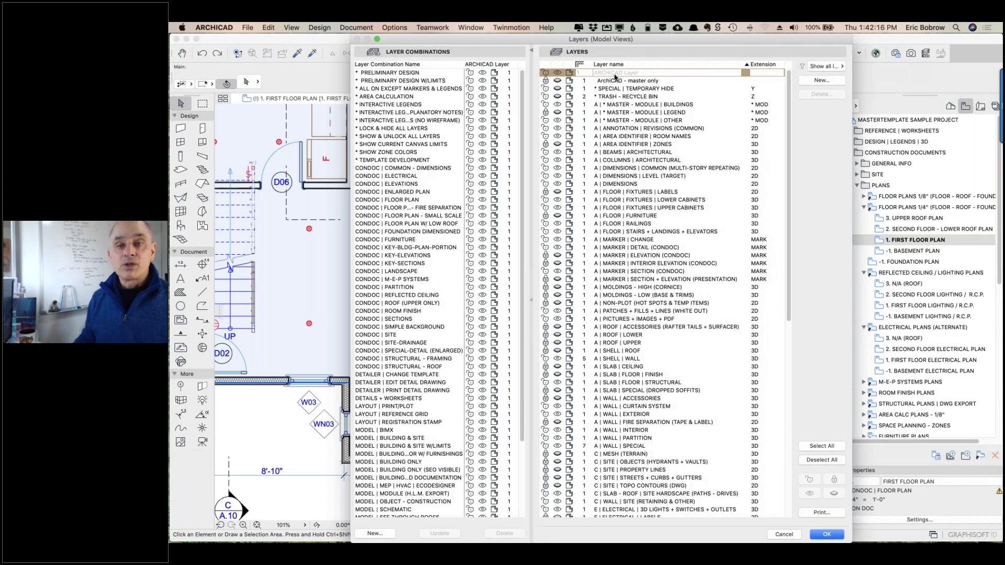
pyautogui.click(784, 534)
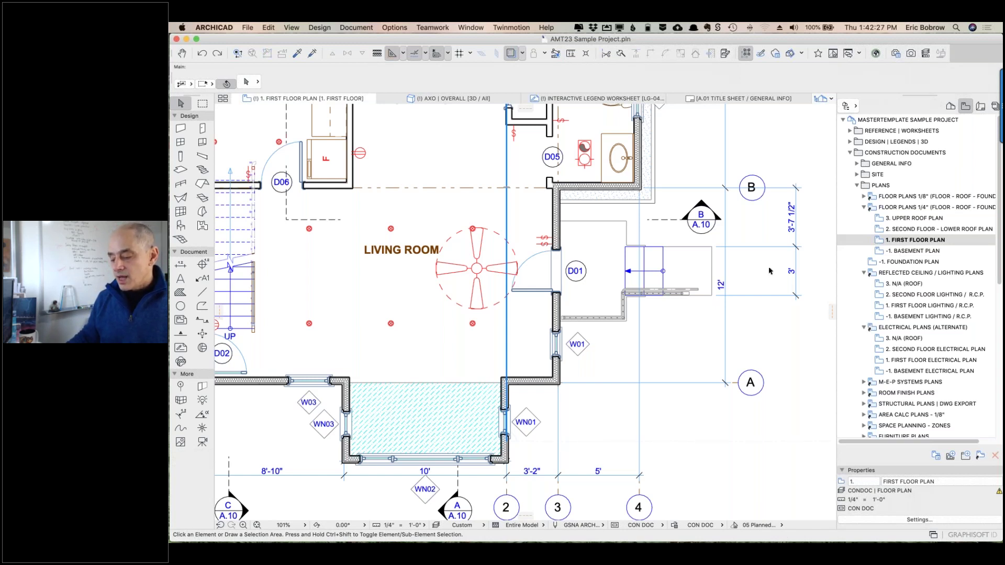
# - Open Section C from its marker on the first floor plan, using the current view settings
pyautogui.scroll(-5, 728, 270)
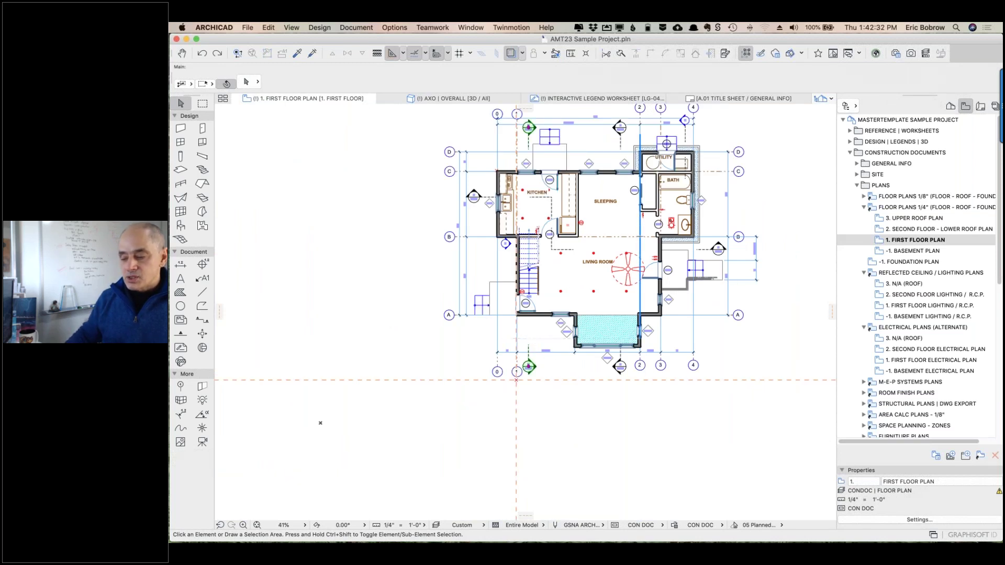
pyautogui.click(528, 349)
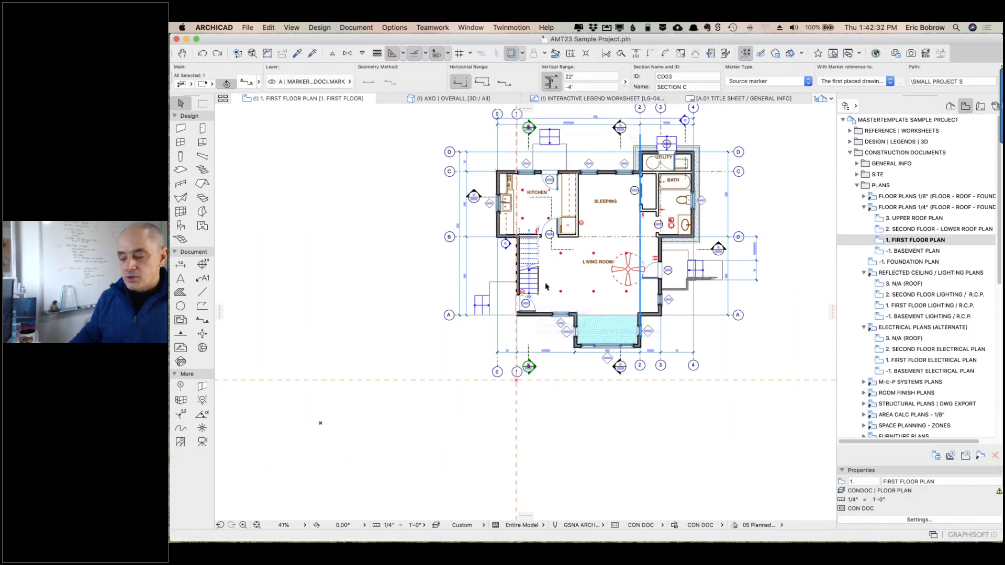
pyautogui.rightClick(529, 350)
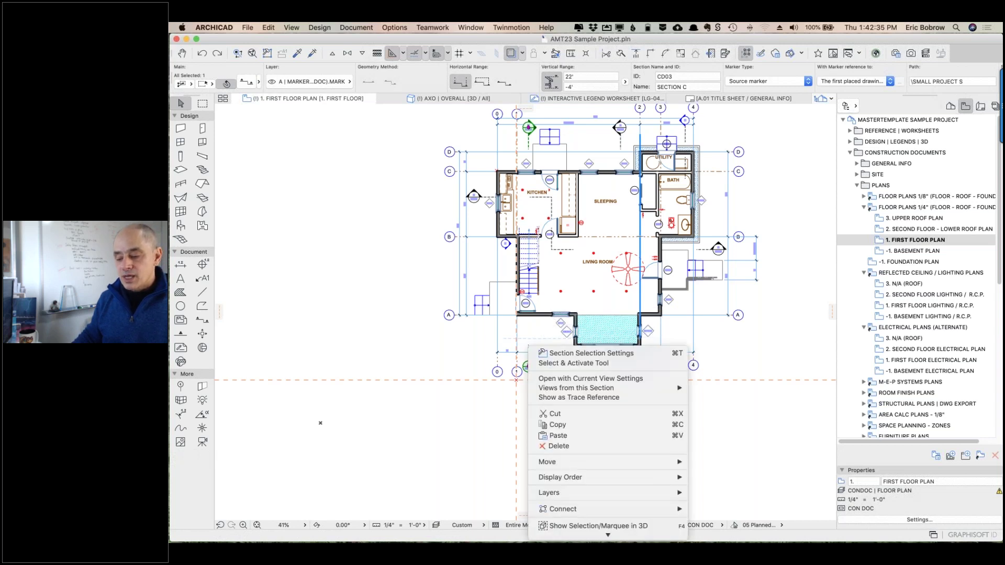
pyautogui.click(562, 379)
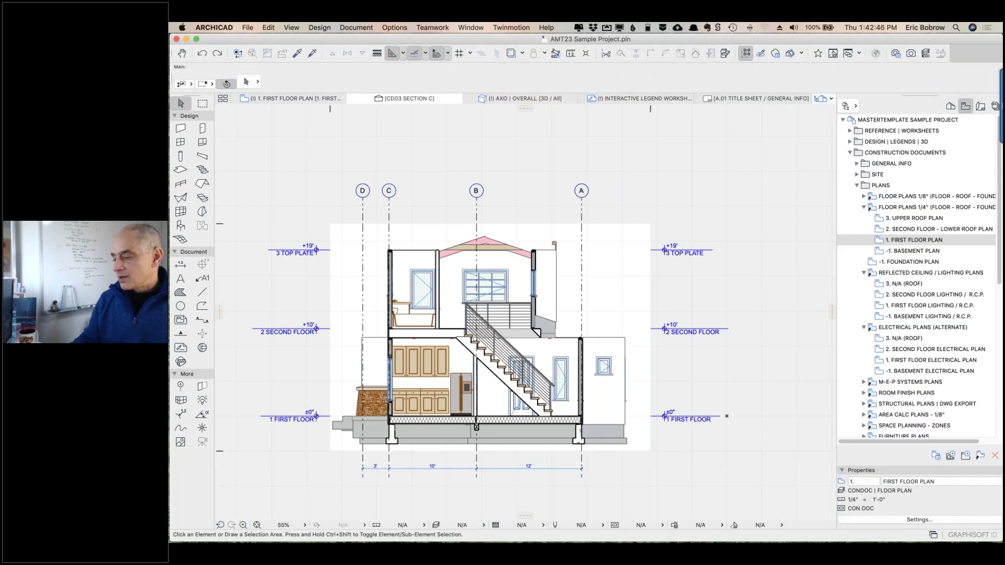
# - Check the open section in the Project Map and show the A | ROOF | LOWER and A | ROOF | UPPER layers in it
pyautogui.click(951, 107)
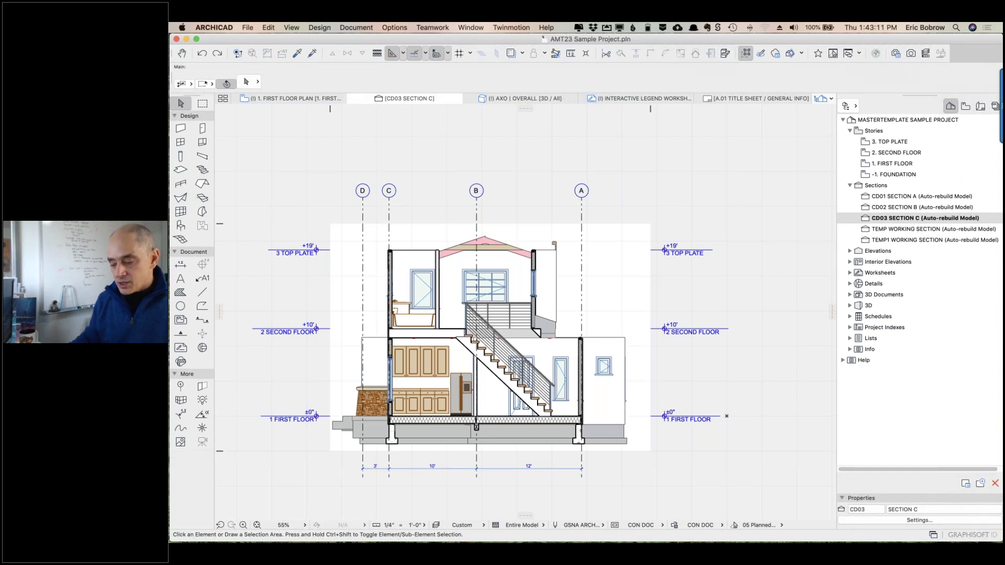
pyautogui.press('super+l')
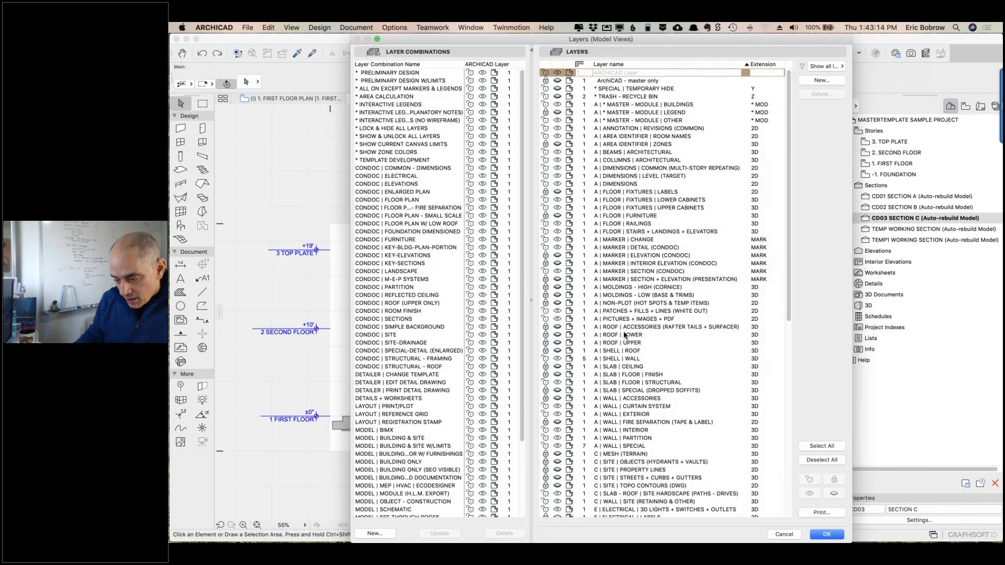
pyautogui.click(558, 336)
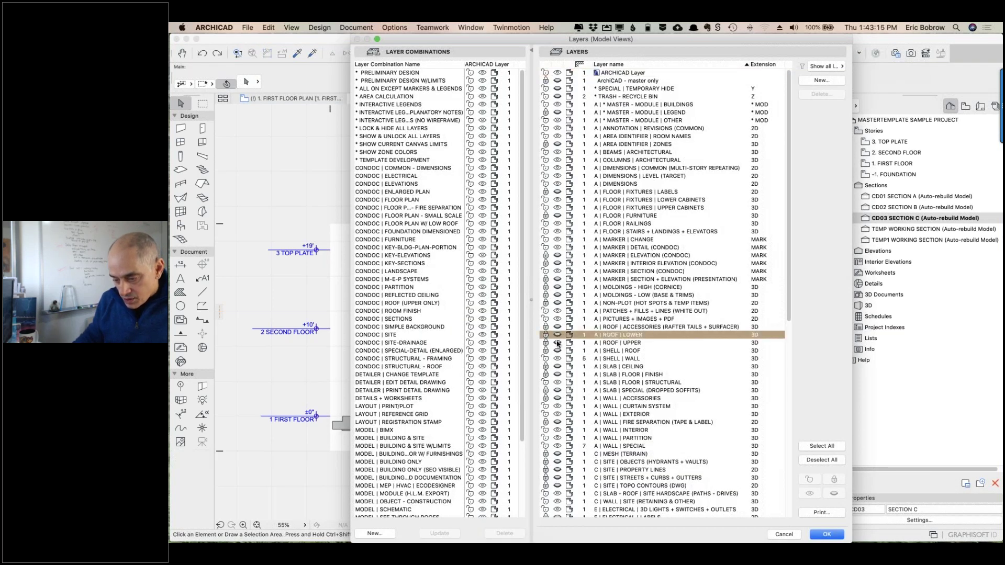
pyautogui.click(557, 343)
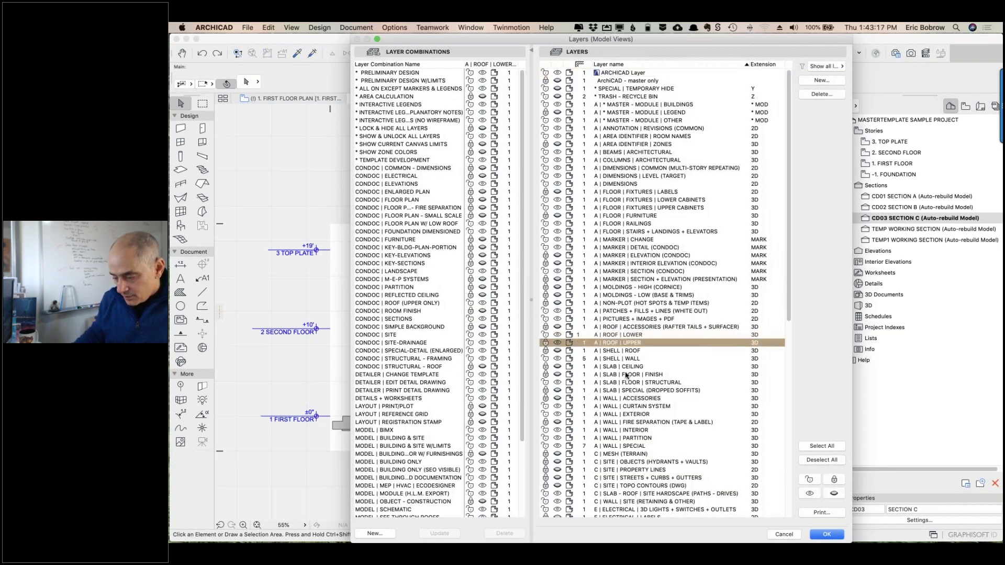
pyautogui.click(824, 534)
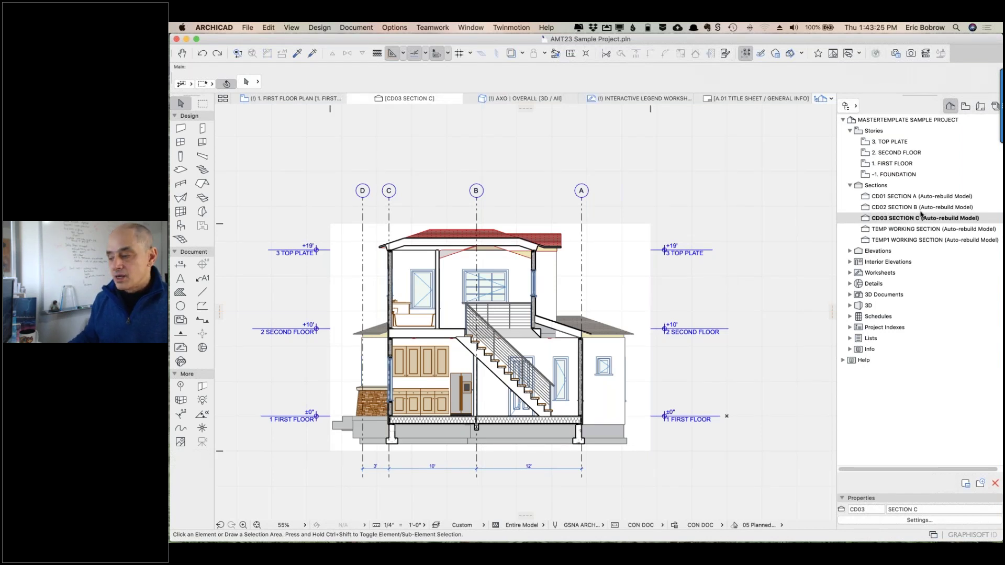
# - Open the saved C SECTION view from the cloned sections in the View Map
pyautogui.click(965, 106)
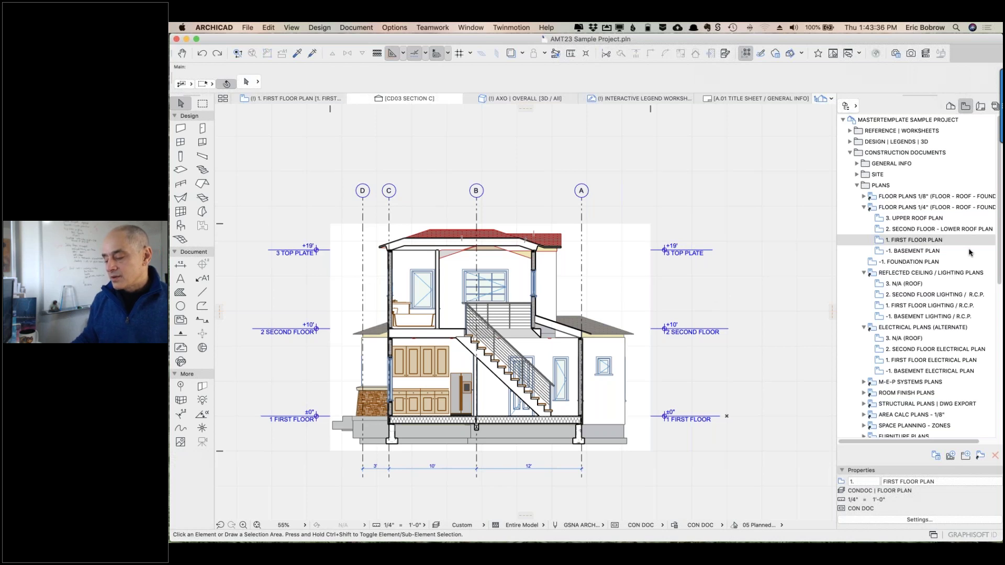
pyautogui.scroll(-5, 968, 251)
pyautogui.scroll(-3, 968, 251)
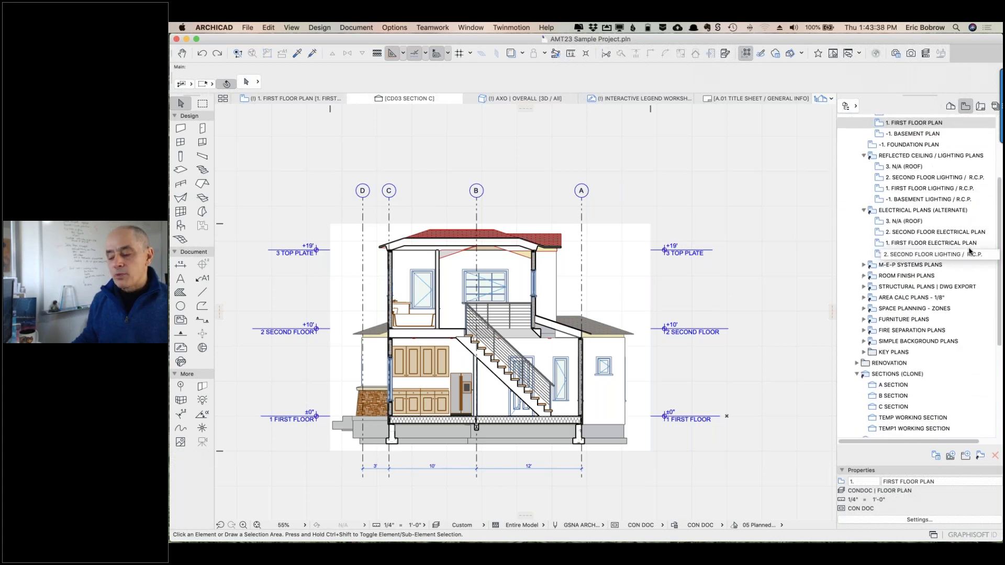
pyautogui.scroll(-6, 969, 251)
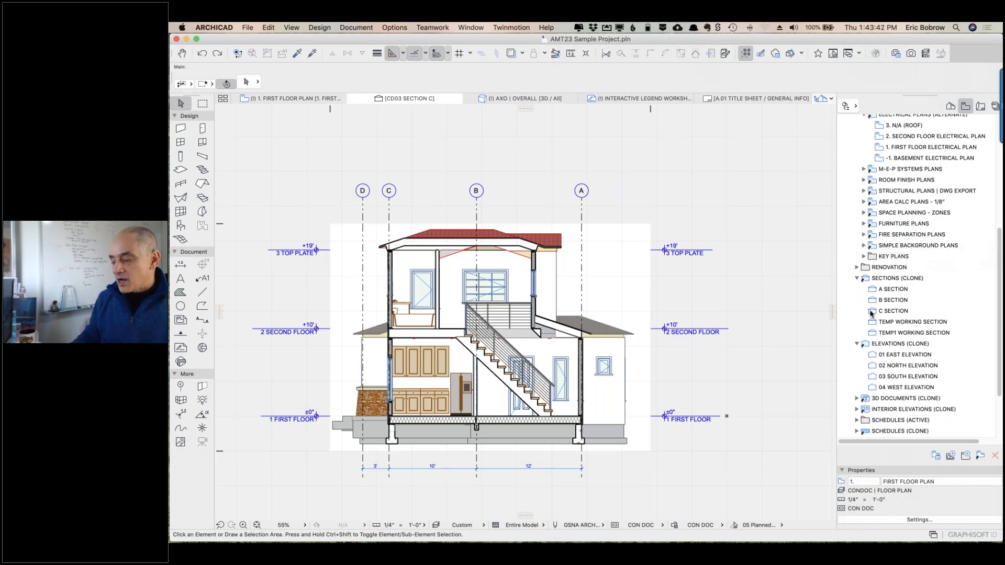
pyautogui.click(875, 312)
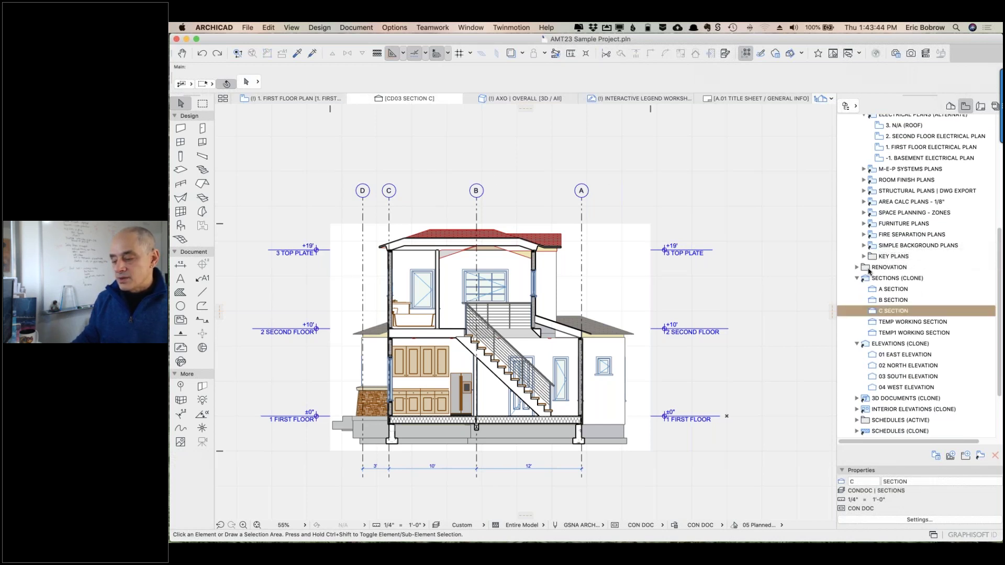
pyautogui.doubleClick(873, 313)
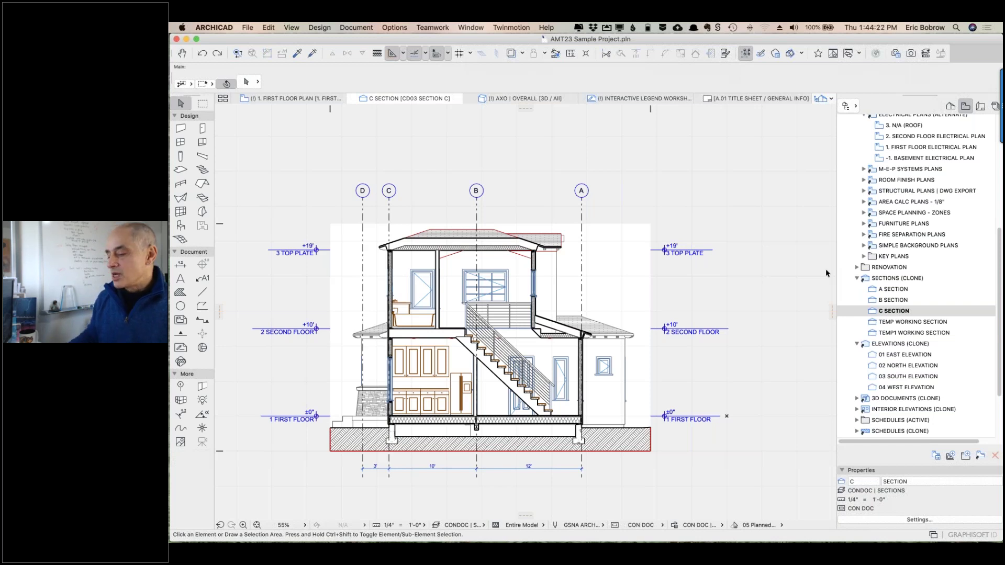
# - Reopen the 1/4" FIRST FLOOR PLAN view from the View Map and focus on the Section C marker below the stairs
pyautogui.scroll(10, 949, 151)
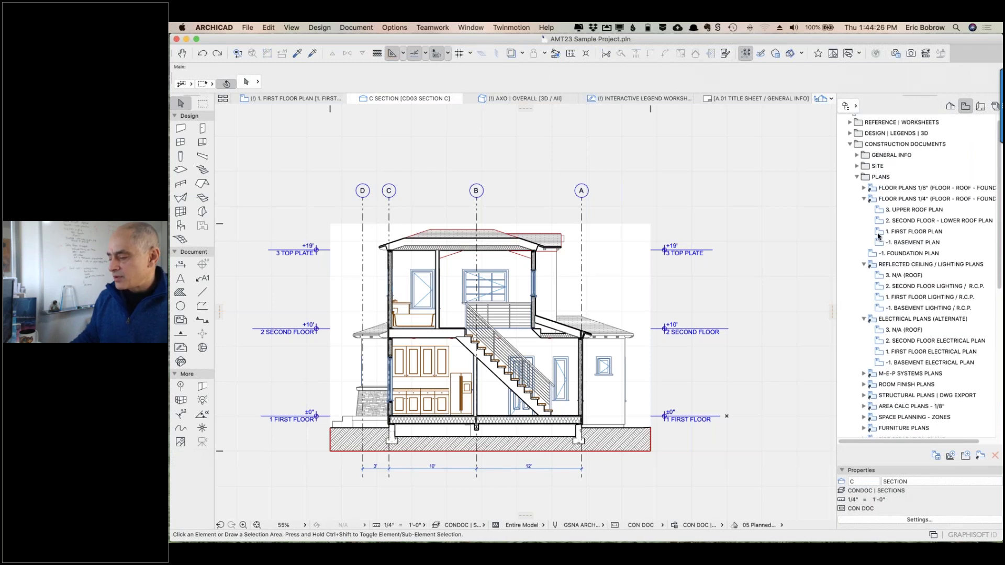
pyautogui.click(878, 235)
pyautogui.doubleClick(878, 235)
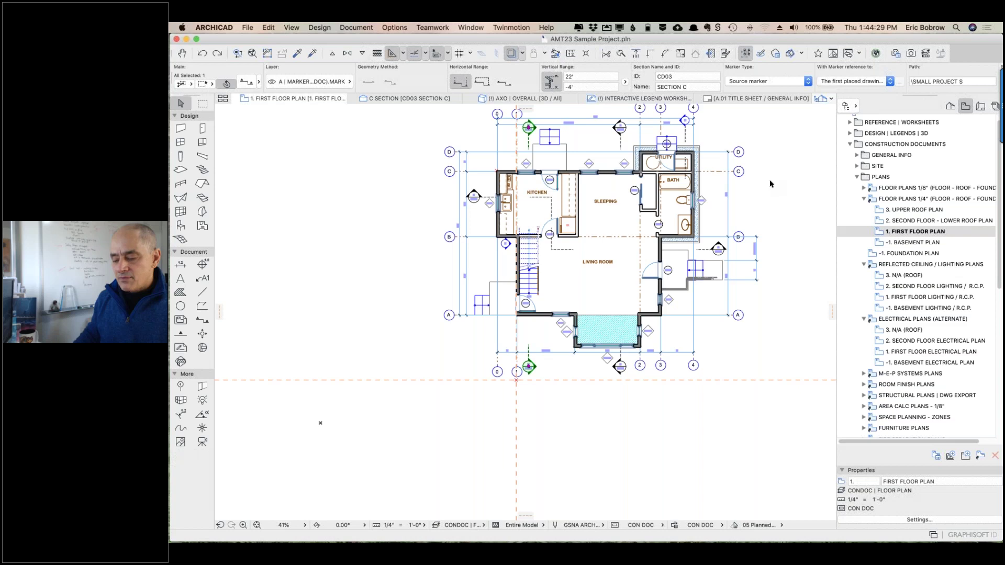
pyautogui.scroll(5, 526, 361)
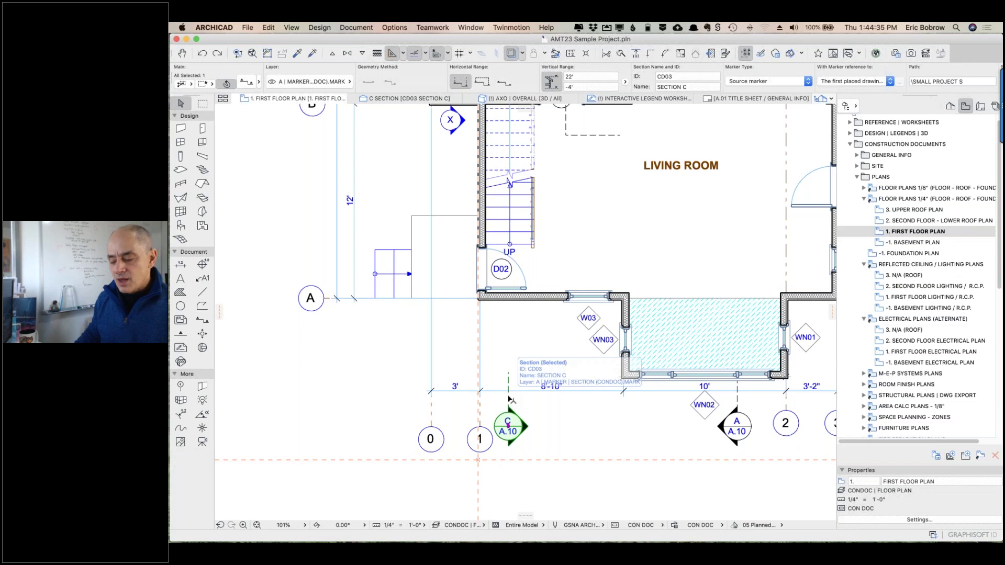
# - Open Section C from its plan marker with the current view settings, and return to the first floor plan
pyautogui.rightClick(510, 400)
pyautogui.press('Escape')
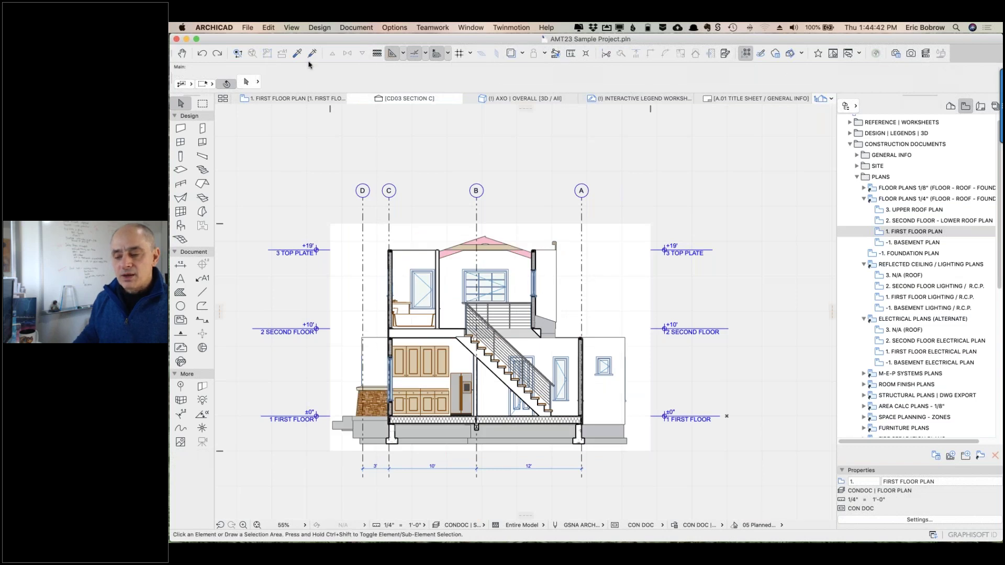
pyautogui.click(303, 98)
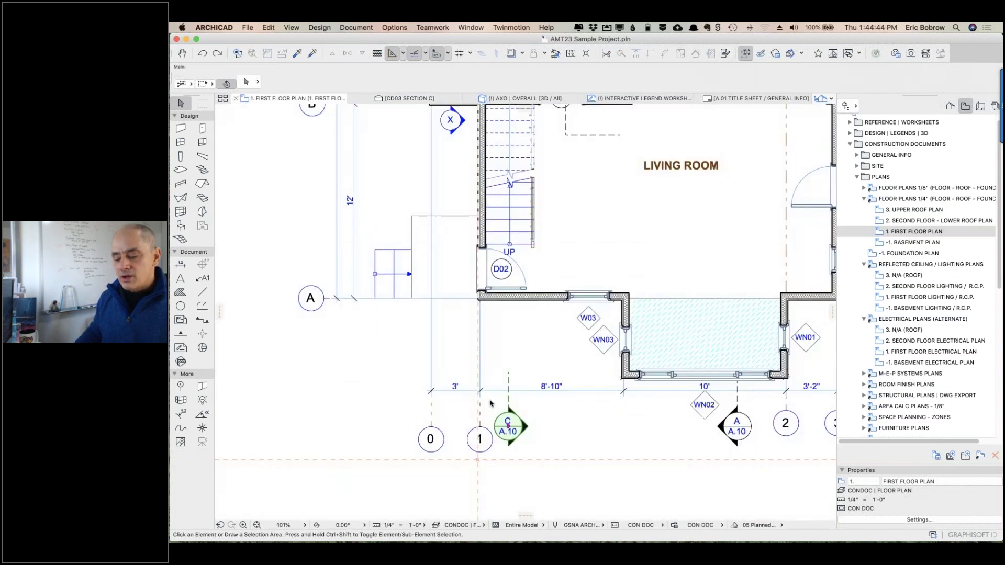
# - Open the saved C SECTION view from the views linked to the Section C marker, and return to the first floor plan
pyautogui.click(508, 386)
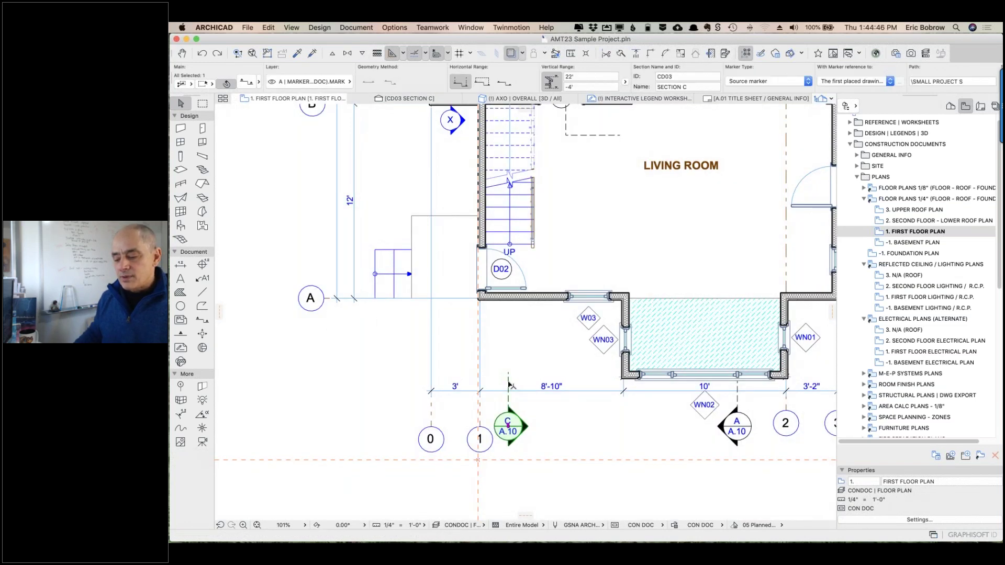
pyautogui.rightClick(508, 386)
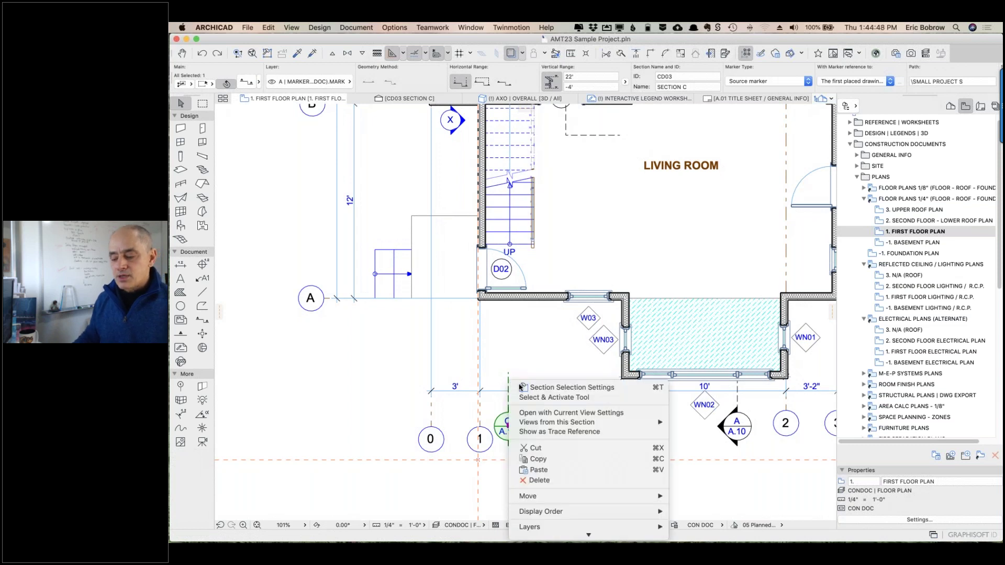
pyautogui.moveTo(534, 425)
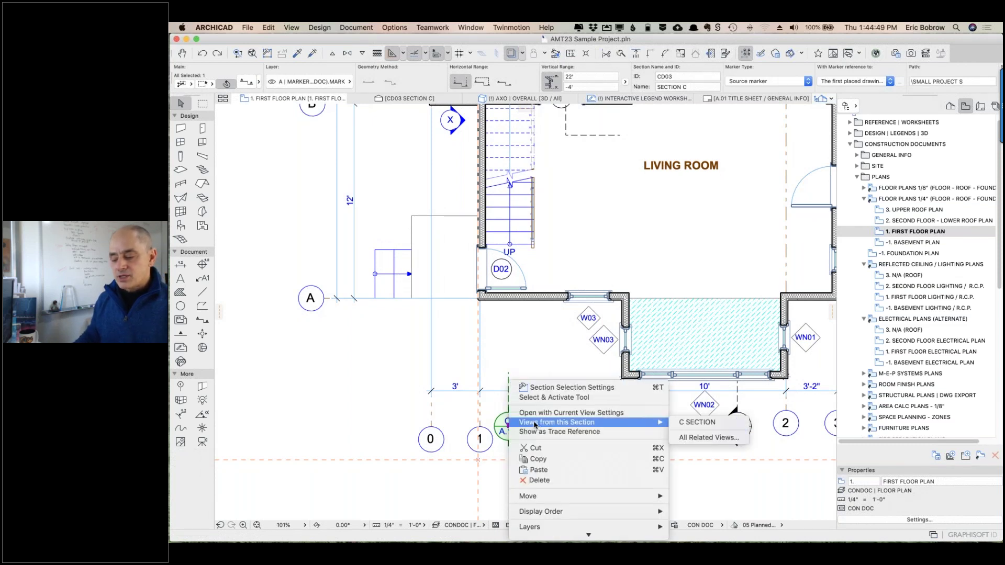
pyautogui.click(689, 425)
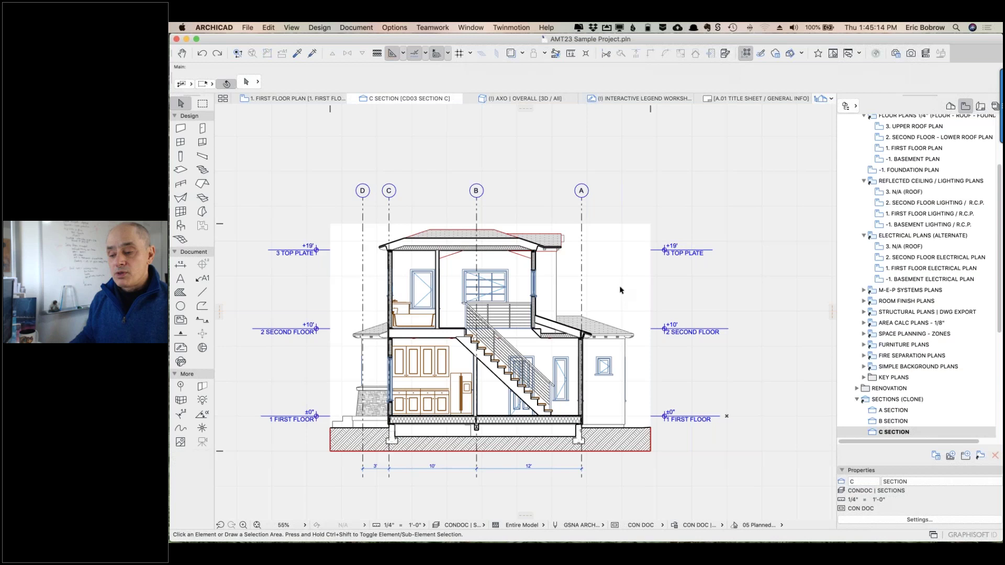
pyautogui.click(313, 99)
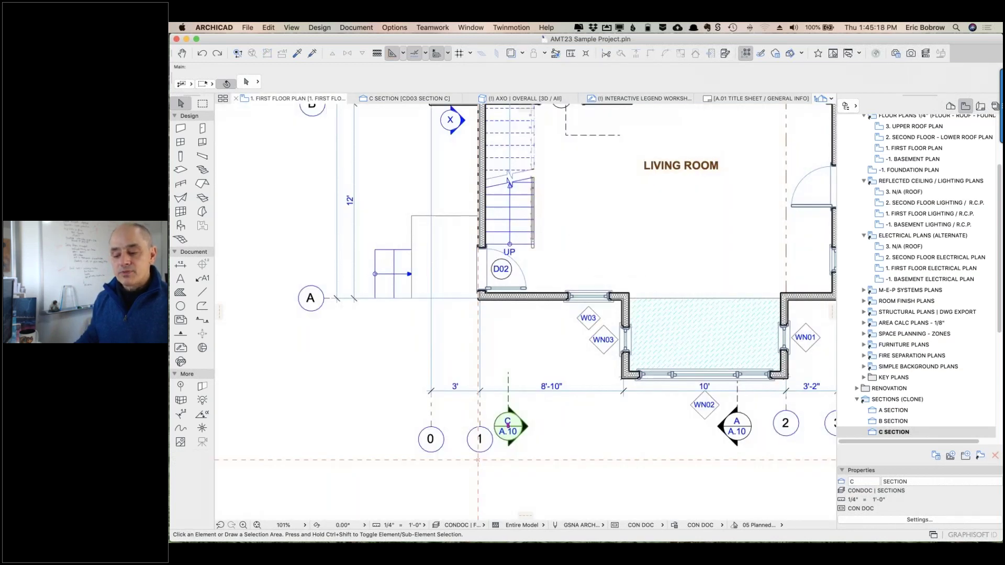
# - From all views related to the Section C marker, inspect C SECTION under PRESENT SECTIONS (CLONE), and go back to the first floor plan
pyautogui.click(508, 380)
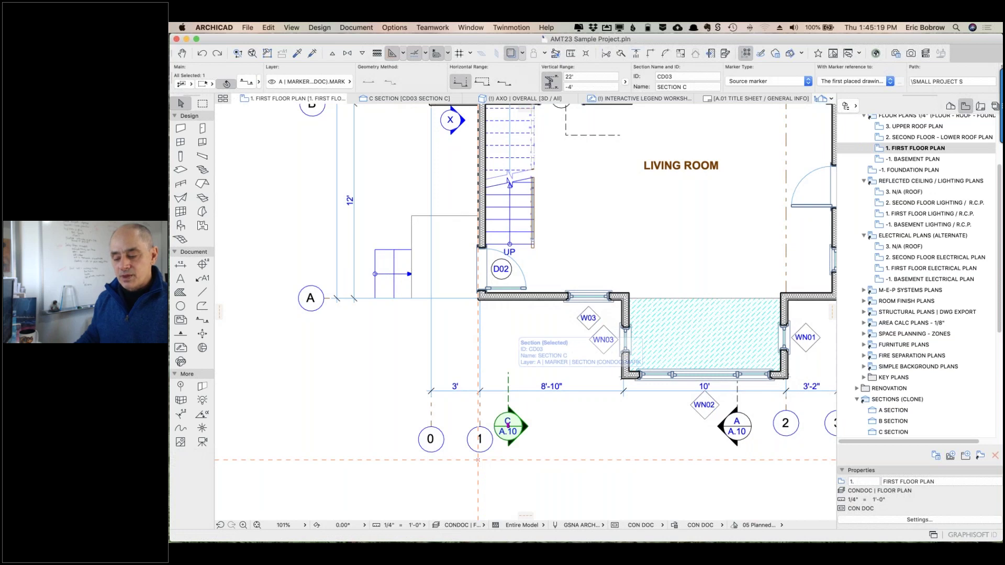
pyautogui.rightClick(508, 425)
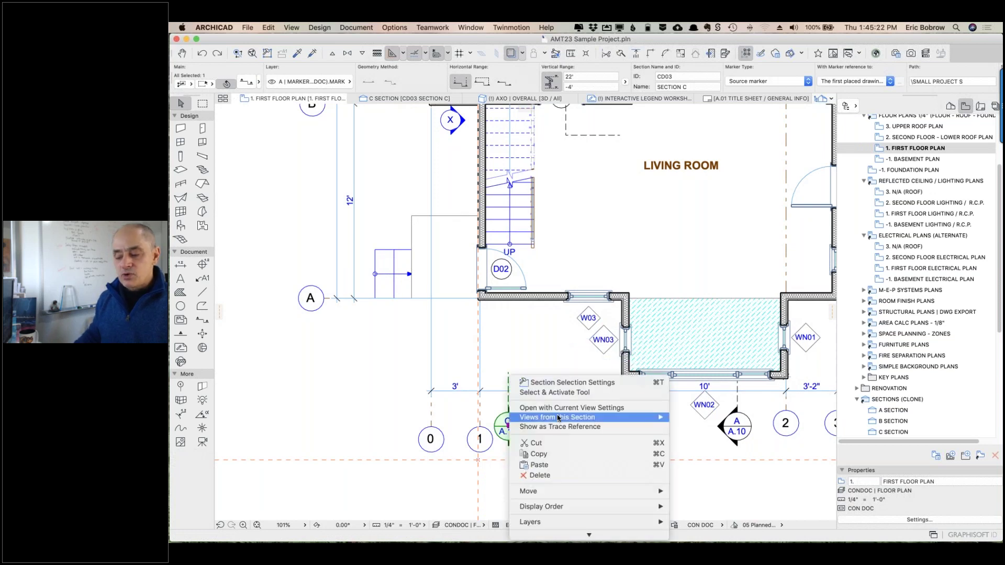
pyautogui.moveTo(558, 418)
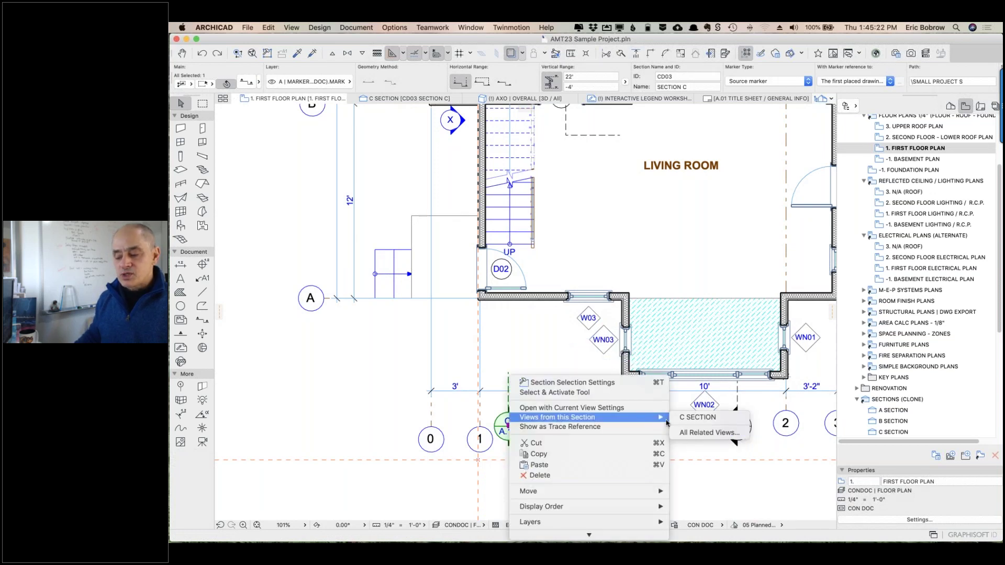
pyautogui.click(696, 433)
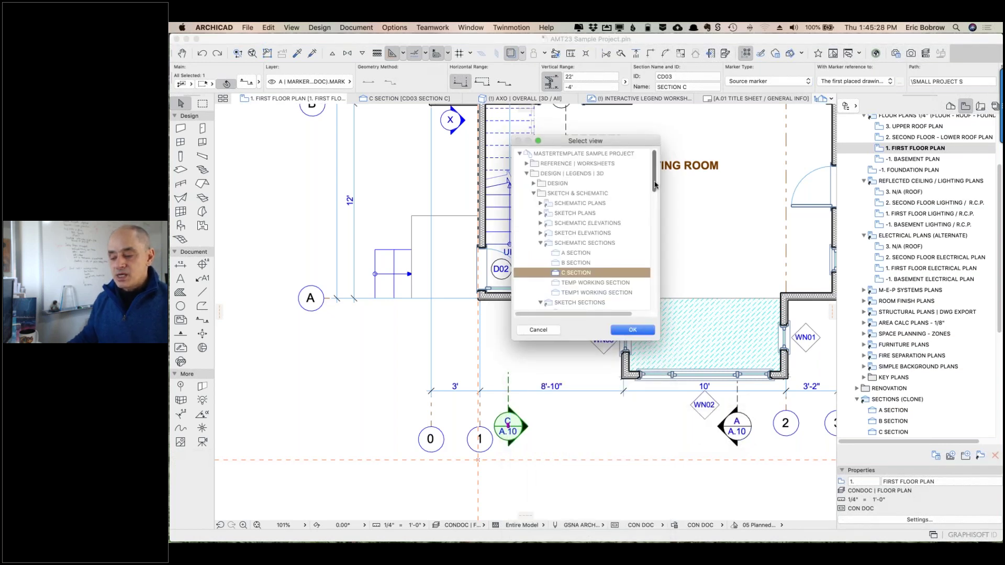
pyautogui.moveTo(655, 186); pyautogui.dragTo(655, 226)
pyautogui.scroll(-5, 649, 228)
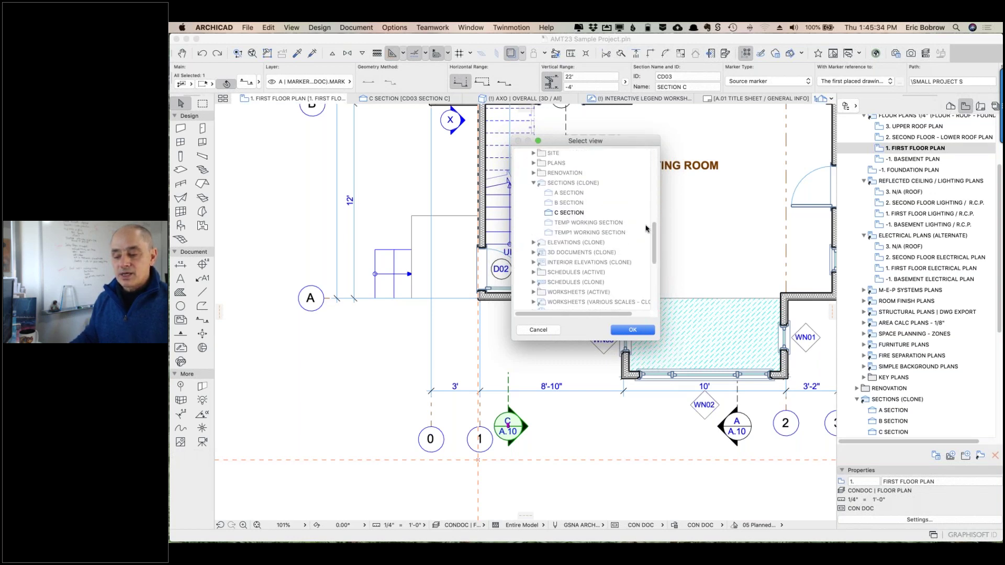
pyautogui.scroll(-10, 602, 222)
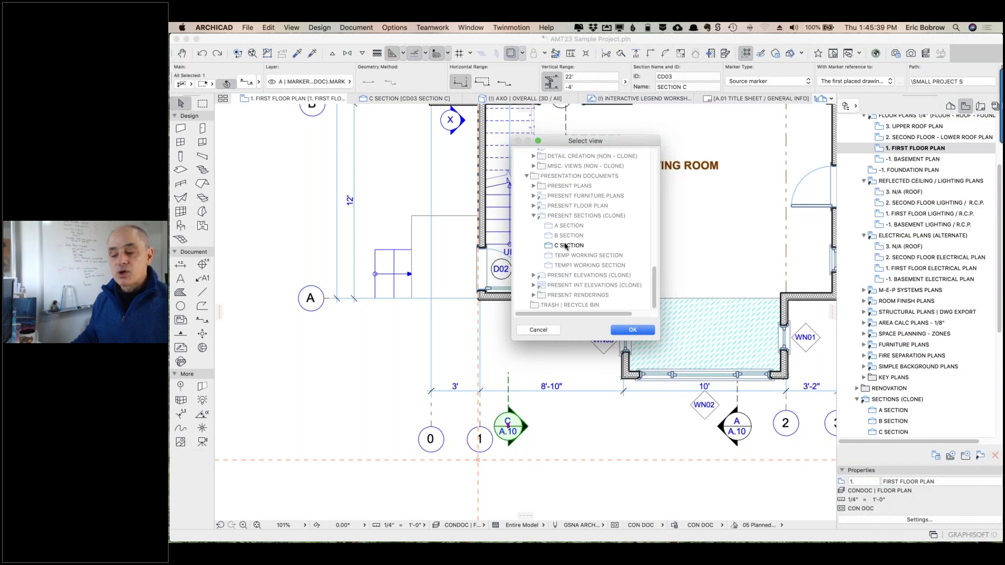
pyautogui.doubleClick(548, 246)
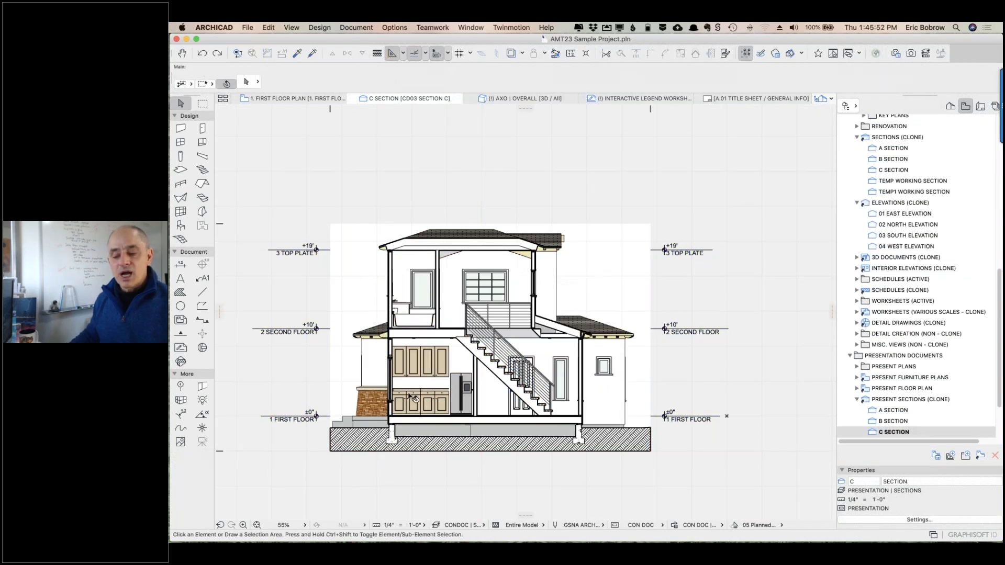
pyautogui.scroll(5, 412, 397)
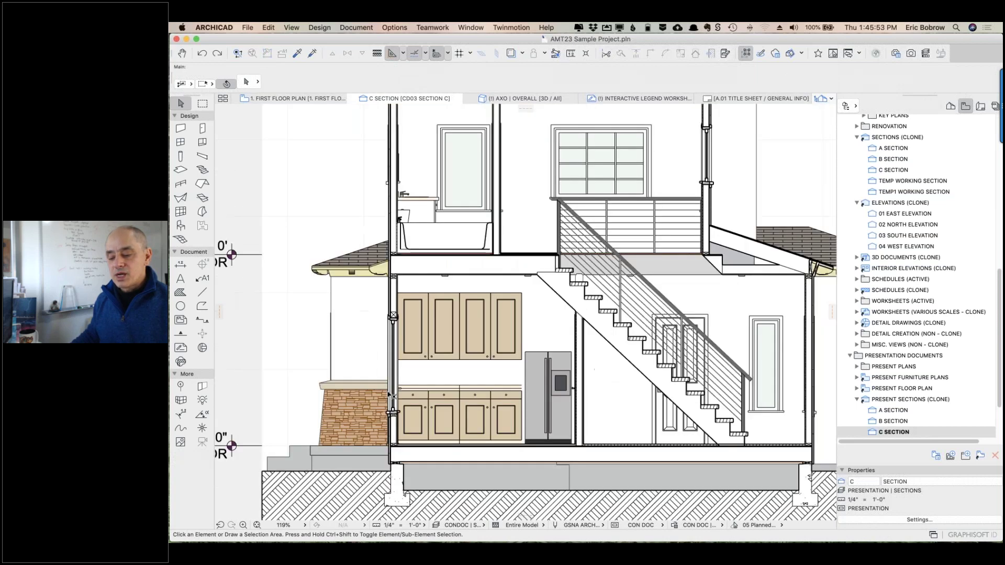
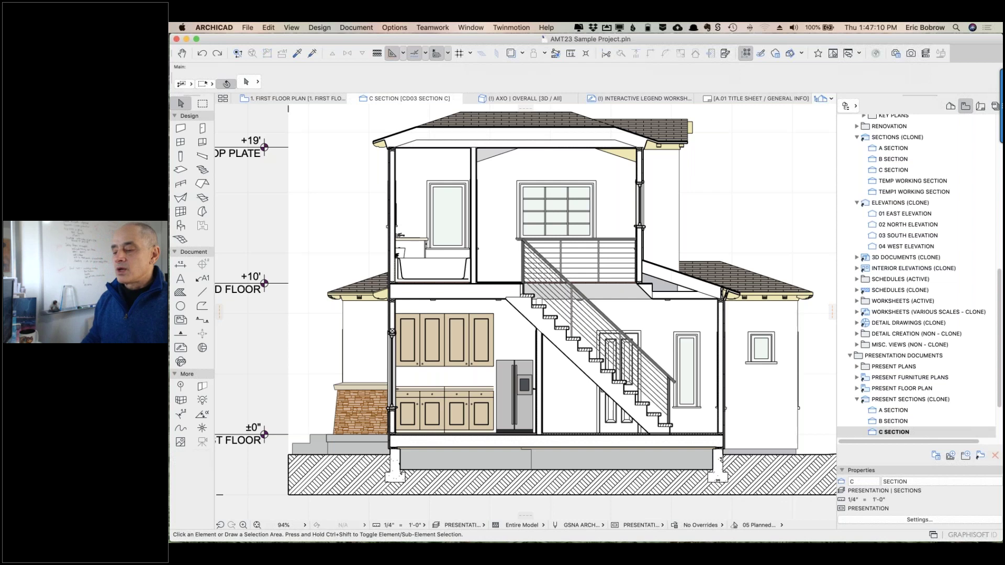
pyautogui.click(315, 99)
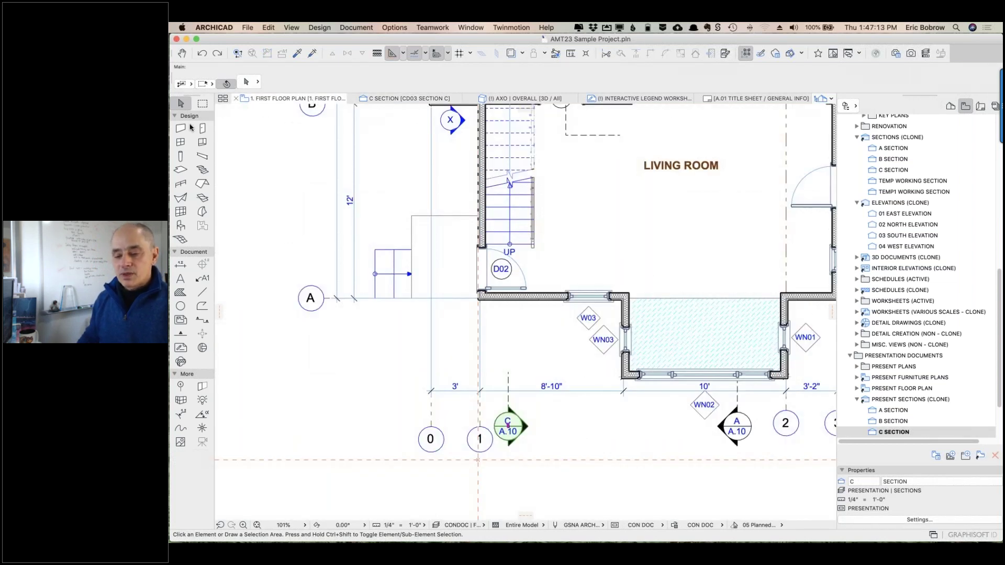
pyautogui.click(205, 292)
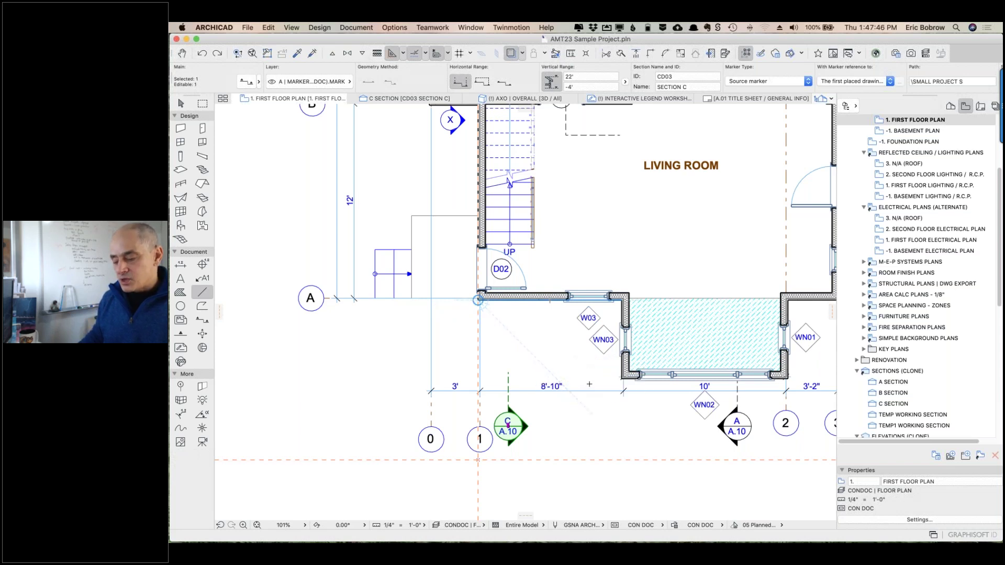
pyautogui.click(621, 378)
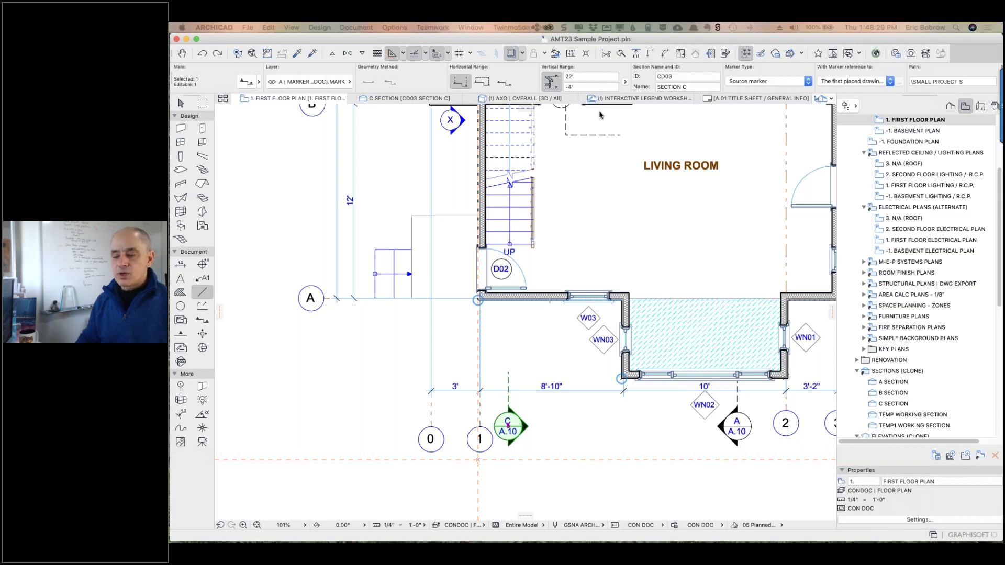
# - Switch to Slack, read through the messages in the #coaching-calls channel, and return to ARCHICAD
pyautogui.moveTo(706, 381); pyautogui.dragTo(824, 477)
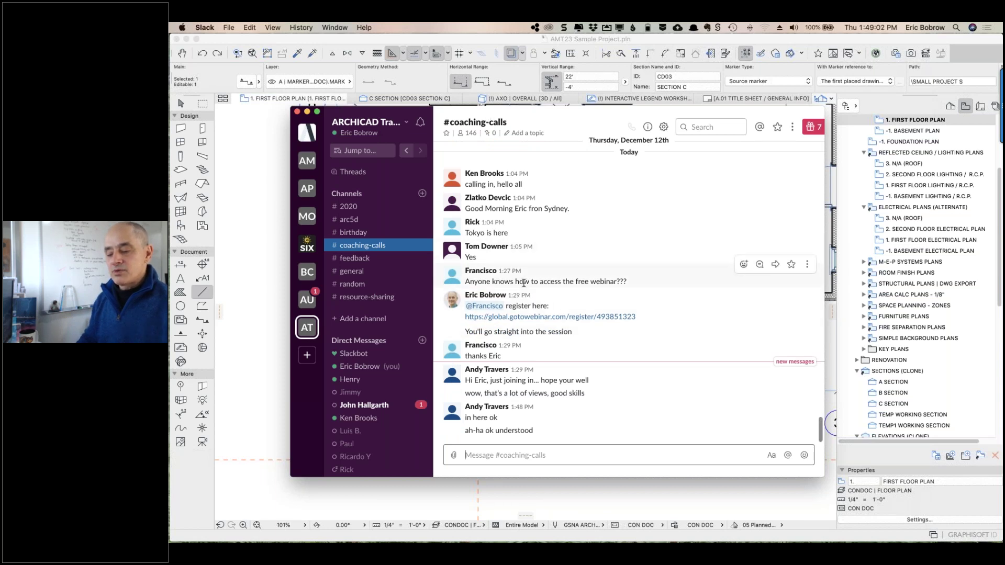
pyautogui.scroll(3, 525, 286)
pyautogui.scroll(7, 525, 287)
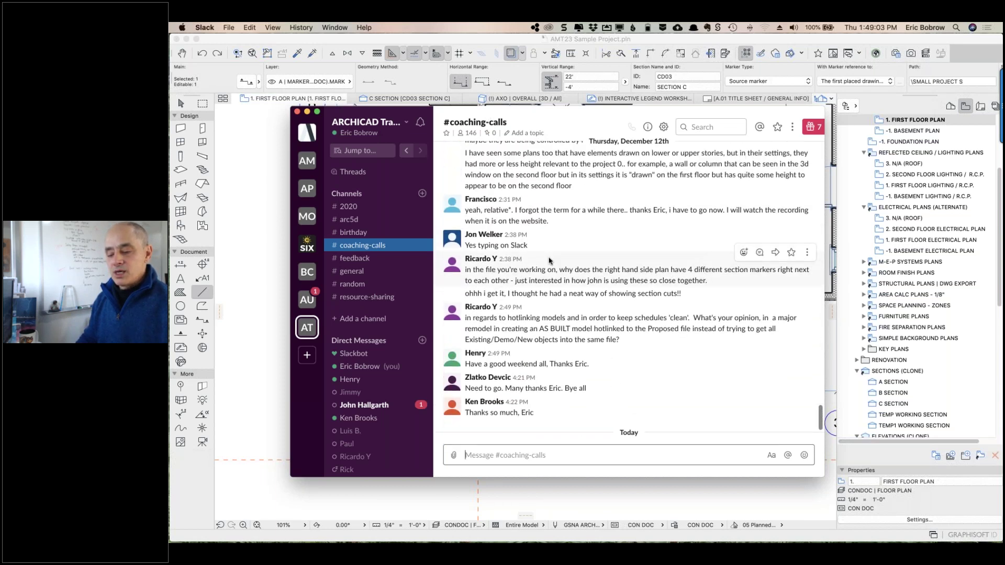
pyautogui.scroll(3, 549, 259)
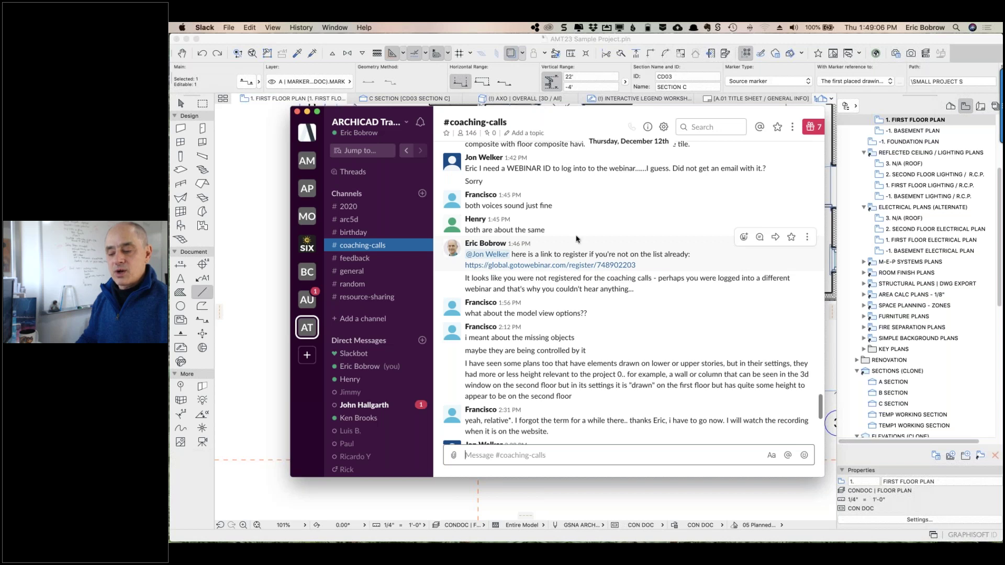
pyautogui.scroll(4, 576, 240)
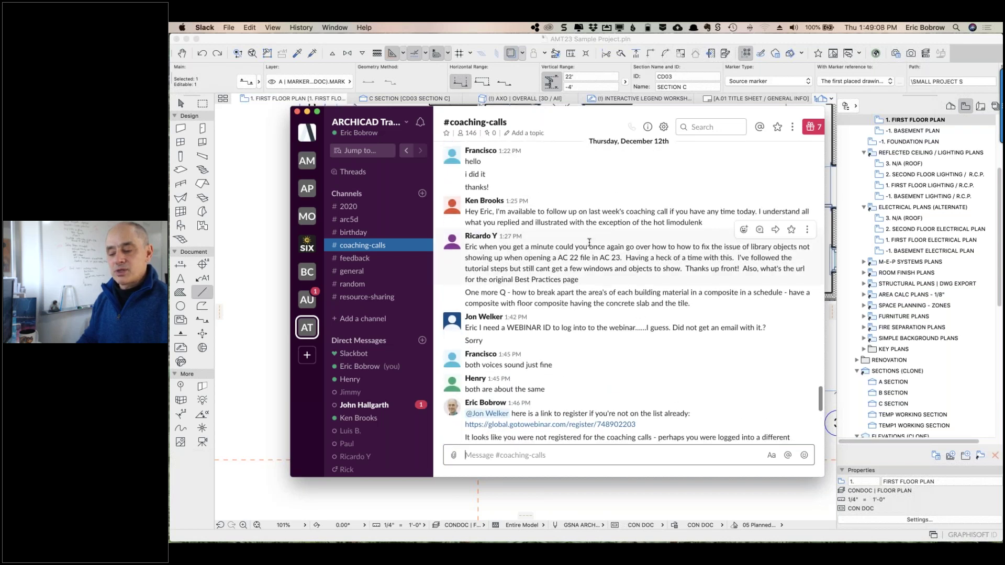
pyautogui.scroll(-8, 590, 242)
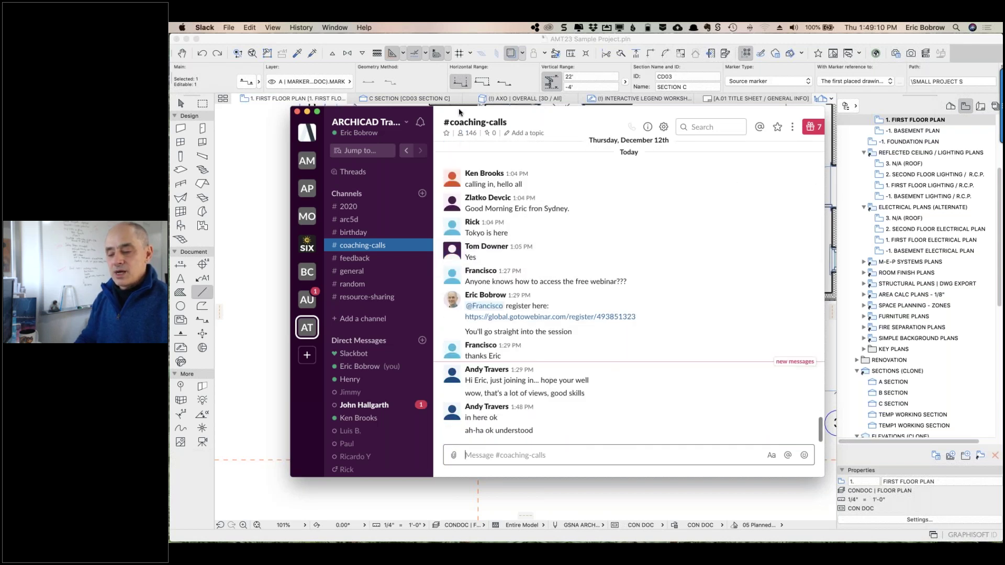
pyautogui.moveTo(513, 121); pyautogui.dragTo(1004, 206)
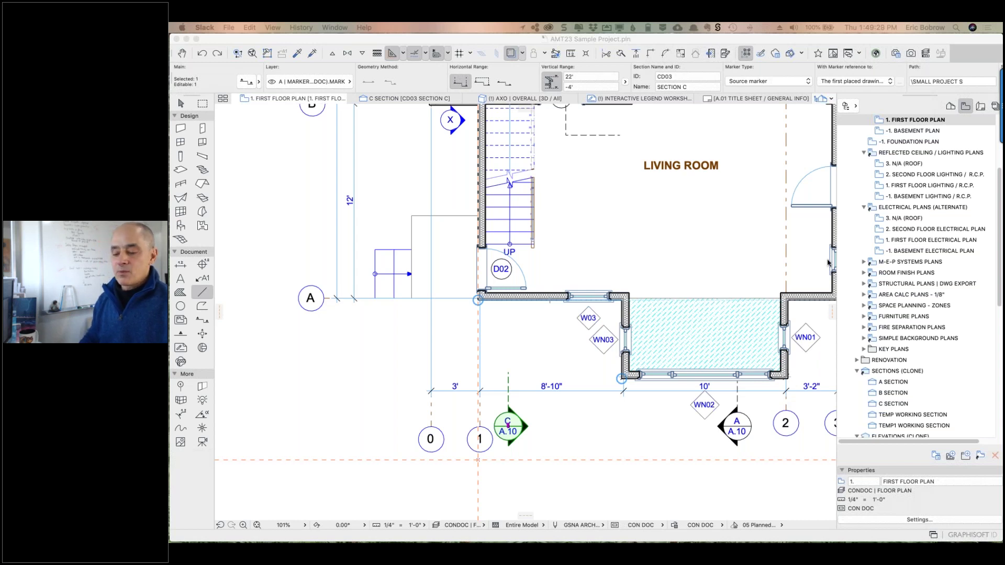
pyautogui.click(369, 349)
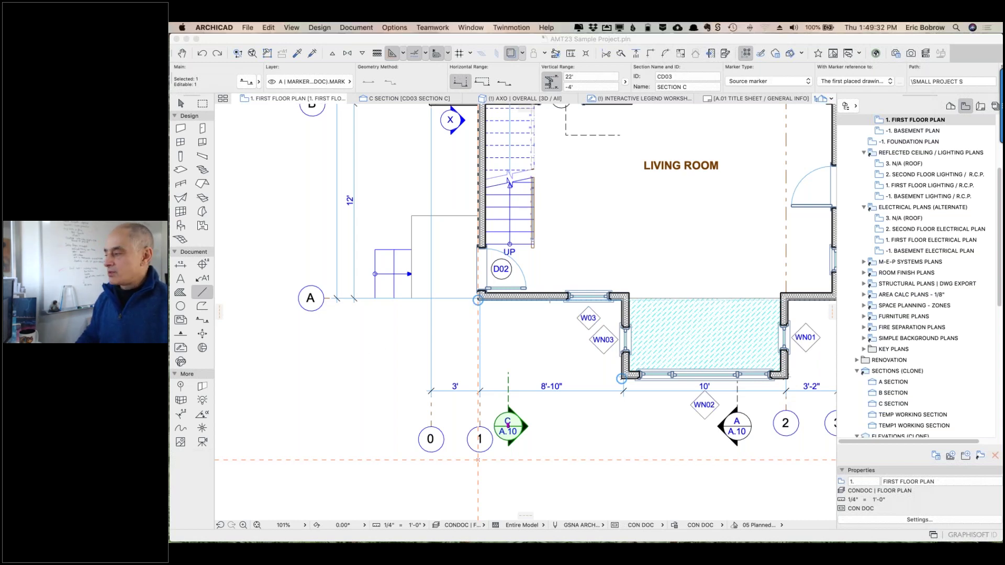
# - Draw a closed rectangle of exterior walls, 8" thick and 10' high, in the empty area beyond the grid A marker
pyautogui.moveTo(468, 337); pyautogui.dragTo(679, 300, button='middle')
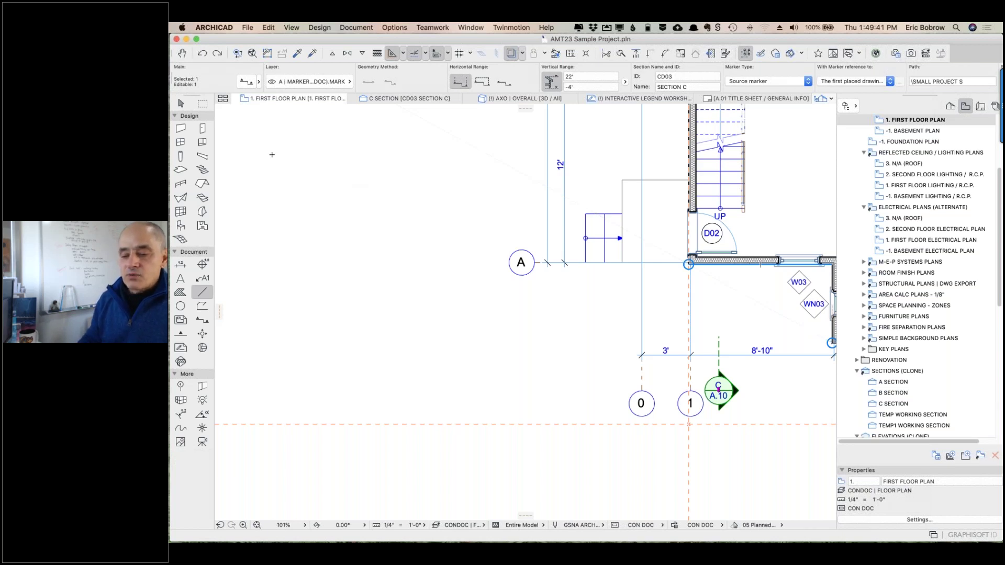
pyautogui.click(182, 129)
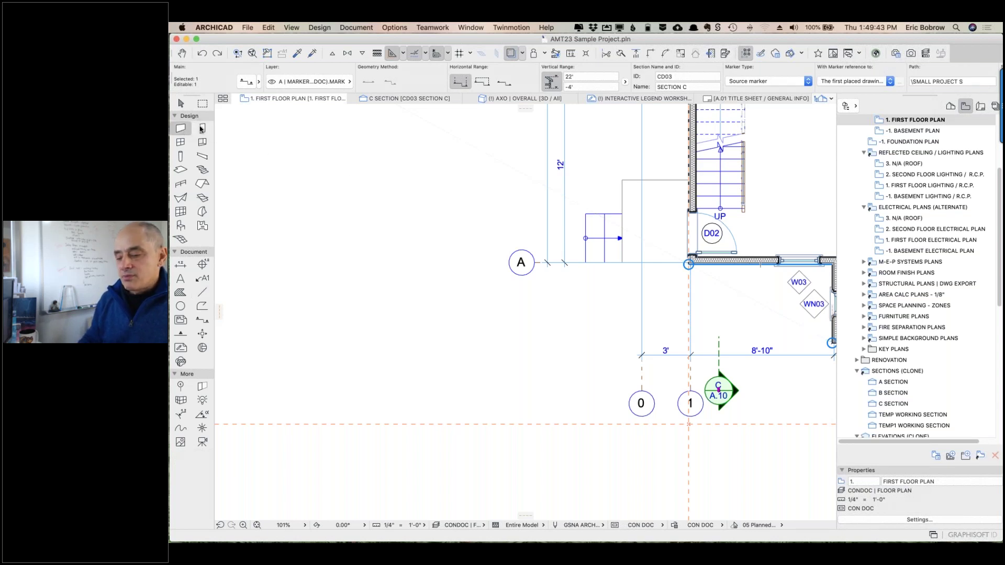
pyautogui.press('Escape')
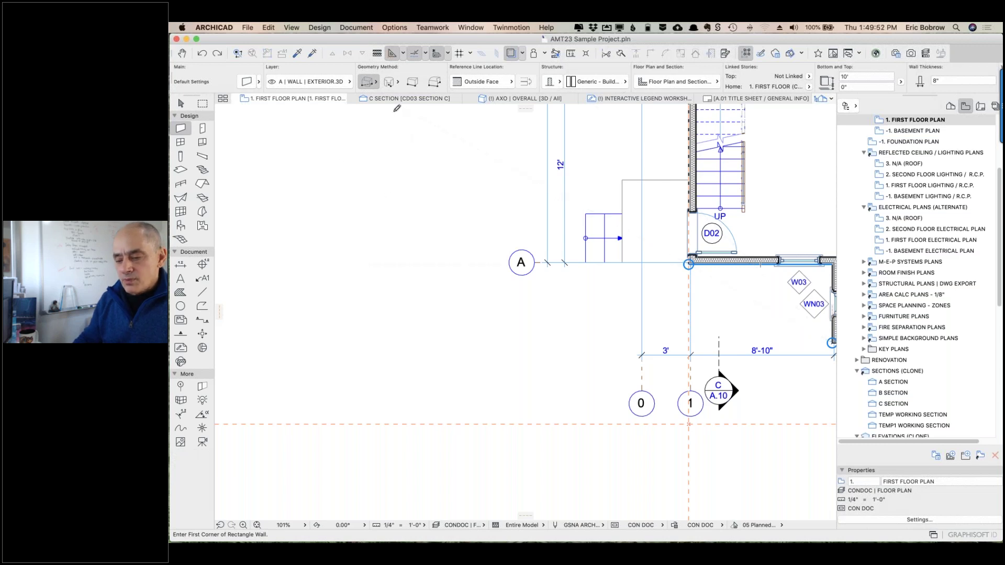
pyautogui.click(308, 150)
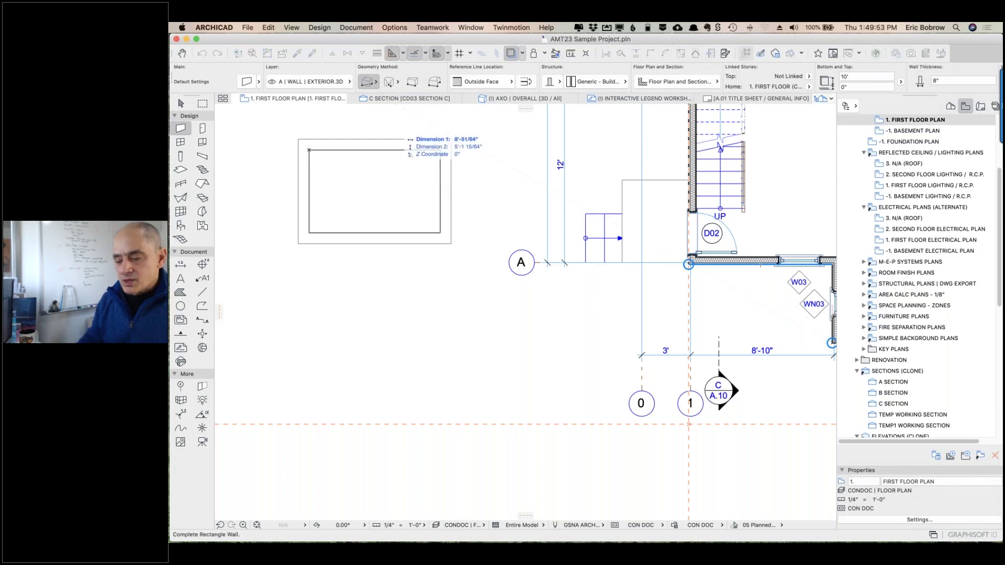
pyautogui.click(485, 307)
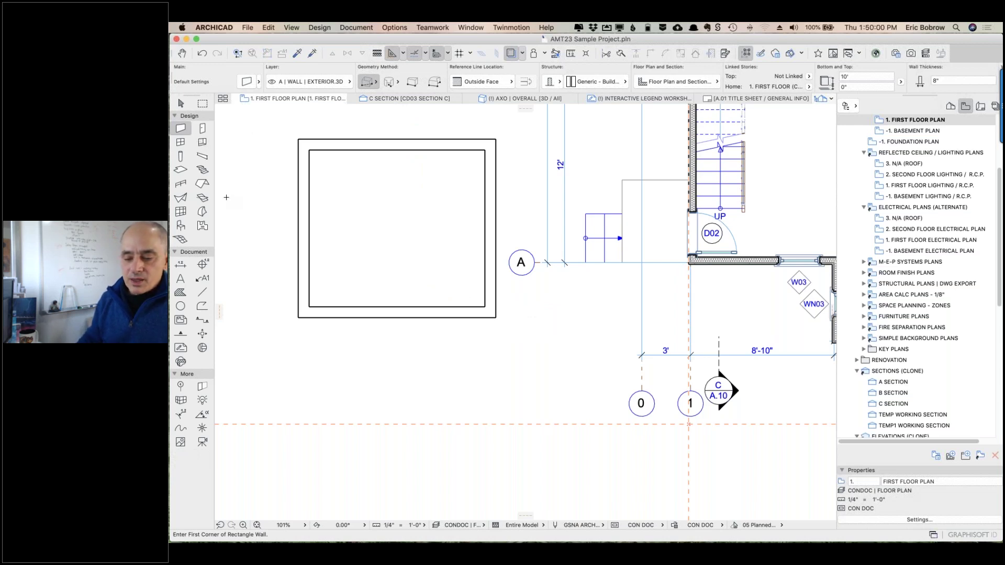
# - Draw a 6" thick rectangular slab on the first floor across the outer corners of the new wall rectangle
pyautogui.click(181, 169)
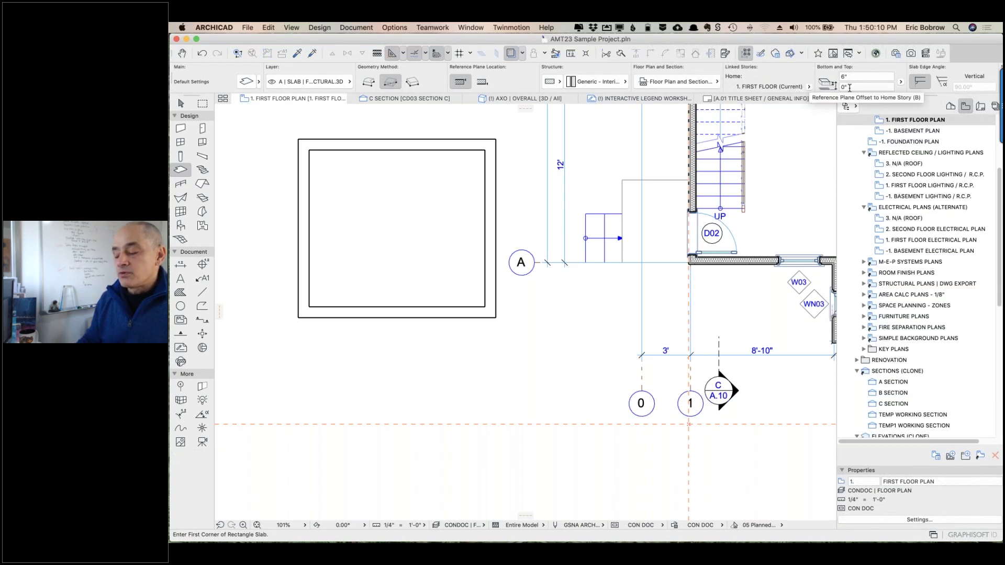
pyautogui.click(298, 139)
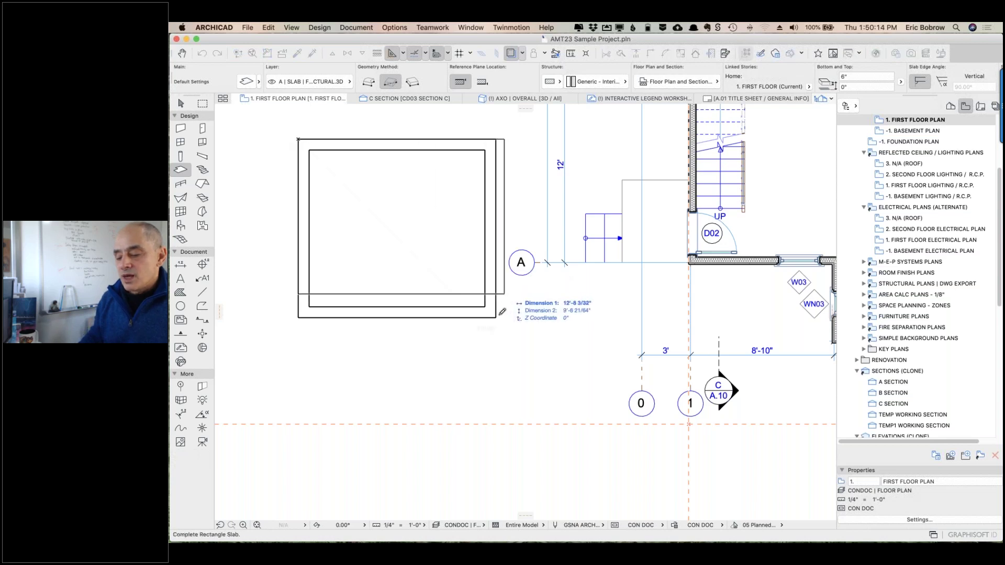
pyautogui.press('Escape')
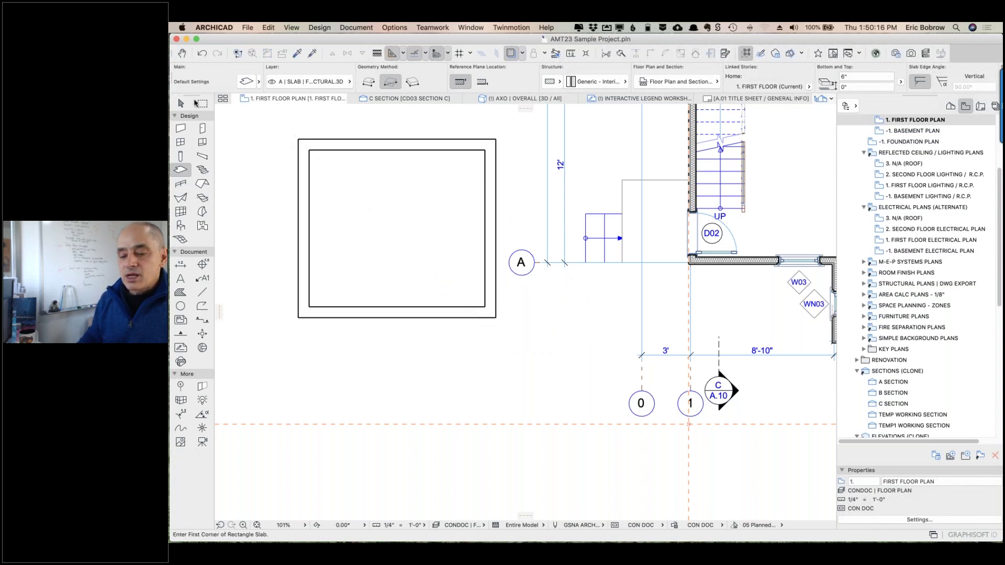
# - Enclose the new wall rectangle in a marquee, view it in 3D, and return to the first floor plan with the marquee cleared
pyautogui.click(203, 103)
pyautogui.click(273, 123)
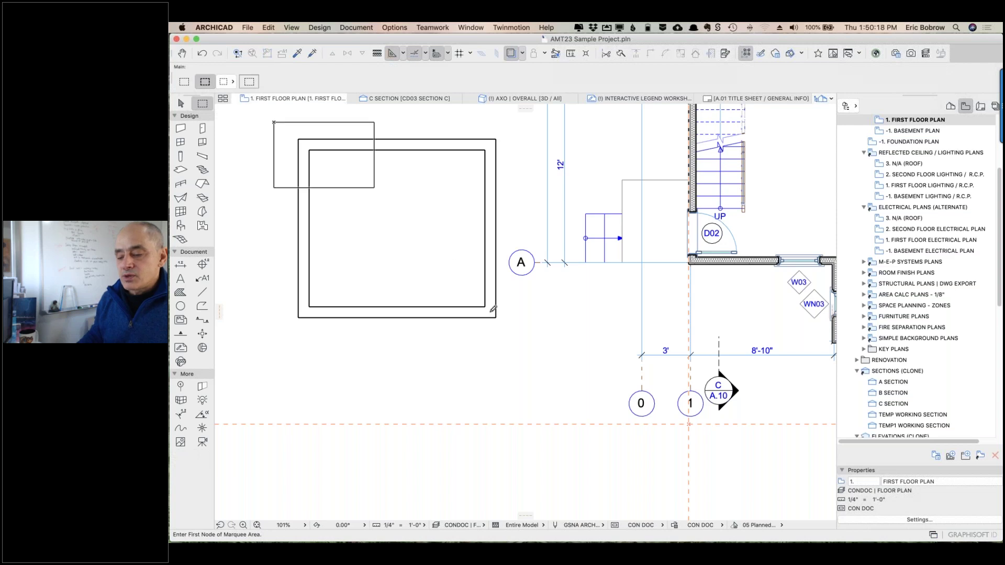
pyautogui.click(506, 337)
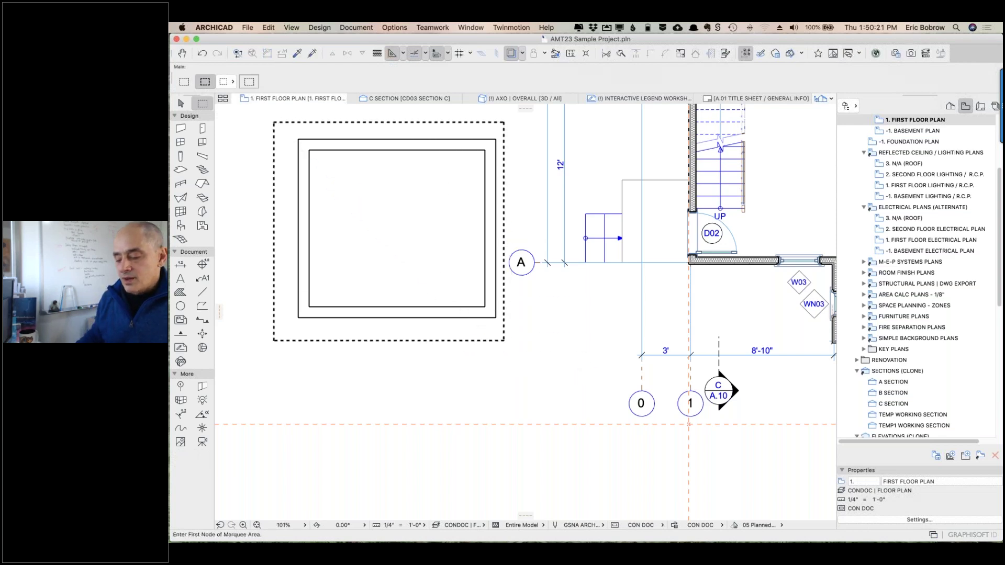
pyautogui.press('F5')
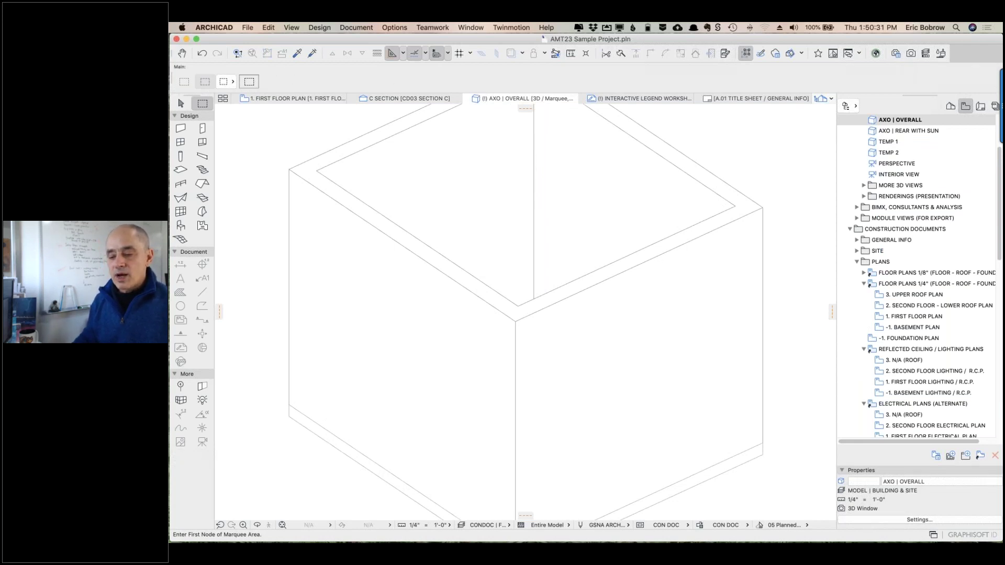
pyautogui.click(297, 101)
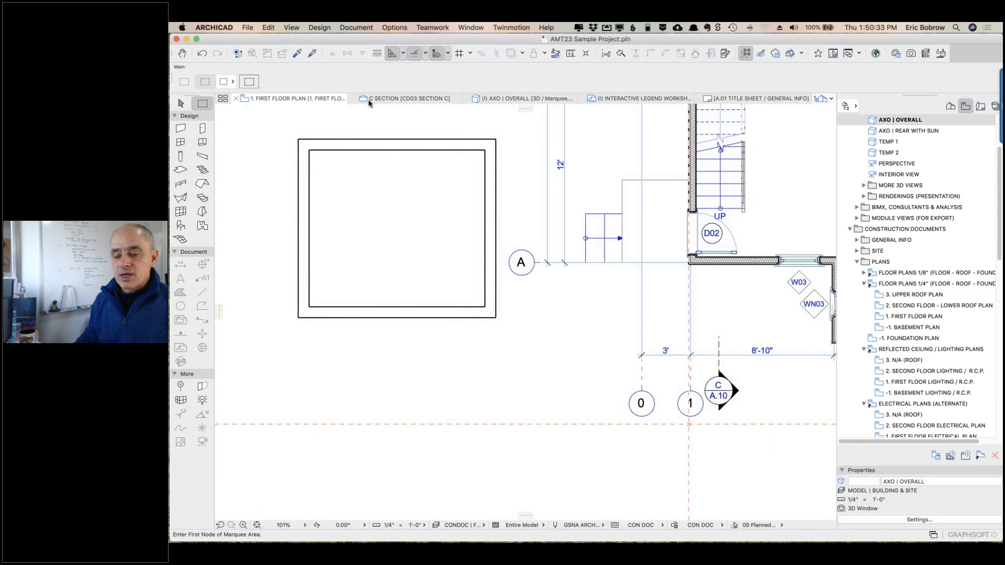
pyautogui.press('Escape')
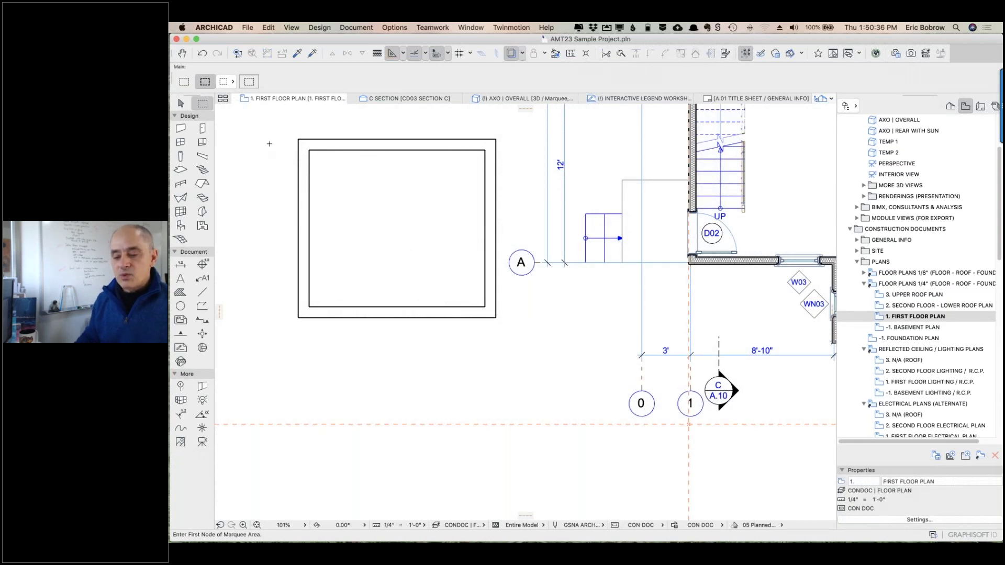
# - Set the Slab tool defaults to a 9' offset from the home story, with the reference plane at the slab's bottom
pyautogui.click(179, 170)
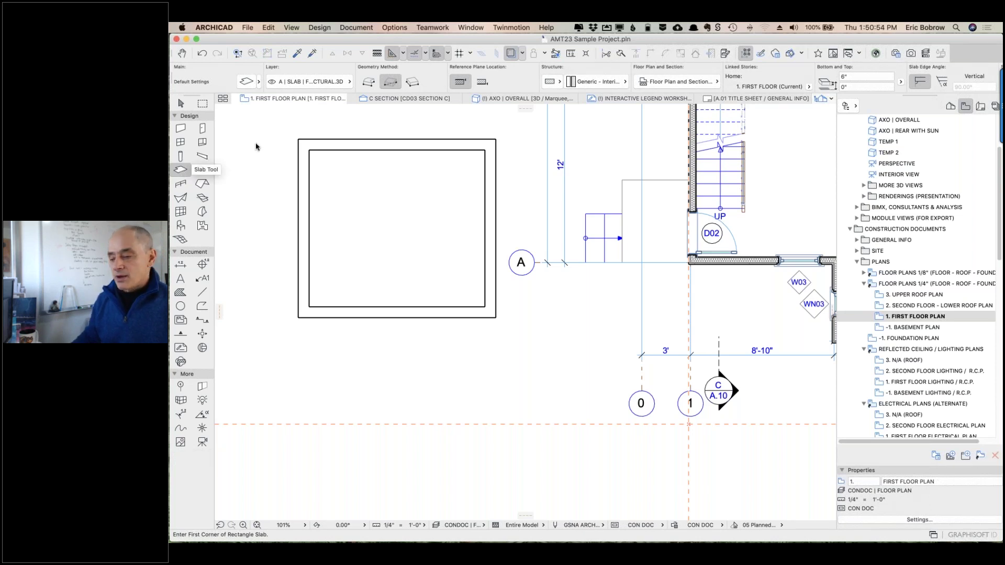
pyautogui.click(854, 86)
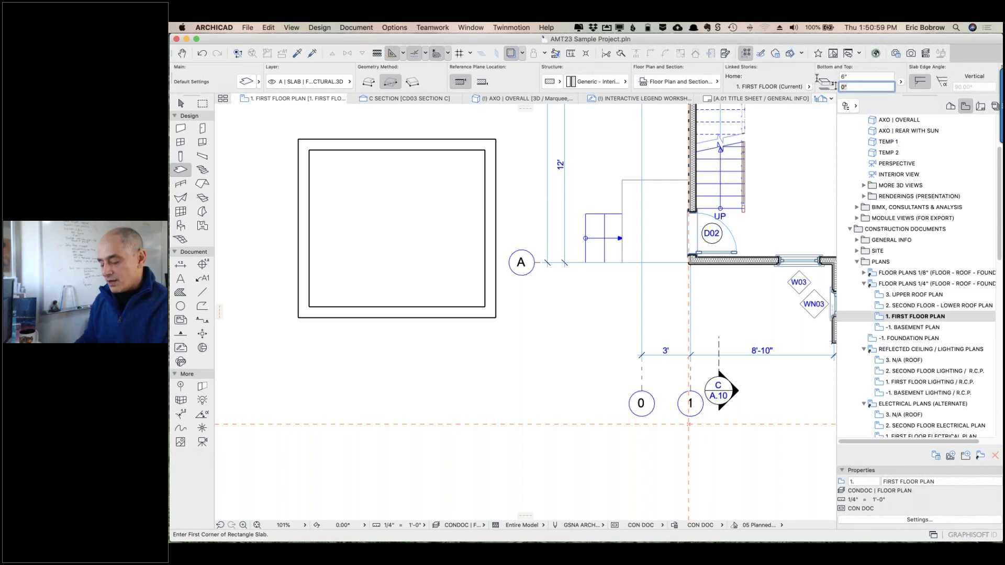
pyautogui.write("9'")
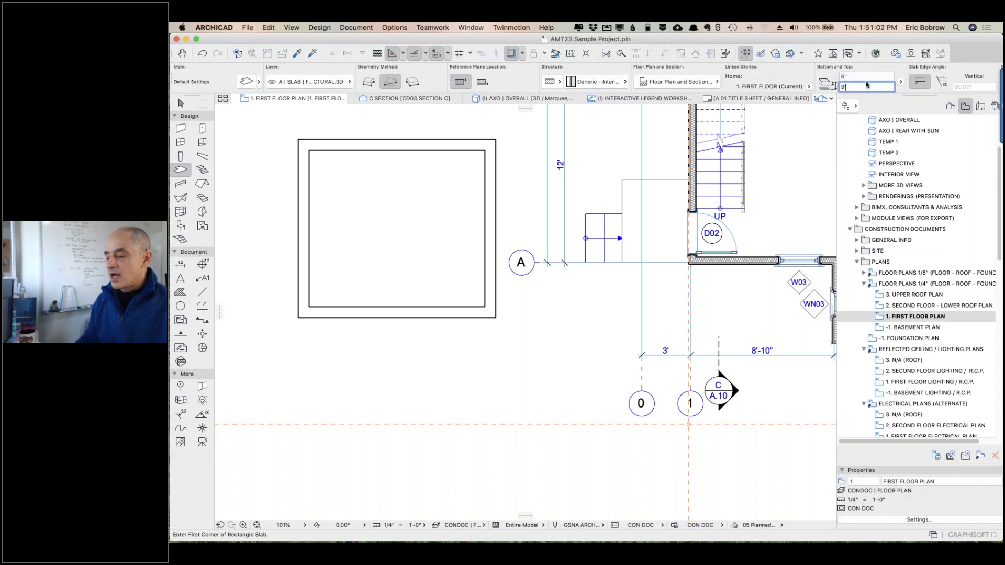
pyautogui.click(900, 84)
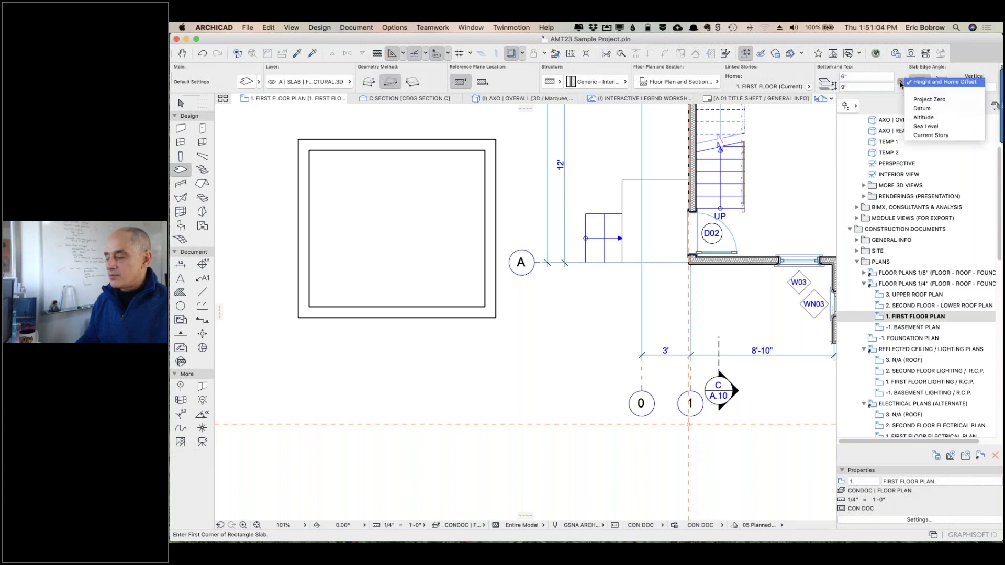
pyautogui.click(871, 85)
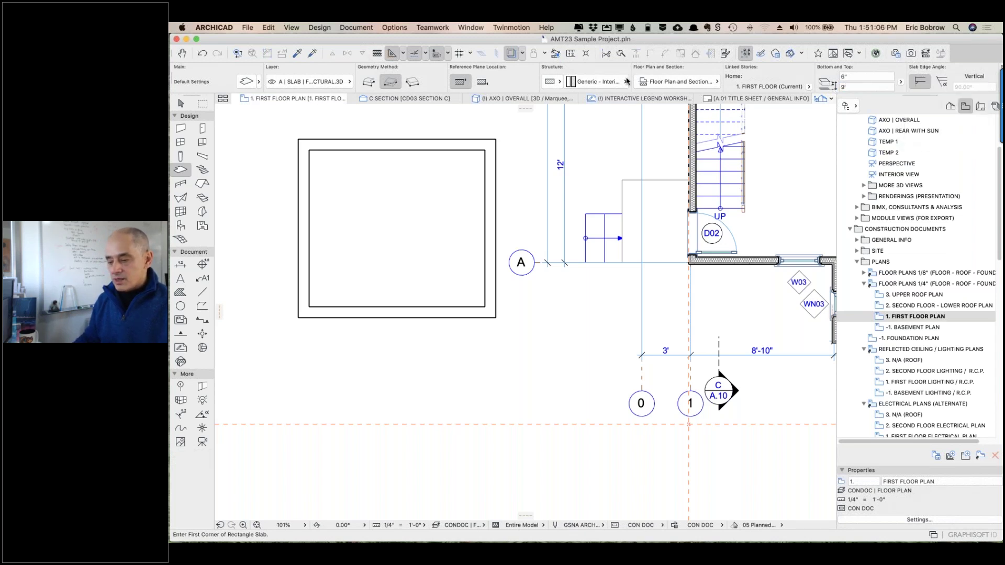
pyautogui.click(482, 84)
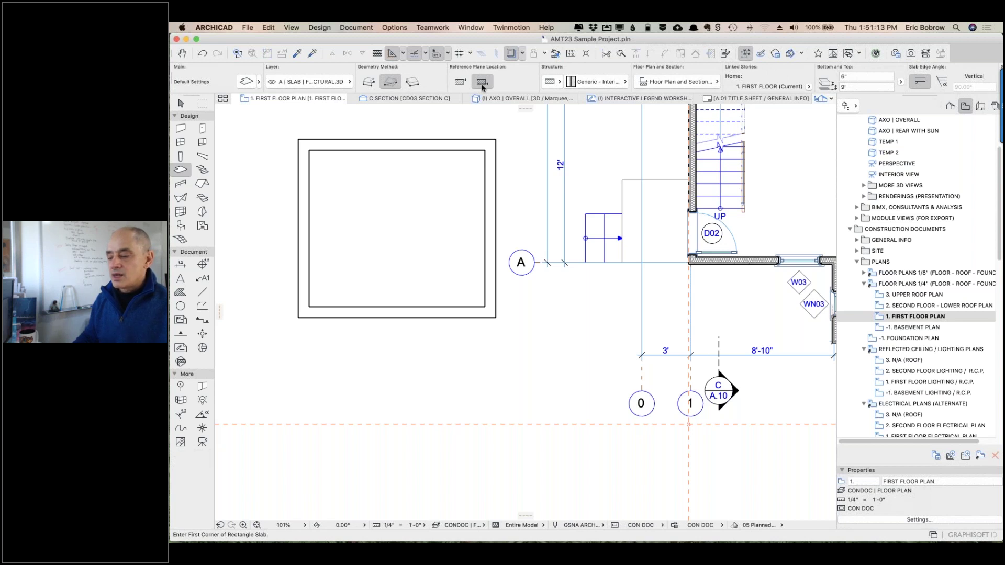
# - Try an AMT | CLG composite as the slab structure, and switch back to the basic structure
pyautogui.click(619, 82)
pyautogui.click(617, 86)
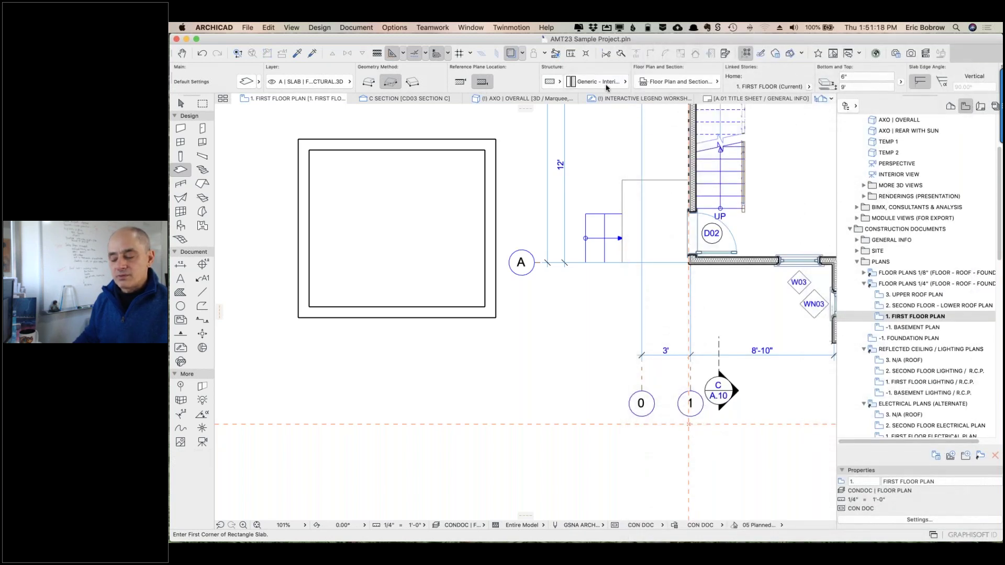
pyautogui.click(560, 84)
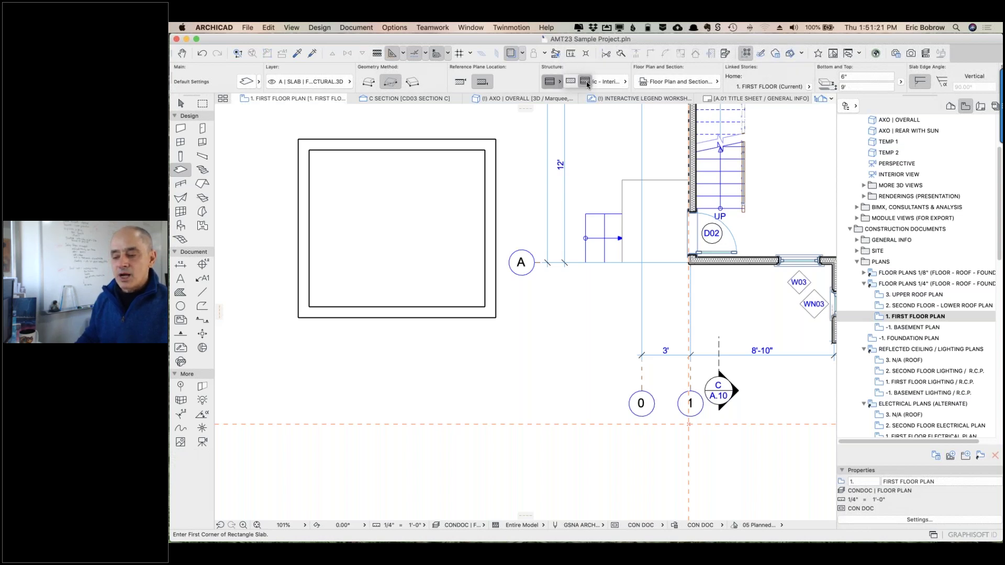
pyautogui.click(585, 82)
pyautogui.click(601, 85)
pyautogui.click(594, 87)
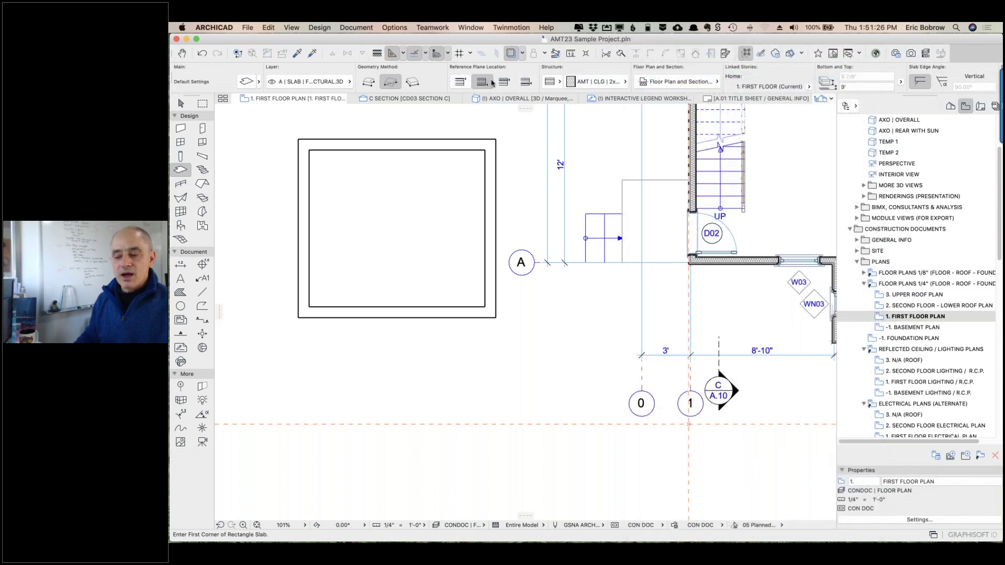
pyautogui.click(550, 82)
pyautogui.click(571, 82)
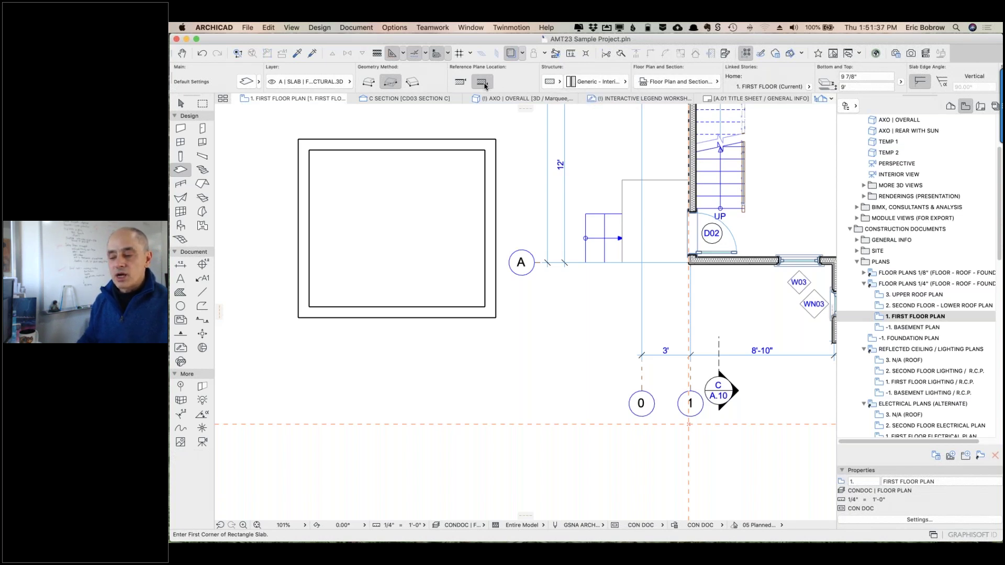
# - Browse the building materials for the slab, keep Generic - Interior, and set the slab thickness to 1"
pyautogui.click(622, 84)
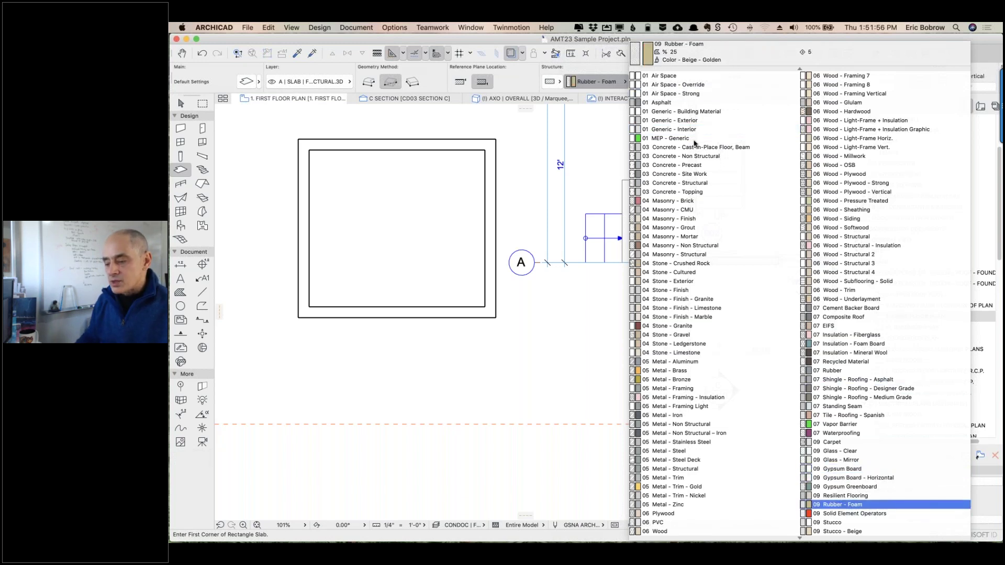
pyautogui.click(520, 121)
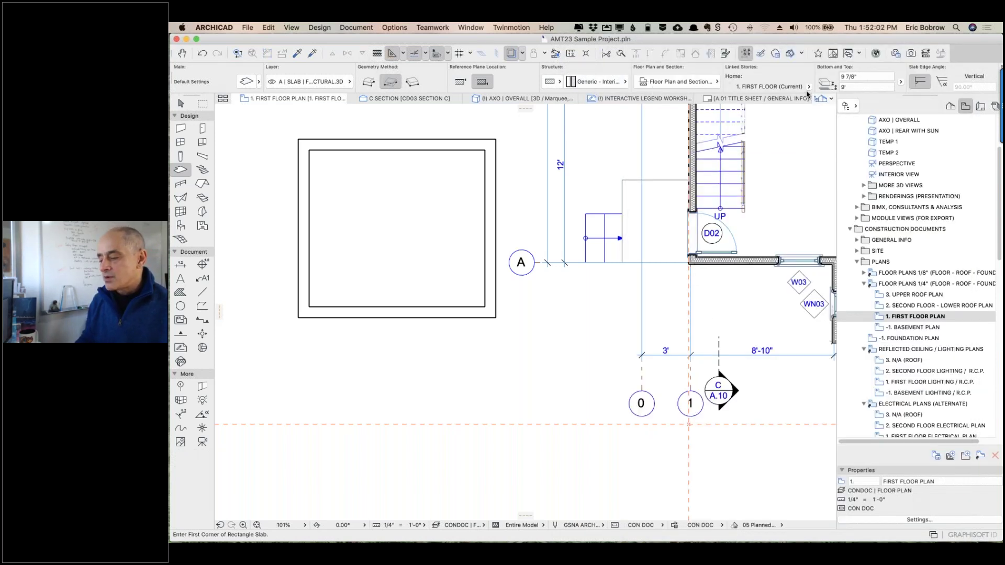
pyautogui.click(836, 76)
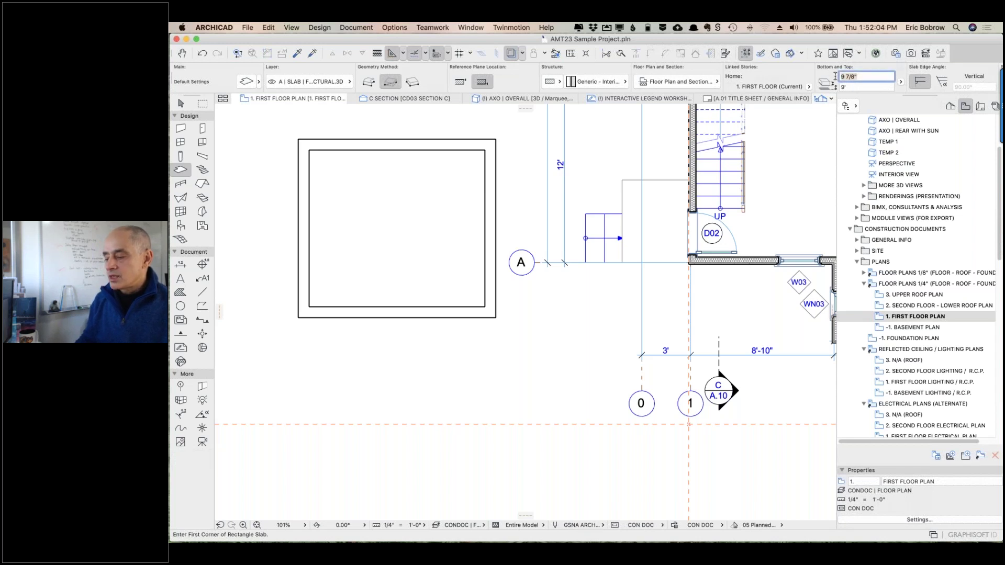
pyautogui.write('8\'-1"')
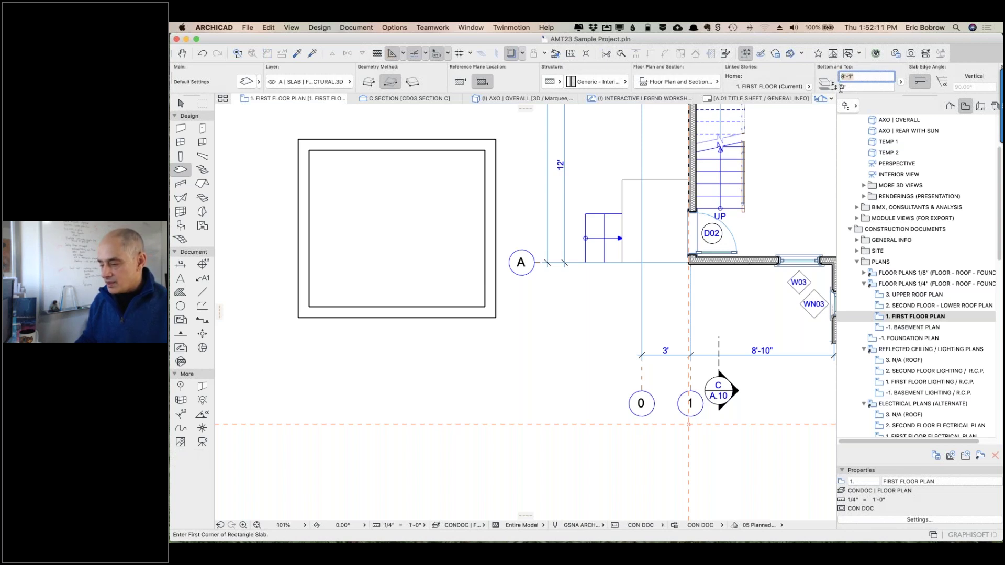
pyautogui.write('1"')
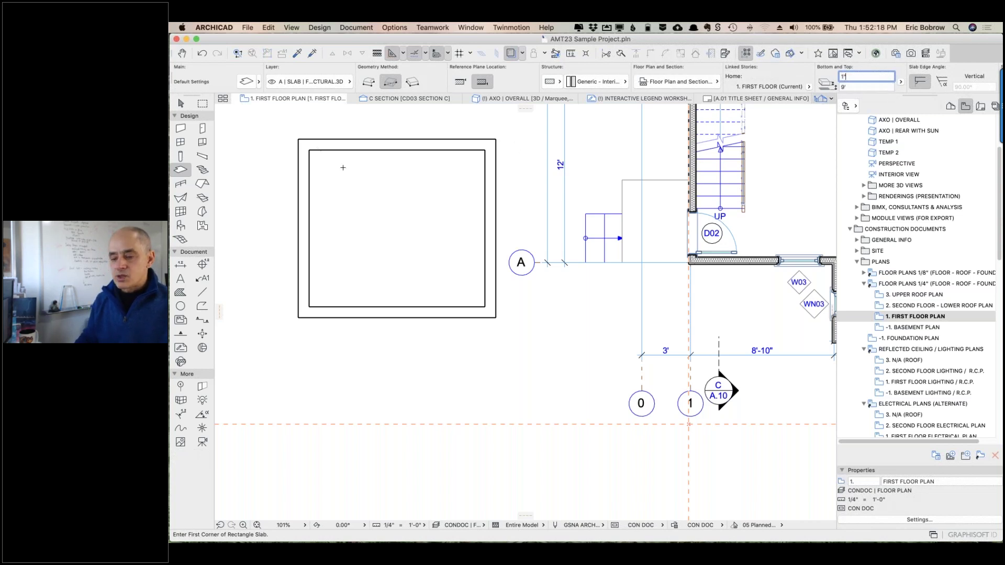
# - Check in the layer settings which layer combinations show the A | SLAB | CEILING layer
pyautogui.click(344, 83)
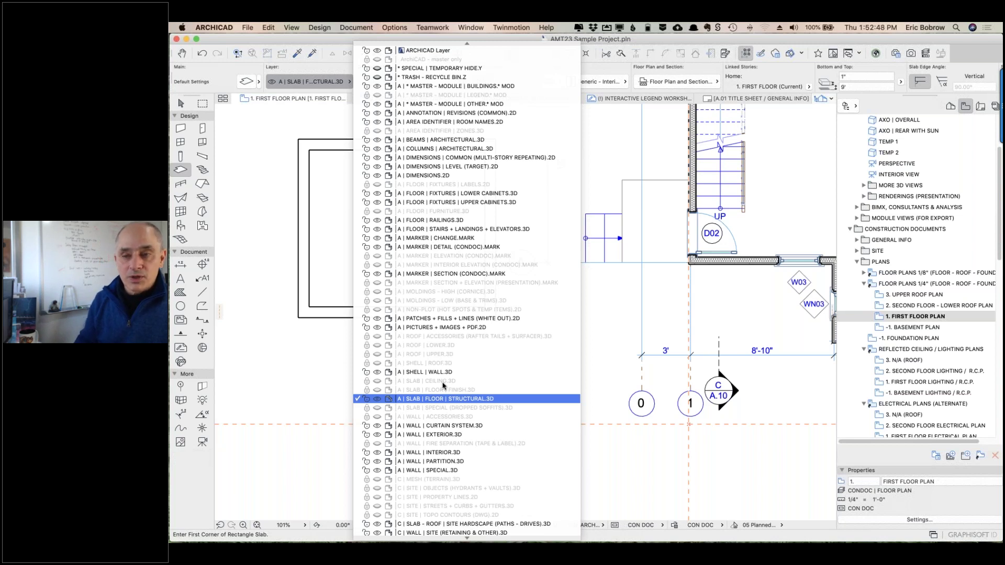
pyautogui.click(305, 392)
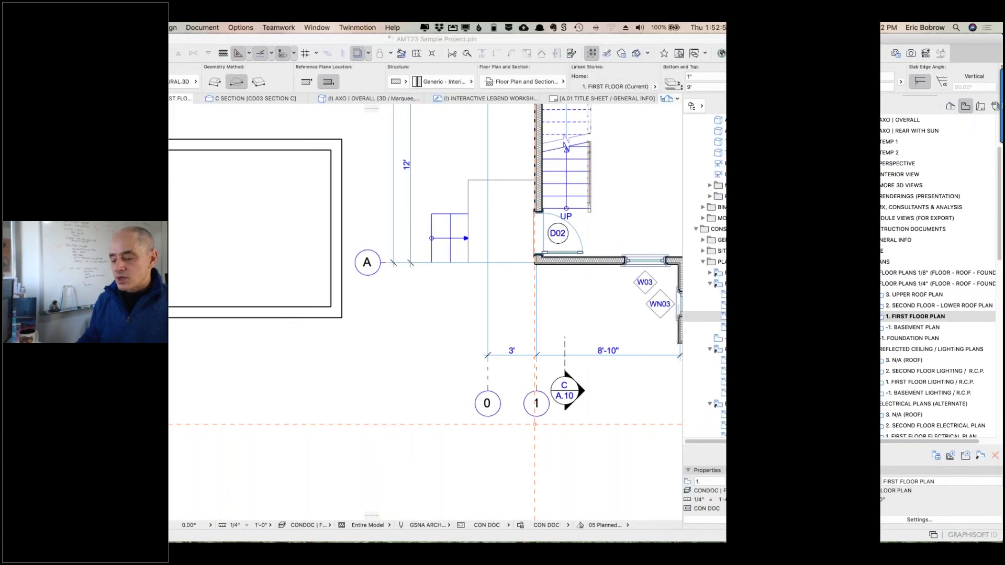
pyautogui.press('super+l')
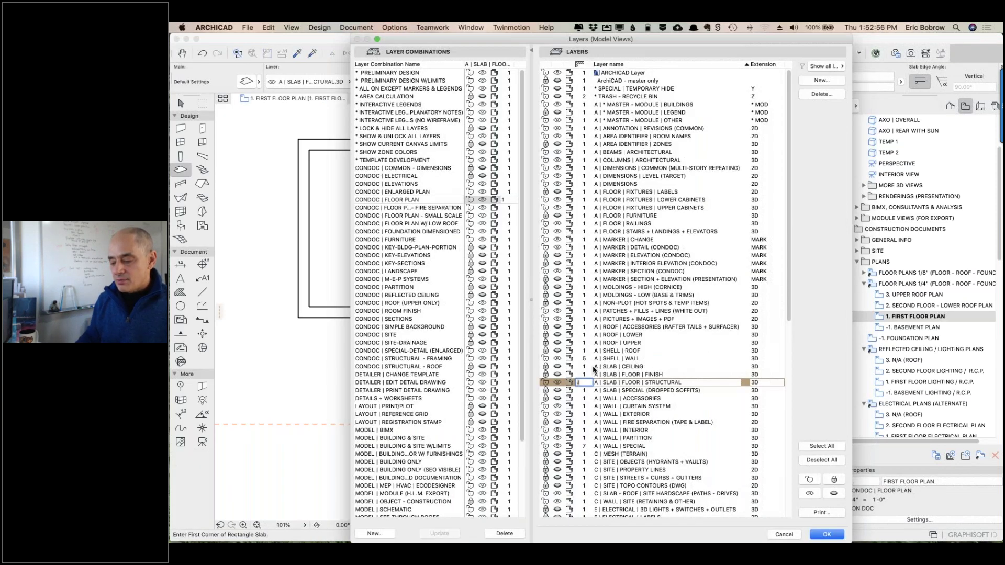
pyautogui.click(595, 367)
pyautogui.click(545, 367)
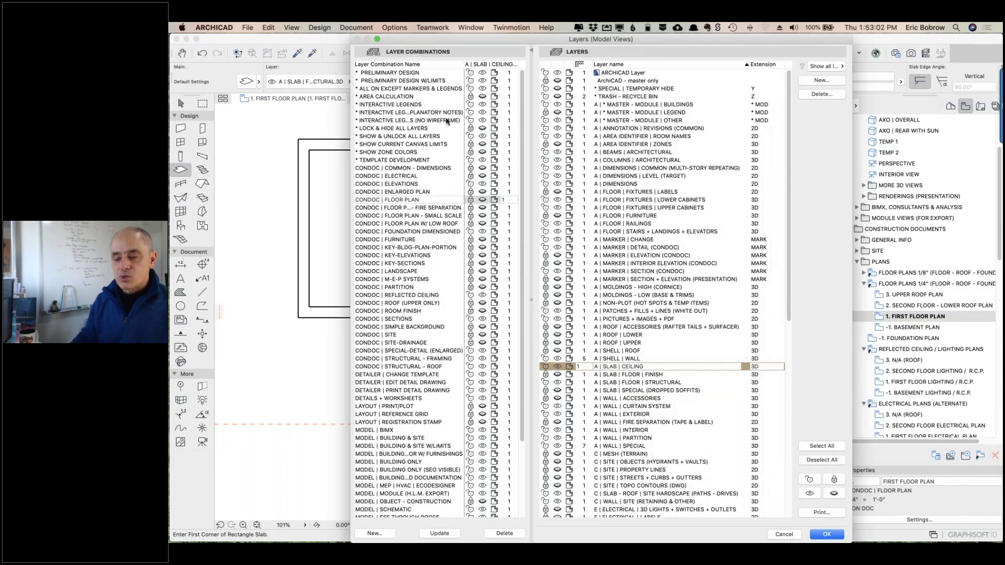
# - Try the * PRELIMINARY DESIGN layer combination on the plan, and restore the saved 1. FIRST FLOOR PLAN view
pyautogui.click(409, 74)
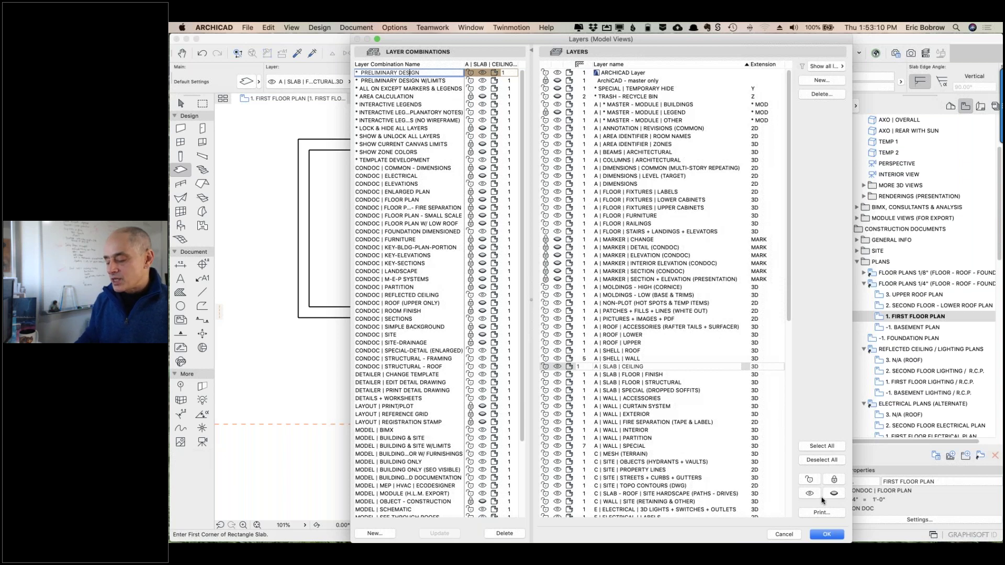
pyautogui.click(823, 536)
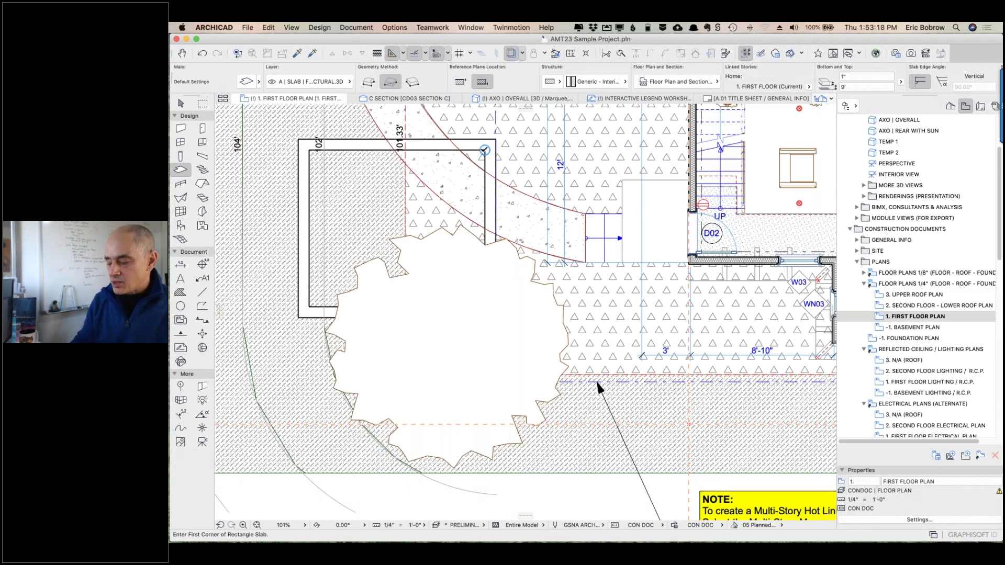
pyautogui.doubleClick(878, 317)
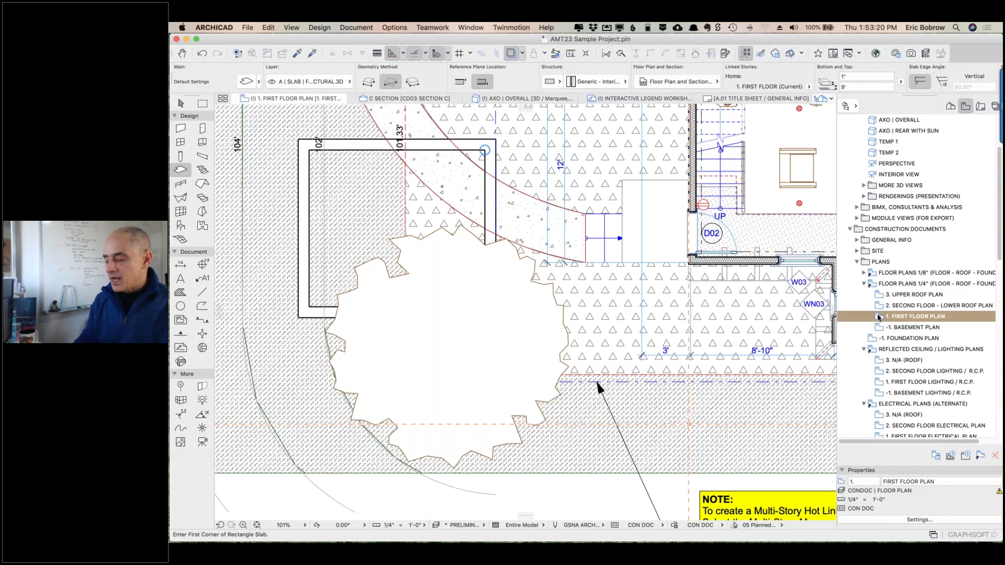
# - In the 1. FIRST FLOOR LIGHTING / R.C.P. view, draw a rectangular slab on layer A | SLAB | CEILING.3D across the inner wall corners
pyautogui.click(879, 383)
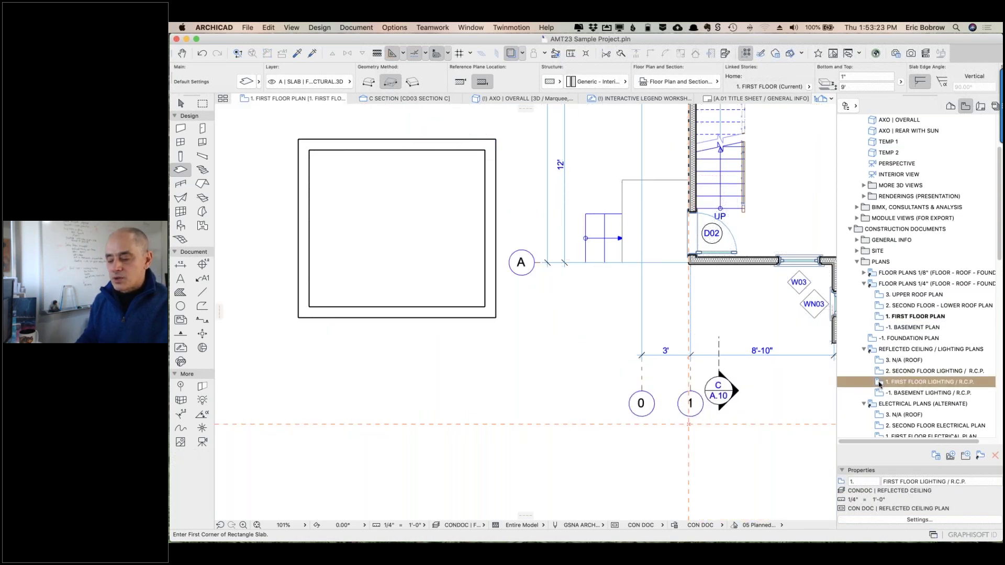
pyautogui.doubleClick(879, 384)
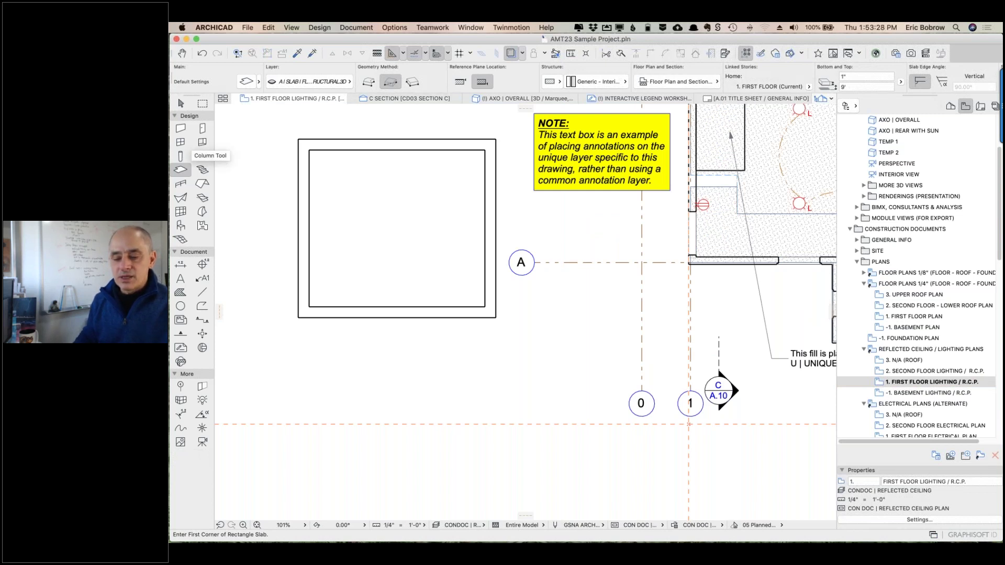
pyautogui.click(341, 83)
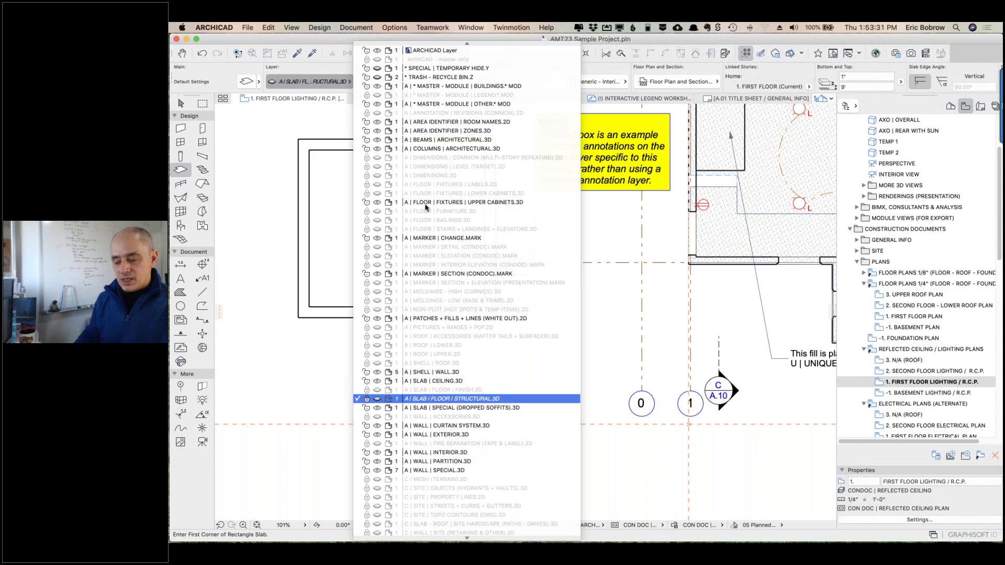
pyautogui.click(457, 384)
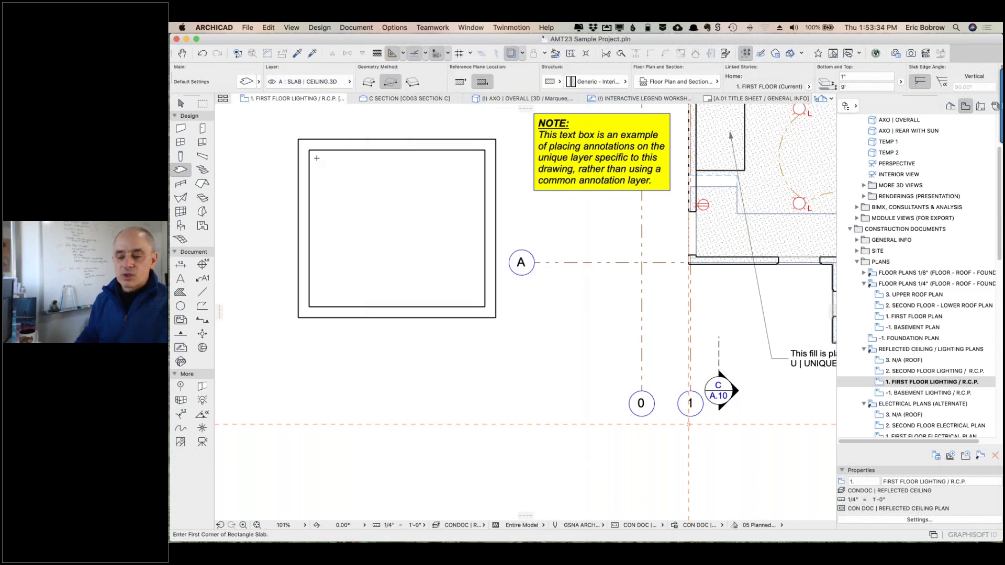
pyautogui.click(485, 306)
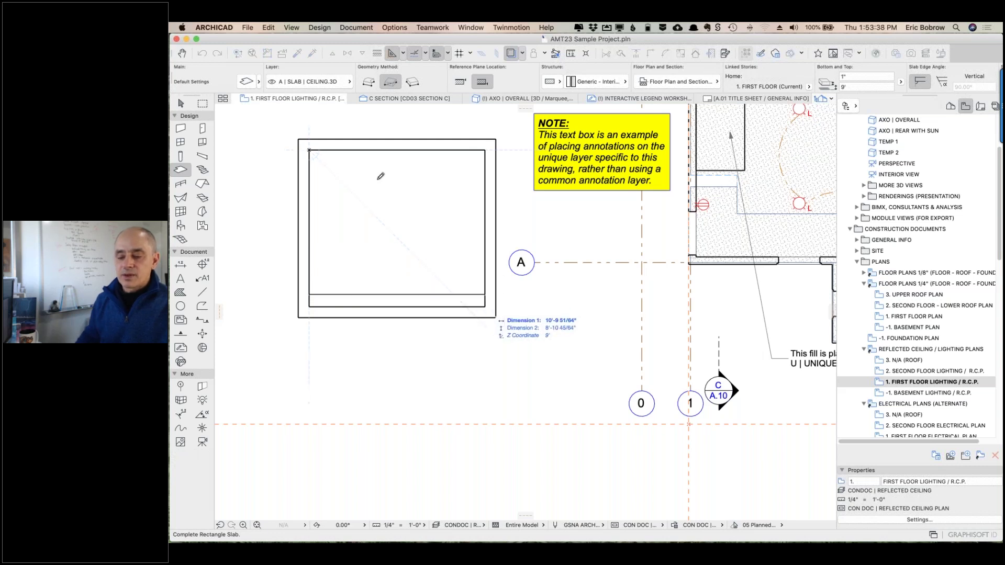
# - Surround the walls and ceiling slab with a marquee on the reflected ceiling plan and inspect the slab in 3D
pyautogui.click(203, 103)
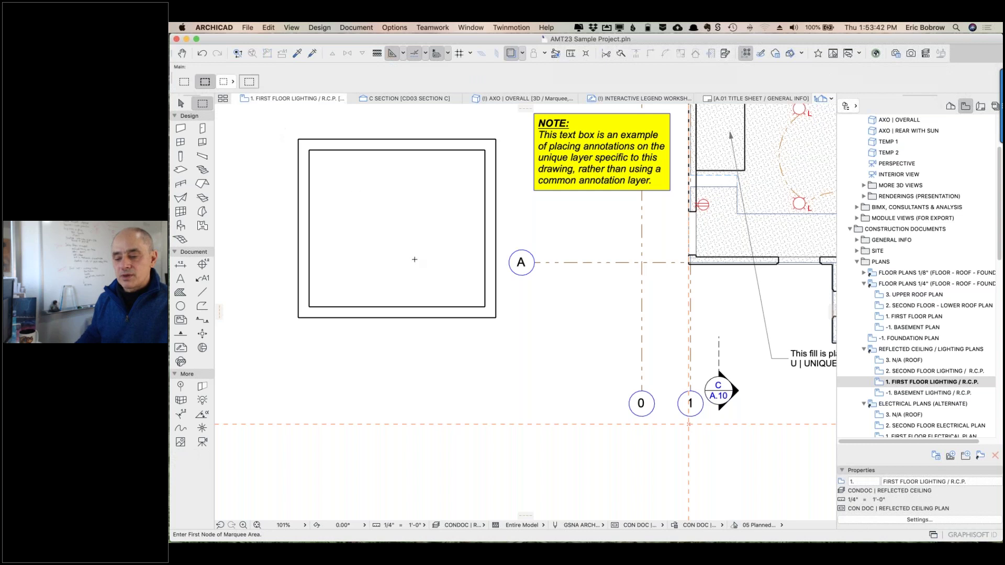
pyautogui.click(281, 129)
pyautogui.click(504, 325)
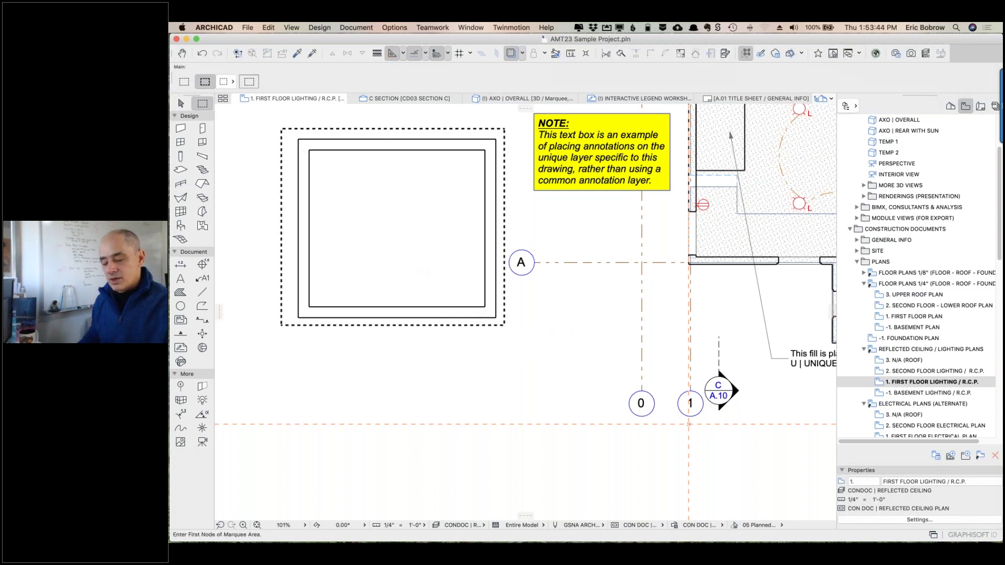
pyautogui.press('F5')
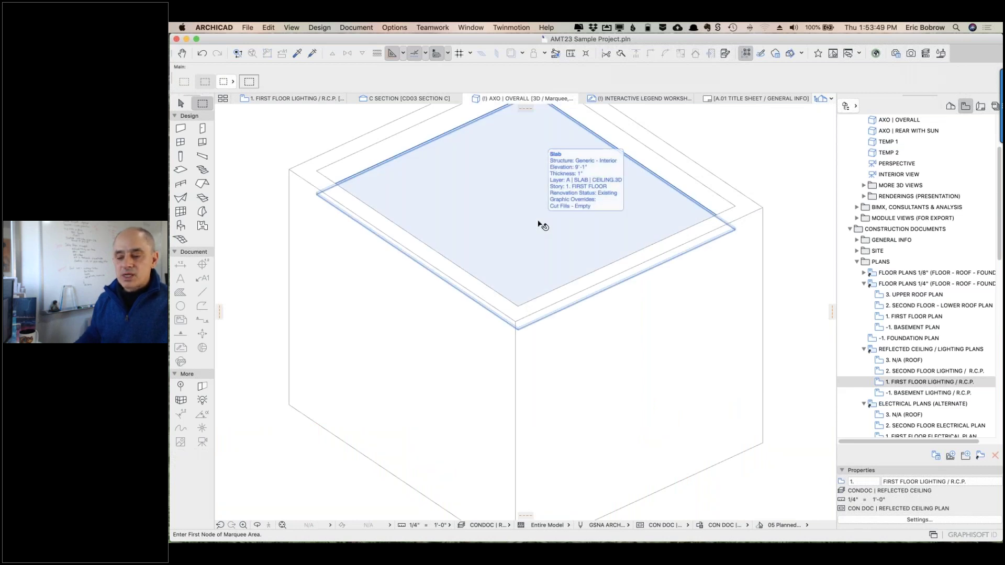
# - On the first floor reflected ceiling plan, give the ceiling slab a Tile - Ceiling - Acoustical - 2x2 - Vectorial Hatching cover fill
pyautogui.click(294, 99)
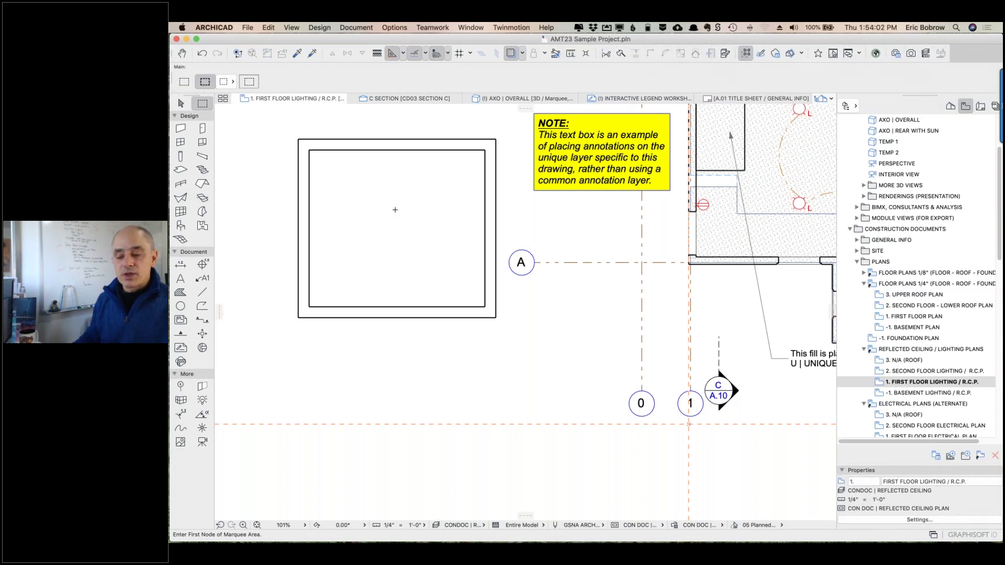
pyautogui.moveTo(395, 210)
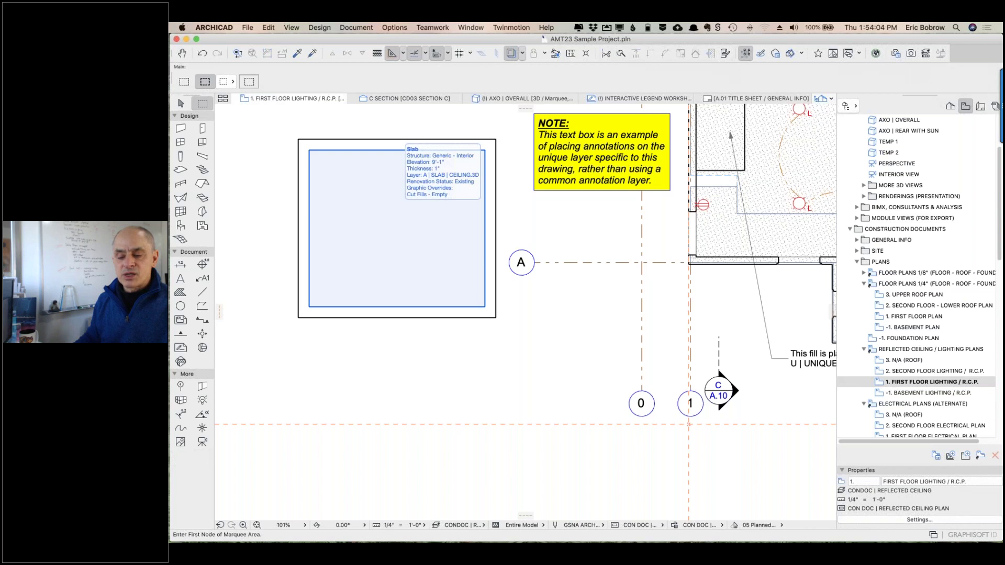
pyautogui.click(397, 212)
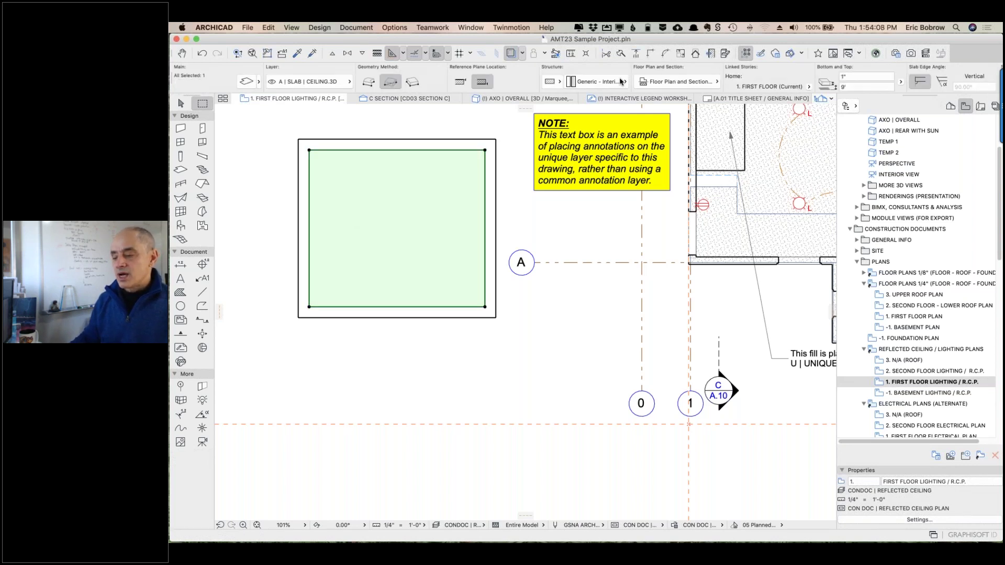
pyautogui.hscroll(5, 543, 76)
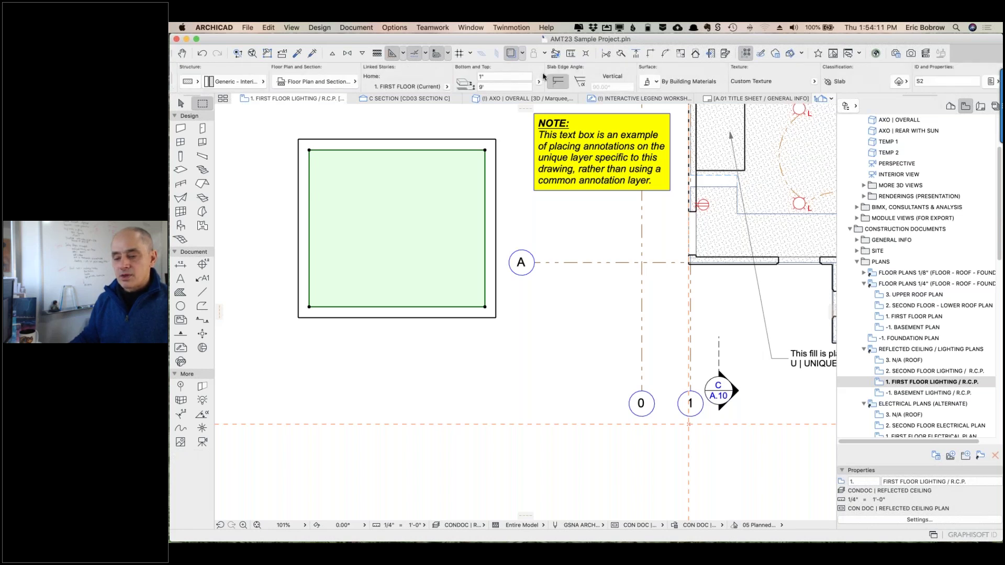
pyautogui.click(355, 82)
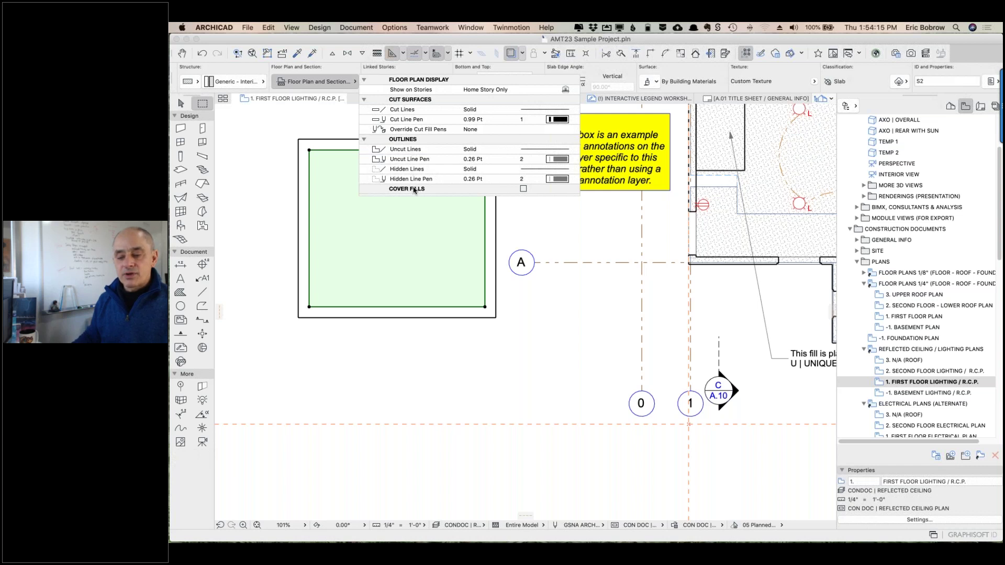
pyautogui.click(523, 189)
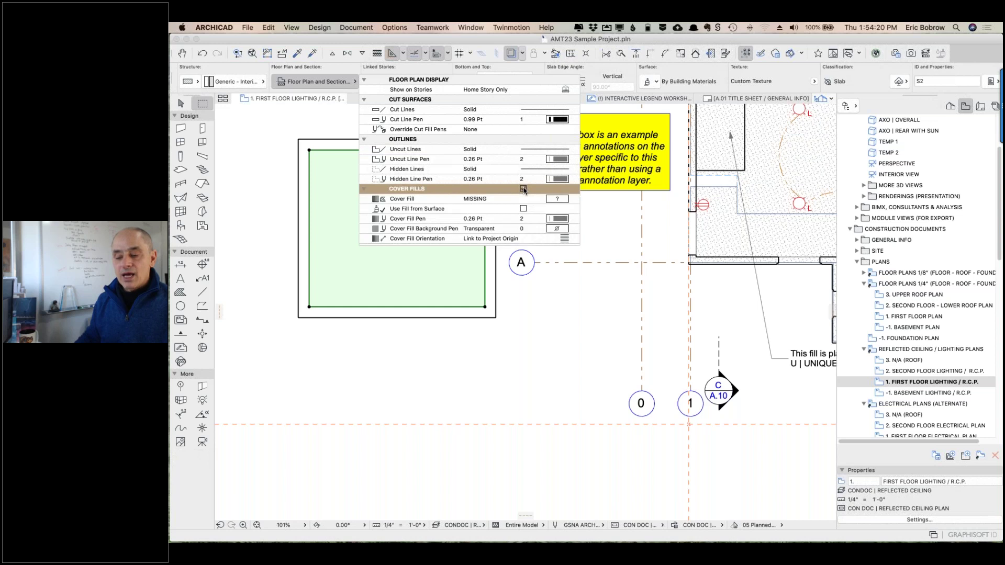
pyautogui.click(564, 200)
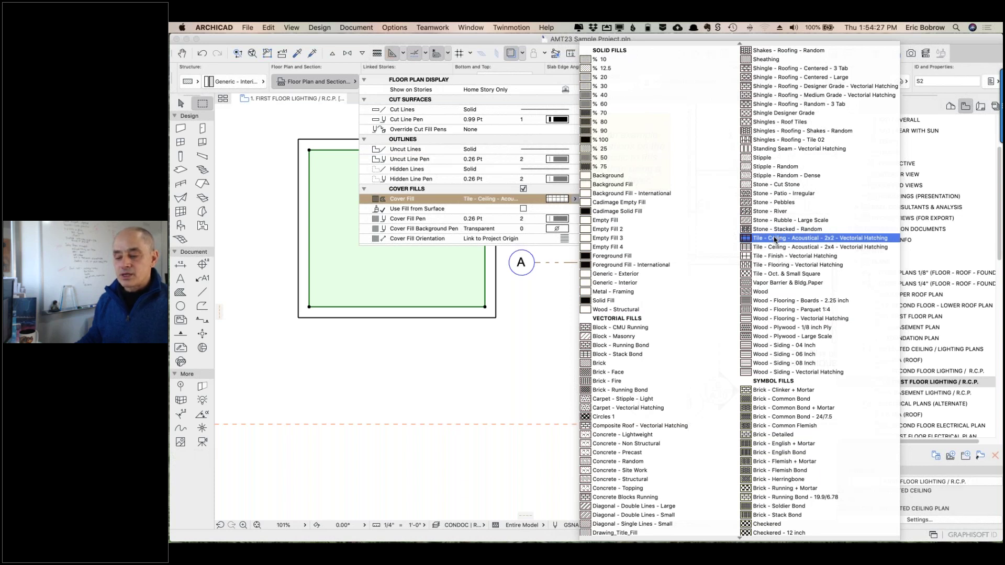
pyautogui.click(775, 239)
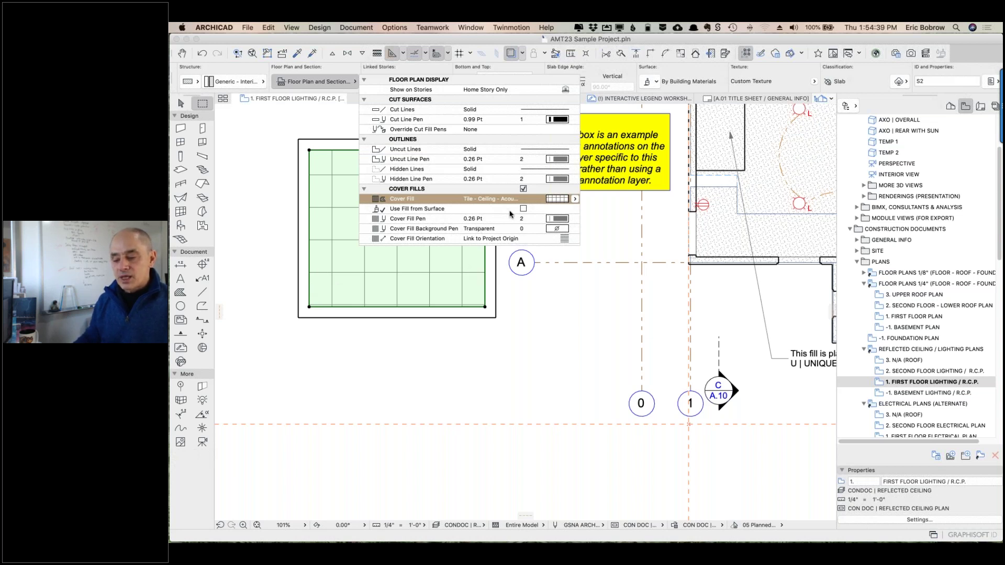
# - Set the ceiling slab's cover fill orientation to Link to Fill Origin
pyautogui.click(565, 240)
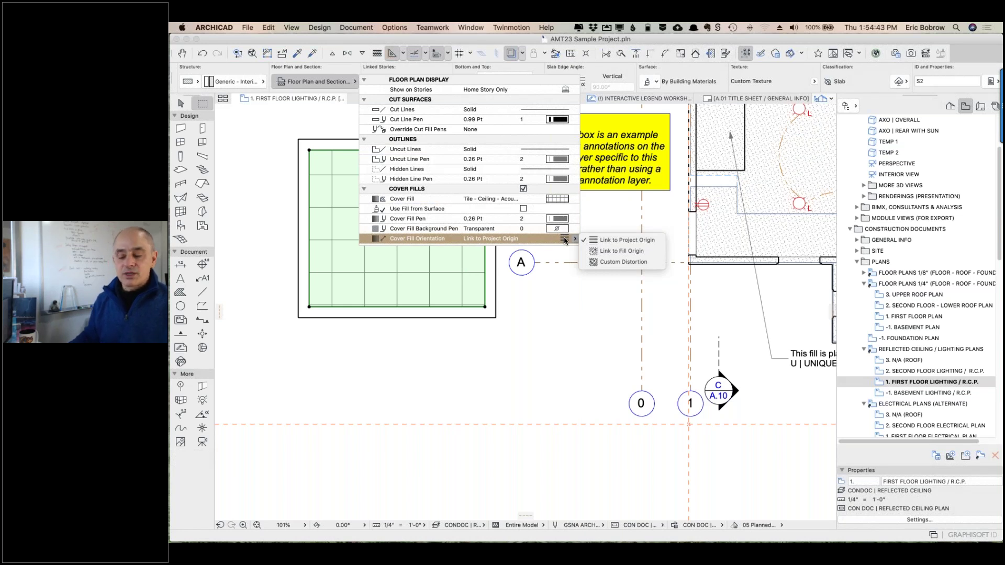
pyautogui.click(620, 252)
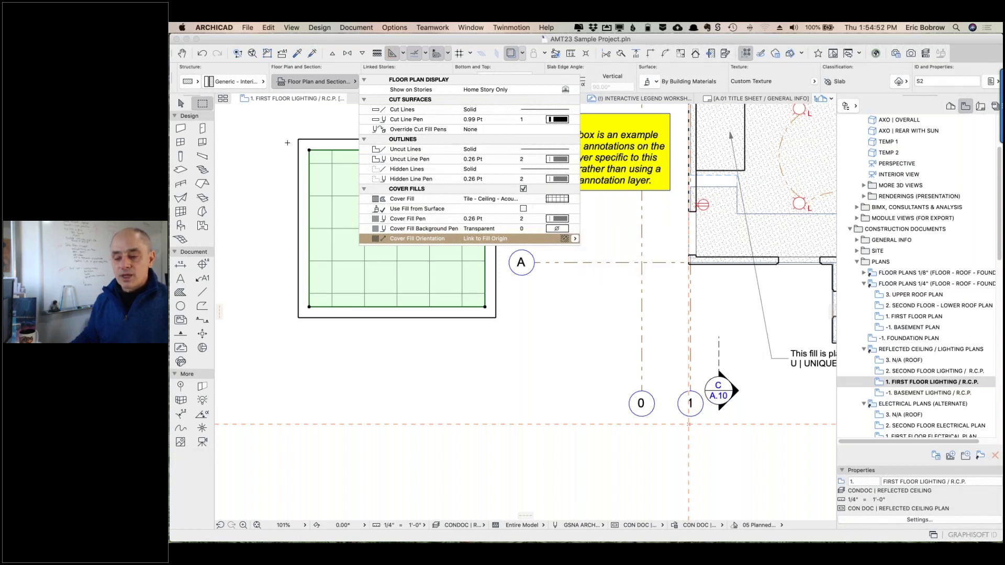
pyautogui.click(397, 228)
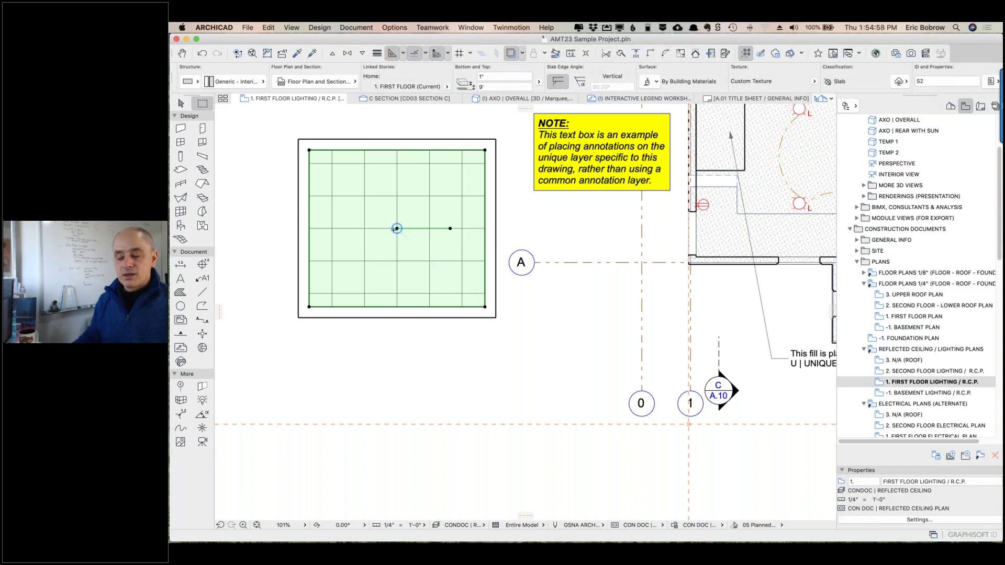
# - Try rotating the ceiling slab's tile pattern to about 38°, and undo the rotation
pyautogui.click(450, 228)
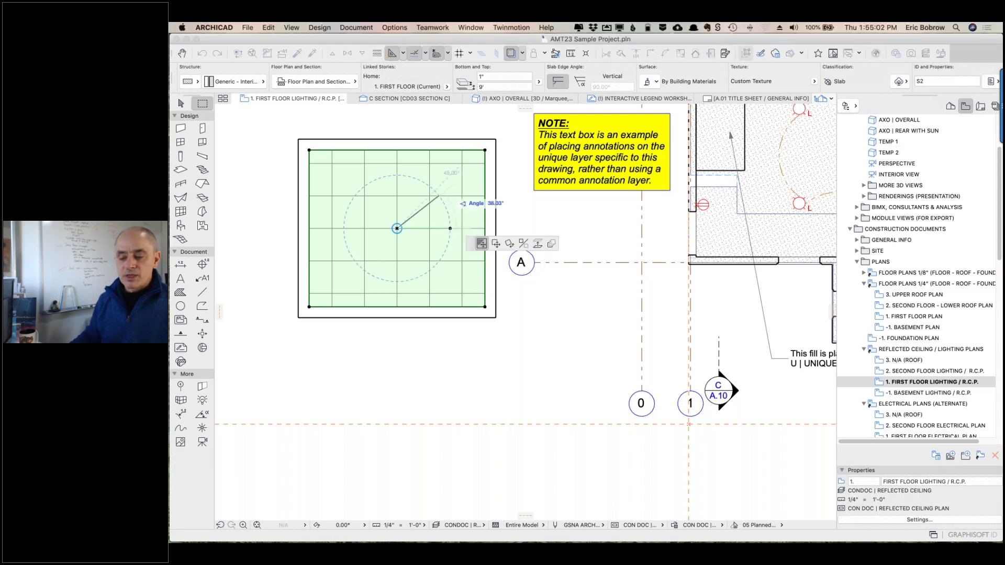
pyautogui.click(439, 194)
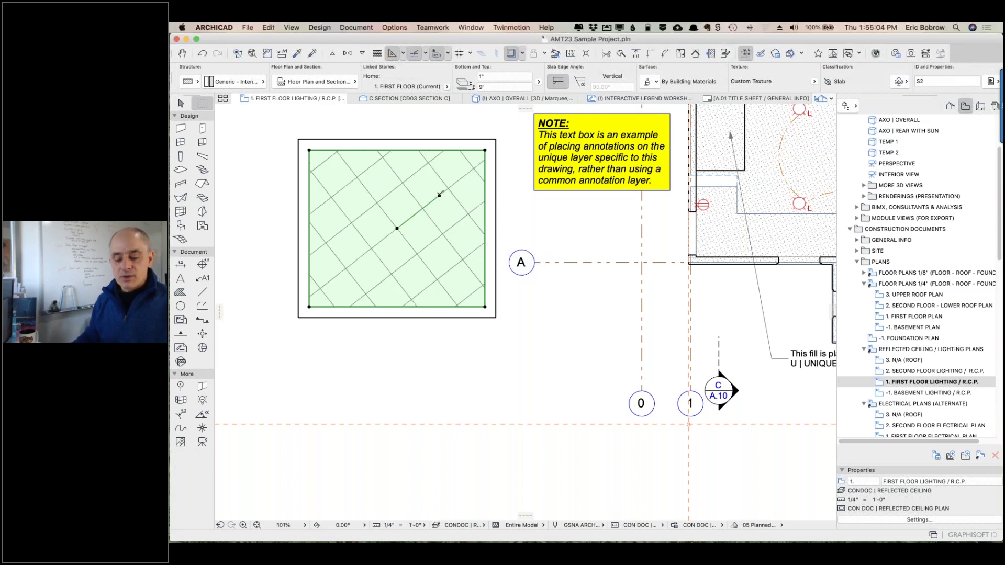
pyautogui.press('super+z')
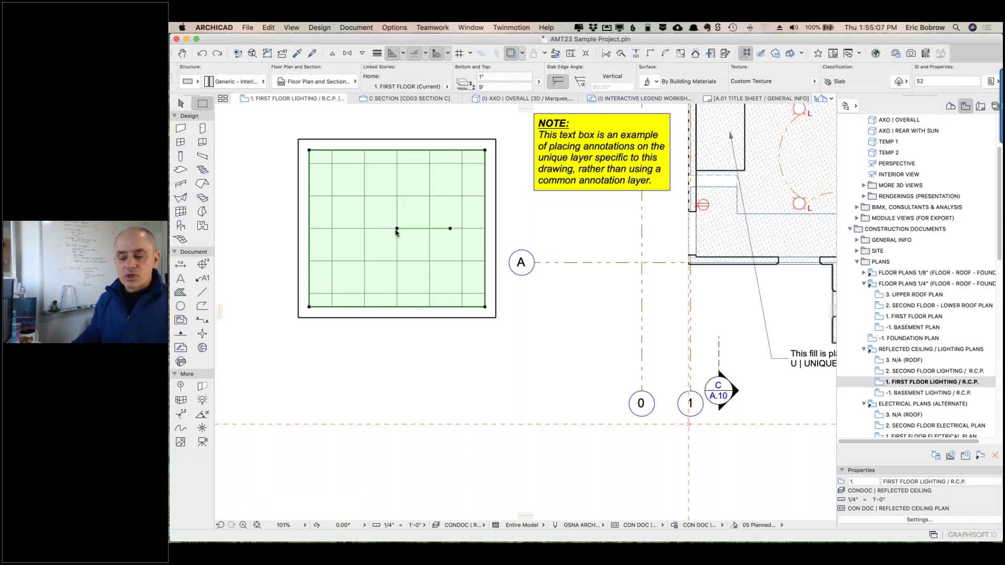
# - Move the tile pattern's origin from the slab's centre to its lower-left corner, and deselect the slab
pyautogui.click(398, 228)
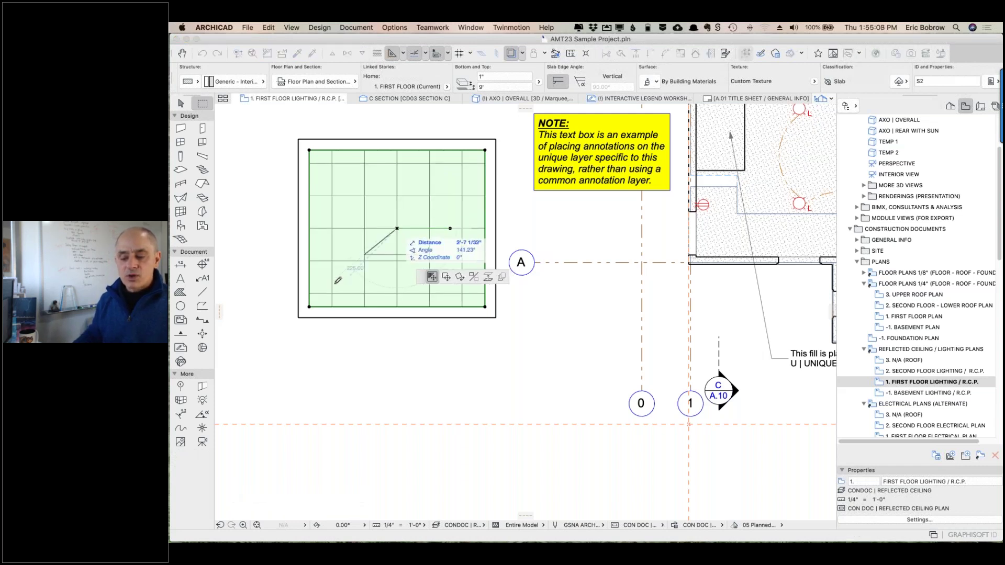
pyautogui.click(310, 308)
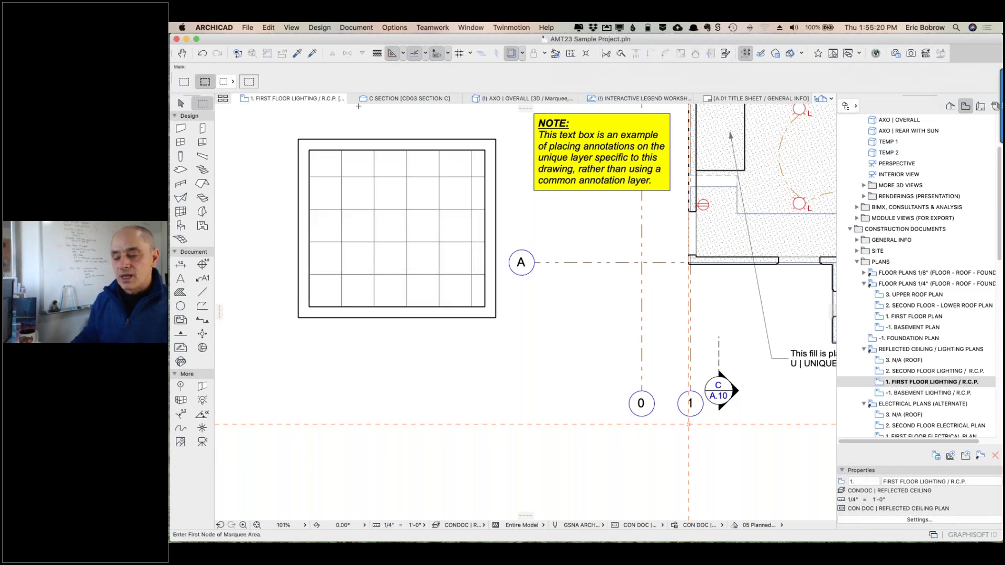
# - In the 3D view, select the ceiling slab and enable surface overrides for its top, edge and bottom
pyautogui.click(526, 98)
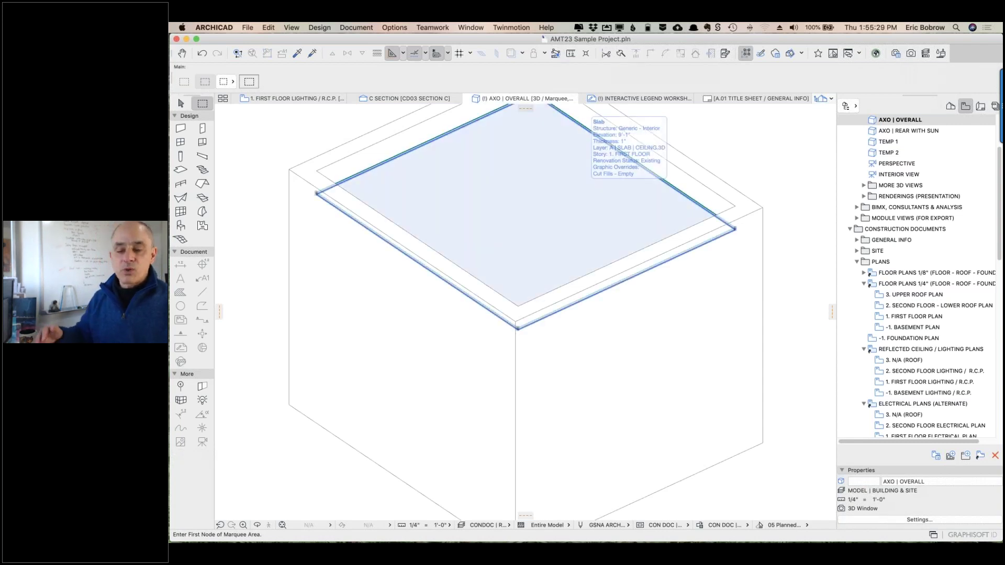
pyautogui.keyDown('shift'); pyautogui.click(581, 188); pyautogui.keyUp('shift')
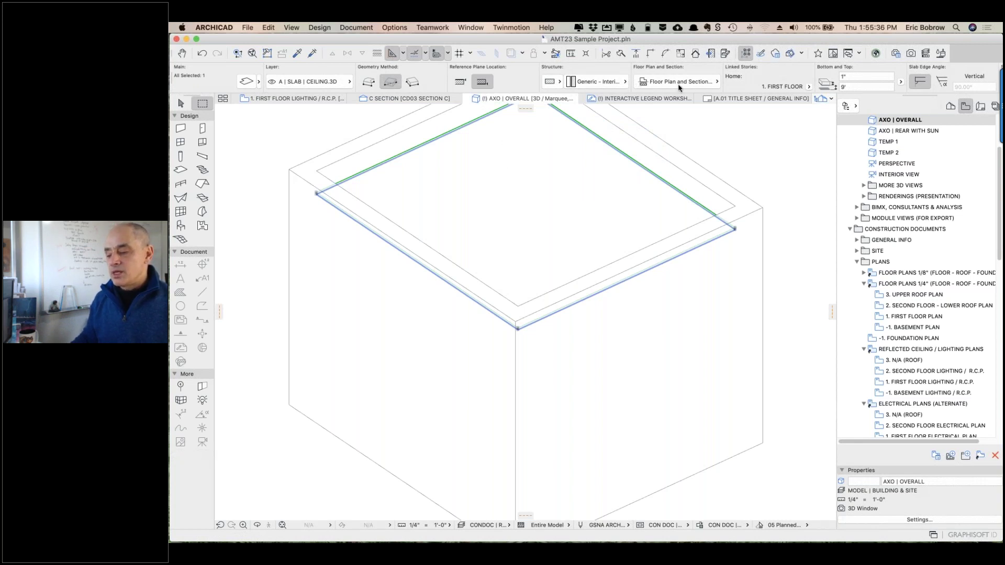
pyautogui.hscroll(5, 675, 83)
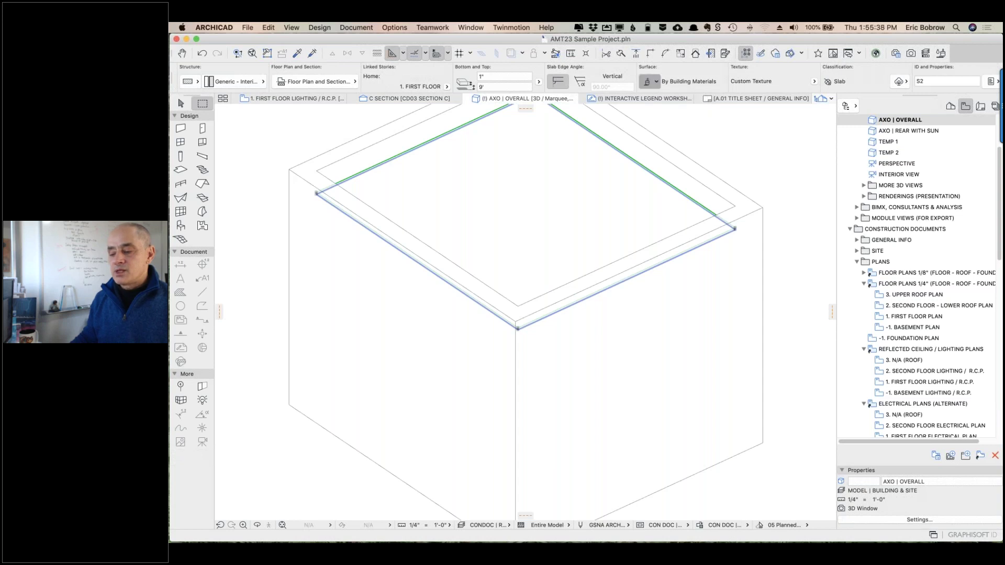
pyautogui.click(659, 83)
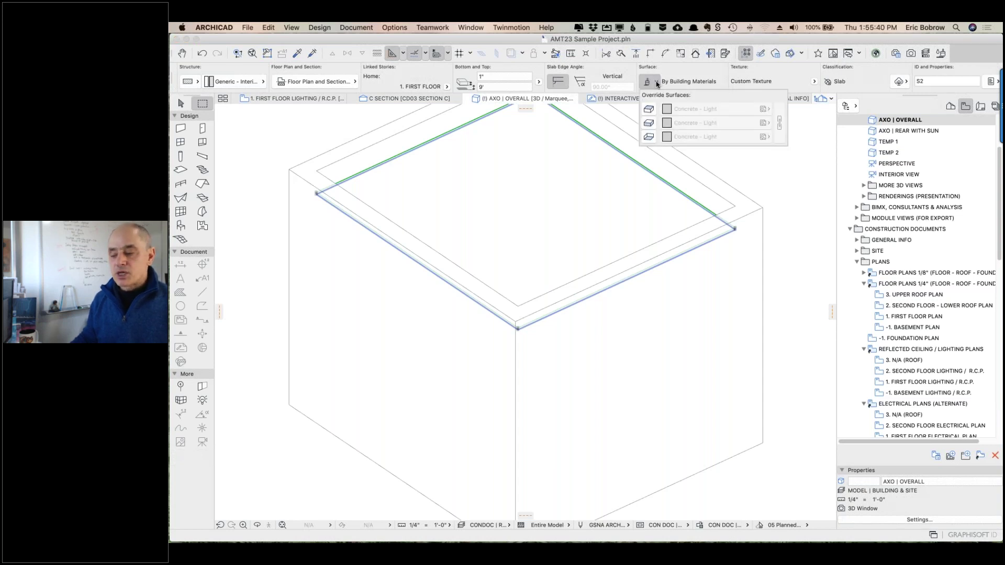
pyautogui.click(649, 109)
pyautogui.click(649, 122)
pyautogui.click(648, 137)
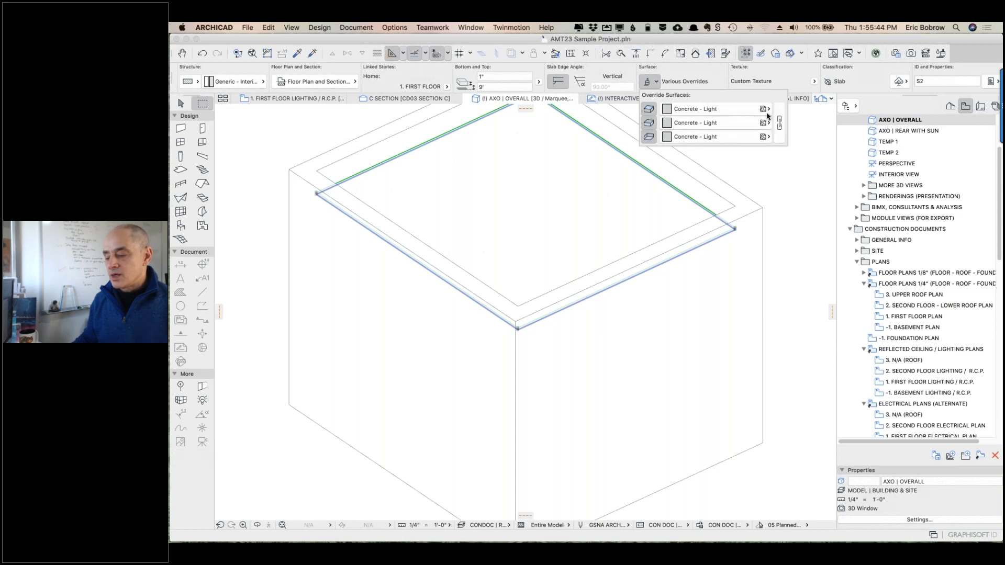
# - Set the ceiling slab's top surface override to Tile - Ceiling - Acoustical - 2x2 and inspect the pattern in 3D from several angles
pyautogui.click(768, 110)
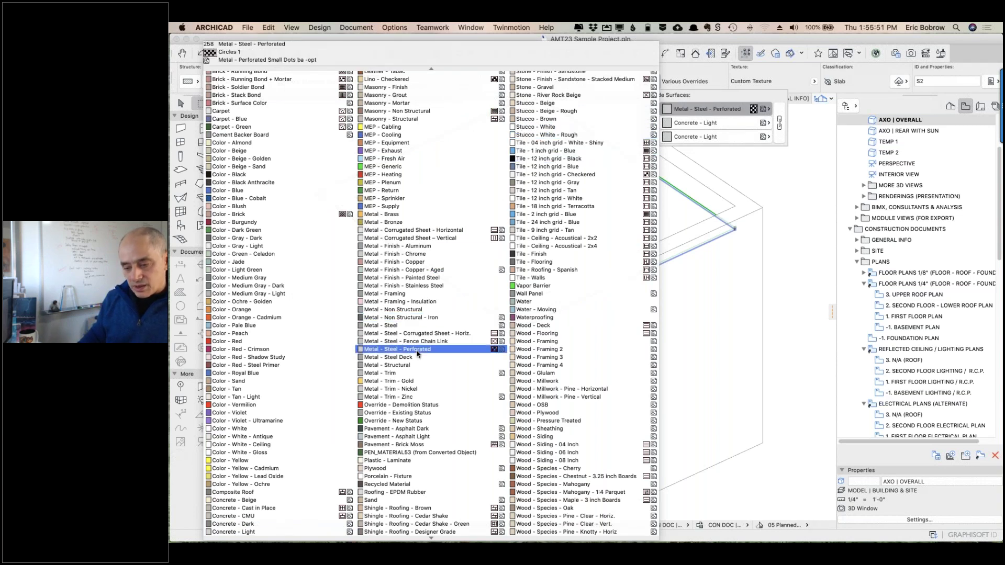
pyautogui.scroll(5, 418, 225)
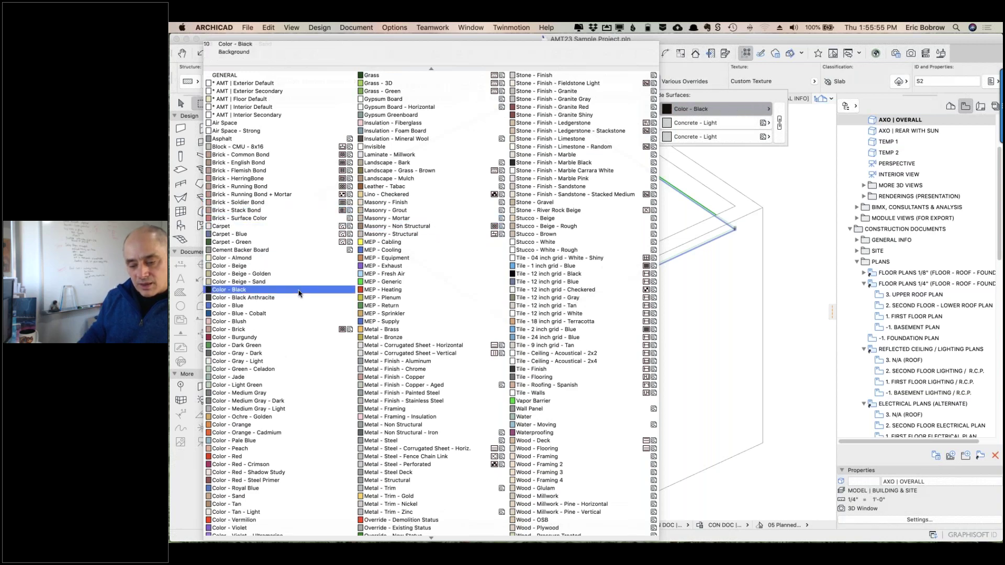
pyautogui.scroll(-8, 300, 290)
pyautogui.scroll(-6, 299, 293)
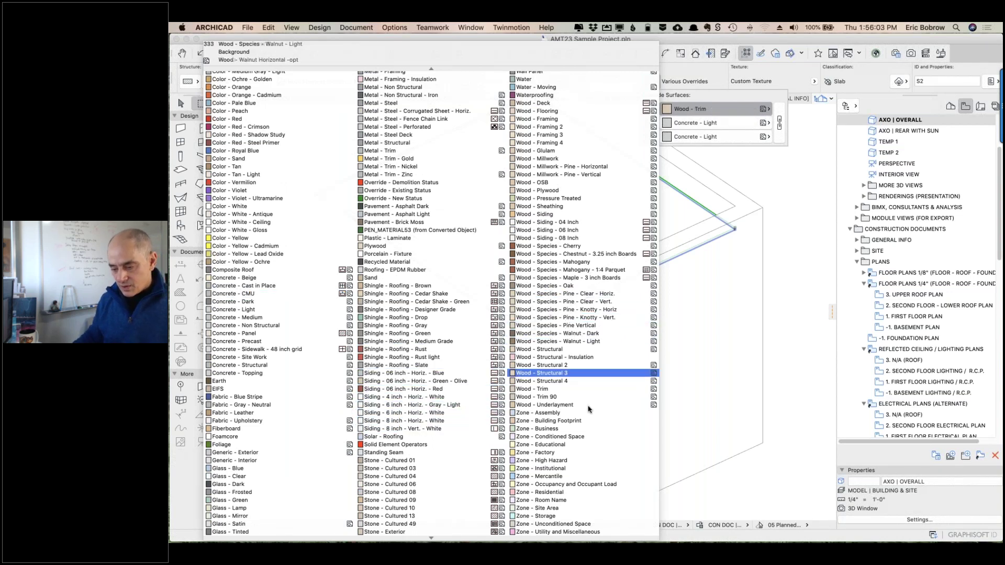
pyautogui.scroll(5, 585, 257)
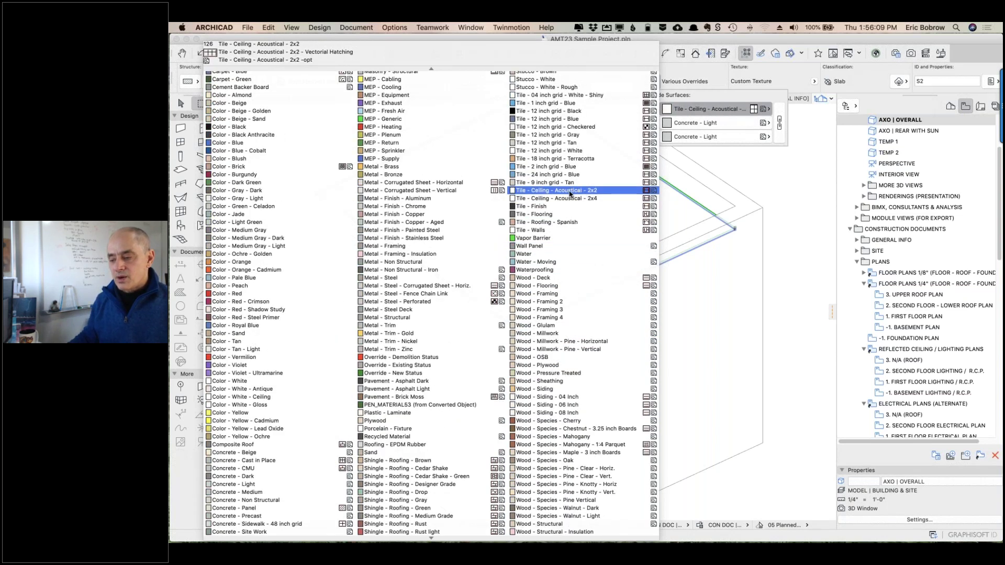
pyautogui.click(570, 193)
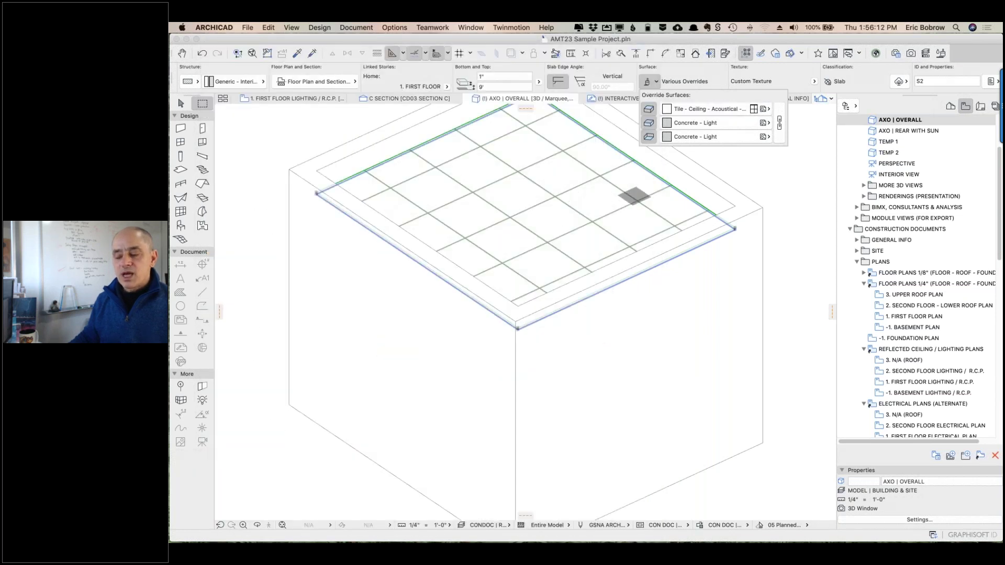
pyautogui.click(296, 150)
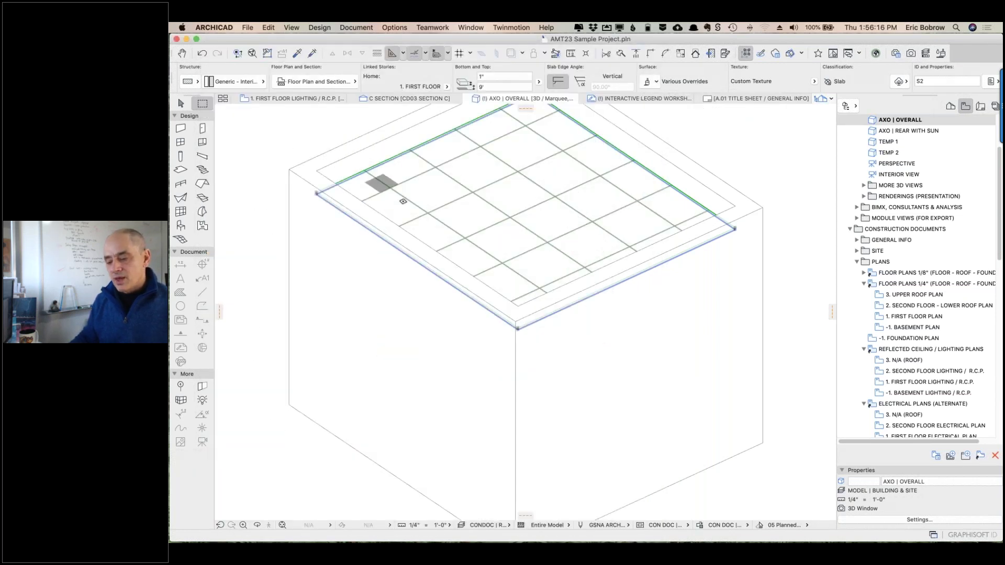
pyautogui.keyDown('shift'); pyautogui.moveTo(287, 242); pyautogui.dragTo(320, 400, button='middle'); pyautogui.keyUp('shift')
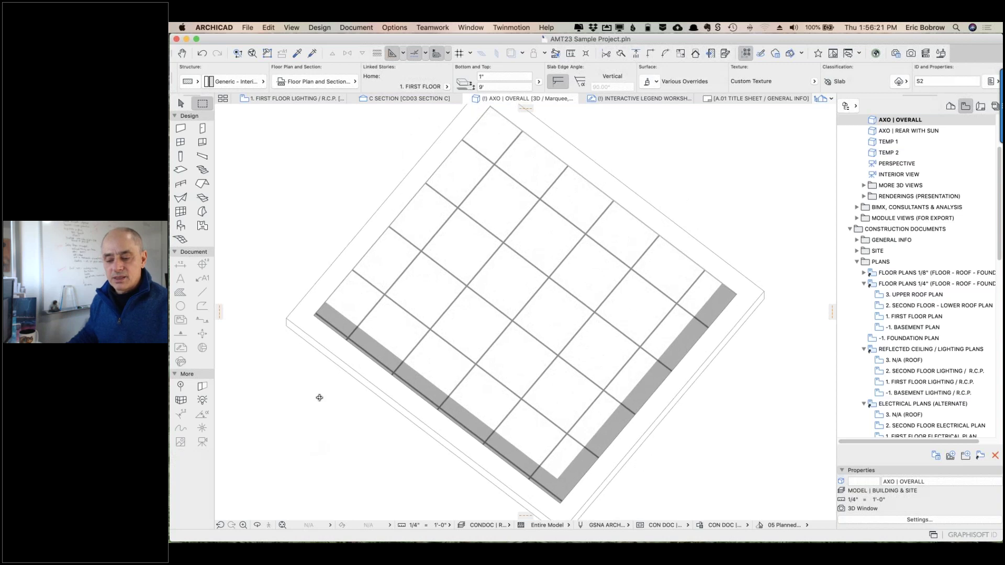
pyautogui.keyDown('shift'); pyautogui.moveTo(276, 239); pyautogui.dragTo(486, 196, button='middle'); pyautogui.keyUp('shift')
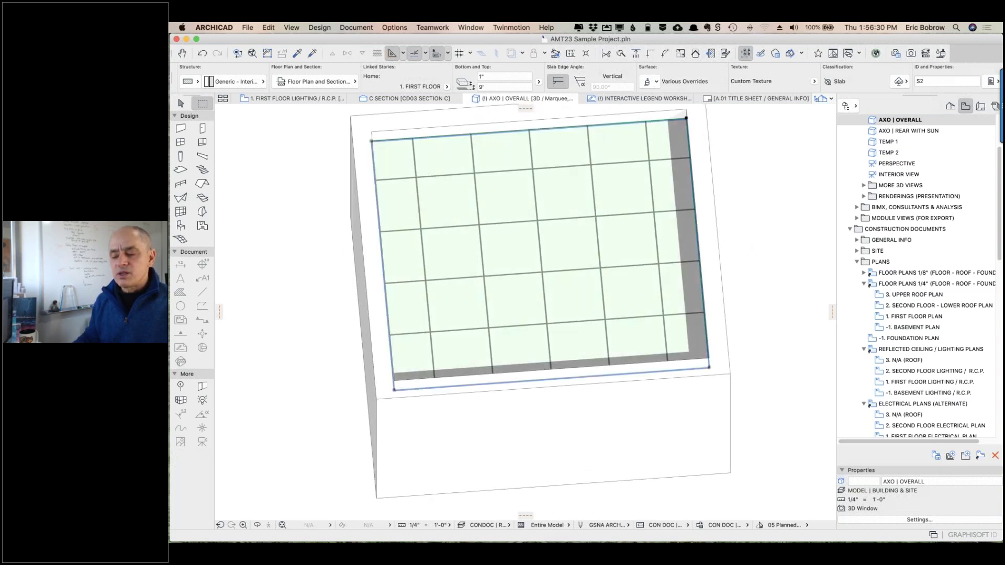
pyautogui.keyDown('shift'); pyautogui.moveTo(334, 240); pyautogui.dragTo(331, 213, button='middle'); pyautogui.keyUp('shift')
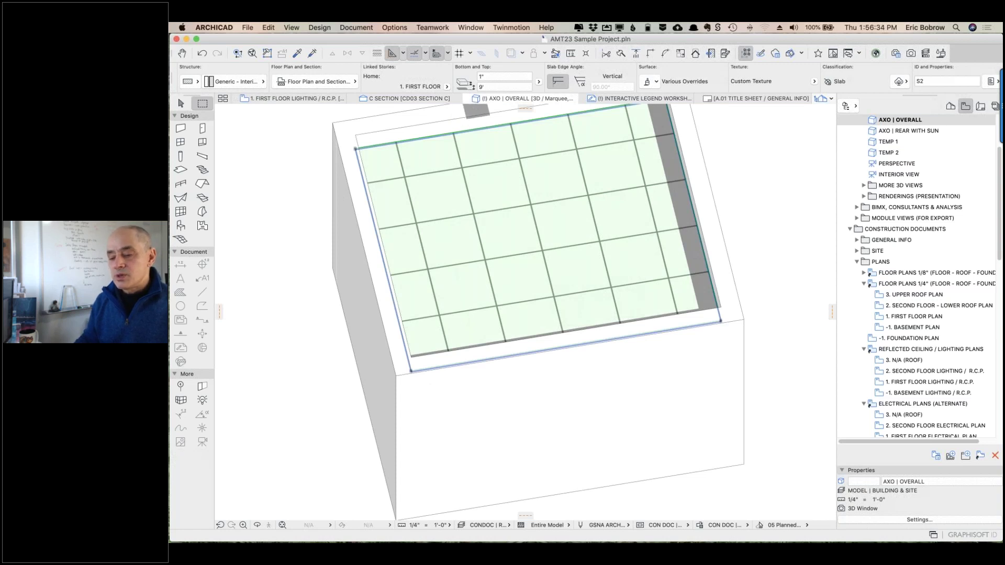
# - Back on the reflected ceiling plan, select the ceiling slab and change its cover fill to Perforated Dots
pyautogui.click(284, 101)
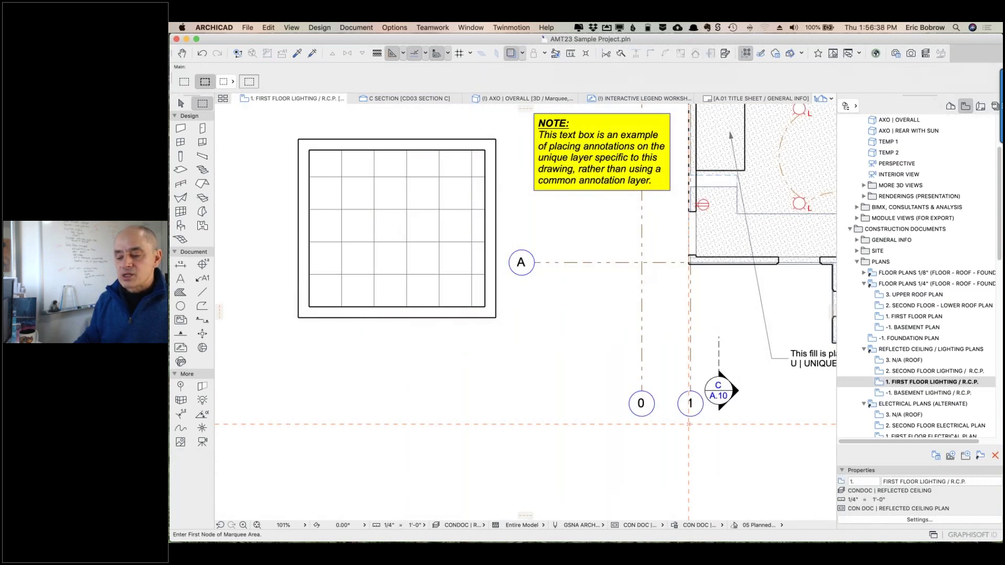
pyautogui.keyDown('shift'); pyautogui.click(403, 150); pyautogui.keyUp('shift')
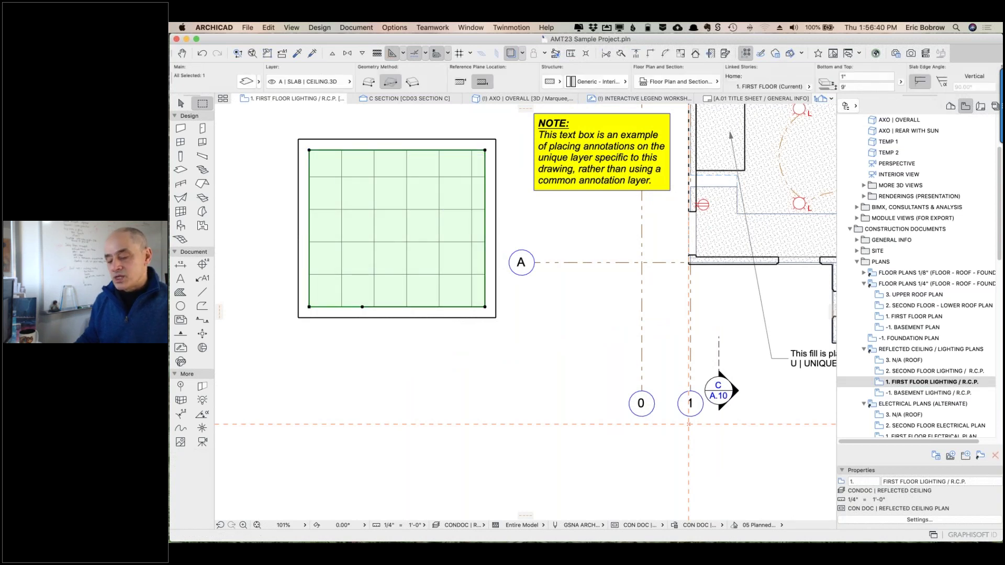
pyautogui.click(696, 83)
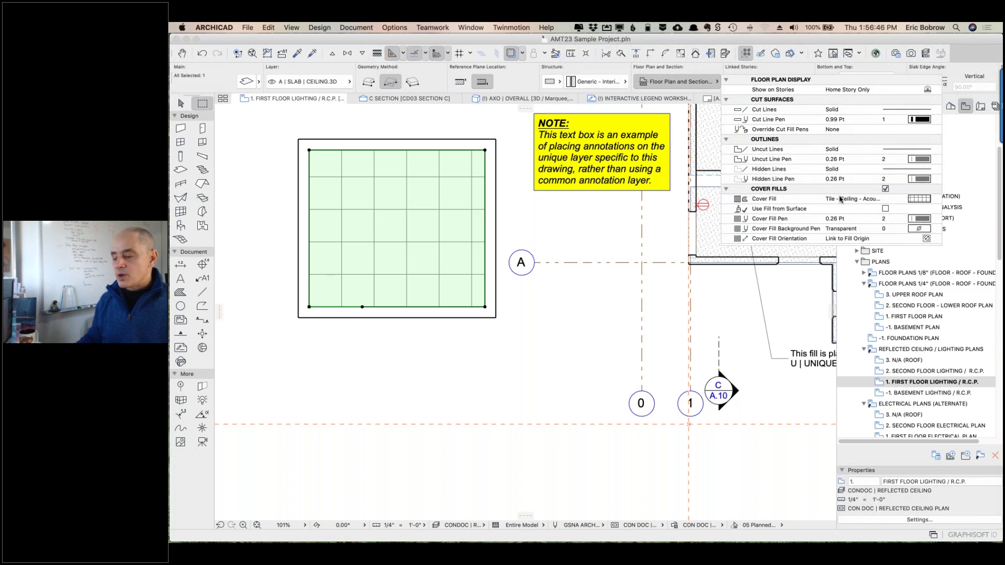
pyautogui.click(928, 200)
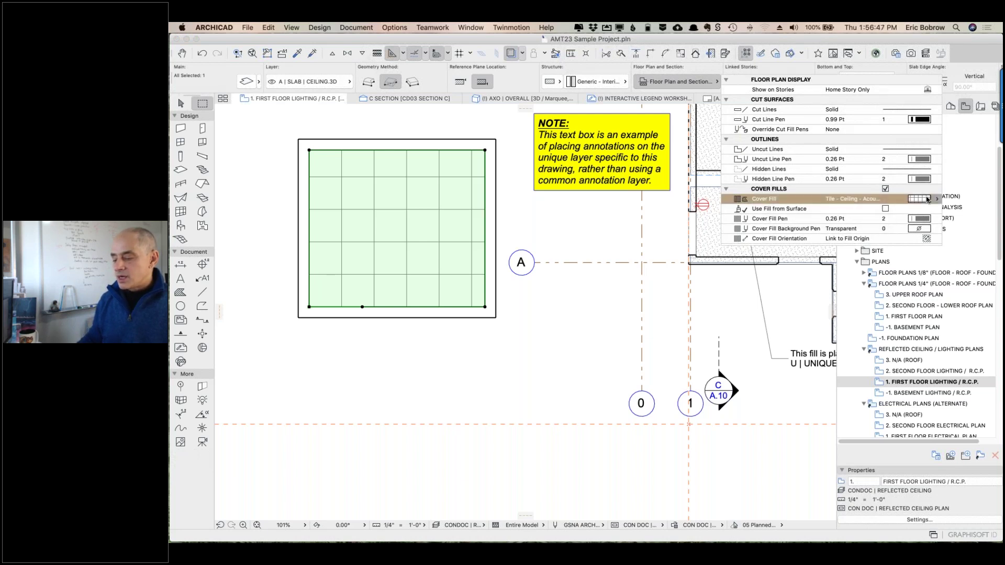
pyautogui.click(892, 198)
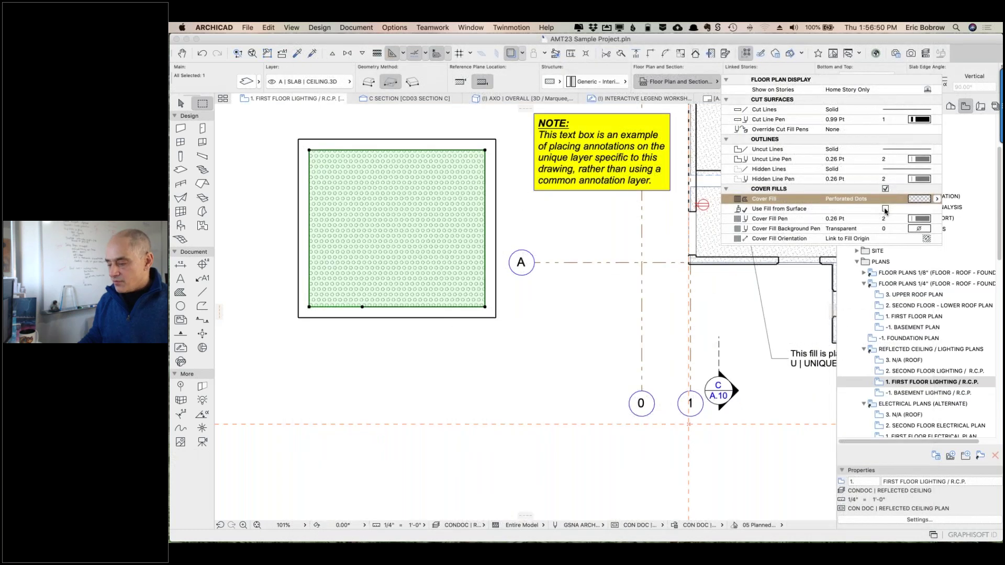
# - Make the ceiling slab's floor plan cover fill use the fill from its surface, and deselect the slab
pyautogui.click(885, 209)
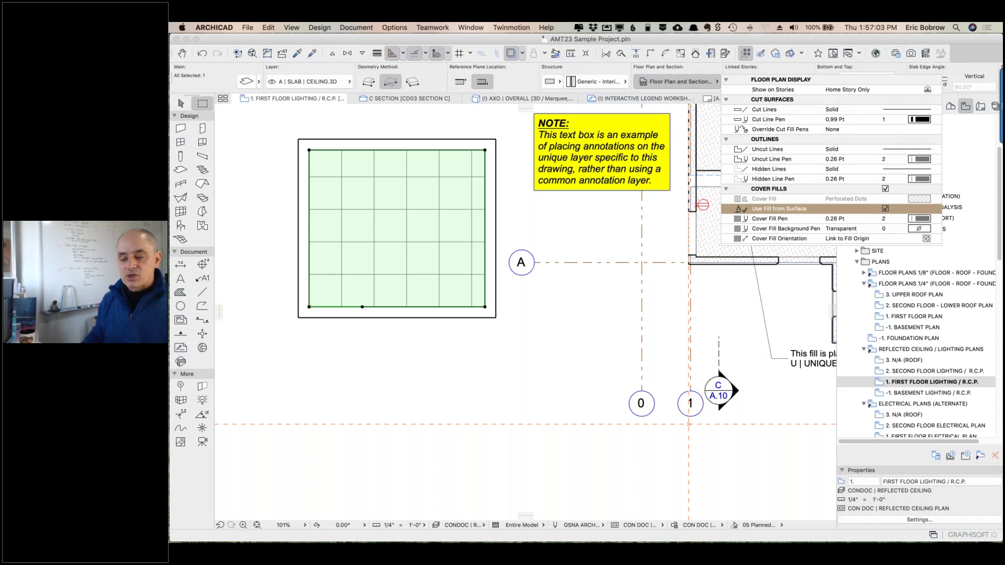
pyautogui.click(309, 306)
pyautogui.press('Escape')
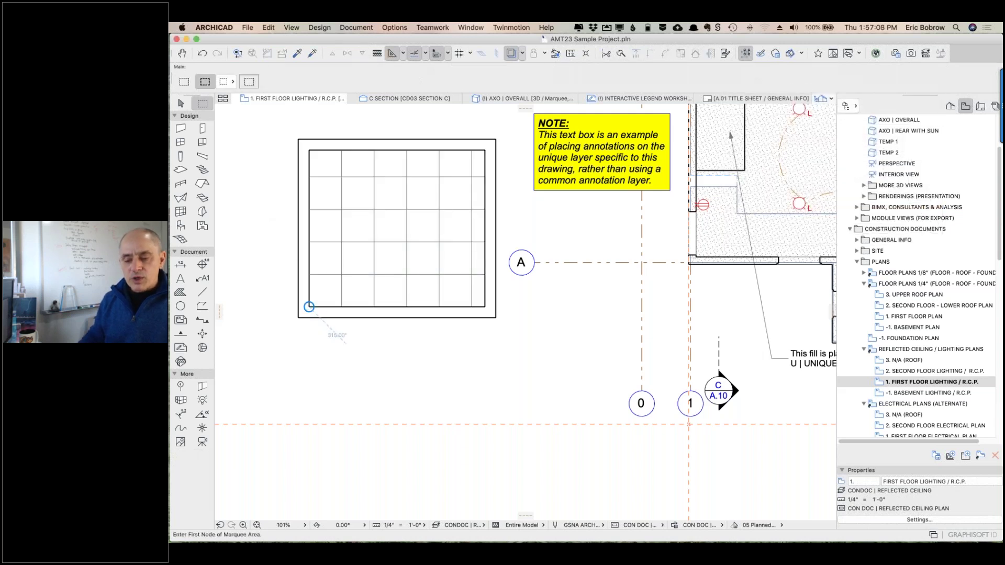
# - Place a 1' x 1' column at the ceiling slab's lower-left corner and move it so it sits fully inside that corner
pyautogui.click(181, 156)
pyautogui.click(309, 306)
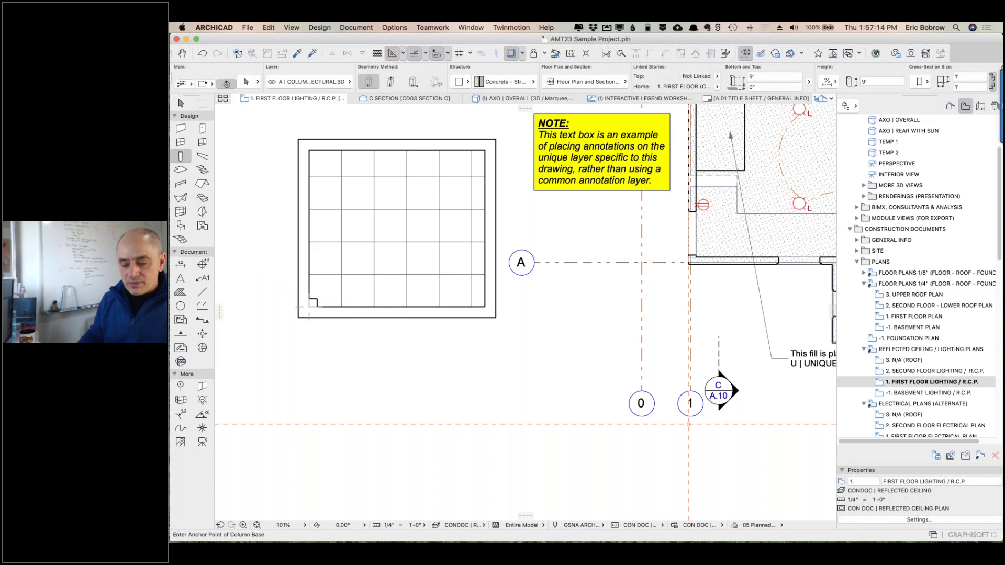
pyautogui.keyDown('shift'); pyautogui.click(309, 307); pyautogui.keyUp('shift')
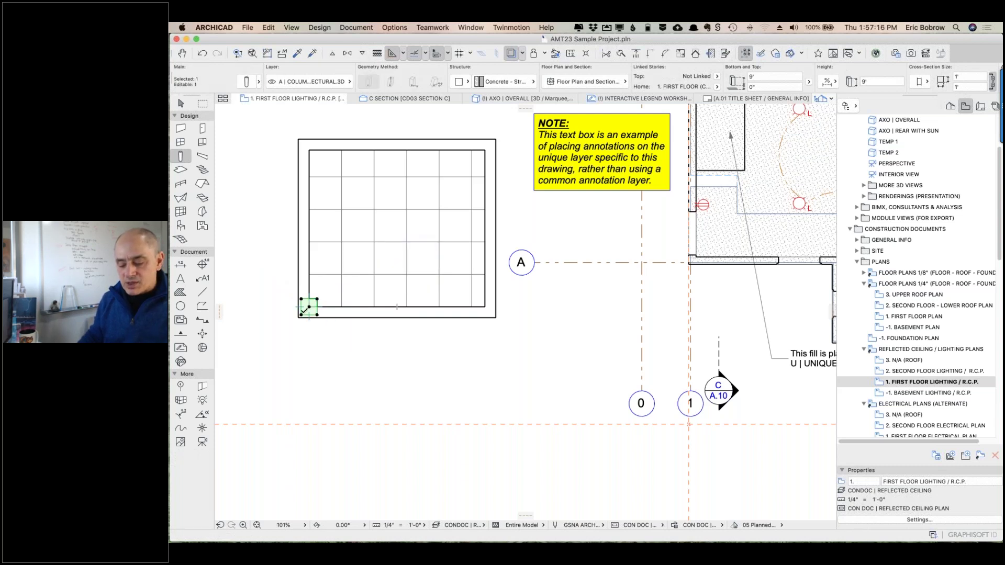
pyautogui.press('super+d')
pyautogui.click(309, 307)
pyautogui.click(317, 299)
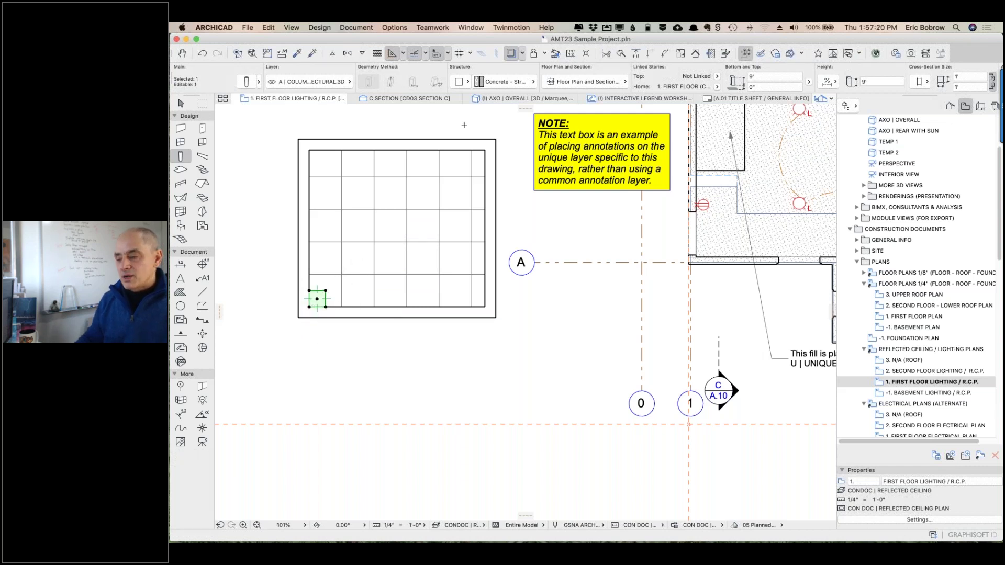
# - Set the top of the column to 12' and deselect it
pyautogui.moveTo(768, 78); pyautogui.dragTo(723, 76)
pyautogui.write("12'")
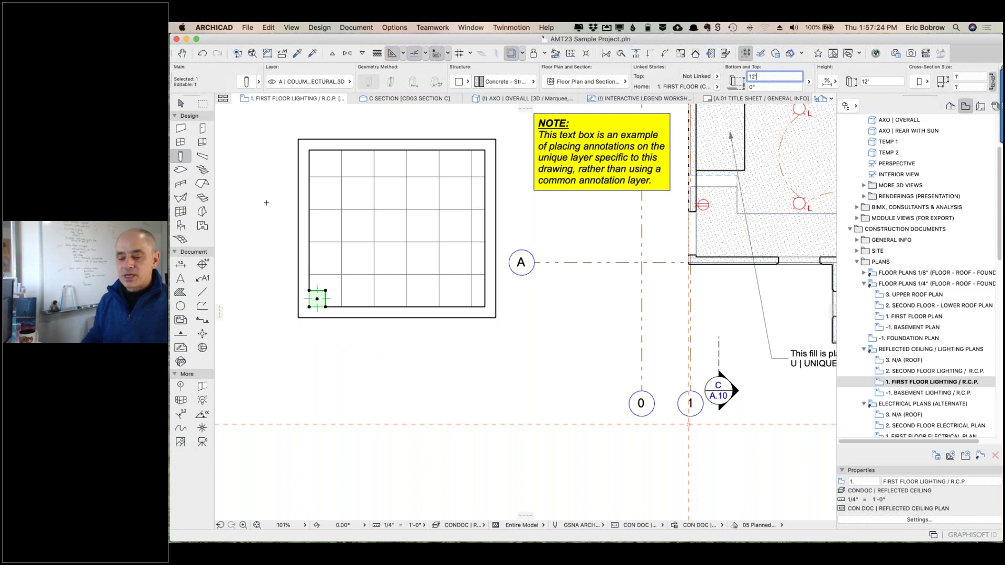
pyautogui.press('Escape')
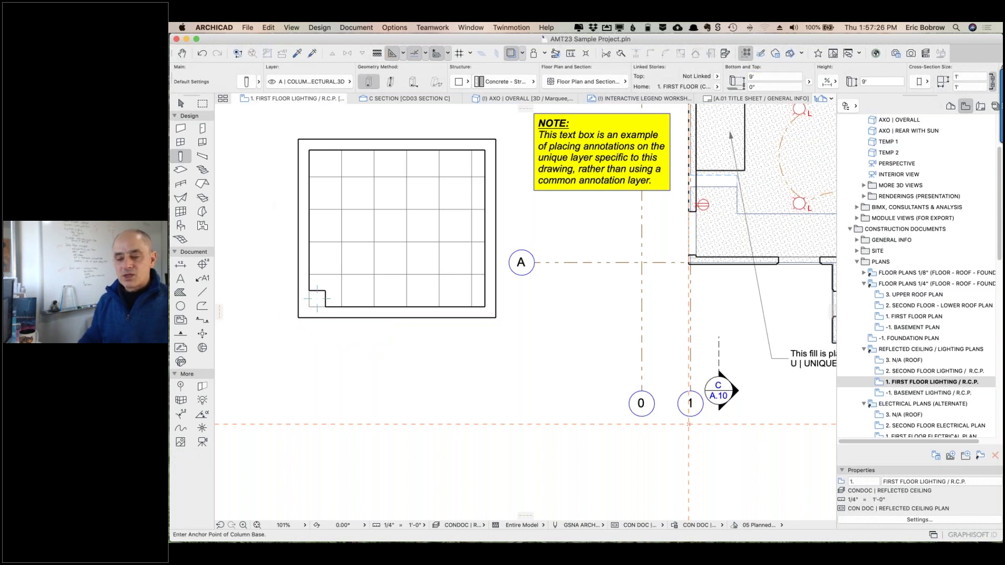
# - Marquee the square room on the plan, show it in 3D and examine the ceiling tiles around the corner column from above
pyautogui.click(179, 104)
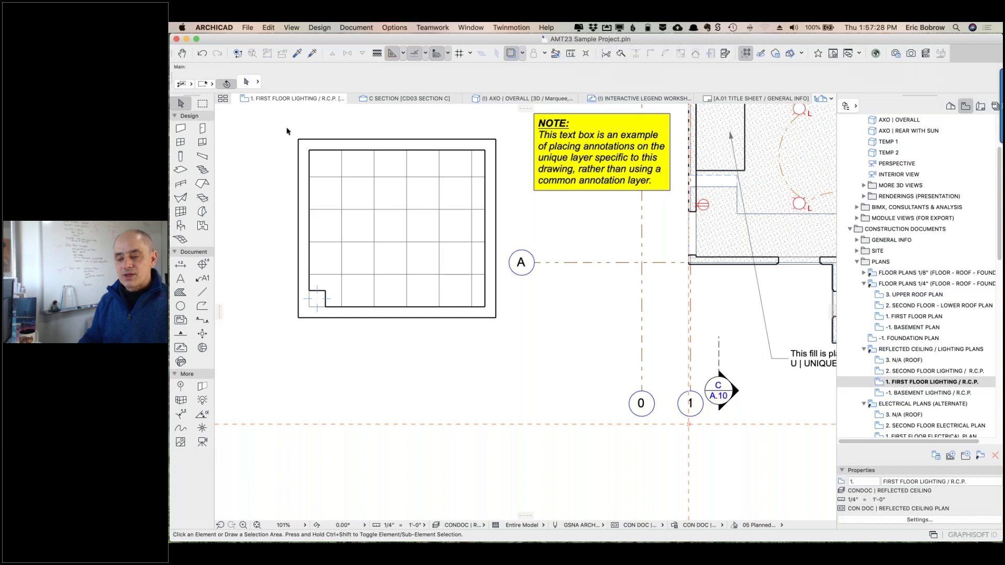
pyautogui.click(203, 104)
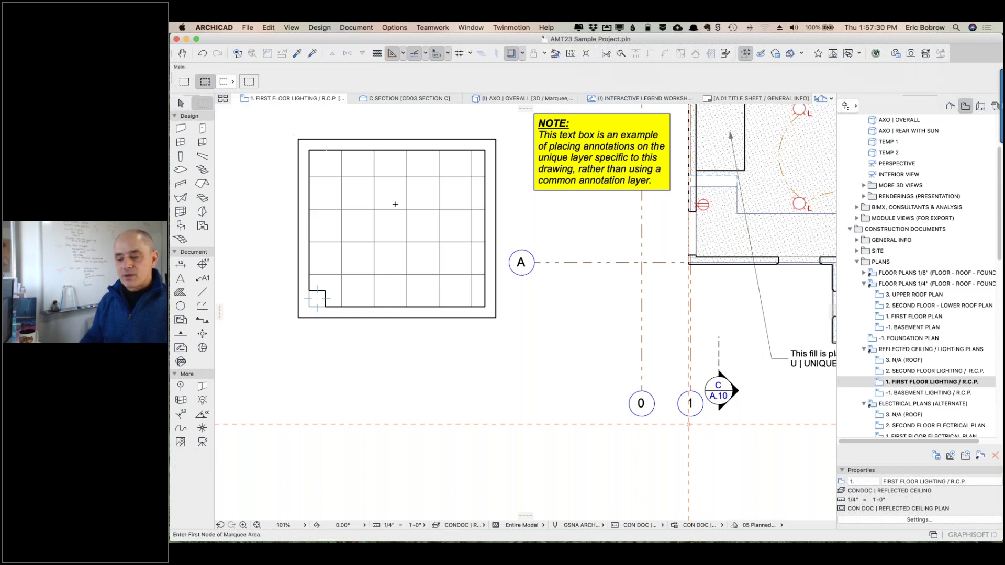
pyautogui.click(294, 132)
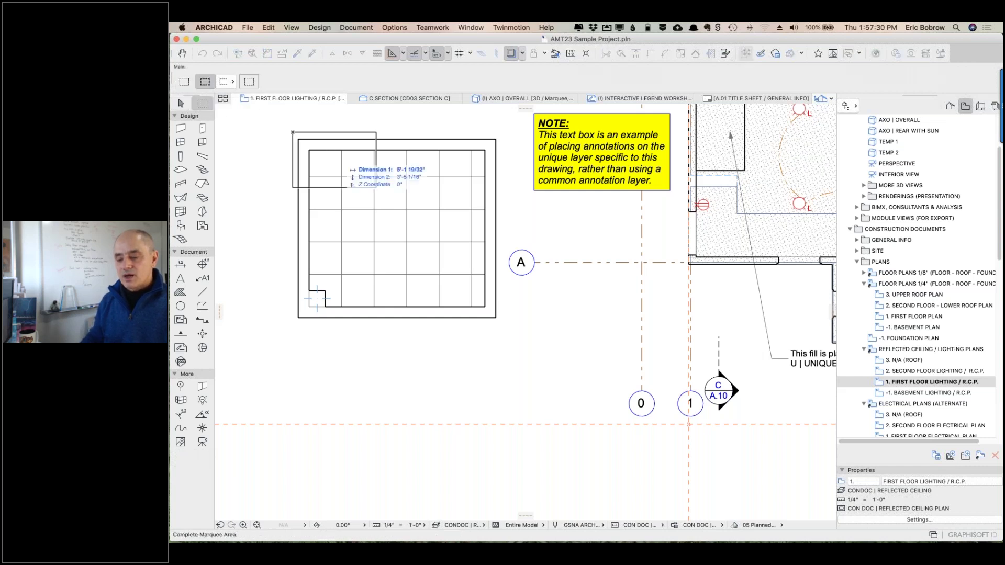
pyautogui.click(507, 326)
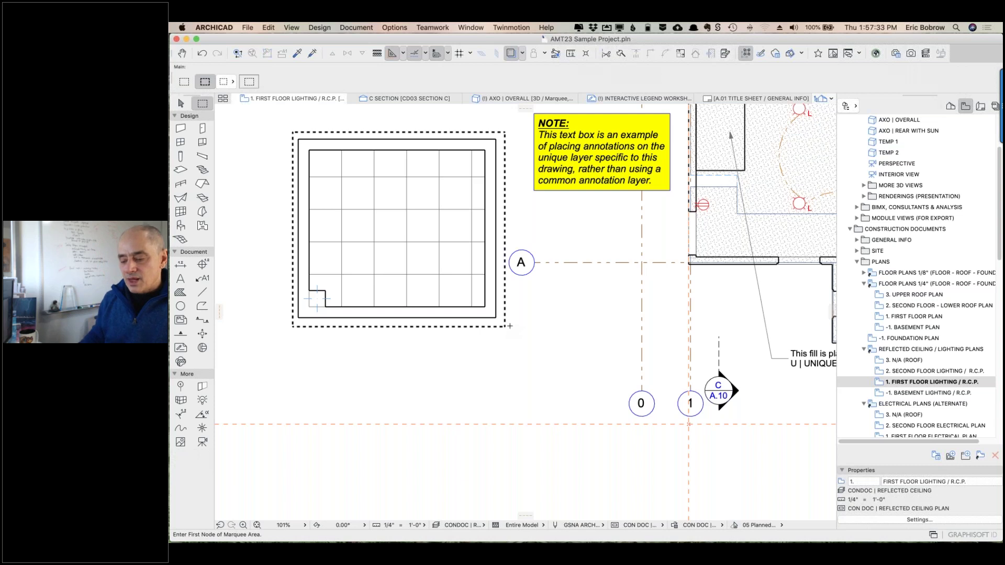
pyautogui.press('F5')
pyautogui.keyDown('shift'); pyautogui.moveTo(723, 309); pyautogui.dragTo(520, 354, button='middle'); pyautogui.keyUp('shift')
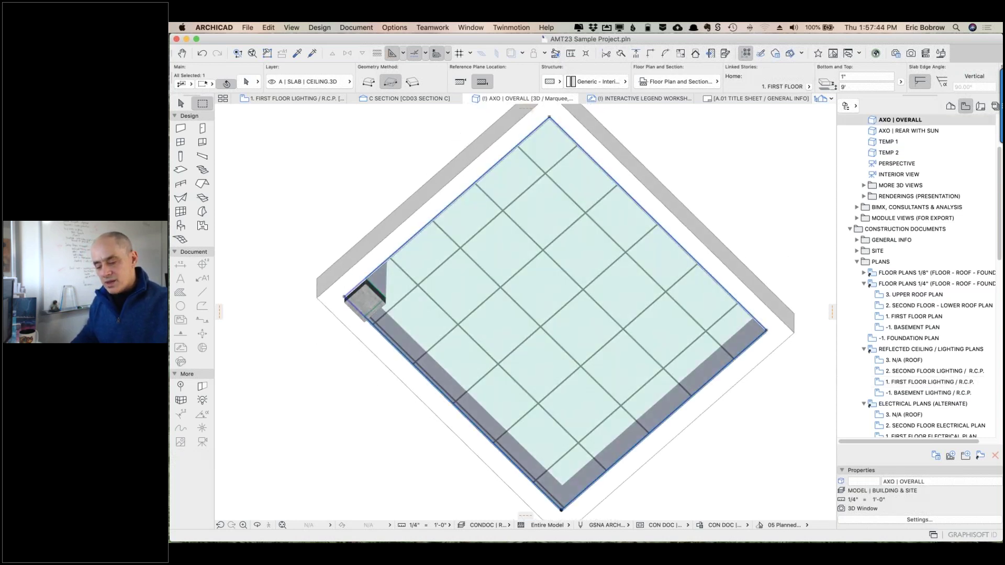
pyautogui.press('Escape')
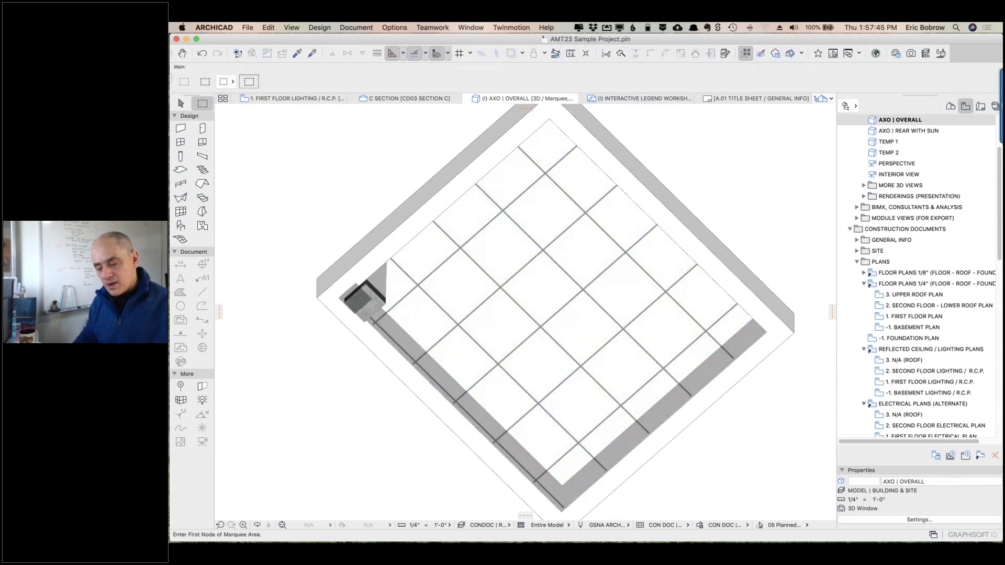
pyautogui.scroll(5, 593, 333)
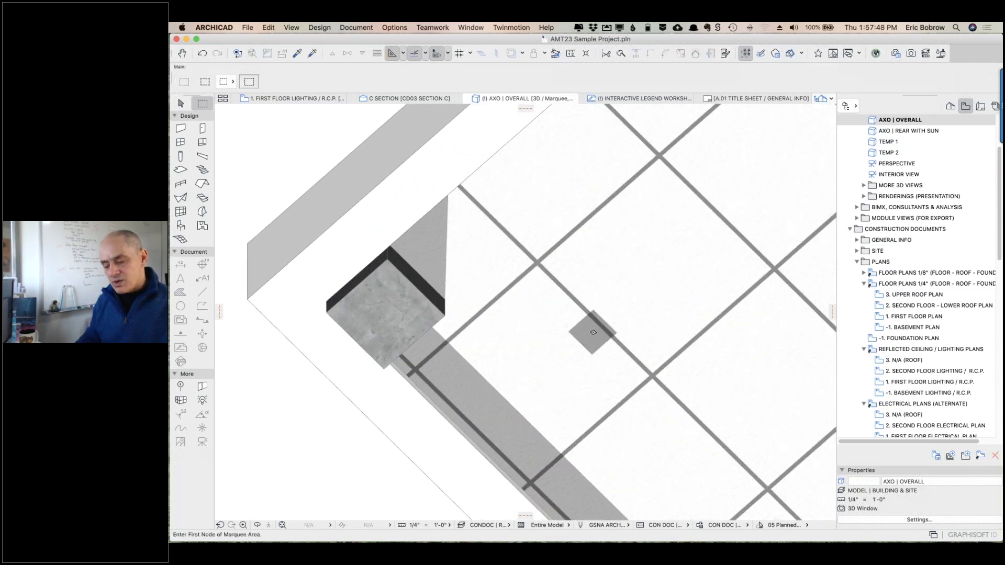
pyautogui.keyDown('shift'); pyautogui.click(532, 354); pyautogui.keyUp('shift')
pyautogui.keyDown('shift'); pyautogui.moveTo(533, 354); pyautogui.dragTo(597, 335, button='middle'); pyautogui.keyUp('shift')
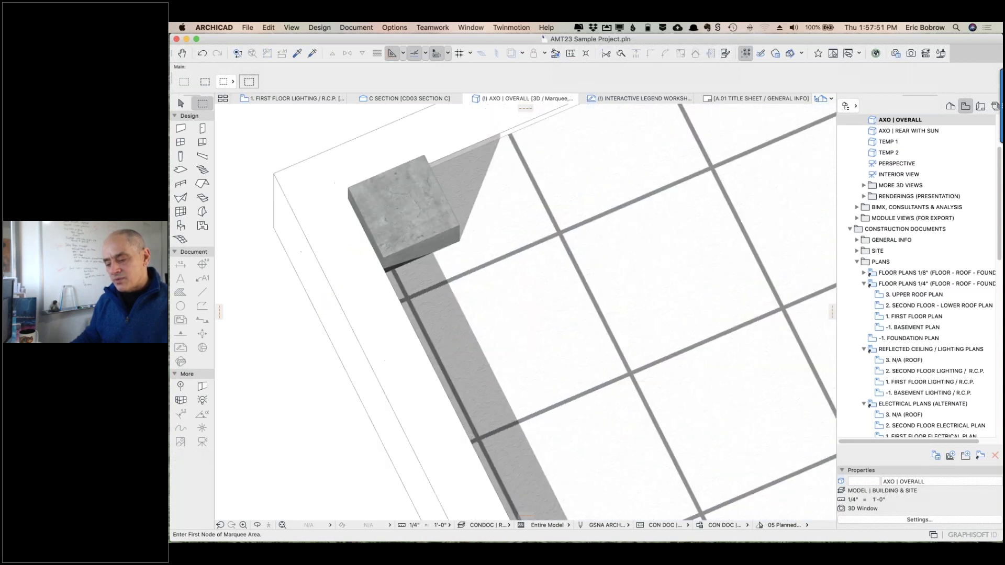
# - Set the ceiling slab's 3D texture origin to the slab corner beside the column and inspect the tile alignment
pyautogui.keyDown('shift'); pyautogui.click(595, 321); pyautogui.keyUp('shift')
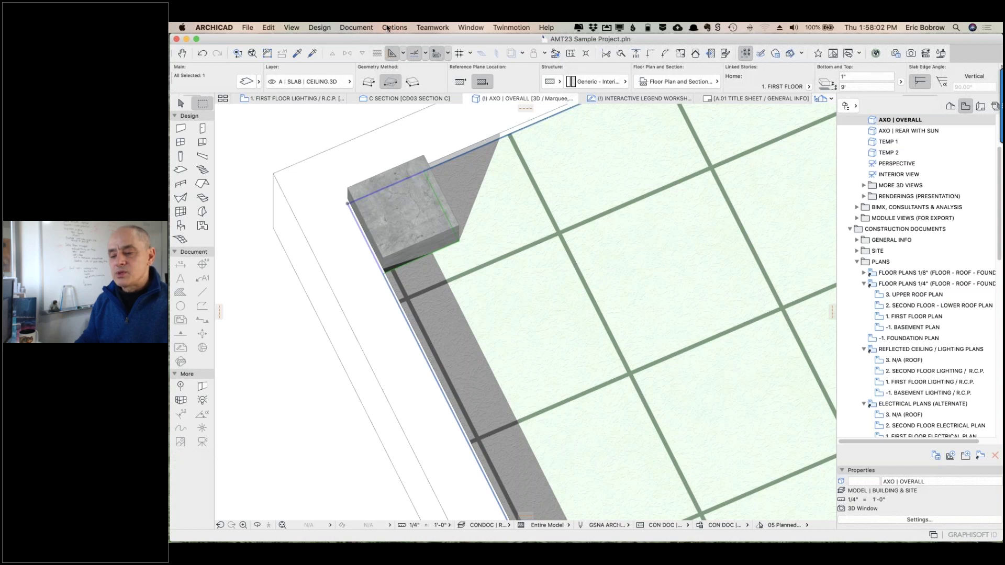
pyautogui.click(356, 28)
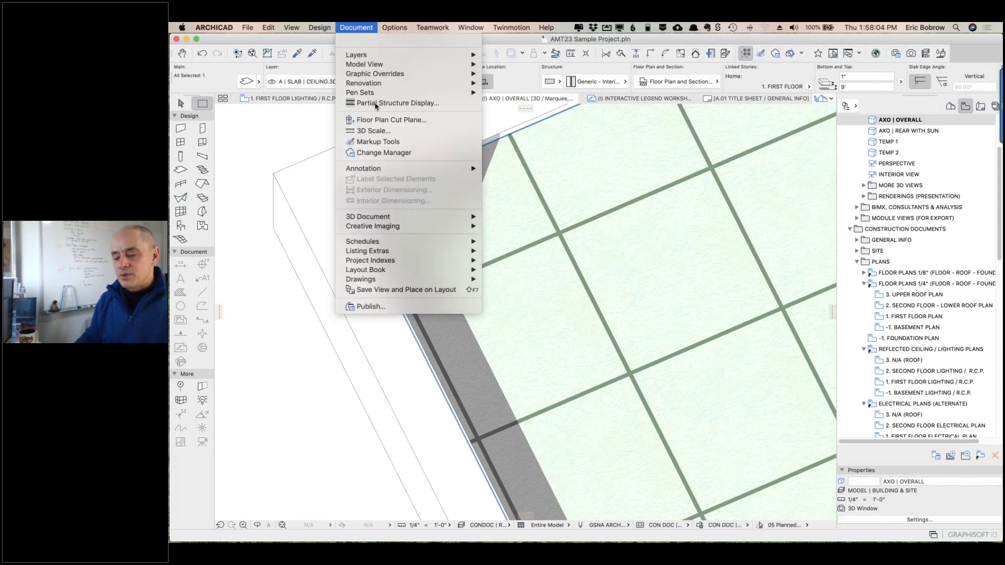
pyautogui.moveTo(373, 231)
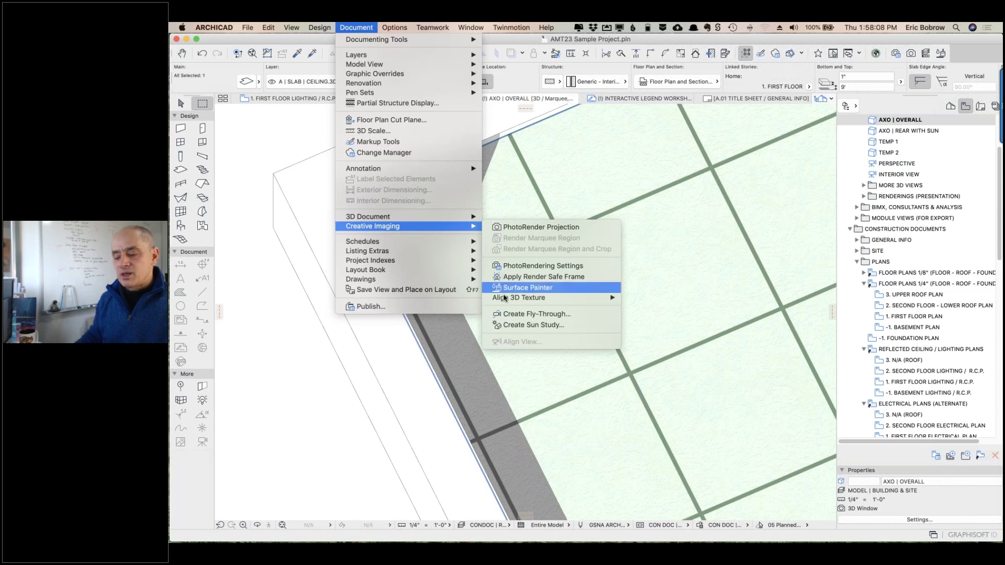
pyautogui.moveTo(504, 298)
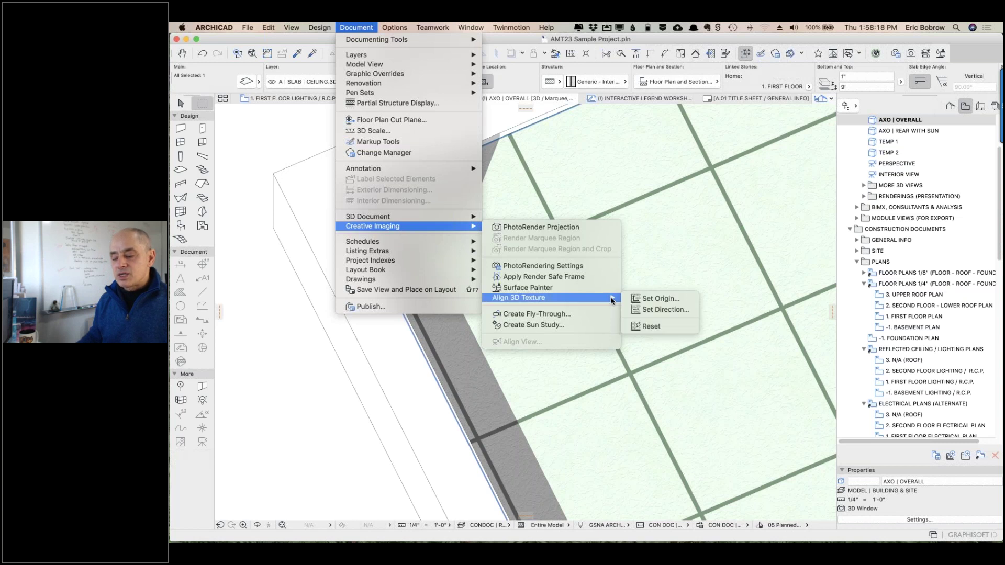
pyautogui.click(646, 300)
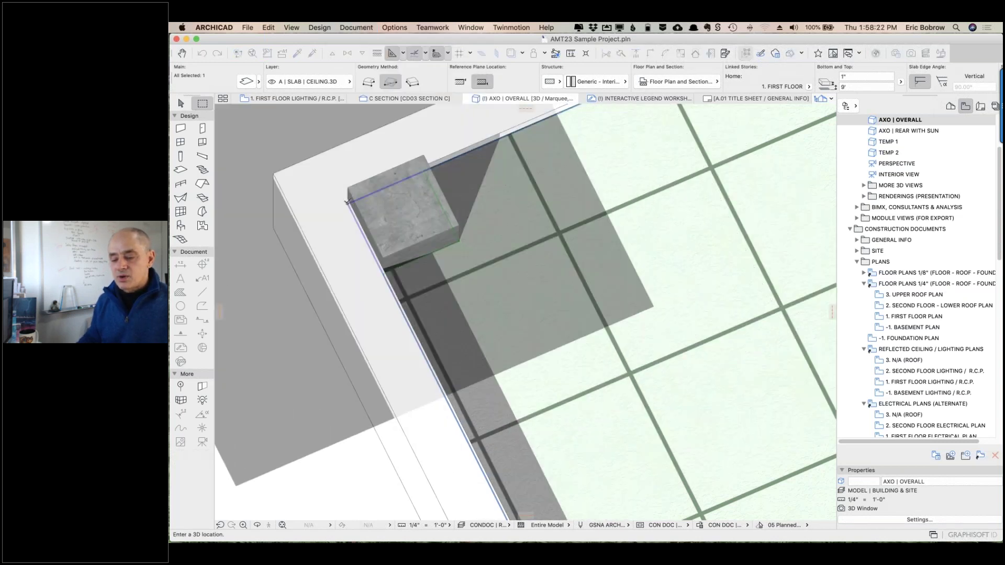
pyautogui.click(346, 202)
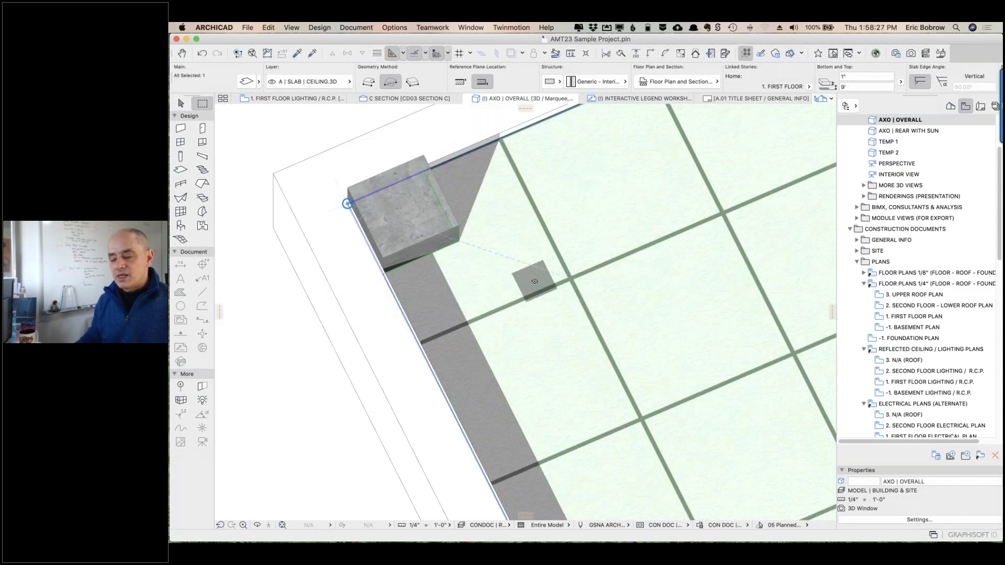
pyautogui.scroll(-5, 532, 280)
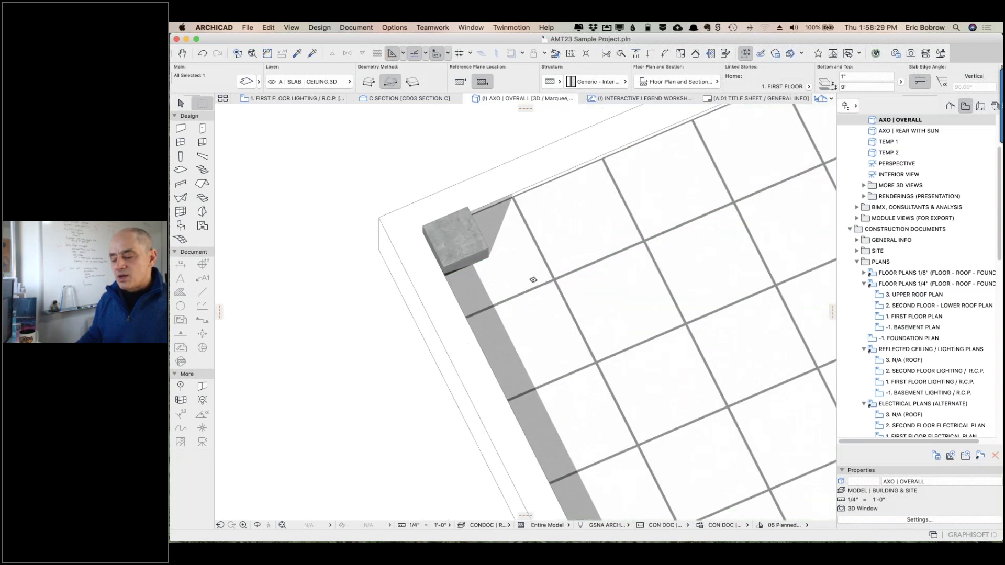
pyautogui.scroll(-2, 532, 279)
pyautogui.keyDown('shift'); pyautogui.moveTo(623, 286); pyautogui.dragTo(774, 246, button='middle'); pyautogui.keyUp('shift')
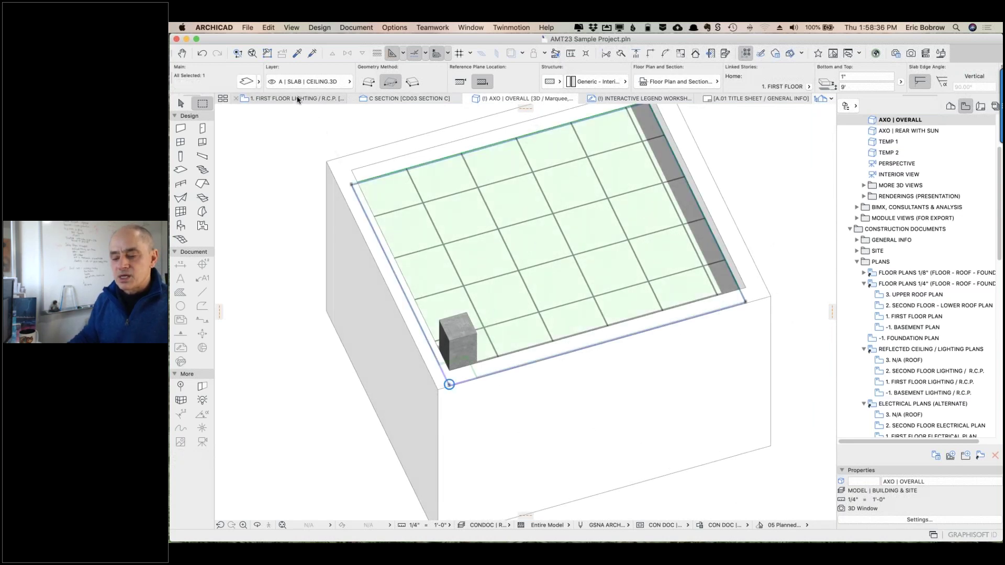
# - Return to the first floor reflected ceiling plan, select the ceiling slab there, and clear the selection
pyautogui.click(300, 100)
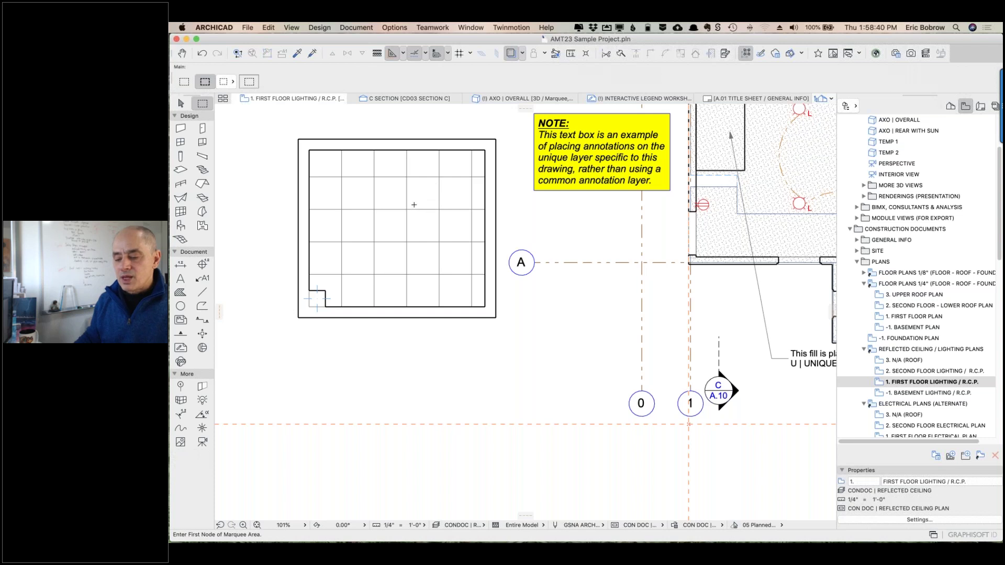
pyautogui.keyDown('shift'); pyautogui.click(418, 188); pyautogui.keyUp('shift')
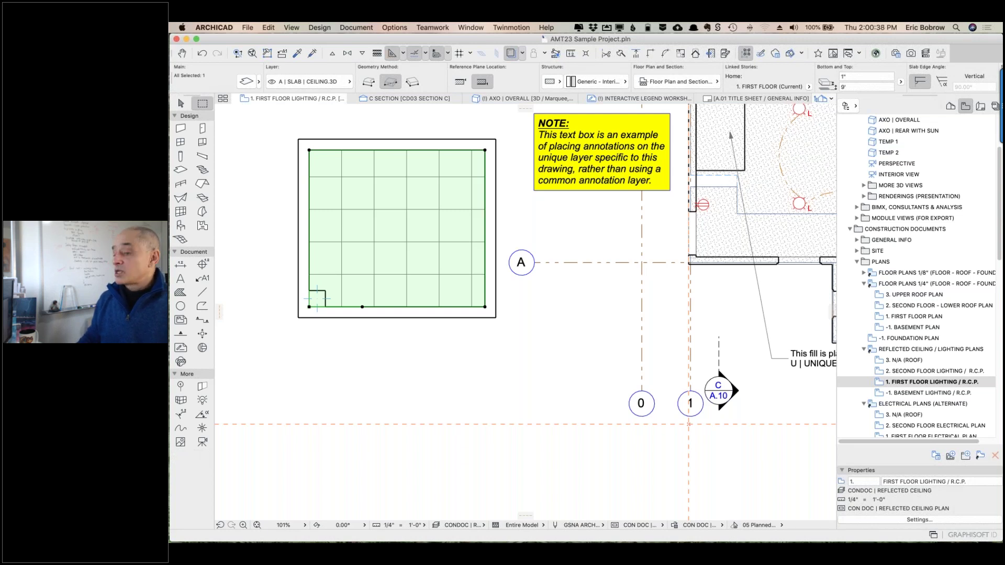
pyautogui.press('Escape')
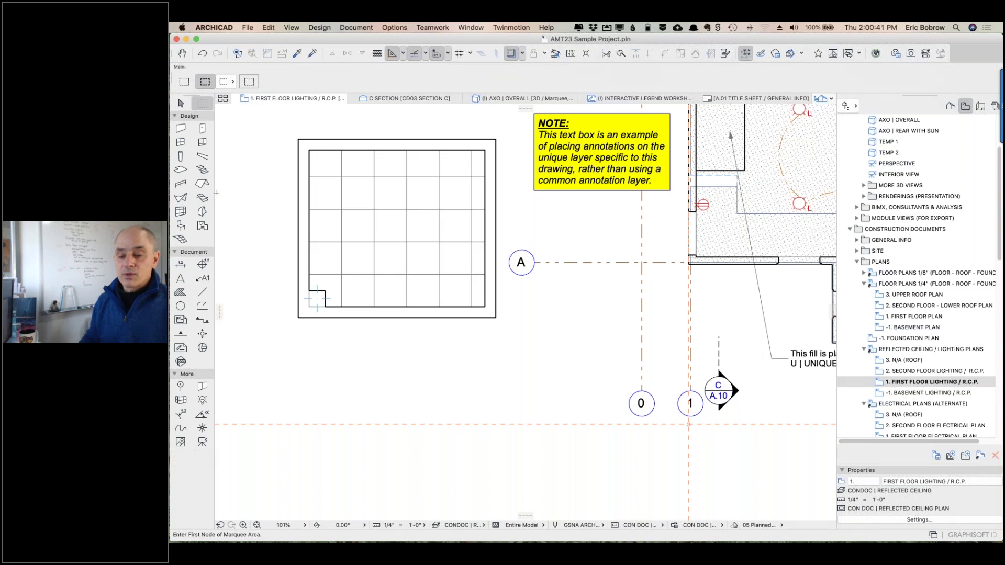
# - Open the Object tool's default settings and browse the 12 30 00 Casework 23 library folder
pyautogui.click(180, 226)
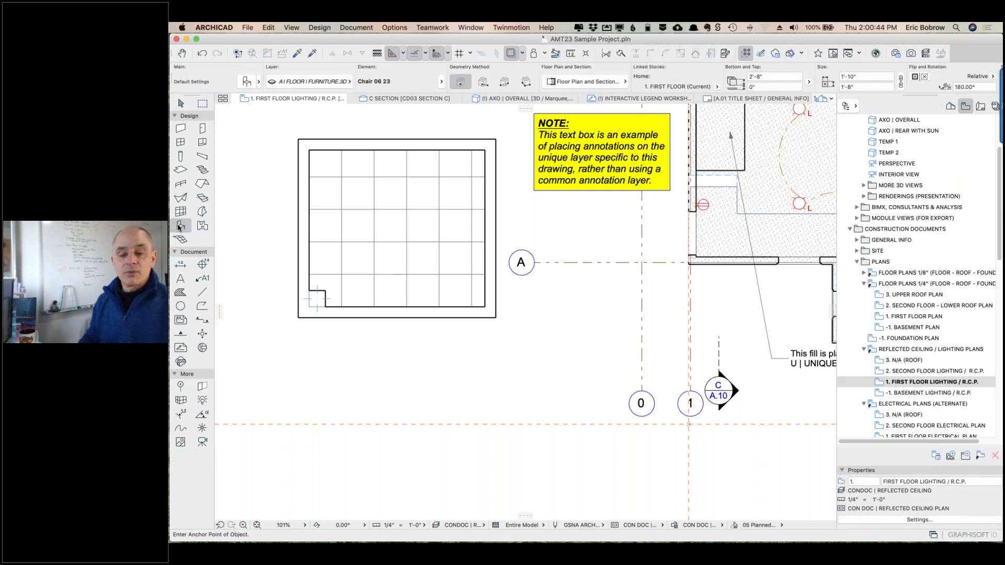
pyautogui.doubleClick(180, 227)
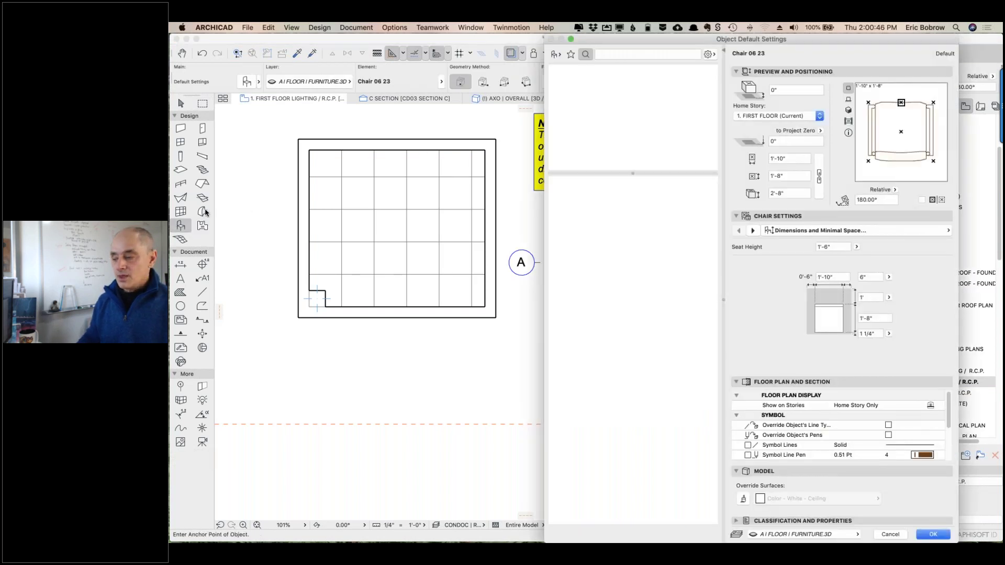
pyautogui.click(557, 55)
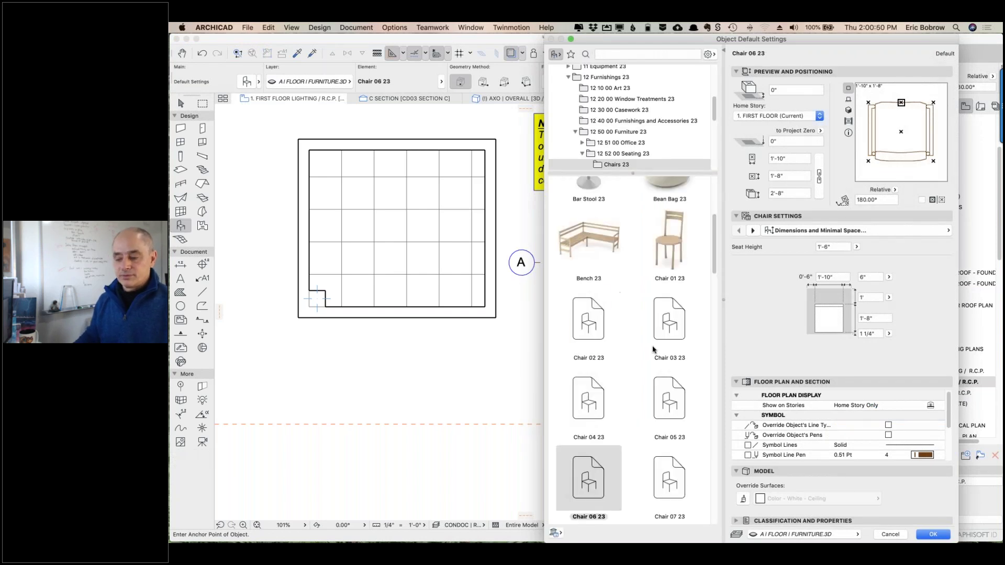
pyautogui.click(636, 101)
pyautogui.click(632, 110)
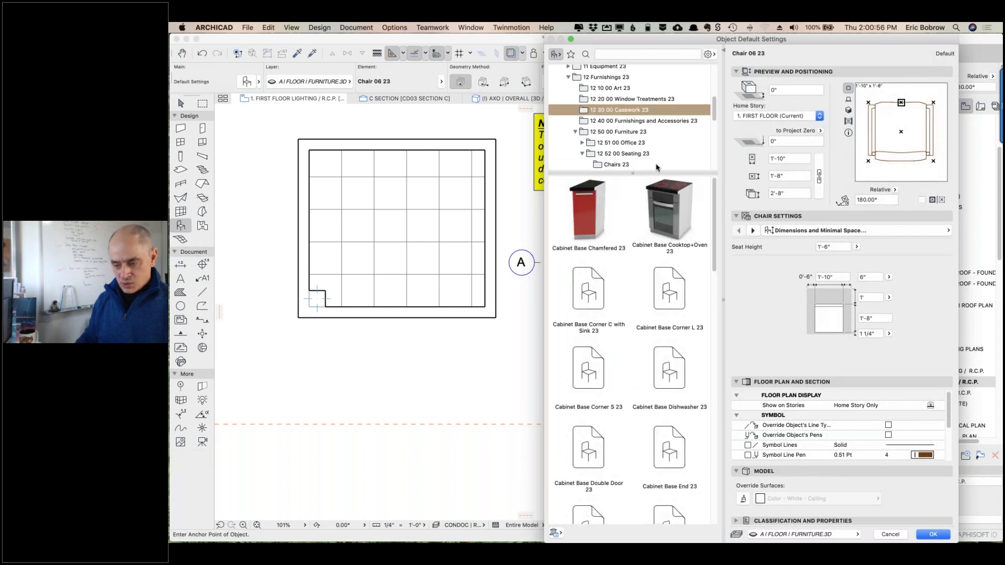
# - Search the object library for "grid" and choose the Grid 23 object
pyautogui.click(618, 54)
pyautogui.write('drid')
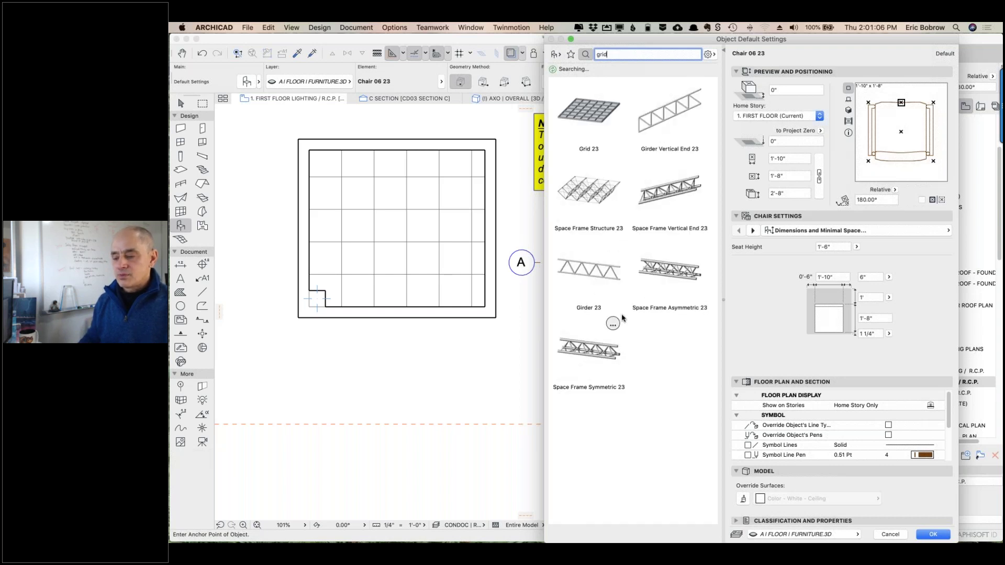
pyautogui.click(594, 116)
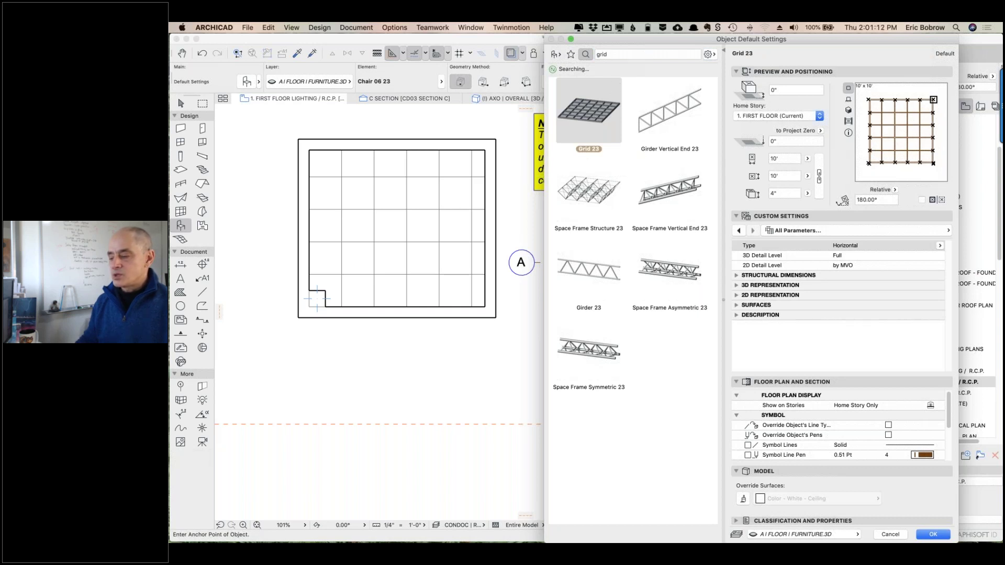
# - Set the first horizontal dimension of the Grid 23 object to 15'
pyautogui.click(778, 159)
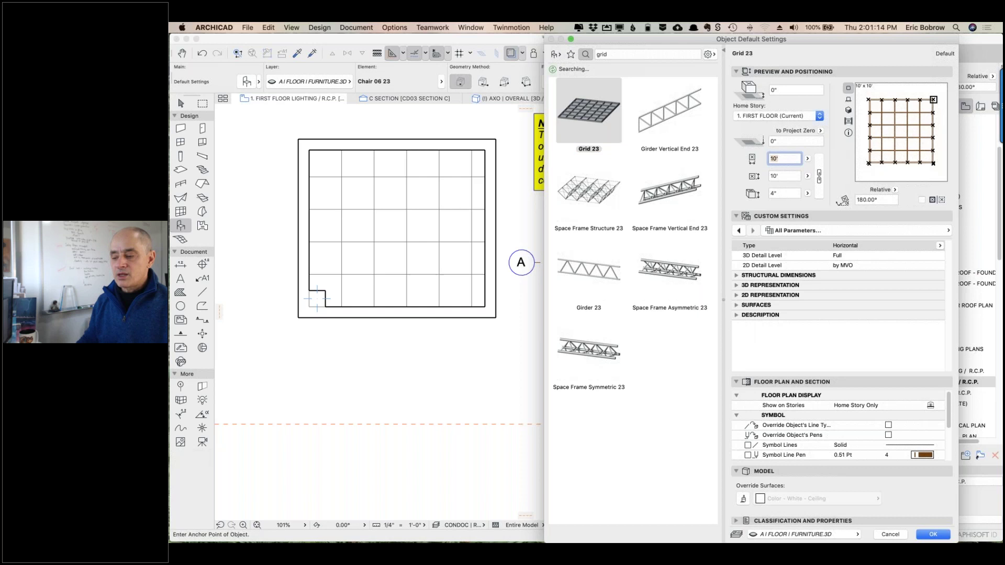
pyautogui.write('15')
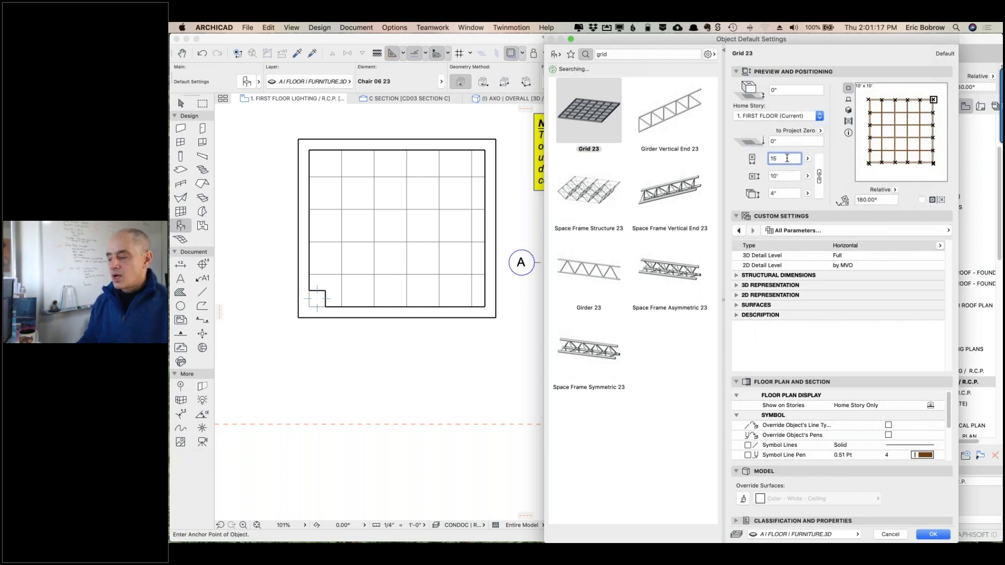
pyautogui.write("'")
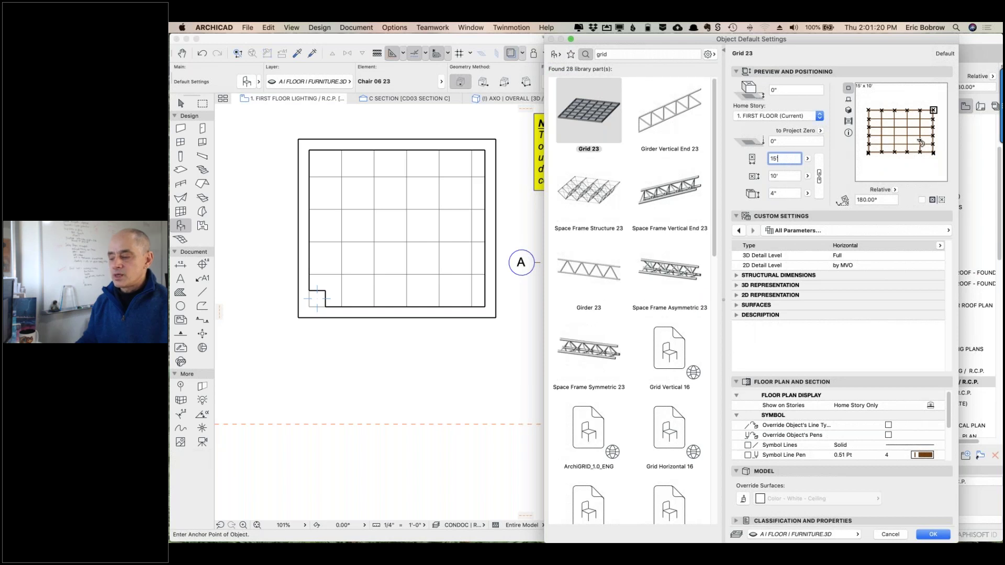
# - Set the Grid 23 object's number of frames in direction "A" to 8 in its structural dimensions
pyautogui.click(737, 276)
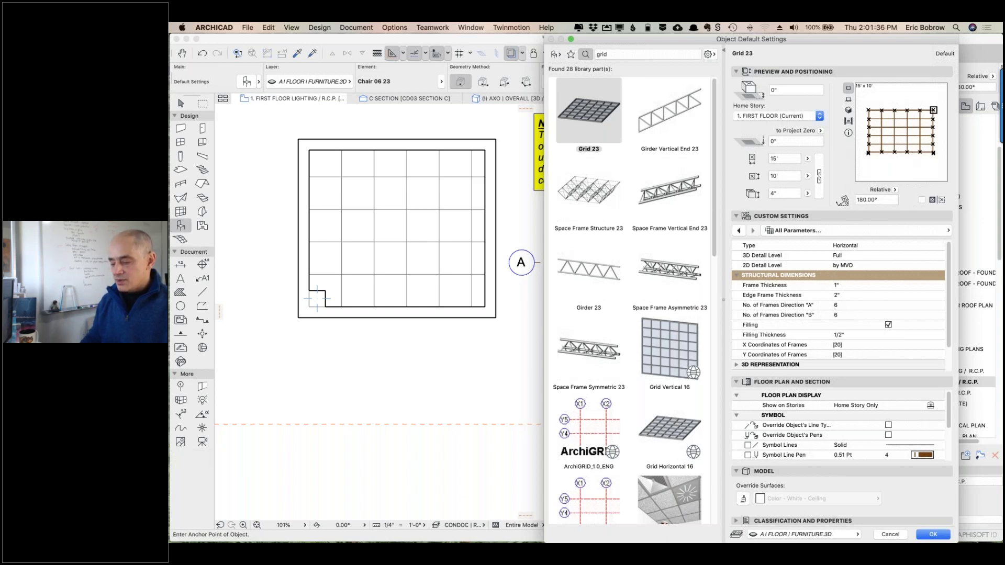
pyautogui.click(839, 306)
pyautogui.write('8')
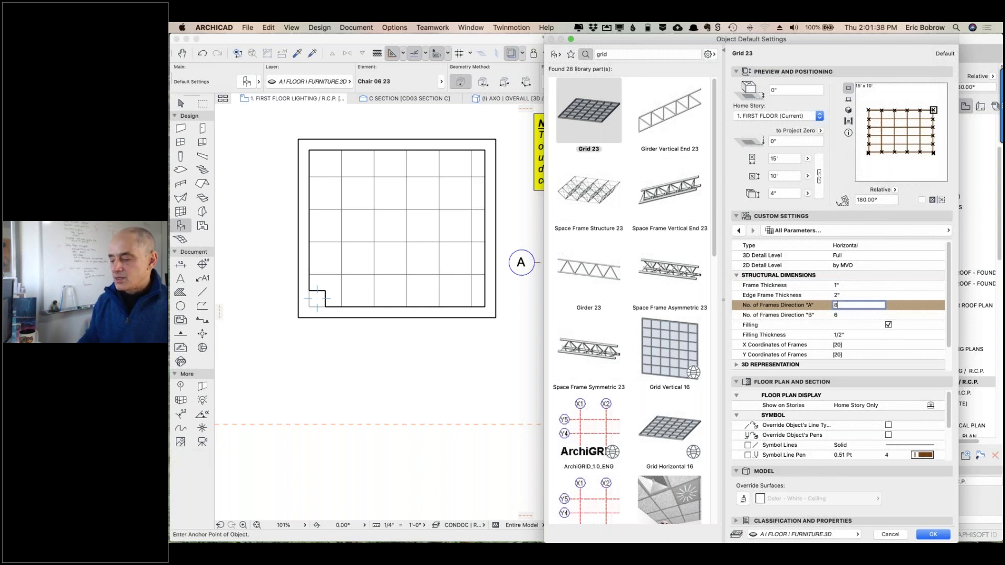
pyautogui.click(822, 304)
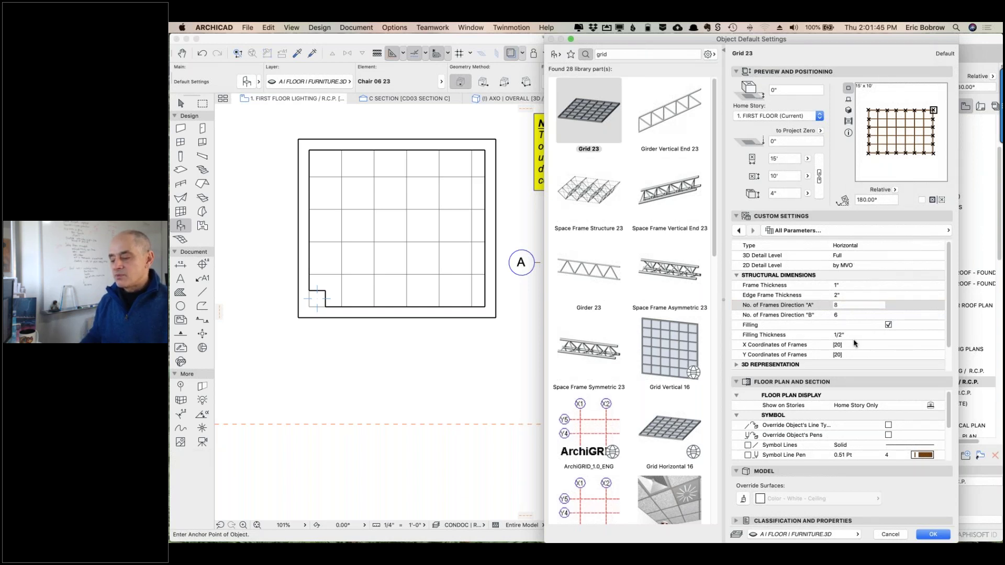
# - Examine the array values for the grid's X Coordinates of Frames, and close the object settings without applying changes
pyautogui.scroll(-1, 854, 344)
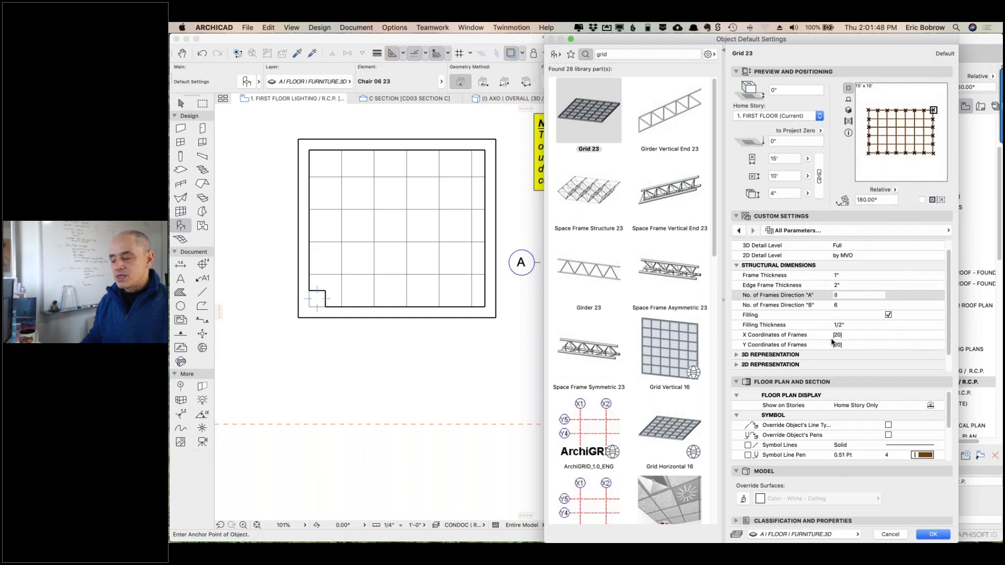
pyautogui.click(938, 336)
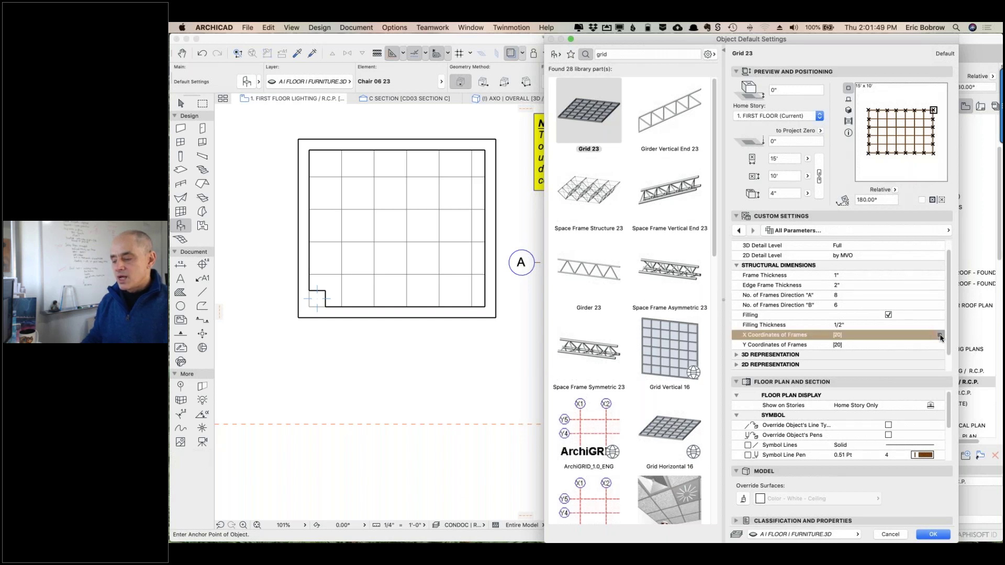
pyautogui.click(940, 336)
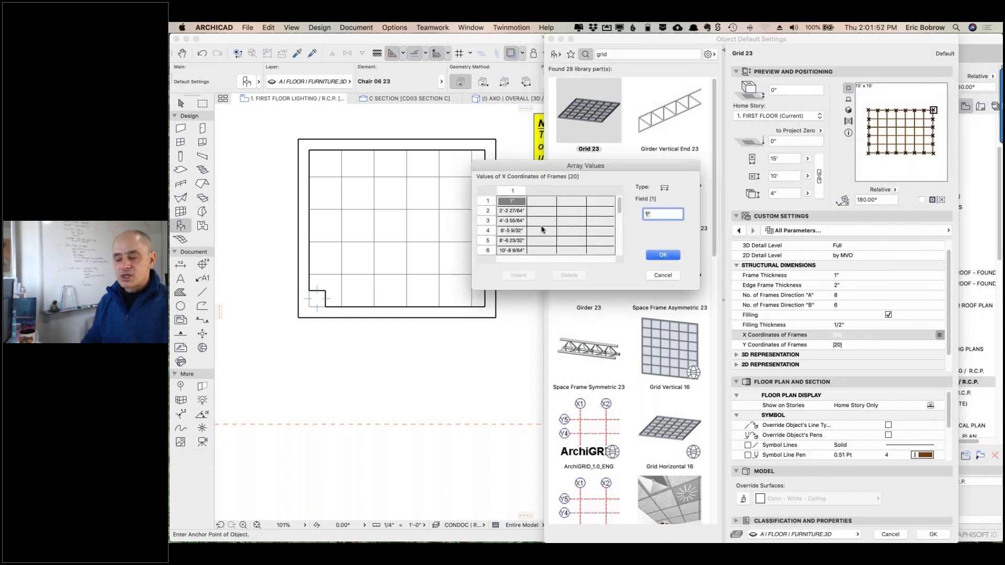
pyautogui.click(662, 275)
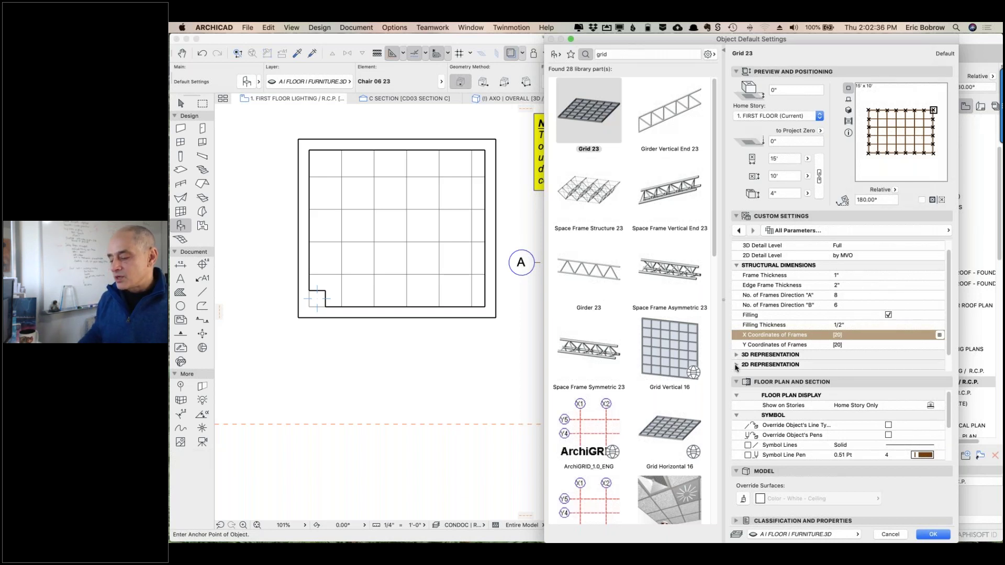
pyautogui.click(889, 534)
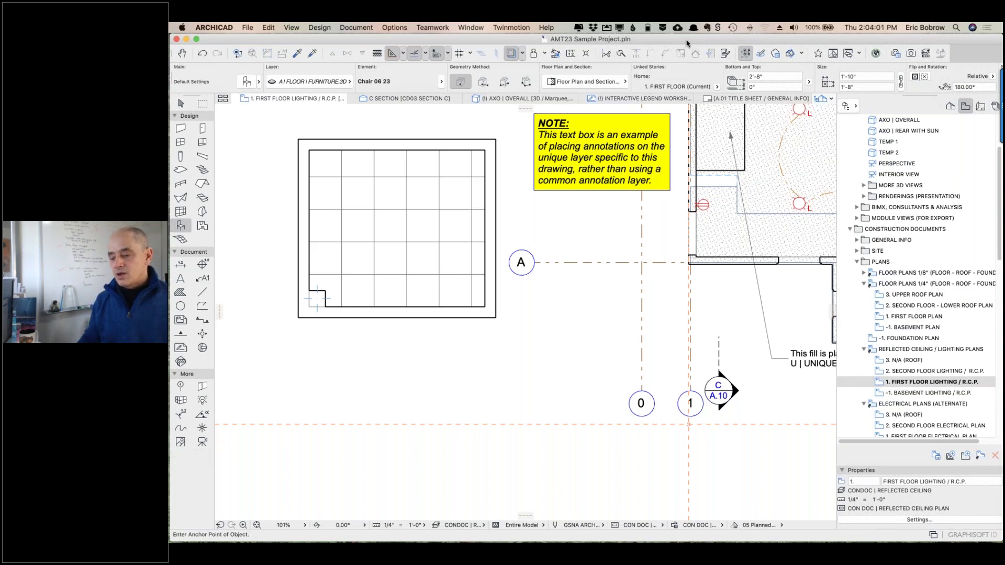
# - Review the A | WALL | EXTERIOR layer's status across the layer combinations in the layer settings, and close them without changes
pyautogui.press('super+l')
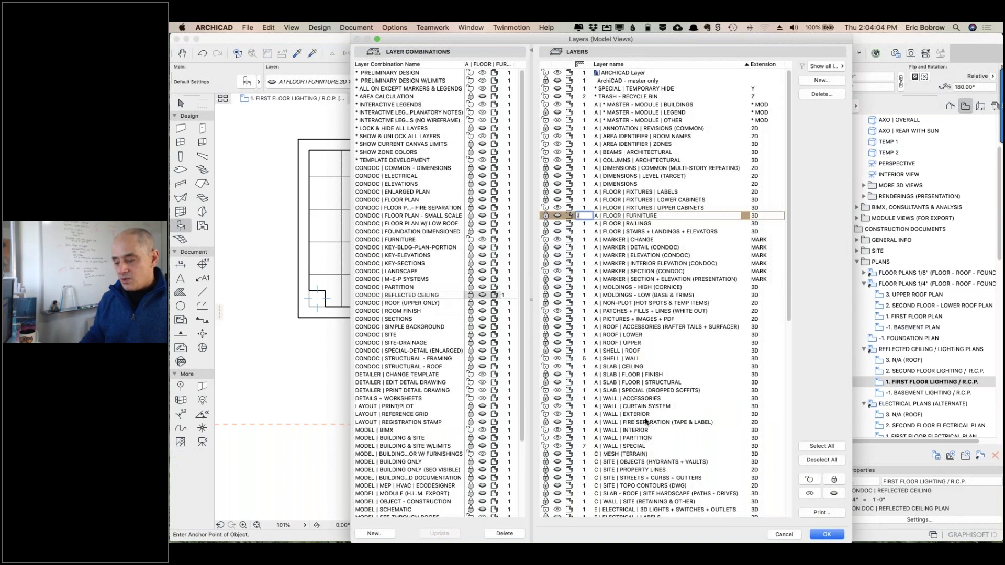
pyautogui.click(642, 415)
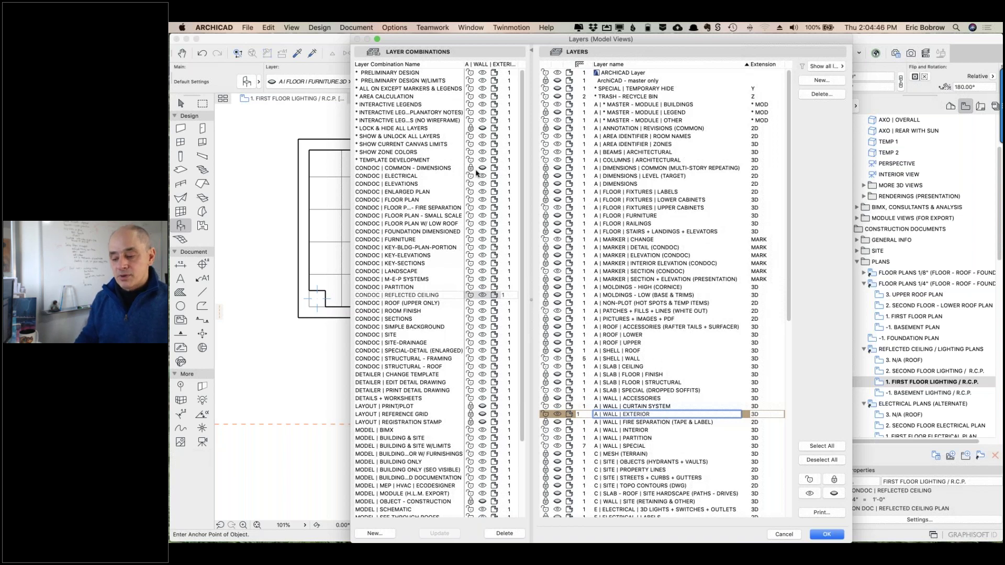
pyautogui.scroll(-1, 447, 309)
pyautogui.scroll(-8, 446, 309)
pyautogui.scroll(9, 490, 450)
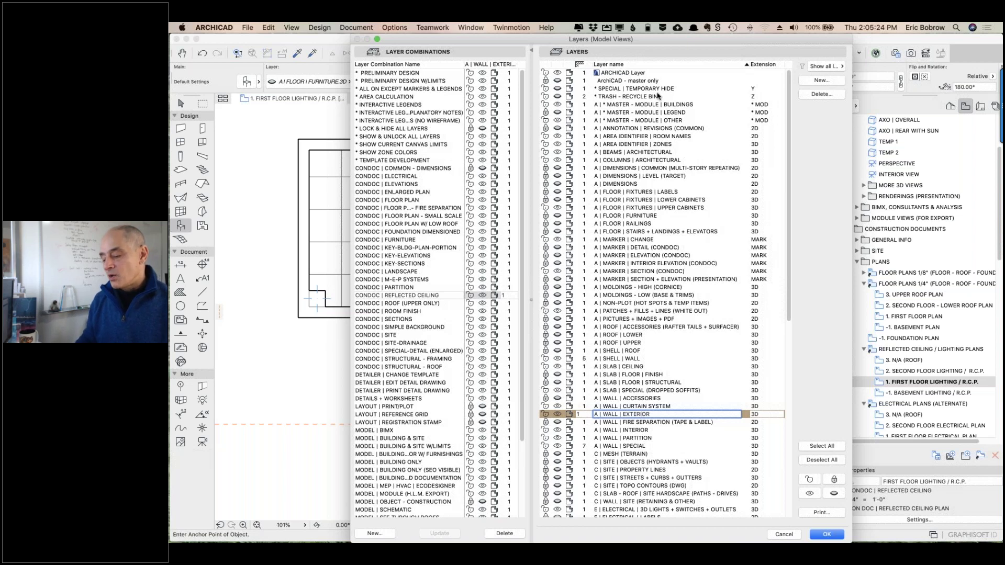
pyautogui.click(784, 534)
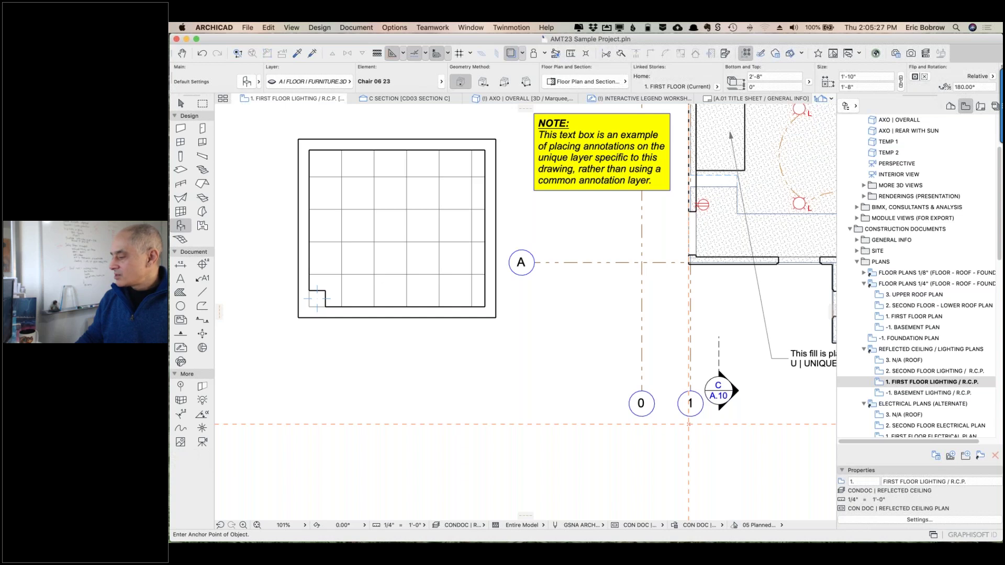
# - Switch to Slack to read the #coaching-calls messages, and move its window away from the drawing
pyautogui.moveTo(785, 23); pyautogui.dragTo(769, 53)
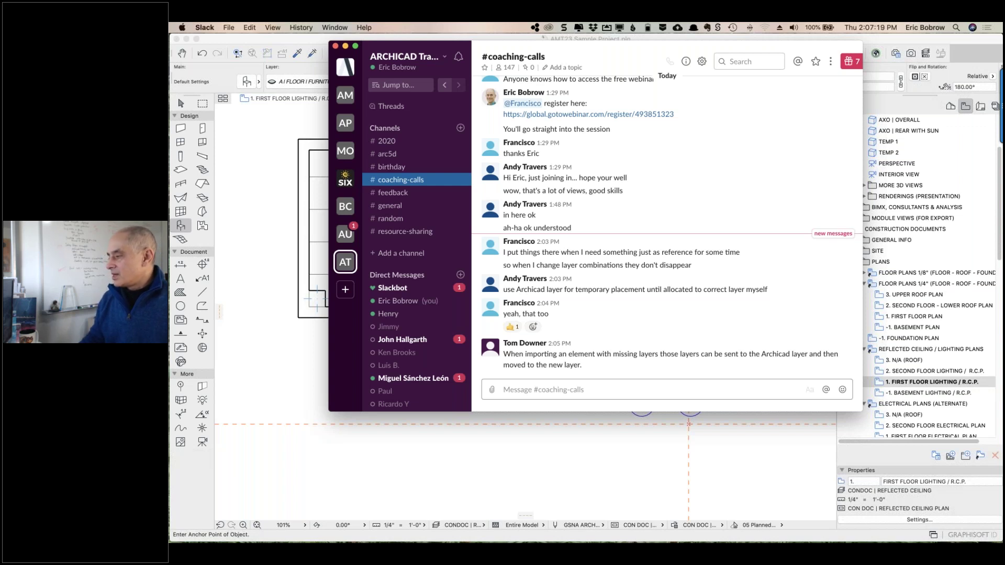
pyautogui.moveTo(647, 48); pyautogui.dragTo(1002, 78)
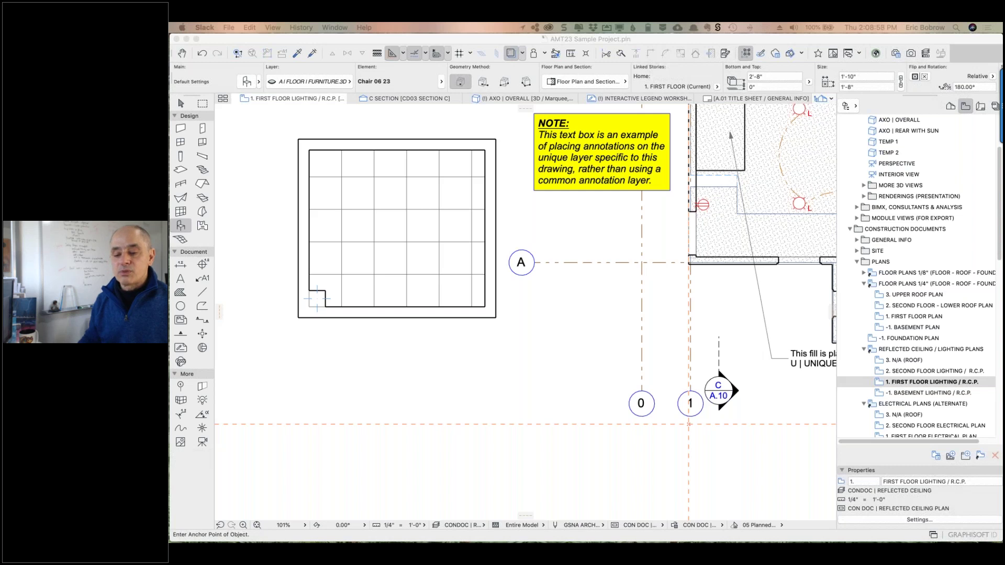
# - Reopen the Object tool's default settings, search the library for "ramp" and choose the Curved Ramp 23 object
pyautogui.click(183, 229)
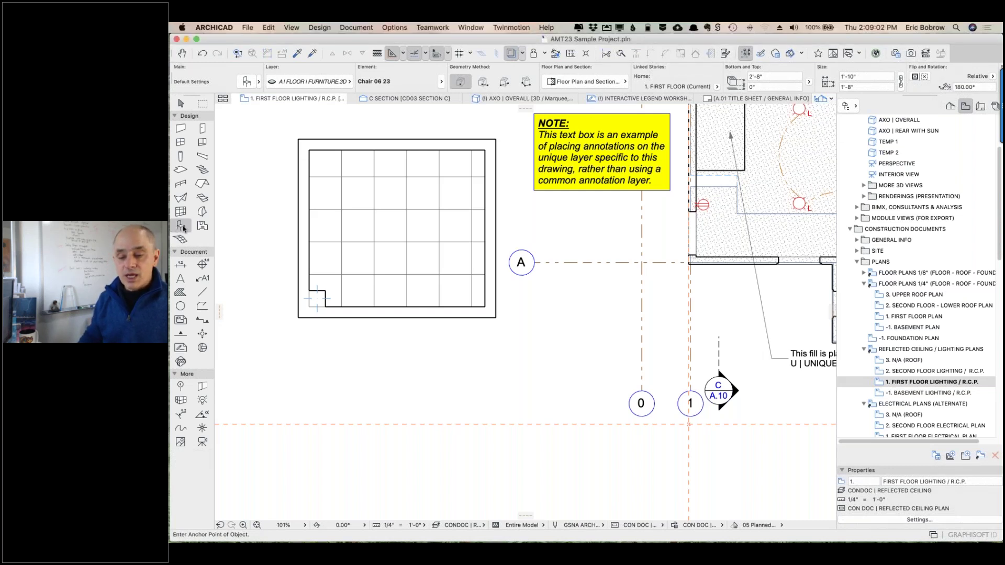
pyautogui.doubleClick(183, 228)
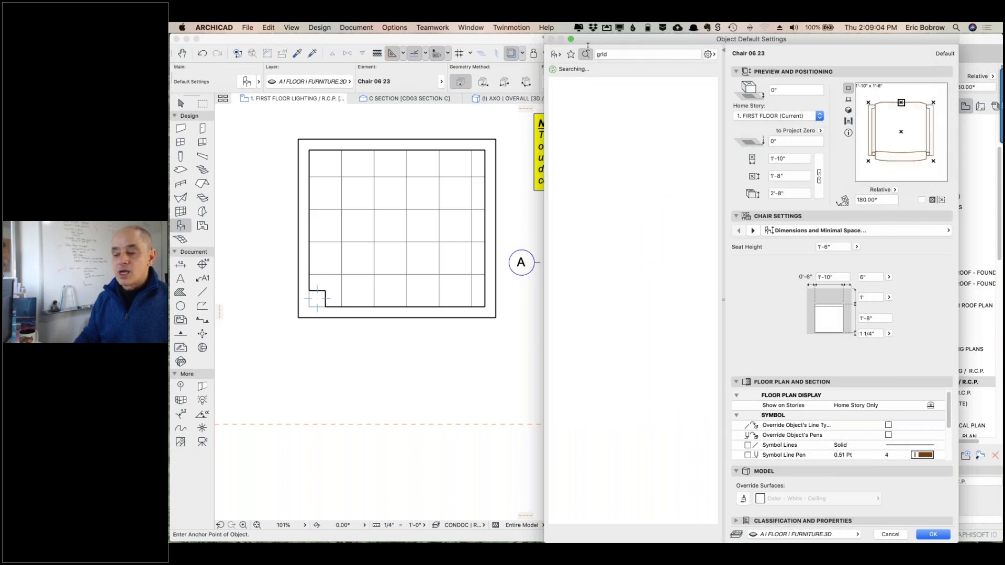
pyautogui.click(629, 52)
pyautogui.write('r')
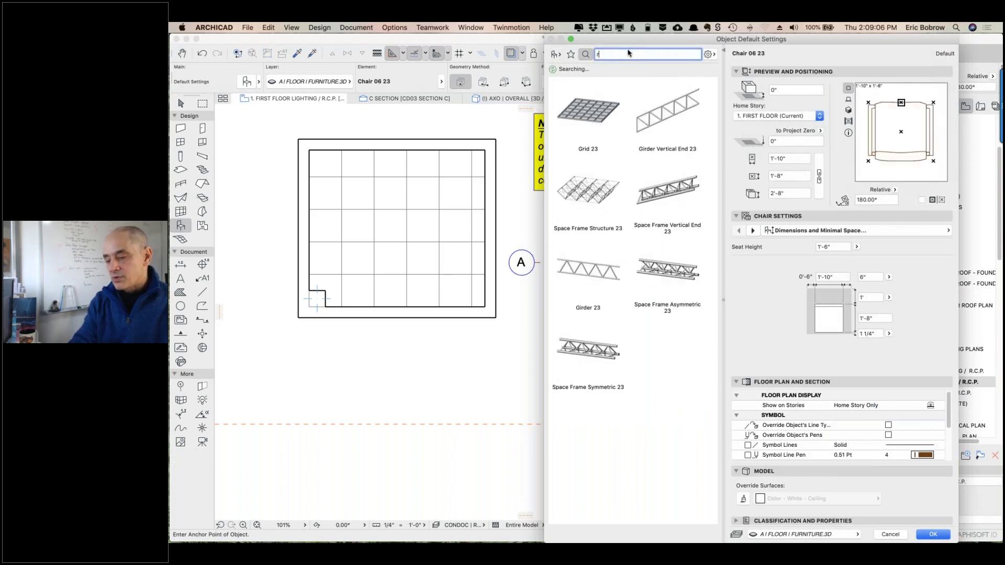
pyautogui.write('amp')
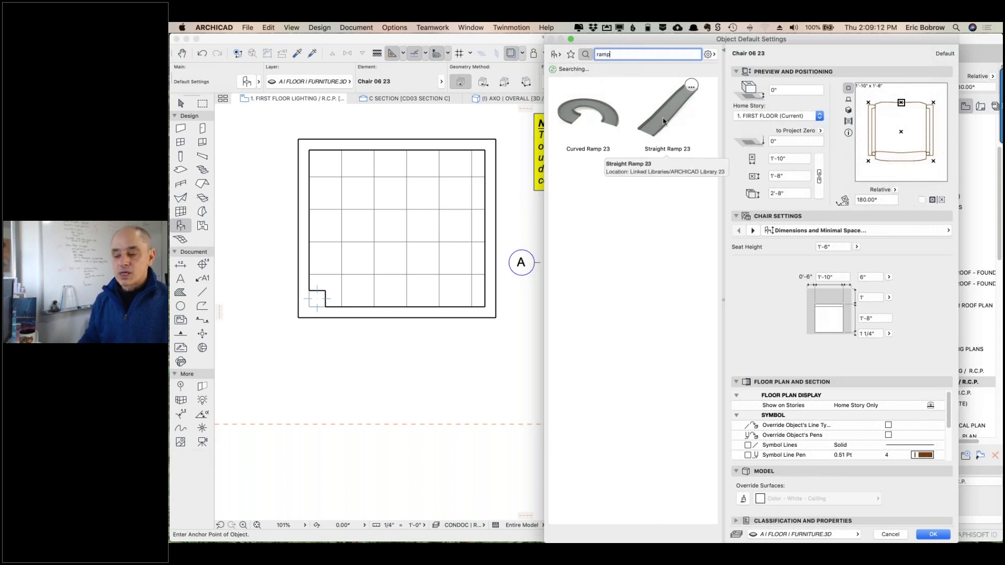
pyautogui.click(613, 116)
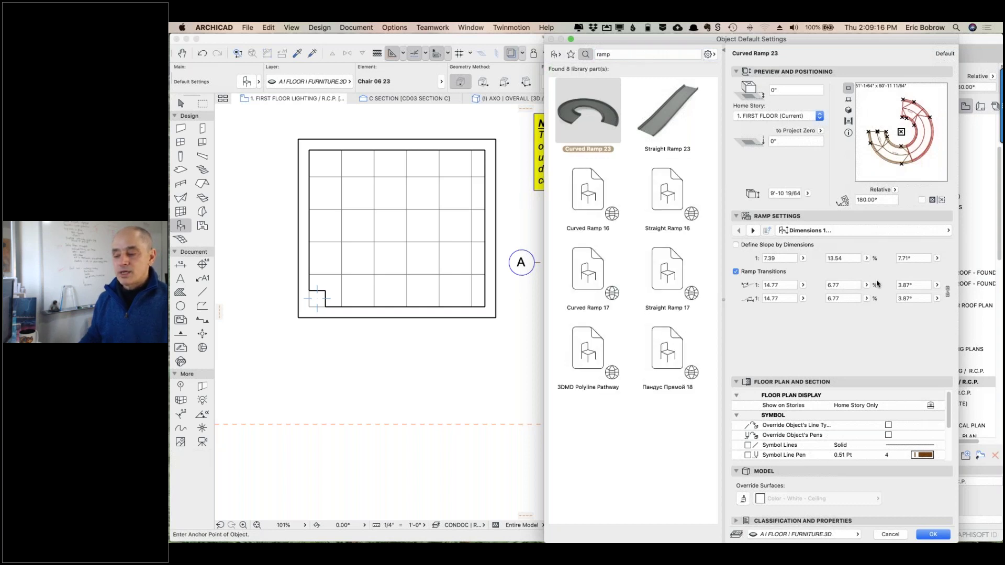
# - Examine the Curved Ramp 23 dimension and ramp profile settings, and cancel the object settings
pyautogui.click(754, 232)
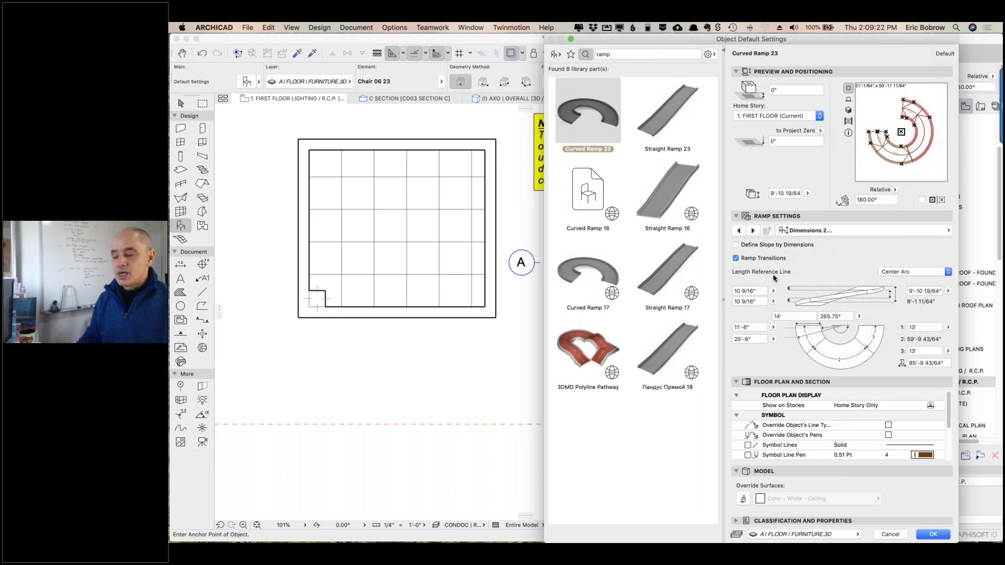
pyautogui.click(753, 231)
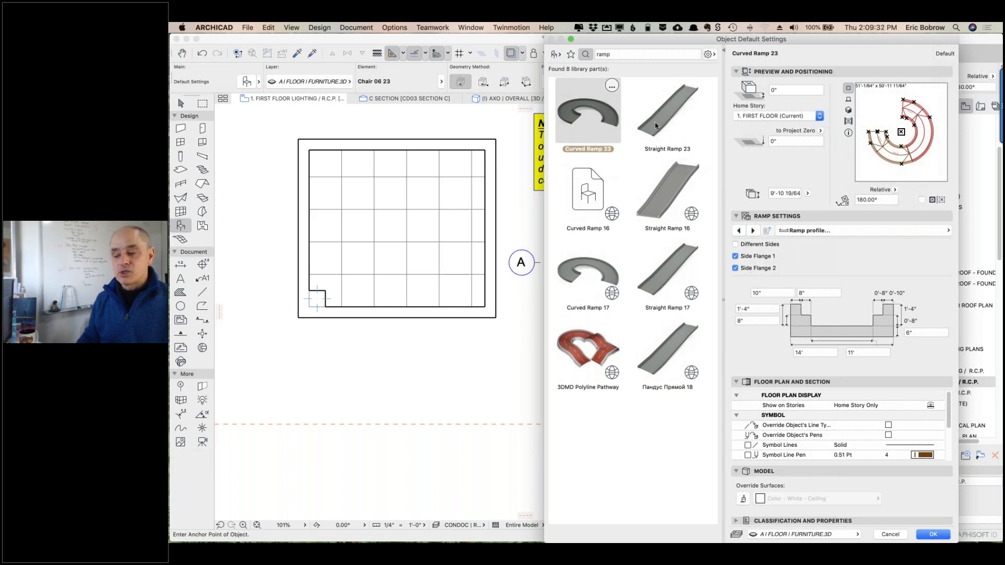
pyautogui.click(890, 534)
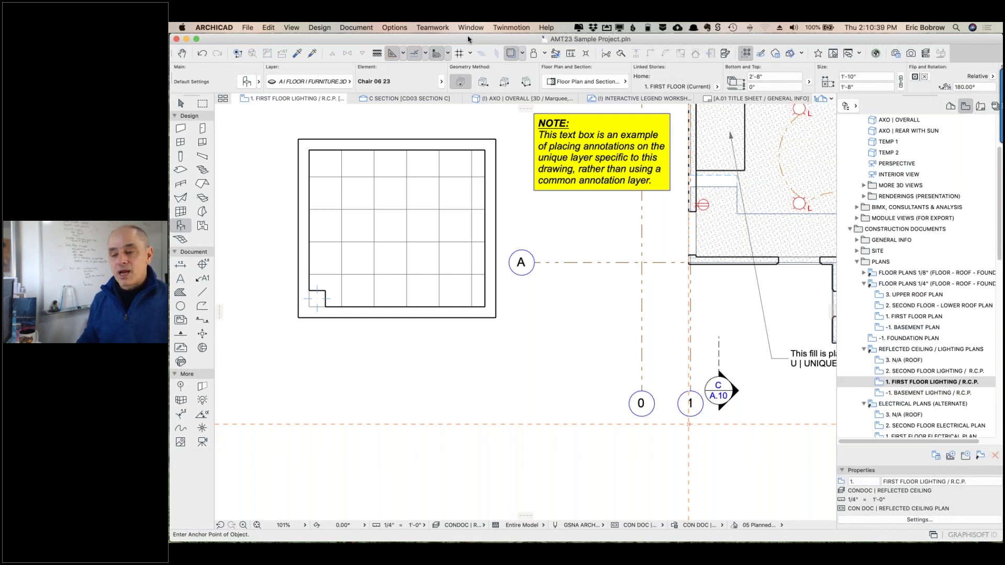
# - Open the keyboard shortcut settings of the work environment and enlarge the dialog
pyautogui.click(394, 27)
pyautogui.moveTo(425, 267)
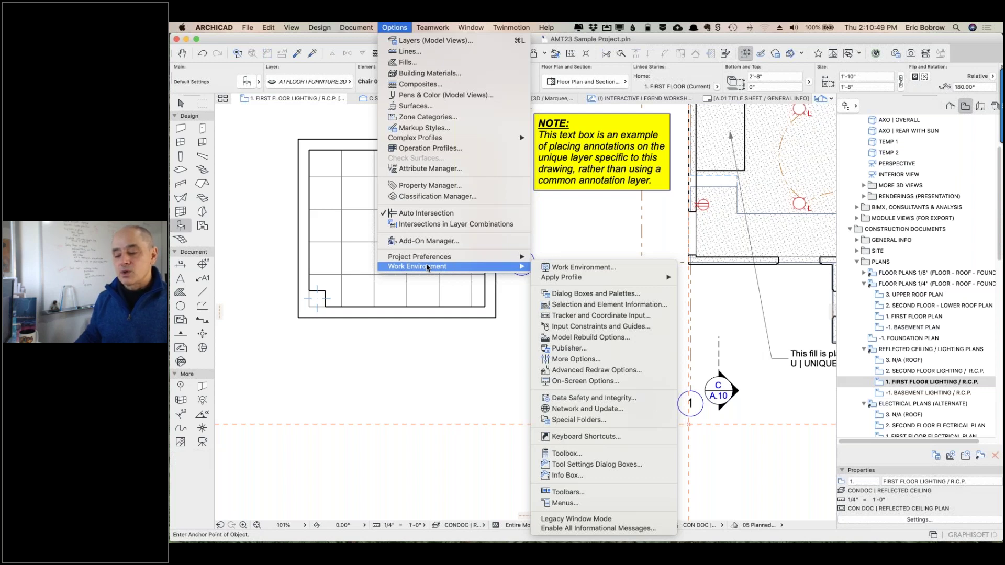
pyautogui.click(564, 437)
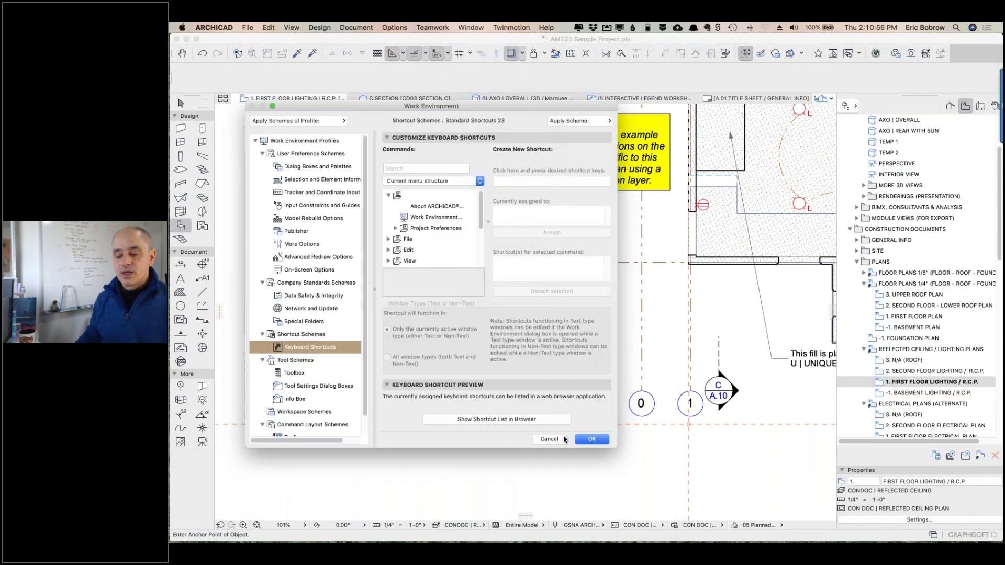
pyautogui.moveTo(724, 486); pyautogui.dragTo(750, 495)
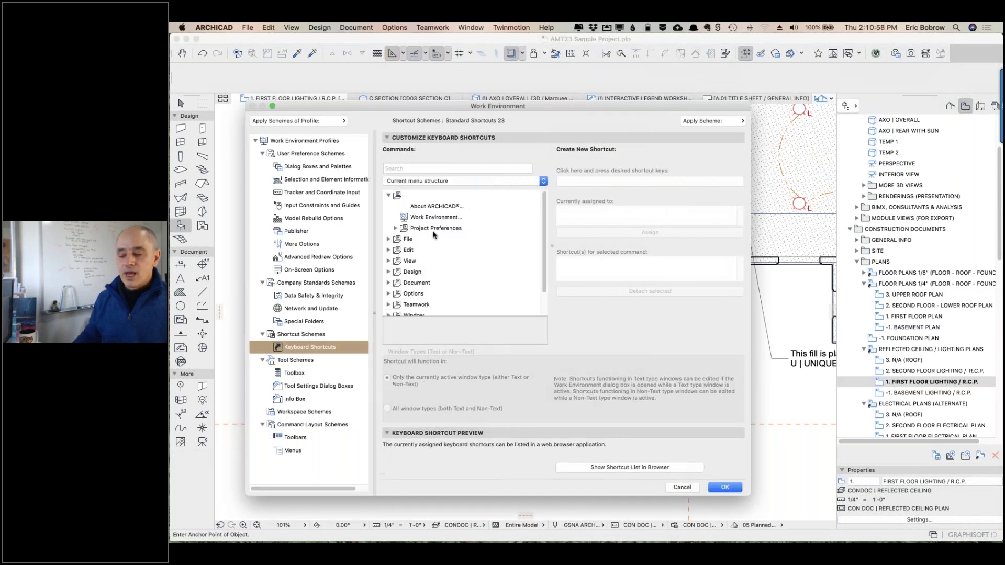
# - Look up the shortcuts assigned to the Undo and Cut commands in the Edit group
pyautogui.click(390, 251)
pyautogui.click(420, 262)
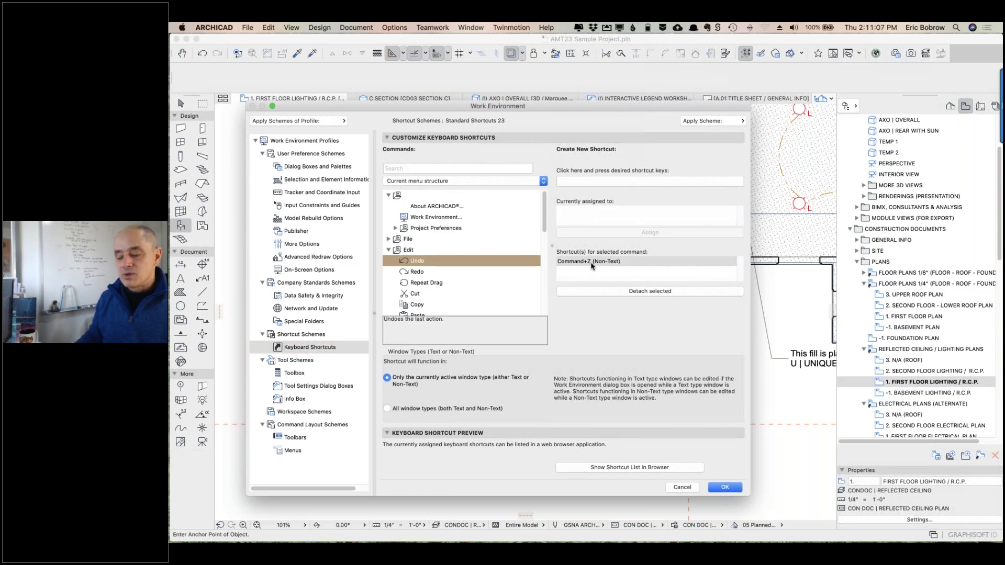
pyautogui.click(416, 295)
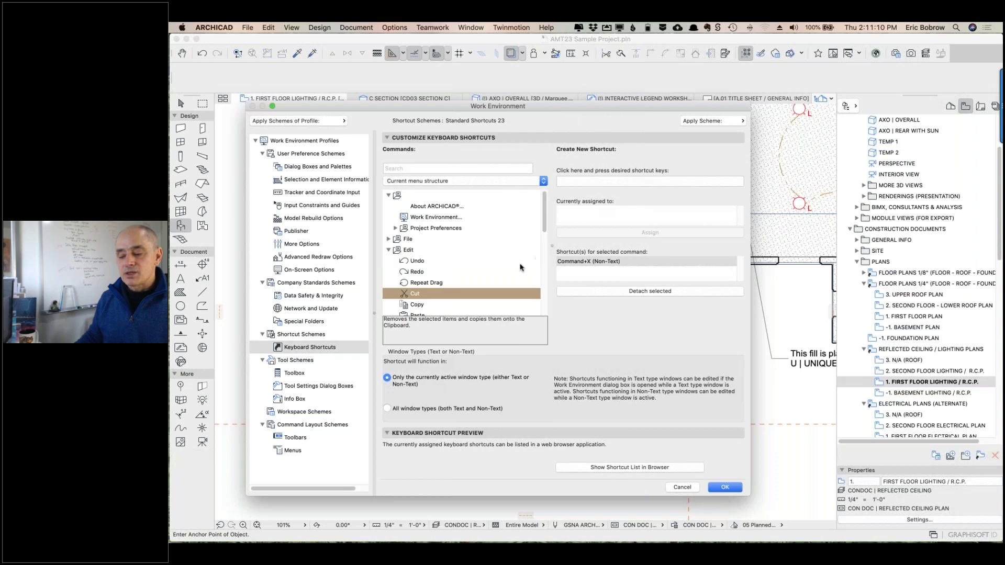
pyautogui.scroll(-2, 444, 297)
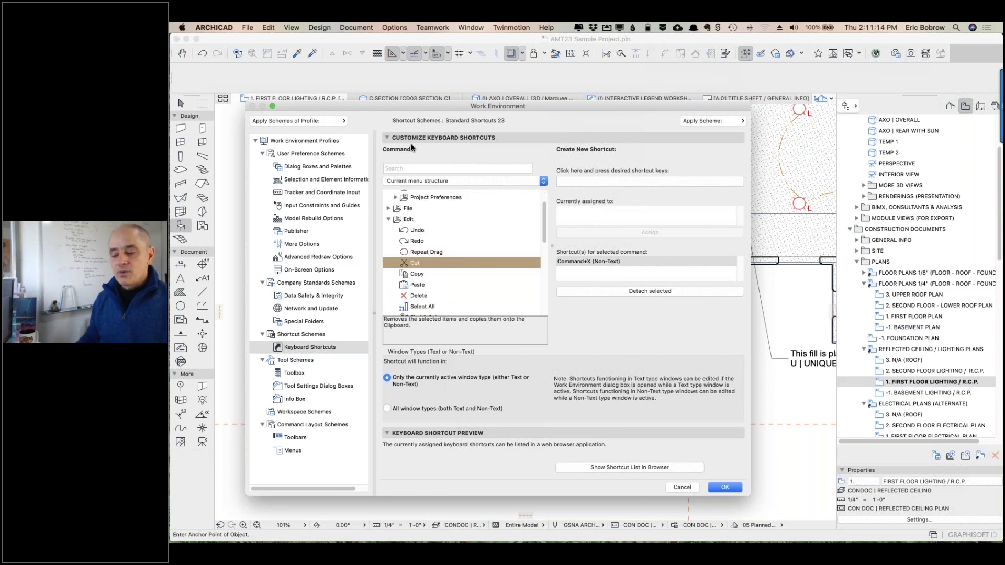
# - Filter the commands by "q" and check the shortcut assignments of the Quick Layers, Quick Options and Render Marquee Region commands
pyautogui.click(407, 169)
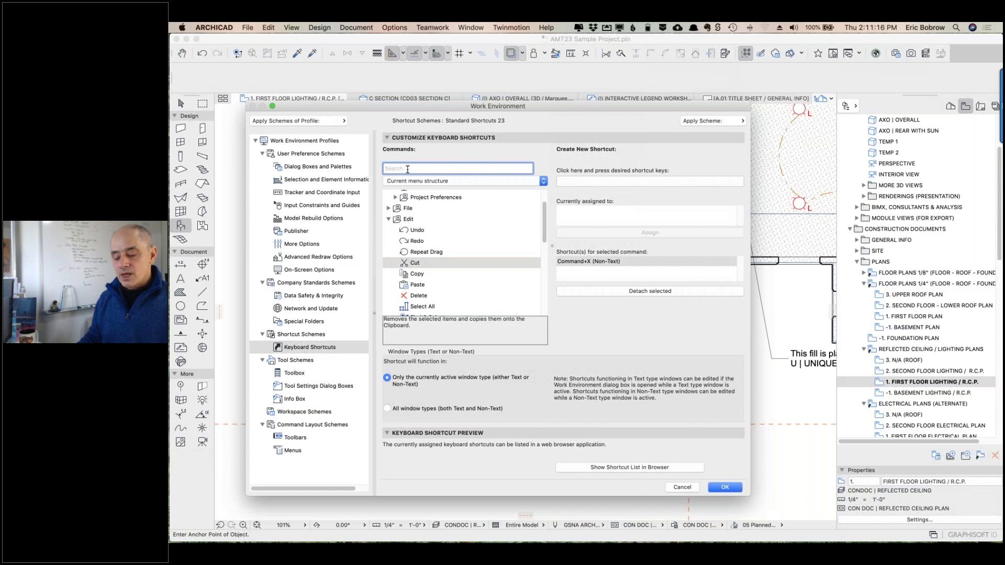
pyautogui.write('q')
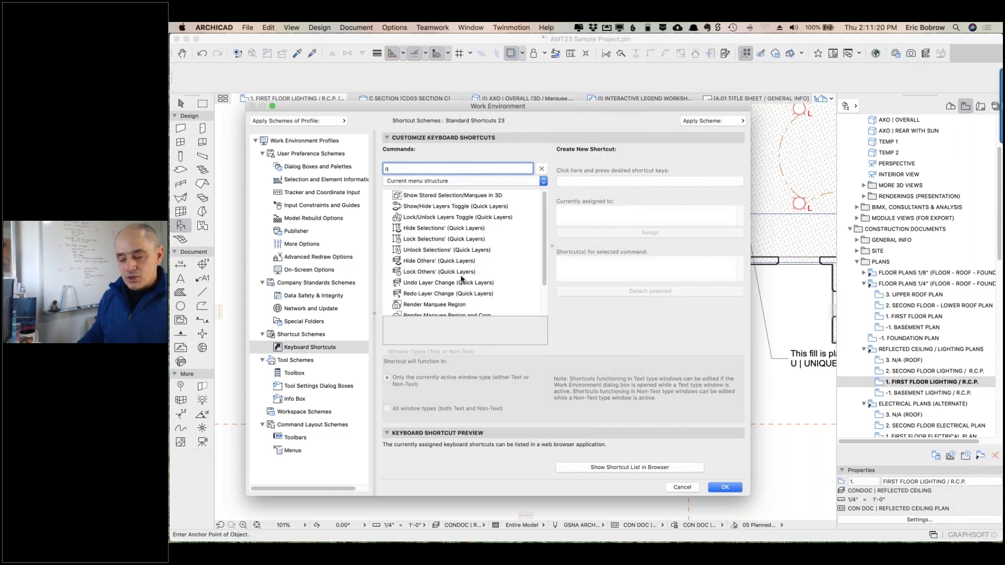
pyautogui.scroll(-2, 462, 283)
pyautogui.scroll(-2, 462, 285)
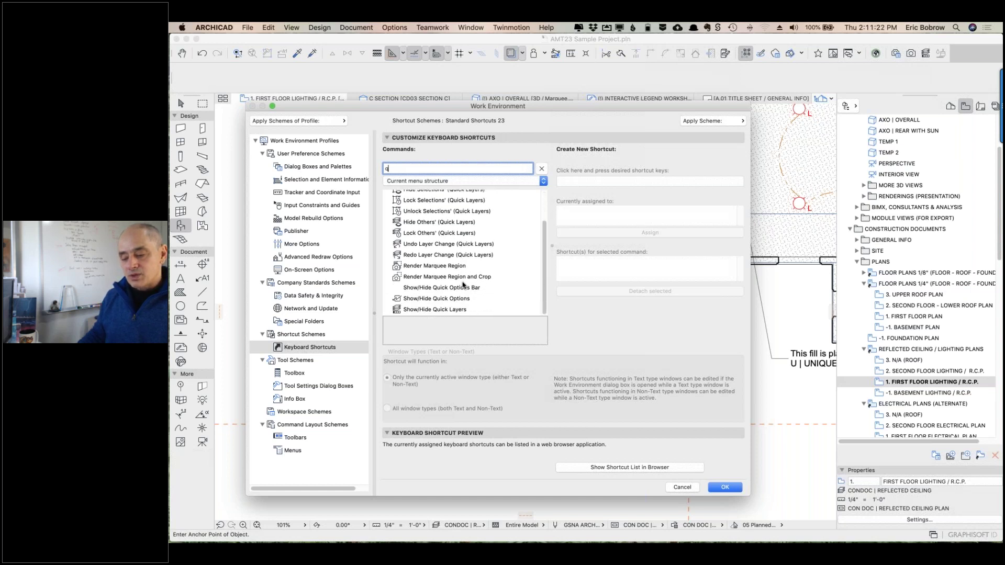
pyautogui.click(458, 312)
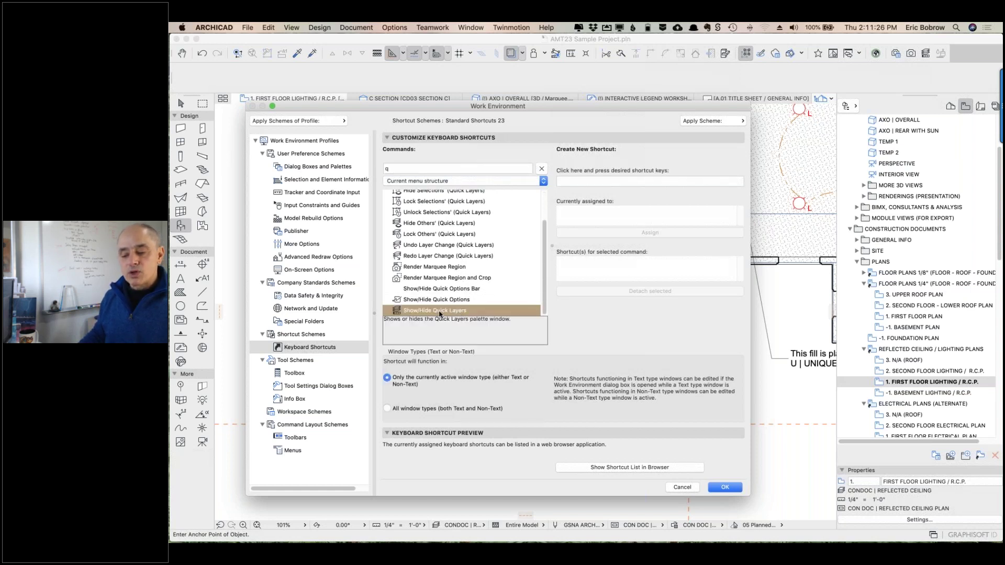
pyautogui.click(451, 300)
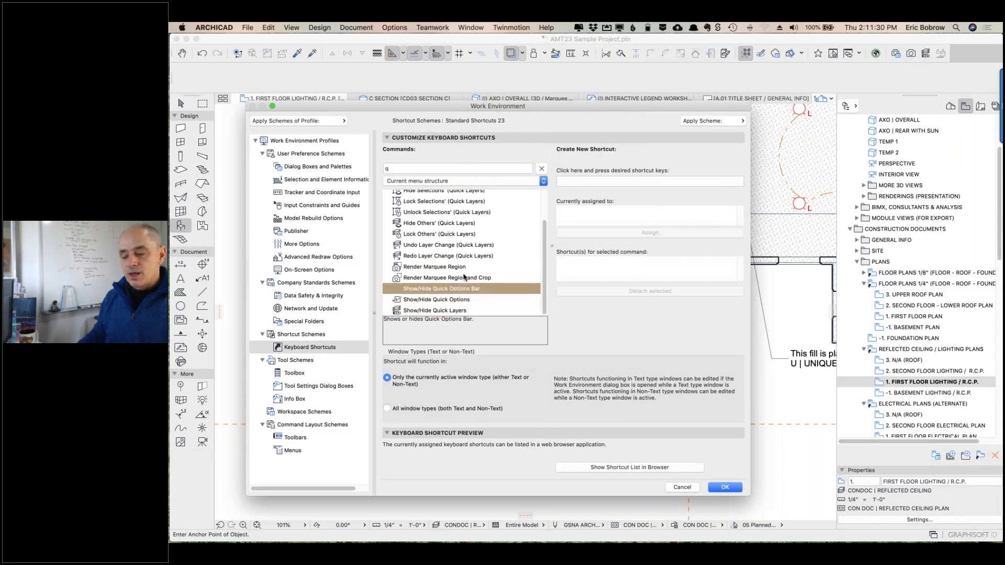
pyautogui.click(465, 278)
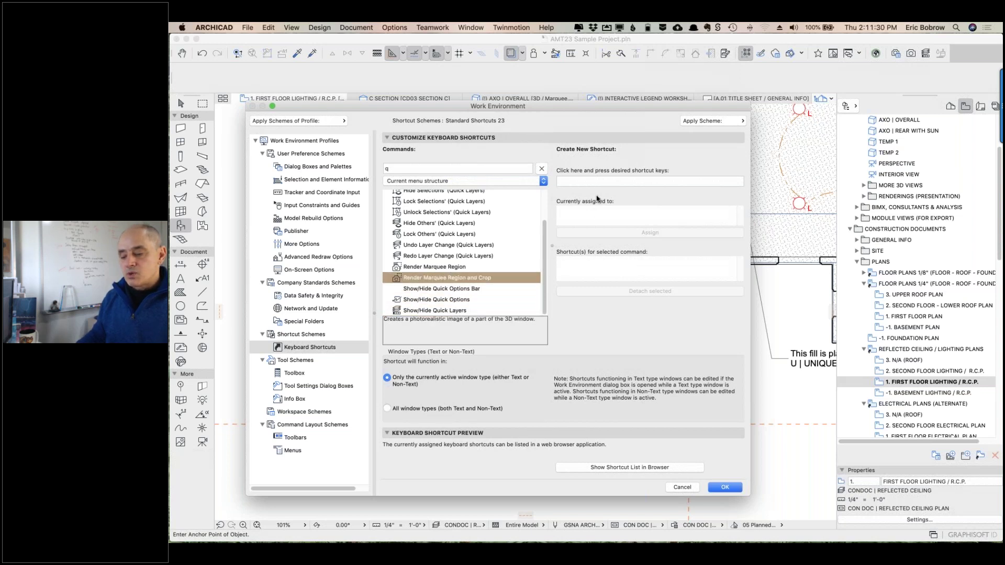
pyautogui.click(454, 268)
pyautogui.click(454, 224)
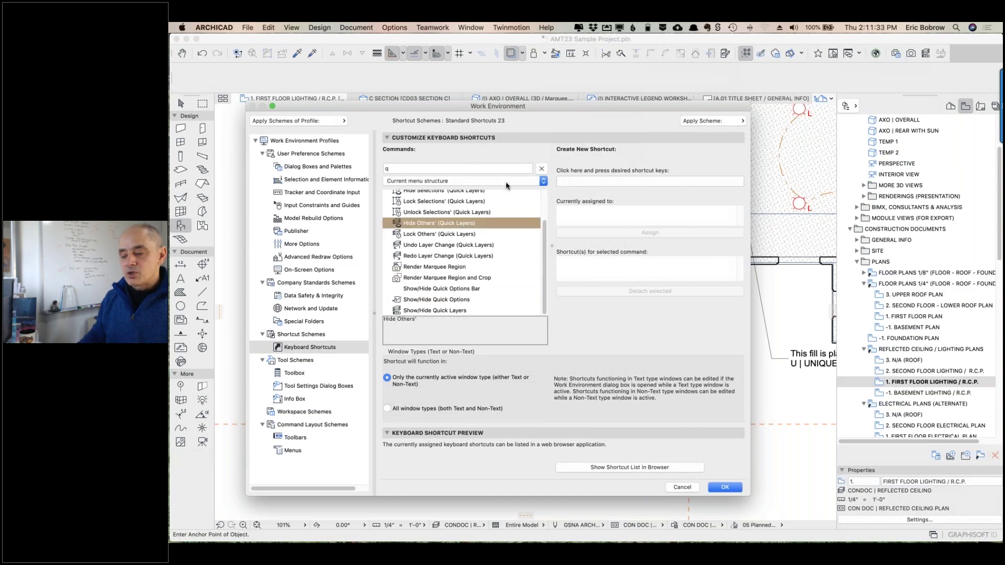
# - Filter the commands by "guide" and check the shortcut assignments of the guide line commands, including Show/Hide Guide Lines and Create Guide Line Segment
pyautogui.click(390, 169)
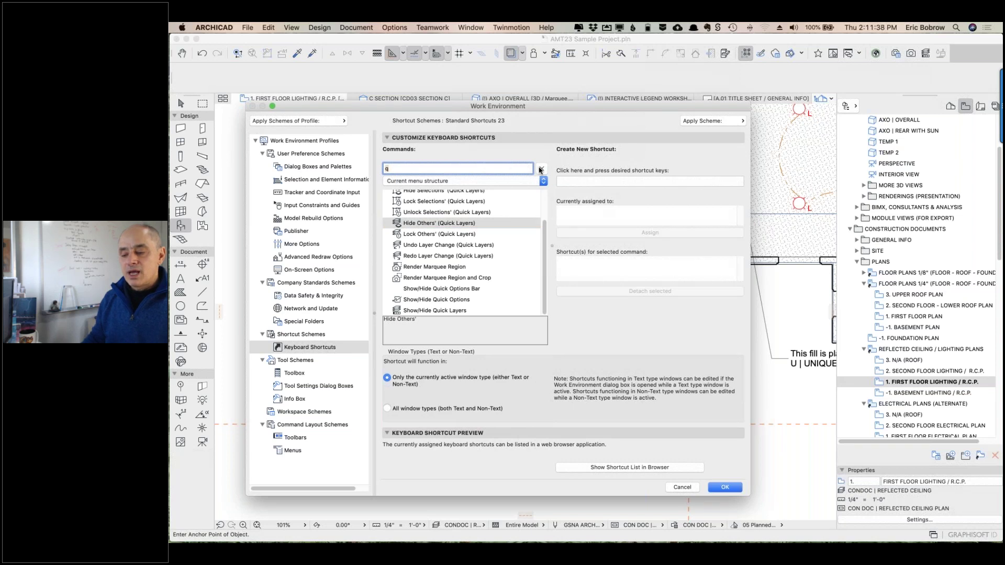
pyautogui.click(541, 168)
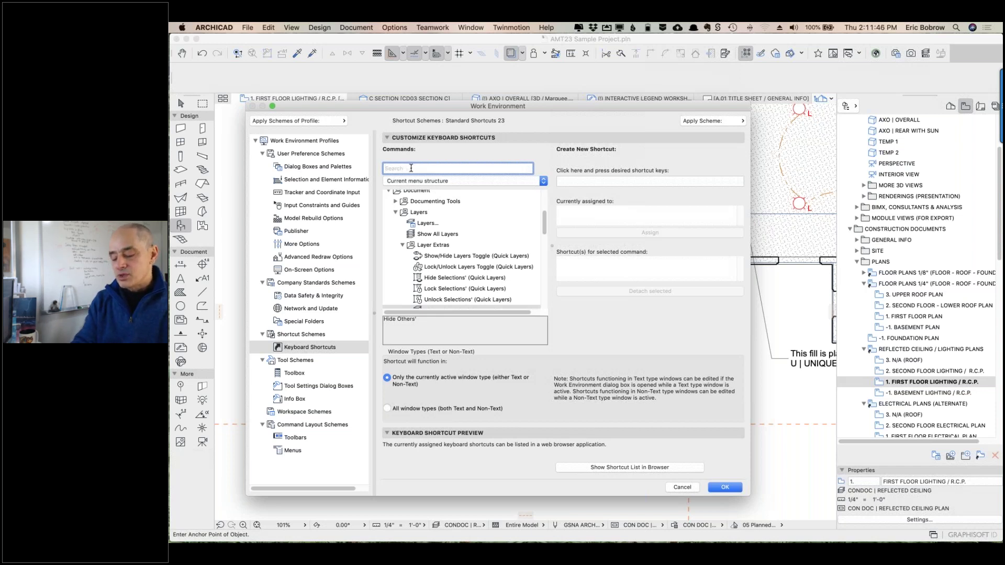
pyautogui.write('guide')
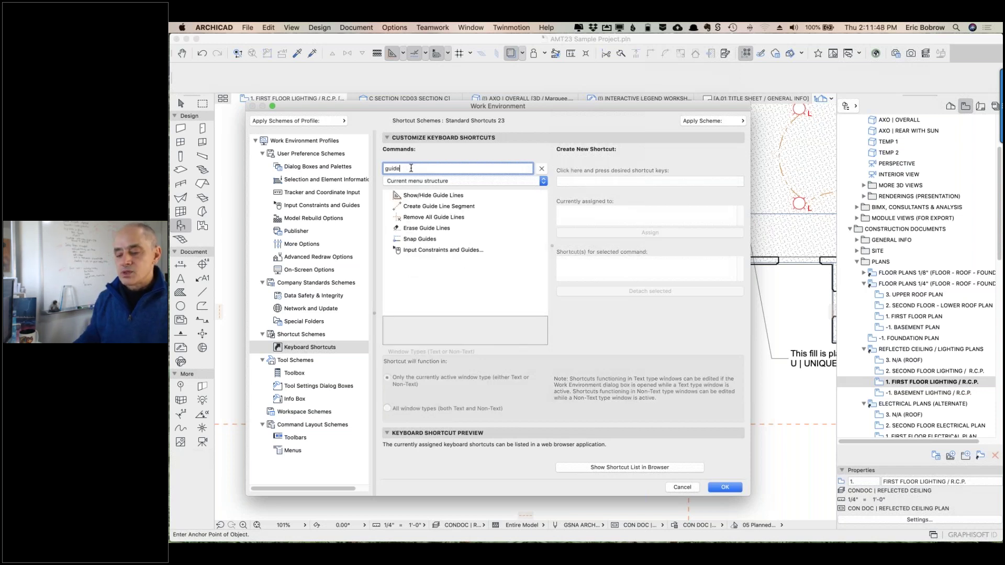
pyautogui.click(424, 196)
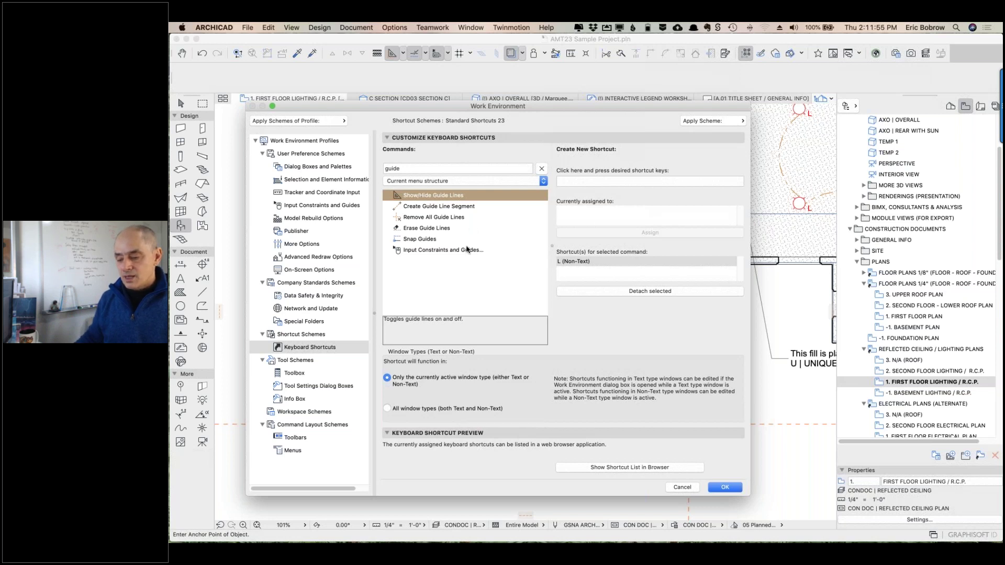
pyautogui.click(467, 249)
pyautogui.click(436, 240)
pyautogui.click(439, 228)
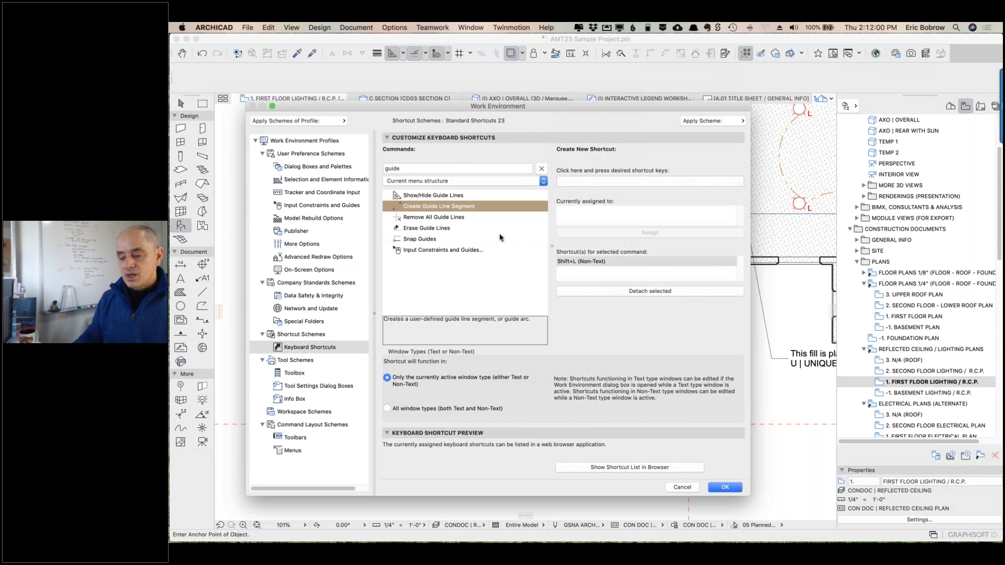
# - Filter the commands by "snap" and check the shortcut assignments of Snap Guides and Set Snap Point Values
pyautogui.click(426, 169)
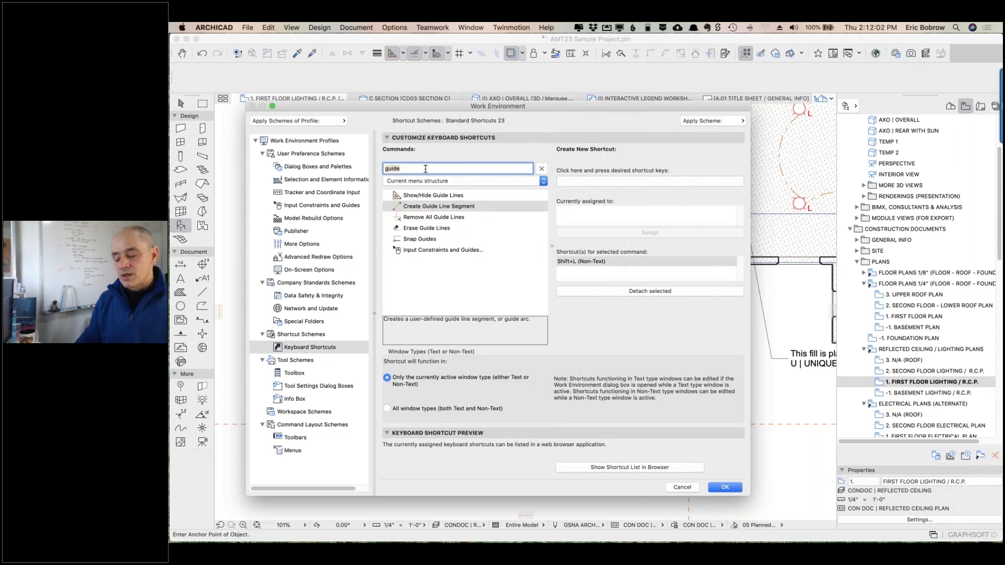
pyautogui.write('snap')
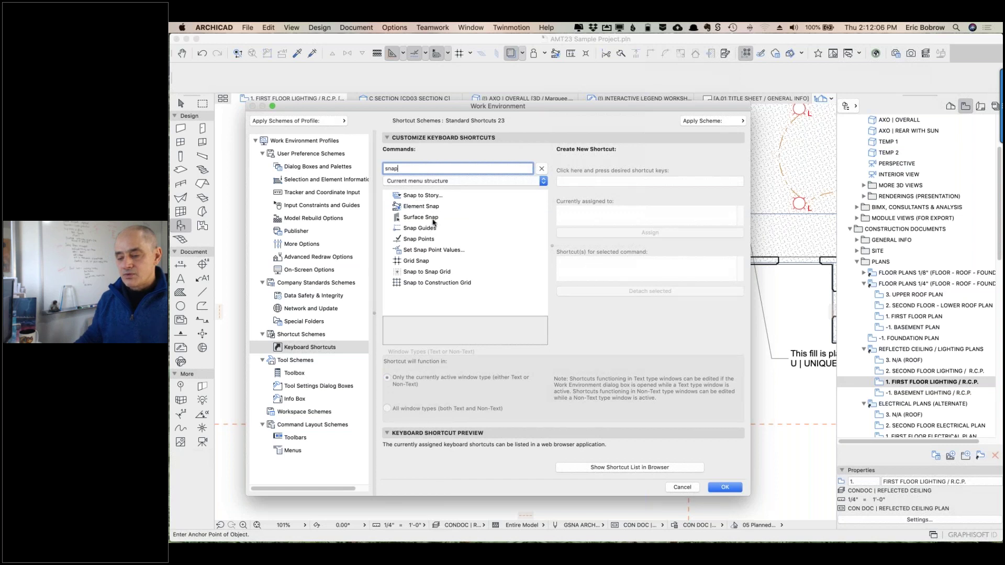
pyautogui.click(429, 229)
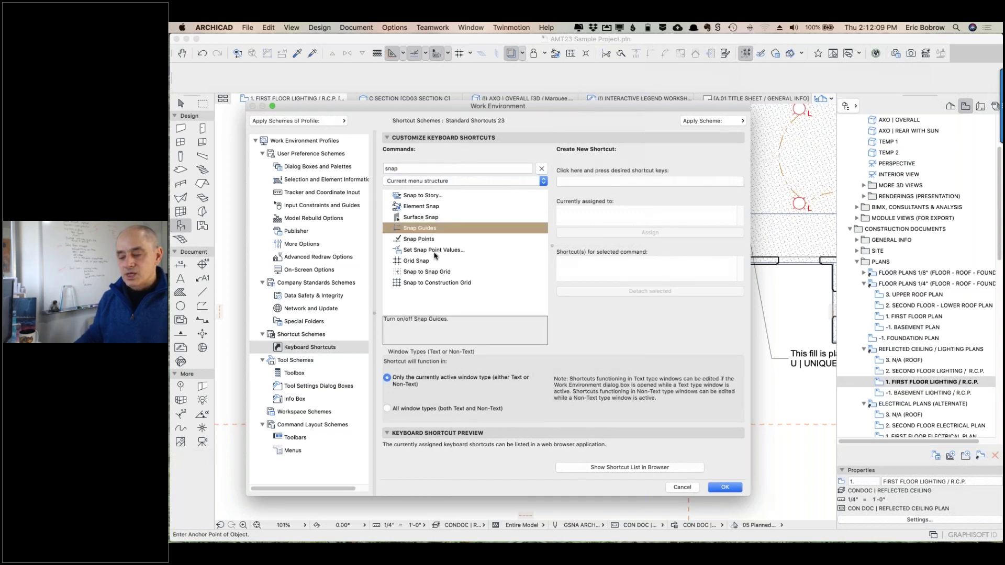
pyautogui.click(434, 251)
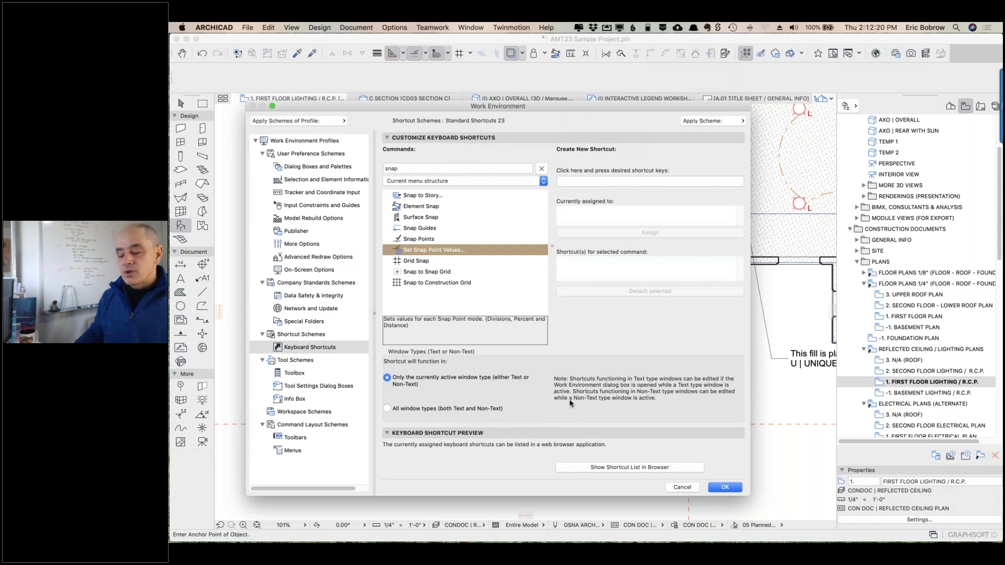
# - Show the full keyboard shortcut list in the web browser and skim through its commands
pyautogui.click(623, 471)
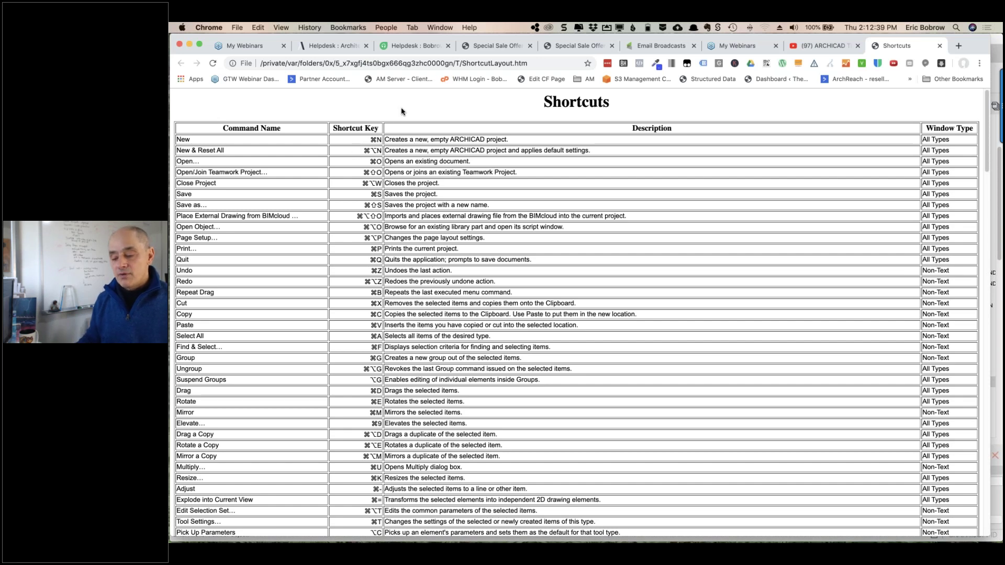
pyautogui.scroll(-15, 403, 112)
pyautogui.scroll(-5, 384, 315)
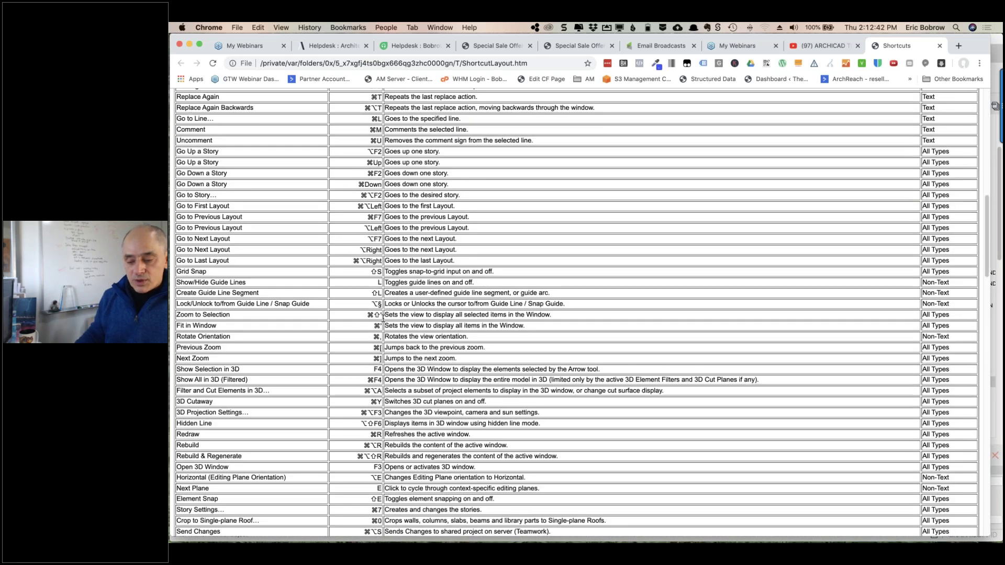
pyautogui.scroll(20, 385, 315)
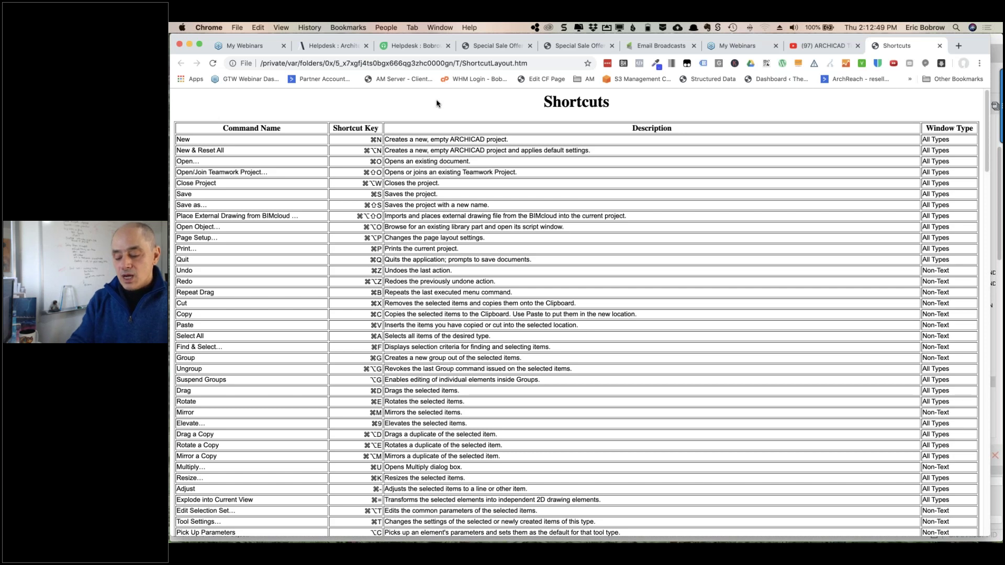
# - Search the shortcut list page for "q" and go through the matches as far as Cursor Snap Variants
pyautogui.press('super+f')
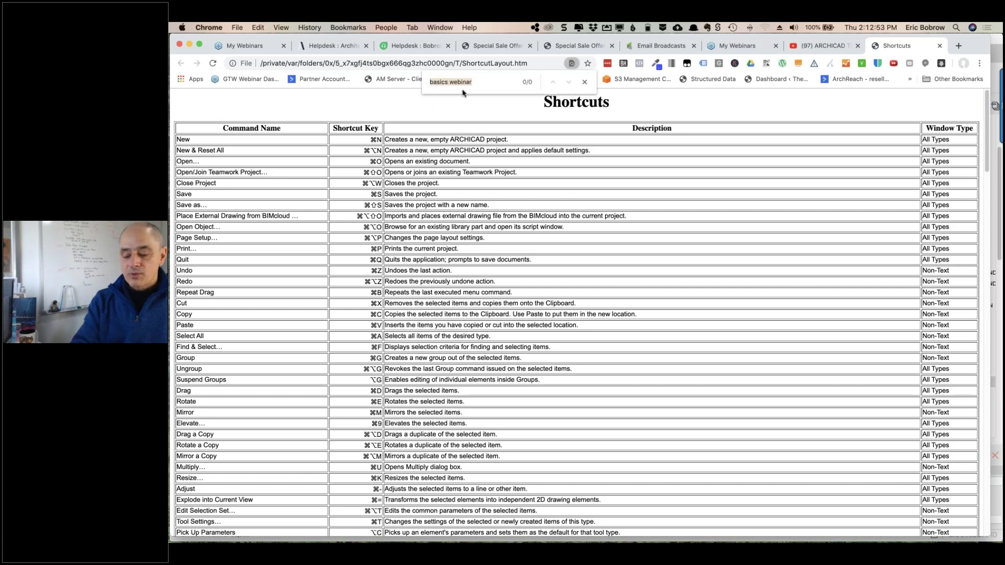
pyautogui.write('q')
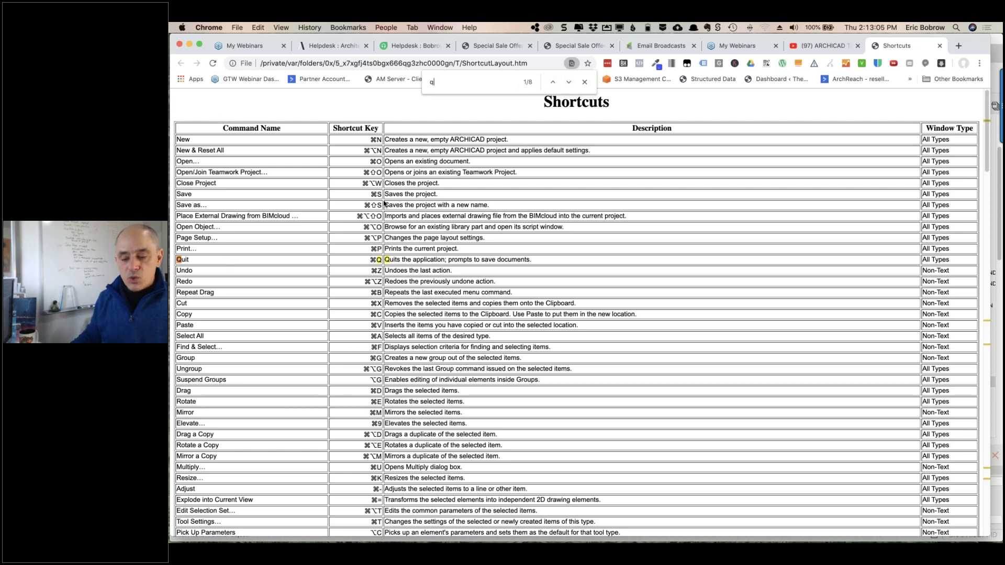
pyautogui.click(568, 82)
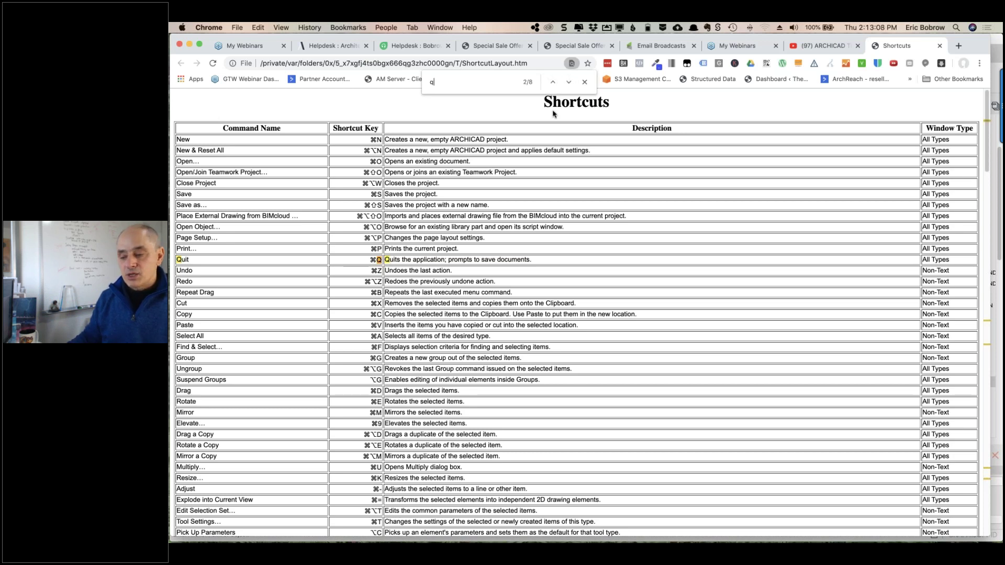
pyautogui.click(569, 82)
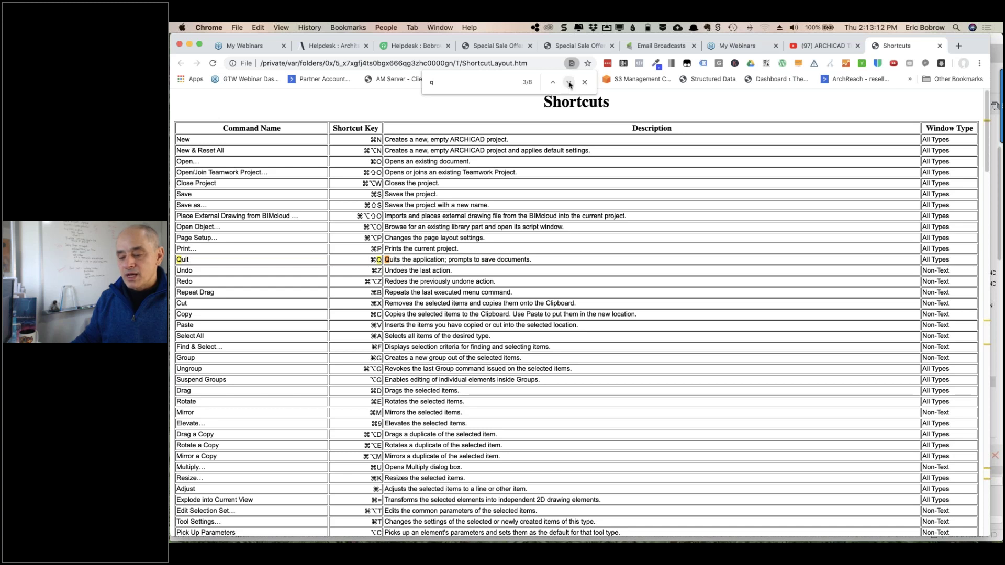
pyautogui.click(568, 83)
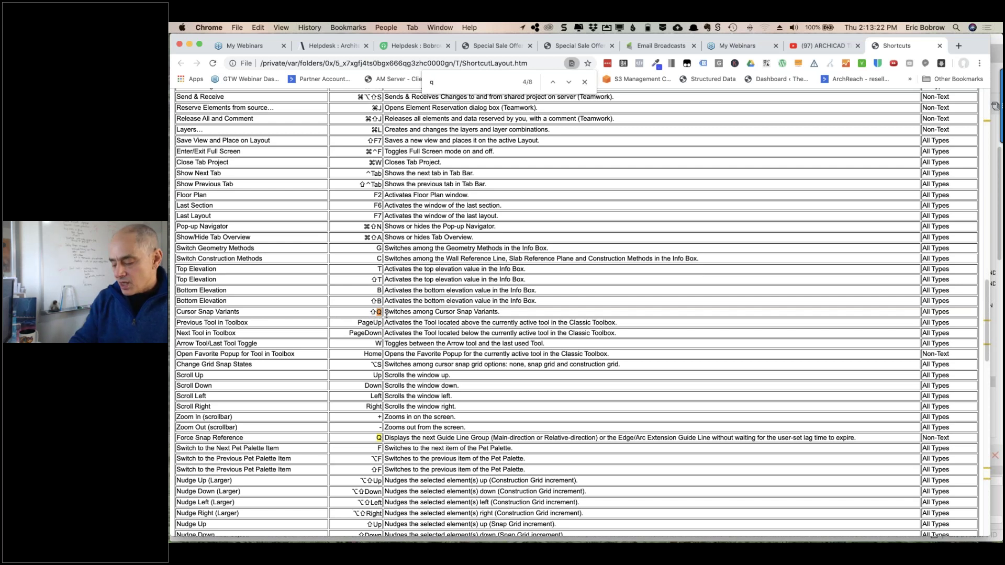
# - Enlarge the shortcut list page, go to the next "q" match and highlight the command name Force Snap Reference
pyautogui.press('super+equal')
pyautogui.press('super+equal')
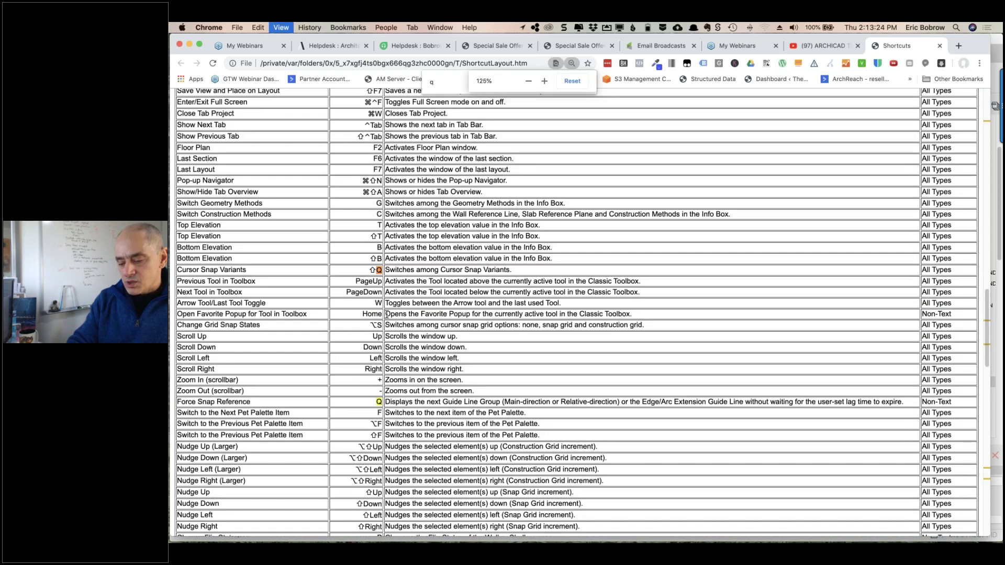
pyautogui.press('super+equal')
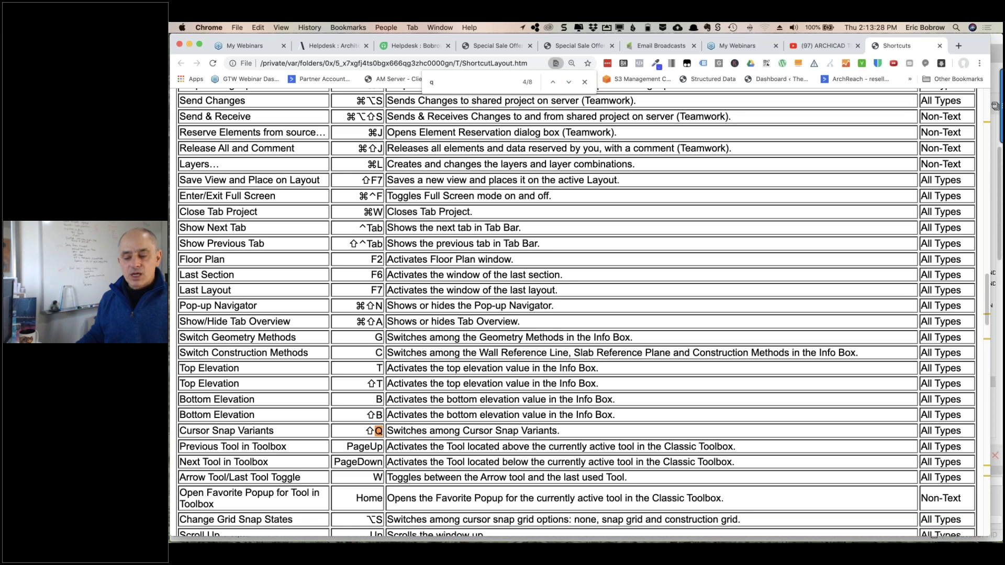
pyautogui.click(568, 82)
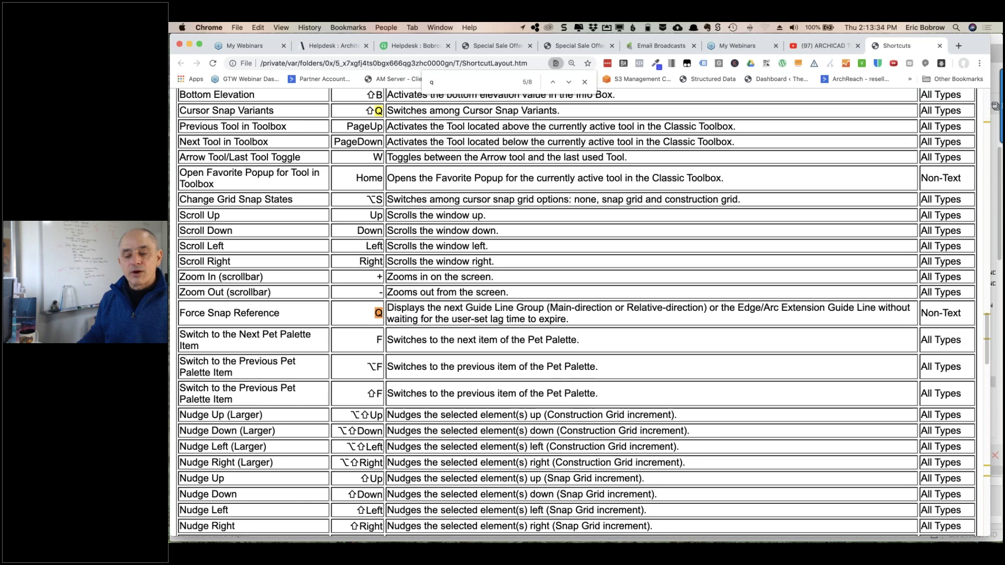
pyautogui.moveTo(283, 316); pyautogui.dragTo(180, 314)
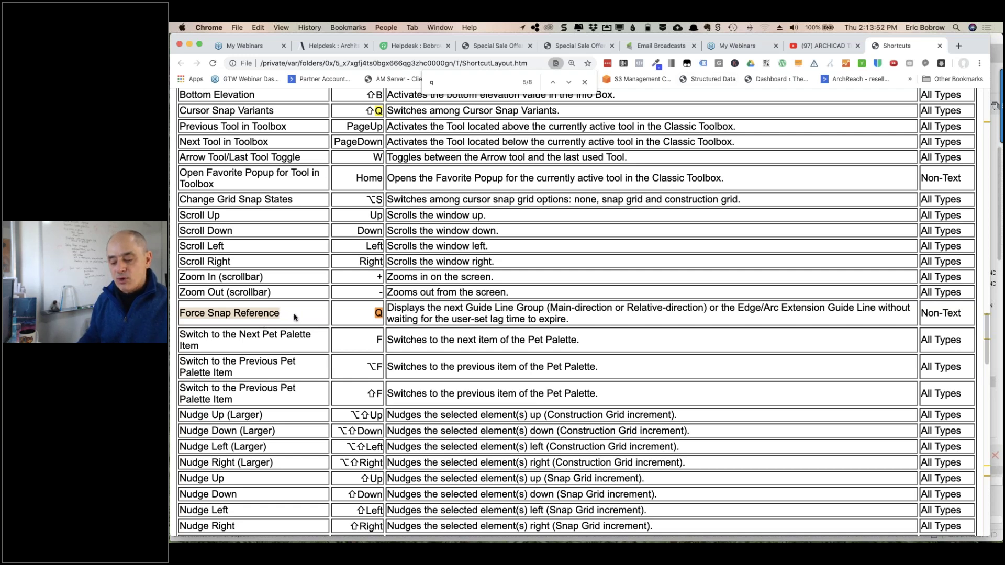
# - Switch back to ARCHICAD, filter for "force" among all commands in alphabetical order, and select Force Snap Reference
pyautogui.press('super+Tab')
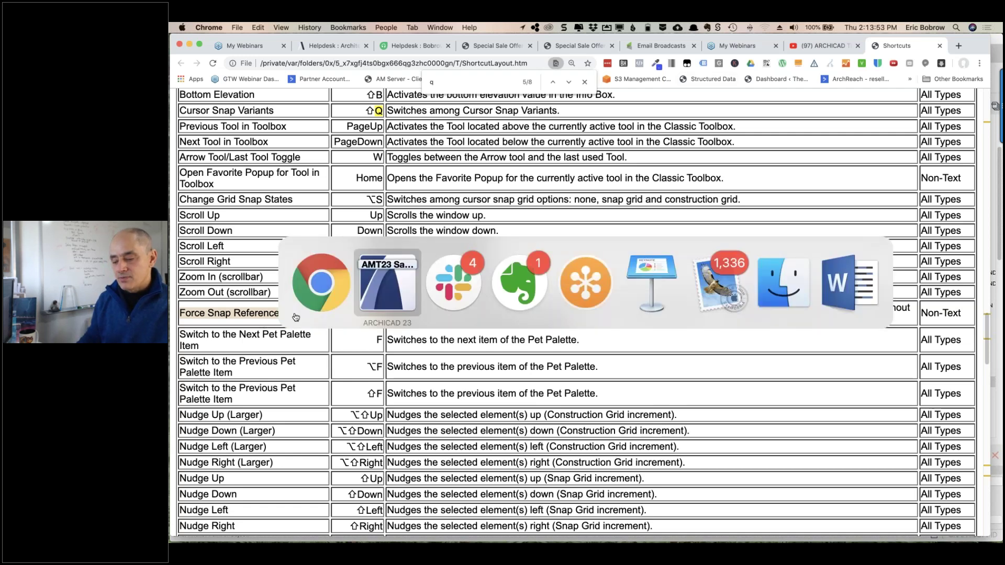
pyautogui.write('force')
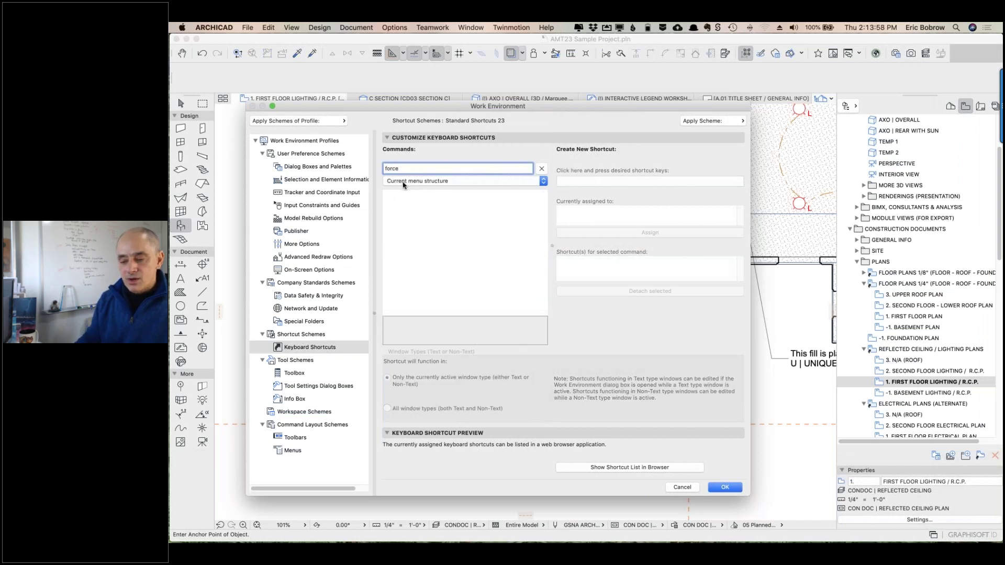
pyautogui.click(434, 183)
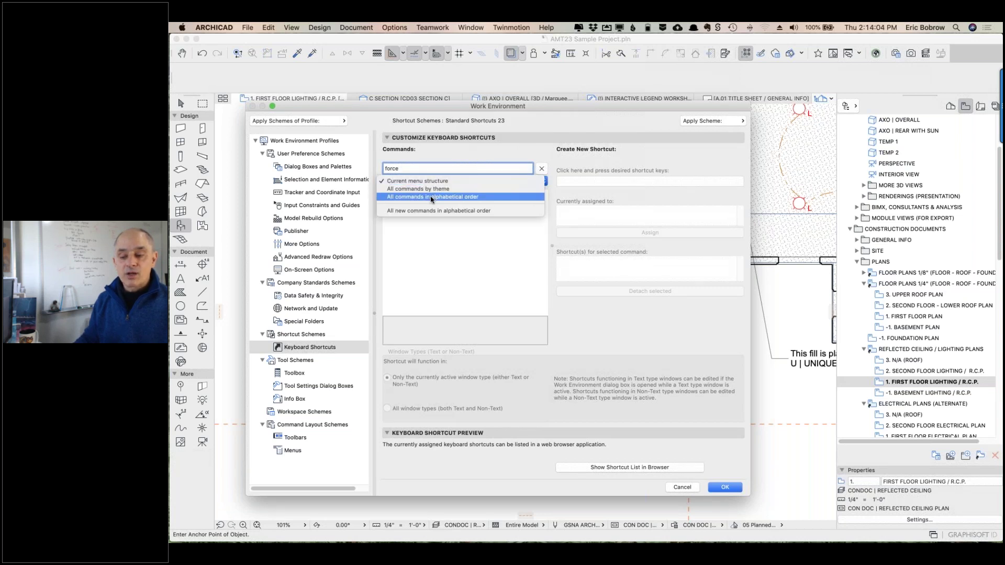
pyautogui.click(432, 197)
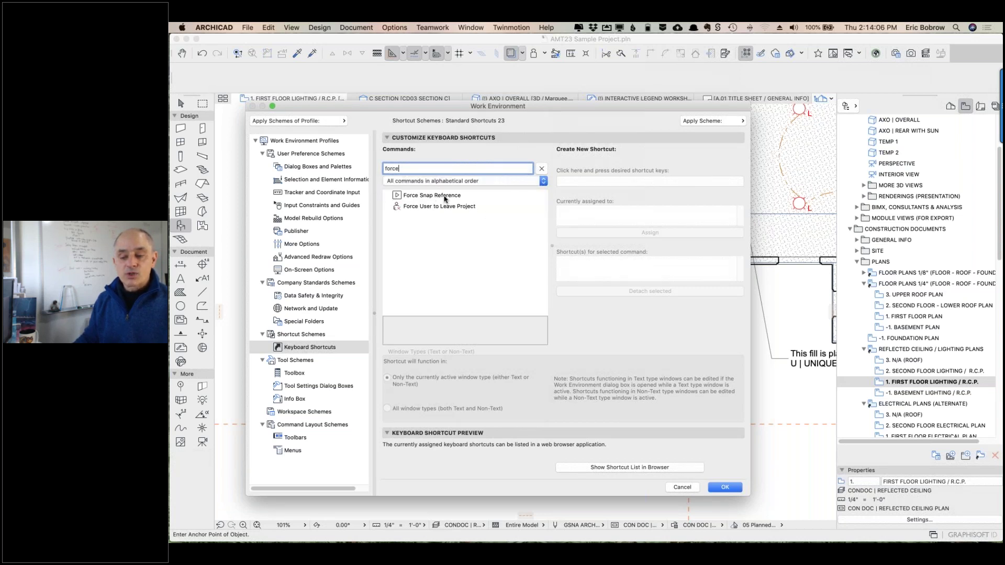
pyautogui.click(444, 197)
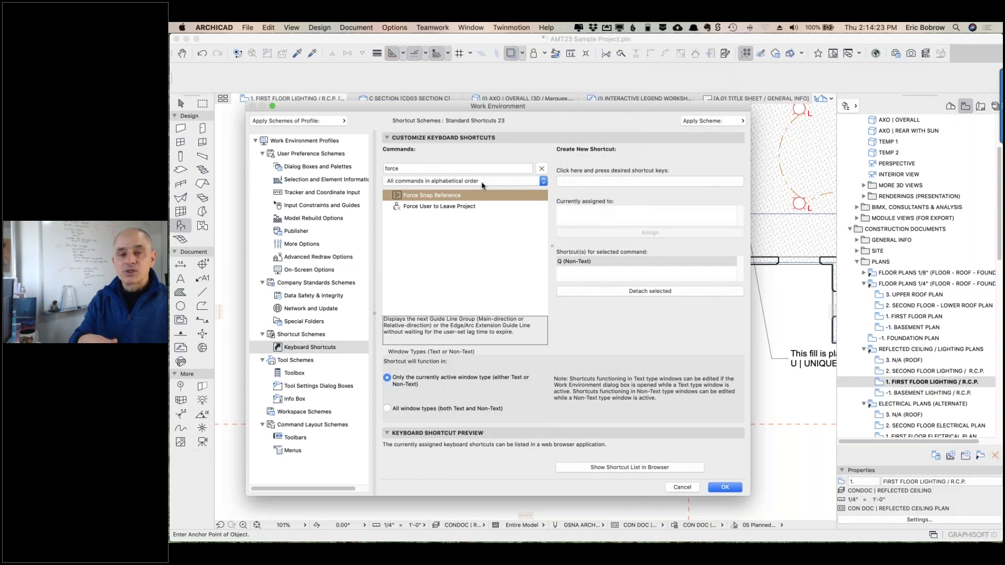
# - Keep the alphabetical command listing, clear the "force" filter and locate Force Snap Reference in the full list
pyautogui.click(453, 182)
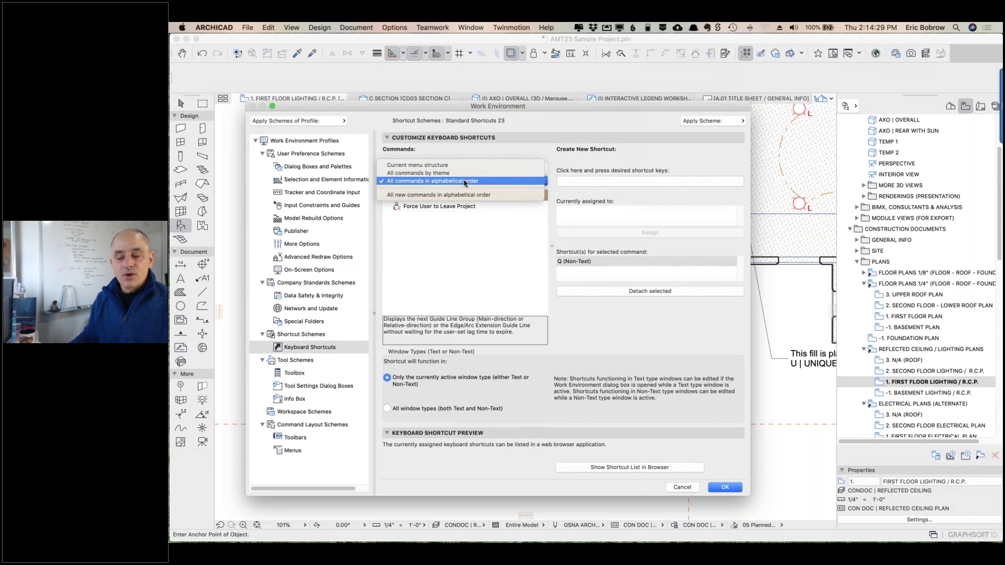
pyautogui.click(462, 181)
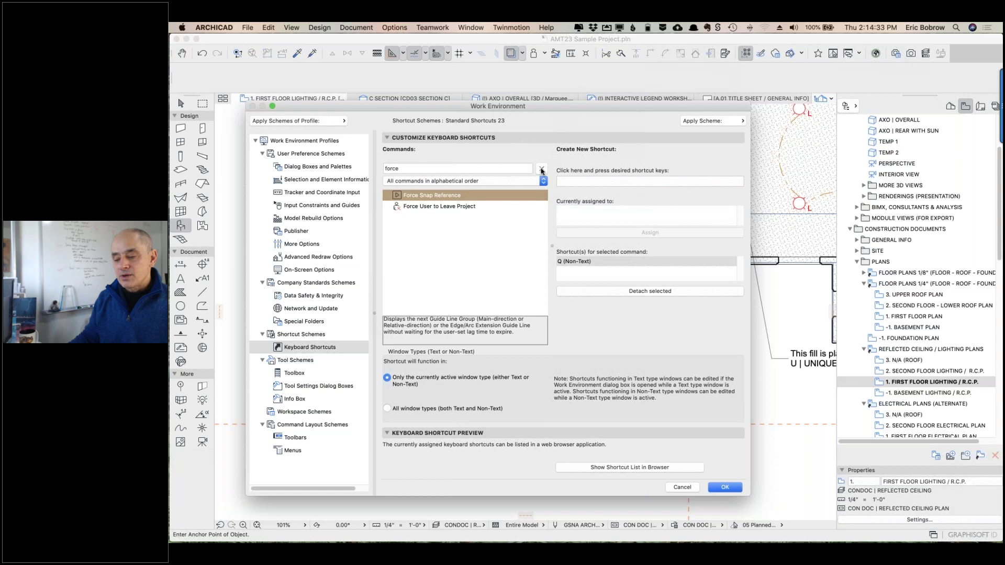
pyautogui.click(542, 169)
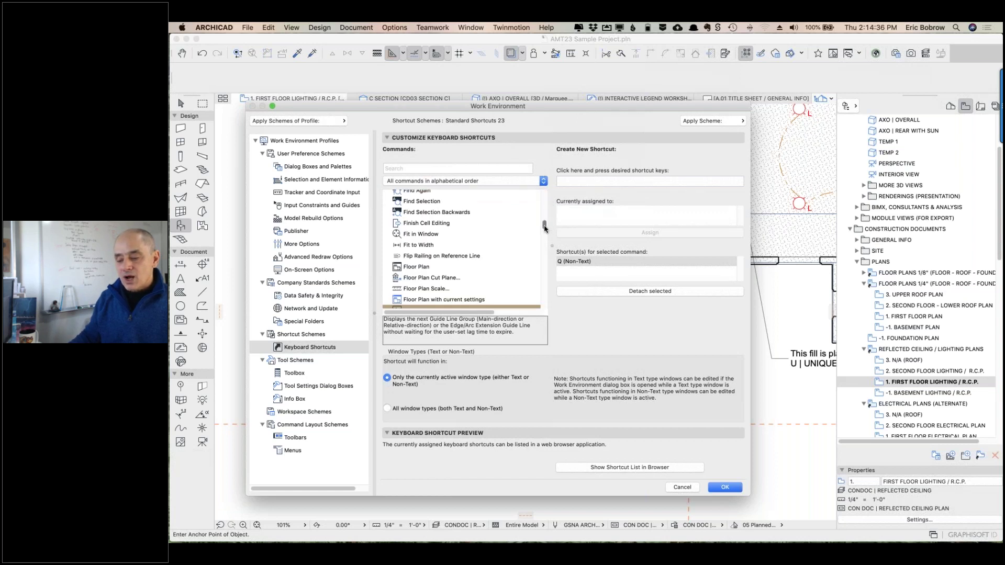
pyautogui.scroll(-3, 545, 228)
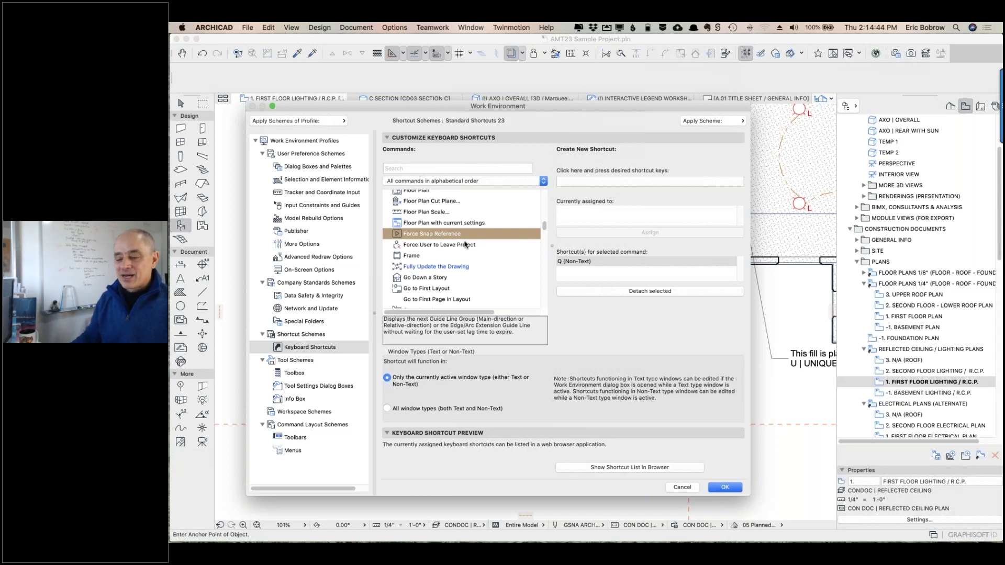
# - Assign the shortcut Command+Option+Ctrl+Q to Force Snap Reference and detach its Q shortcut
pyautogui.click(578, 183)
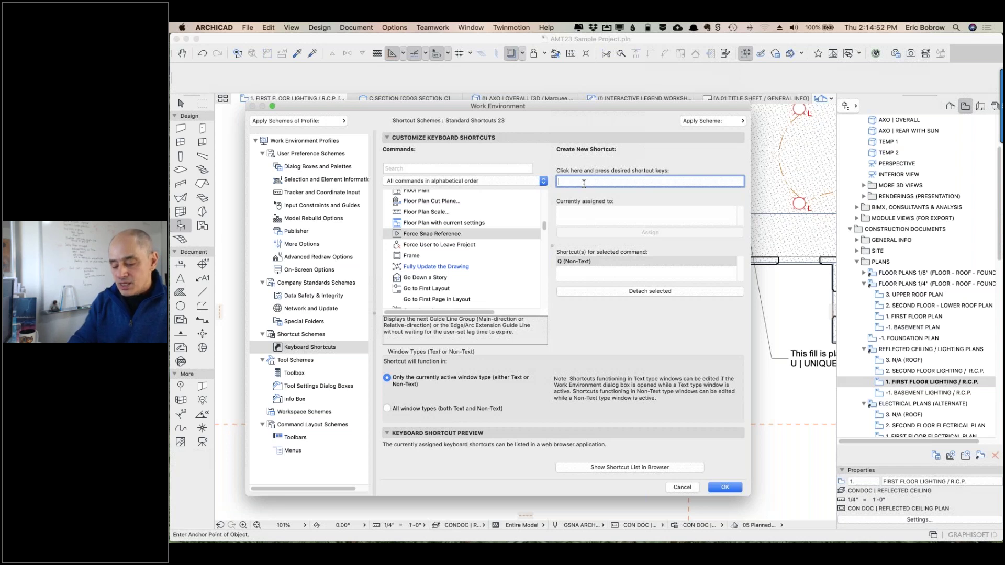
pyautogui.press('ctrl+alt+super+q')
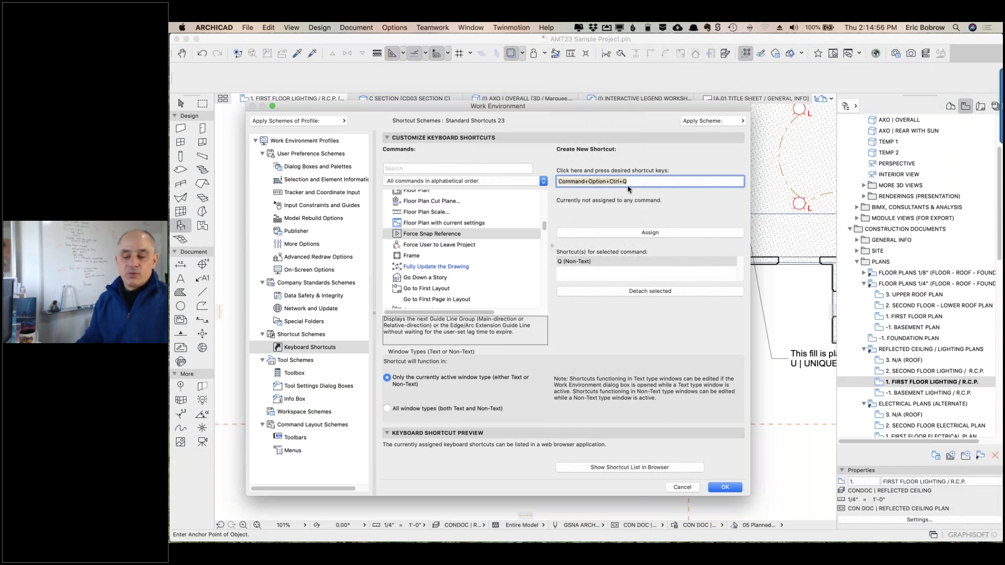
pyautogui.click(654, 233)
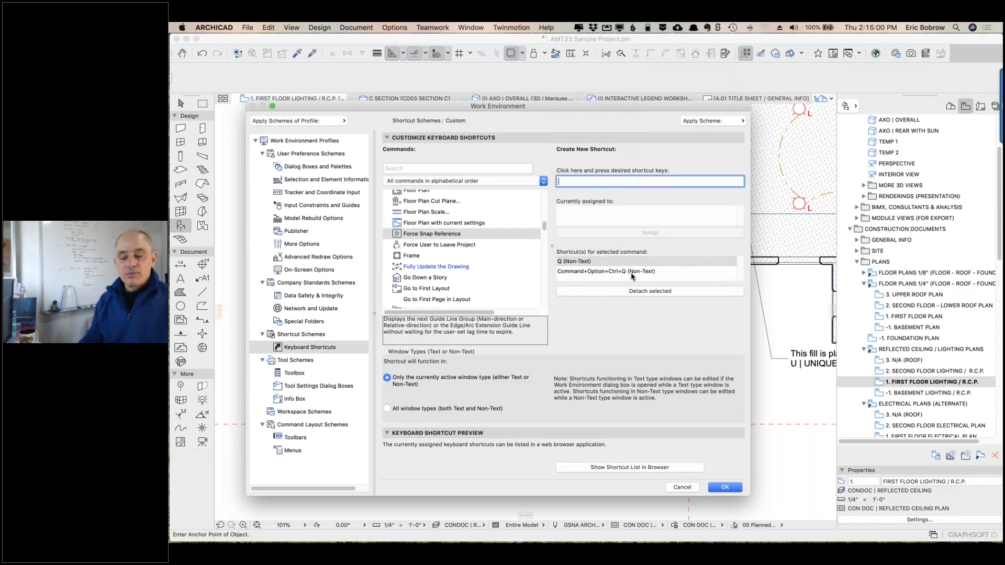
pyautogui.click(575, 262)
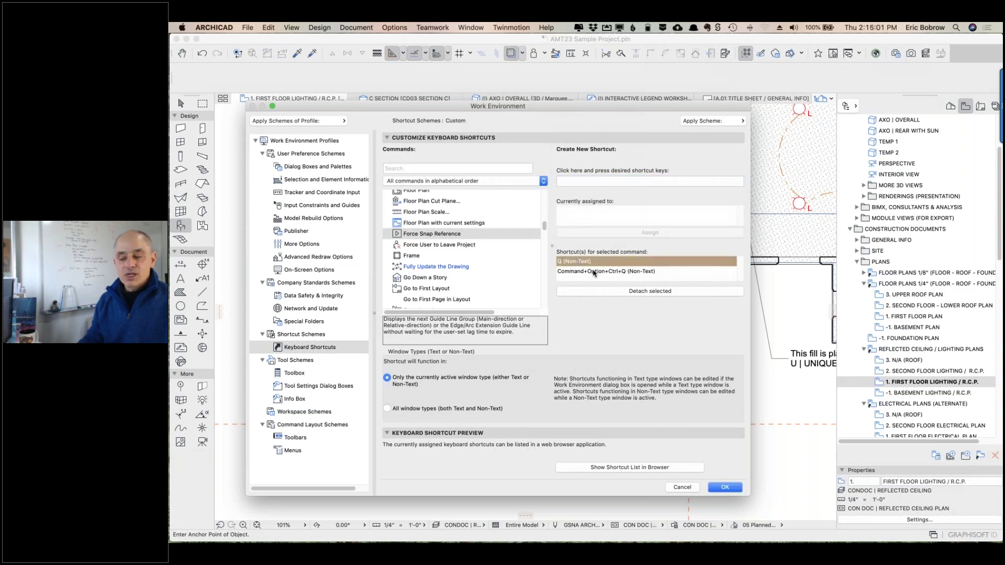
pyautogui.click(637, 293)
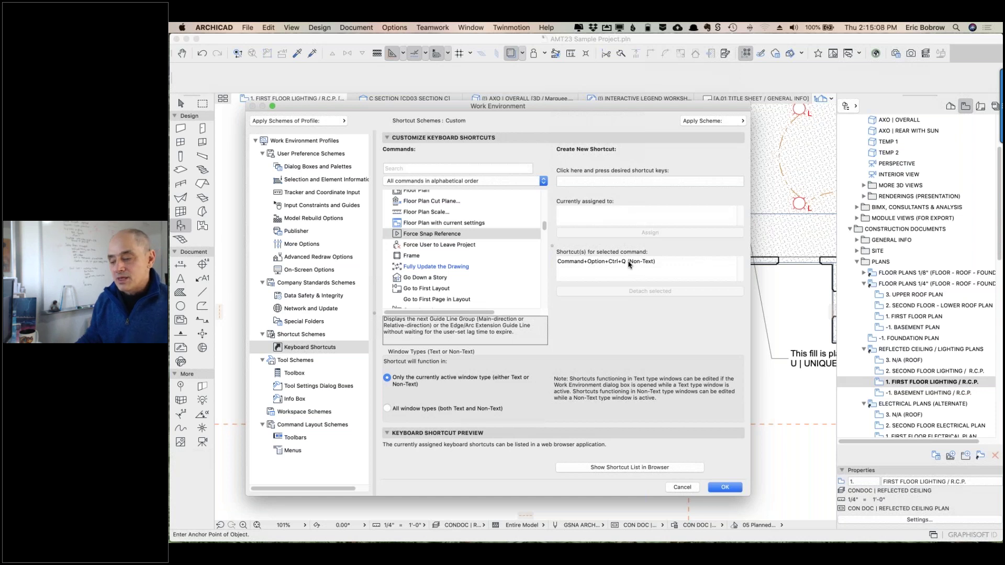
# - Assign Q as the shortcut for Force Snap Reference, remove its Command+Option+Ctrl+Q shortcut, and save the work environment
pyautogui.click(577, 181)
pyautogui.press('q')
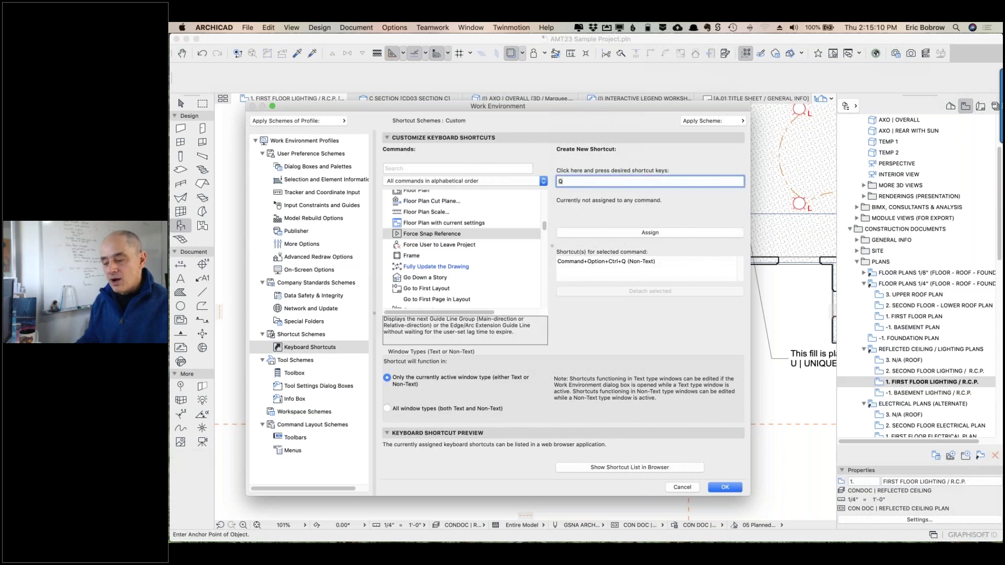
pyautogui.click(644, 234)
pyautogui.click(644, 262)
pyautogui.click(648, 293)
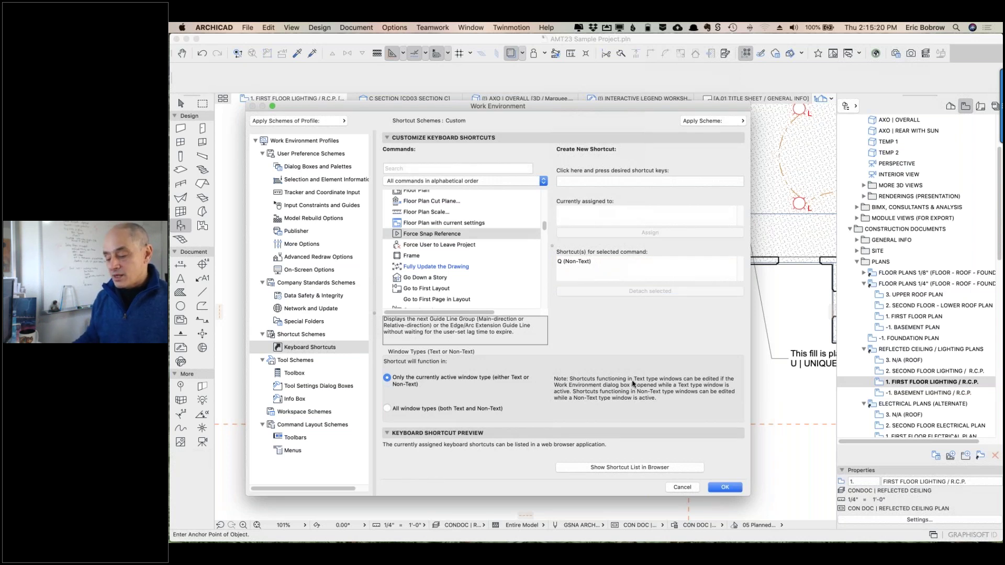
pyautogui.click(725, 488)
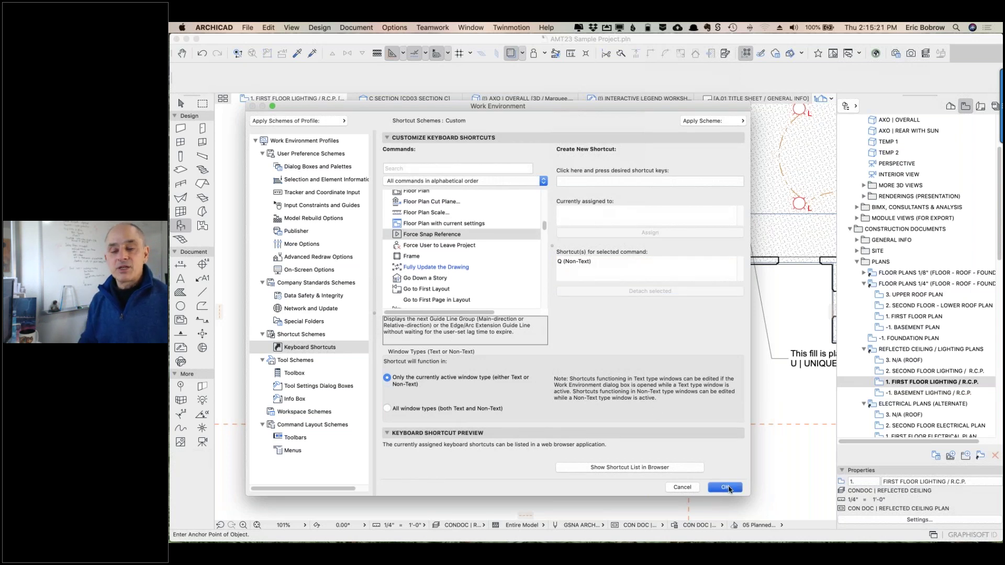
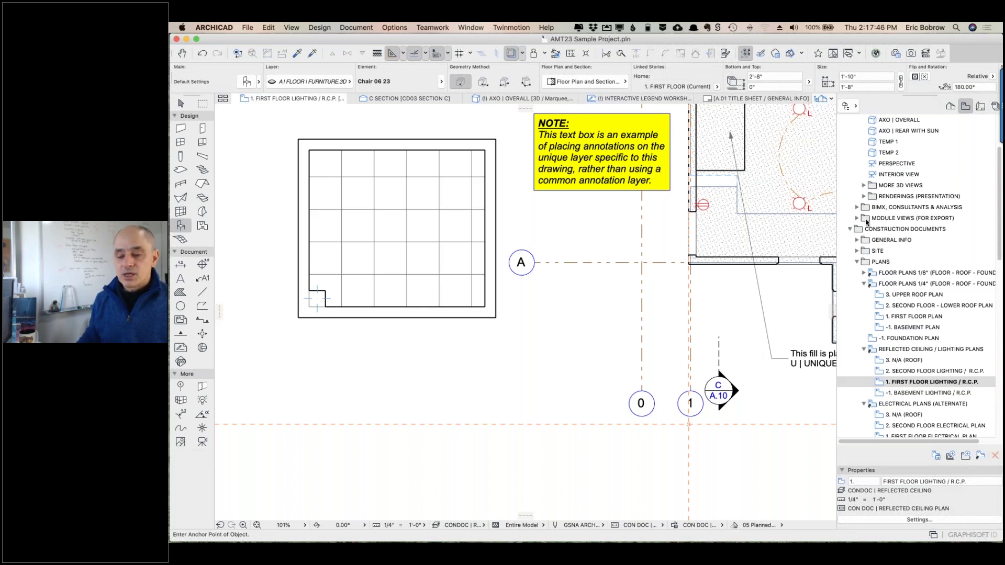
# - Review the Curtain Wall tool's default scheme, mullion frame types and panel settings, and leave them without saving changes
pyautogui.click(181, 212)
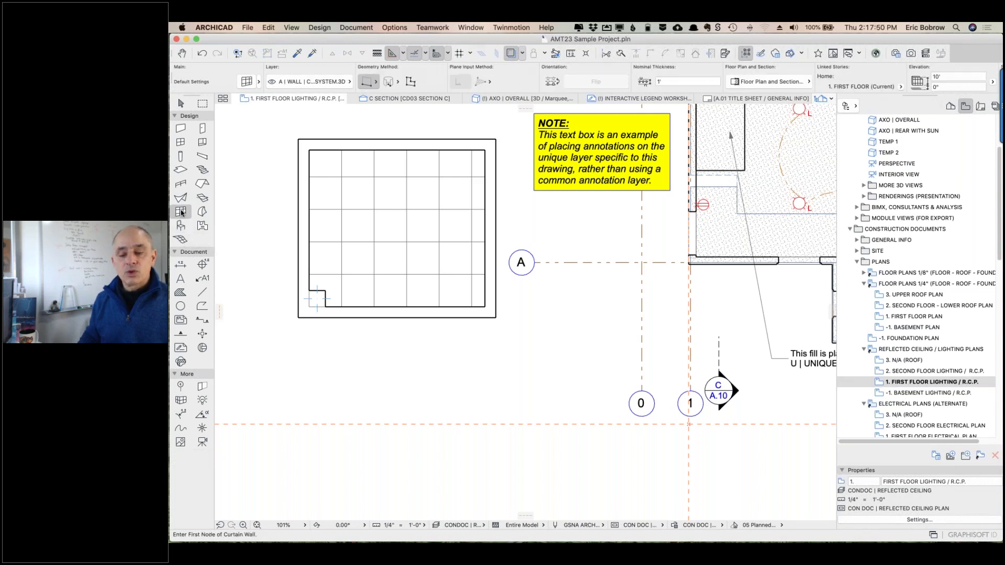
pyautogui.click(249, 81)
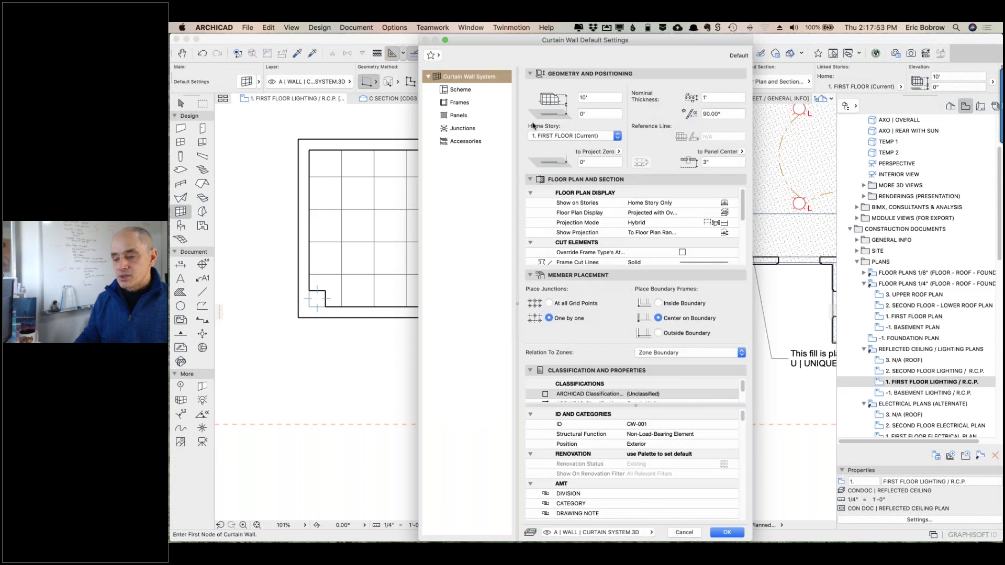
pyautogui.click(468, 91)
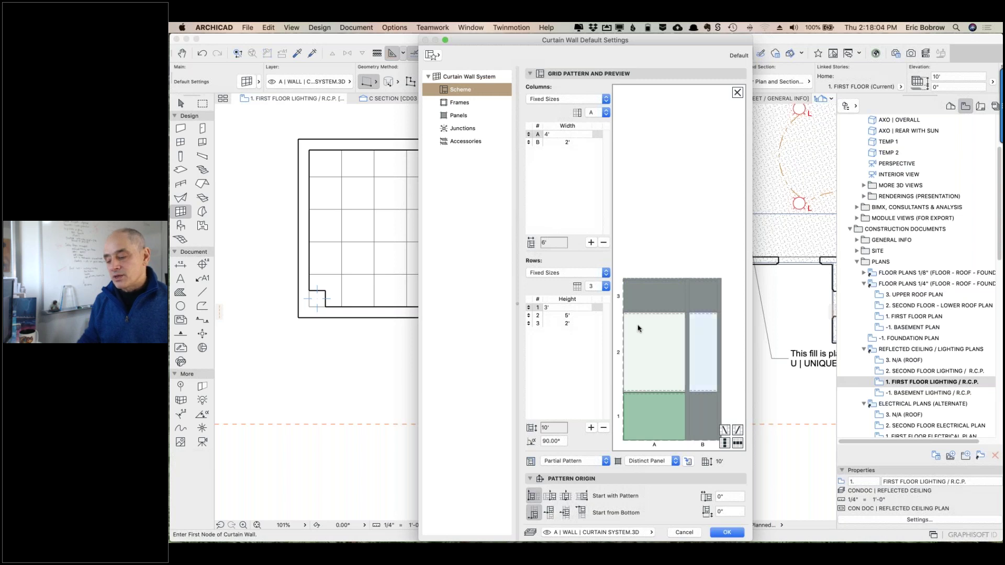
pyautogui.click(661, 350)
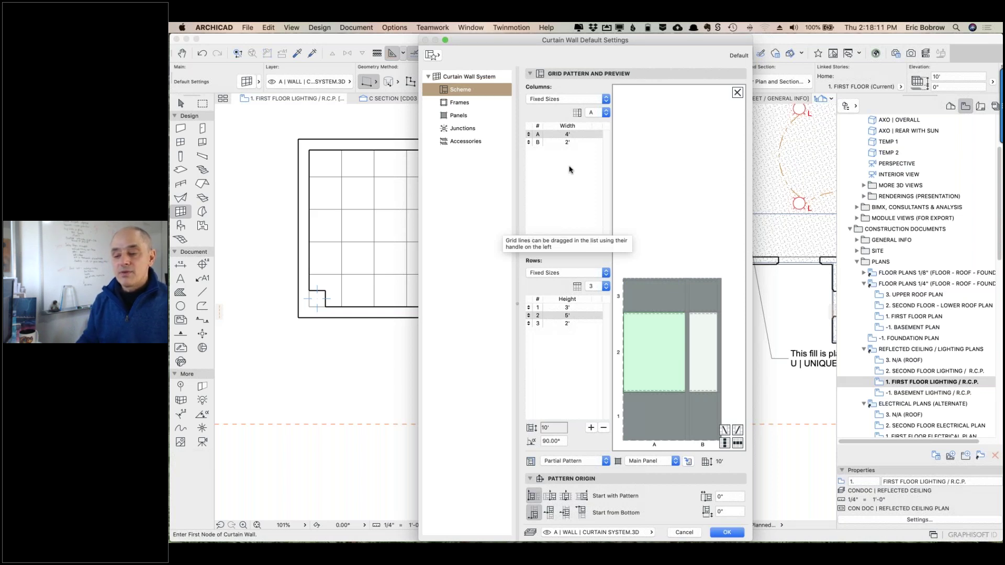
pyautogui.click(470, 110)
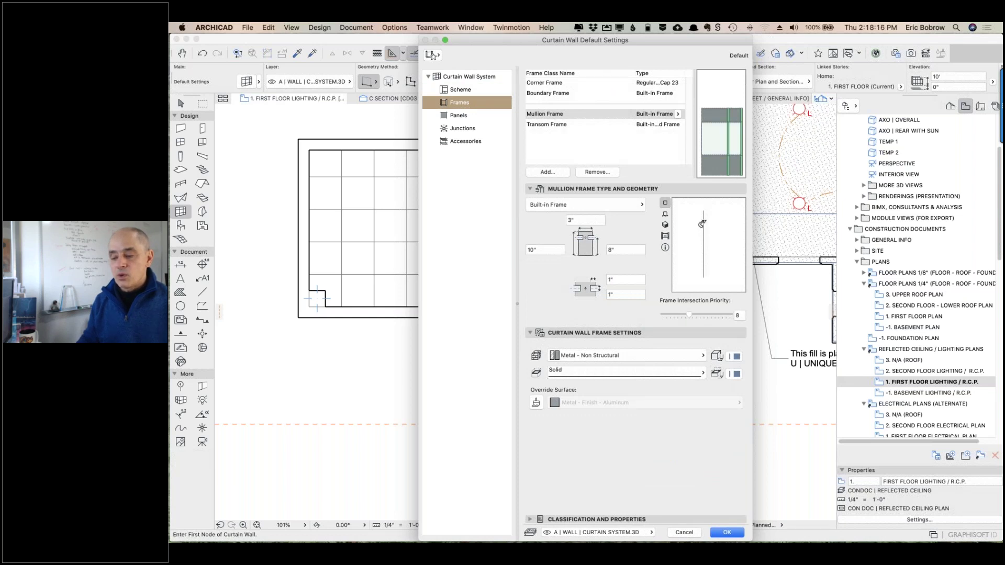
pyautogui.click(638, 207)
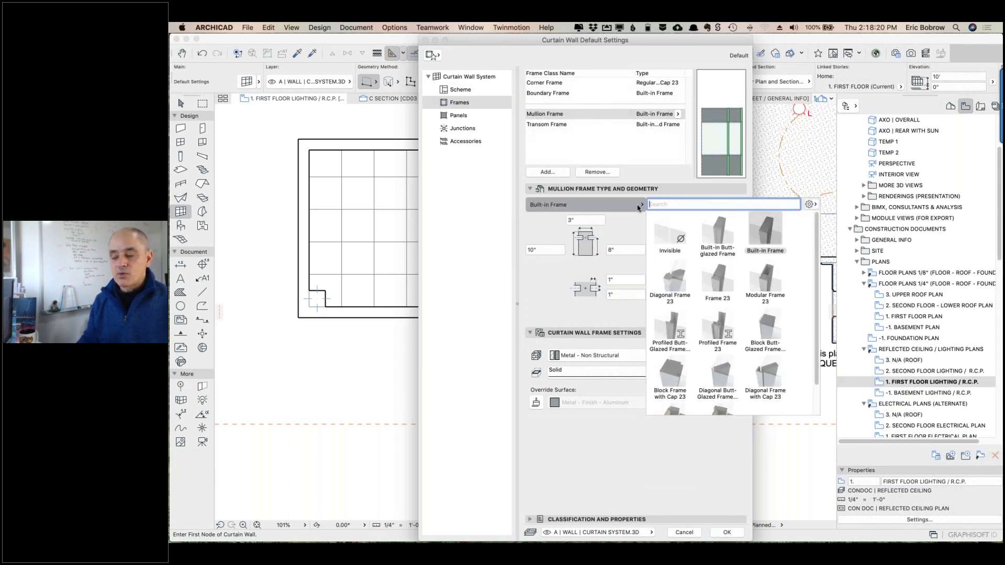
pyautogui.click(479, 129)
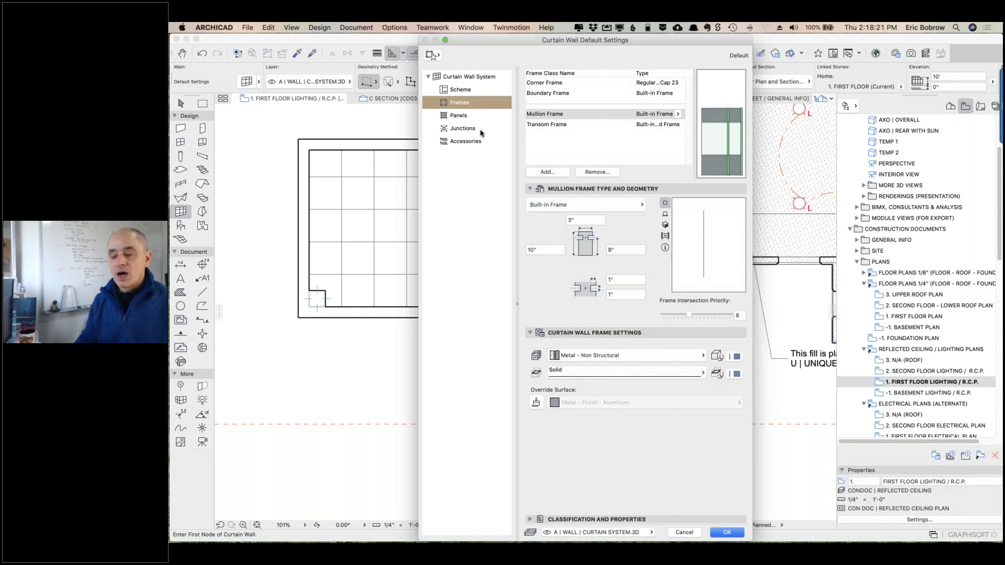
pyautogui.click(456, 115)
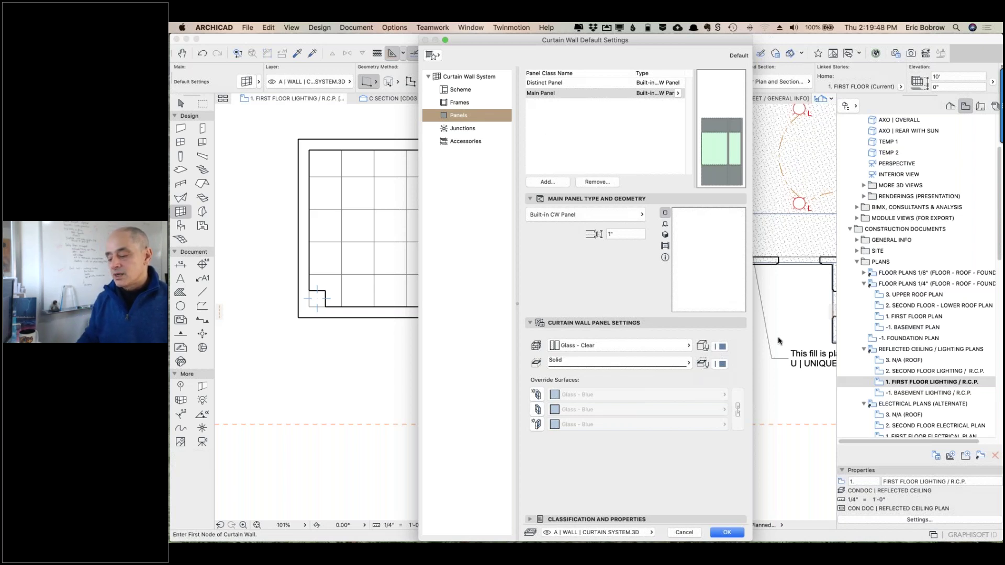
pyautogui.click(685, 533)
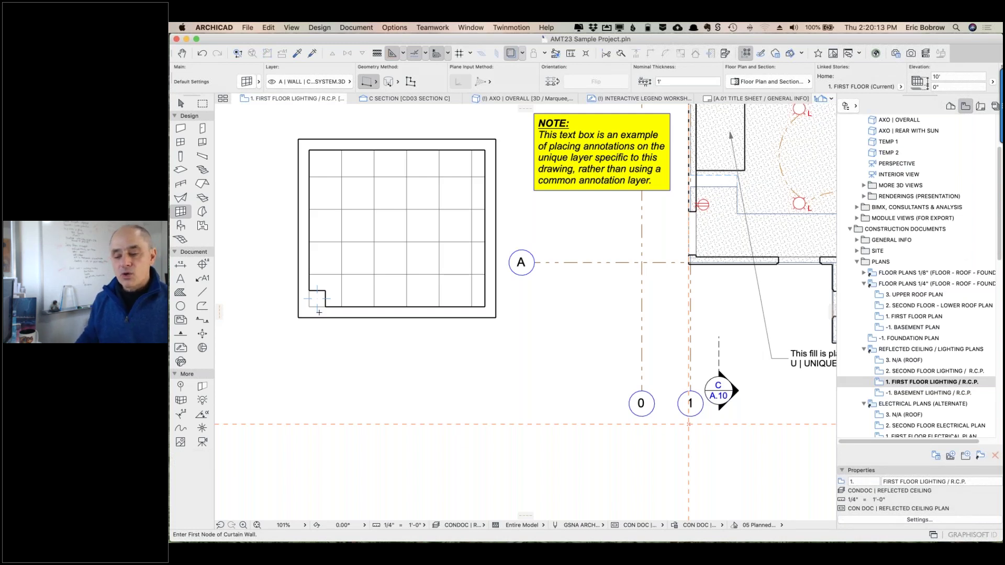
# - Pick up the settings of the gridded ceiling slab inside the square room as slab defaults
pyautogui.click(180, 130)
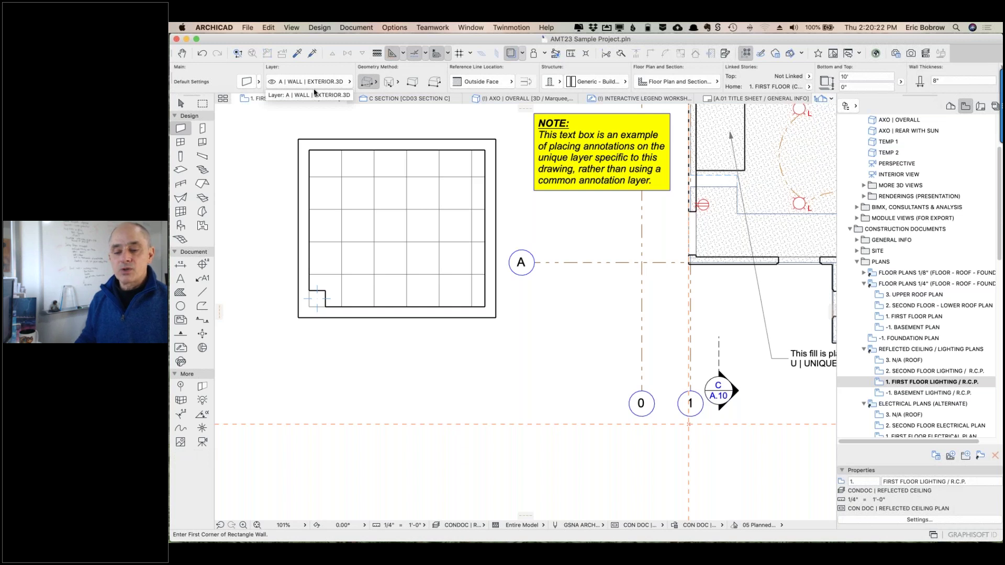
pyautogui.click(180, 157)
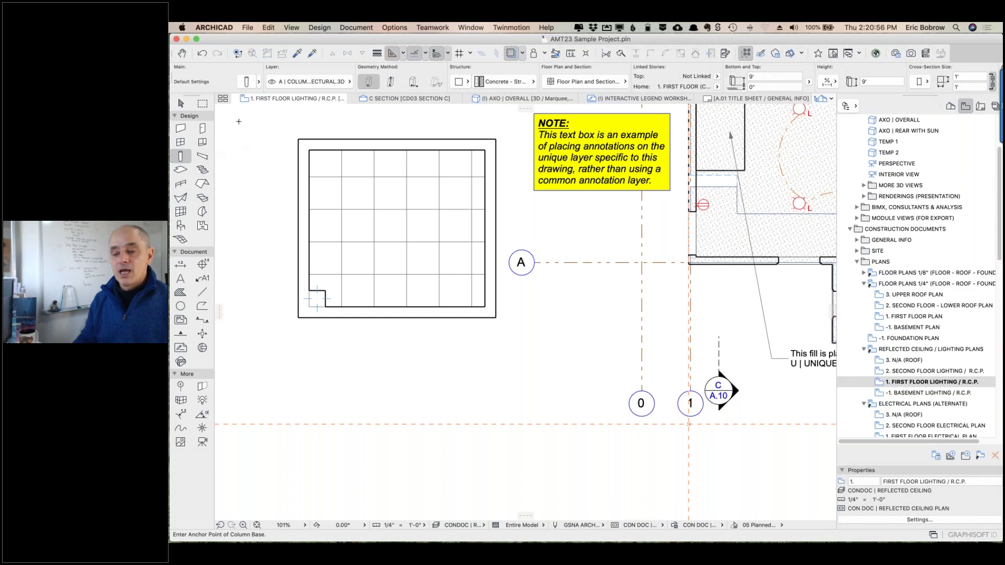
pyautogui.click(297, 55)
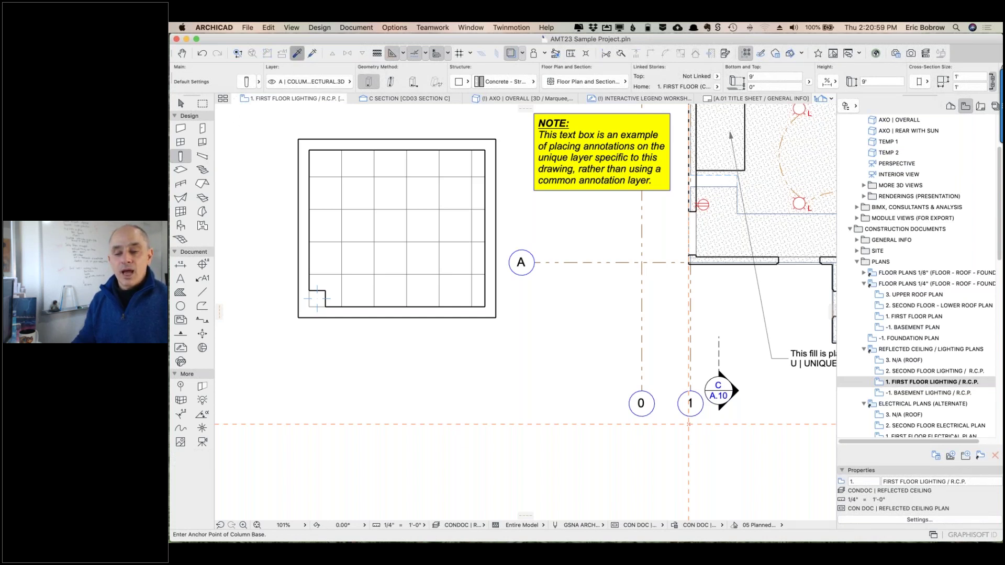
pyautogui.click(358, 177)
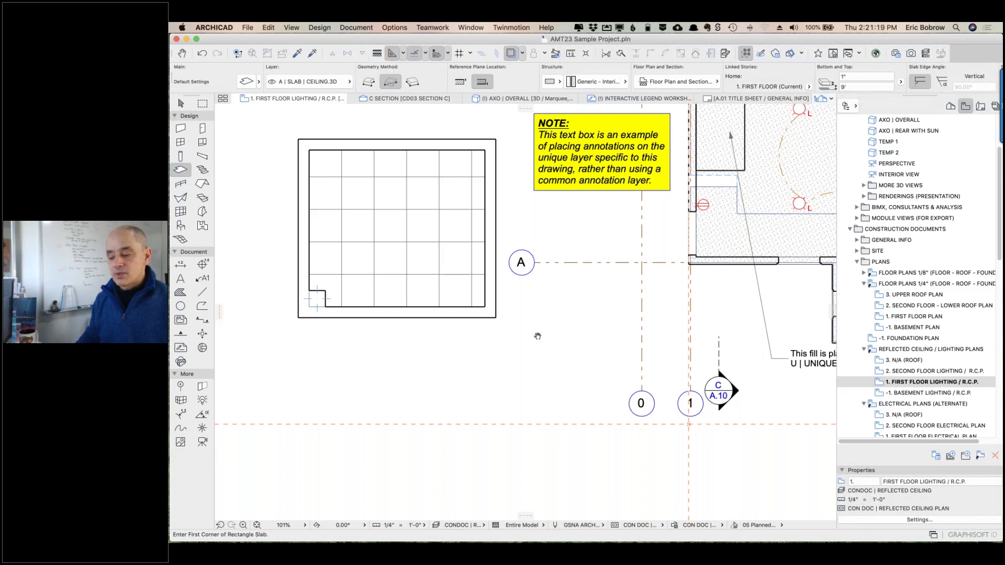
# - Open the 1. FIRST FLOOR PLAN view from the 1/4" floor plans
pyautogui.hscroll(3, 534, 334)
pyautogui.scroll(2, 534, 334)
pyautogui.scroll(-2, 518, 333)
pyautogui.hscroll(2, 518, 333)
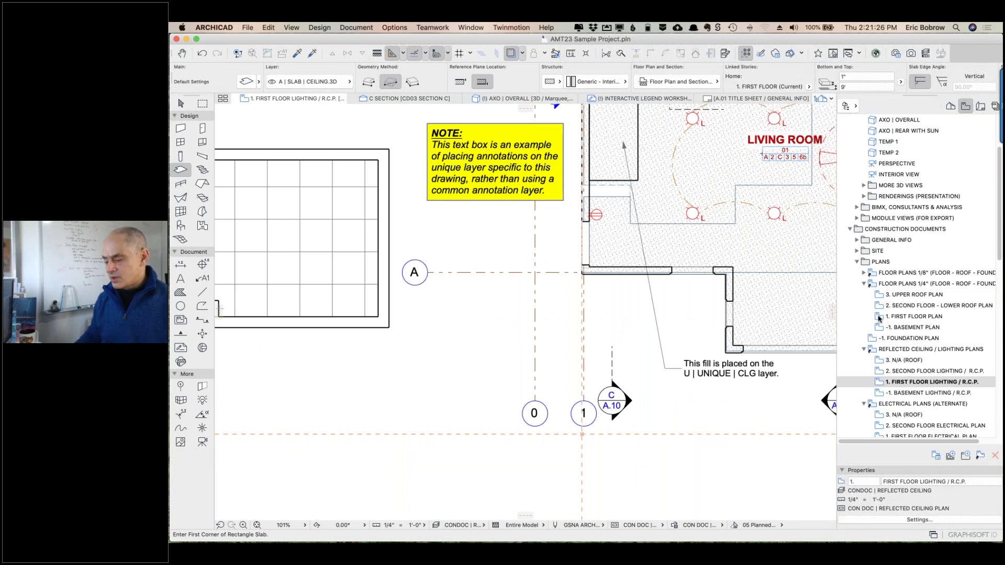
pyautogui.scroll(-5, 914, 356)
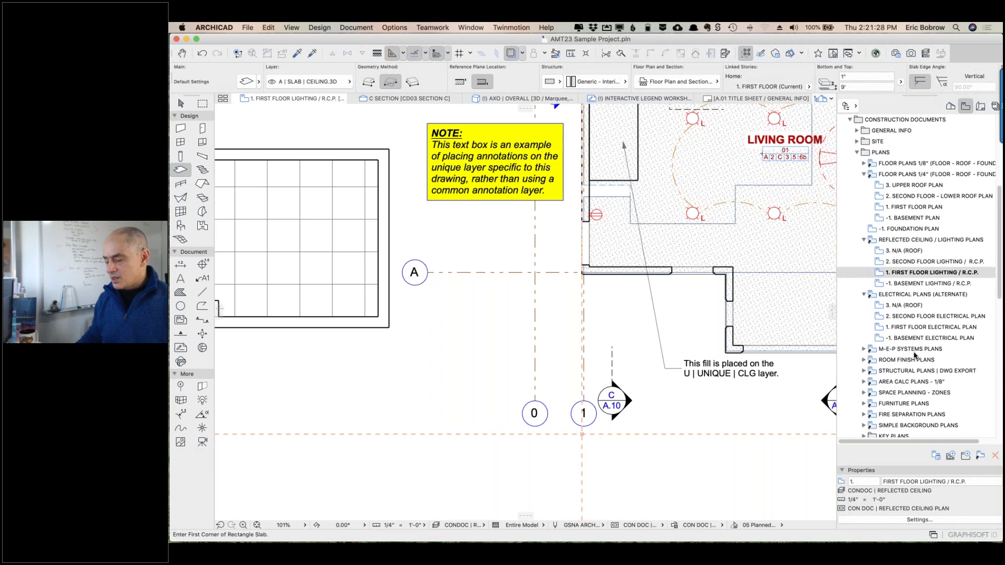
pyautogui.scroll(4, 914, 355)
pyautogui.scroll(4, 914, 356)
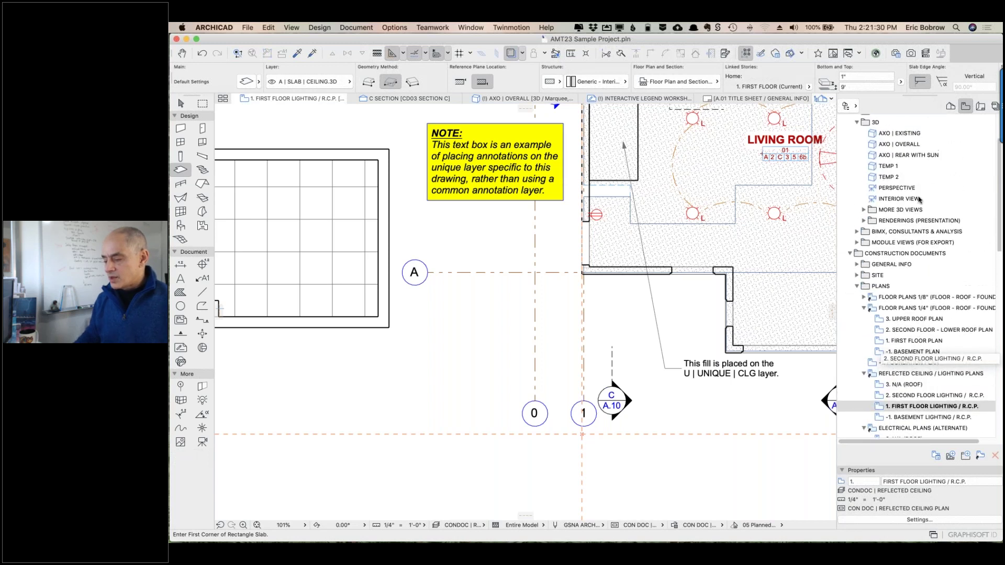
pyautogui.click(880, 343)
pyautogui.doubleClick(883, 343)
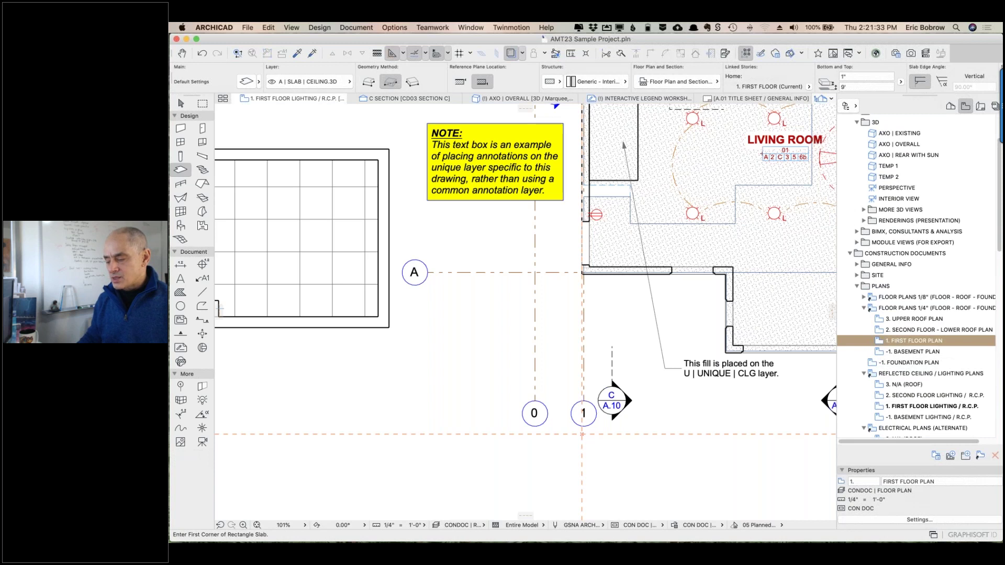
# - Pick up the settings of the structural floor slab in the living room and check its layer among the available layers
pyautogui.press('space')
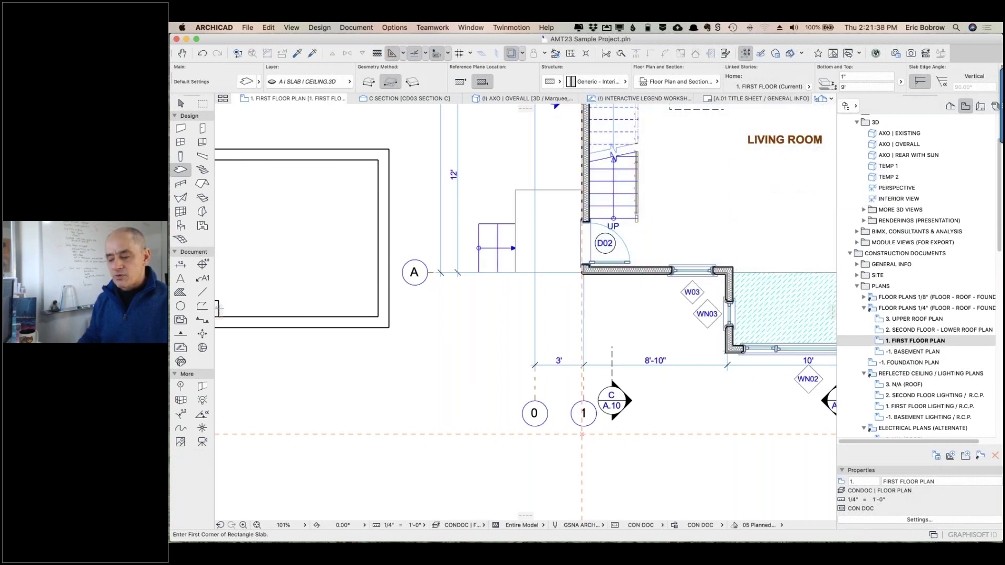
pyautogui.press('space')
pyautogui.keyDown('alt'); pyautogui.click(725, 158); pyautogui.keyUp('alt')
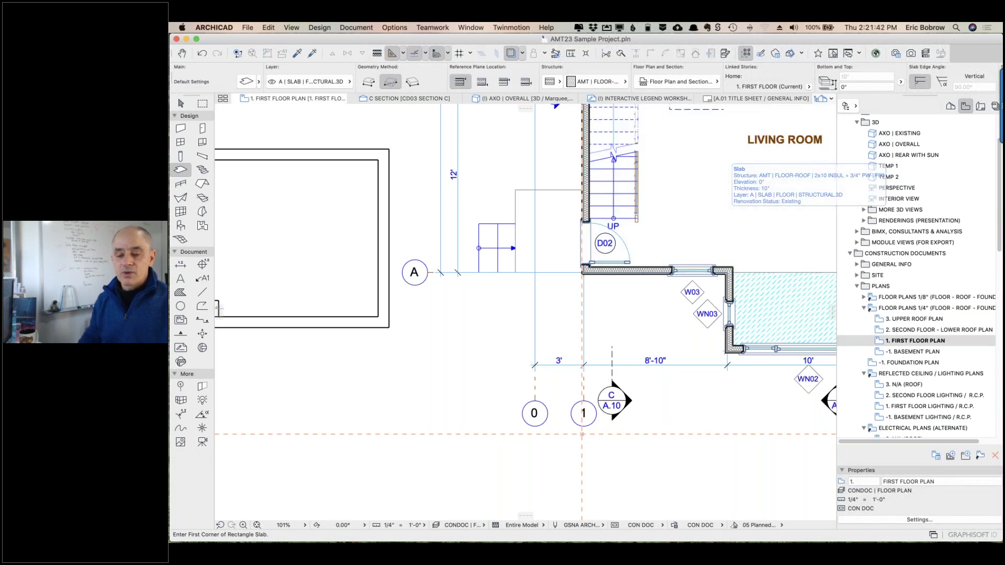
pyautogui.click(345, 83)
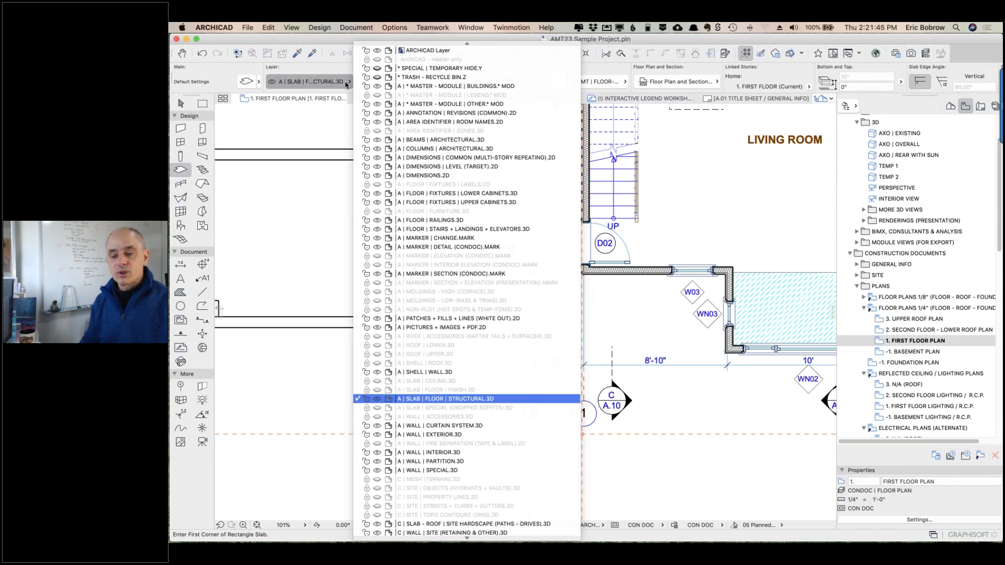
pyautogui.press('Return')
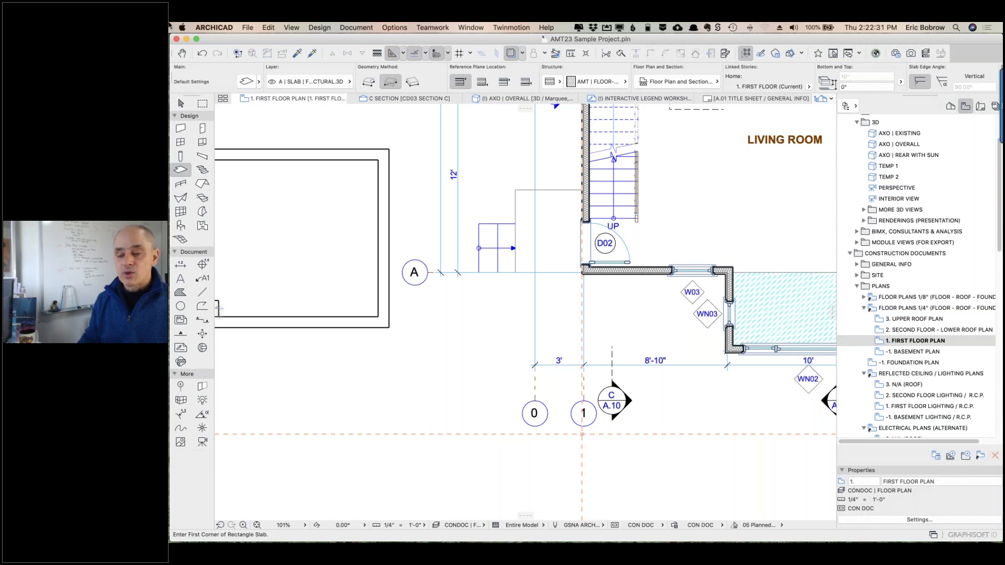
# - Activate the Wall tool and check its saved favorites
pyautogui.click(181, 128)
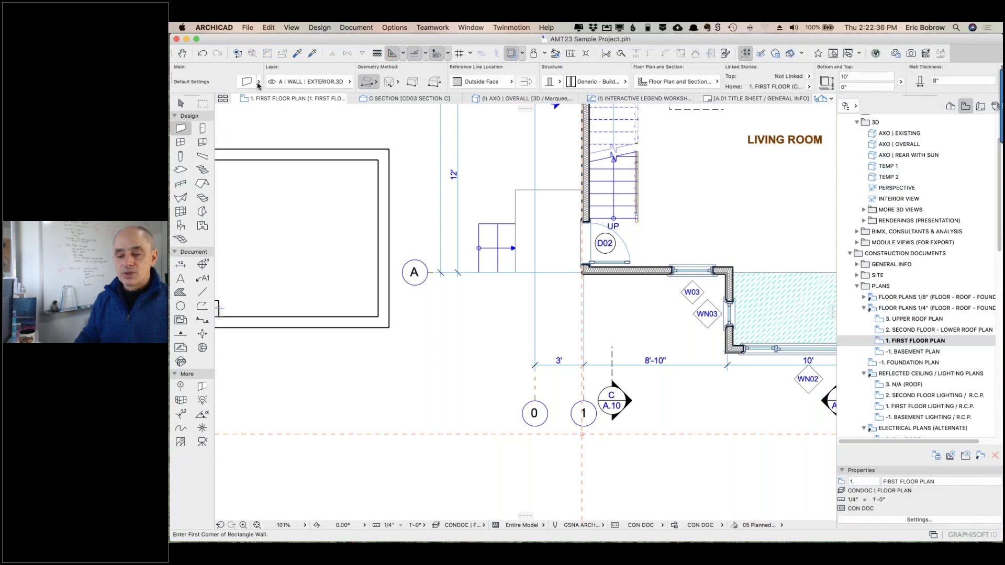
pyautogui.click(258, 83)
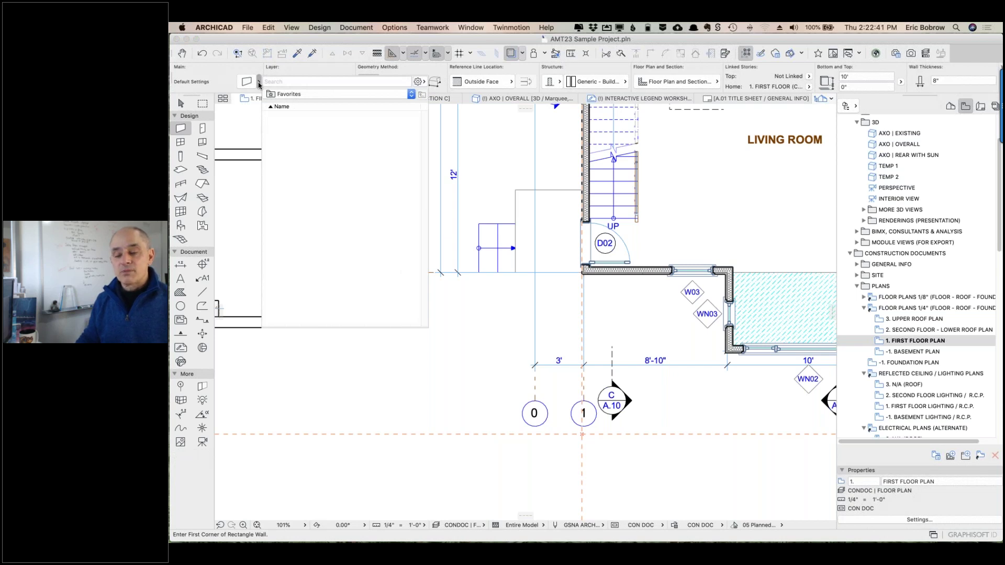
pyautogui.click(258, 84)
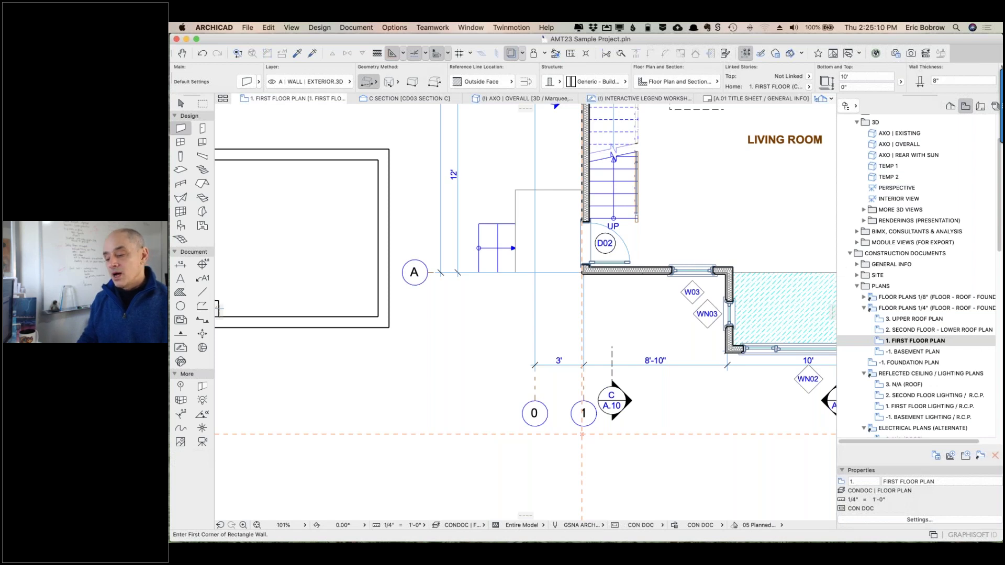
# - Select the elements in the lower part of the house's first floor plan, from the porch to the outer stairs
pyautogui.scroll(-5, 570, 267)
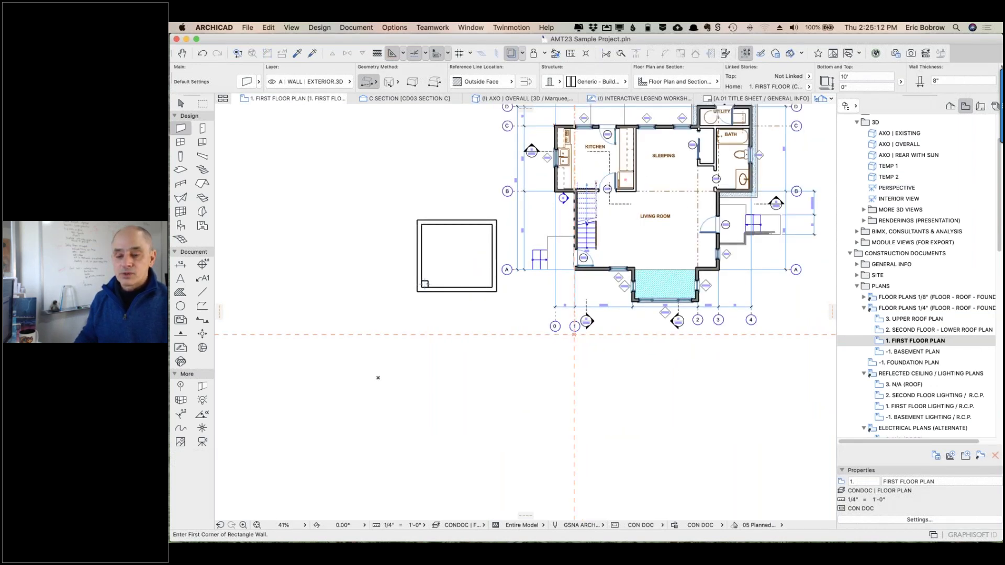
pyautogui.click(182, 105)
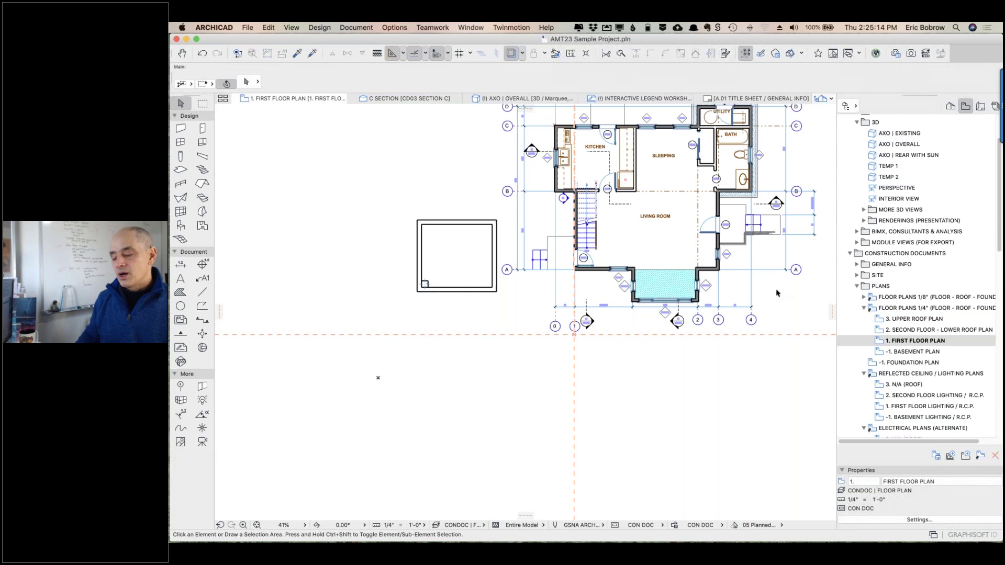
pyautogui.moveTo(772, 347); pyautogui.dragTo(516, 244)
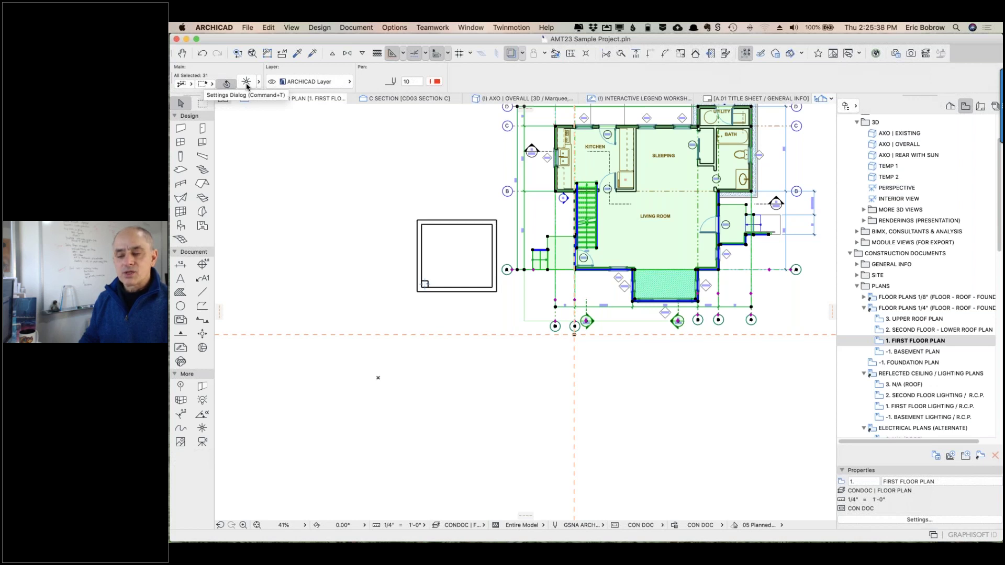
# - Try putting the selected hotspot on the * SPECIAL | TEMPORARY HIDE.Y layer, and undo the layer change
pyautogui.click(346, 84)
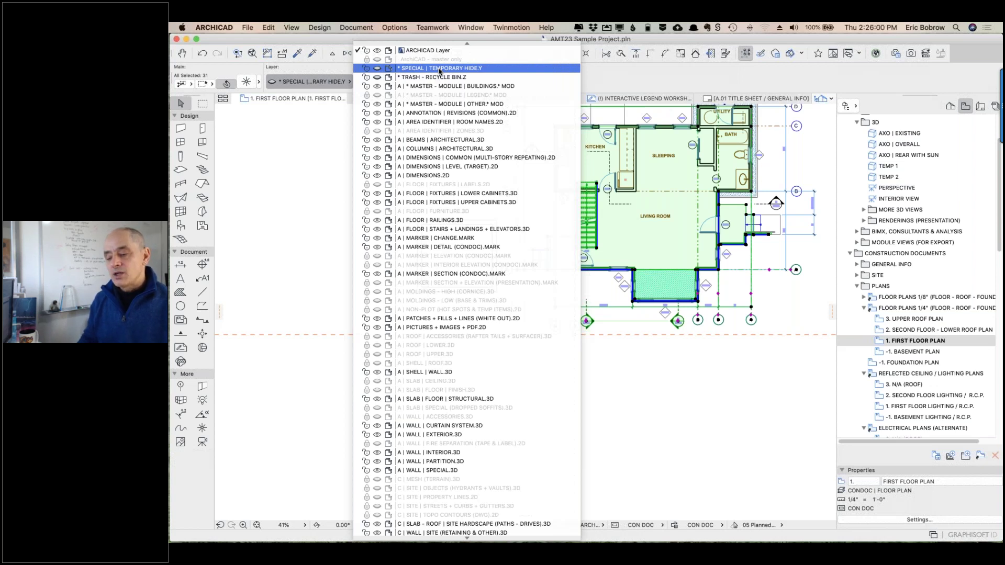
pyautogui.click(439, 69)
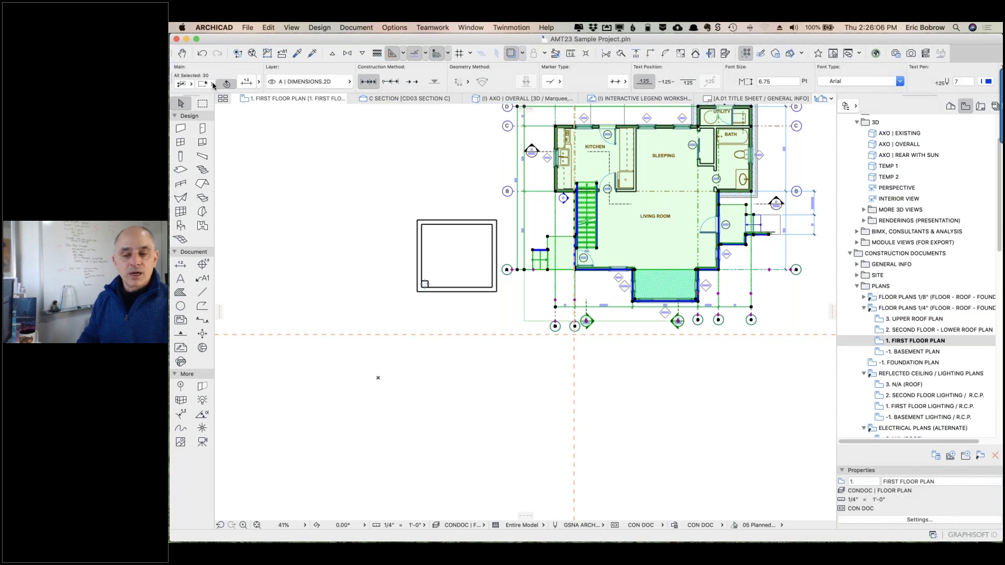
pyautogui.click(202, 54)
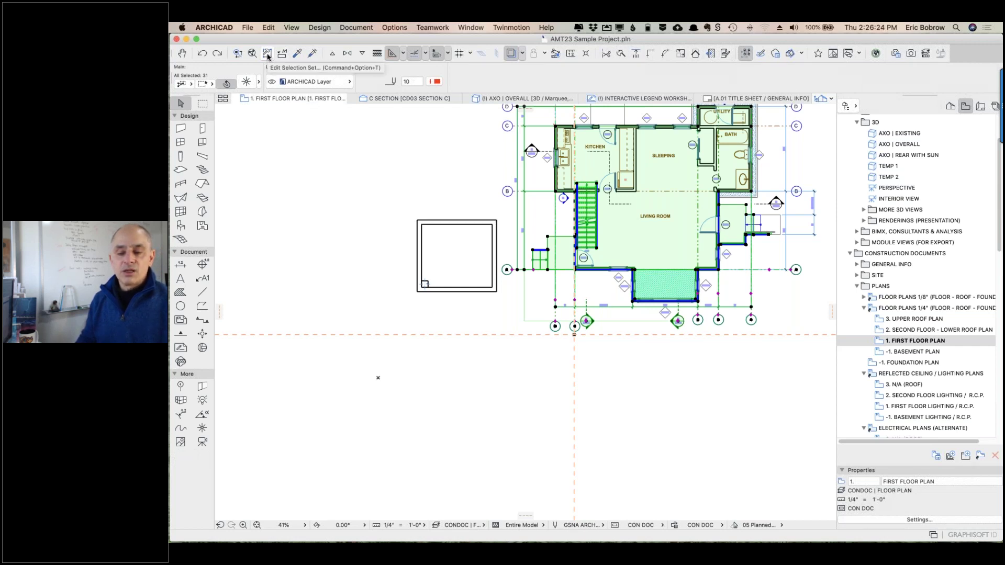
# - Try setting all selected elements to pen 5 through the Edit Selection Set dialog
pyautogui.click(268, 28)
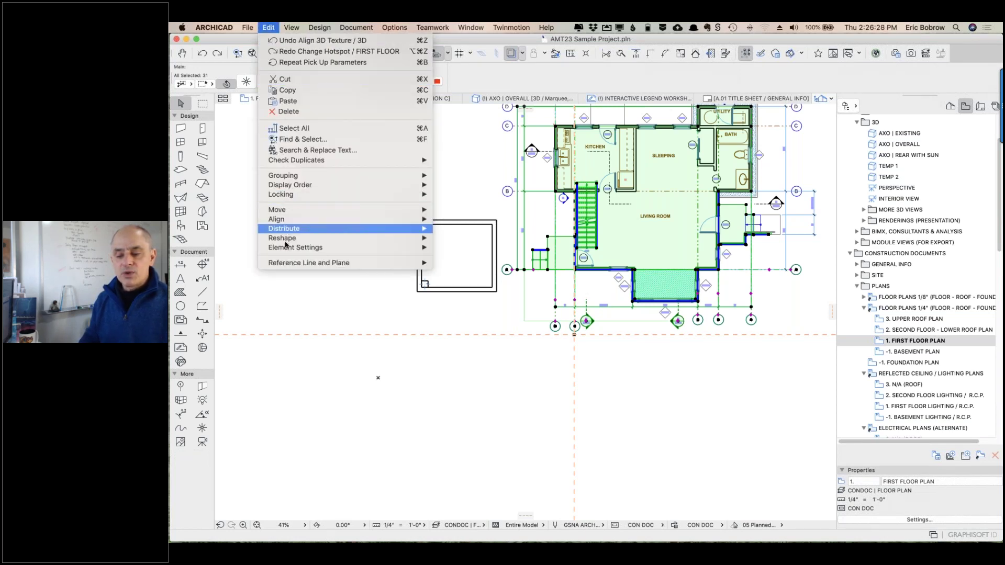
pyautogui.moveTo(311, 248)
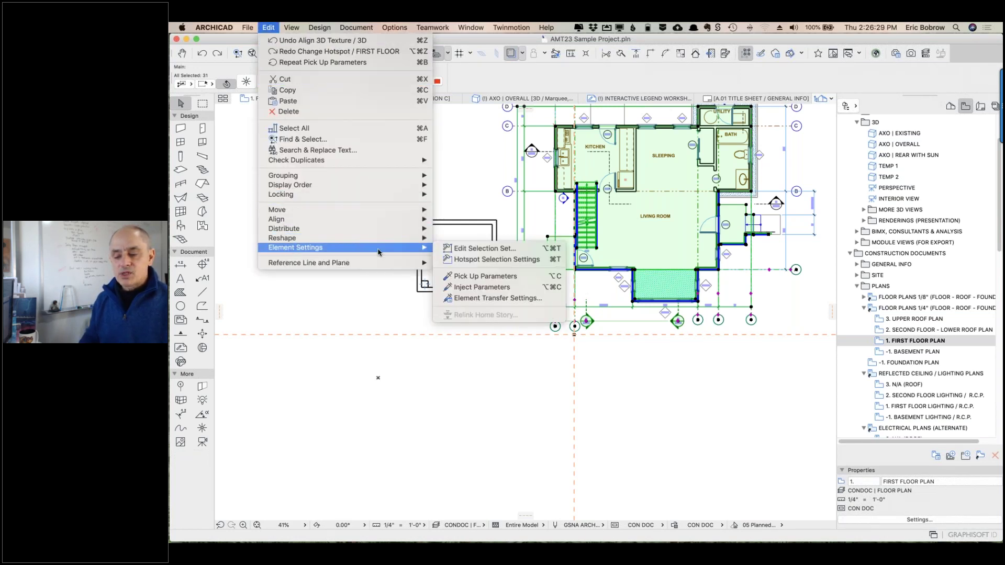
pyautogui.click(478, 251)
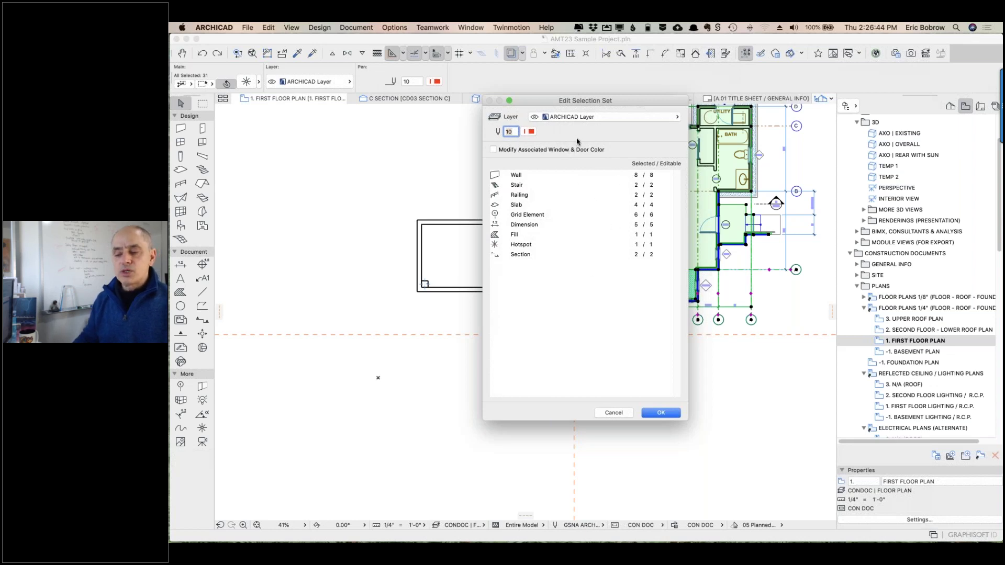
pyautogui.click(532, 132)
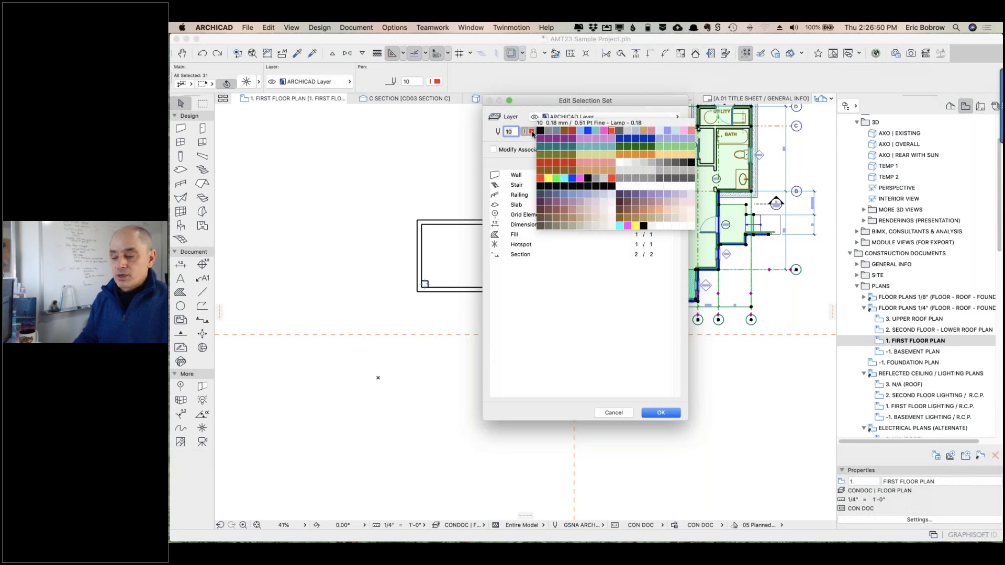
pyautogui.hotkey('ctrl', 'Up')
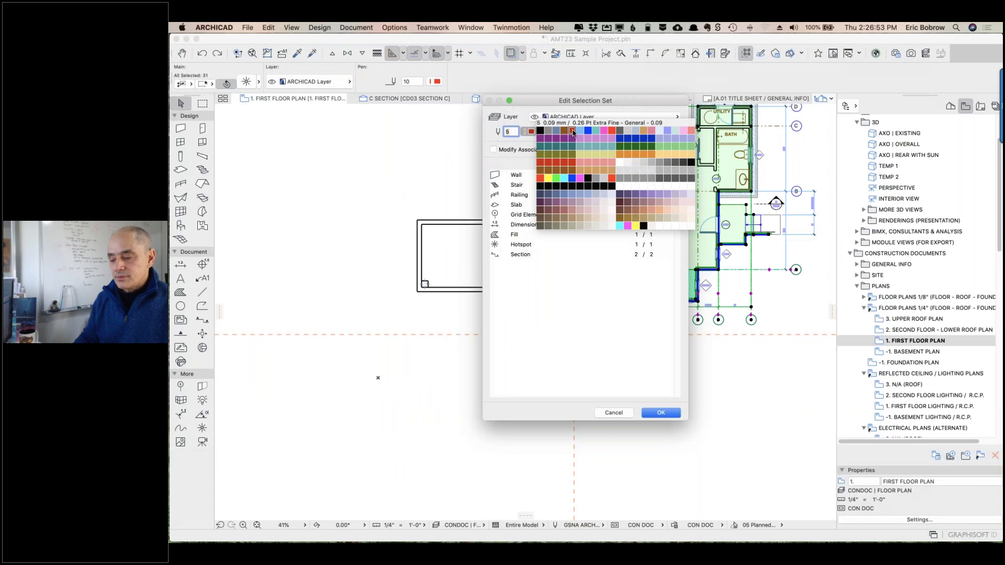
pyautogui.click(569, 126)
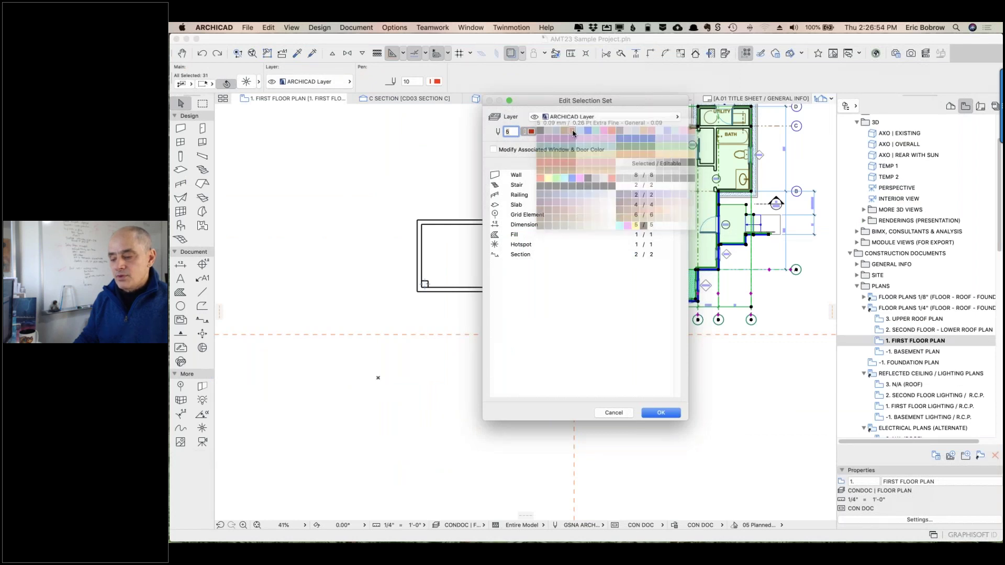
pyautogui.click(662, 413)
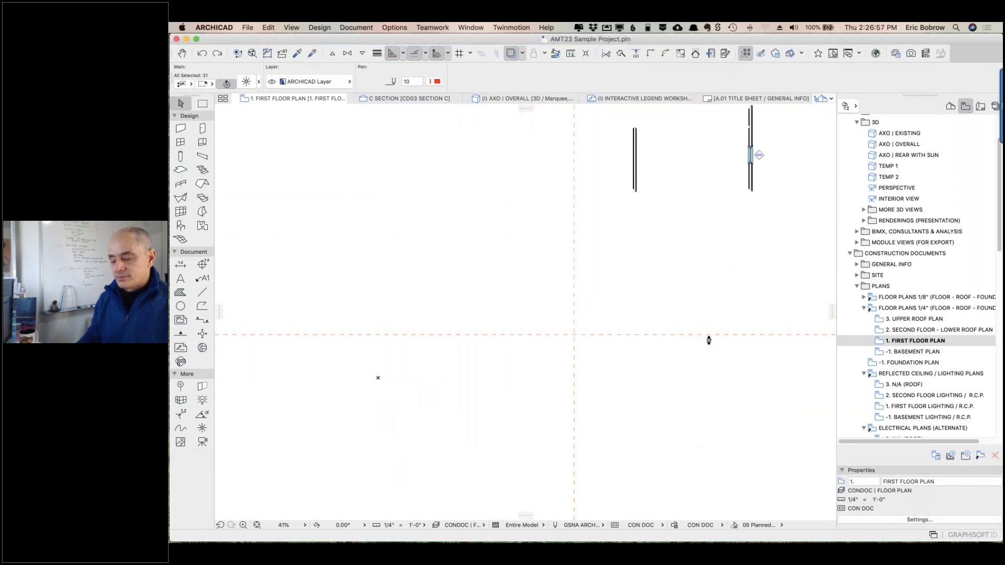
# - Inspect the pen change on the lower part of the plan, deselect the elements, and undo the selection set edit
pyautogui.scroll(5, 709, 341)
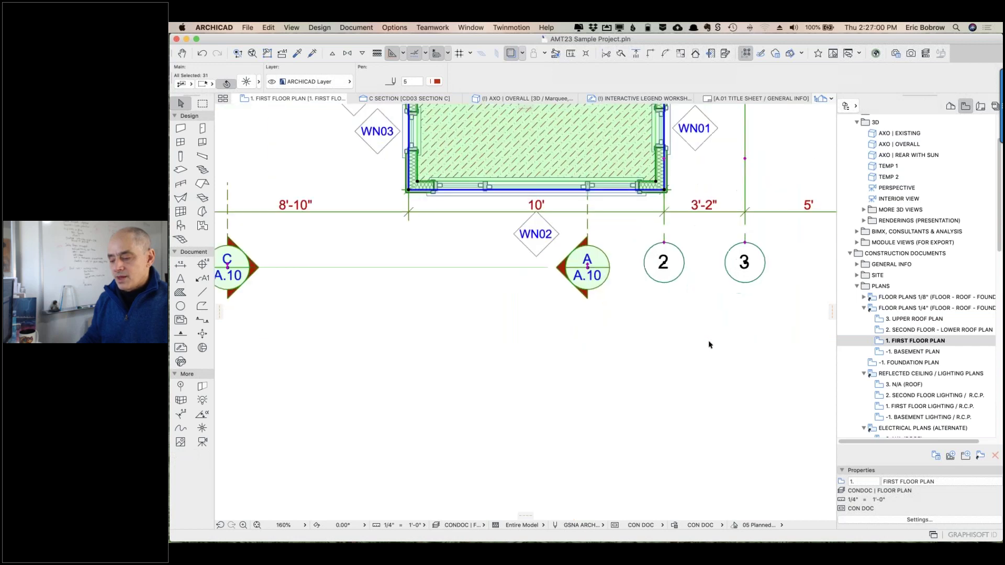
pyautogui.scroll(-5, 710, 345)
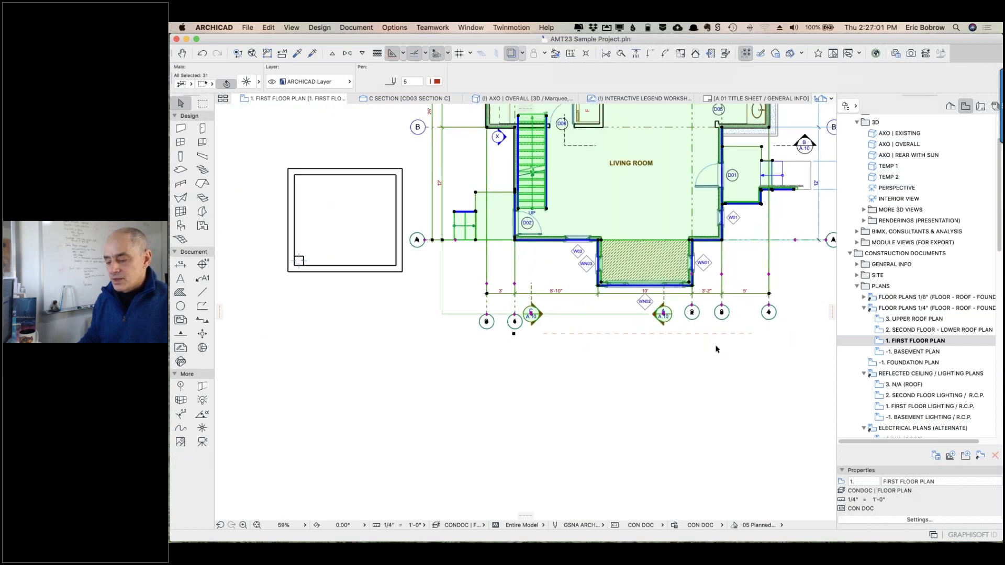
pyautogui.click(717, 349)
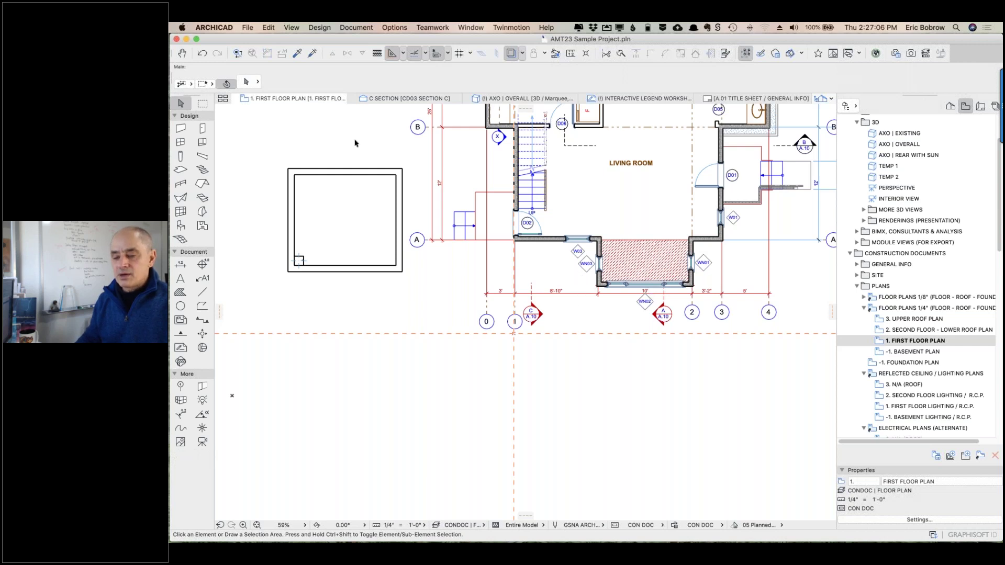
pyautogui.click(204, 54)
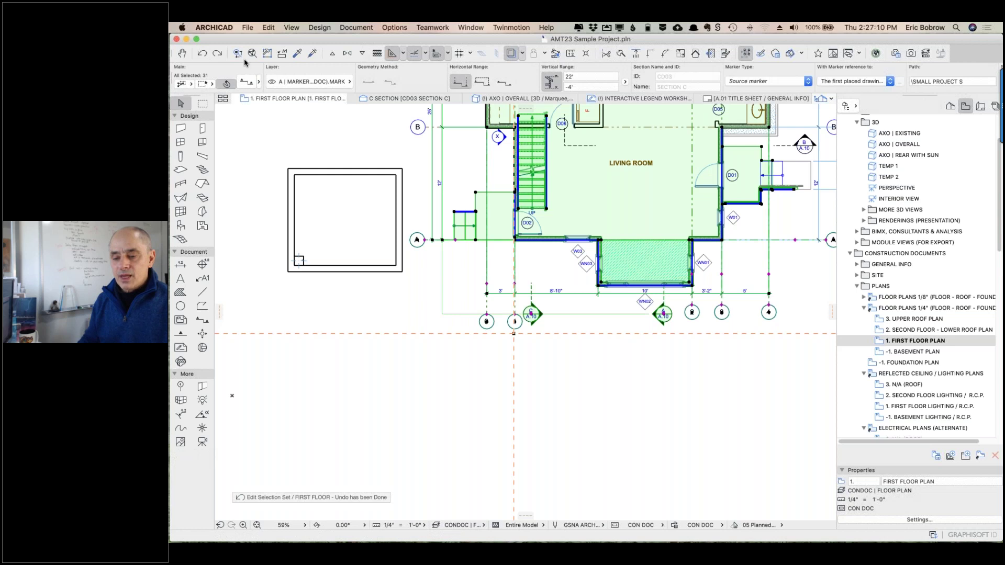
# - Try putting the whole selection set on the * SPECIAL | TEMPORARY HIDE.Y layer, undo it, and deselect the elements
pyautogui.click(267, 54)
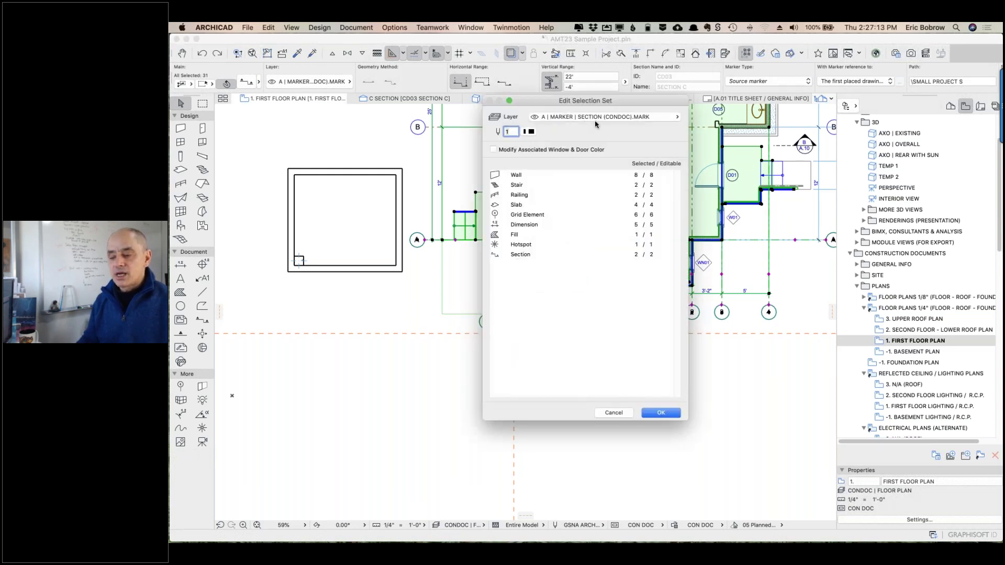
pyautogui.click(595, 117)
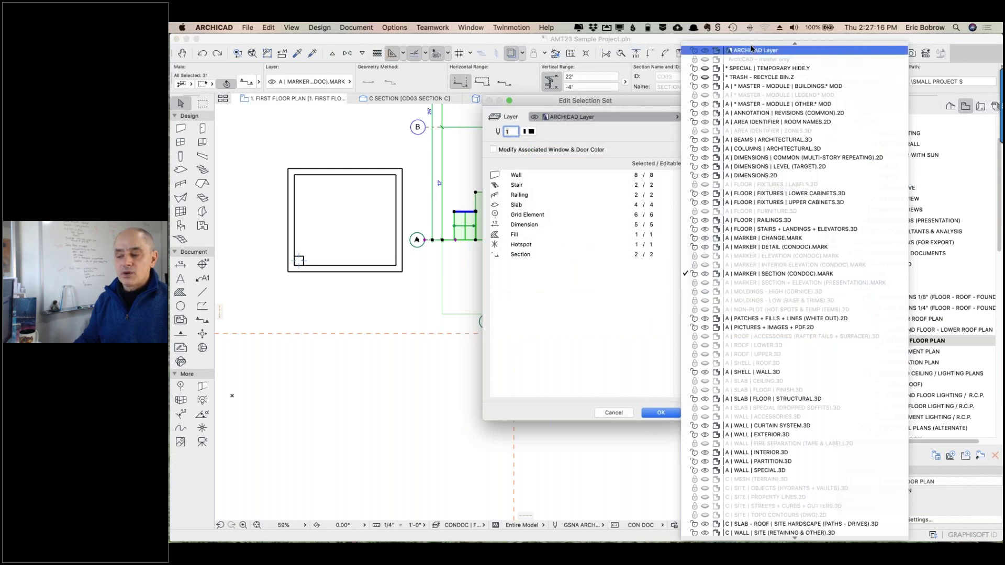
pyautogui.click(767, 68)
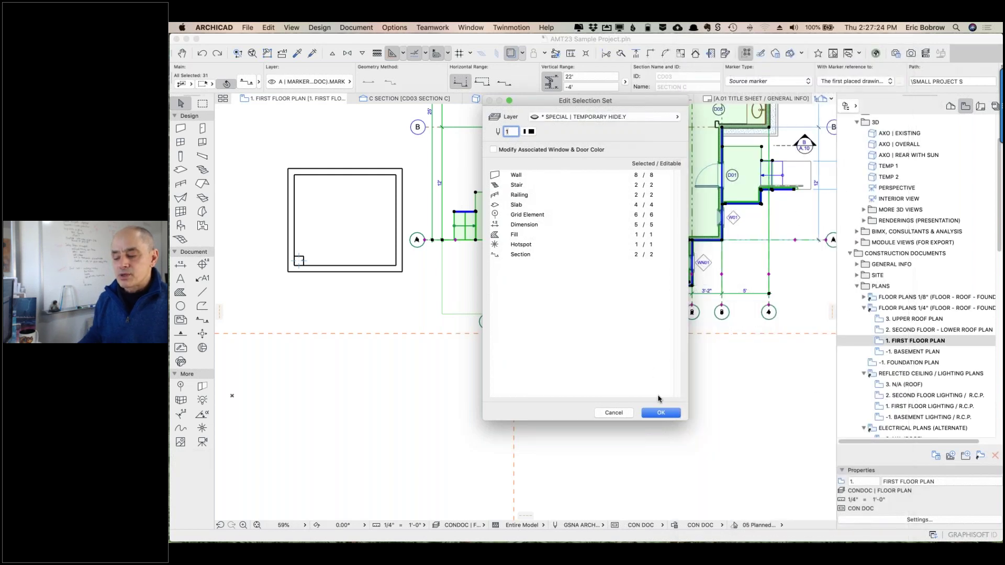
pyautogui.click(661, 413)
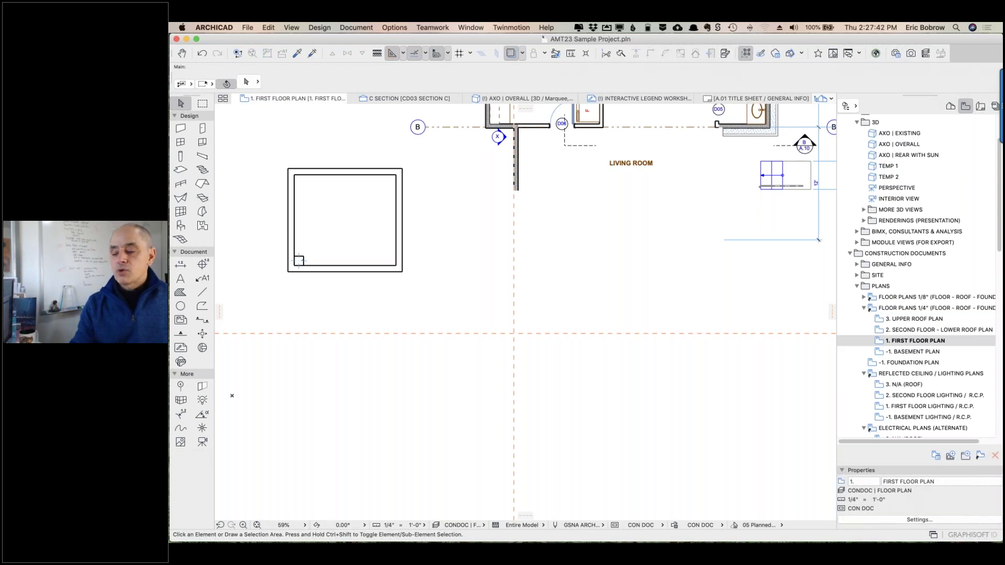
pyautogui.press('super+z')
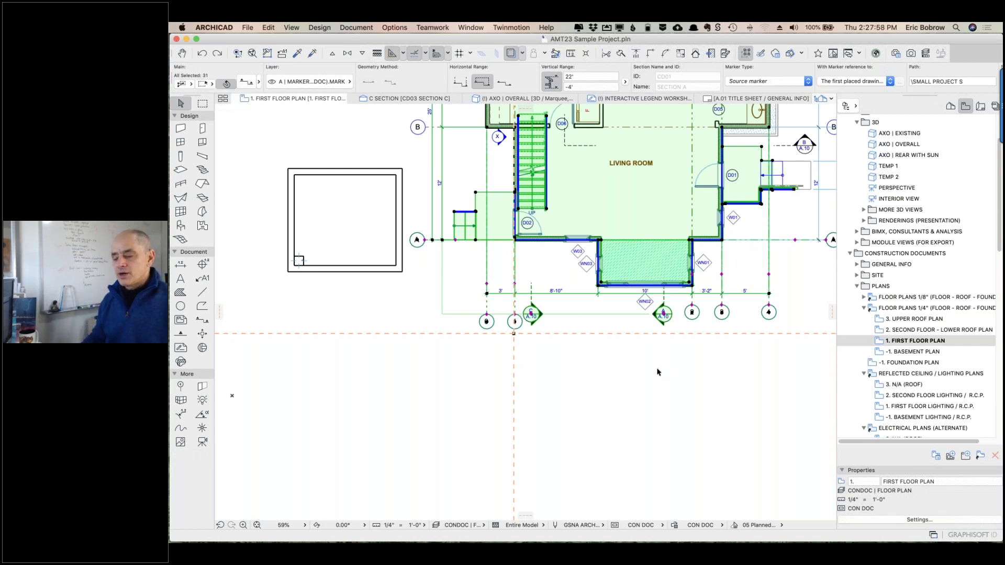
pyautogui.click(679, 359)
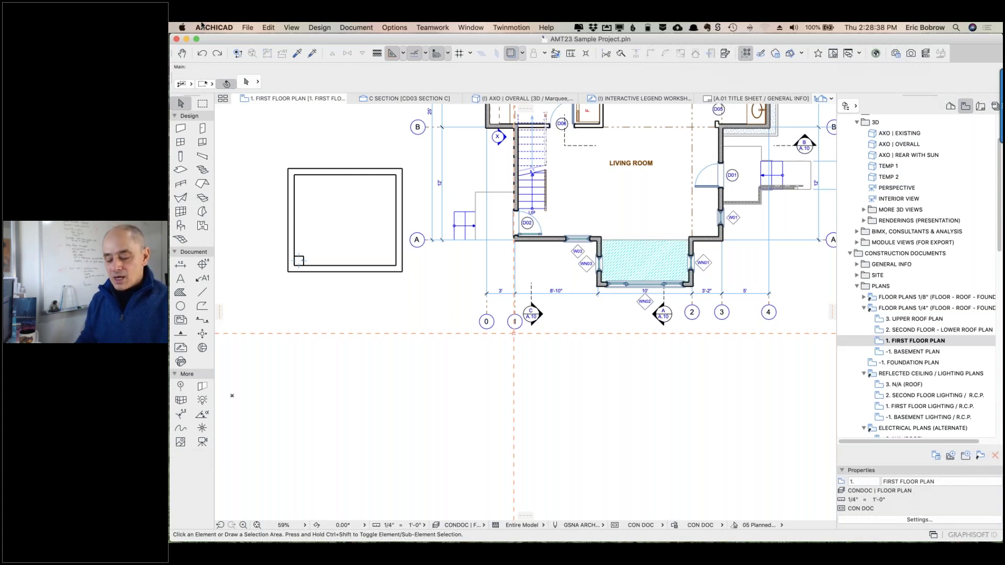
# - Switch to Google Chrome and open archiplus.com in a new tab
pyautogui.press('super+Tab')
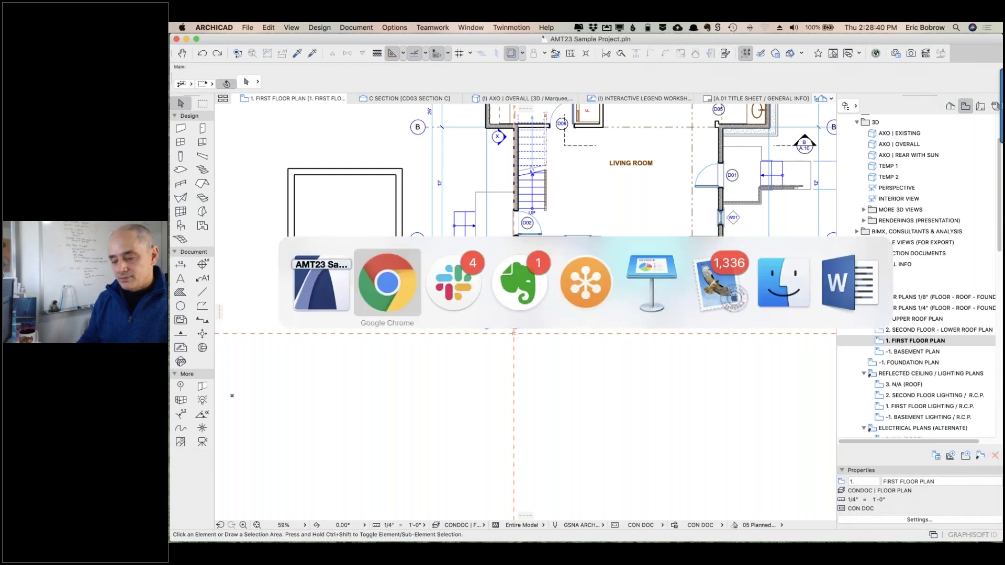
pyautogui.press('super+Tab')
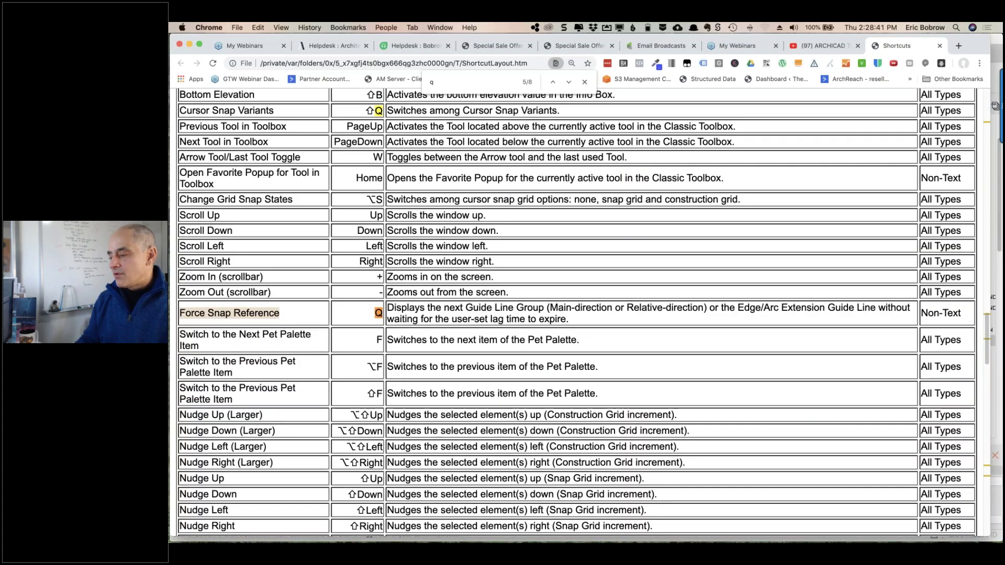
pyautogui.click(957, 46)
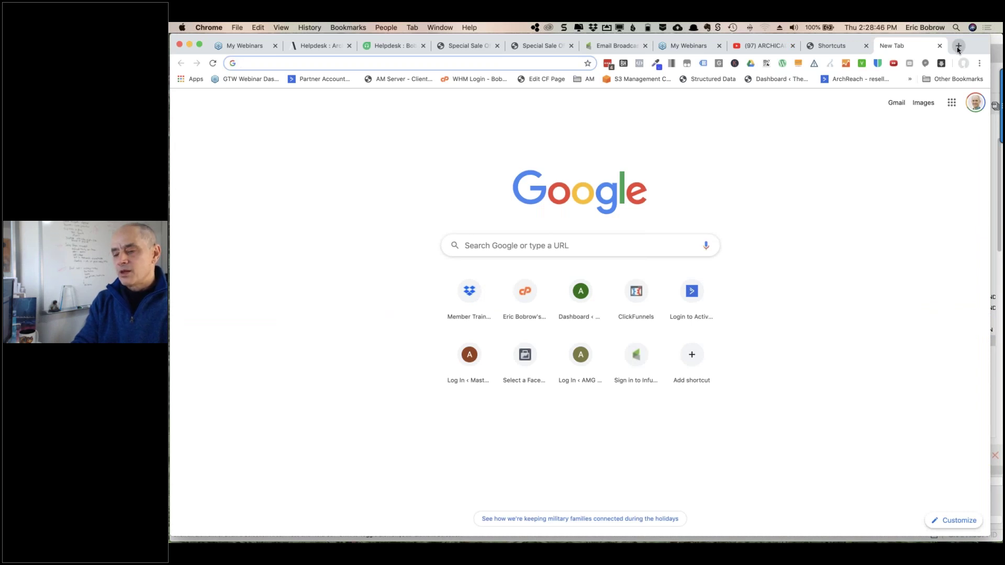
pyautogui.write('archiplus.com')
pyautogui.press('Return')
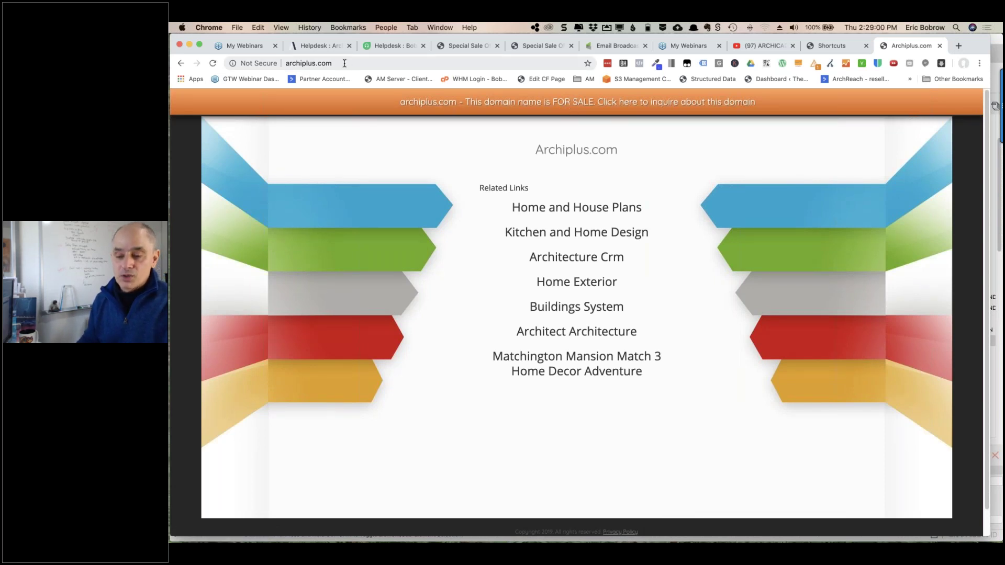
# - Search Google for "graphisoft archiplus" and open the Member Content page of the ARCHIPLUS site
pyautogui.press('super+l')
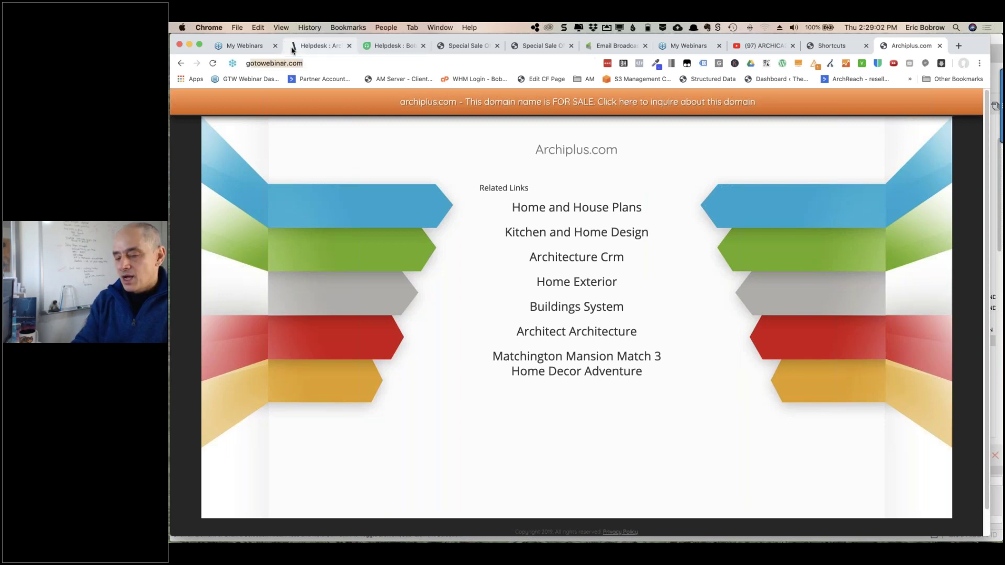
pyautogui.write('graphisoft archiplu')
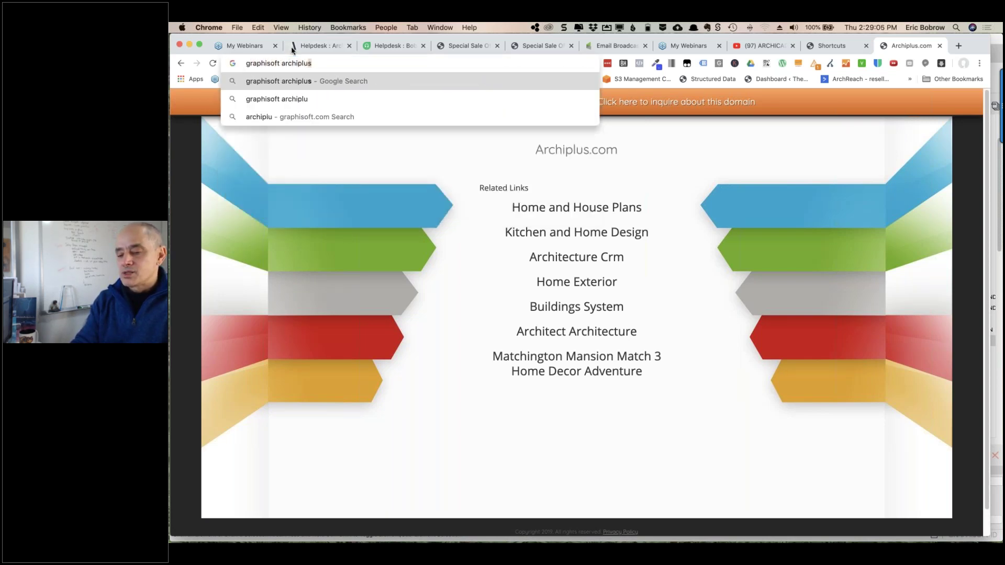
pyautogui.press('Return')
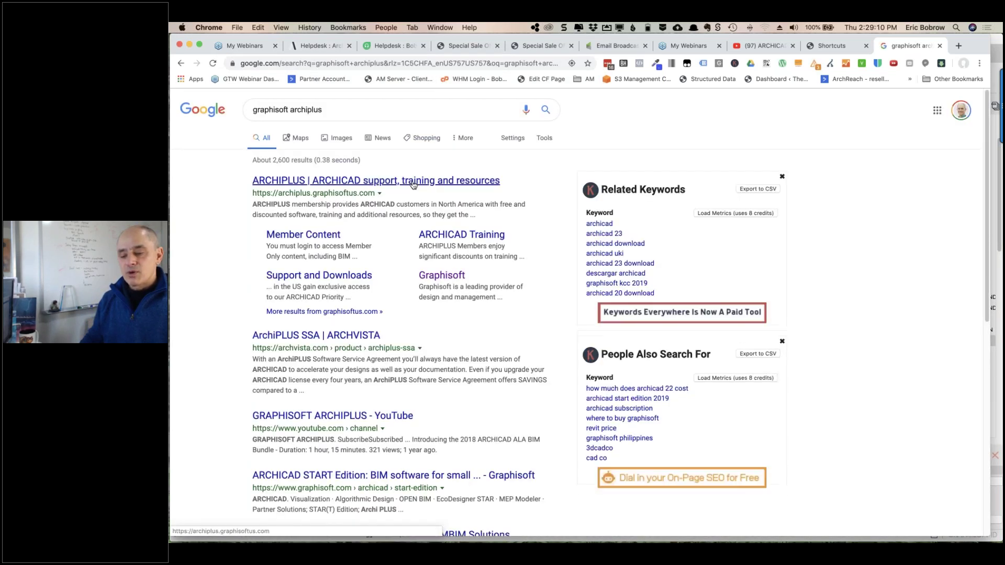
pyautogui.click(321, 237)
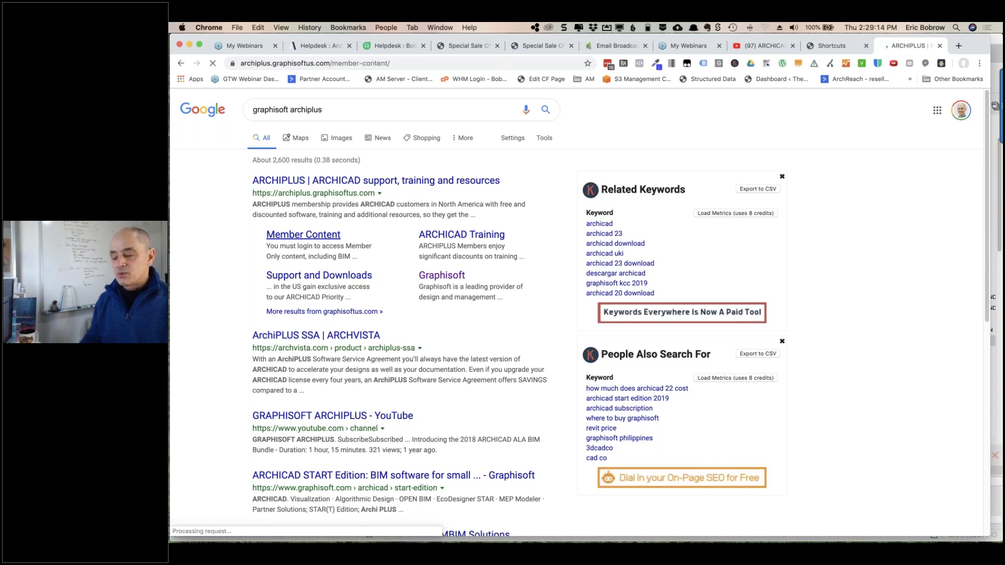
# - Try logging in to the ARCHIPLUS member area with the saved password
pyautogui.click(579, 299)
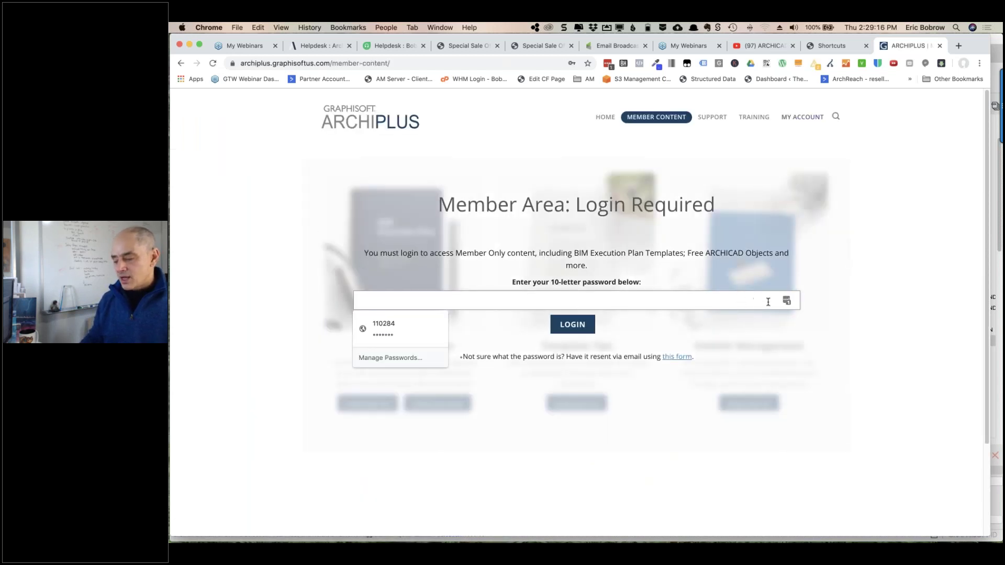
pyautogui.click(787, 302)
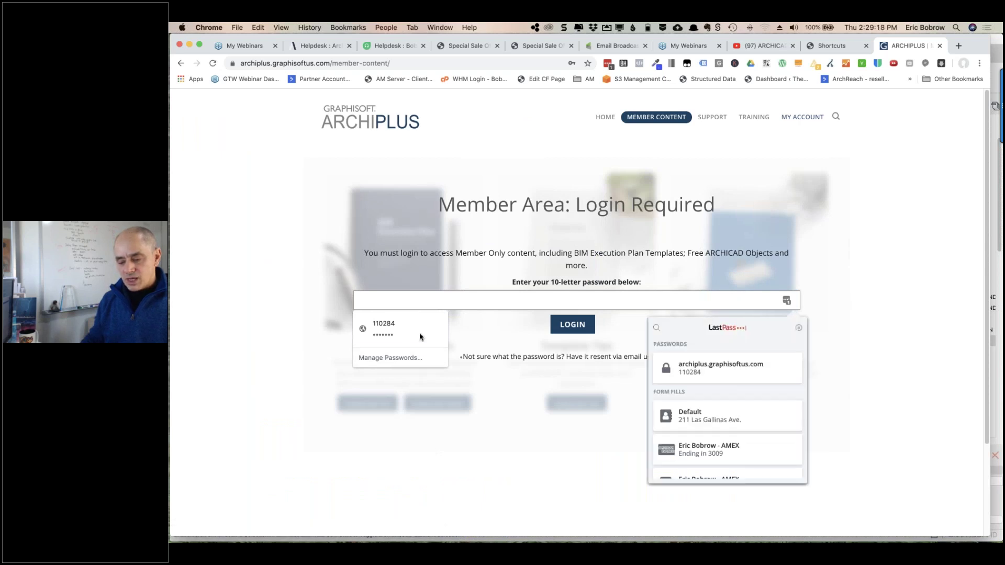
pyautogui.click(393, 334)
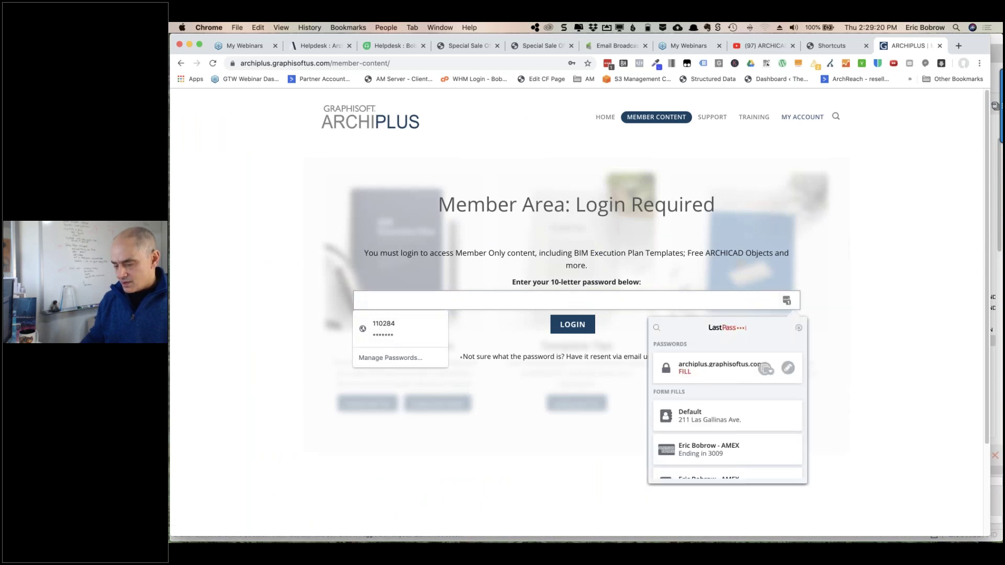
pyautogui.click(684, 375)
pyautogui.click(572, 329)
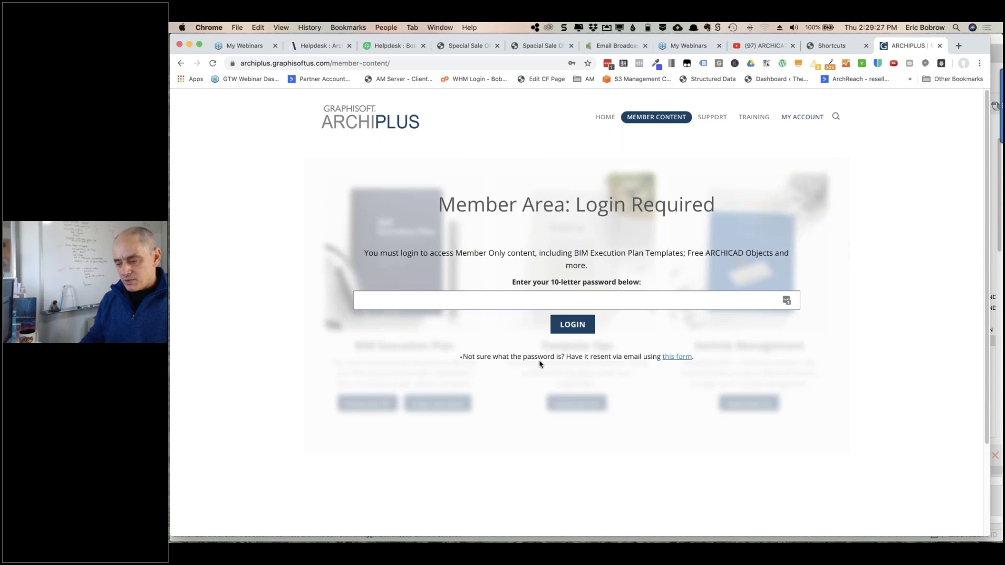
pyautogui.click(786, 301)
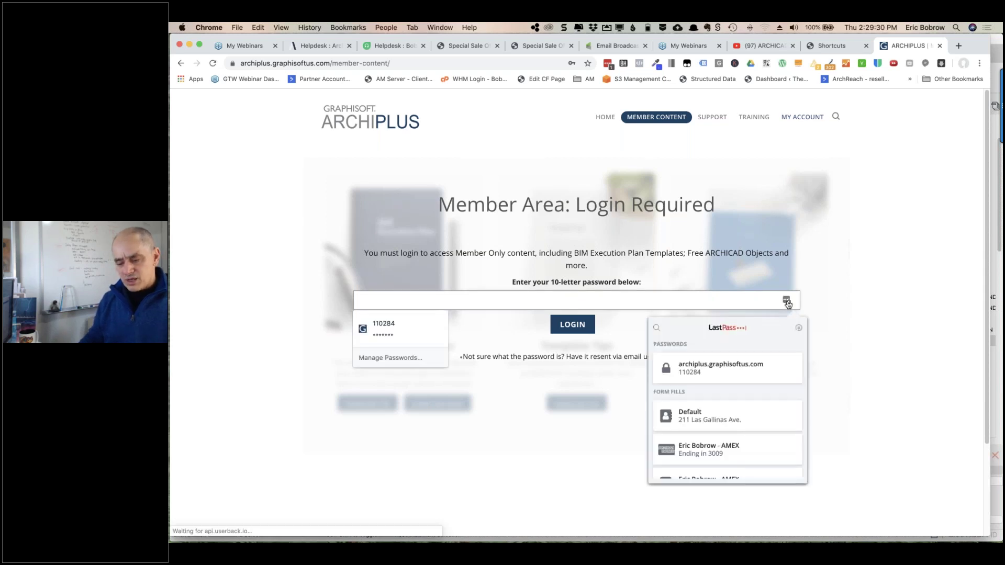
pyautogui.click(858, 303)
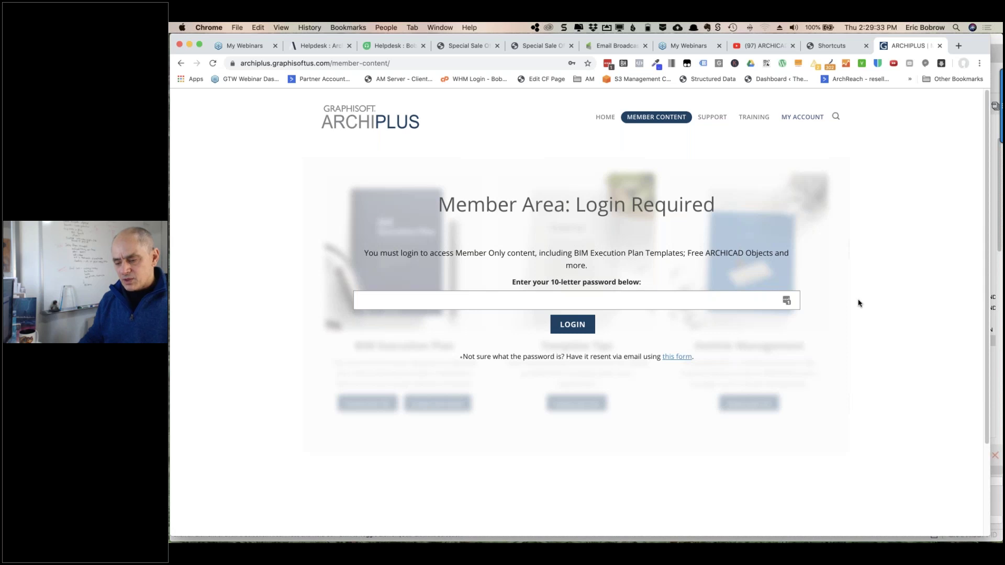
pyautogui.click(613, 300)
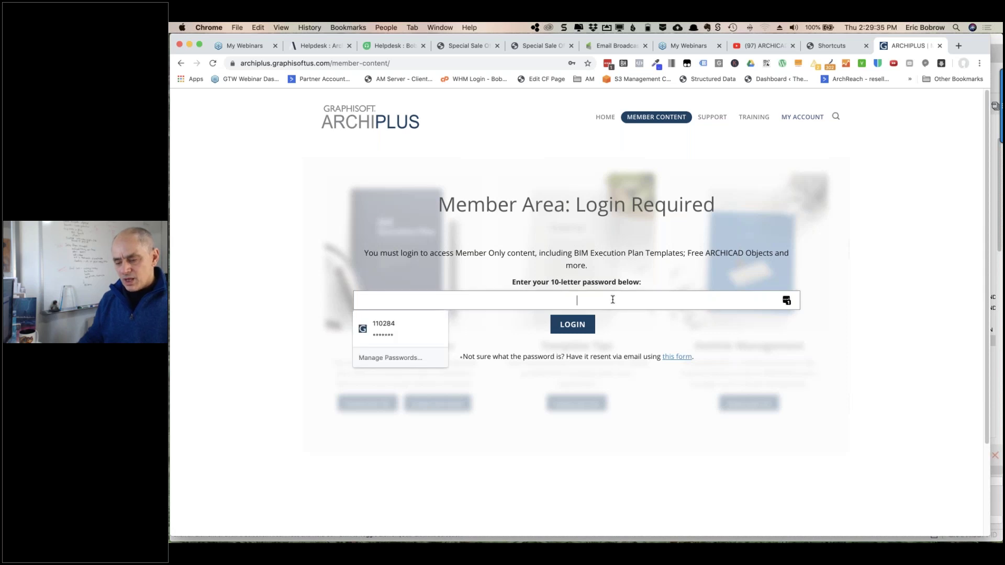
pyautogui.click(836, 255)
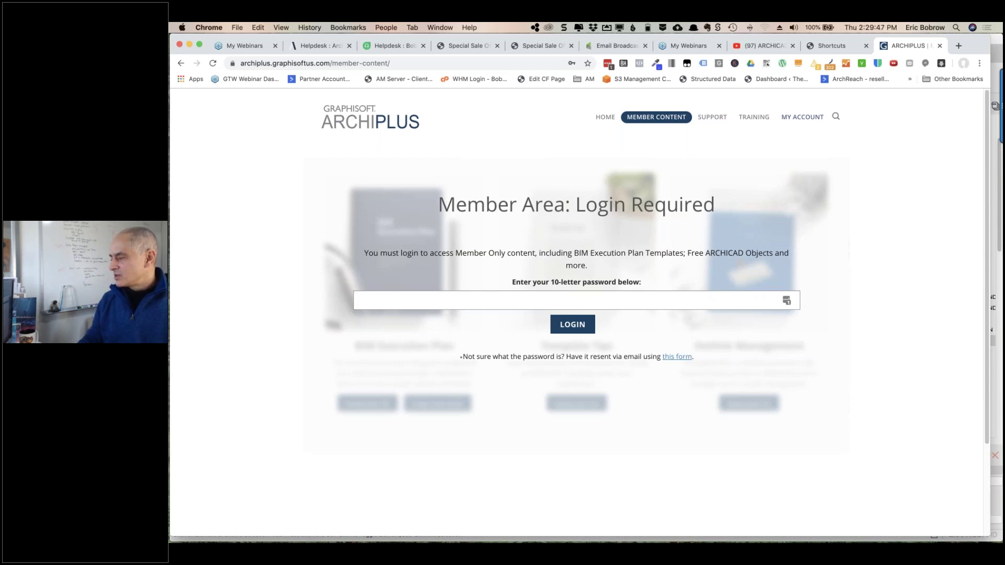
pyautogui.click(912, 252)
# - Open bimcomponents.com in a new tab and accept the site's cookie notice
pyautogui.click(955, 49)
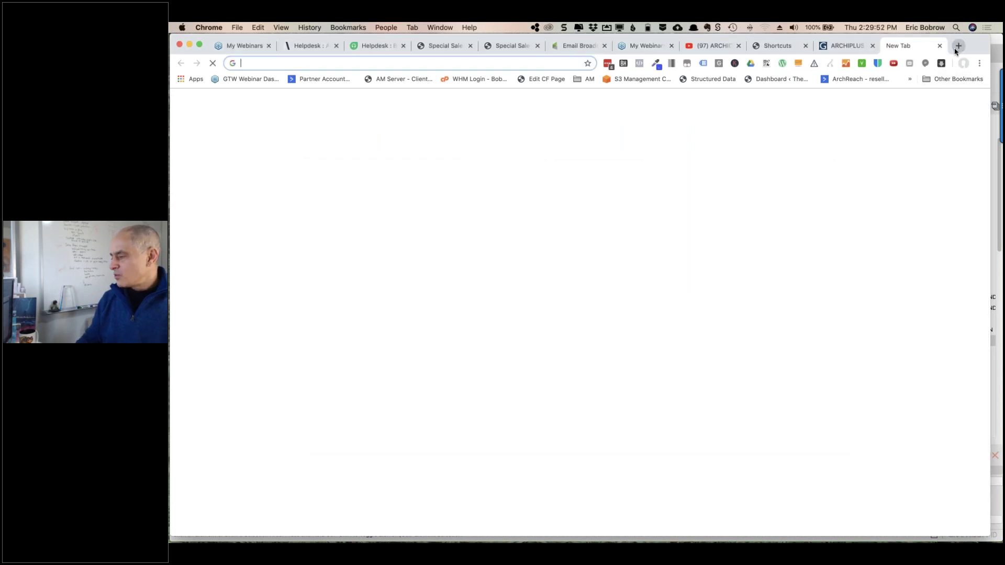
pyautogui.write('bi')
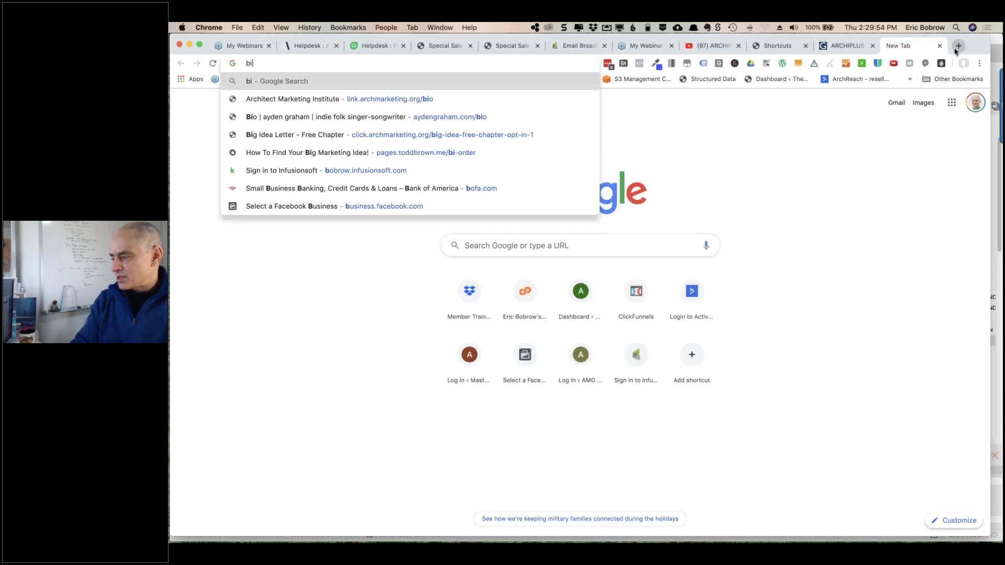
pyautogui.write('mcomponents.com')
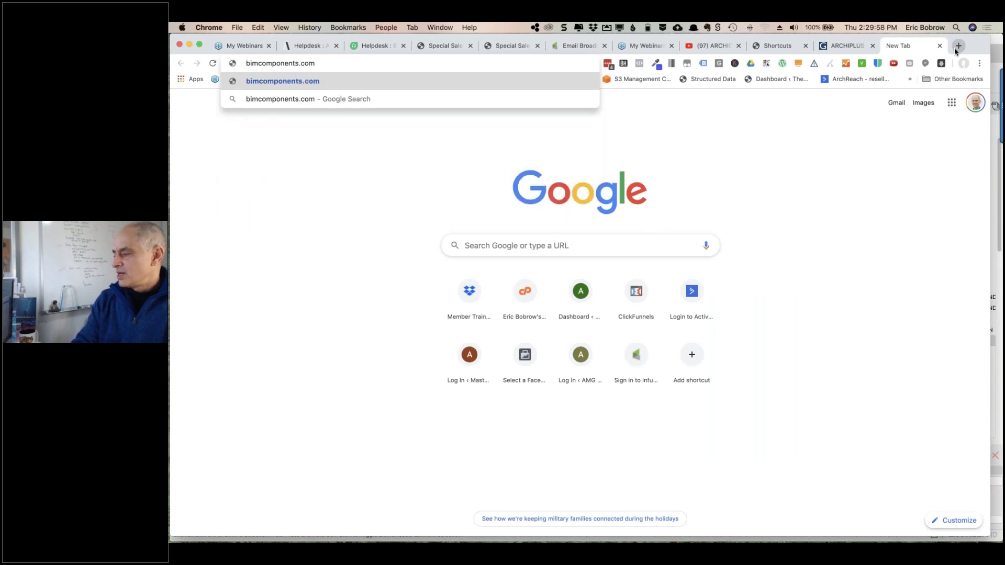
pyautogui.press('Return')
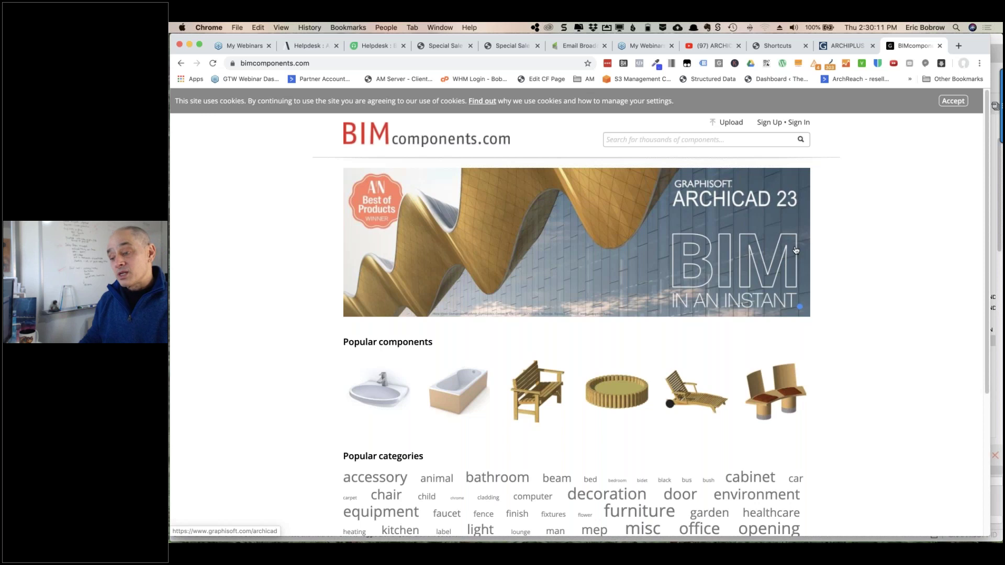
pyautogui.click(956, 102)
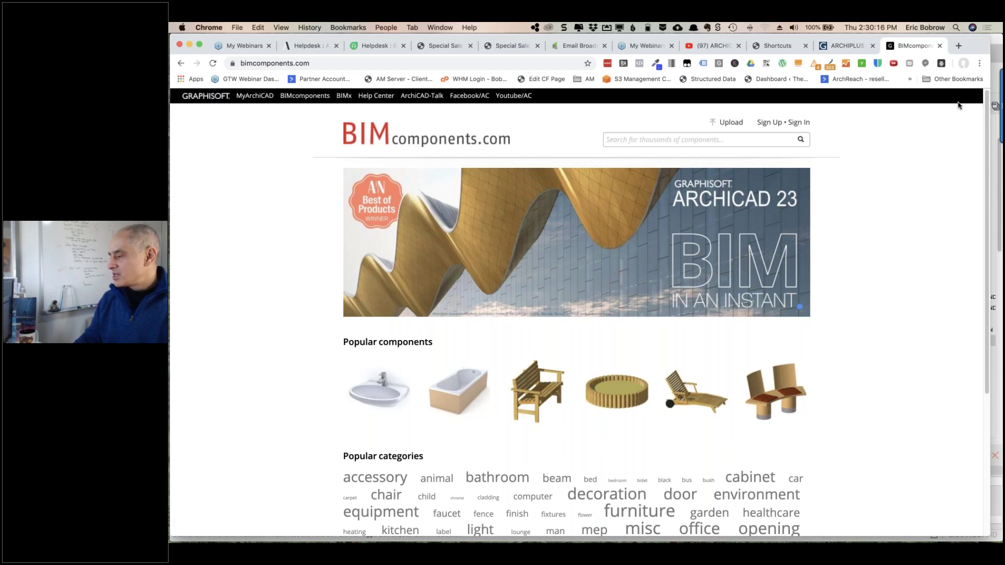
pyautogui.click(331, 64)
pyautogui.click(332, 64)
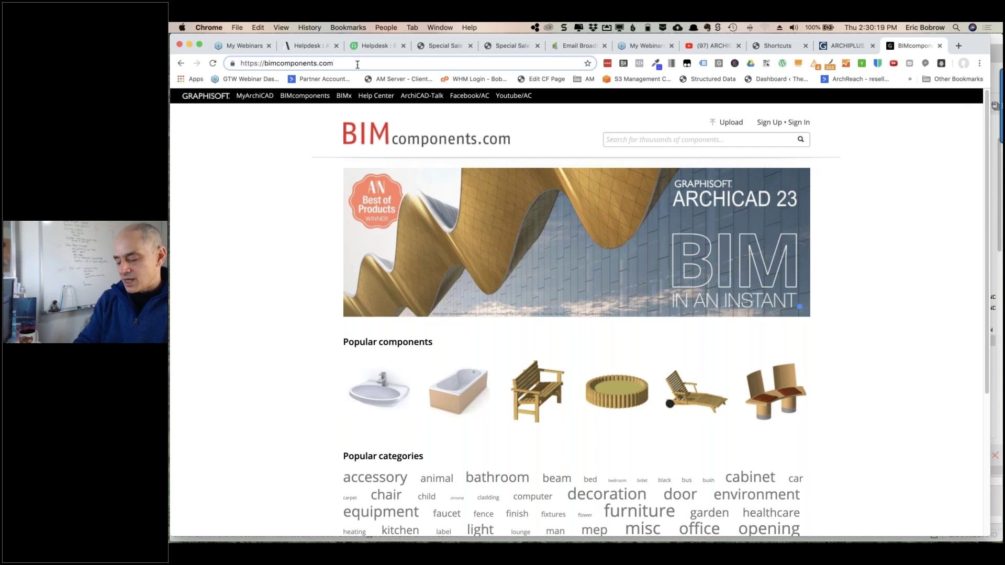
pyautogui.write('/gsm')
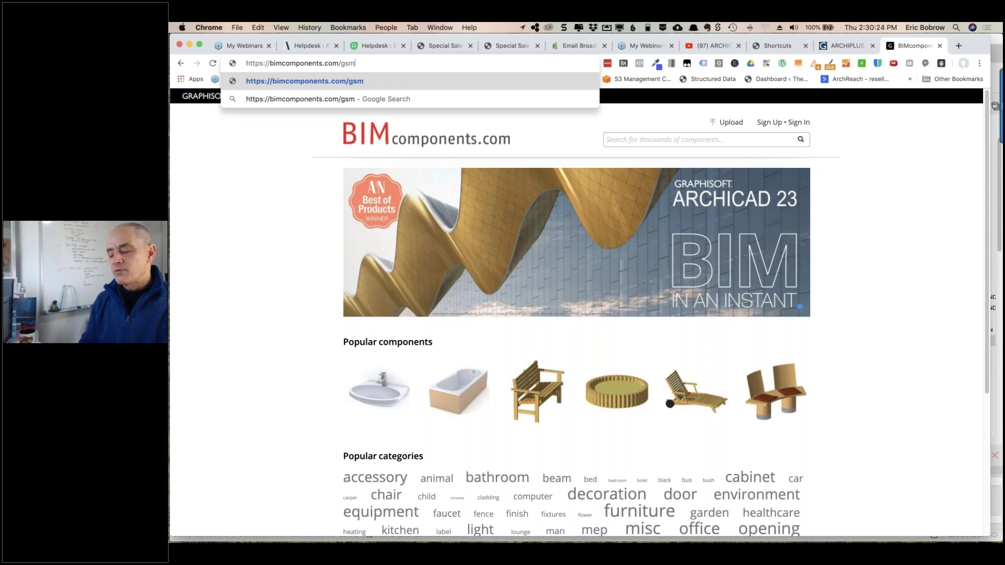
pyautogui.write('/')
pyautogui.press('BackSpace')
pyautogui.press('BackSpace')
pyautogui.press('BackSpace')
pyautogui.press('BackSpace')
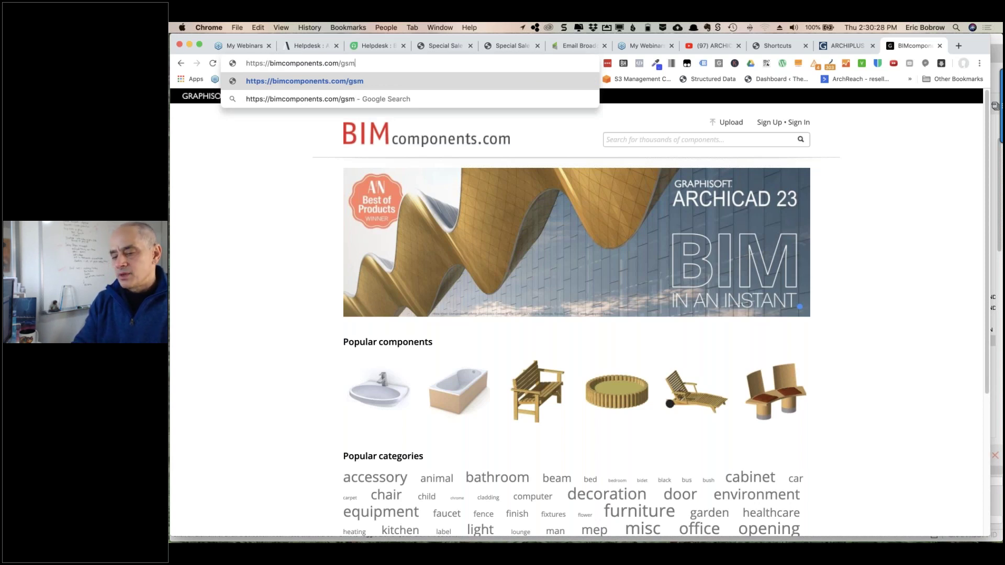
pyautogui.write('GSM/')
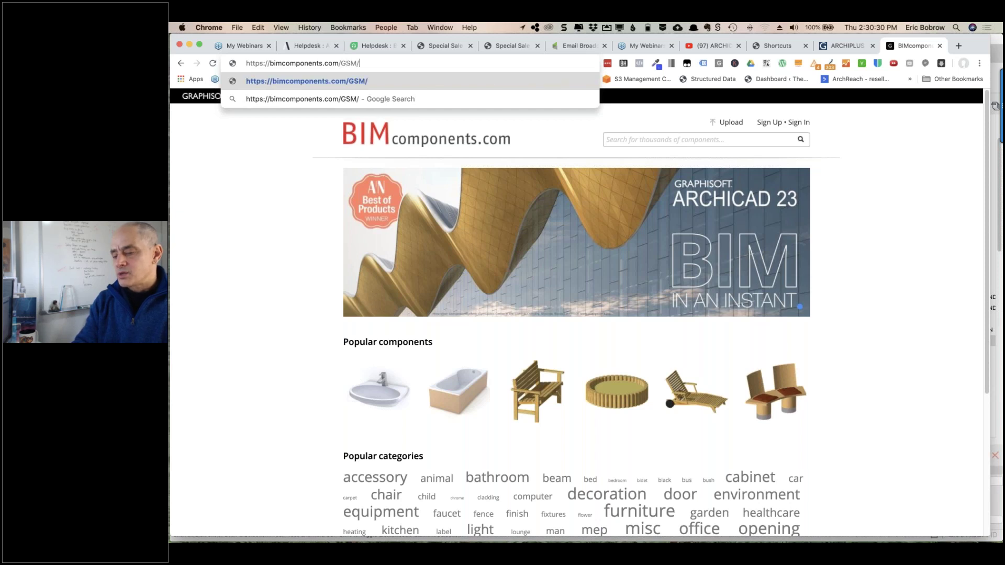
pyautogui.write('Details')
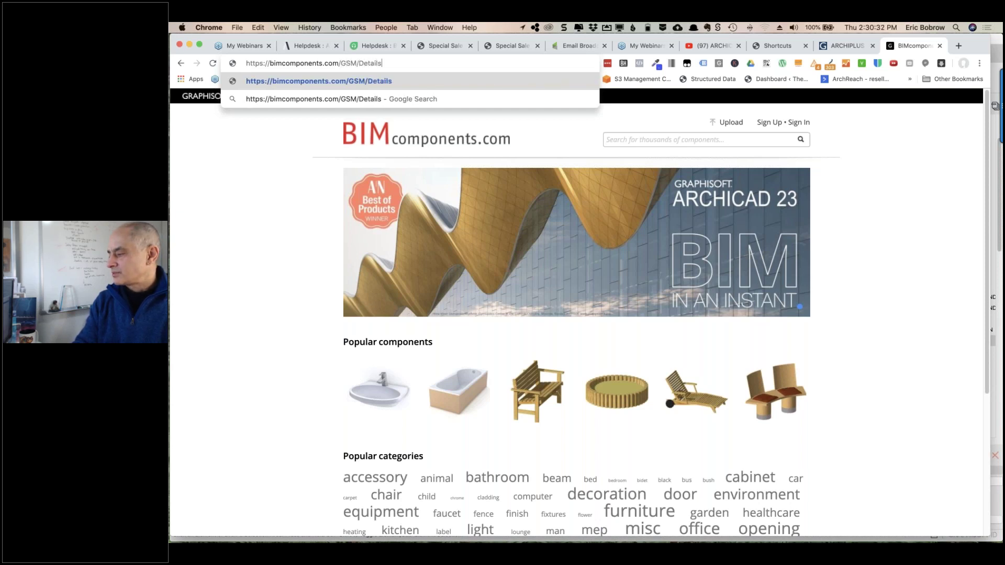
pyautogui.write('/14843')
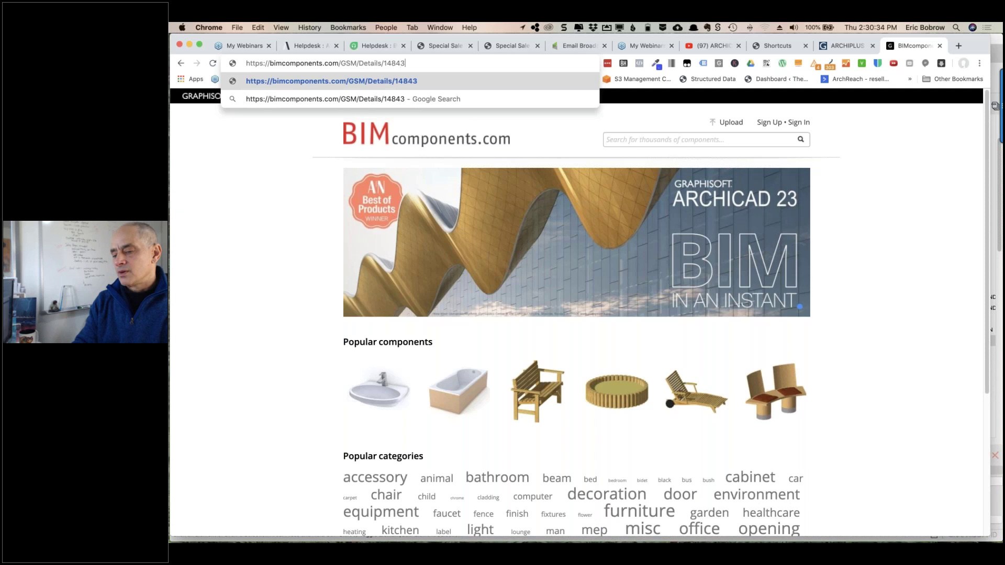
pyautogui.press('Return')
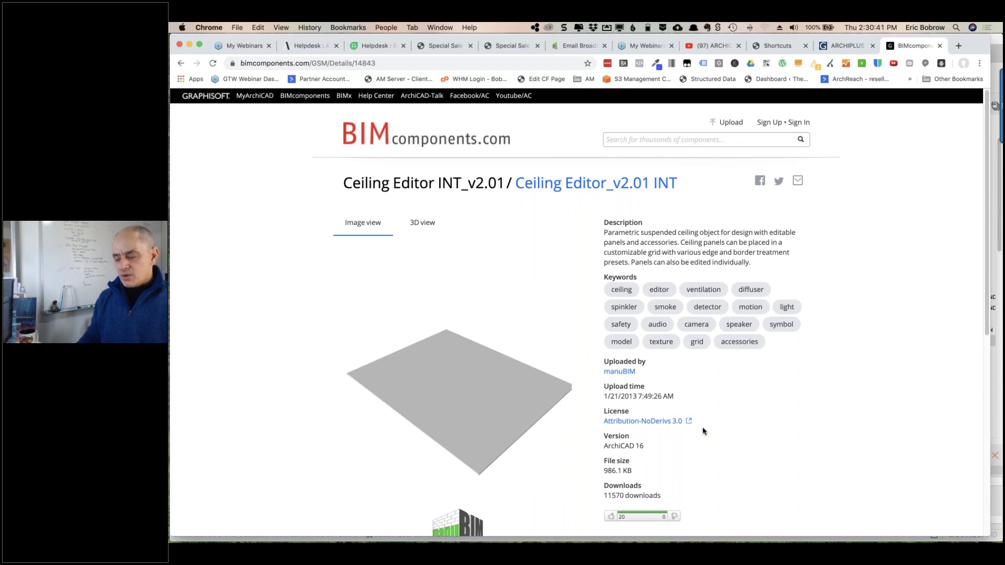
# - Examine the Ceiling Editor object's page, orbit its model in the 3D view, and show all of its comments
pyautogui.scroll(-3, 703, 431)
pyautogui.scroll(3, 708, 321)
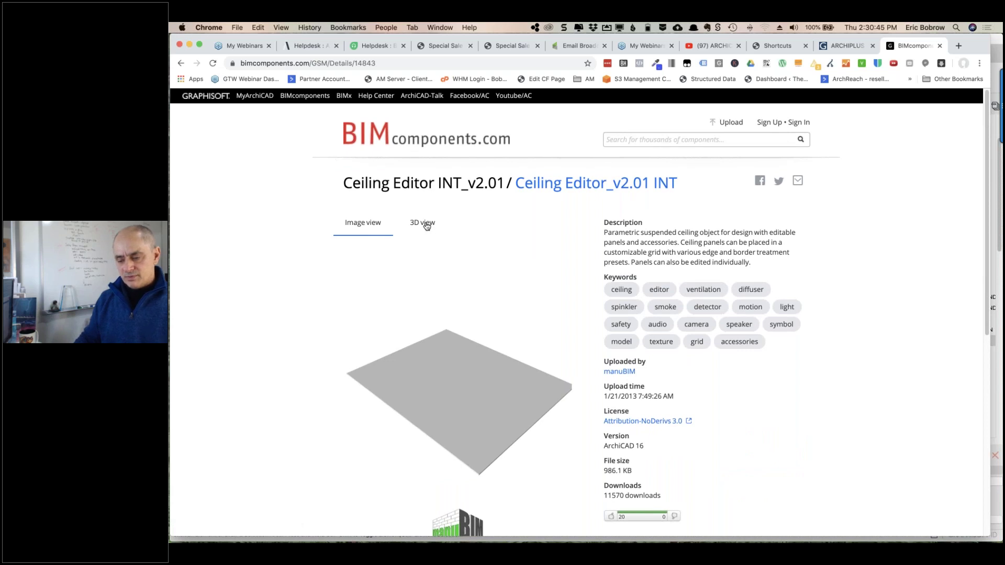
pyautogui.click(427, 225)
pyautogui.moveTo(513, 363); pyautogui.dragTo(499, 376)
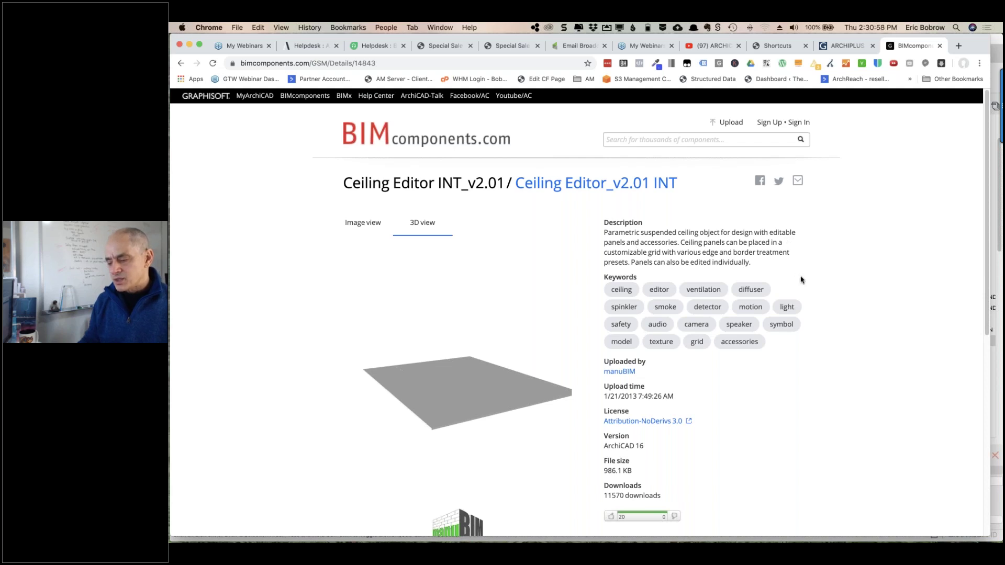
pyautogui.scroll(-7, 800, 279)
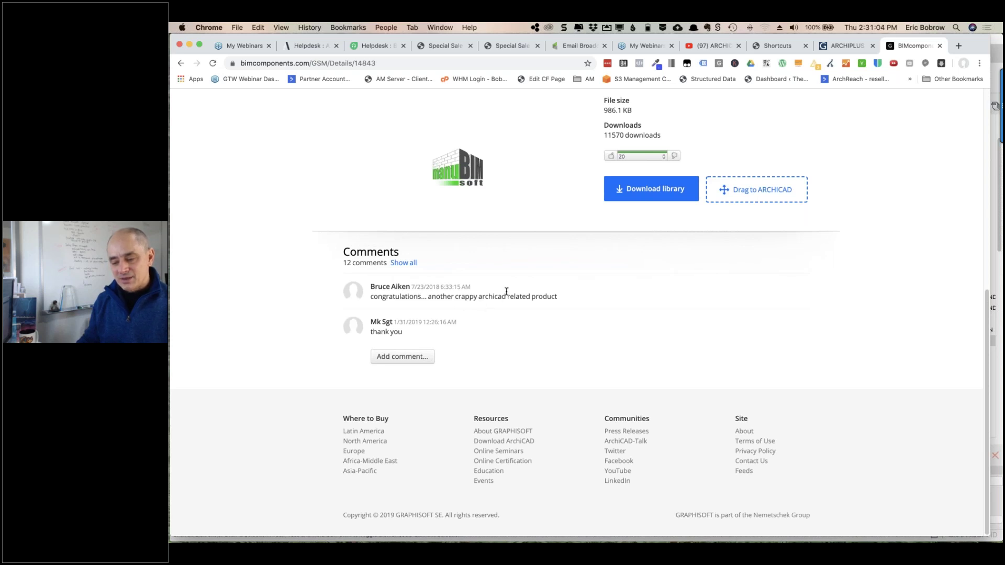
pyautogui.click(412, 262)
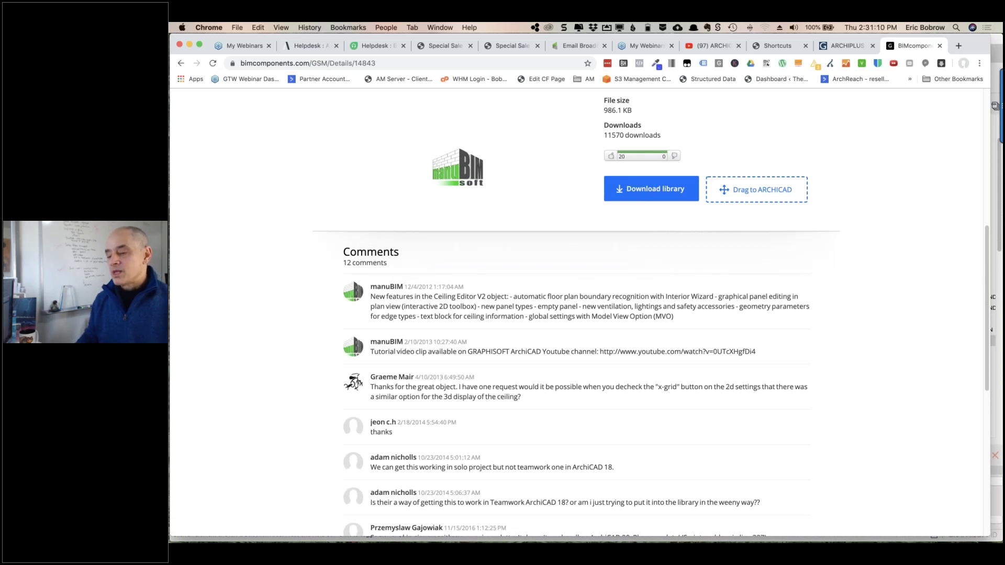
pyautogui.scroll(10, 507, 406)
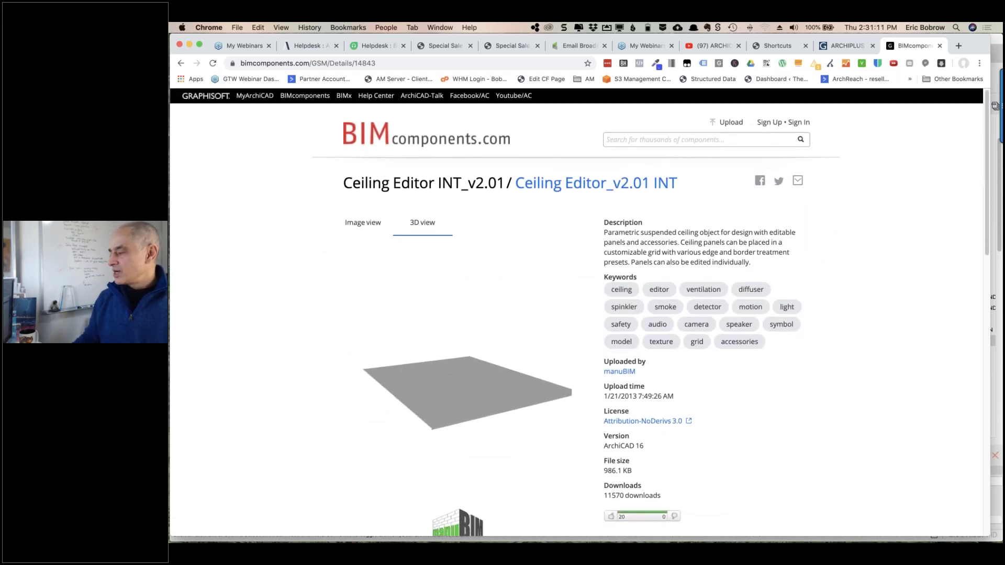
# - Switch to ARCHICAD and check in the keyboard shortcut settings which command uses Q, closing the dialog without changes
pyautogui.press('super+Tab')
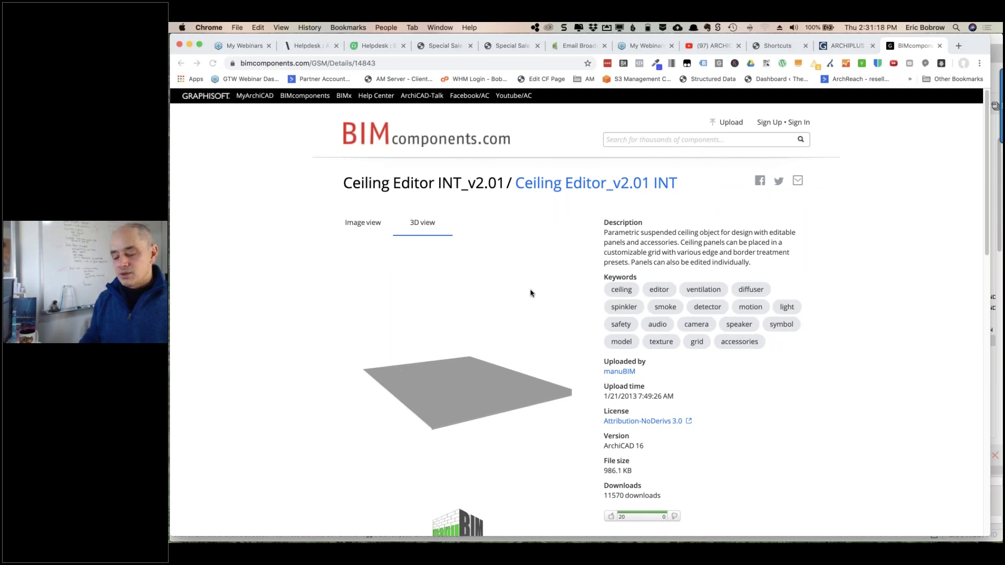
pyautogui.press('super+Tab')
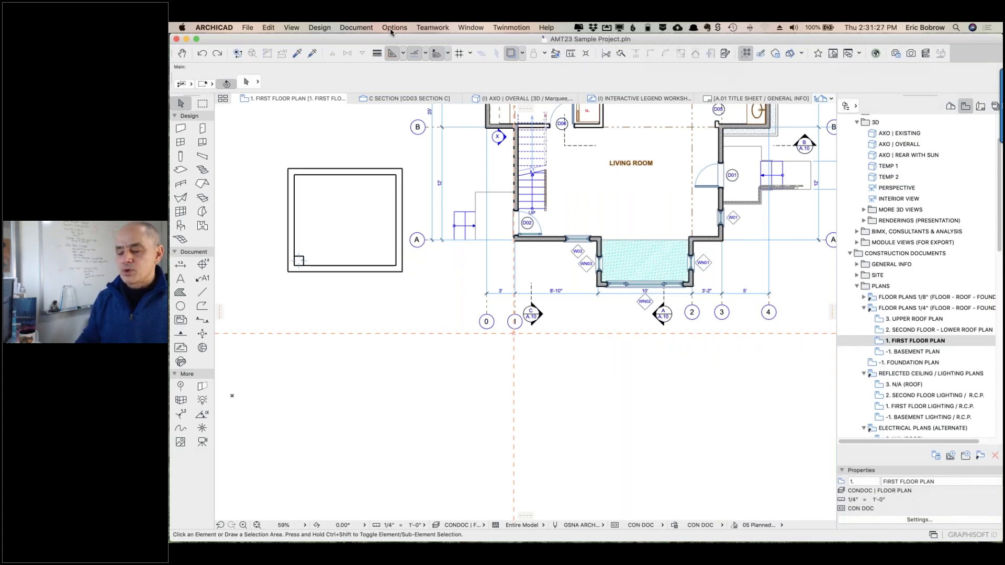
pyautogui.click(393, 28)
pyautogui.moveTo(434, 268)
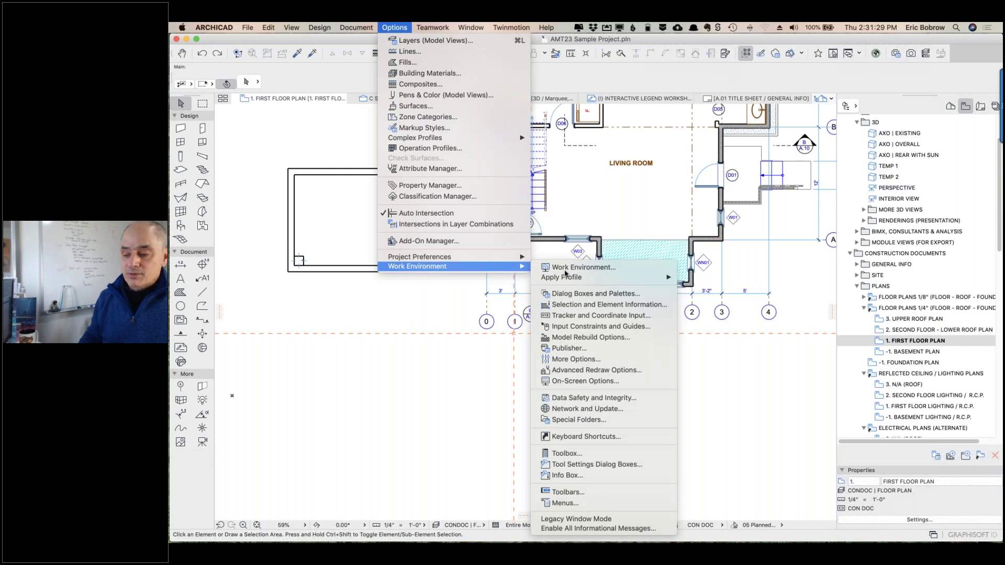
pyautogui.click(594, 436)
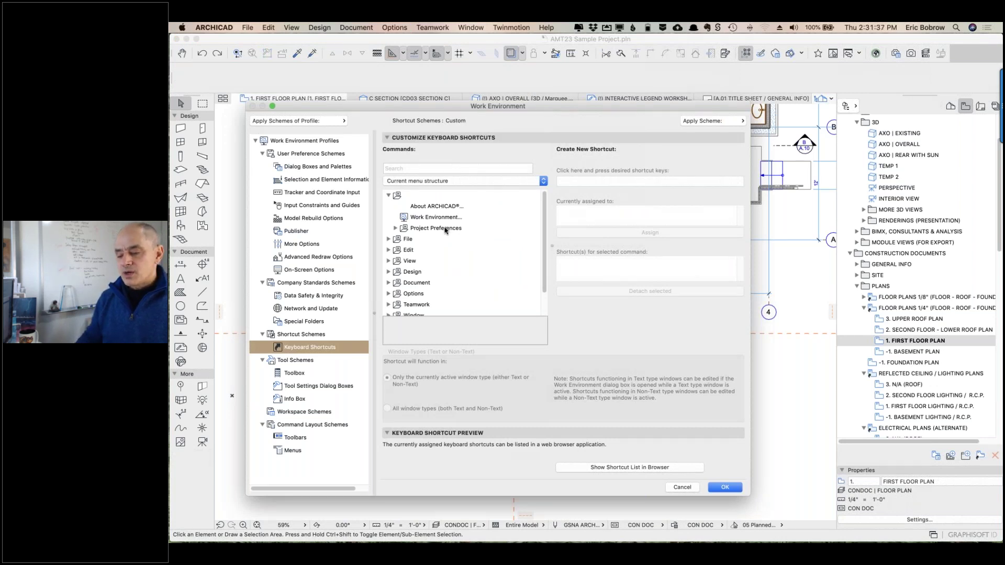
pyautogui.click(452, 208)
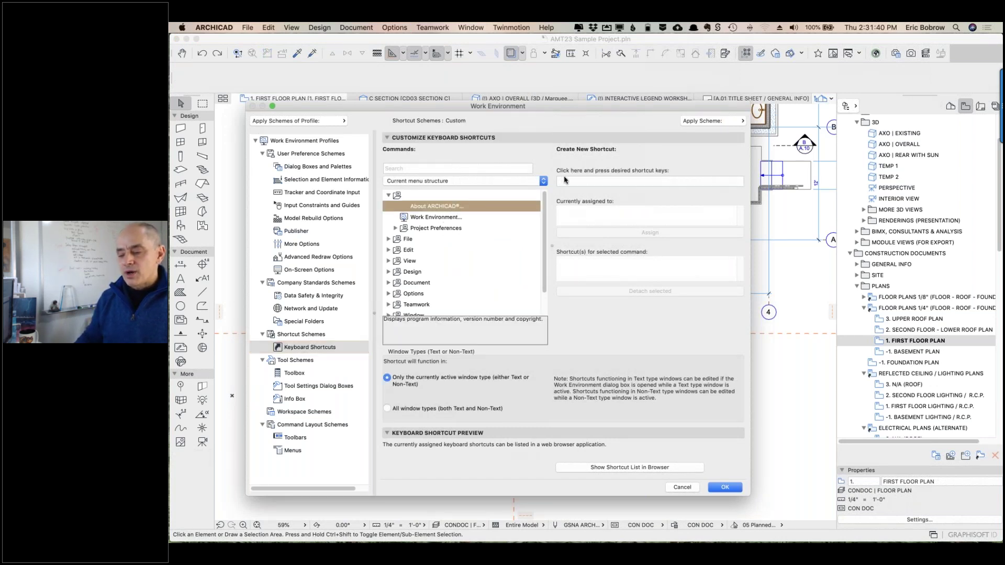
pyautogui.click(574, 181)
pyautogui.press('q')
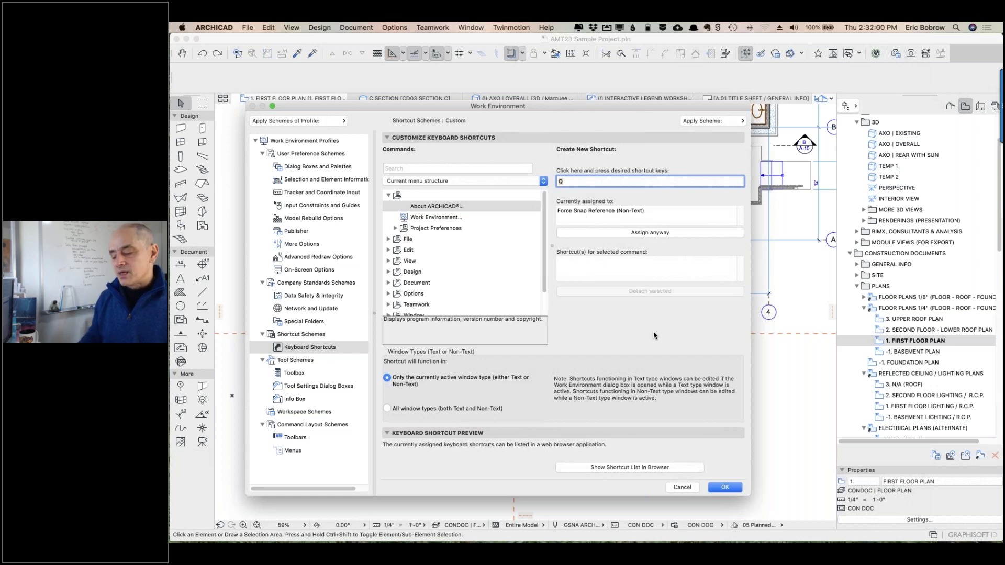
pyautogui.click(688, 488)
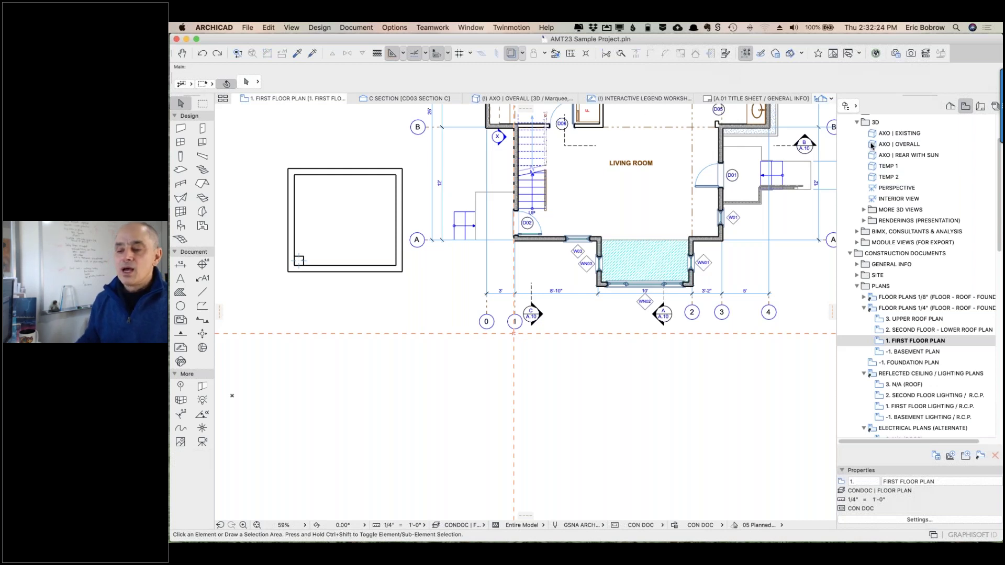
# - Reopen the keyboard shortcut settings and select the Intersect command in the Reshape group of the Edit commands
pyautogui.click(393, 28)
pyautogui.moveTo(428, 269)
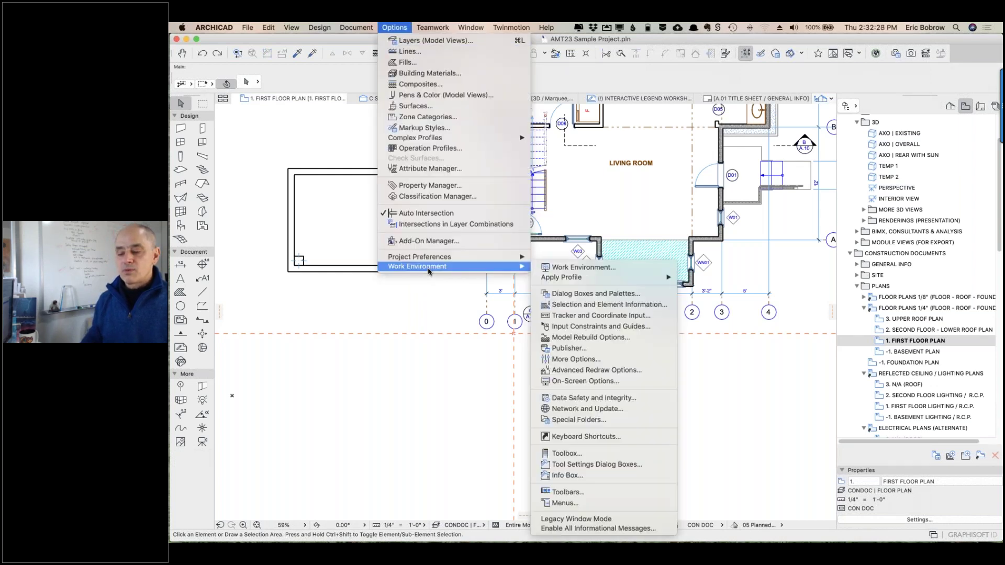
pyautogui.click(577, 437)
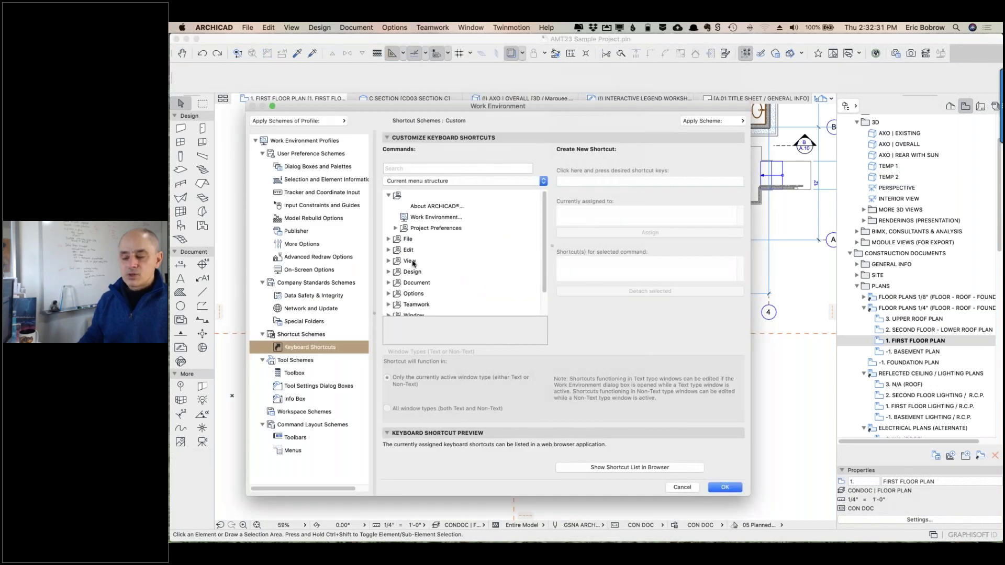
pyautogui.click(389, 249)
pyautogui.scroll(-8, 426, 281)
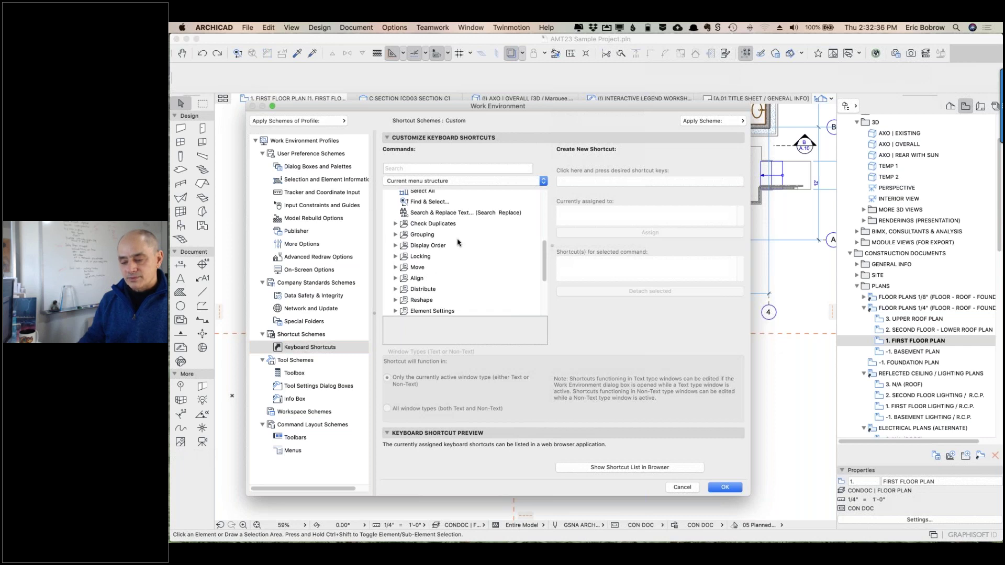
pyautogui.scroll(-3, 453, 250)
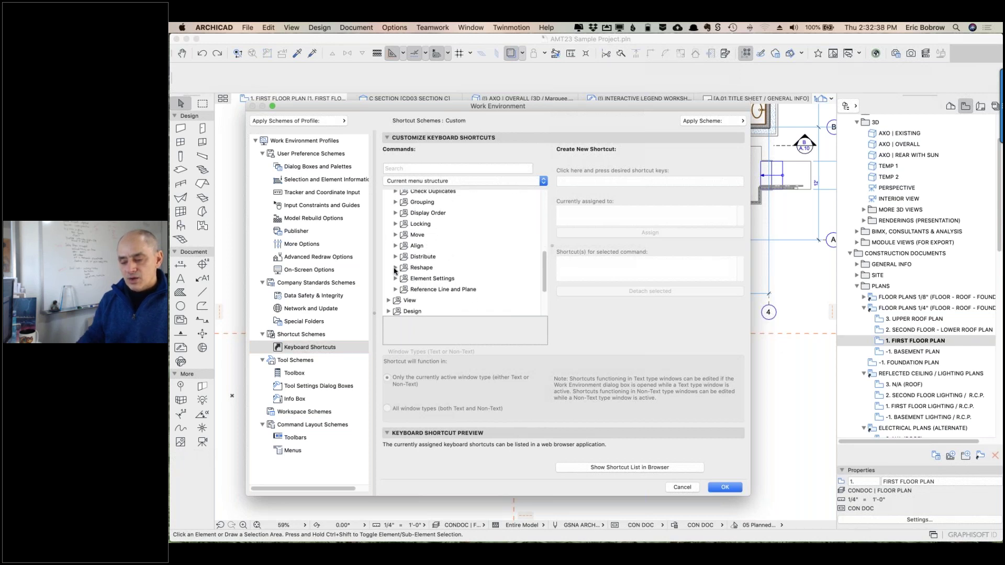
pyautogui.doubleClick(423, 267)
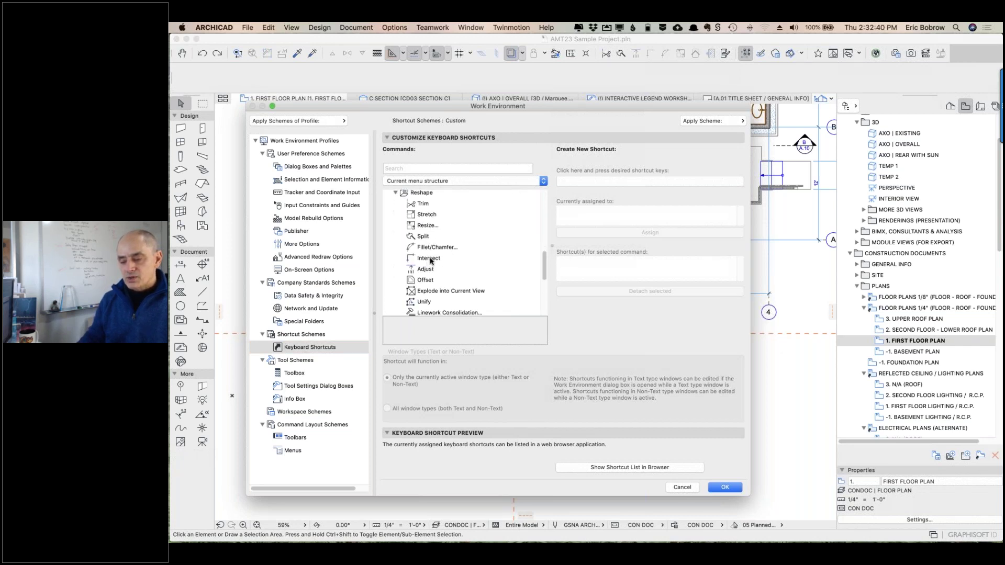
pyautogui.click(430, 259)
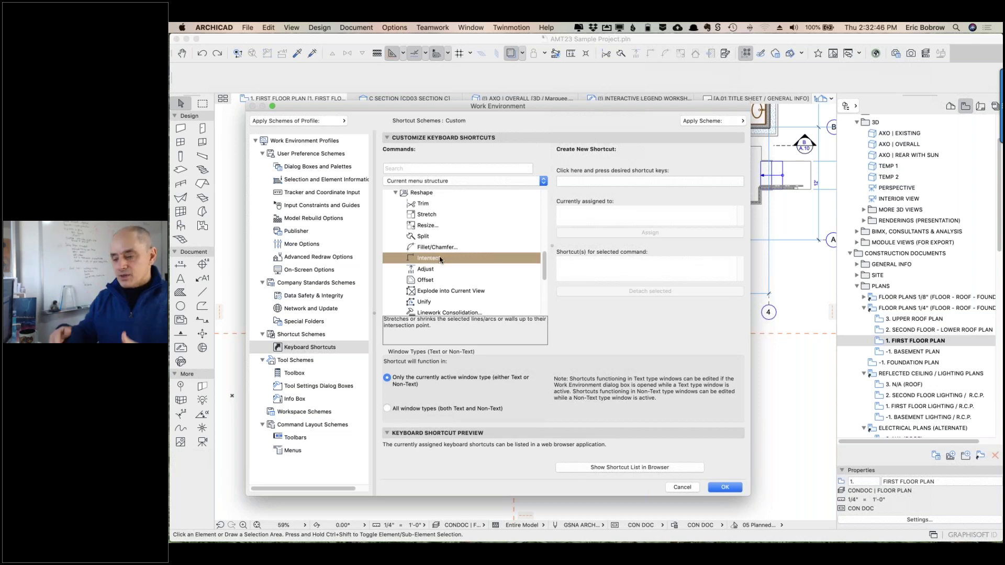
# - Assign both I and Command+I as shortcuts for the Intersect command
pyautogui.click(591, 181)
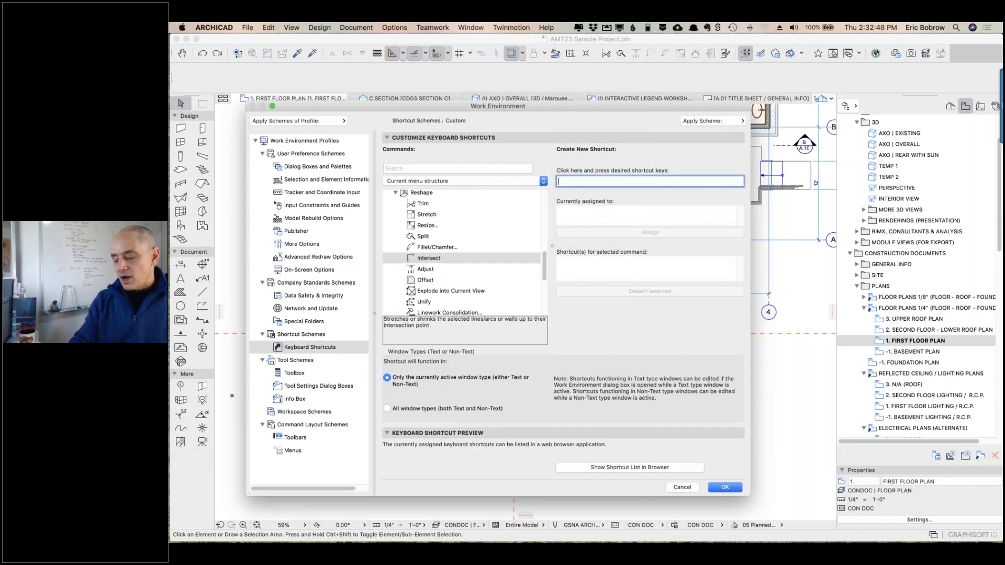
pyautogui.press('i')
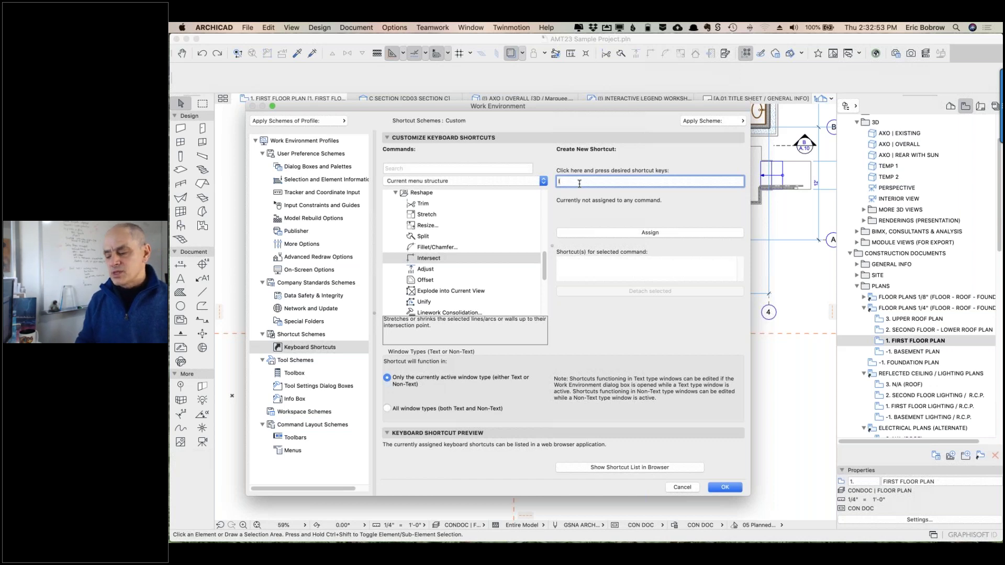
pyautogui.click(647, 233)
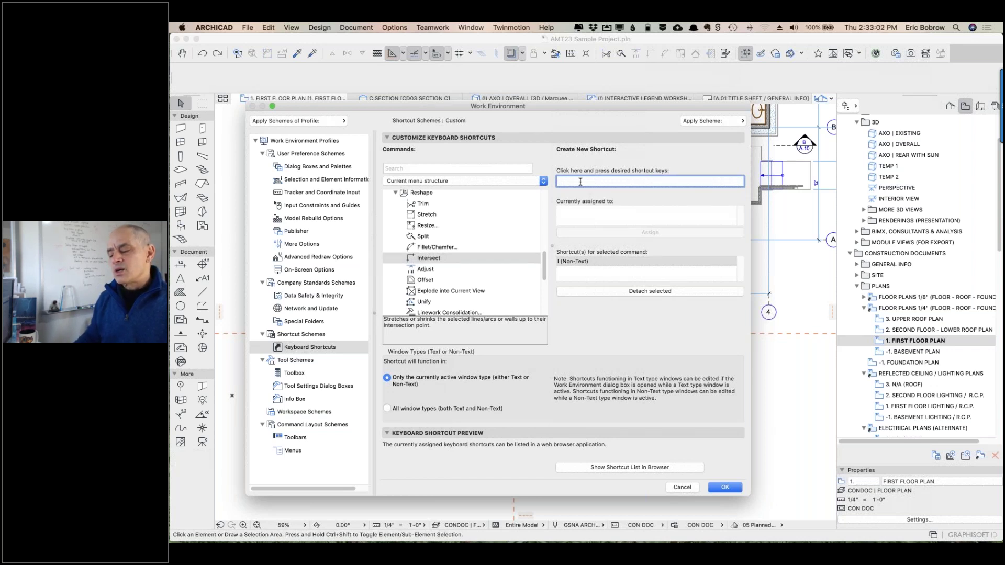
pyautogui.press('super+i')
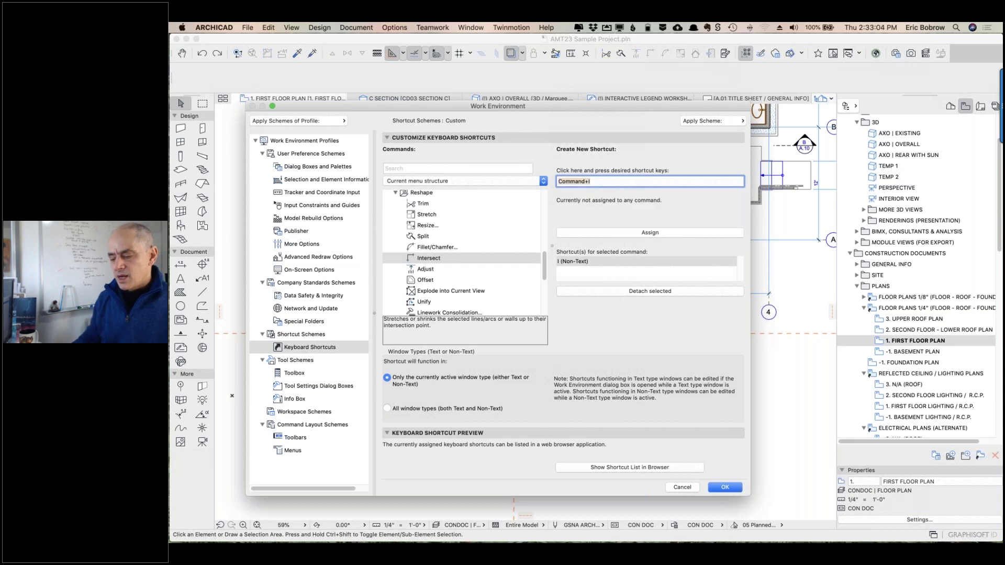
pyautogui.click(651, 234)
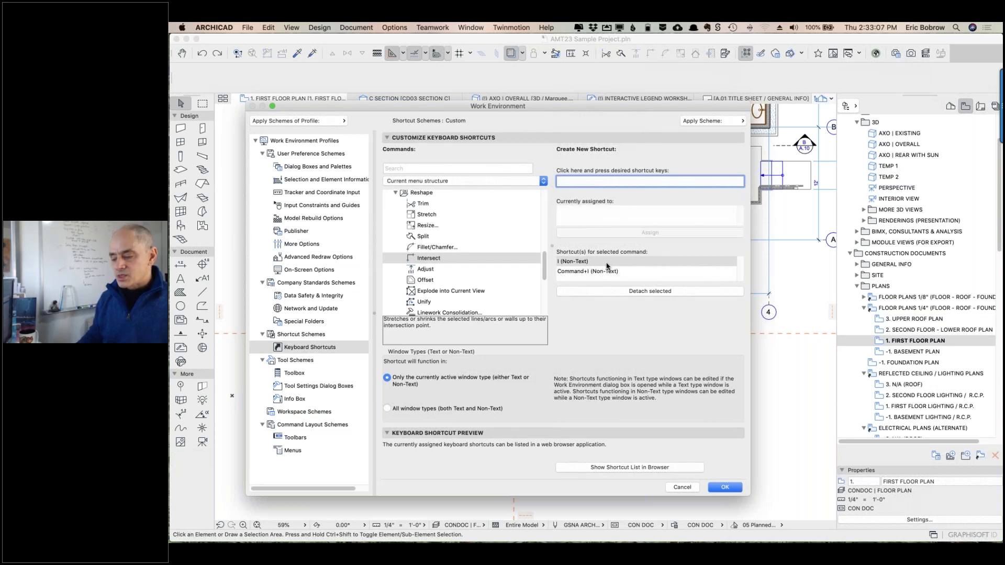
# - Detach the I shortcut from the Intersect command and store the customized shortcuts as a new scheme under the person's first name
pyautogui.click(647, 293)
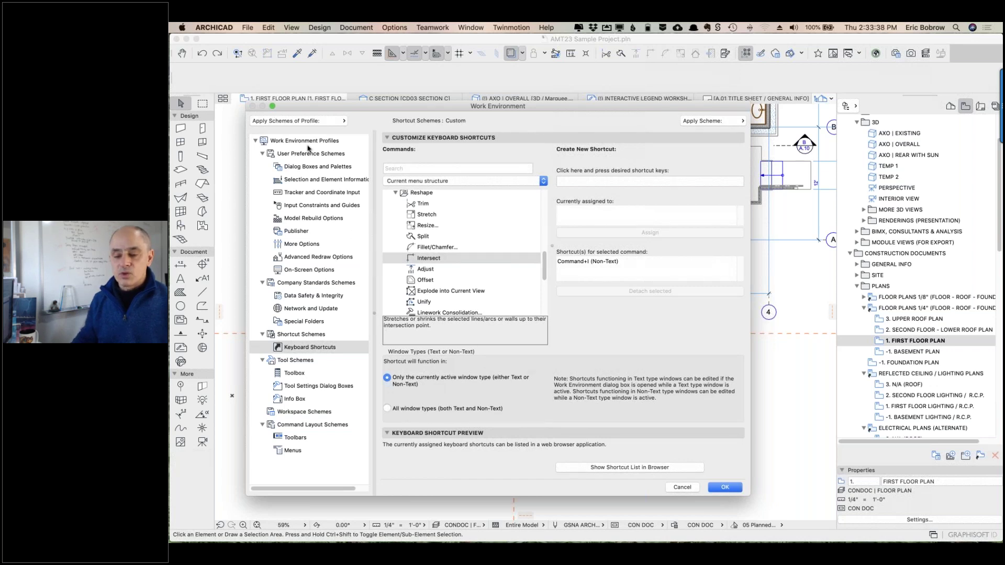
pyautogui.click(303, 337)
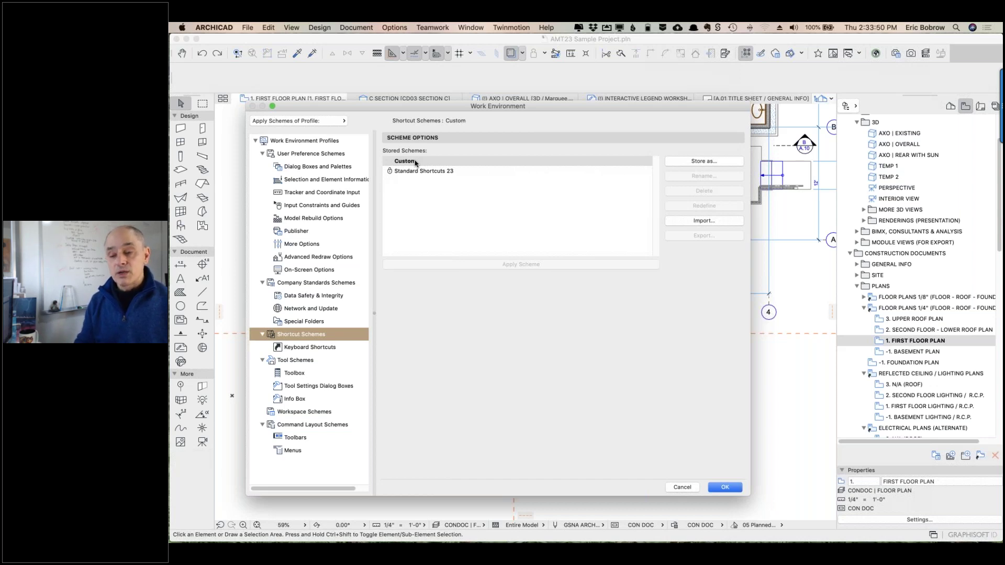
pyautogui.click(712, 161)
pyautogui.write('Laurence')
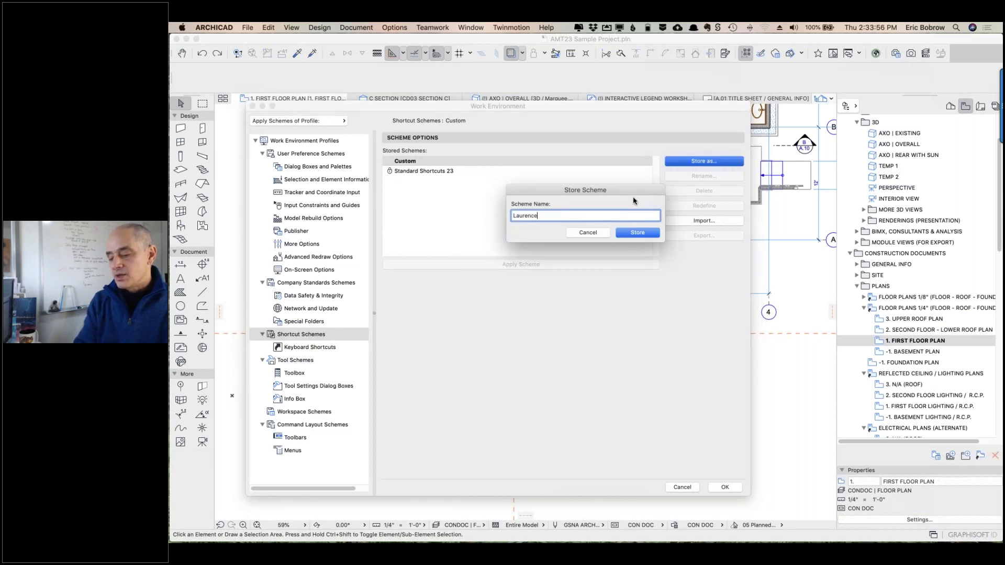
pyautogui.click(640, 233)
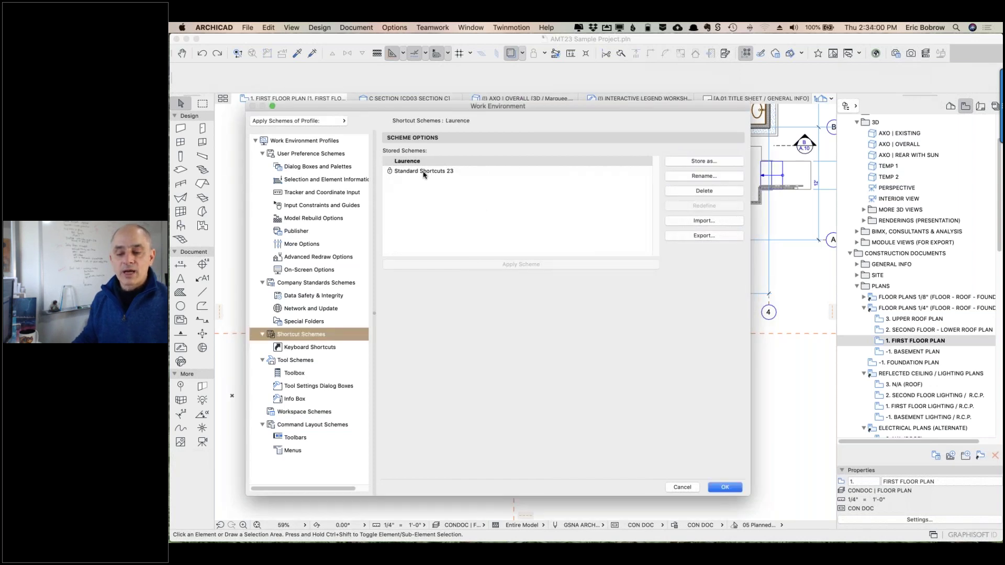
# - Select the Standard Shortcuts 23 scheme without applying it, reselect the custom stored scheme, and accept the Work Environment settings
pyautogui.click(424, 172)
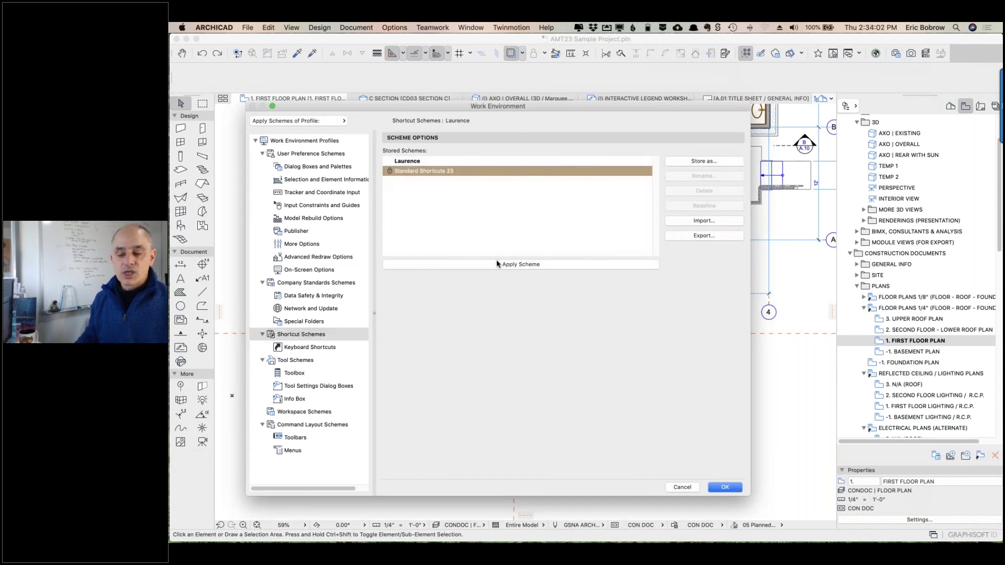
pyautogui.click(425, 161)
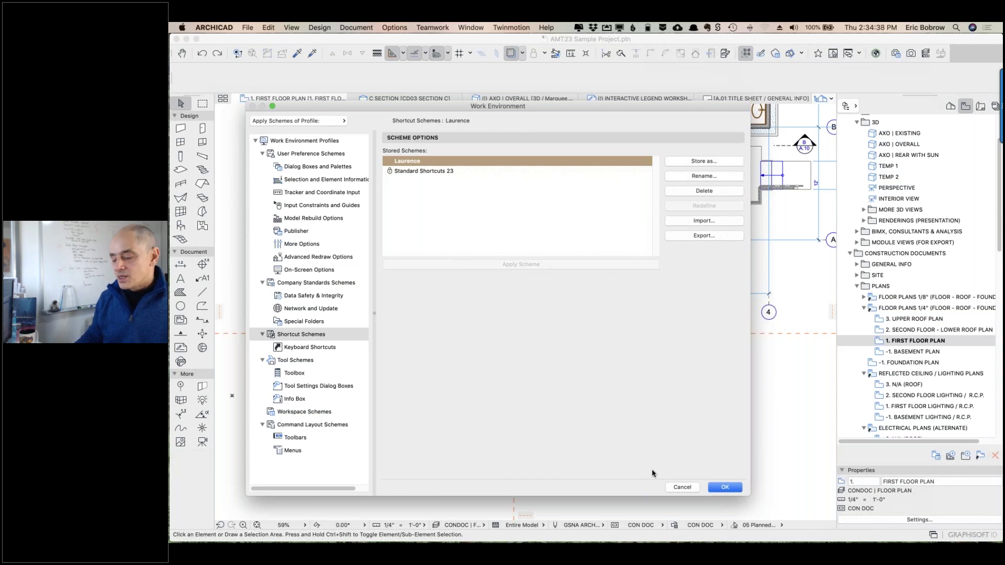
pyautogui.click(725, 487)
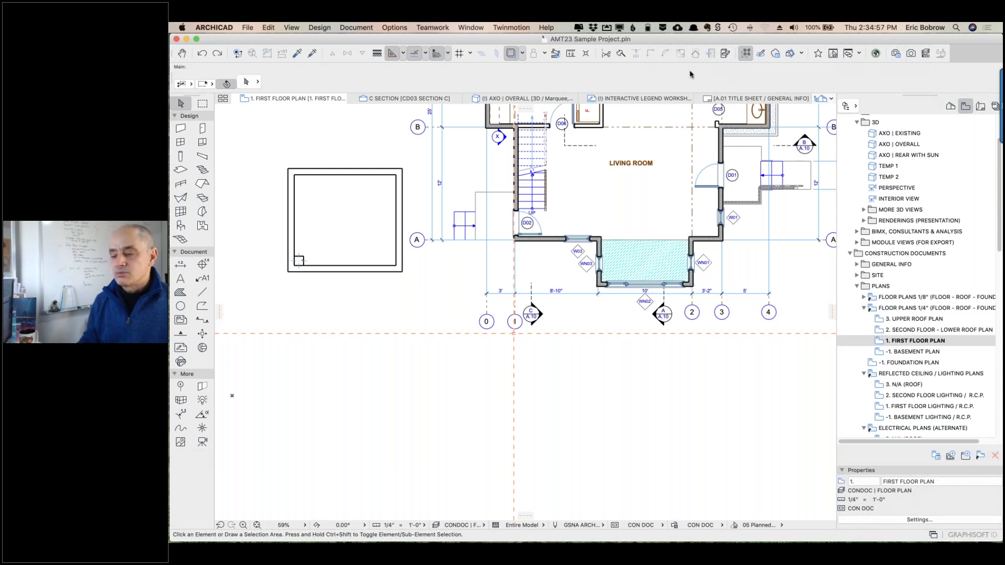
# - Search the Help for "intersect" and reveal where the matching commands sit in the menus
pyautogui.click(546, 28)
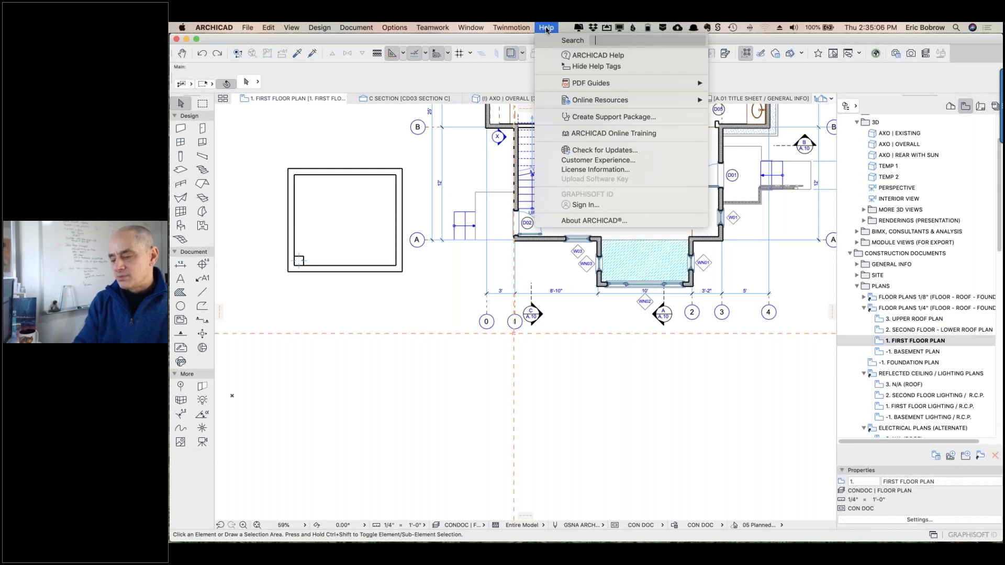
pyautogui.write('intersect')
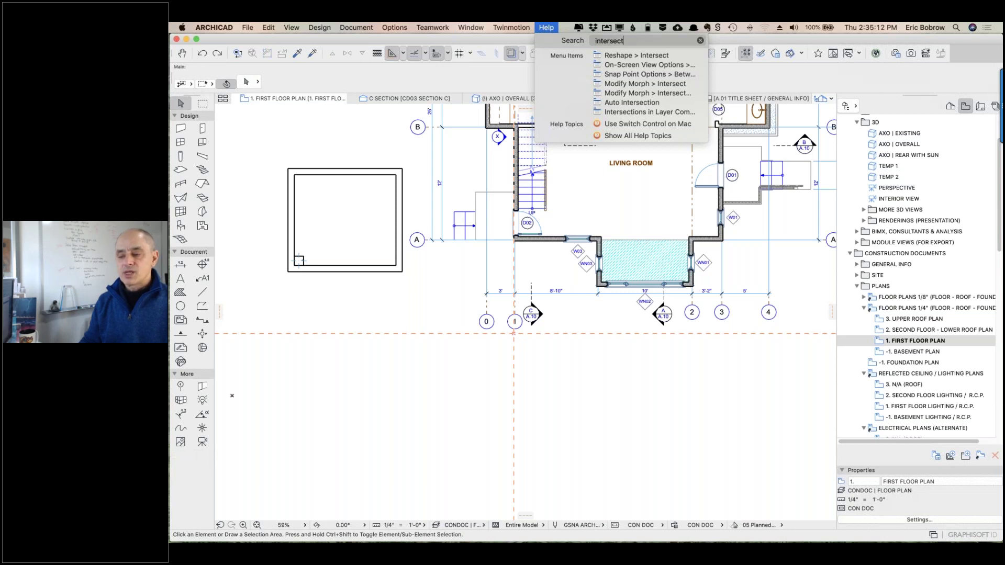
pyautogui.moveTo(626, 65)
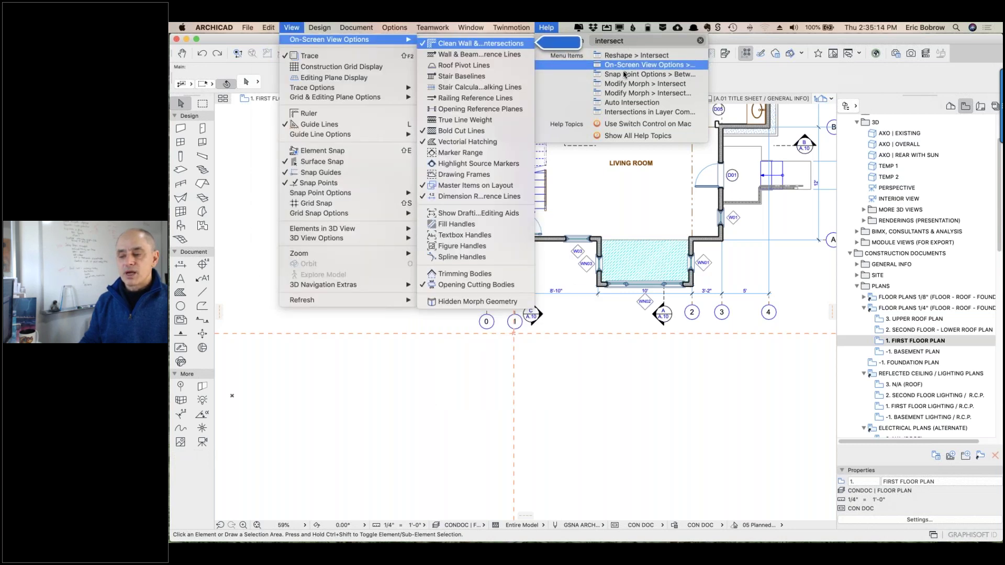
pyautogui.moveTo(621, 85)
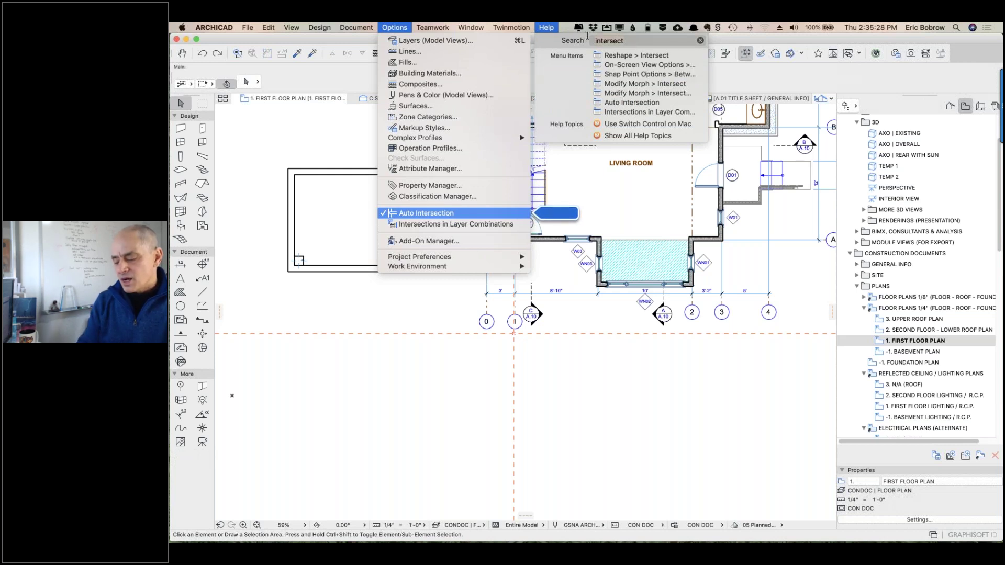
# - Search the Help for "edit selection" and for "edit", locate the matching commands in the menus, and close the search
pyautogui.write('edit selection')
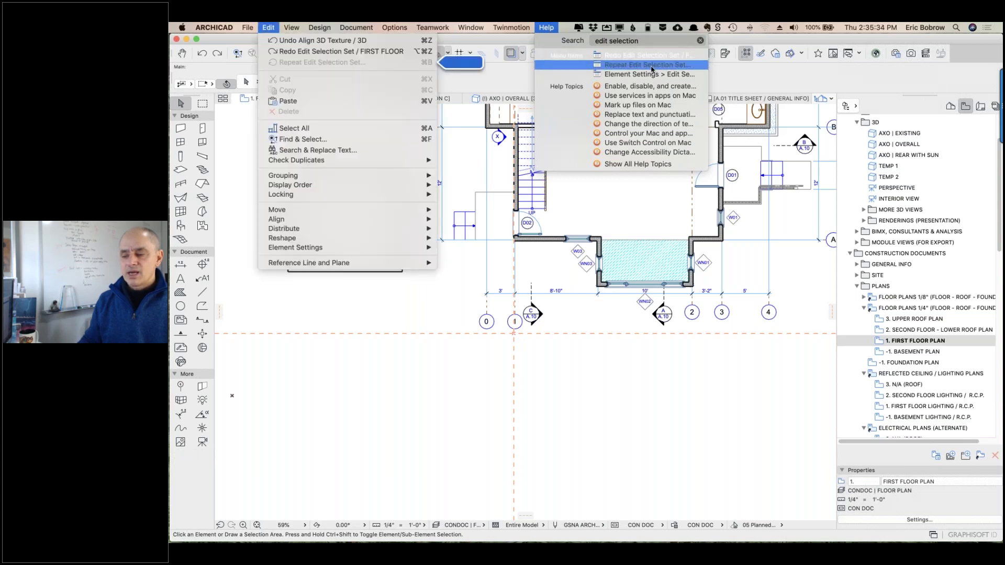
pyautogui.moveTo(644, 76)
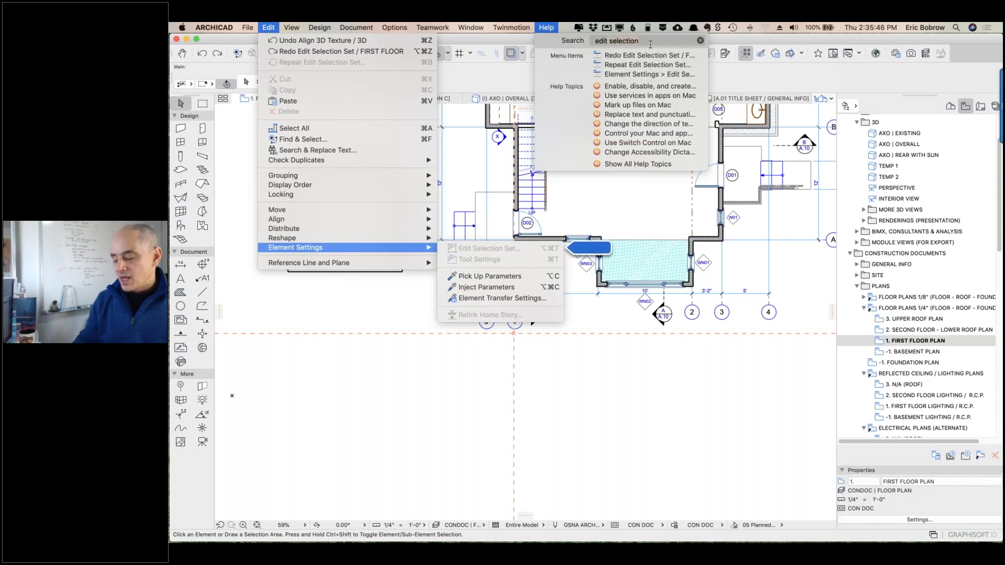
pyautogui.press('BackSpace')
pyautogui.press('BackSpace')
pyautogui.press('BackSpace')
pyautogui.press('BackSpace')
pyautogui.press('BackSpace')
pyautogui.press('BackSpace')
pyautogui.press('BackSpace')
pyautogui.press('BackSpace')
pyautogui.press('BackSpace')
pyautogui.press('BackSpace')
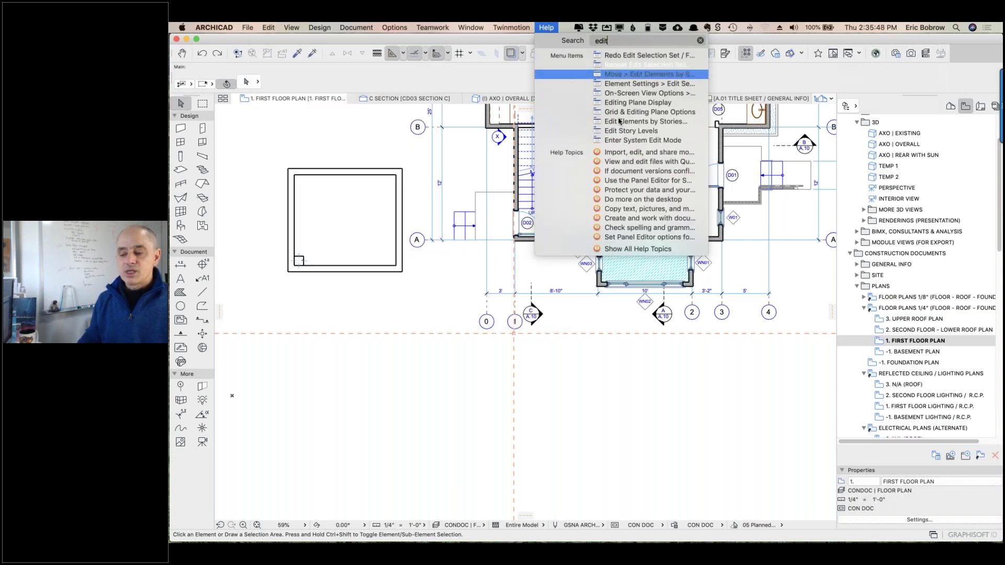
pyautogui.moveTo(621, 140)
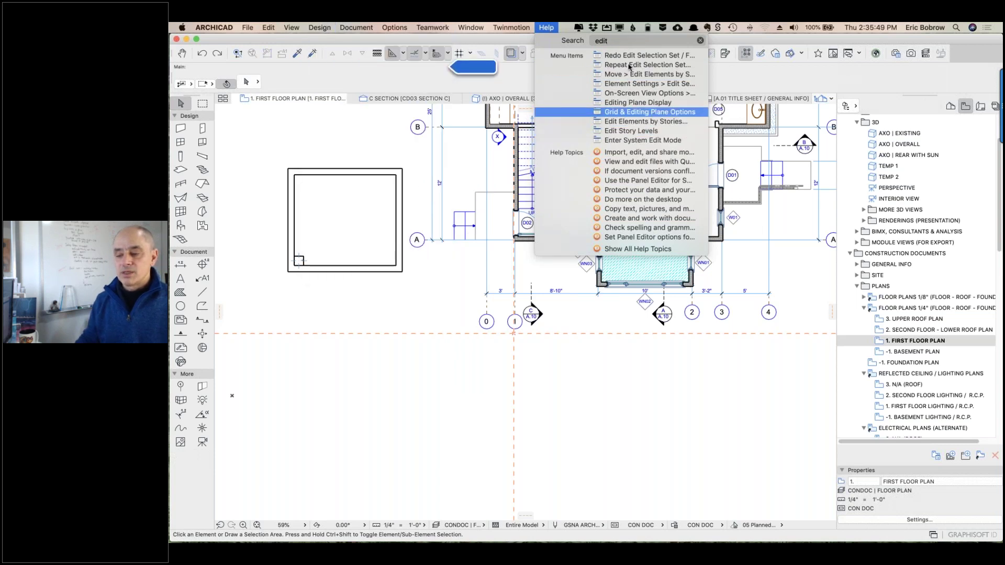
pyautogui.moveTo(628, 58)
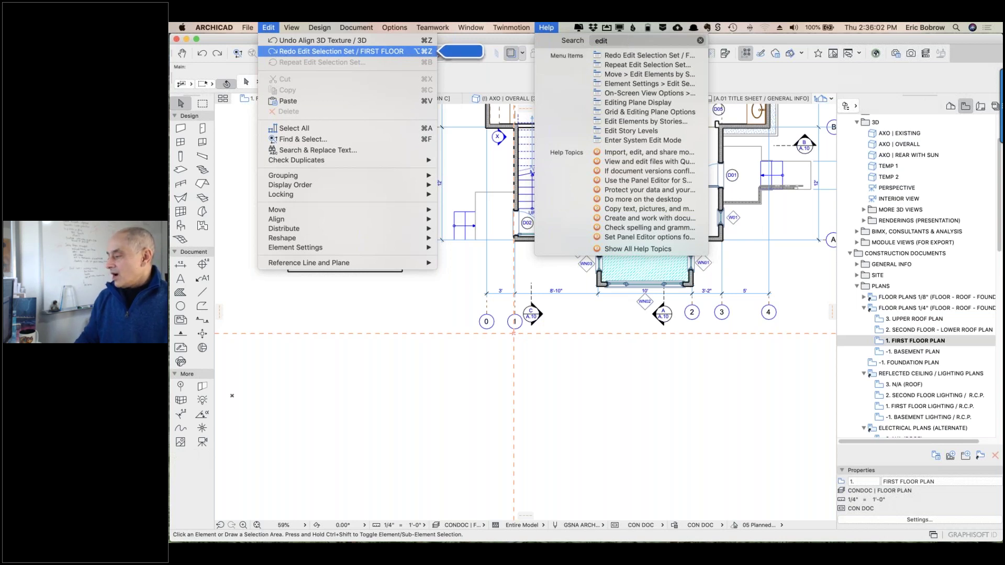
pyautogui.press('Escape')
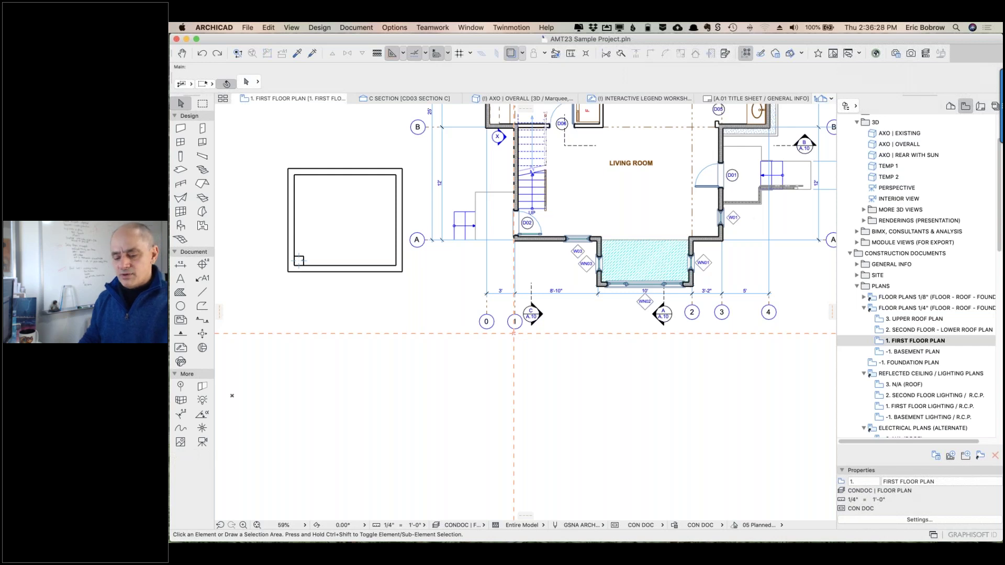
# - Switch to Chrome, log in to the ARCHIPLUS member content page with the member password, and update the saved password
pyautogui.press('super+Tab')
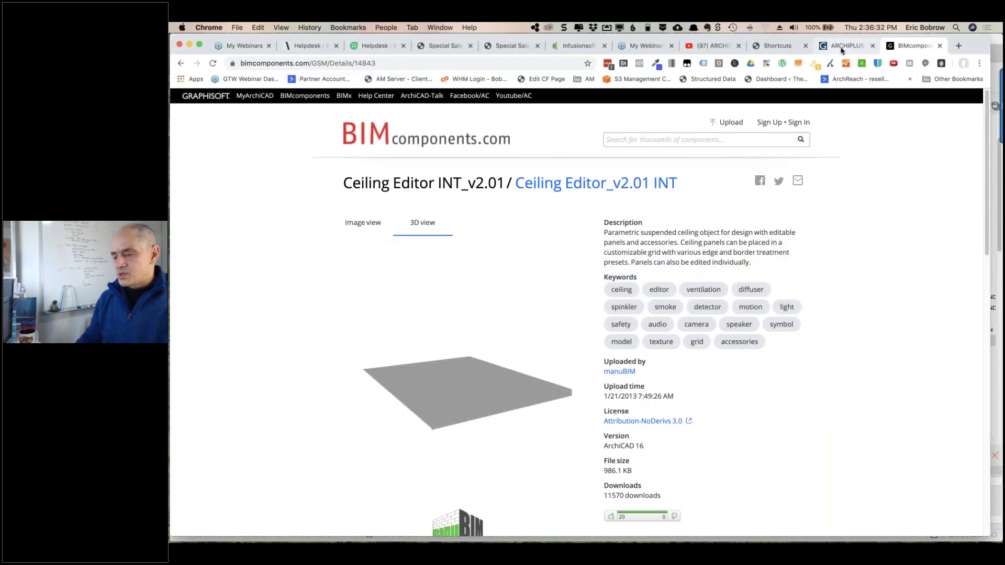
pyautogui.click(842, 47)
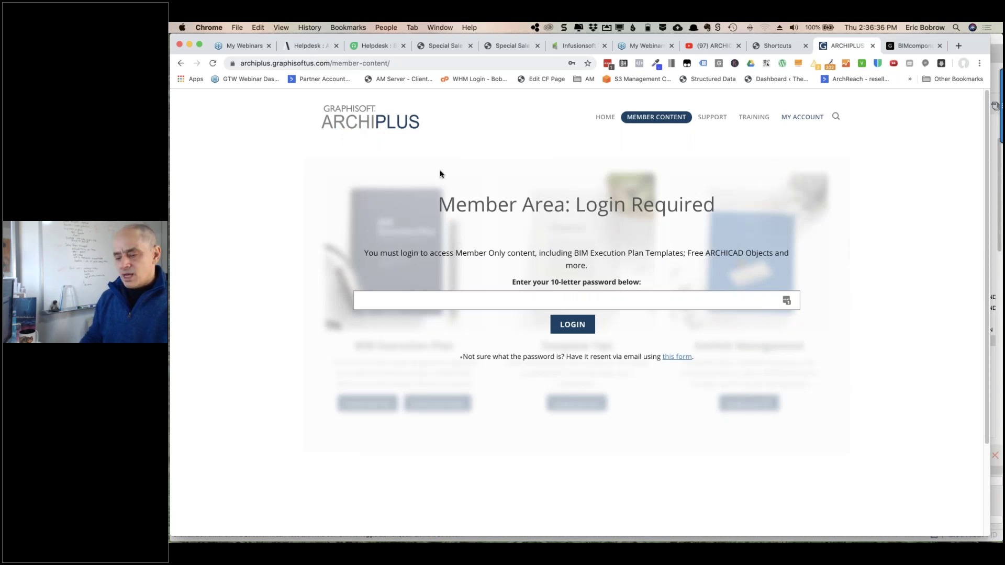
pyautogui.click(529, 296)
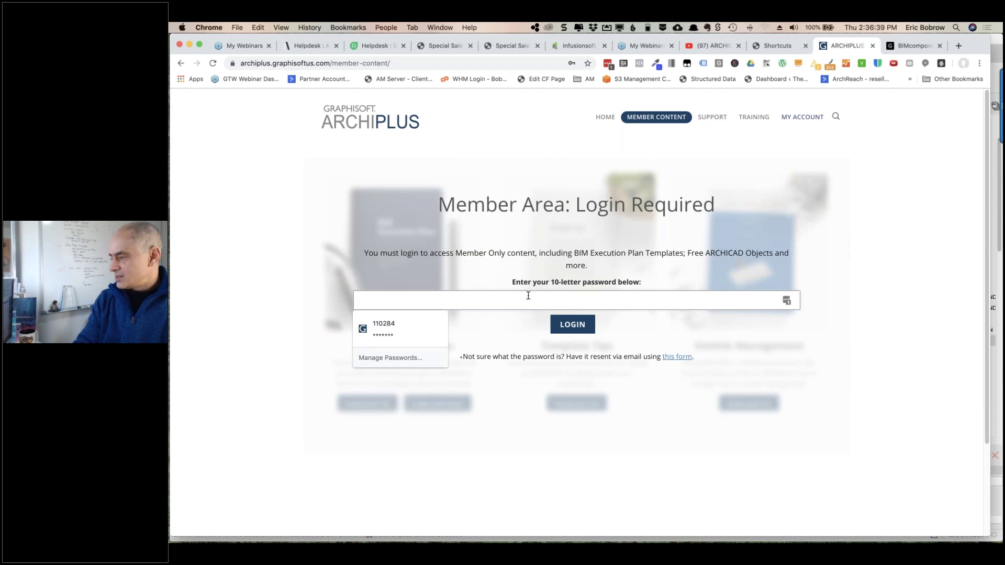
pyautogui.write('••••••••••')
pyautogui.press('Return')
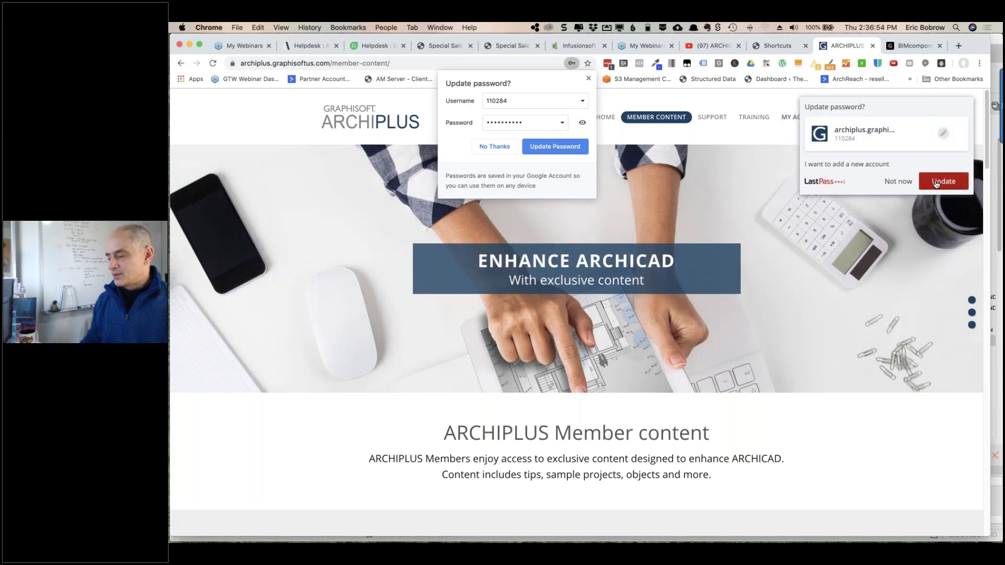
pyautogui.click(582, 147)
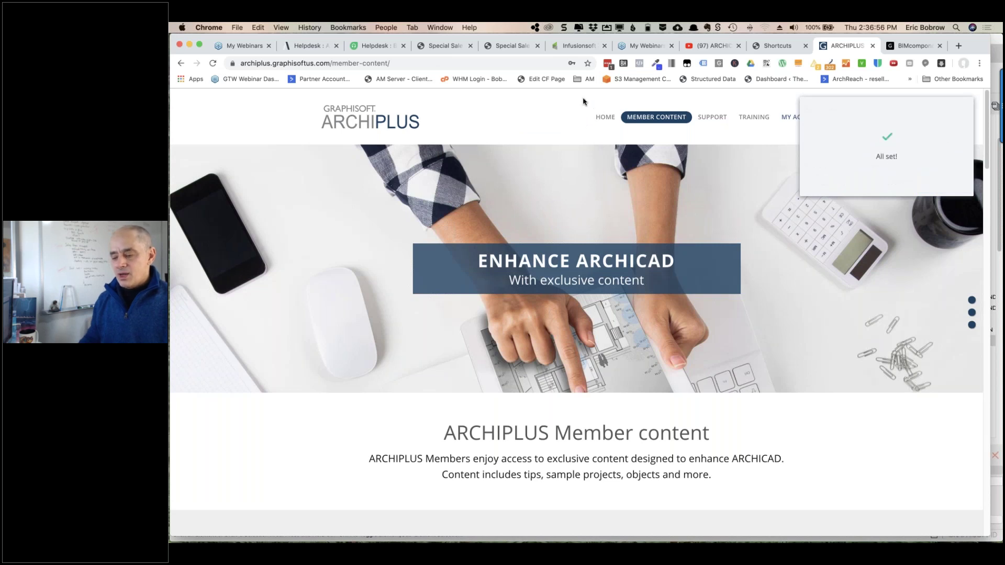
# - Examine the ARCHIPLUS member content, from the webinar recordings and help guides to the tools and objects for ARCHICAD
pyautogui.scroll(-7, 702, 311)
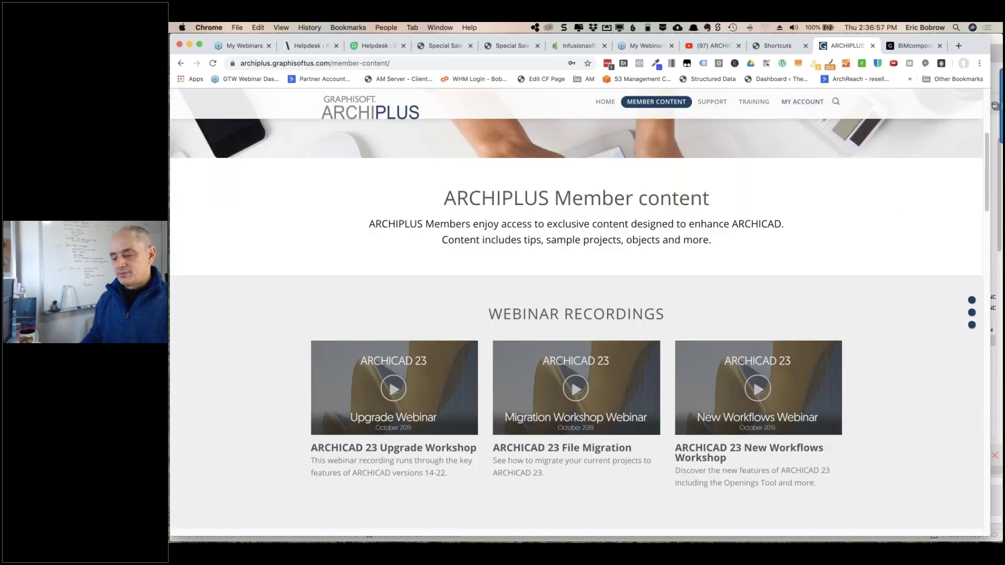
pyautogui.scroll(-9, 575, 314)
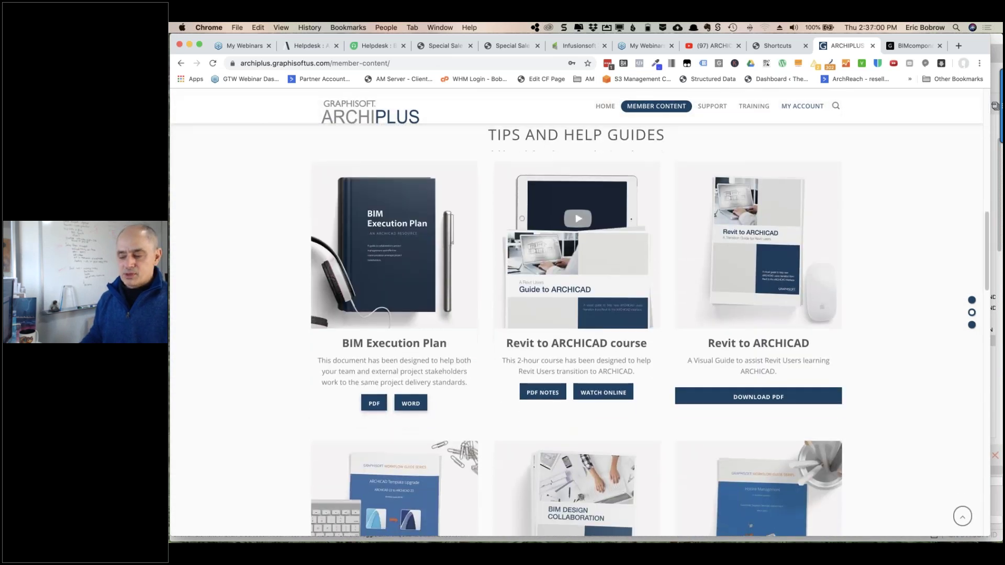
pyautogui.scroll(-6, 576, 313)
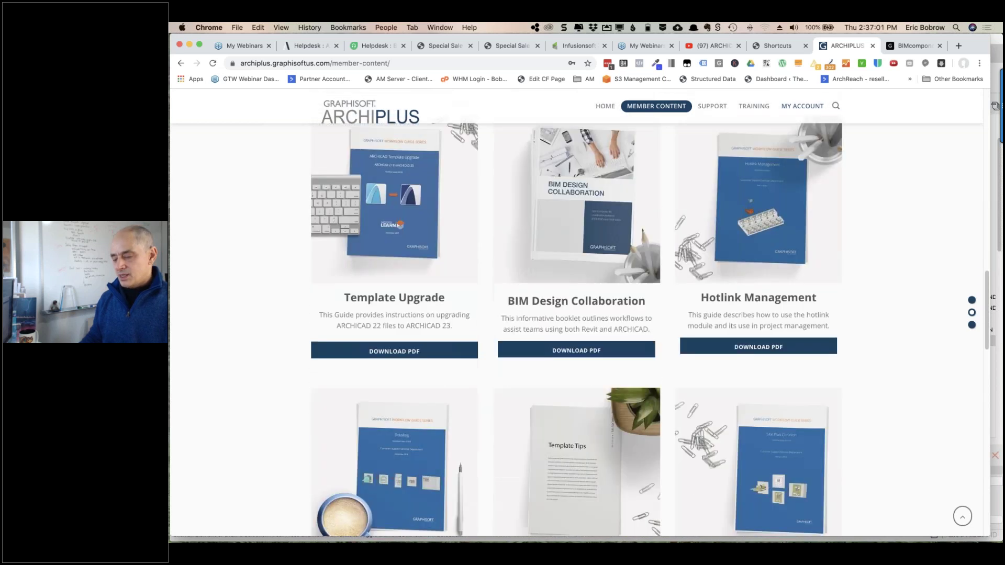
pyautogui.scroll(-1, 575, 314)
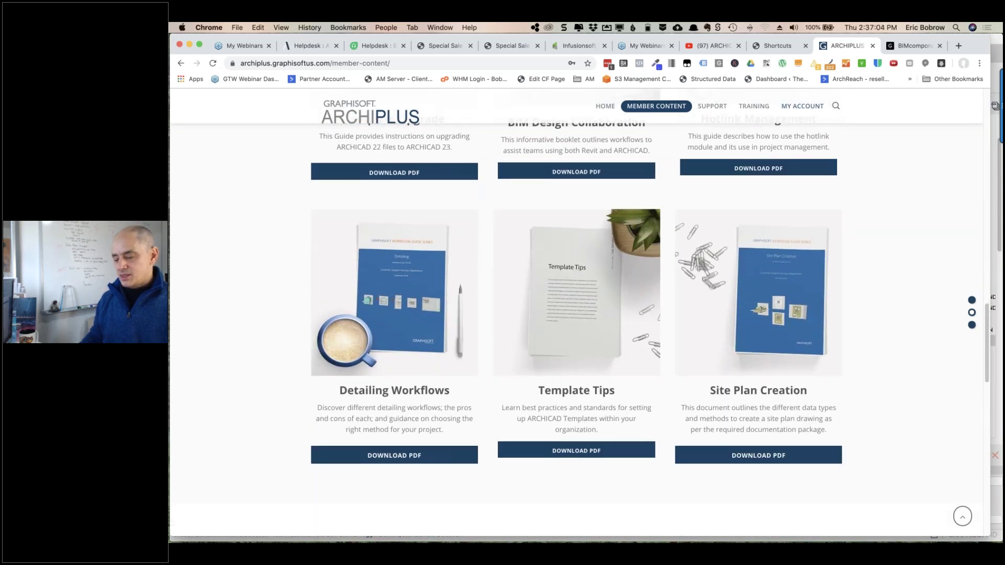
pyautogui.scroll(-10, 576, 314)
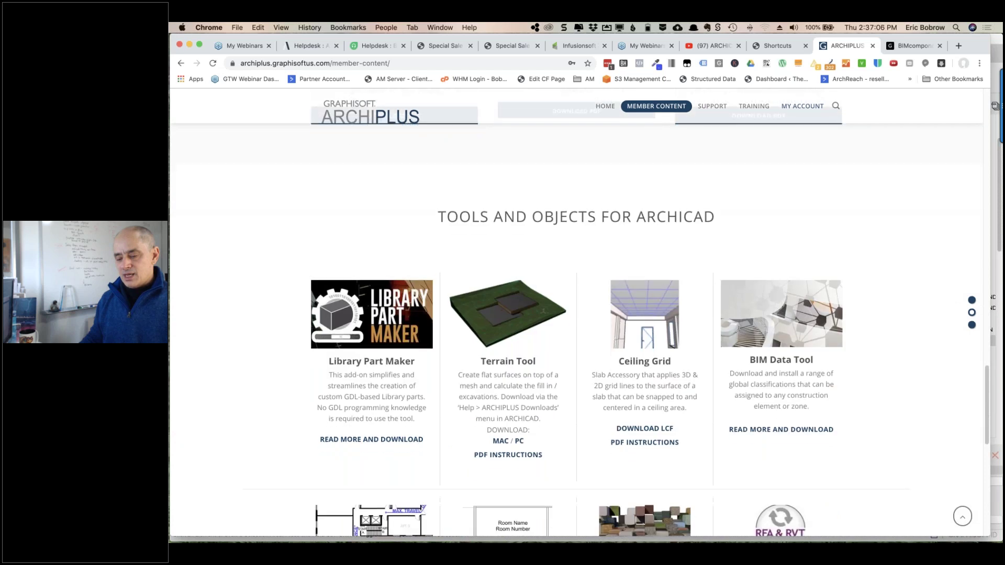
pyautogui.scroll(-5, 665, 198)
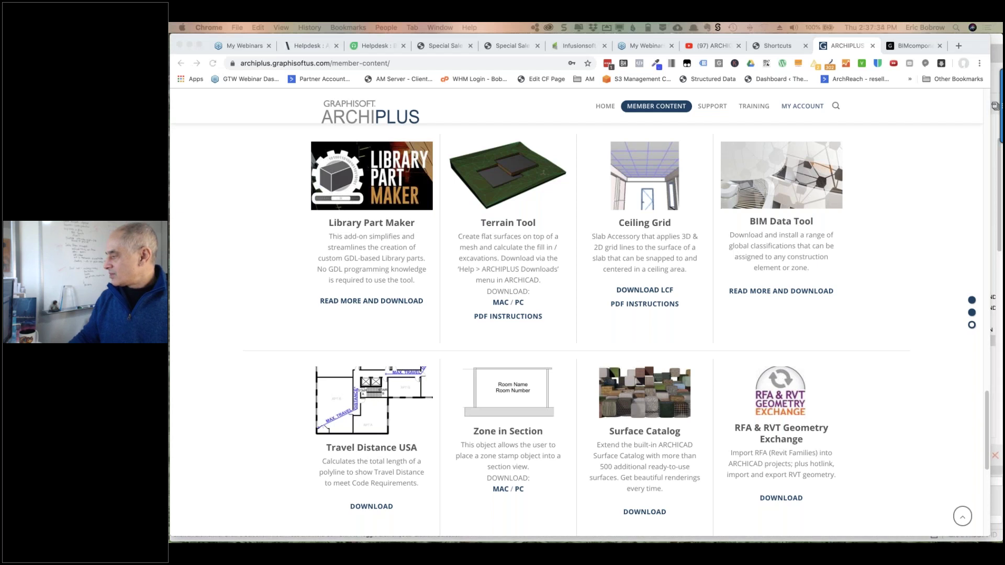
# - Bring the Slack window into view, read the latest messages in the coaching-calls channel, and move the window away
pyautogui.moveTo(1004, 152); pyautogui.dragTo(624, 83)
pyautogui.scroll(-10, 690, 162)
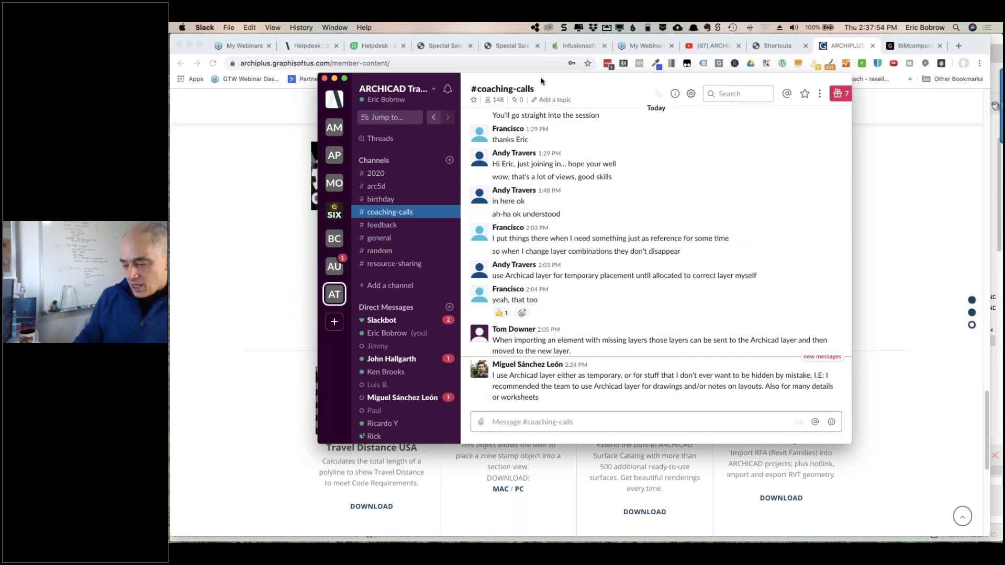
pyautogui.moveTo(559, 83); pyautogui.dragTo(1001, 121)
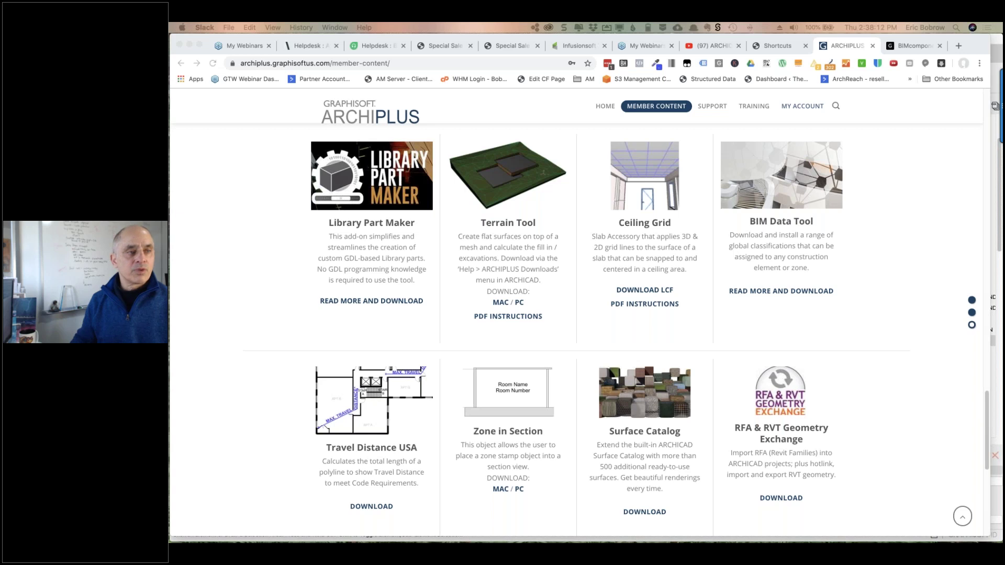
# - Bring the Evernote note "ARCHICAD Basics - Tips & Tricks" into view, review its outline, and move it away
pyautogui.moveTo(381, 143); pyautogui.dragTo(429, 64)
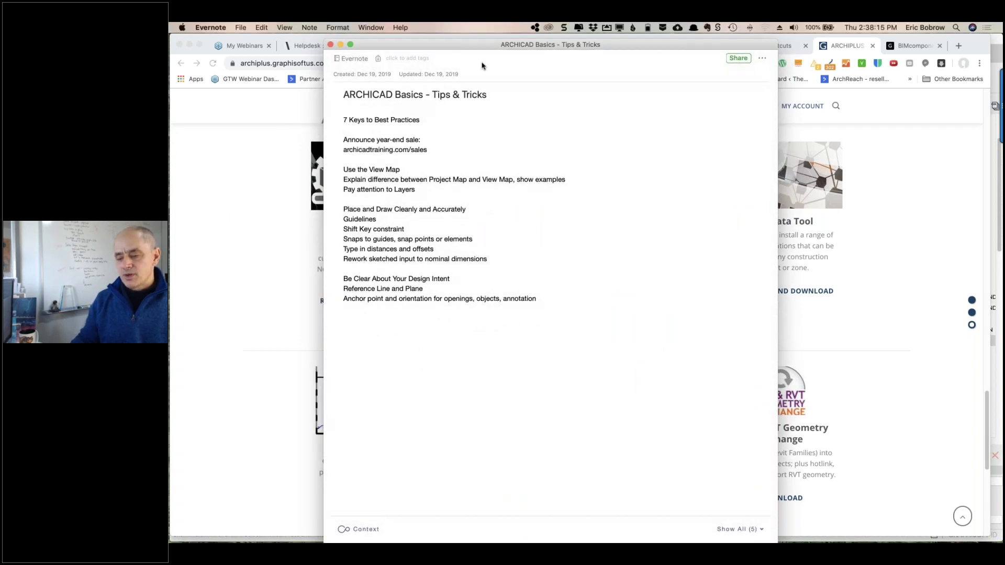
pyautogui.moveTo(480, 90); pyautogui.dragTo(479, 105)
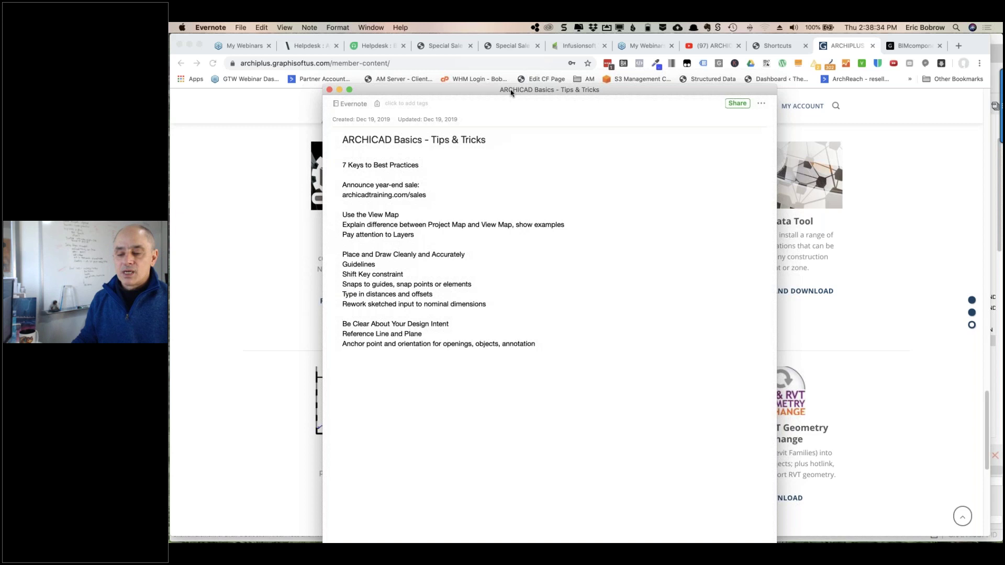
pyautogui.moveTo(504, 92); pyautogui.dragTo(170, 90)
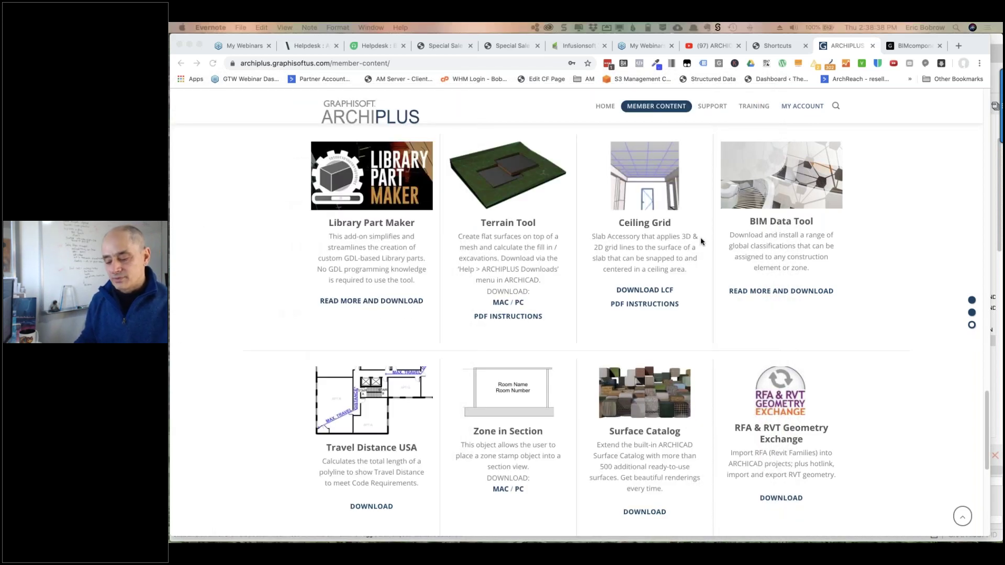
# - Switch from the browser back to the AMT23 Sample Project in ARCHICAD
pyautogui.press('super+Tab')
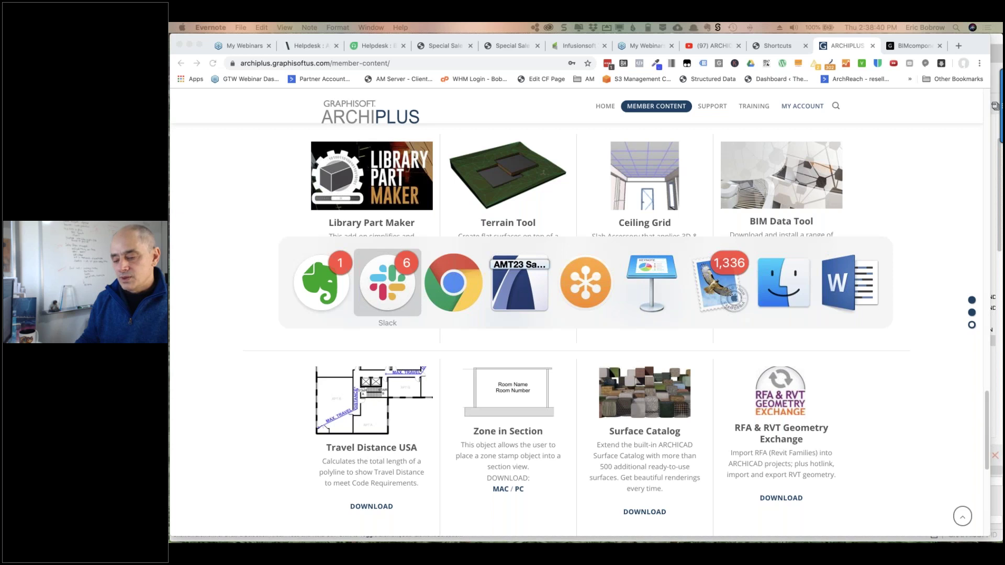
pyautogui.press('super+Tab')
pyautogui.press('super+Tab')
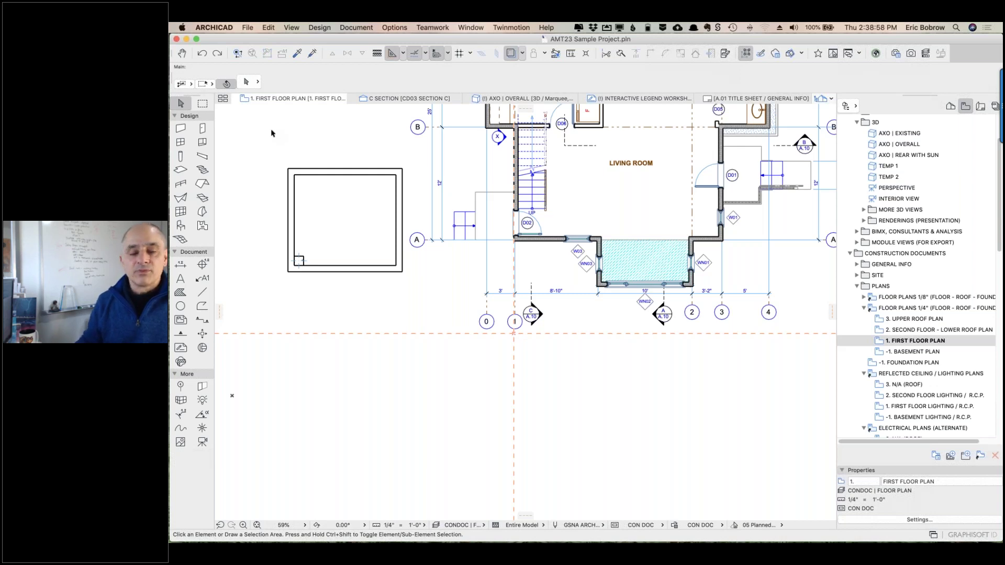
# - Activate the Wall tool with the straight single-wall geometry method and try out a horizontal wall below the rectangular room
pyautogui.click(180, 129)
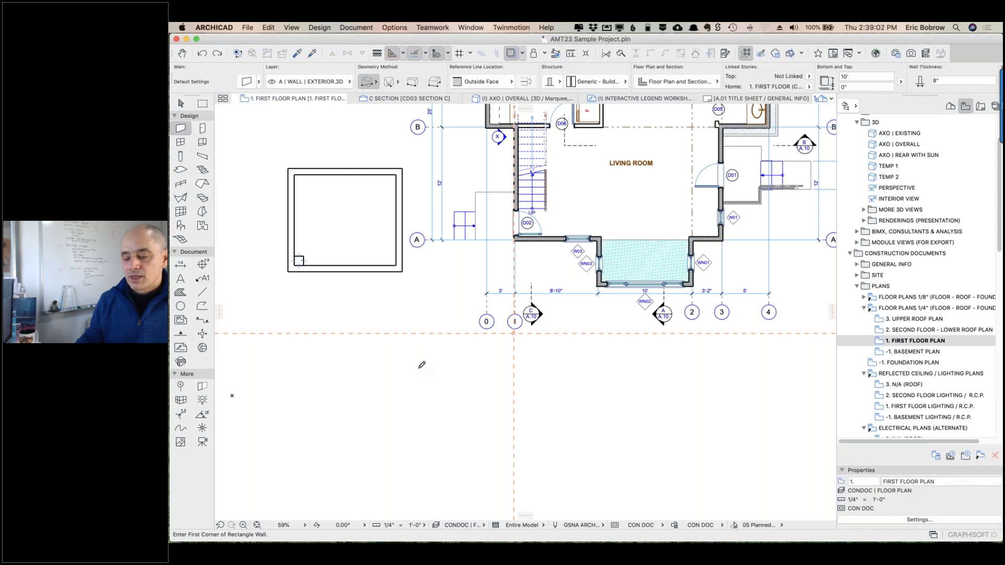
pyautogui.click(334, 370)
pyautogui.click(369, 82)
pyautogui.click(378, 87)
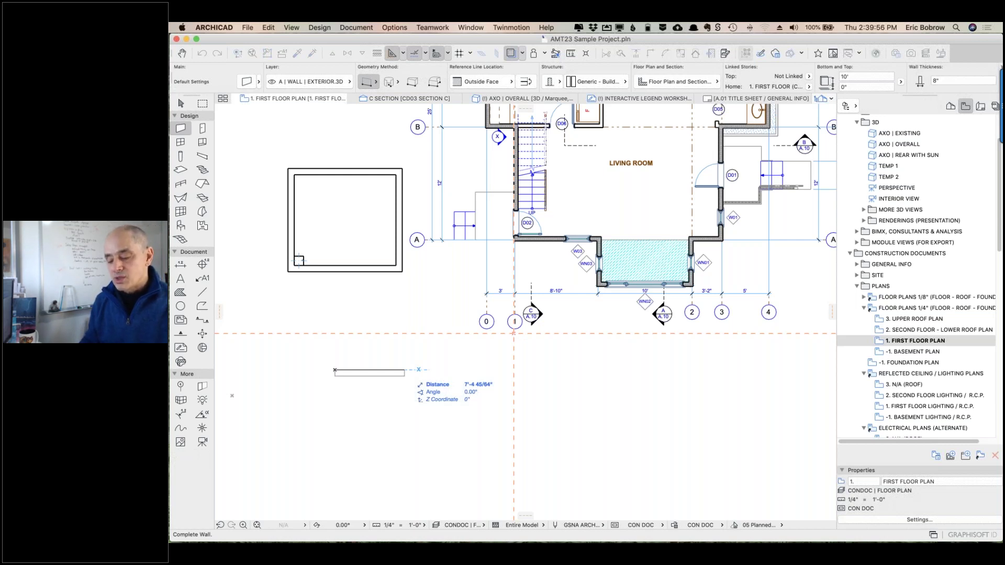
pyautogui.press('Escape')
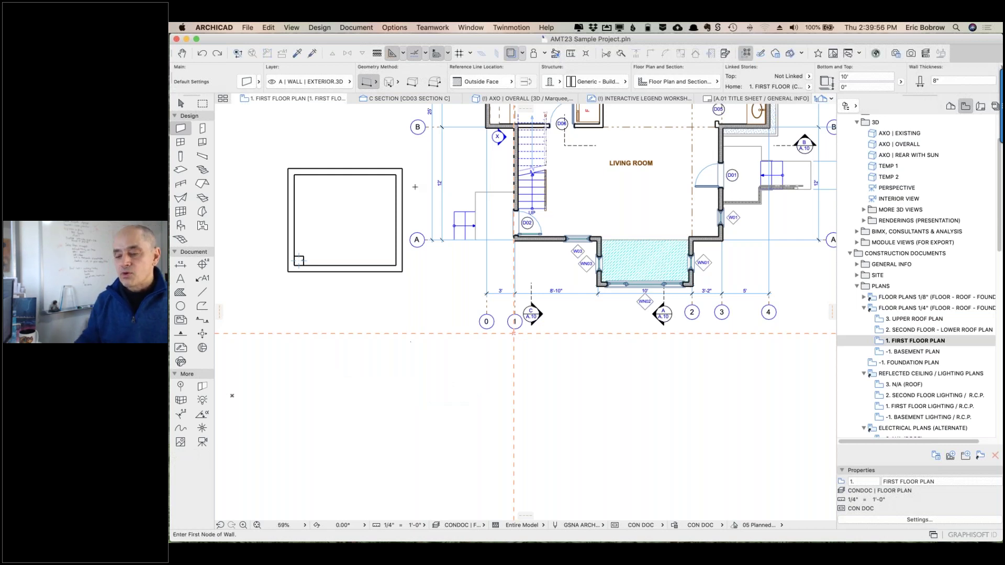
# - Turn off the Horizontal and Vertical and Parallel to Grid input constraints and try a wall without them below the rectangular room
pyautogui.click(390, 27)
pyautogui.moveTo(455, 270)
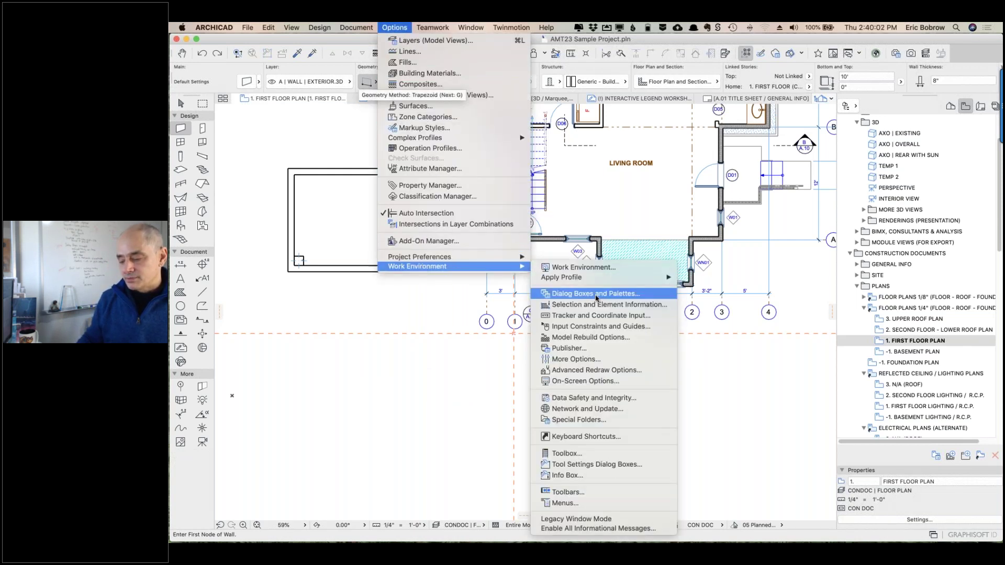
pyautogui.click(595, 326)
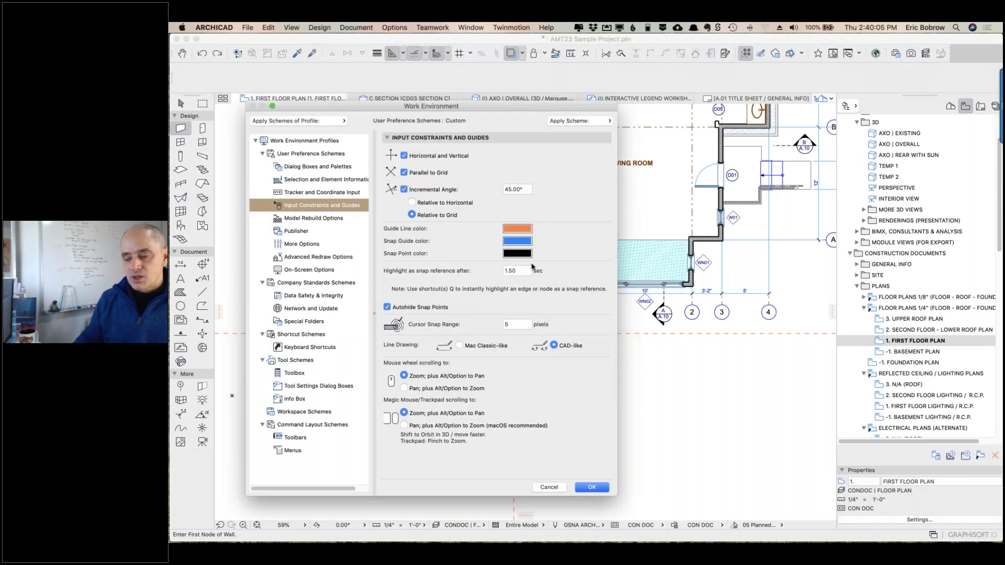
pyautogui.click(404, 156)
pyautogui.click(404, 173)
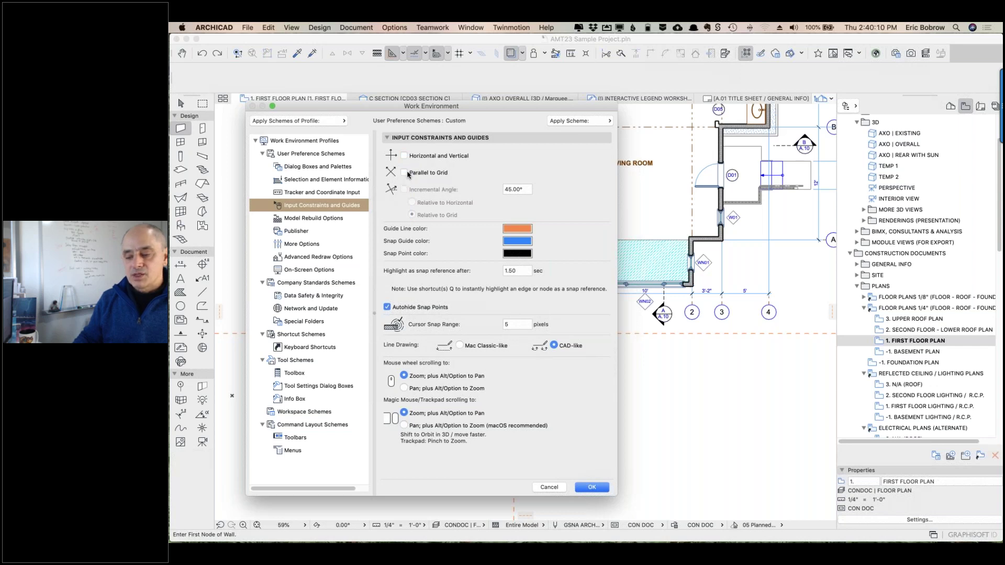
pyautogui.click(591, 488)
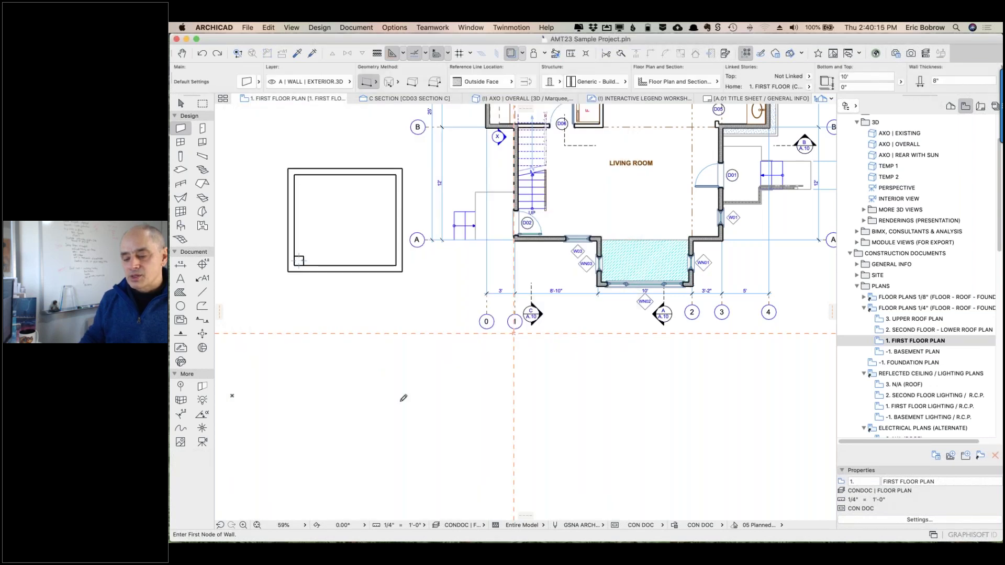
pyautogui.click(345, 406)
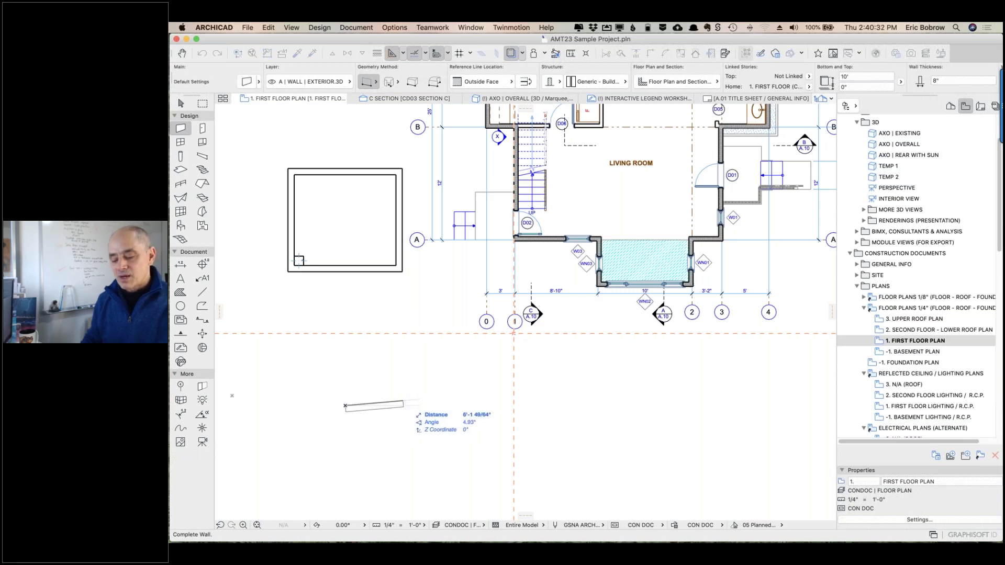
pyautogui.press('Escape')
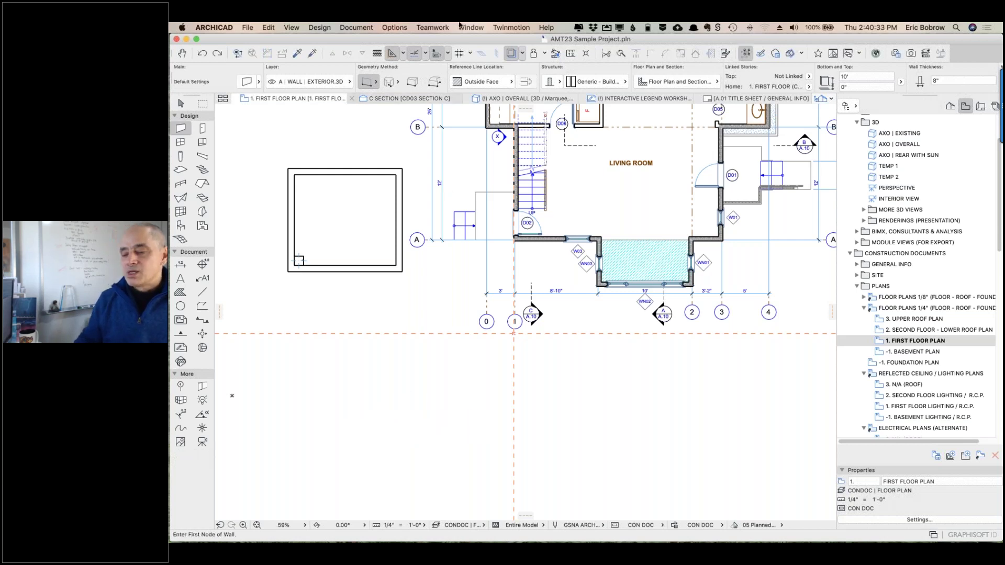
# - Turn on the Horizontal and Vertical, Parallel to Grid and 45.00° Incremental Angle input constraints, with the angle relative to horizontal
pyautogui.click(395, 27)
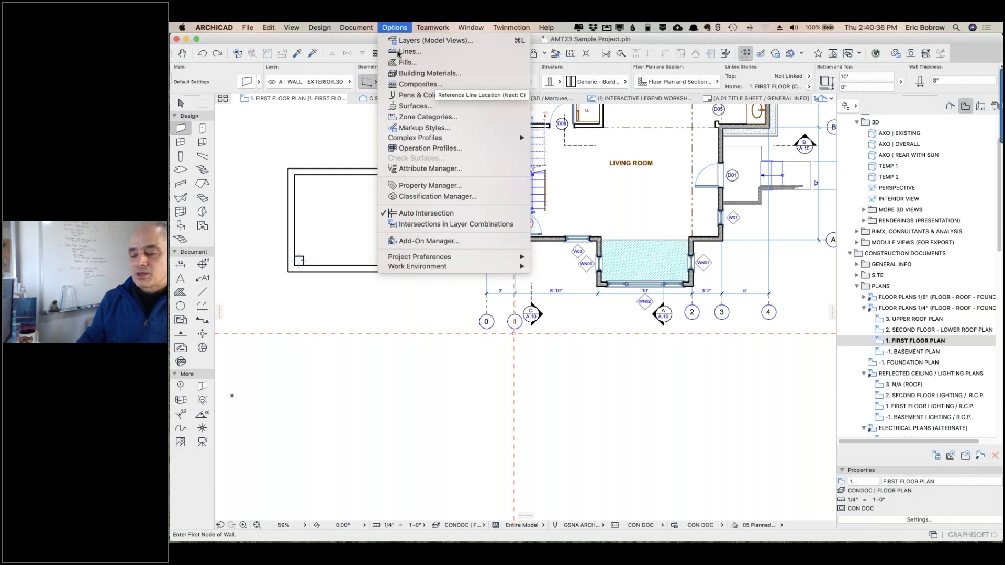
pyautogui.moveTo(417, 269)
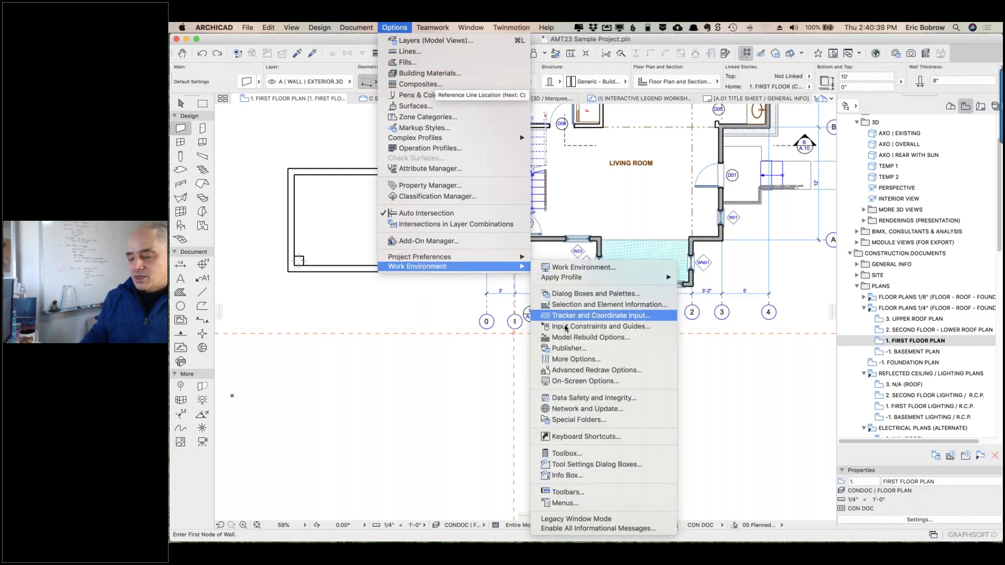
pyautogui.click(567, 326)
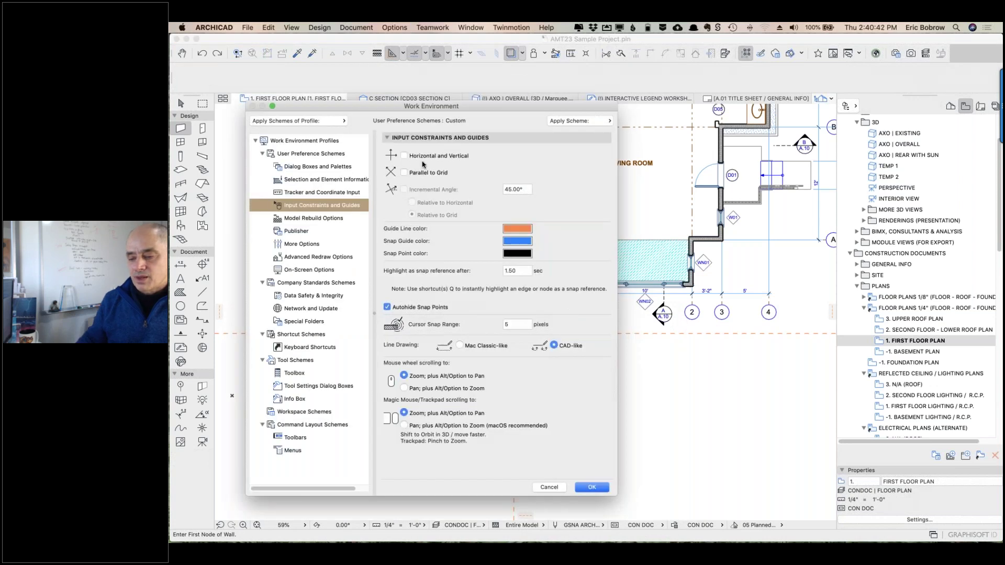
pyautogui.click(404, 155)
pyautogui.click(404, 172)
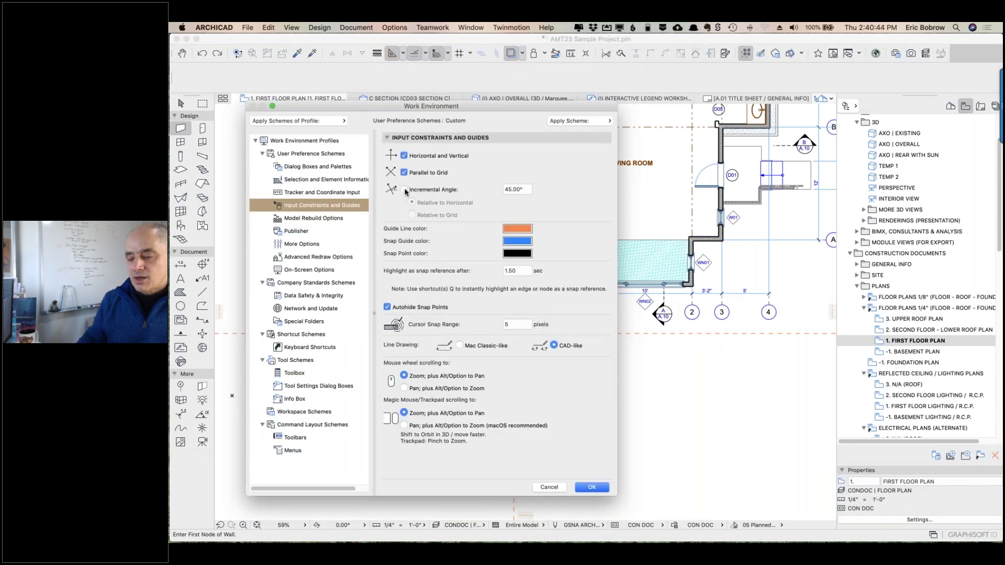
pyautogui.click(404, 189)
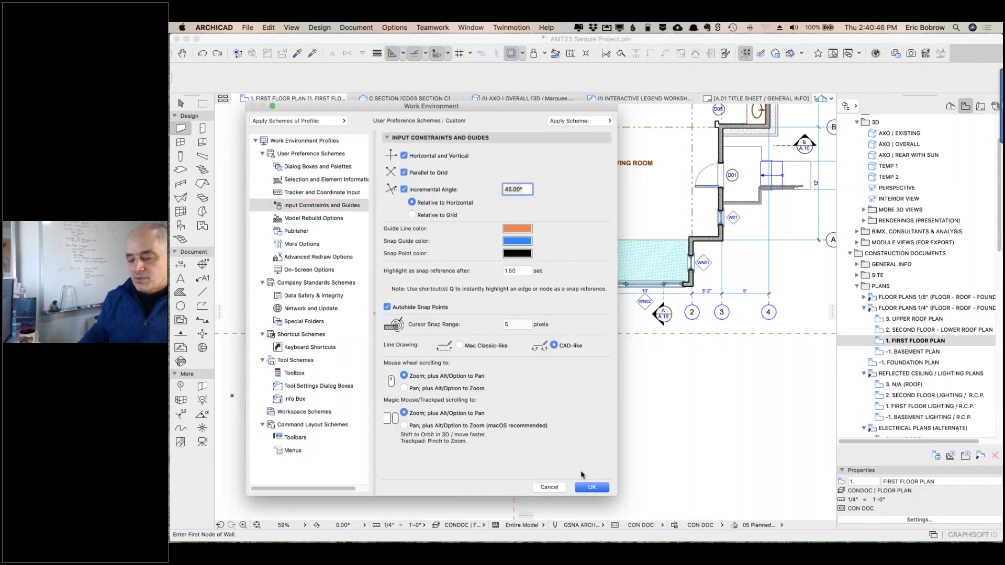
pyautogui.click(588, 487)
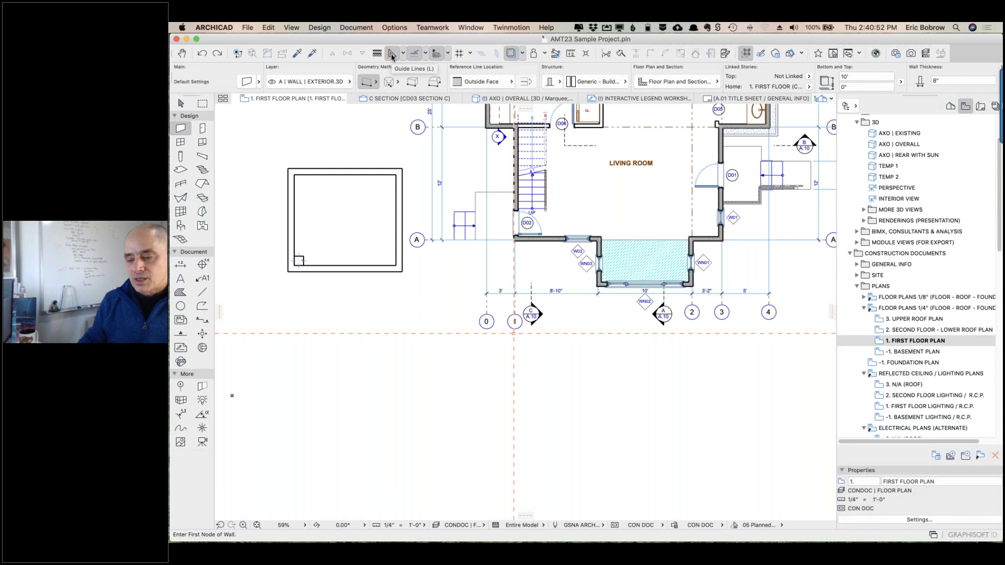
# - Turn off guide lines, start a wall below the rectangular room, and switch guide lines back on
pyautogui.click(391, 54)
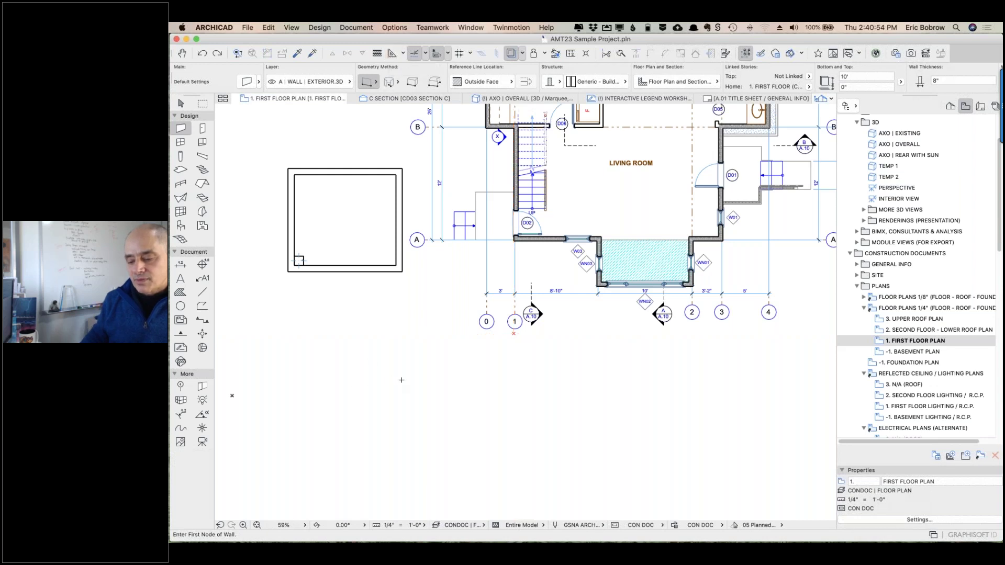
pyautogui.click(353, 384)
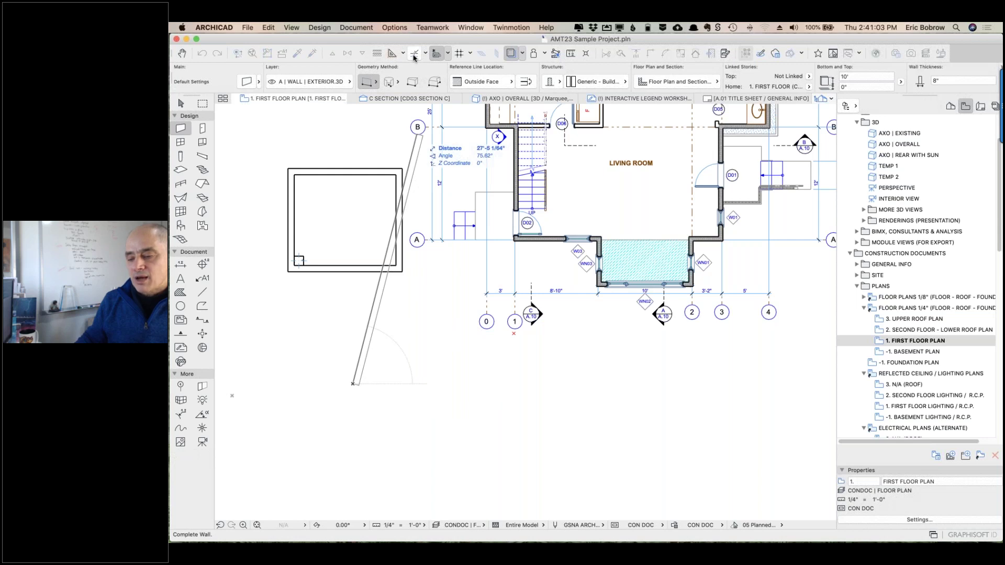
pyautogui.click(392, 54)
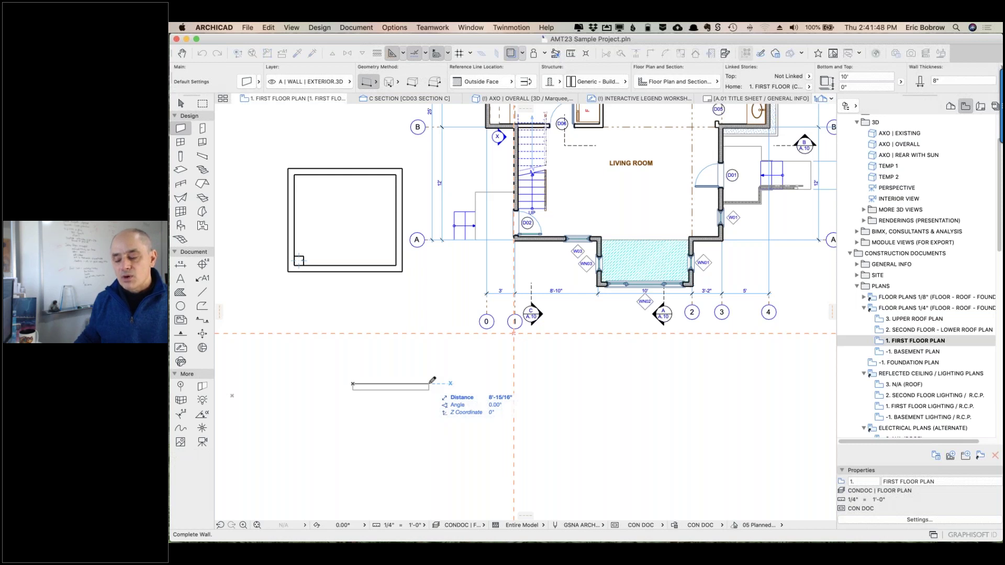
# - Complete the started wall horizontally at a length of about 8'
pyautogui.scroll(5, 432, 381)
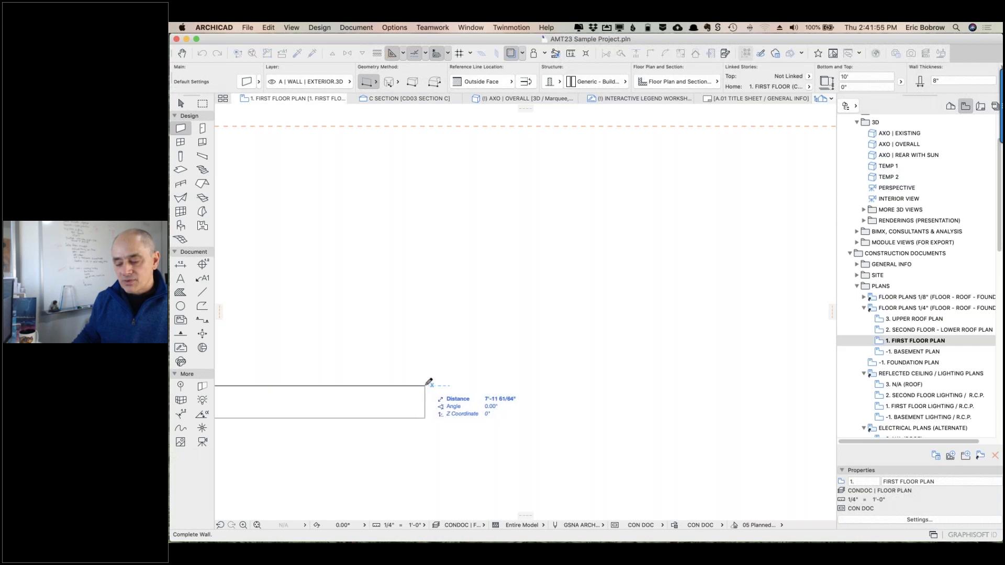
pyautogui.scroll(3, 425, 386)
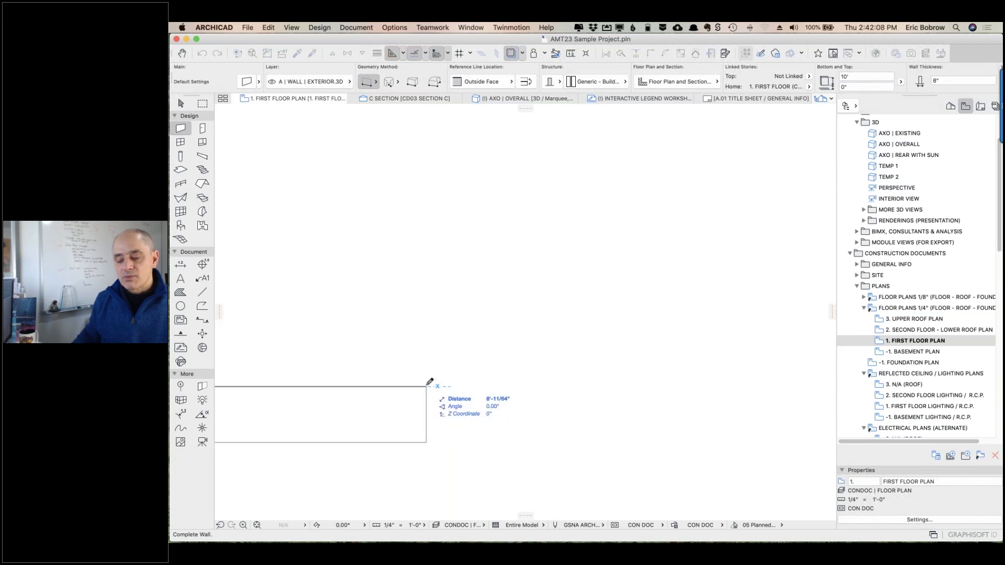
pyautogui.click(430, 382)
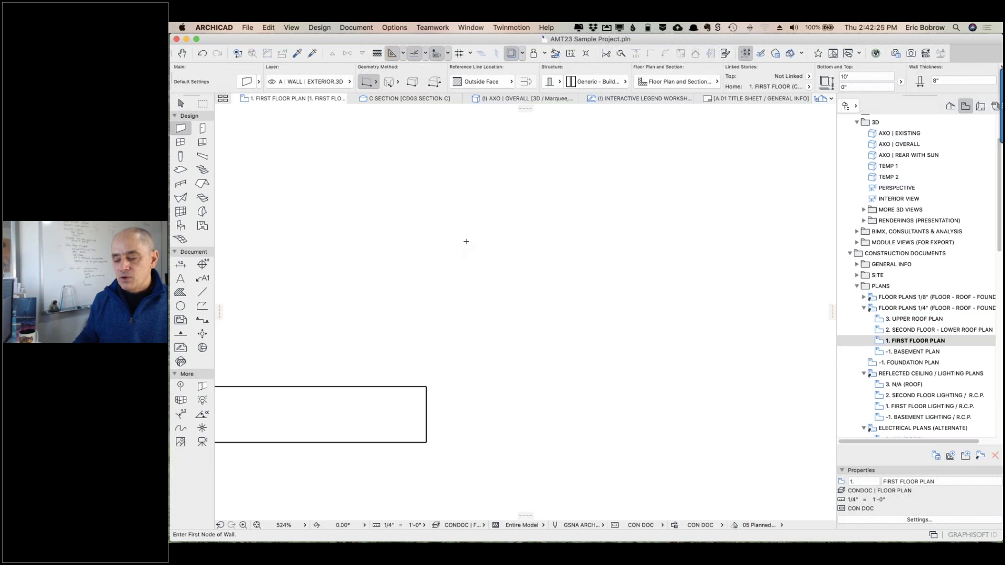
# - Set the length fractions in the Working Units to 1/8
pyautogui.click(394, 27)
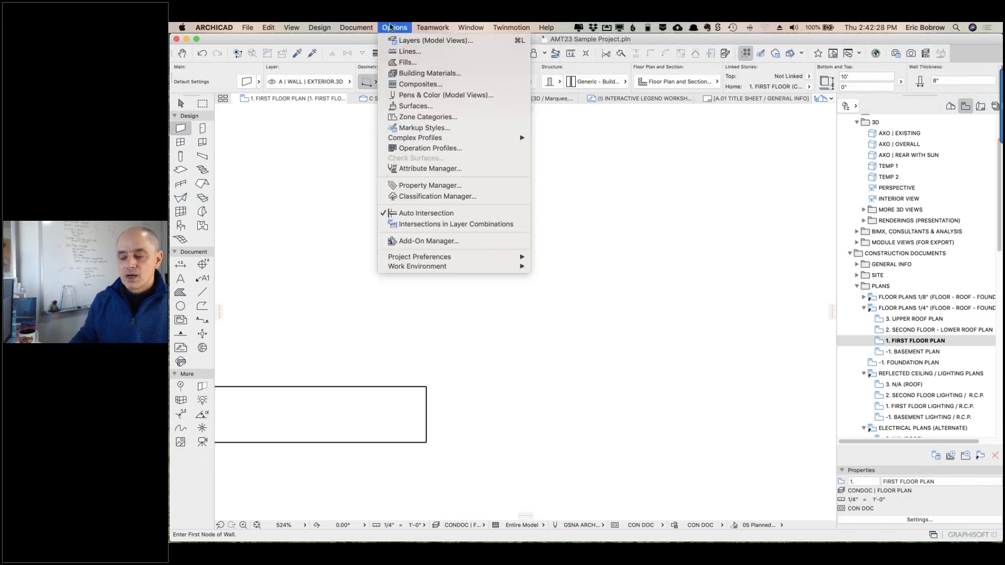
pyautogui.moveTo(443, 259)
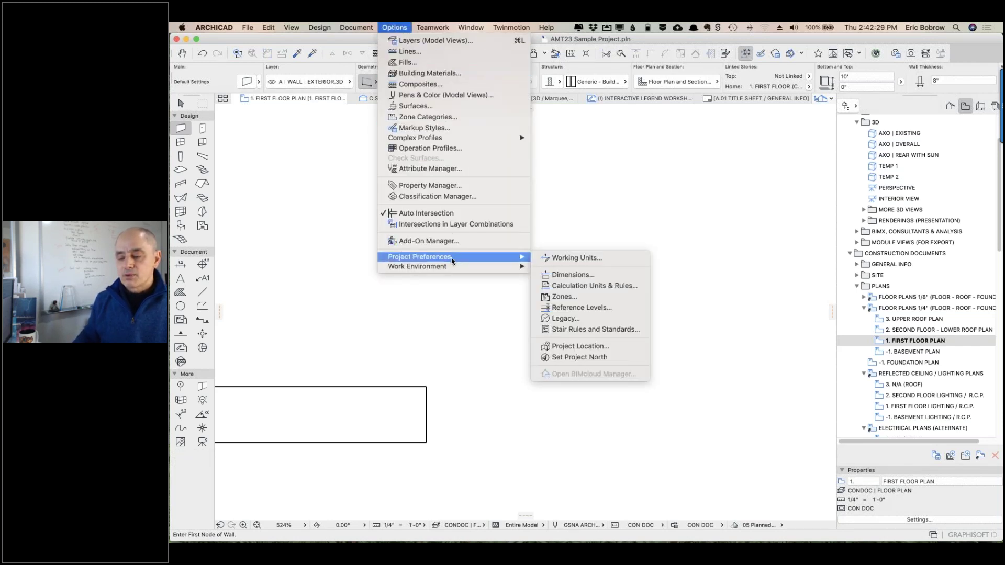
pyautogui.click(567, 259)
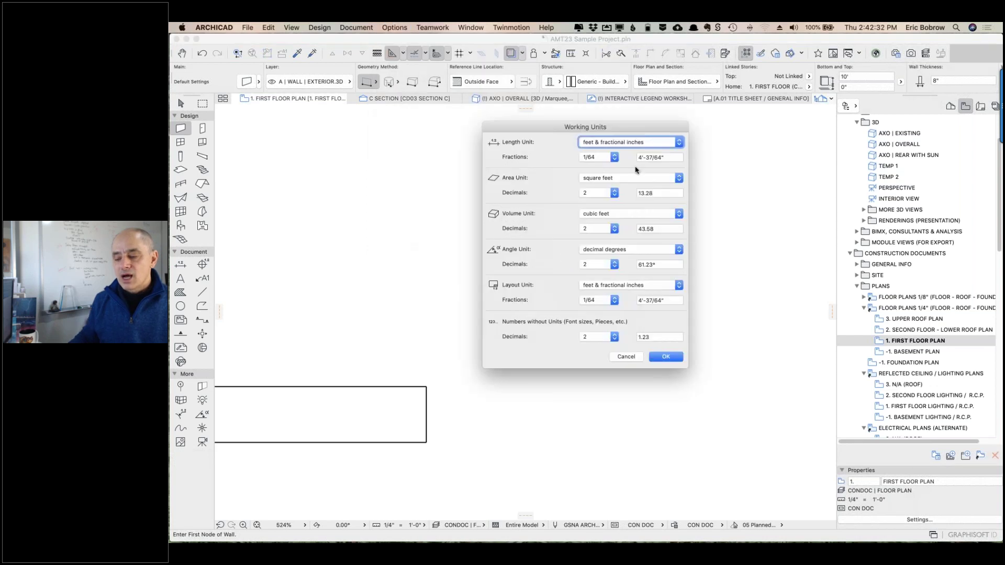
pyautogui.click(614, 158)
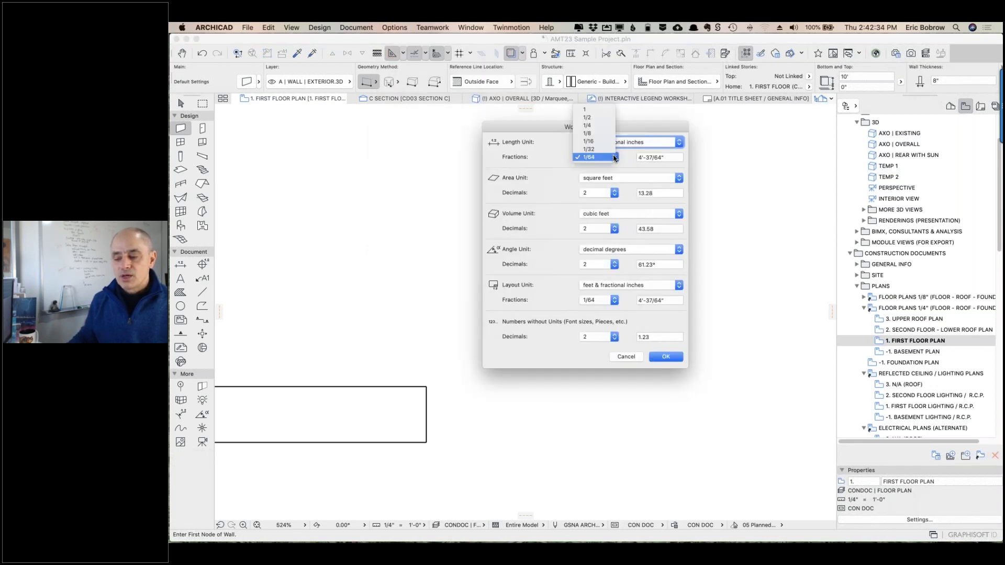
pyautogui.click(597, 134)
pyautogui.click(667, 357)
# - Draw a horizontal wall about 2' long above the previous wall and measure its upper edge
pyautogui.click(296, 277)
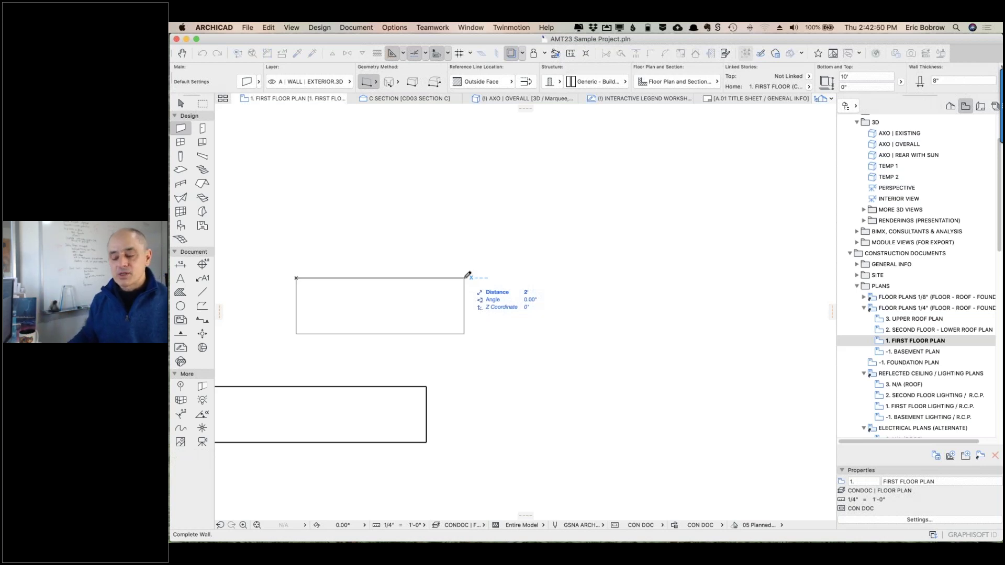
pyautogui.doubleClick(468, 275)
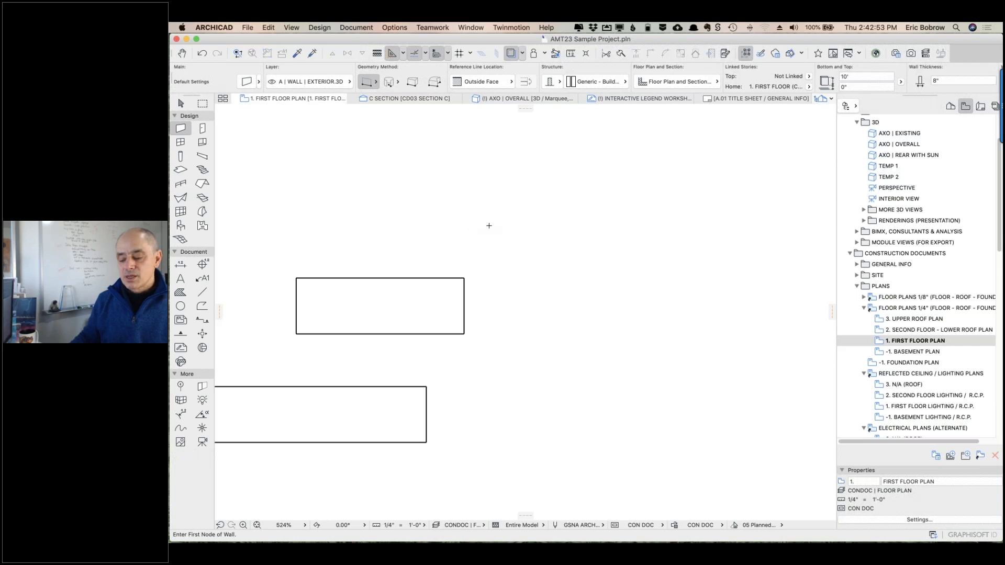
pyautogui.press('m')
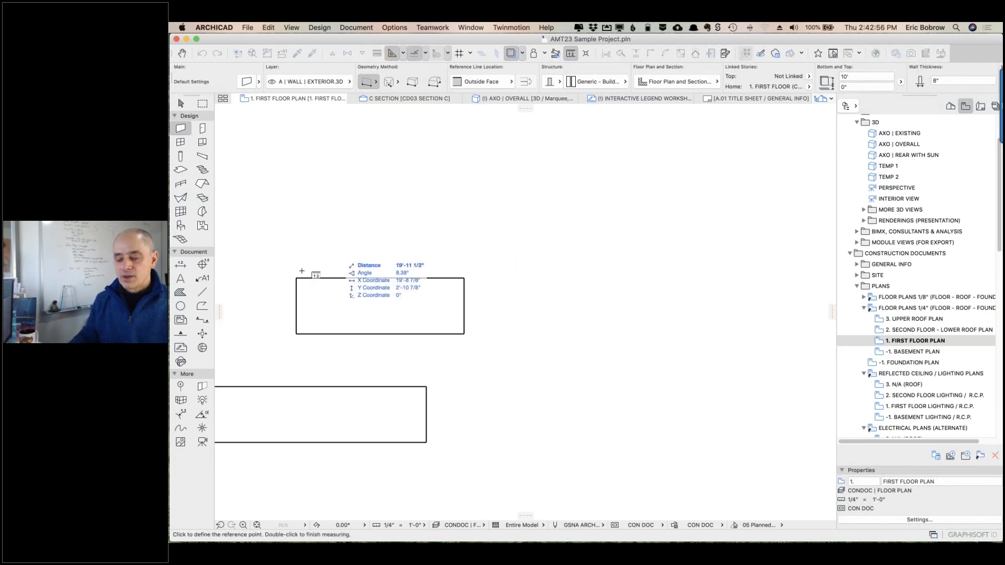
pyautogui.click(296, 277)
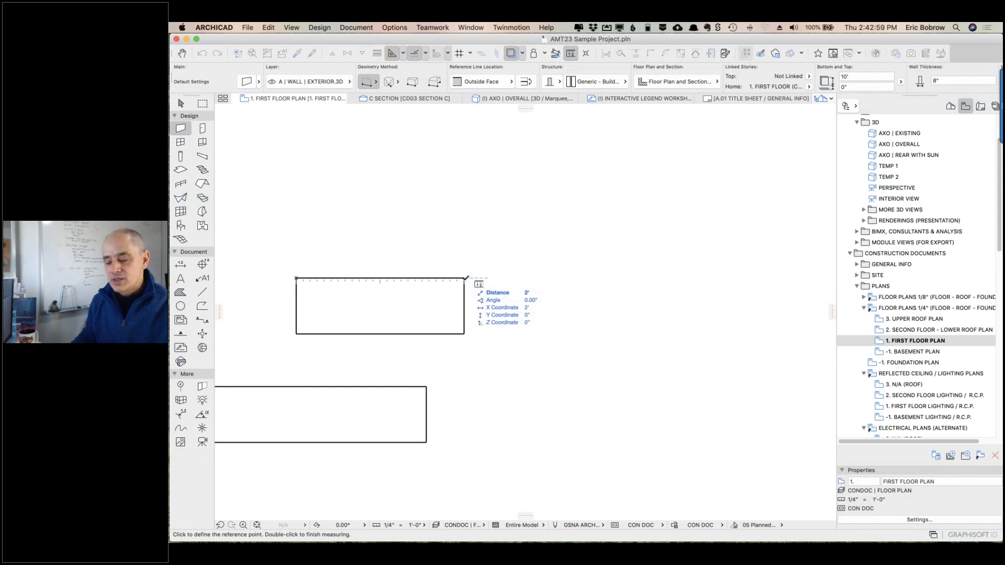
pyautogui.press('Escape')
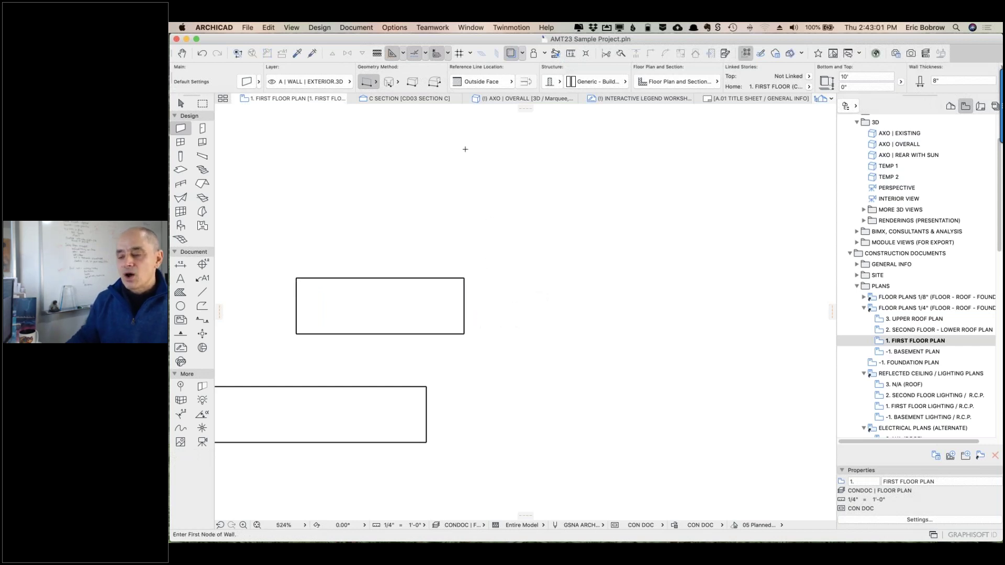
# - Set the length fractions in the Working Units back to 1/64
pyautogui.click(396, 29)
pyautogui.moveTo(445, 256)
pyautogui.click(559, 259)
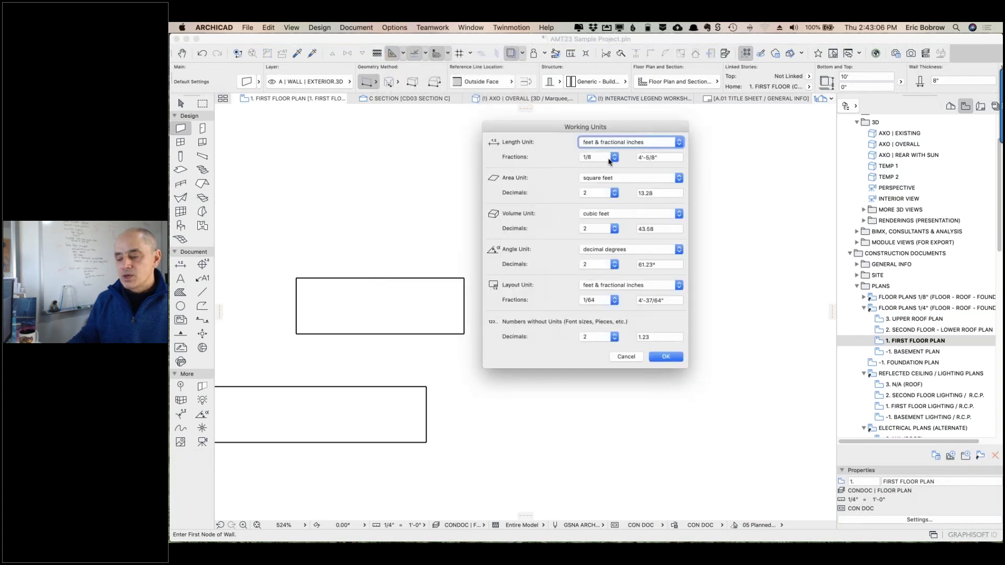
pyautogui.click(610, 157)
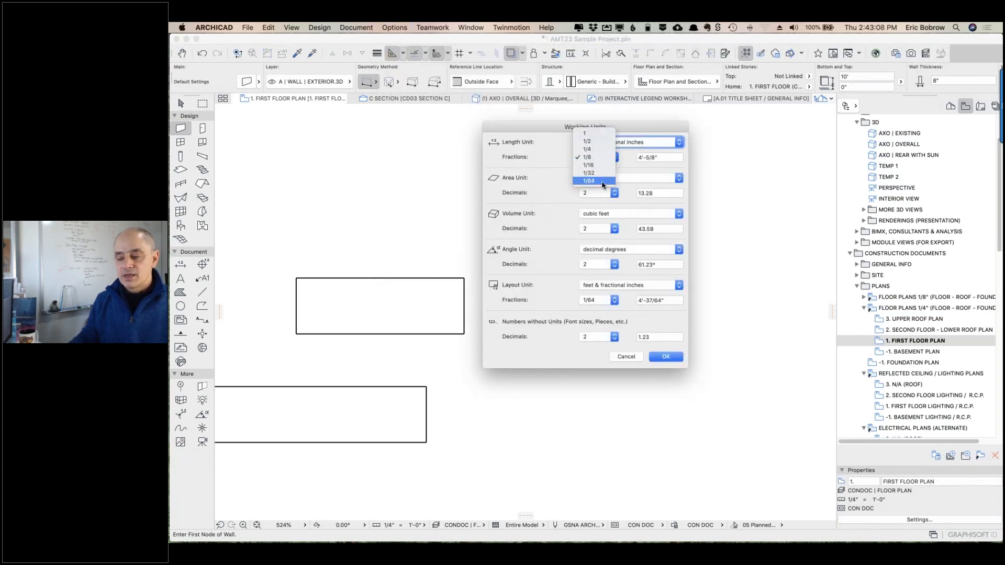
pyautogui.click(603, 182)
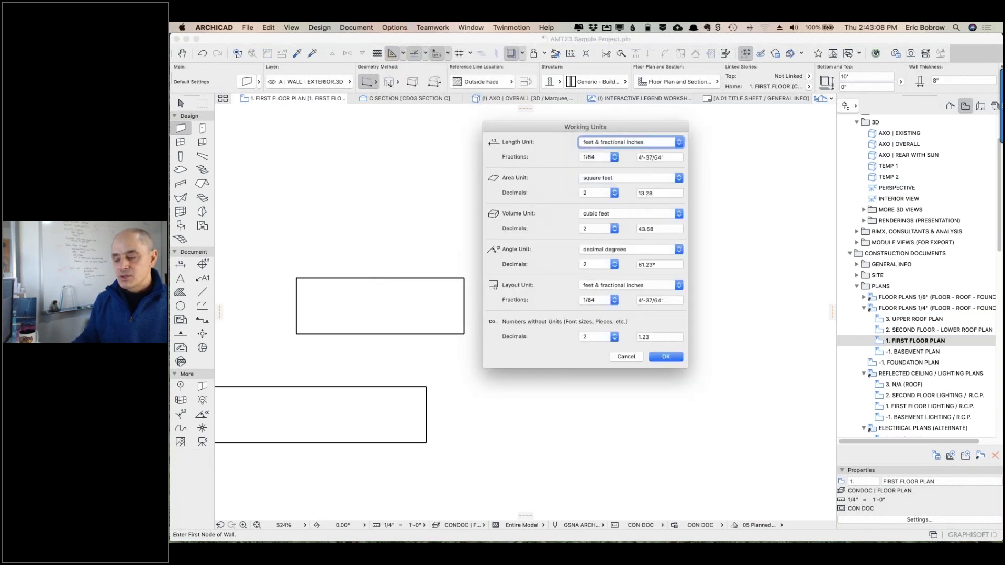
pyautogui.click(663, 357)
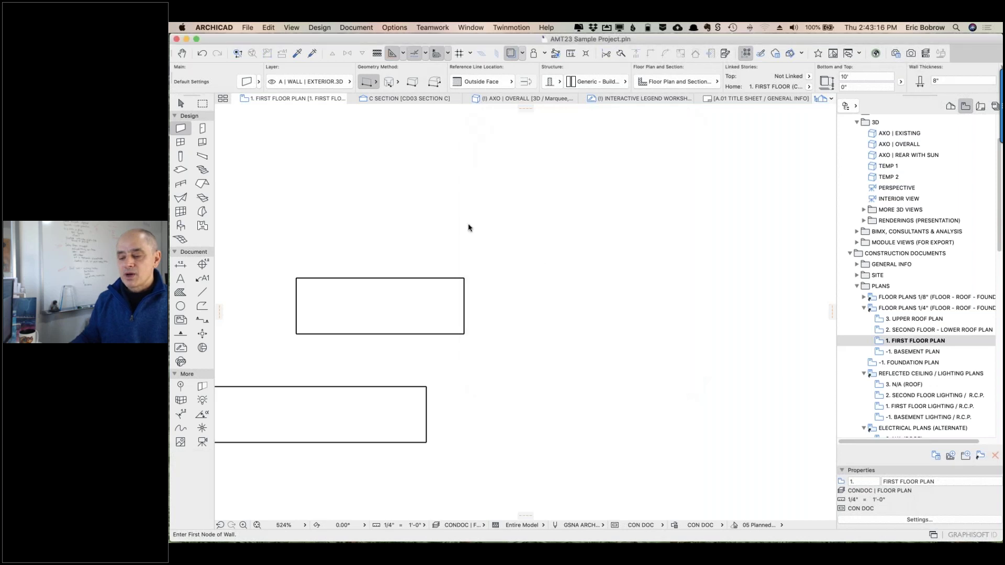
# - Measure the upper edge of the short wall drawn above the long wall
pyautogui.press('m')
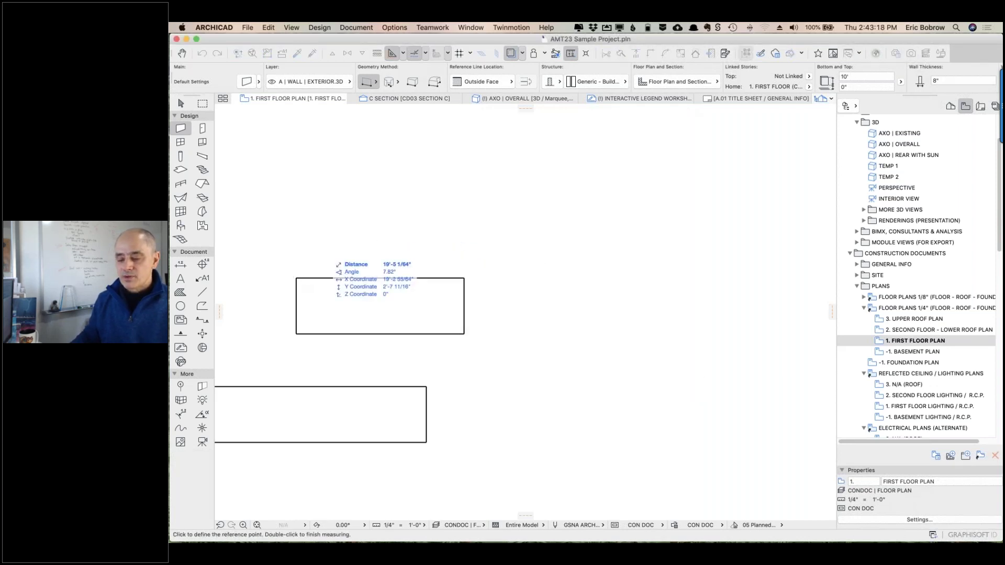
pyautogui.click(296, 278)
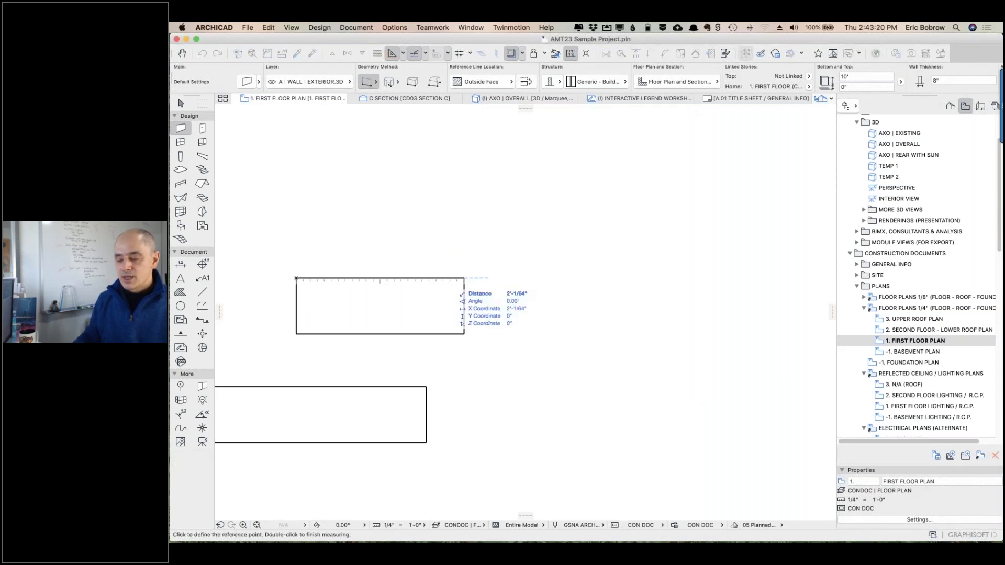
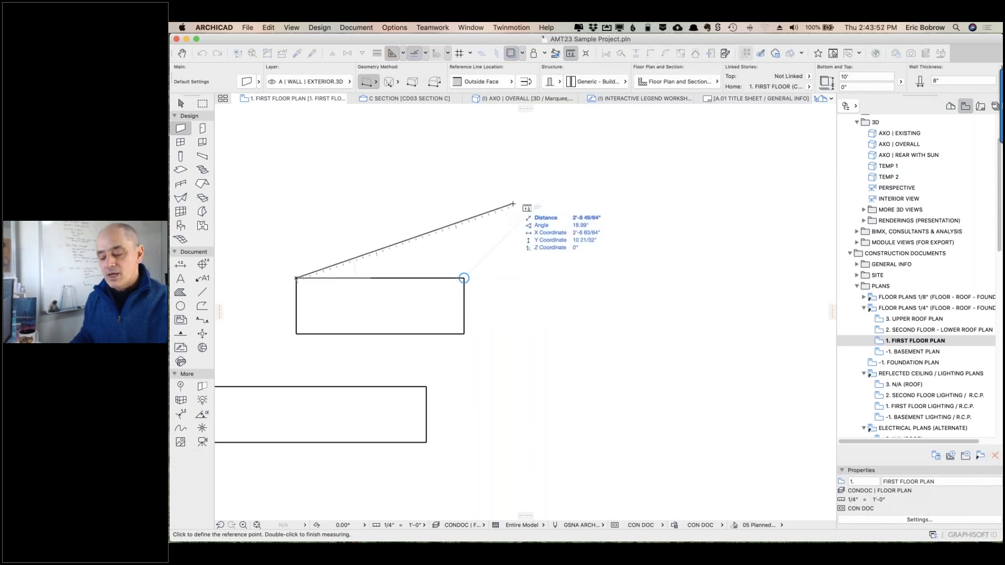
pyautogui.press('Escape')
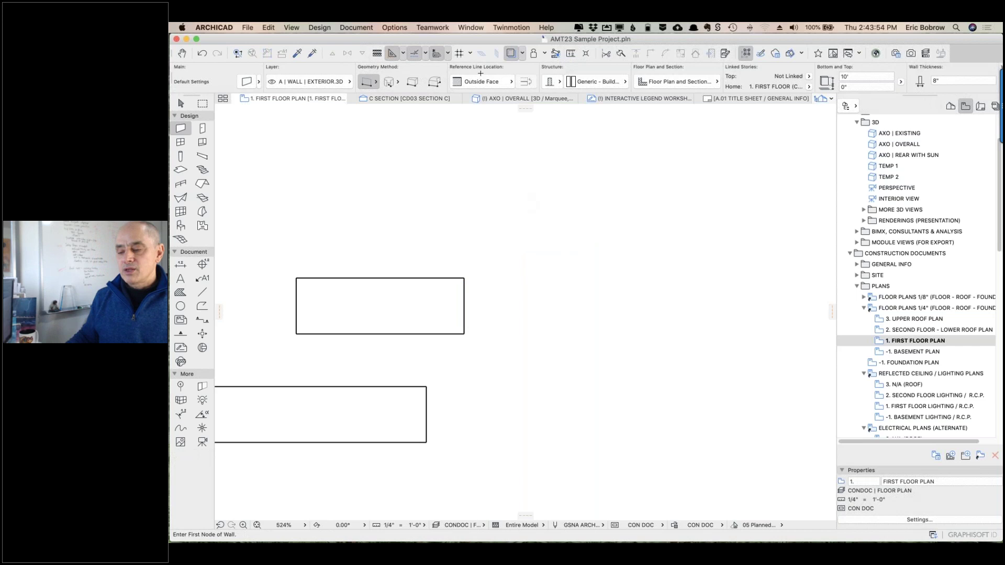
# - Set the length fractions in the Working Units to 1, keeping feet & fractional inches
pyautogui.click(391, 28)
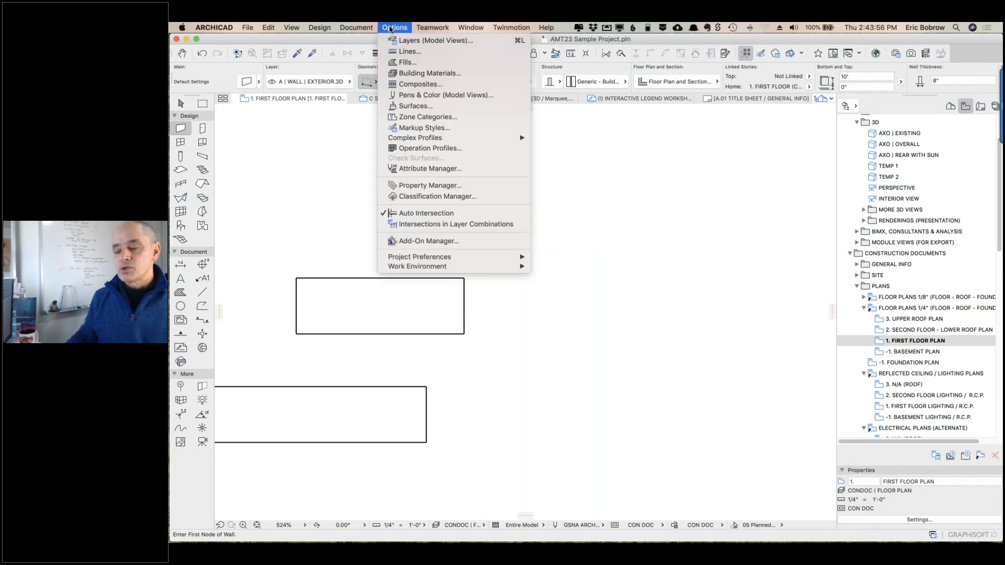
pyautogui.moveTo(459, 258)
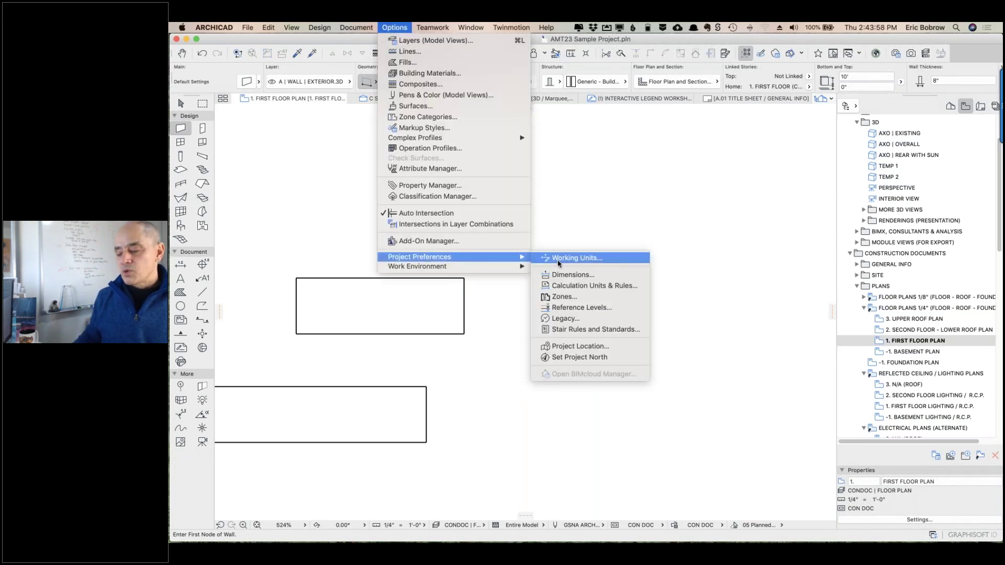
pyautogui.click(558, 264)
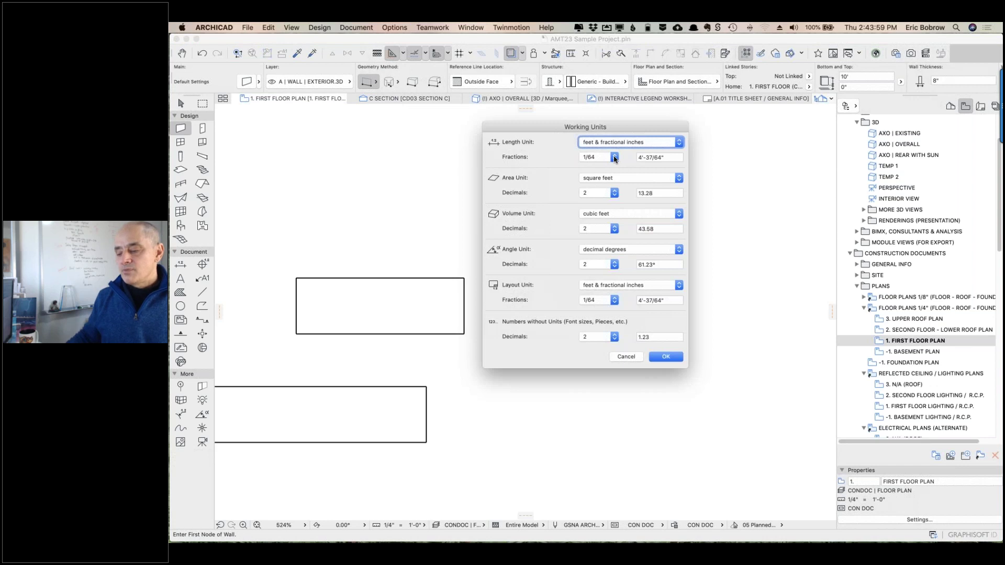
pyautogui.click(615, 158)
pyautogui.click(602, 110)
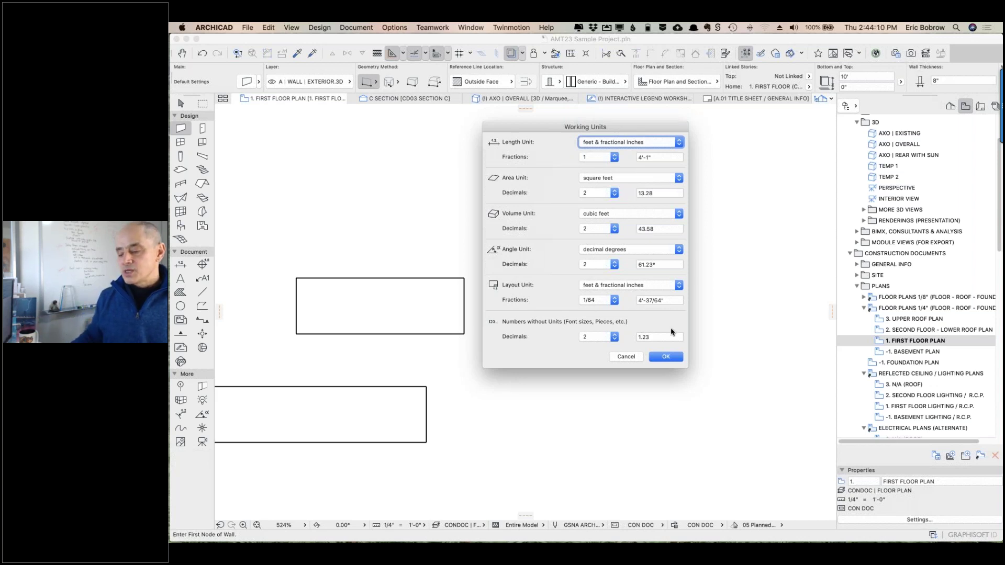
pyautogui.press('Return')
# - Draw a horizontal wall about 2' long just above the existing short wall
pyautogui.click(308, 216)
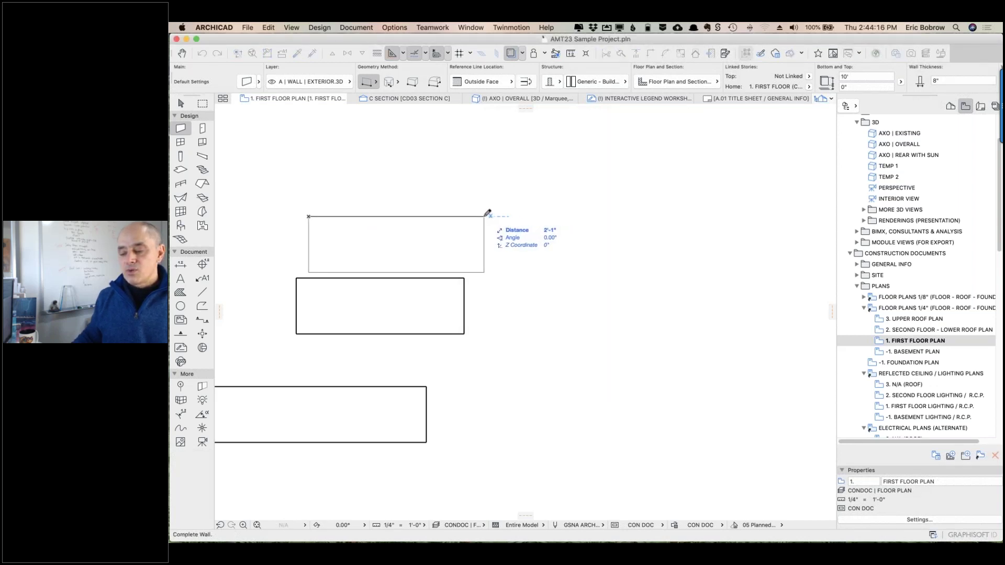
pyautogui.click(478, 216)
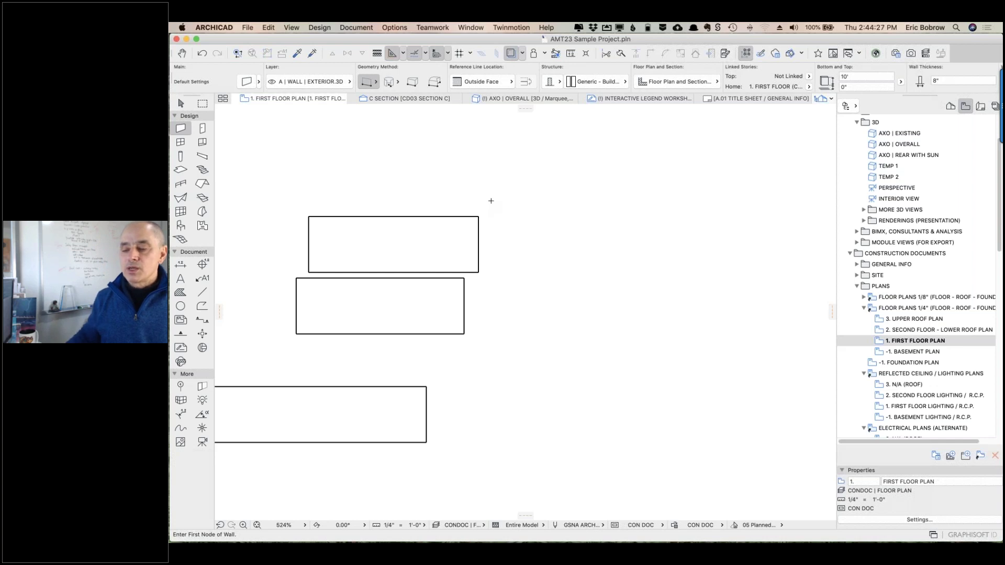
# - Restore the Working Units length fractions to 1/64
pyautogui.click(395, 27)
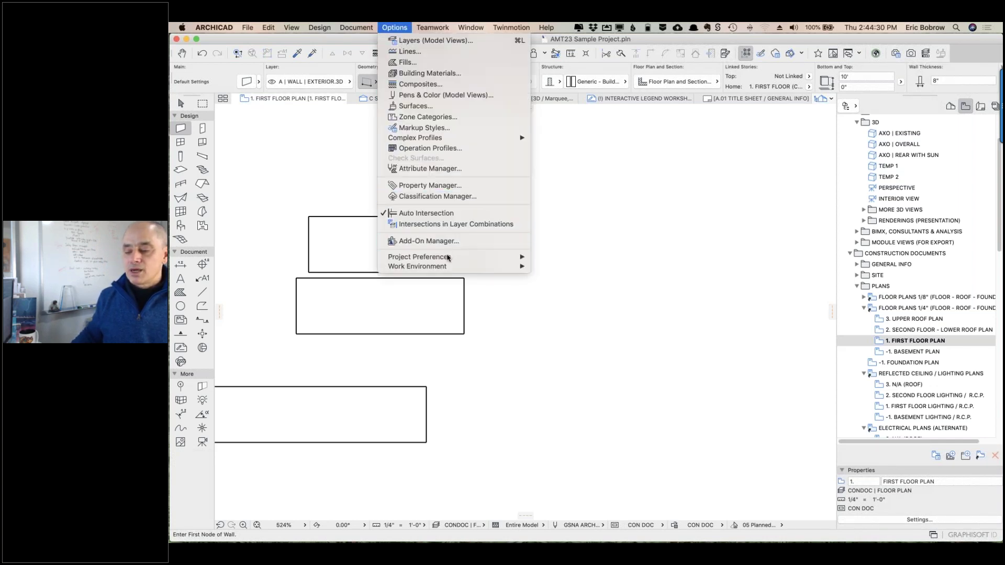
pyautogui.moveTo(454, 257)
pyautogui.click(552, 258)
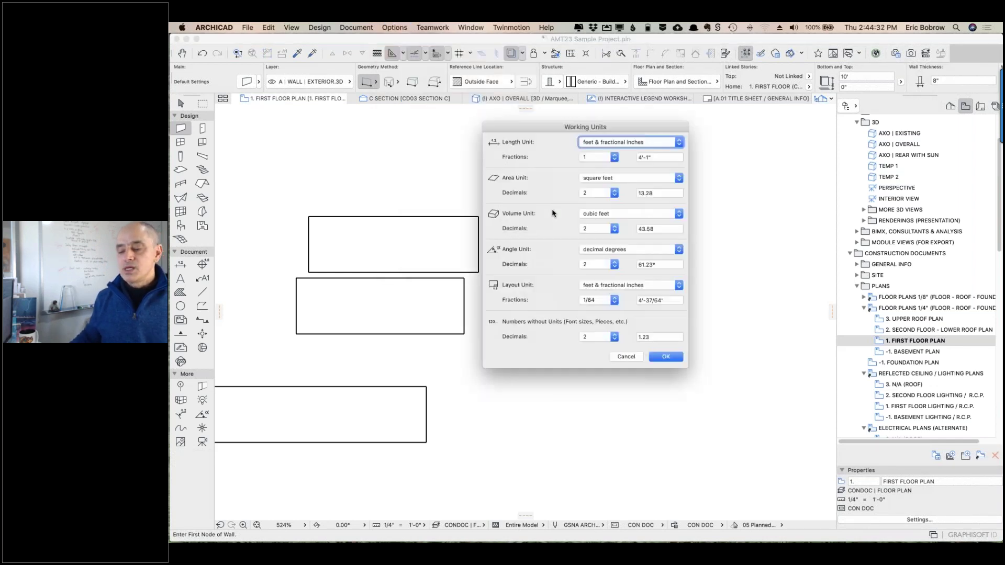
pyautogui.click(613, 158)
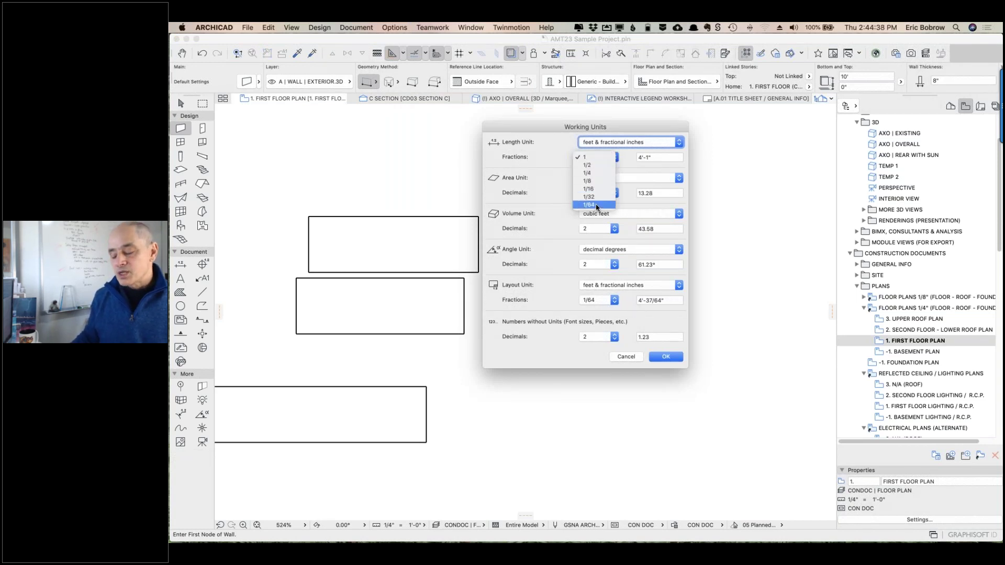
pyautogui.click(595, 203)
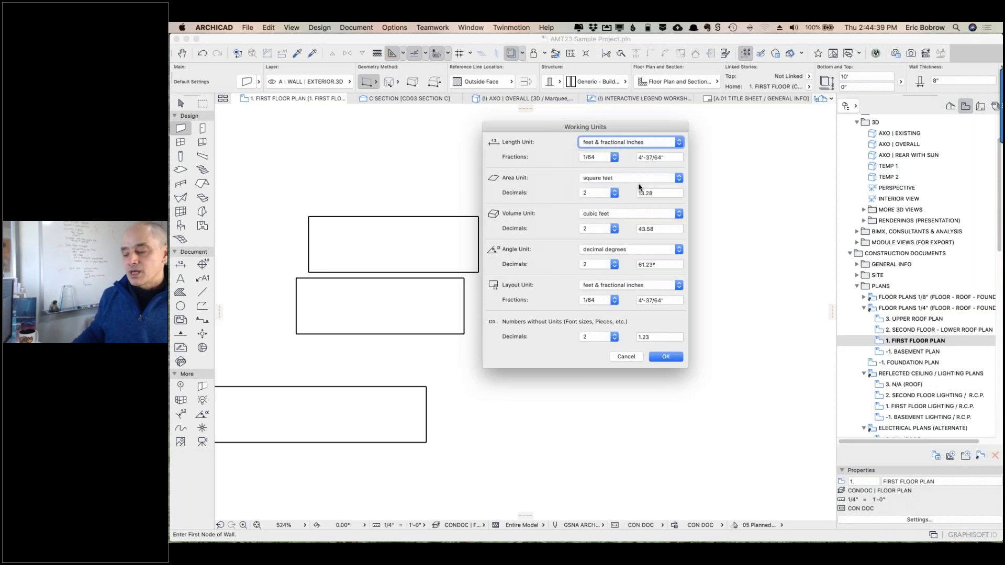
pyautogui.click(666, 357)
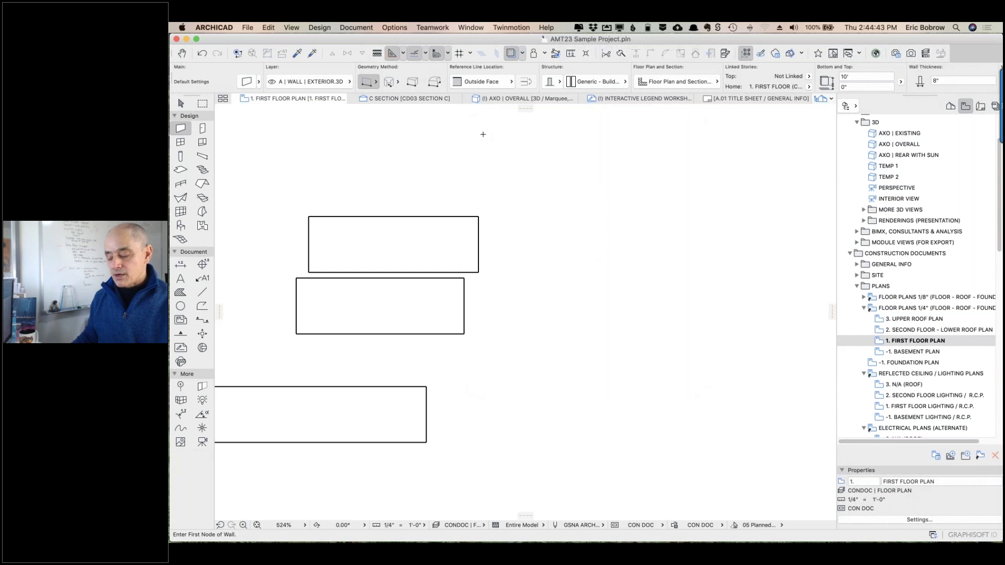
# - Measure the upper edge of the topmost wall between its two corners
pyautogui.press('m')
pyautogui.click(309, 216)
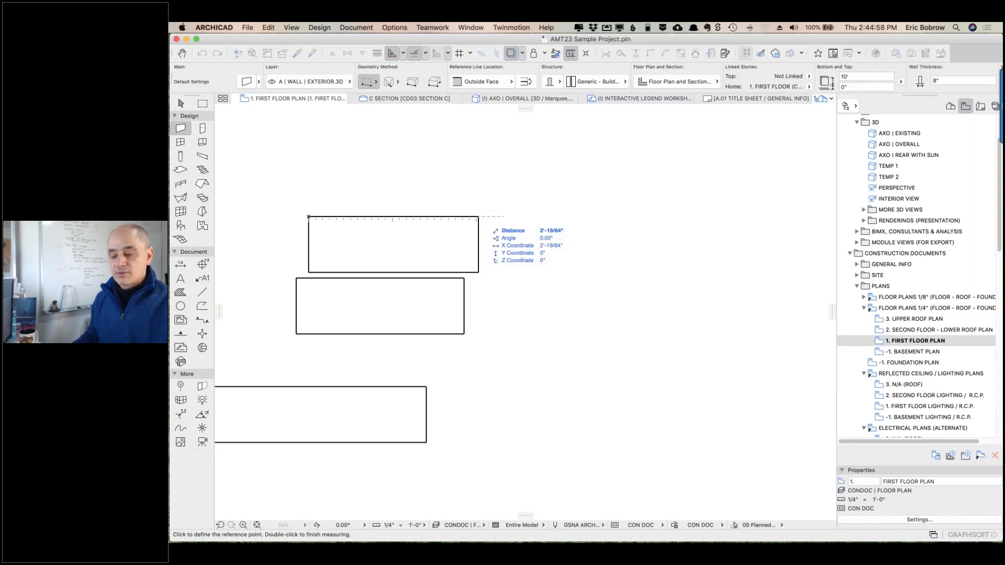
pyautogui.press('Escape')
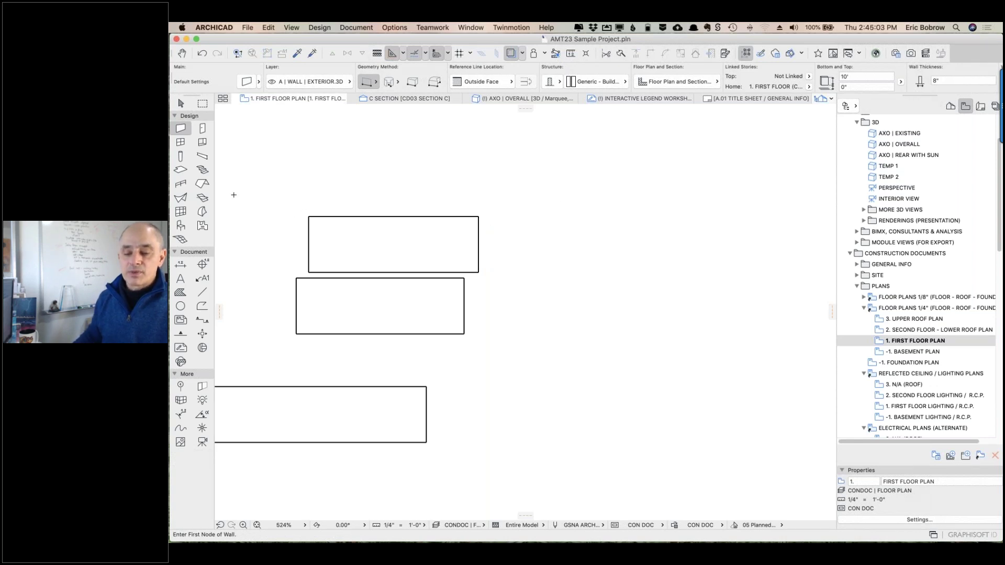
# - Add a linear dimension for the topmost wall's length, with the dimension line placed above the wall
pyautogui.click(182, 267)
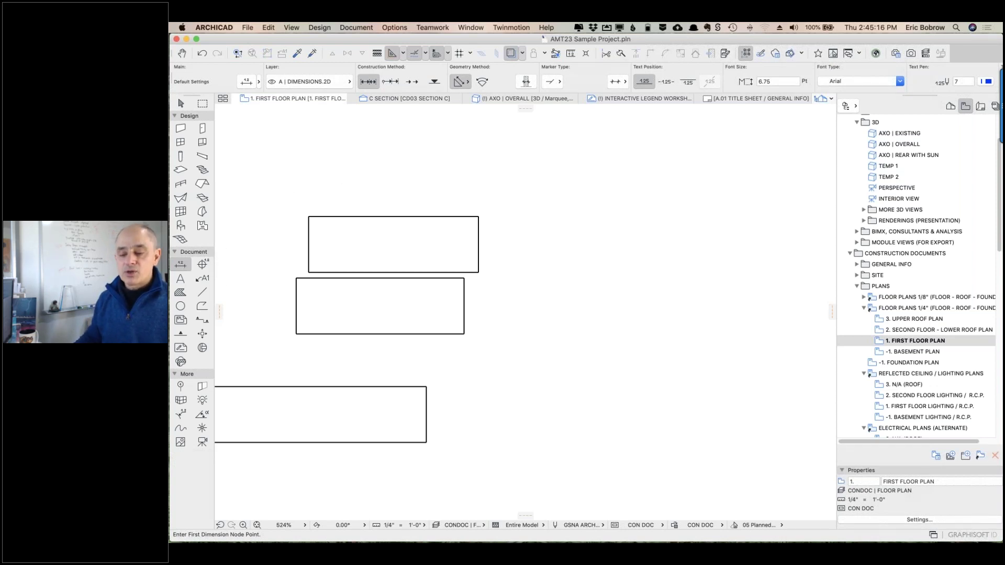
pyautogui.click(309, 216)
pyautogui.click(478, 216)
pyautogui.doubleClick(444, 174)
pyautogui.click(425, 159)
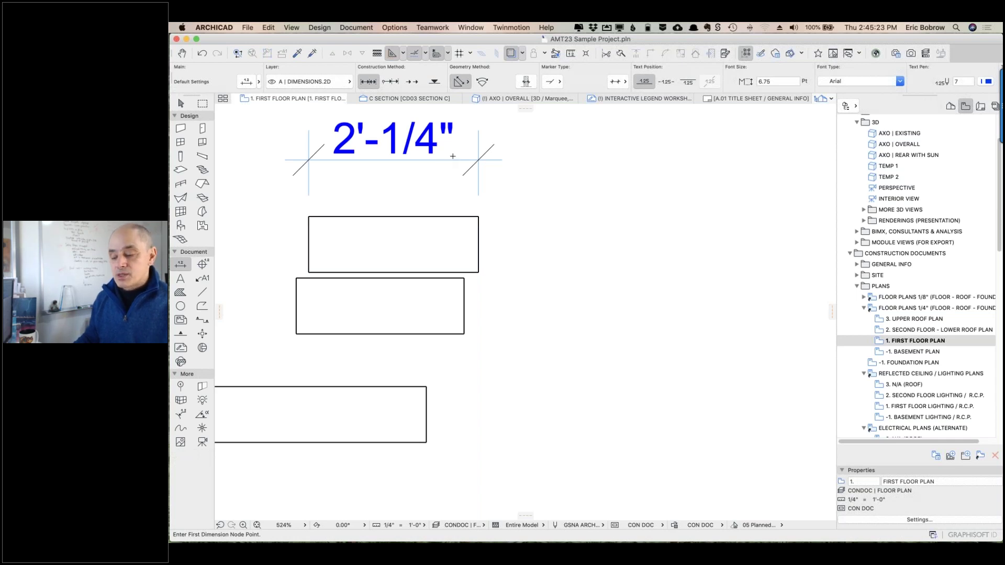
# - Examine the units and fractions of the project's dimension standards, including Millwork & Details, Plain Meter, US Builder, Building Scale and AMT CON DOCS
pyautogui.click(394, 27)
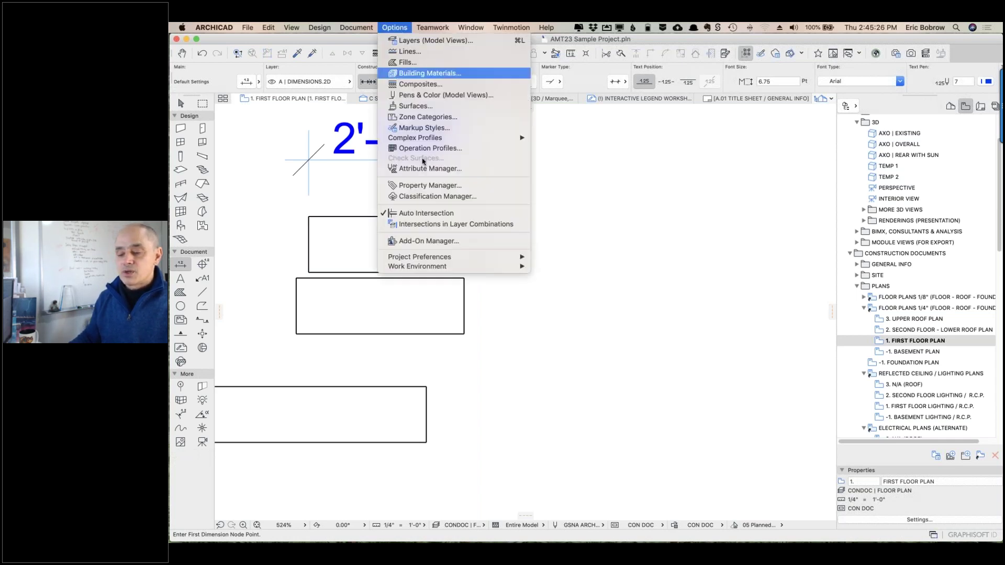
pyautogui.moveTo(434, 257)
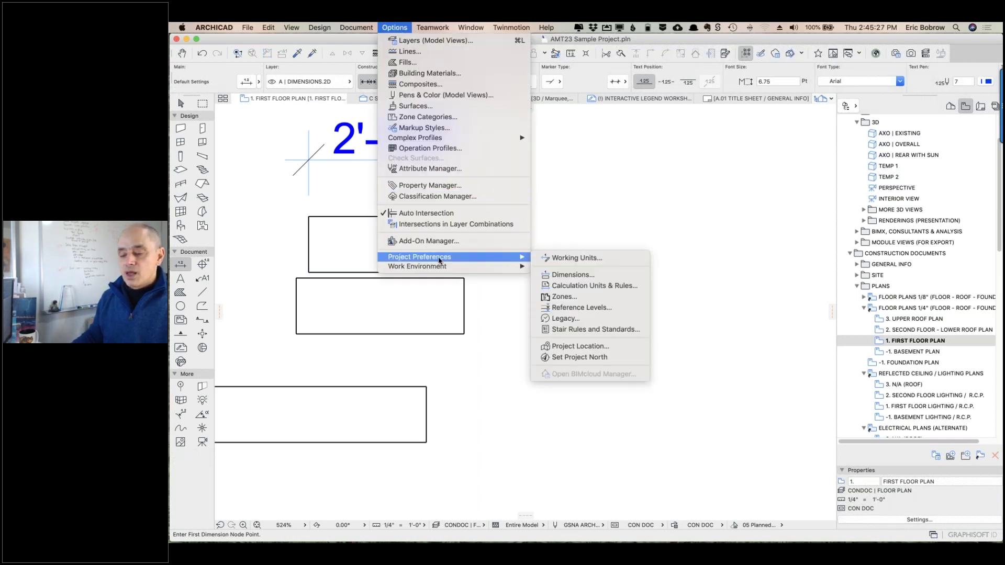
pyautogui.click(570, 276)
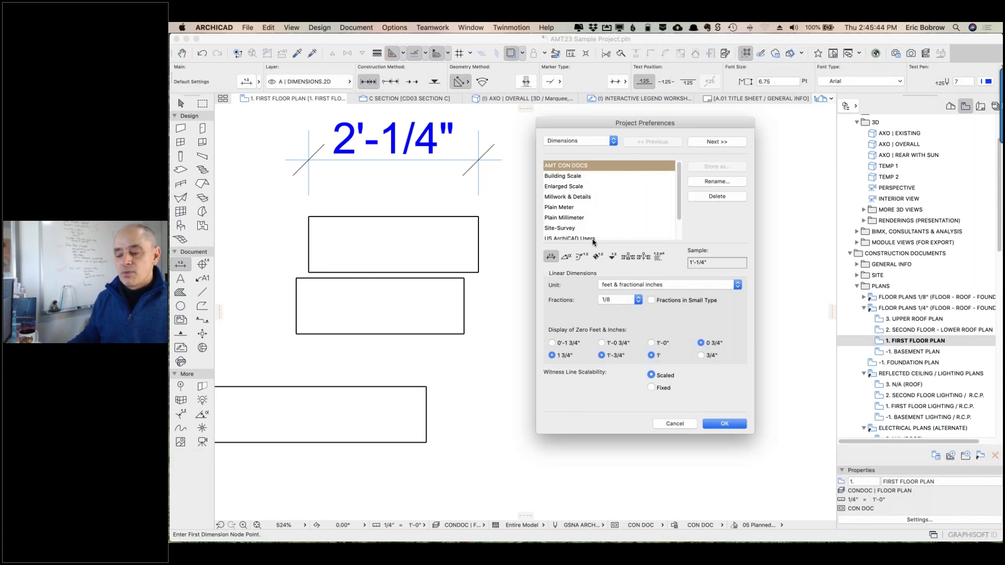
pyautogui.click(569, 198)
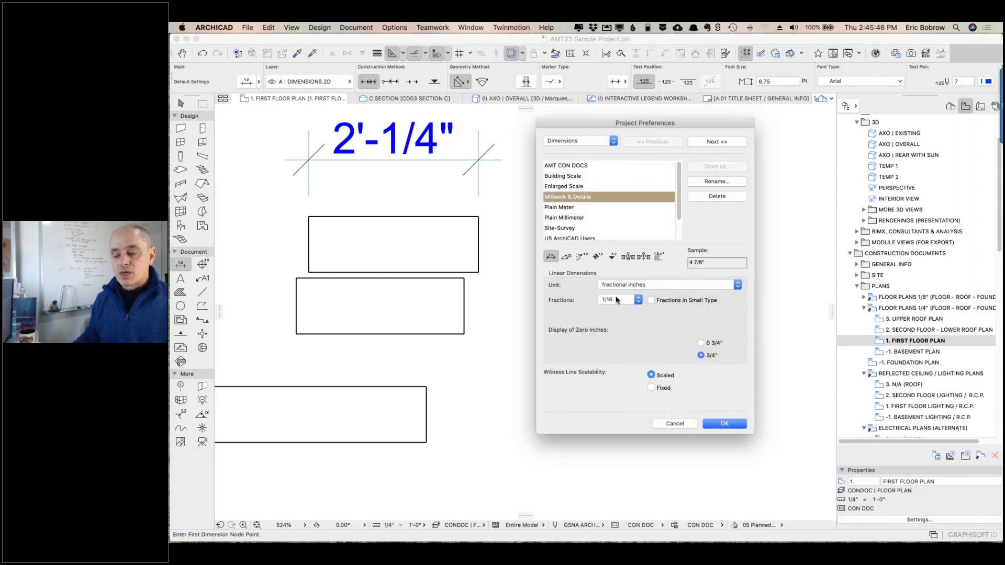
pyautogui.click(573, 208)
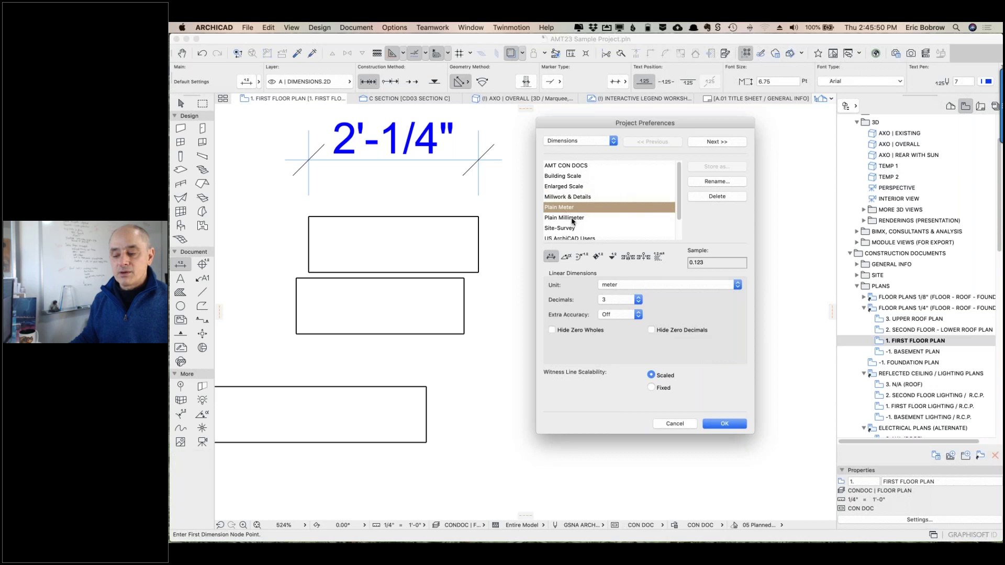
pyautogui.click(573, 218)
pyautogui.click(577, 209)
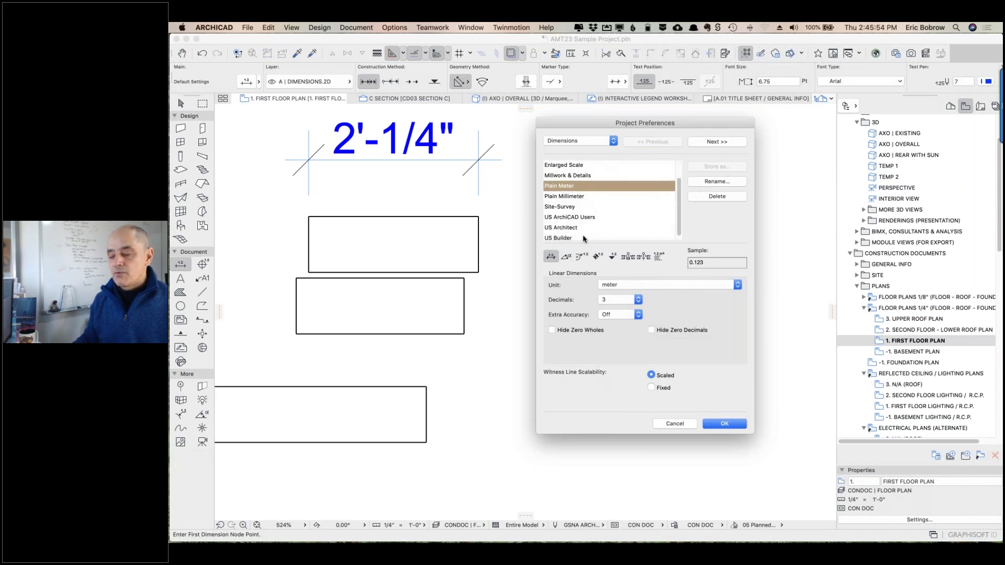
pyautogui.scroll(-2, 569, 236)
pyautogui.click(569, 235)
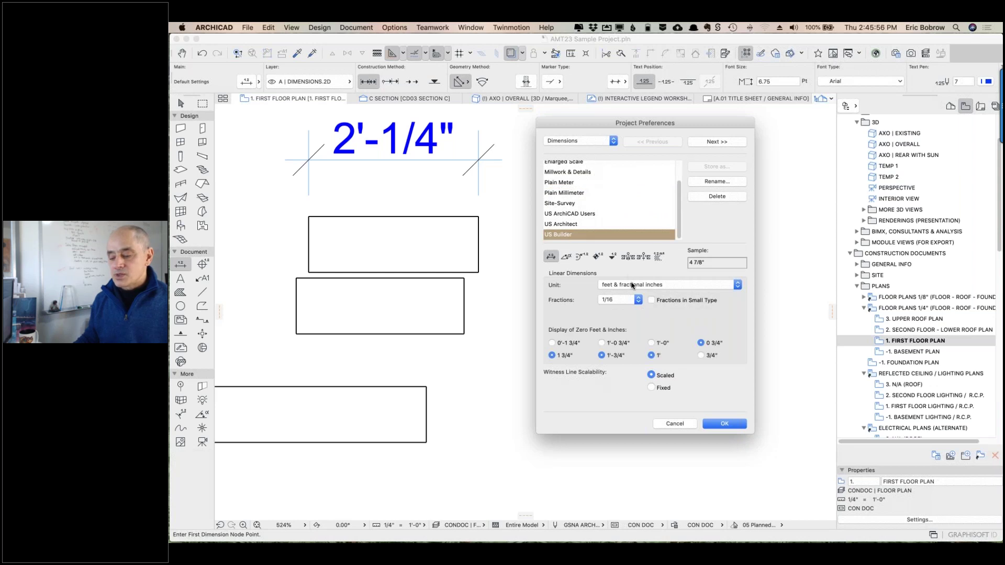
pyautogui.scroll(1, 599, 191)
pyautogui.scroll(2, 599, 191)
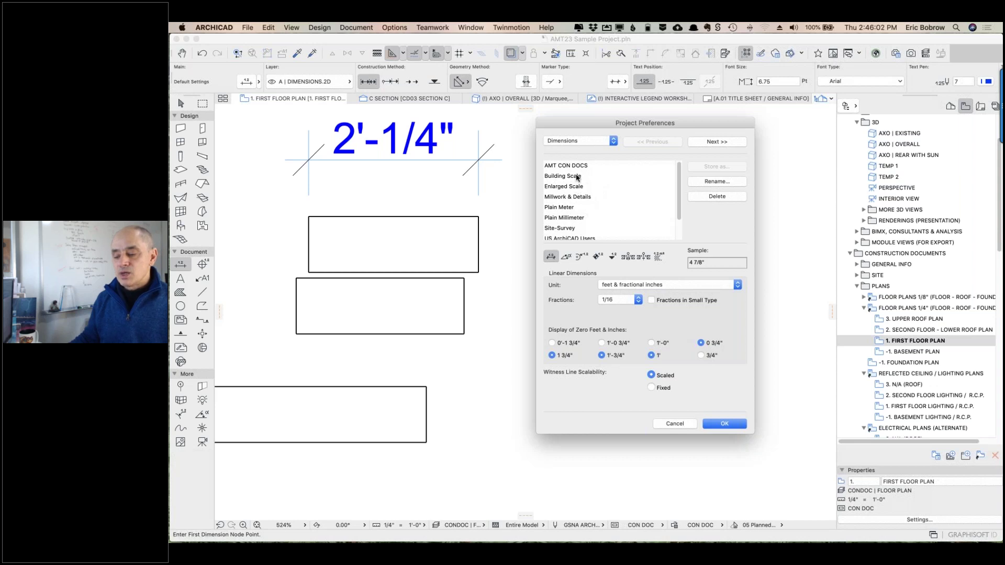
pyautogui.click(578, 178)
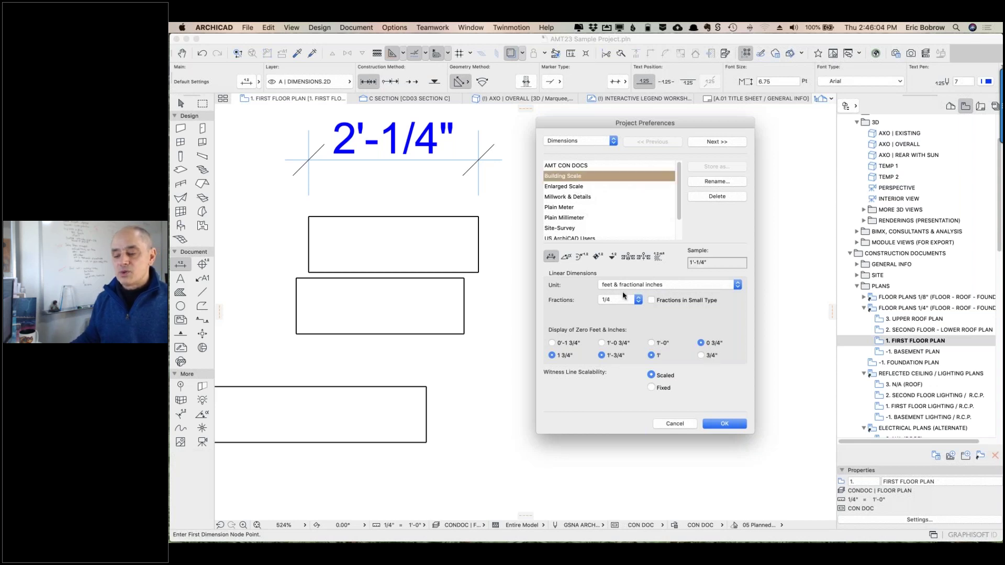
pyautogui.click(574, 167)
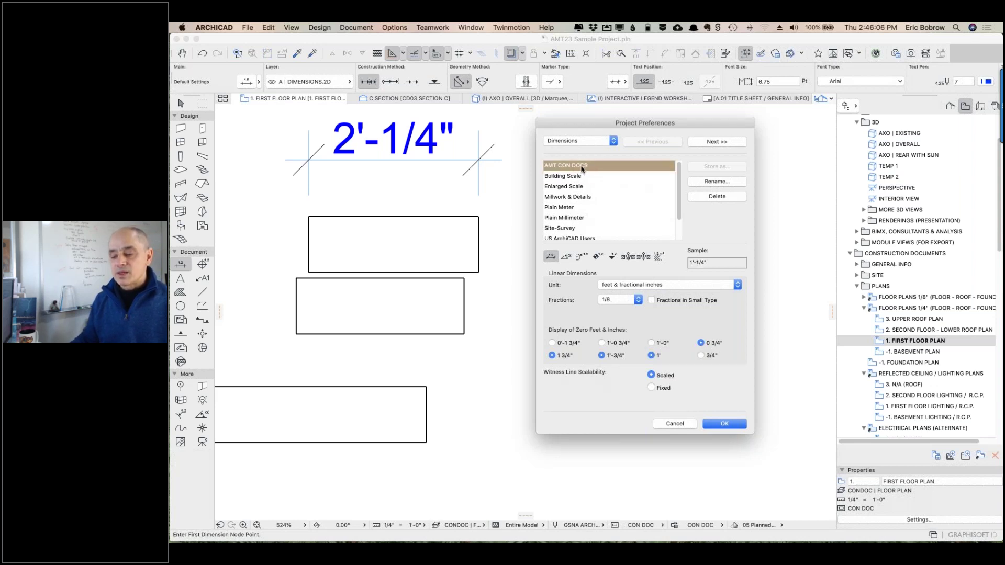
# - Apply the US ArchiCAD Users dimension standard with 1/64 fractions to the project
pyautogui.scroll(-2, 581, 173)
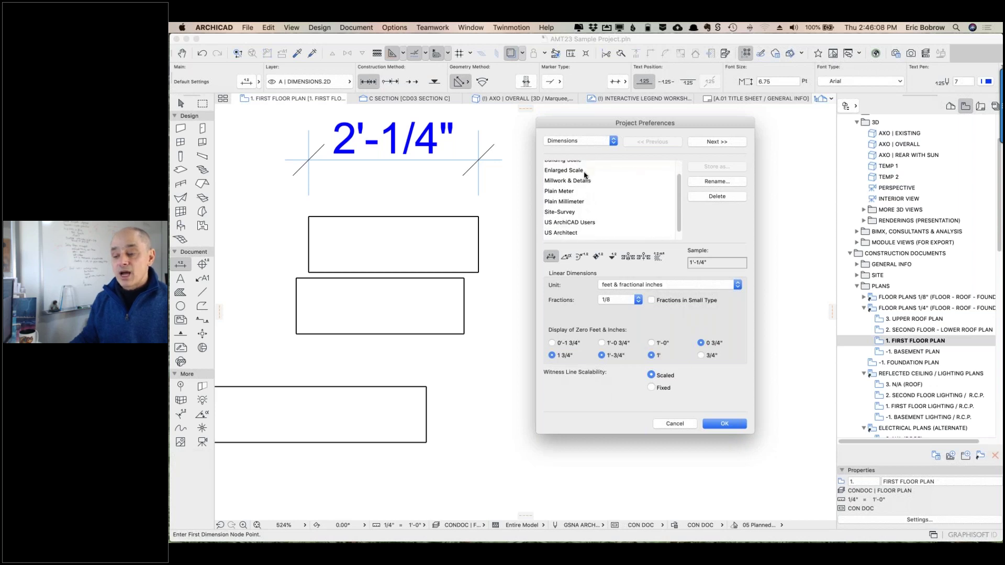
pyautogui.click(587, 216)
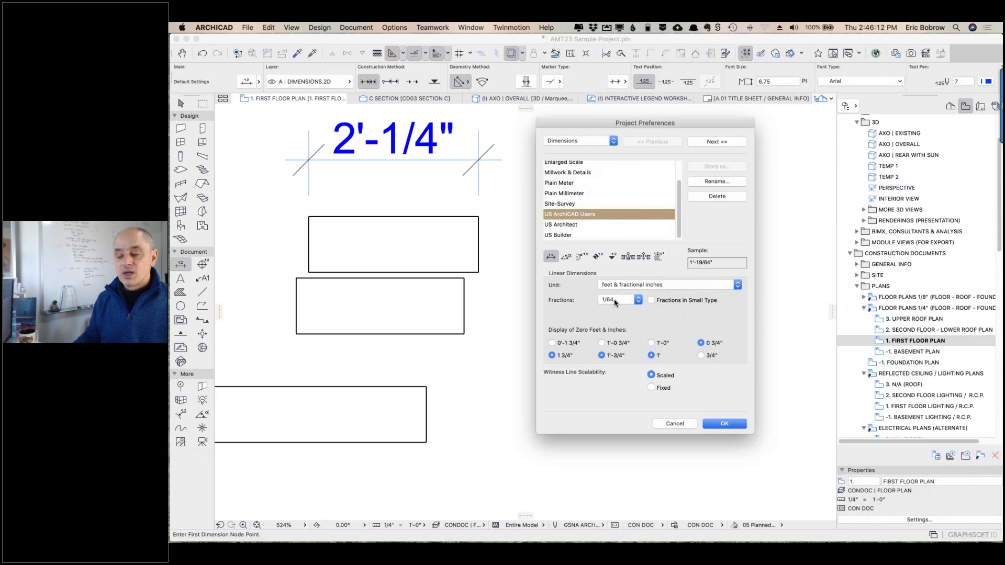
pyautogui.click(724, 424)
# - Draw a horizontal wall exactly 3' long below the existing long wall
pyautogui.moveTo(349, 137); pyautogui.dragTo(468, 172, button='middle')
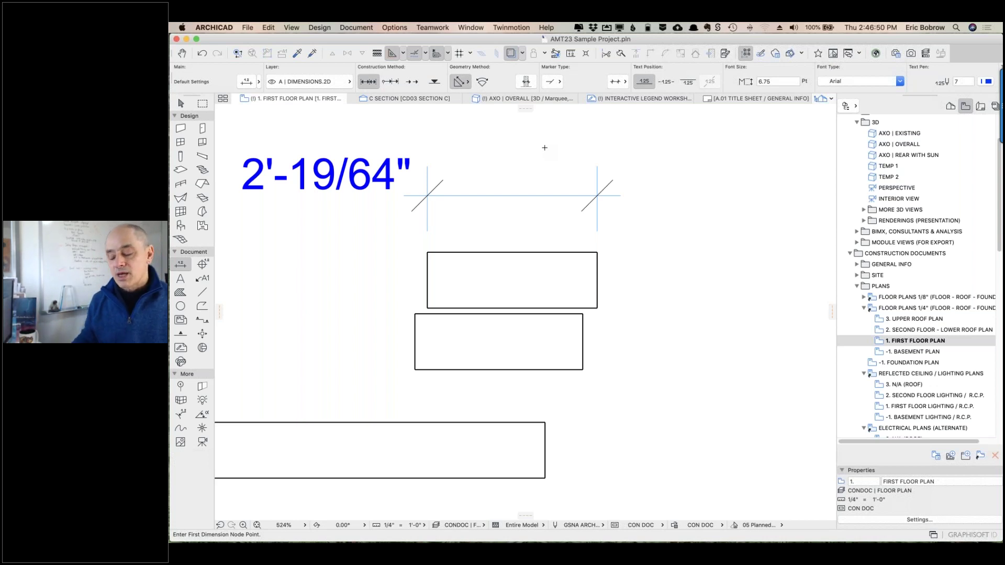
pyautogui.scroll(-5, 523, 203)
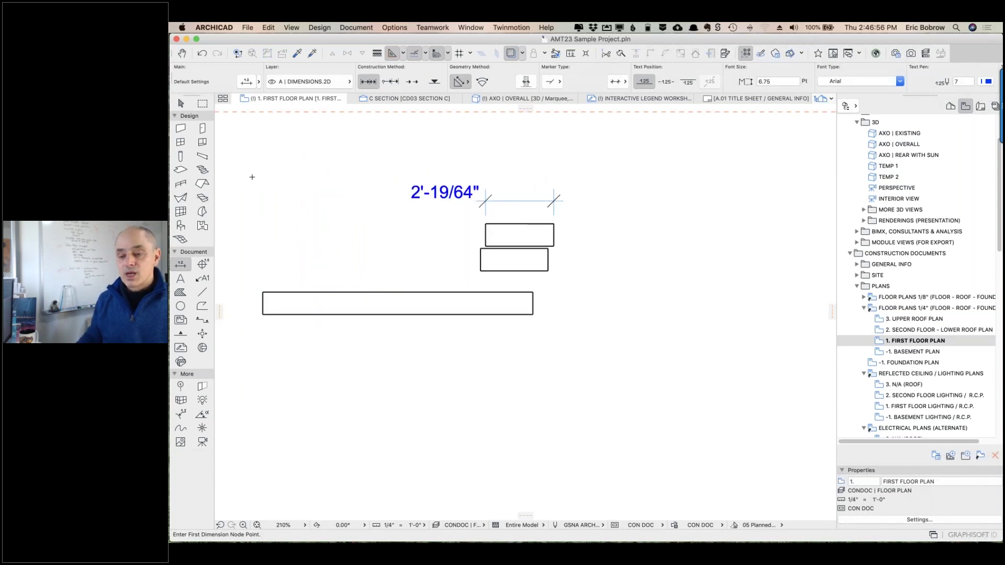
pyautogui.click(181, 128)
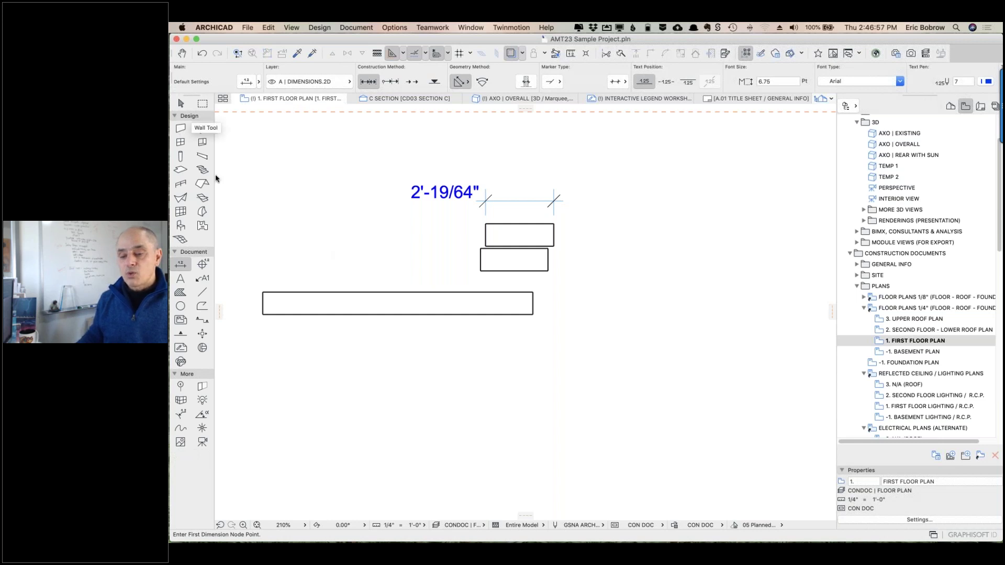
pyautogui.click(390, 350)
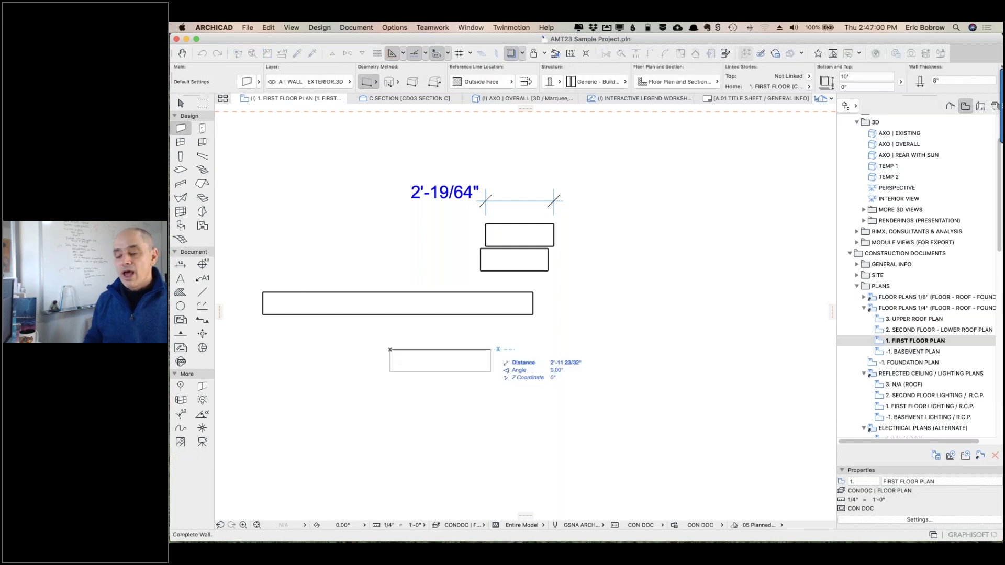
pyautogui.write("3'")
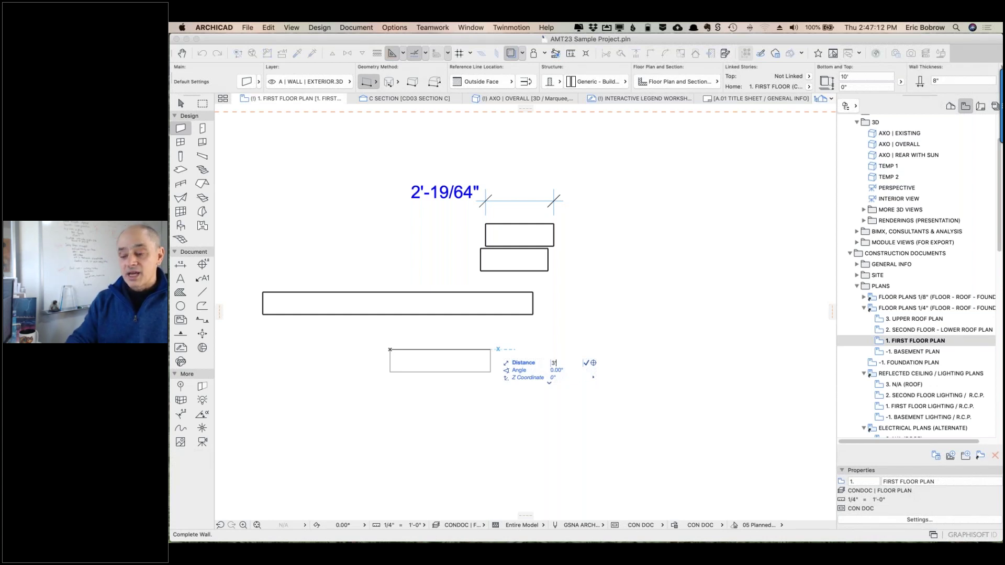
pyautogui.press('Return')
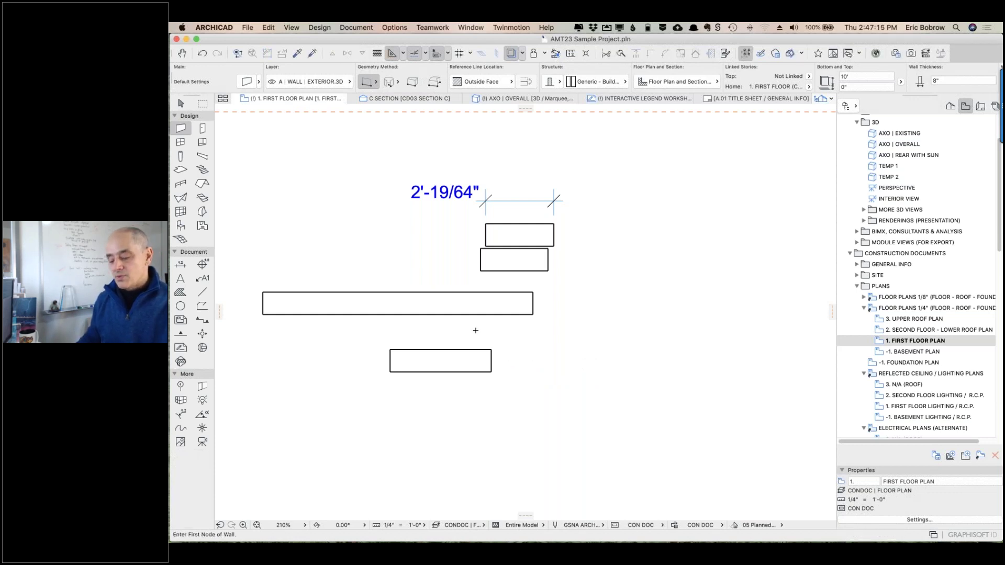
# - Measure the upper edge of the new lowest wall between its two corners
pyautogui.press('m')
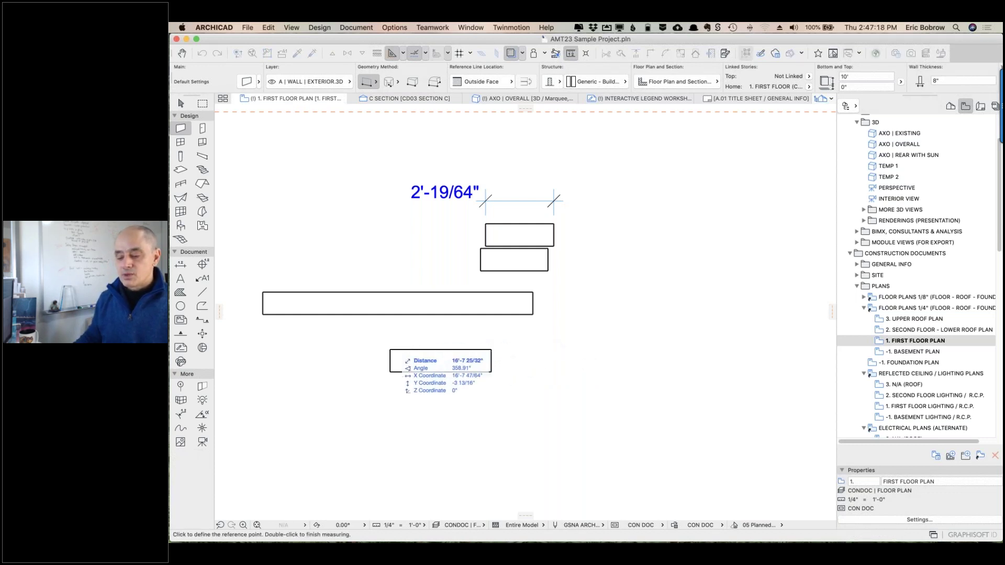
pyautogui.click(390, 350)
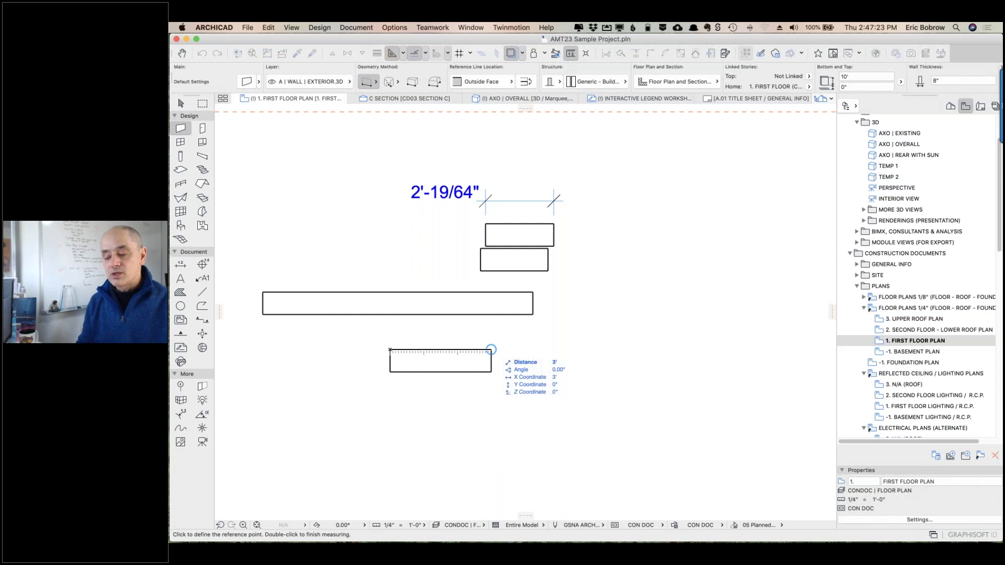
pyautogui.press('Escape')
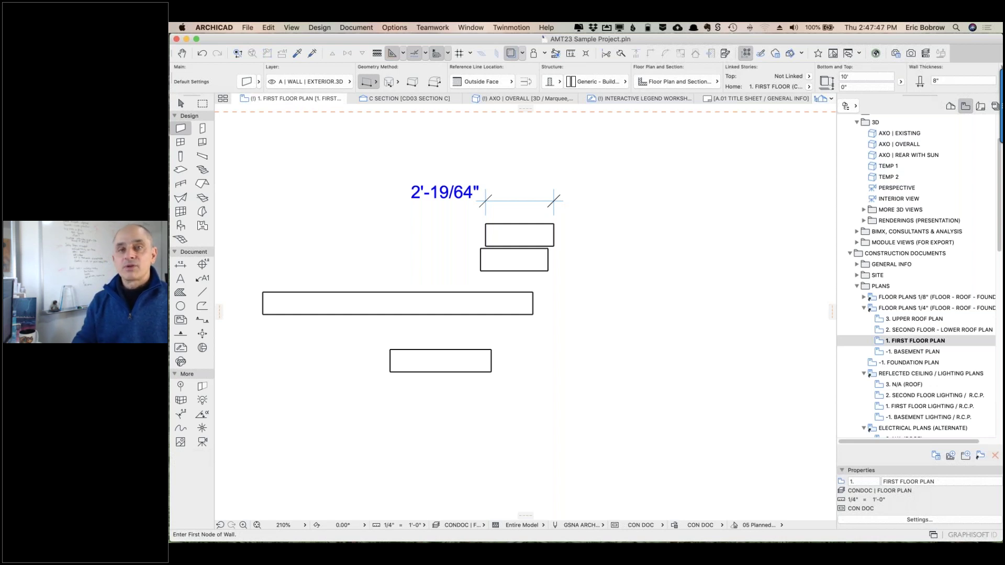
# - Open the 1. First Floor Lighting / R.C.P. view, keeping the small square room beside the house in sight
pyautogui.scroll(-5, 505, 293)
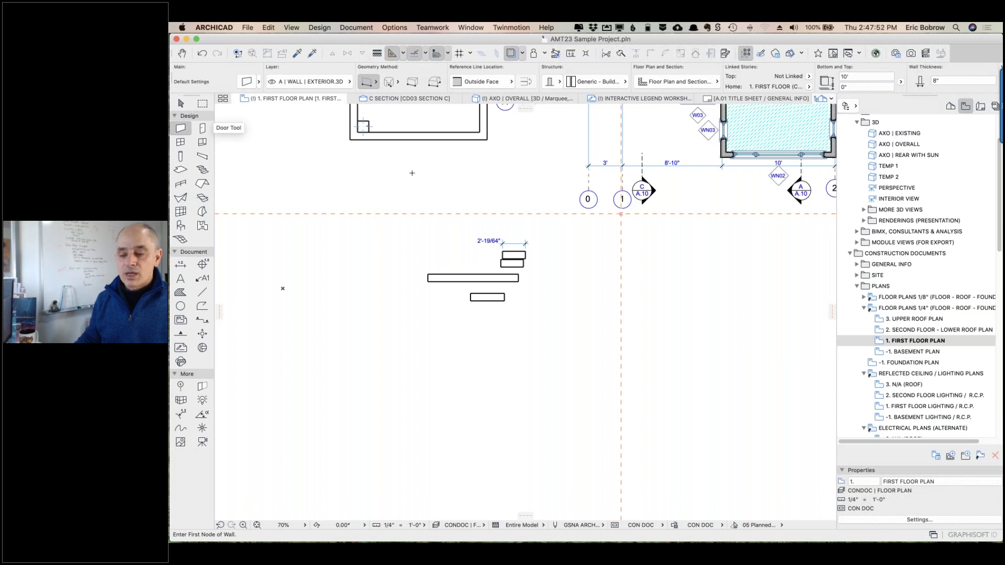
pyautogui.scroll(2, 441, 208)
pyautogui.scroll(-1, 441, 207)
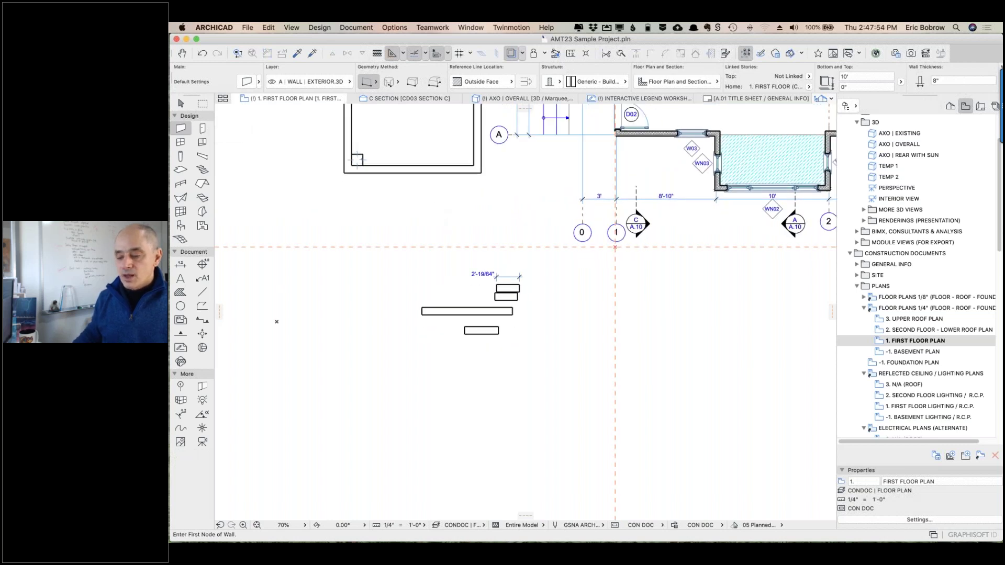
pyautogui.rightClick(416, 280)
pyautogui.click(438, 212)
pyautogui.scroll(5, 443, 241)
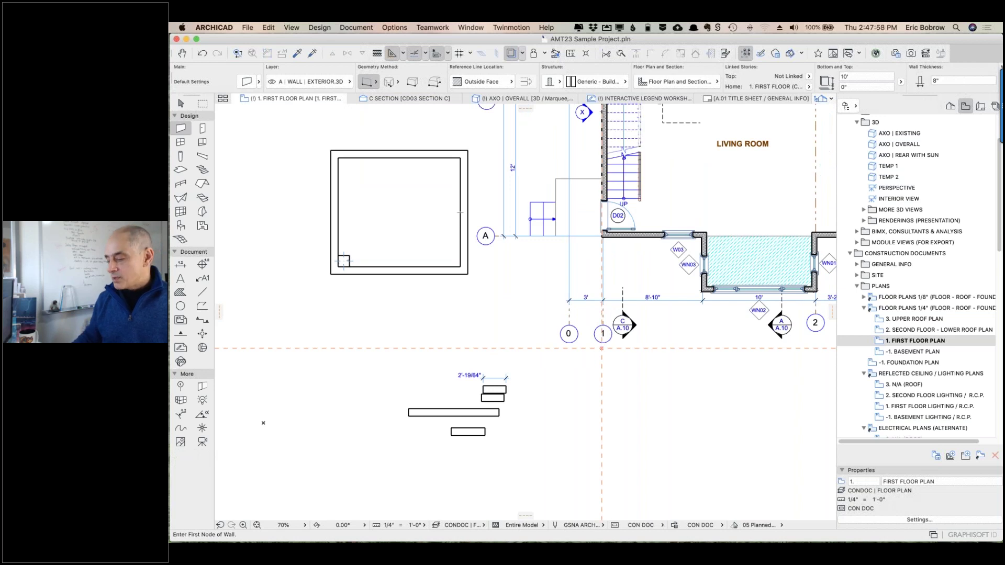
pyautogui.scroll(-1, 917, 402)
pyautogui.scroll(-1, 917, 401)
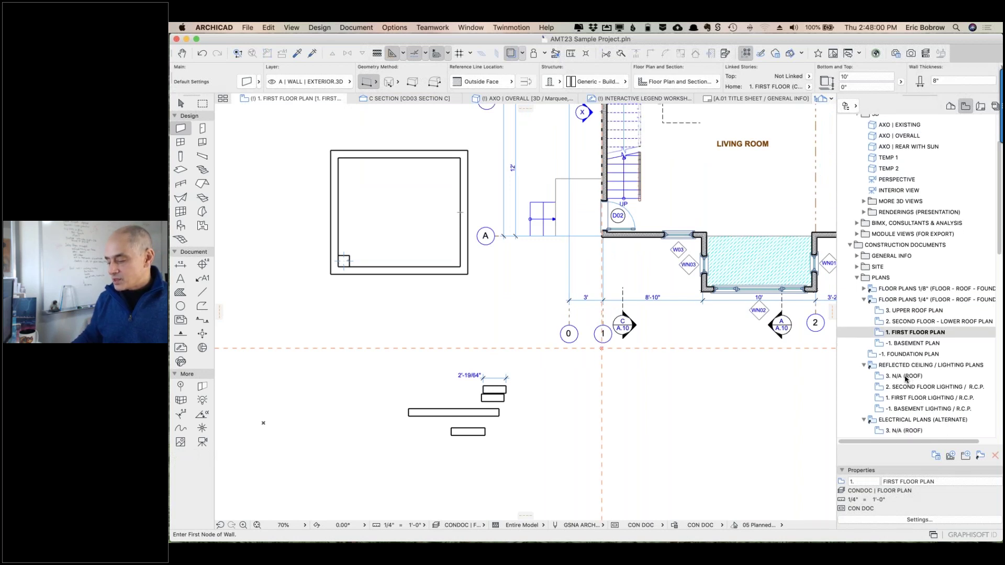
pyautogui.scroll(-5, 904, 388)
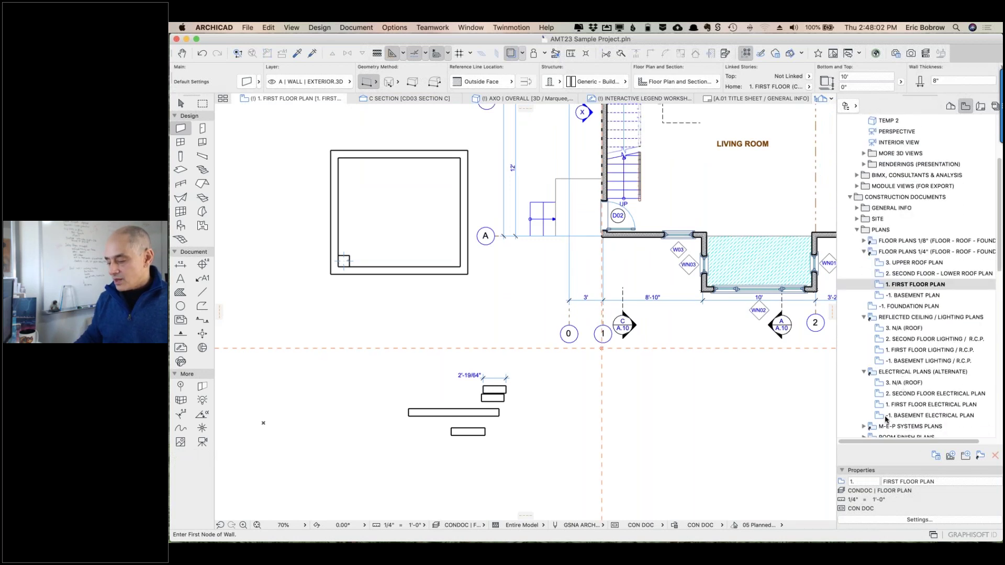
pyautogui.click(879, 352)
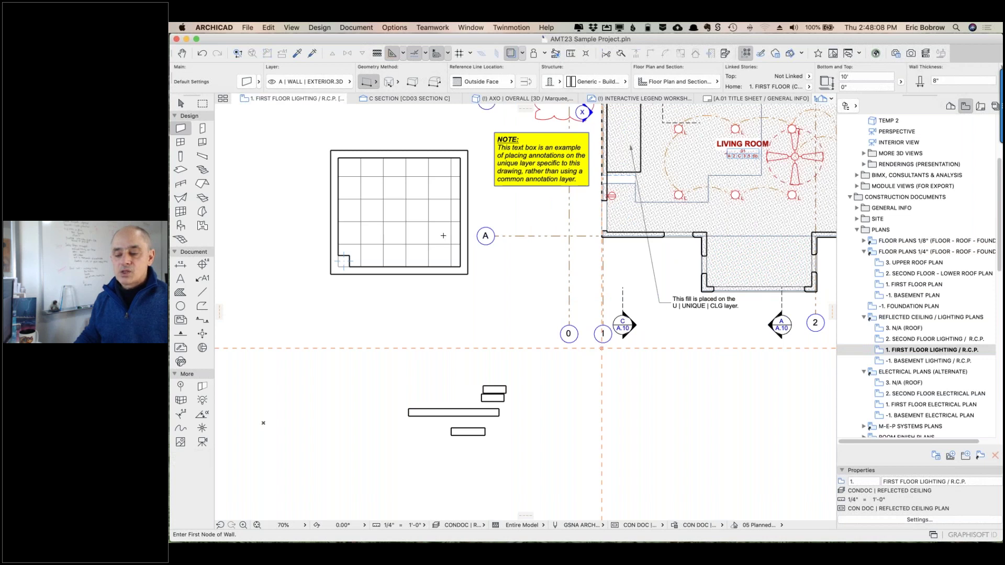
# - Measure the lower outer edge of the square room with the ceiling grid
pyautogui.scroll(4, 443, 235)
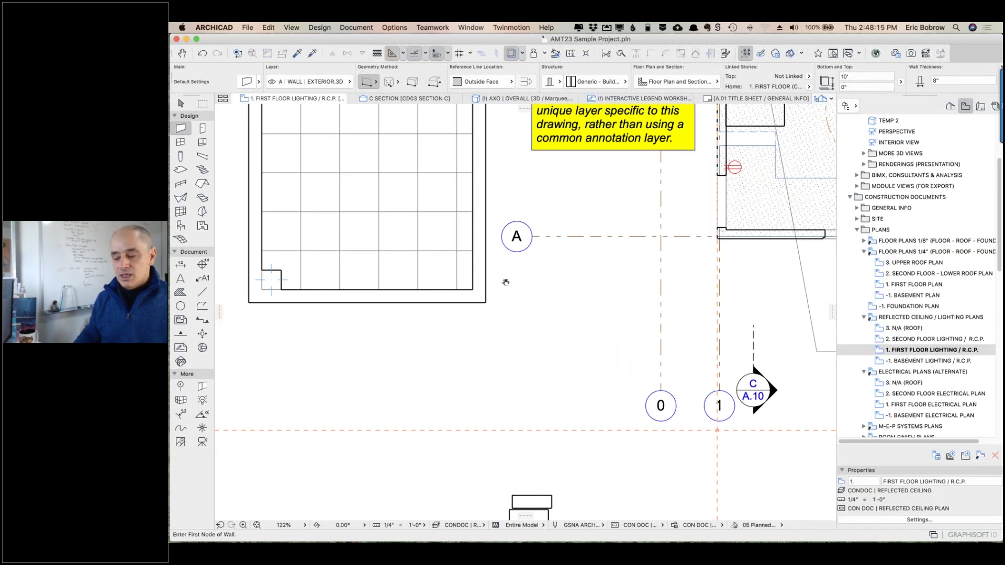
pyautogui.hscroll(3, 497, 267)
pyautogui.scroll(2, 498, 267)
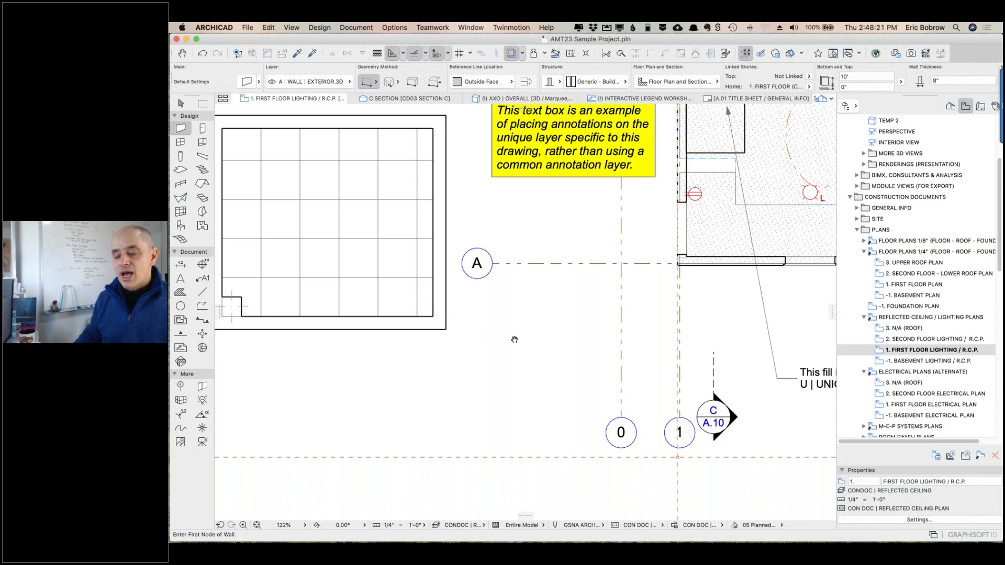
pyautogui.hscroll(-2, 513, 340)
pyautogui.scroll(1, 514, 340)
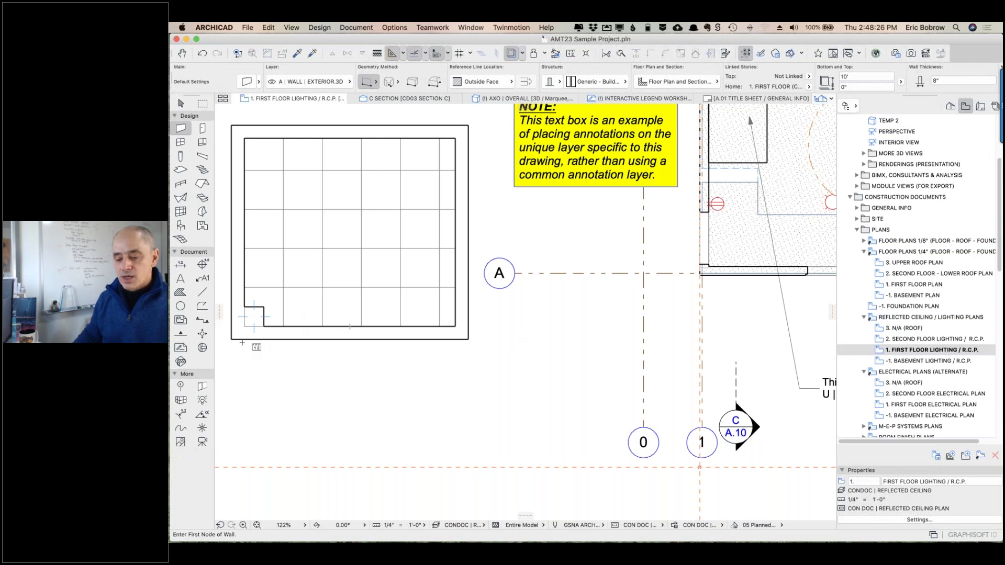
pyautogui.press('m')
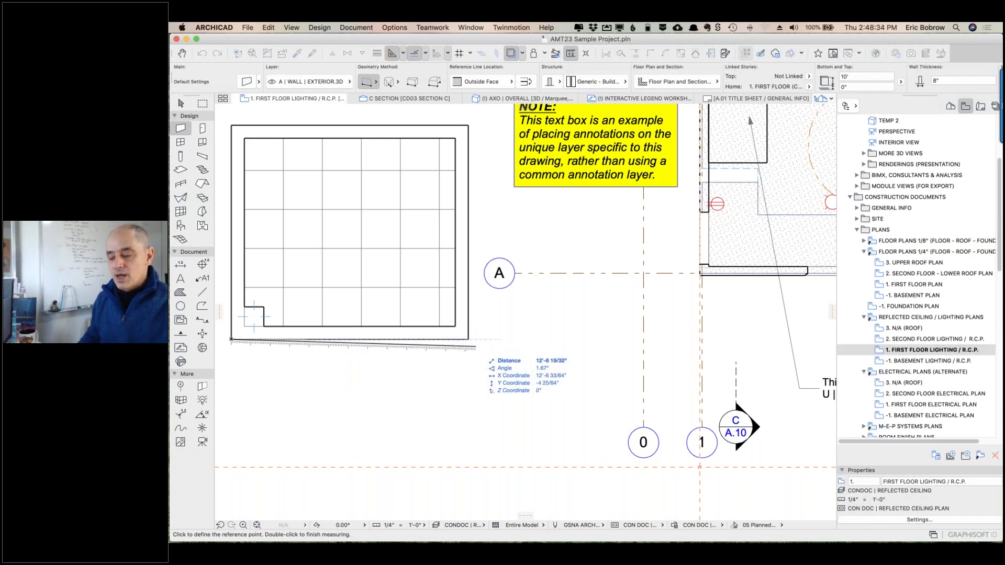
pyautogui.press('Escape')
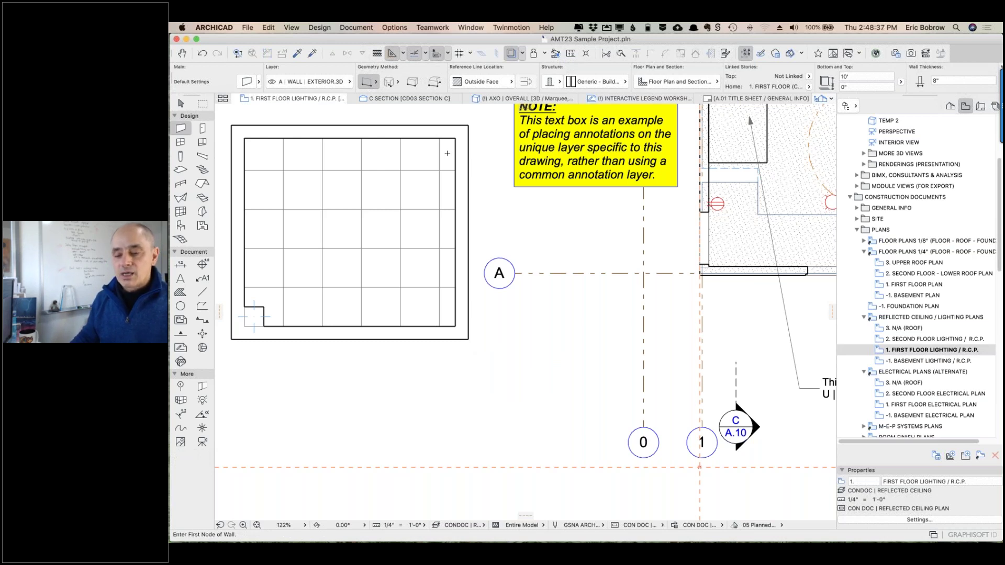
# - Place a marquee around the entire right-hand wall of the gridded room and limit it to the current story
pyautogui.click(203, 105)
pyautogui.click(476, 114)
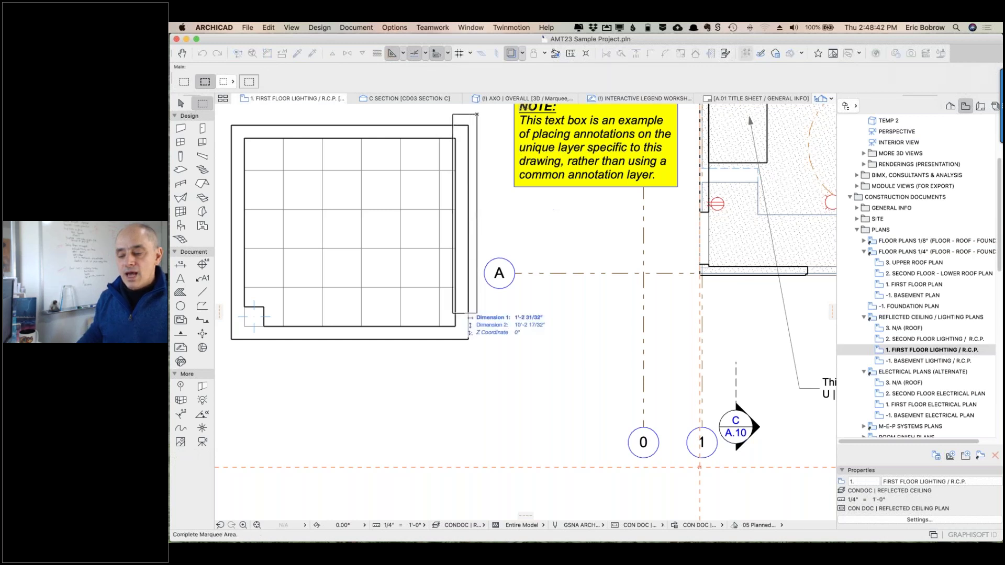
pyautogui.click(449, 357)
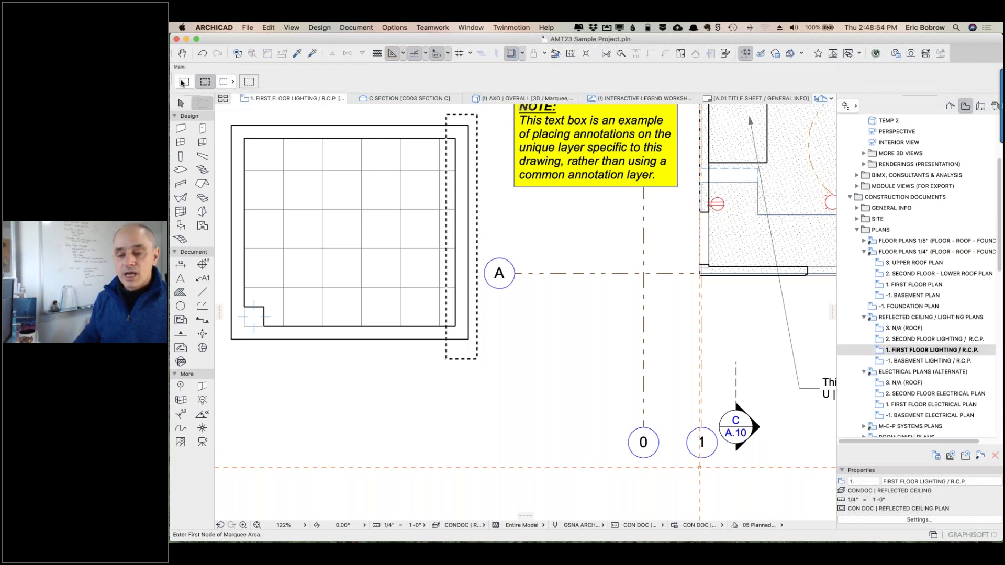
pyautogui.click(181, 84)
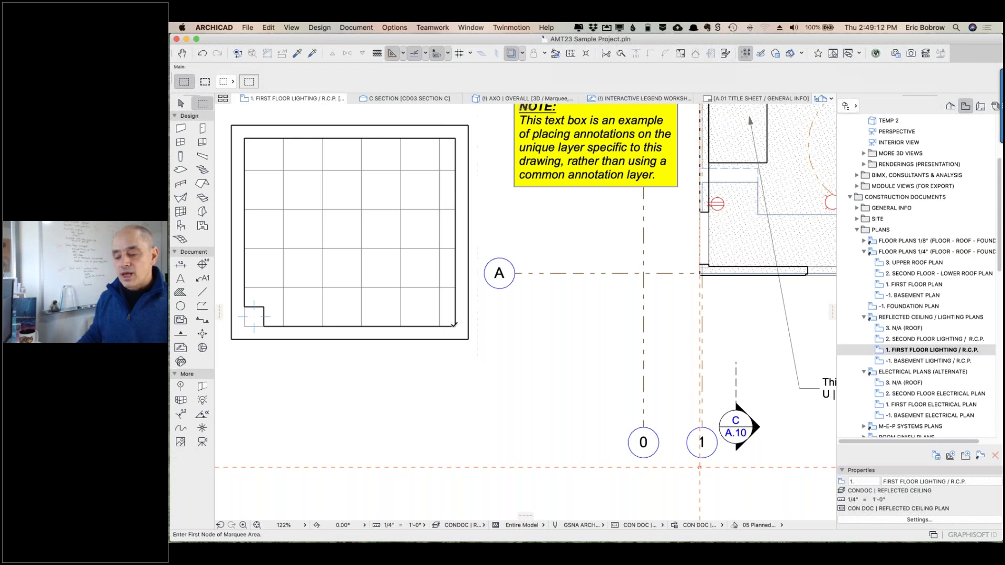
# - Try stretching the room's right-hand wall inward to the nearest ceiling grid line, and undo the stretch
pyautogui.press('super+h')
pyautogui.click(455, 326)
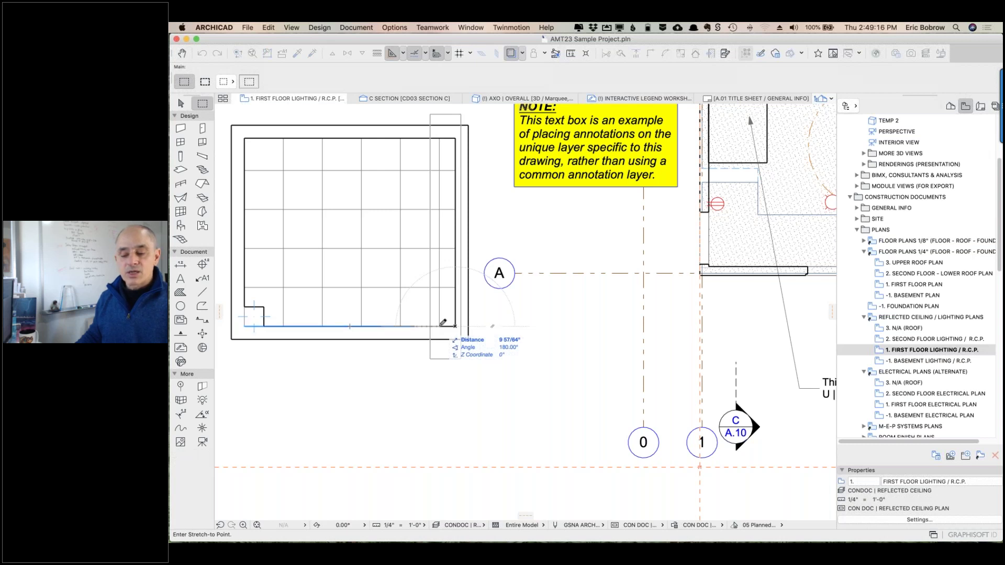
pyautogui.click(440, 326)
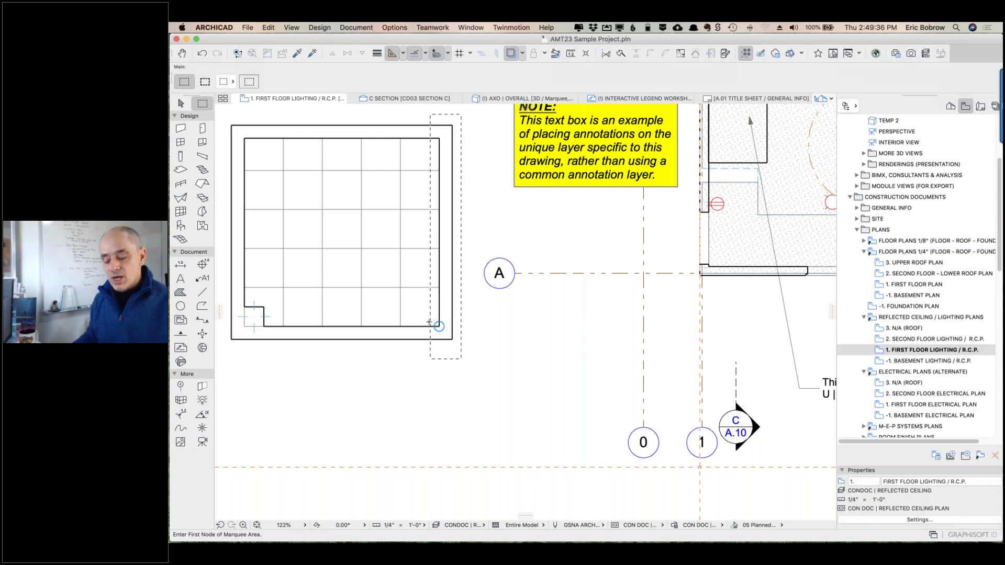
pyautogui.press('super+z')
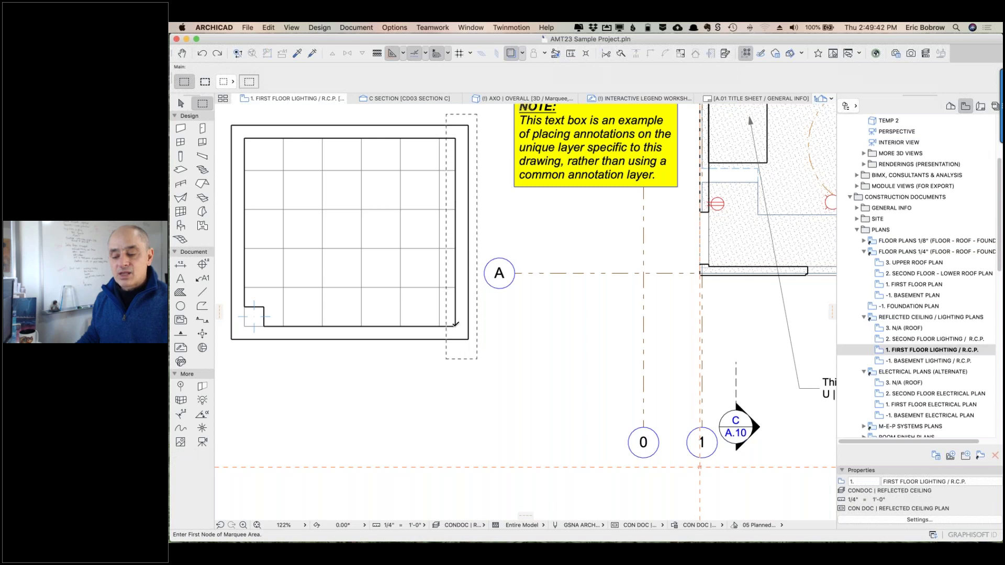
# - Stretch the room's right-hand wall inward by its interior width minus 10'-0", leaving a 10'-0" wide interior
pyautogui.press('super+h')
pyautogui.click(455, 325)
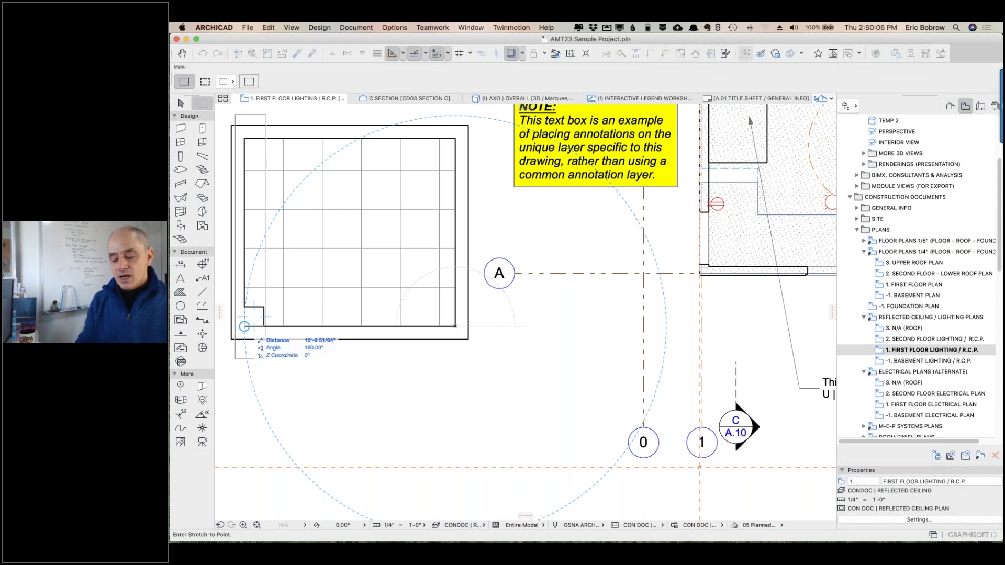
pyautogui.write('10')
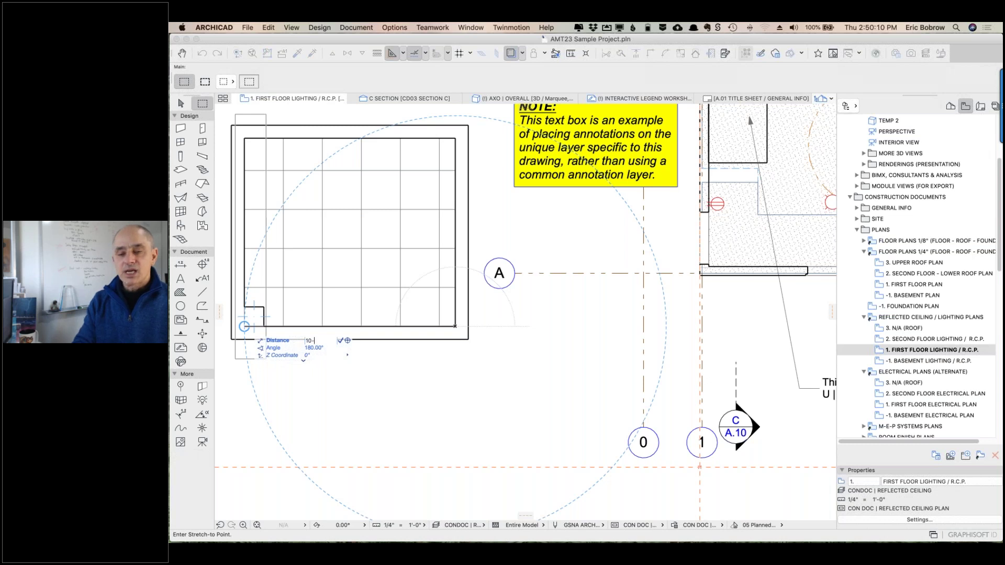
pyautogui.write('-0')
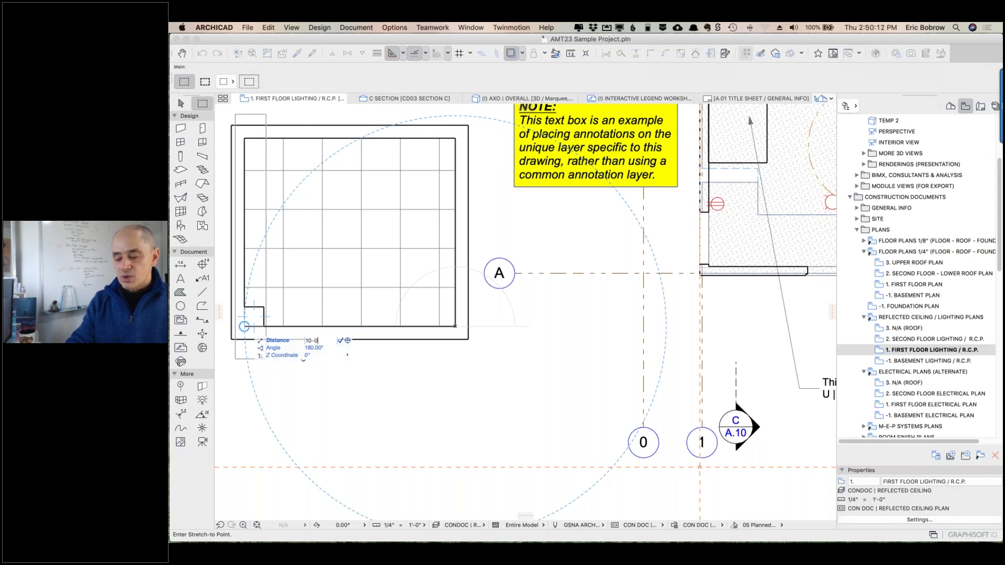
pyautogui.write('-')
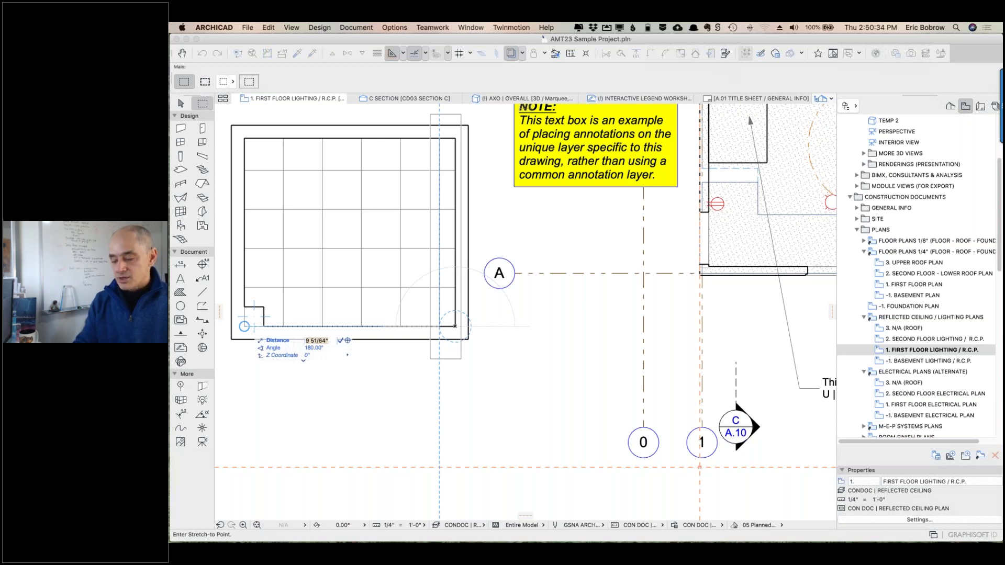
pyautogui.click(454, 326)
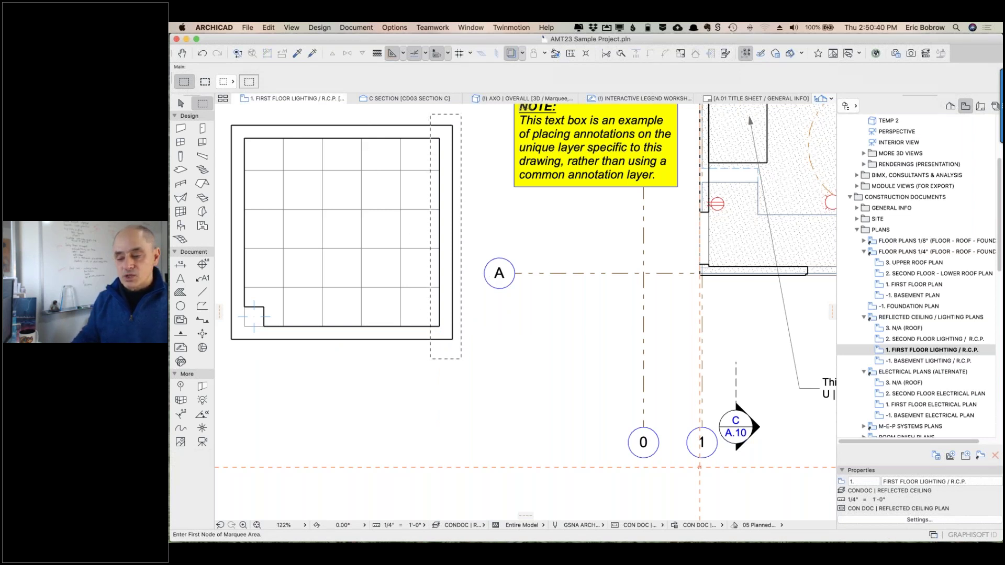
# - Place a marquee around the room's entire upper wall, stretch it outward to a 10'-0" interior depth, and clear the marquee
pyautogui.moveTo(421, 181); pyautogui.dragTo(476, 255, button='middle')
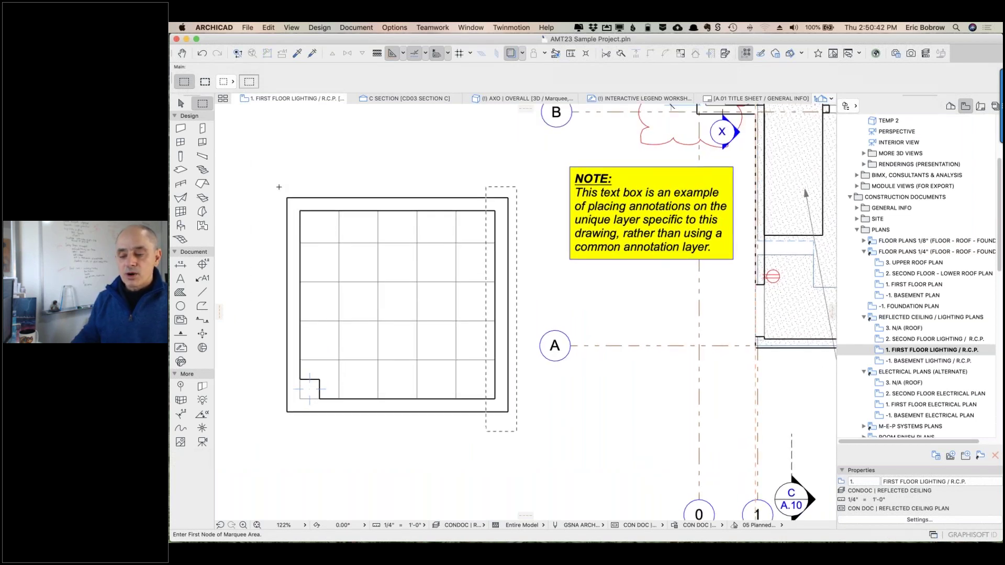
pyautogui.click(276, 186)
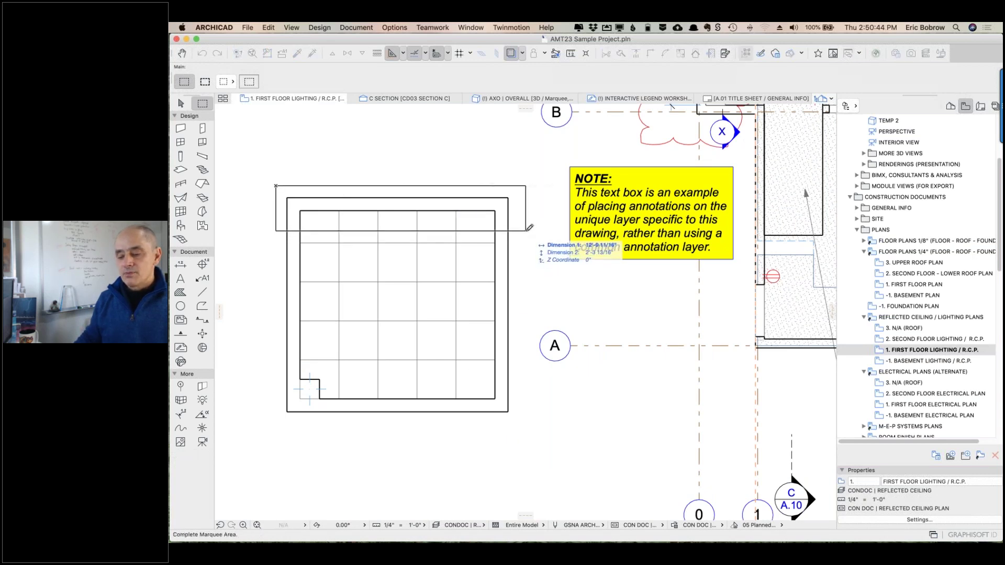
pyautogui.click(525, 231)
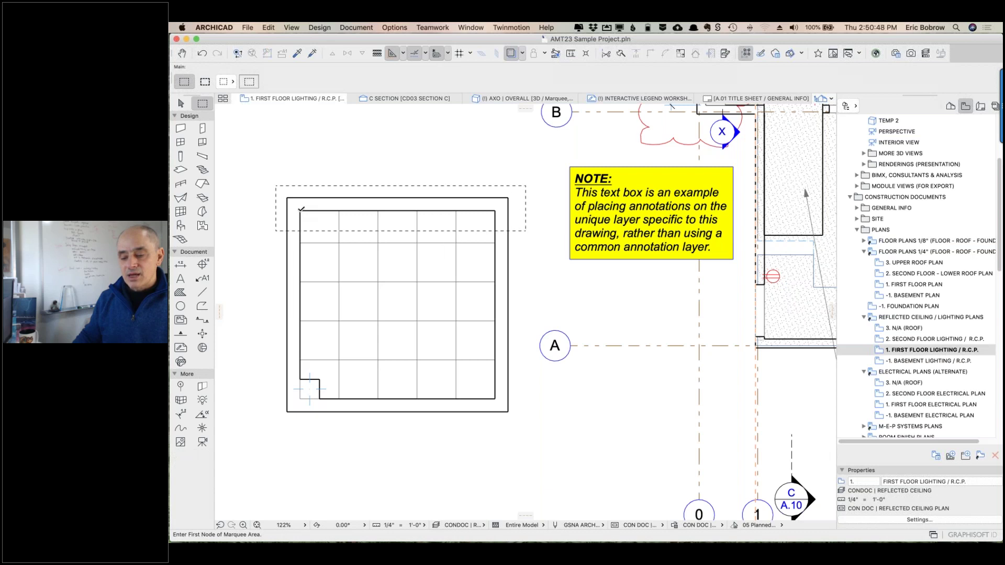
pyautogui.click(300, 212)
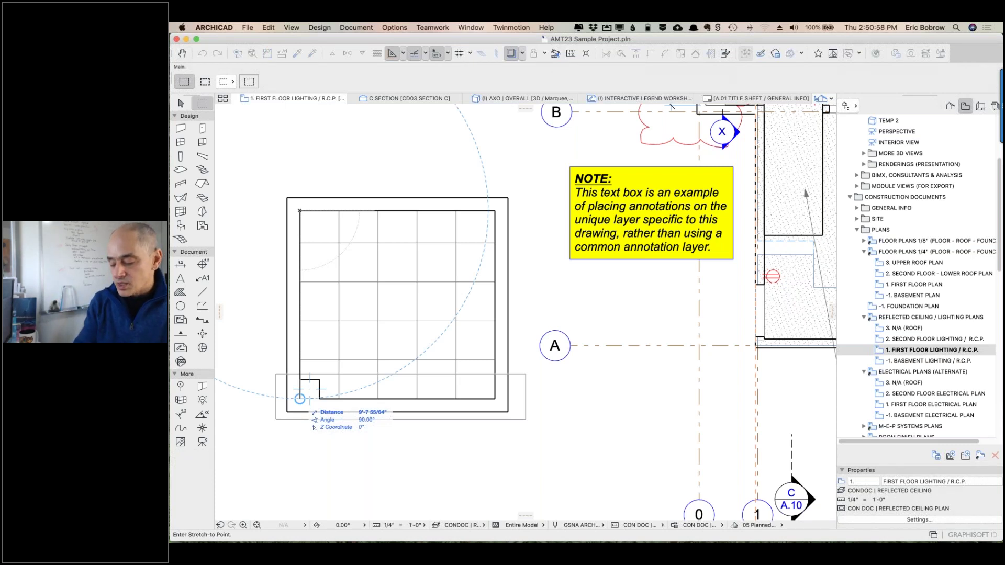
pyautogui.write('10-0')
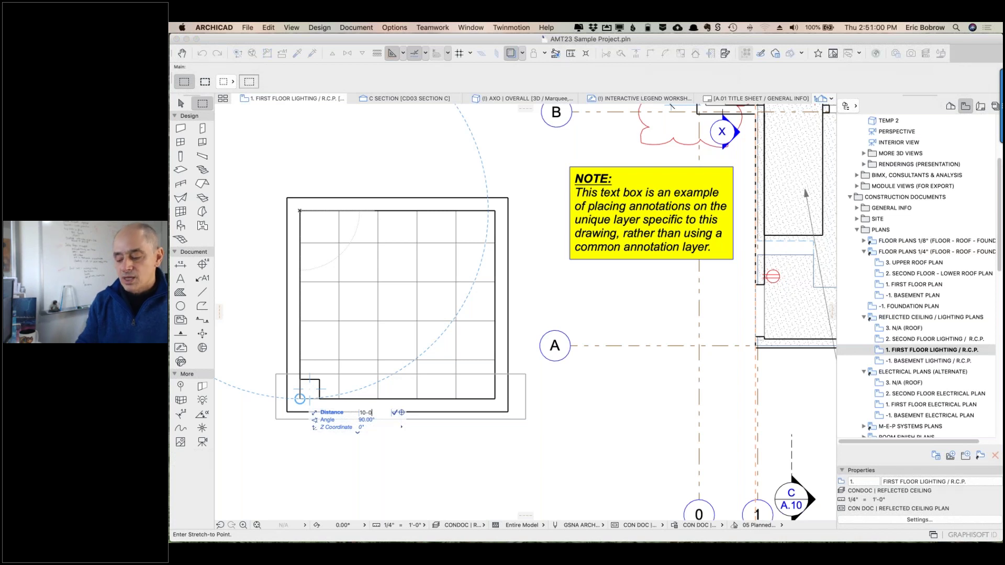
pyautogui.press('Return')
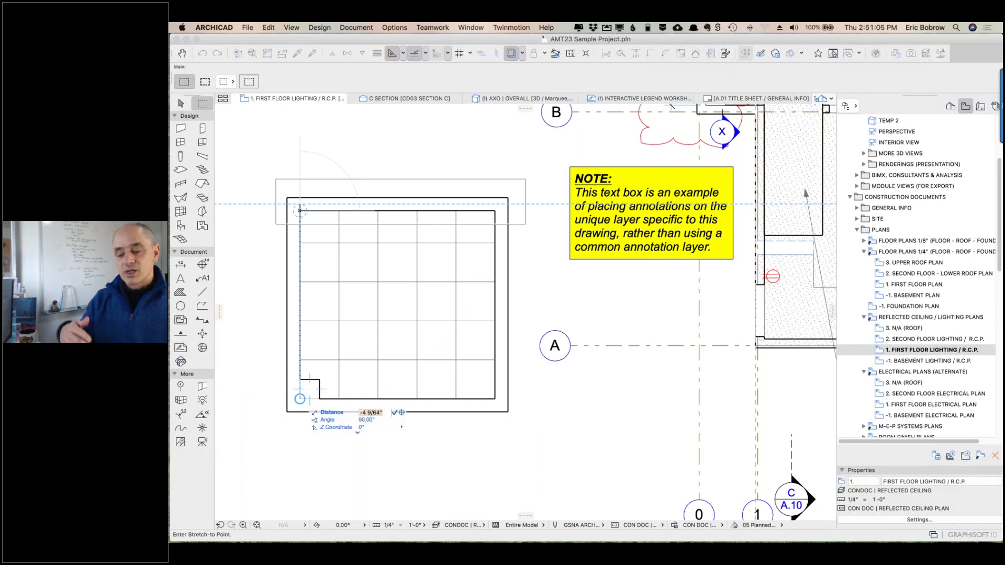
pyautogui.press('Return')
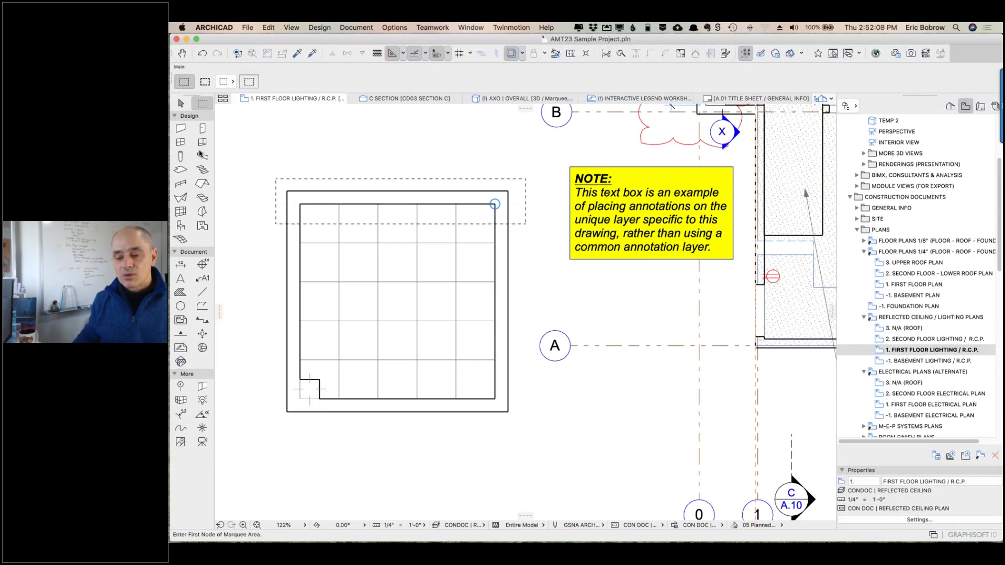
pyautogui.press('Escape')
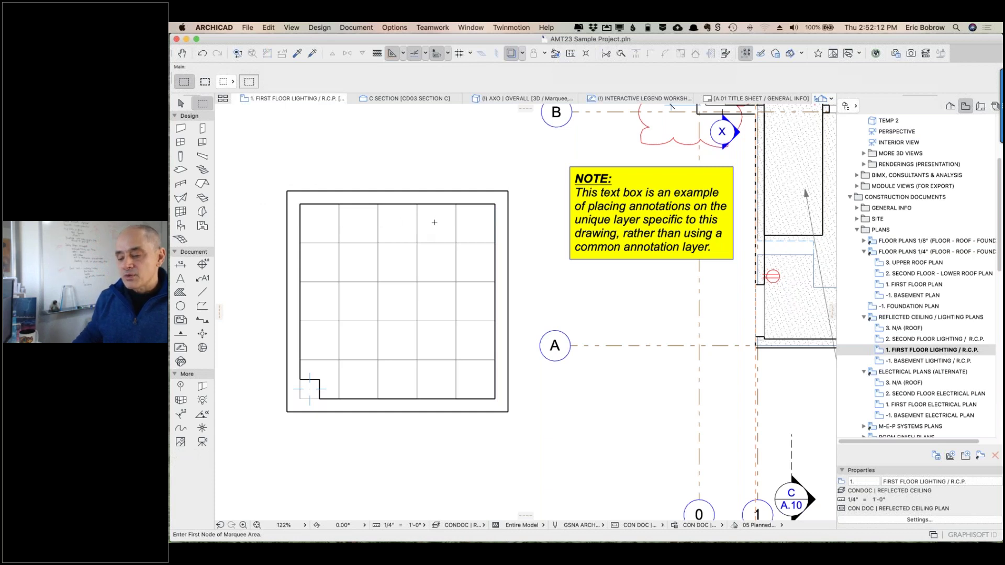
# - Draw an L of two interior walls: about 4'-9 1/2" down from the midpoint of the upper inner face, continuing across to the right-hand wall
pyautogui.click(181, 128)
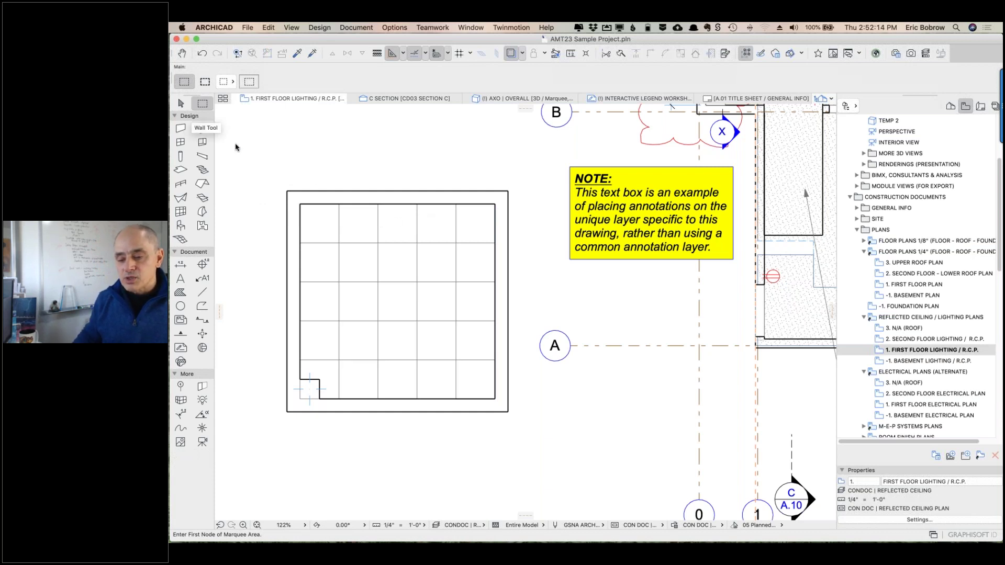
pyautogui.click(397, 204)
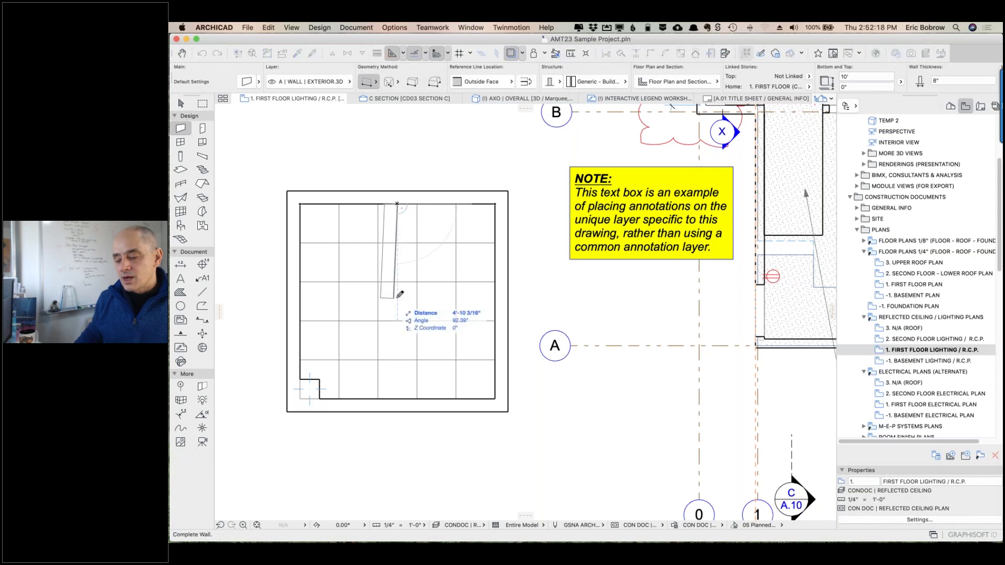
pyautogui.click(399, 297)
pyautogui.click(398, 298)
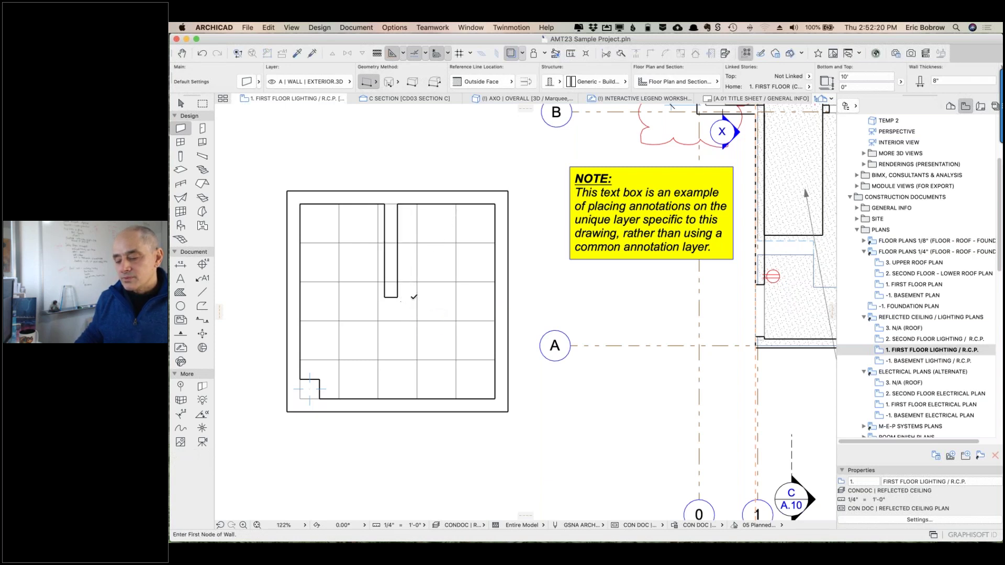
pyautogui.click(496, 297)
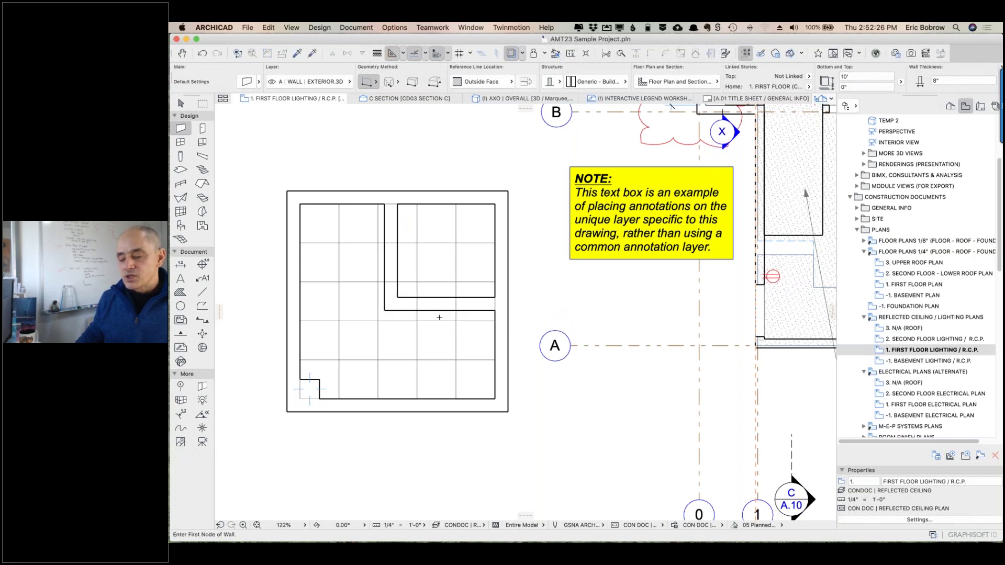
# - Place a marquee around the horizontal interior wall and stretch it downward so the corner room is 6'-0" deep inside
pyautogui.click(203, 103)
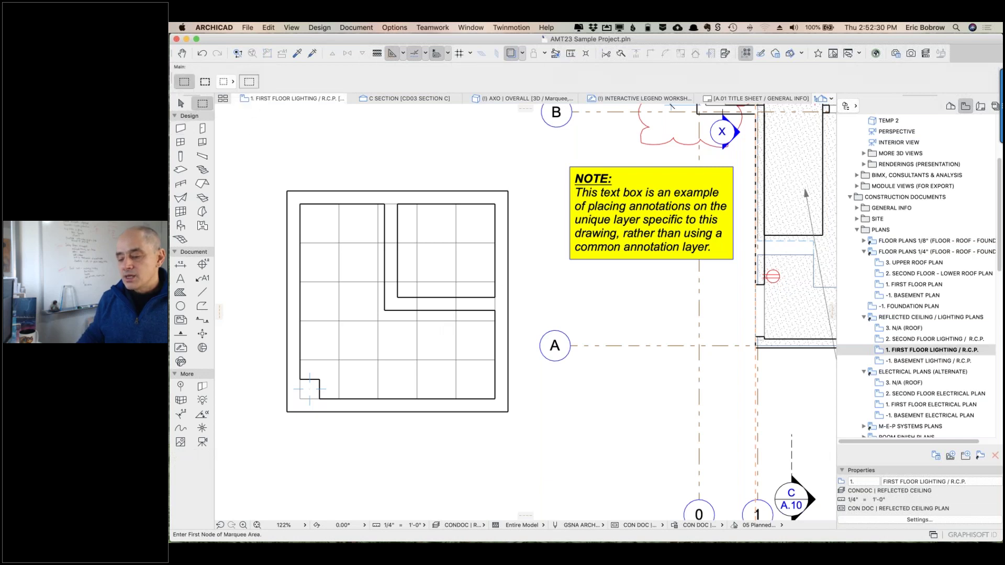
pyautogui.click(521, 292)
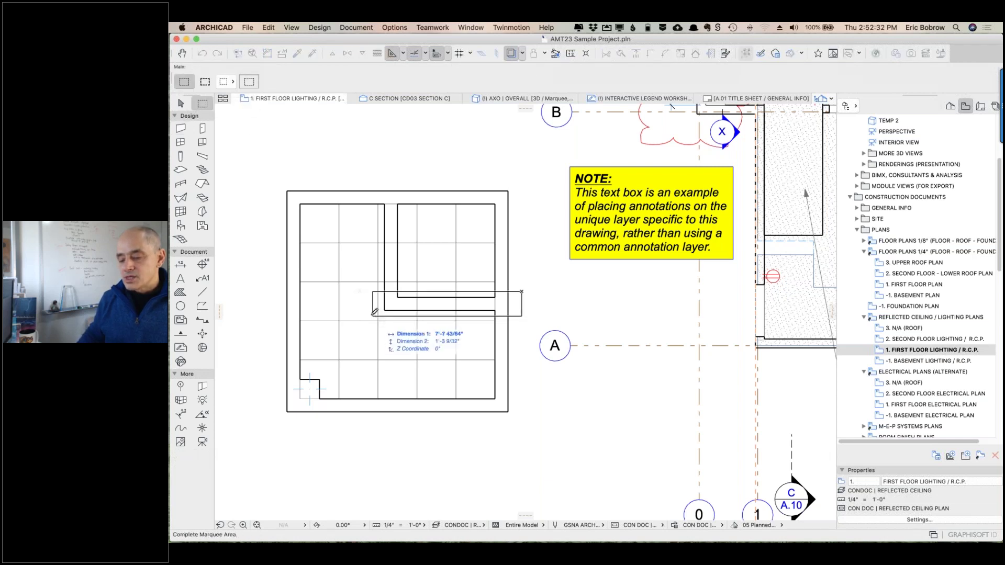
pyautogui.click(371, 314)
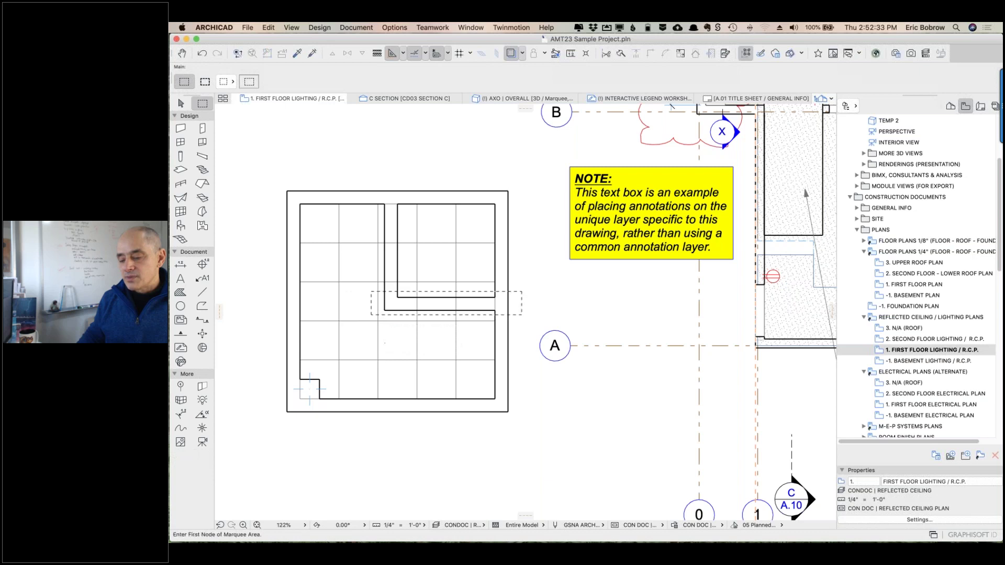
pyautogui.click(397, 297)
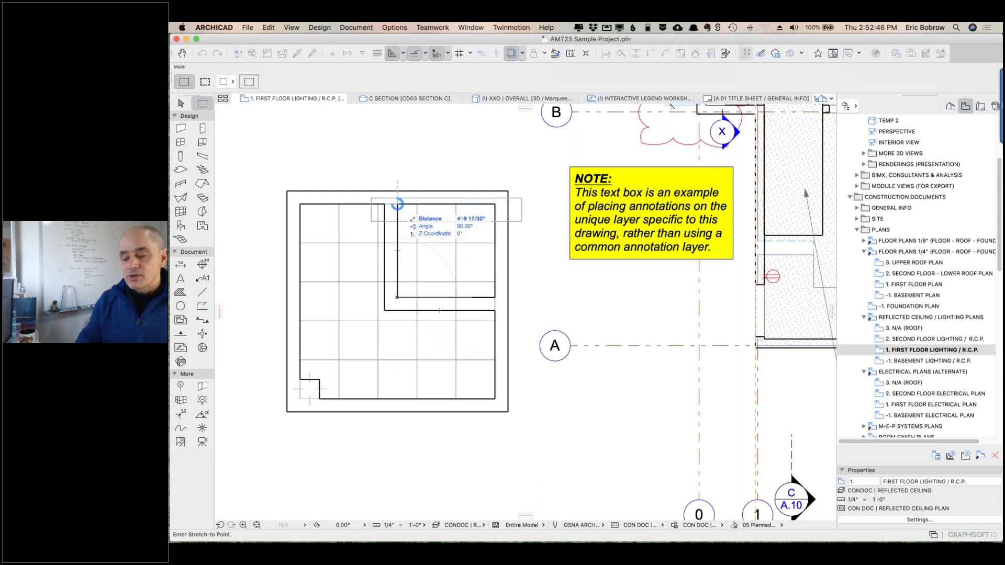
pyautogui.write('6')
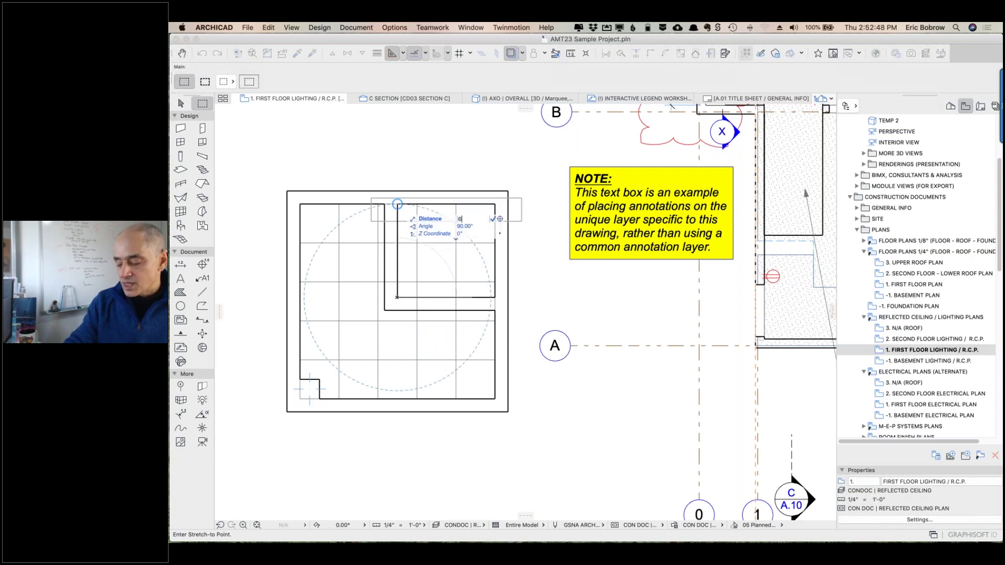
pyautogui.write('-0-1\'-2 15/32"')
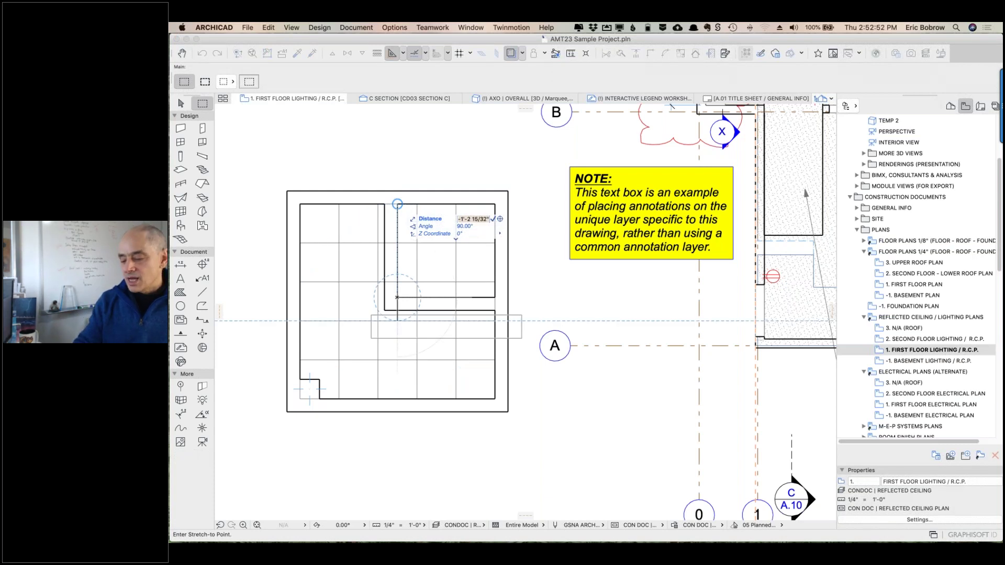
pyautogui.press('Return')
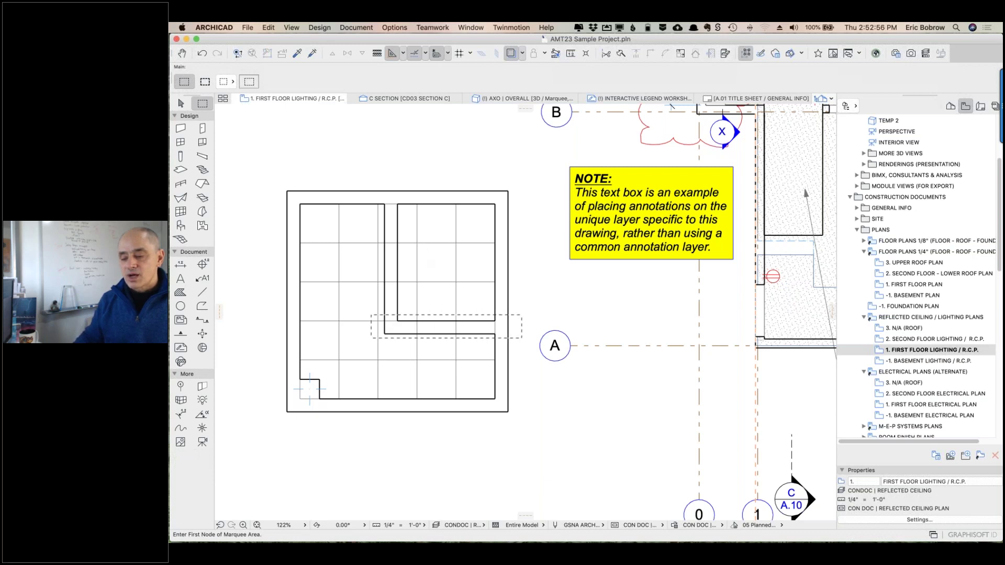
# - Place a marquee around the vertical interior wall, stretch it left to make the corner room 6' wide inside, and clear the marquee
pyautogui.click(377, 182)
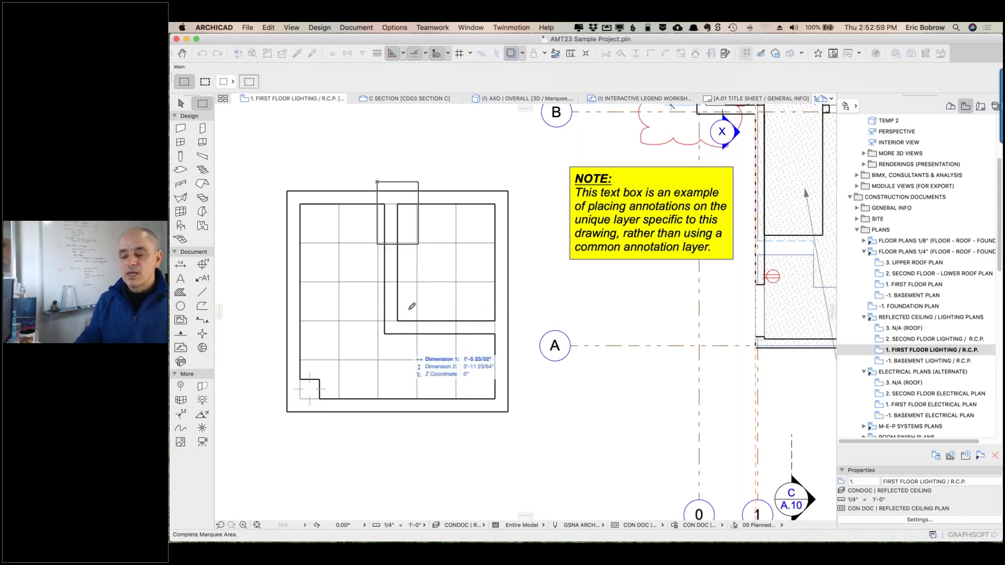
pyautogui.click(404, 349)
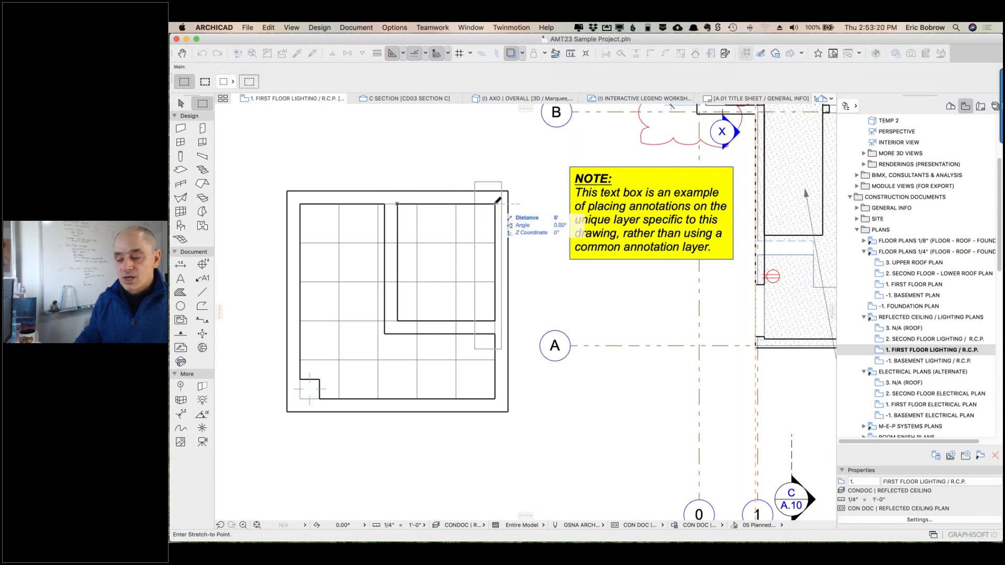
pyautogui.write('6-')
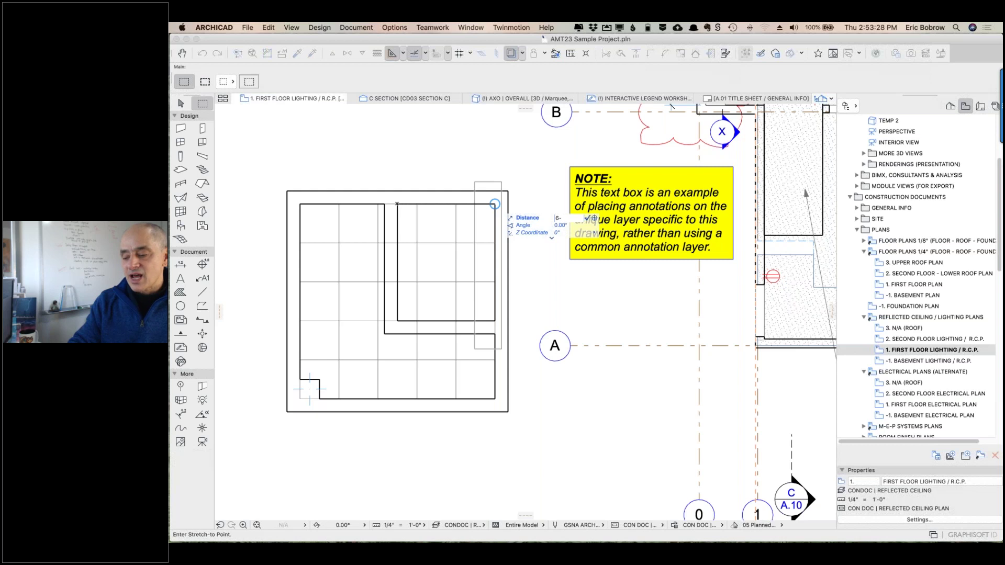
pyautogui.press('Return')
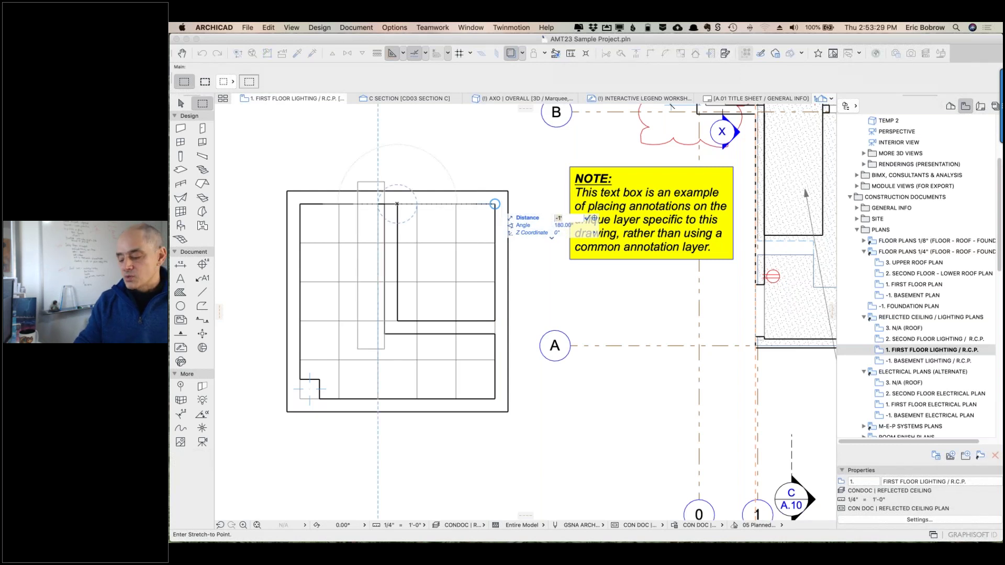
pyautogui.press('Return')
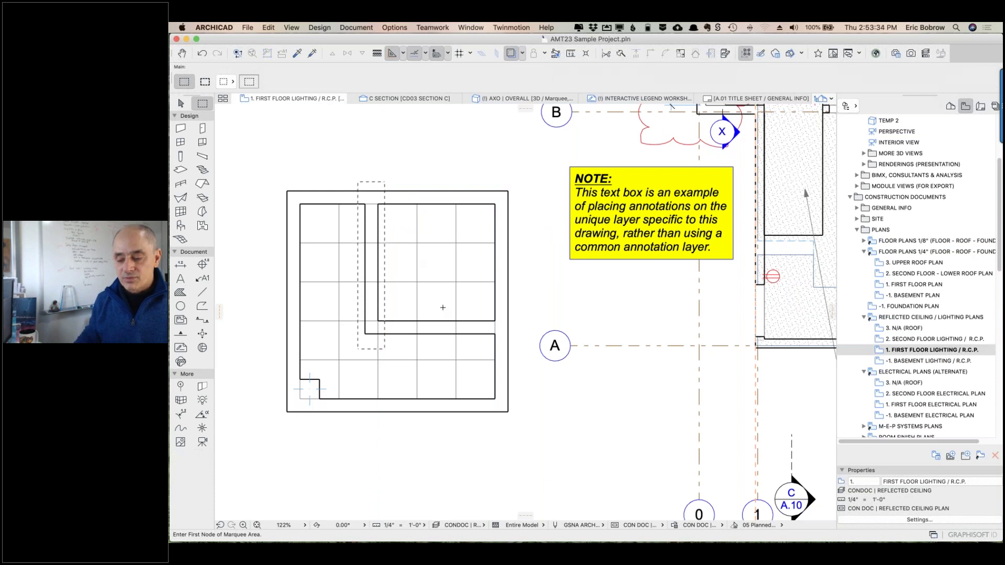
pyautogui.press('Escape')
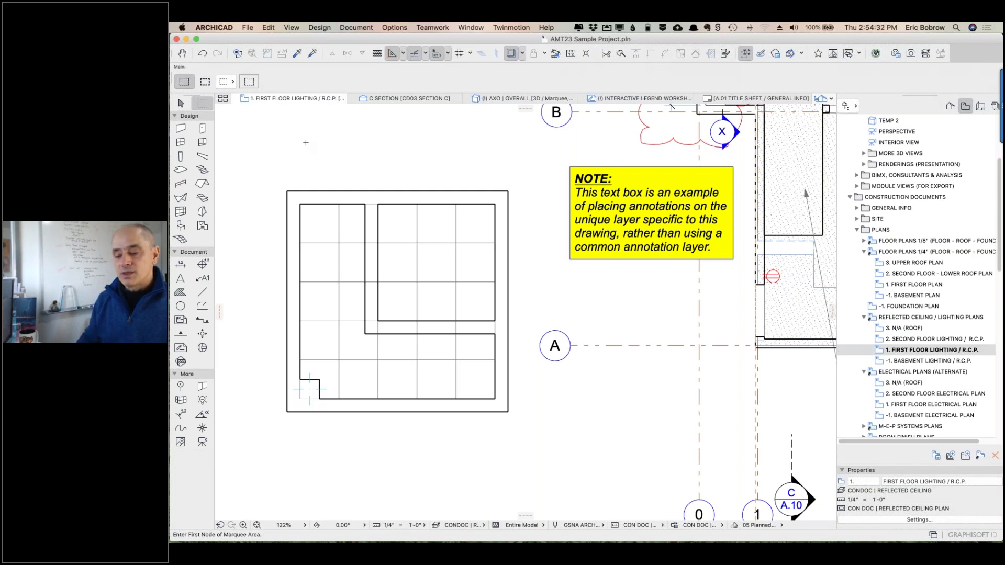
# - Open the Object tool's default settings and search the library for "cabinet"
pyautogui.moveTo(347, 150); pyautogui.dragTo(664, 164, button='middle')
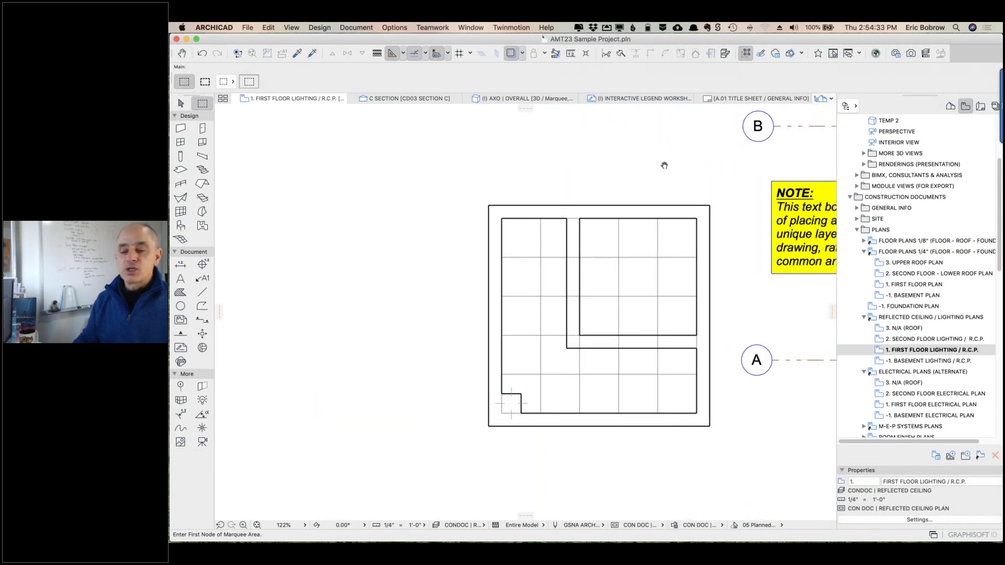
pyautogui.click(180, 225)
pyautogui.click(246, 82)
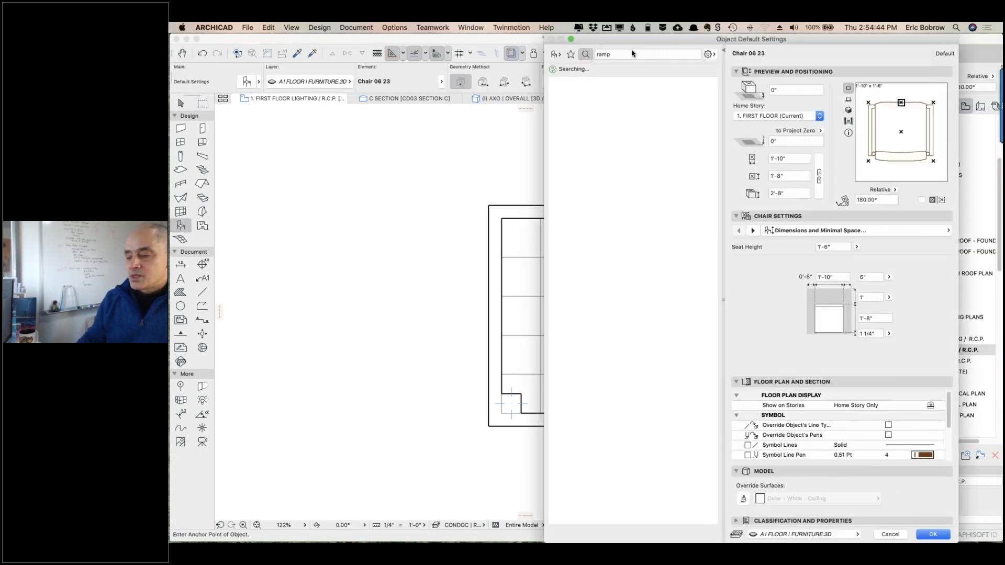
pyautogui.click(585, 53)
pyautogui.write('ramp')
pyautogui.press('super+a')
pyautogui.write('cabinet')
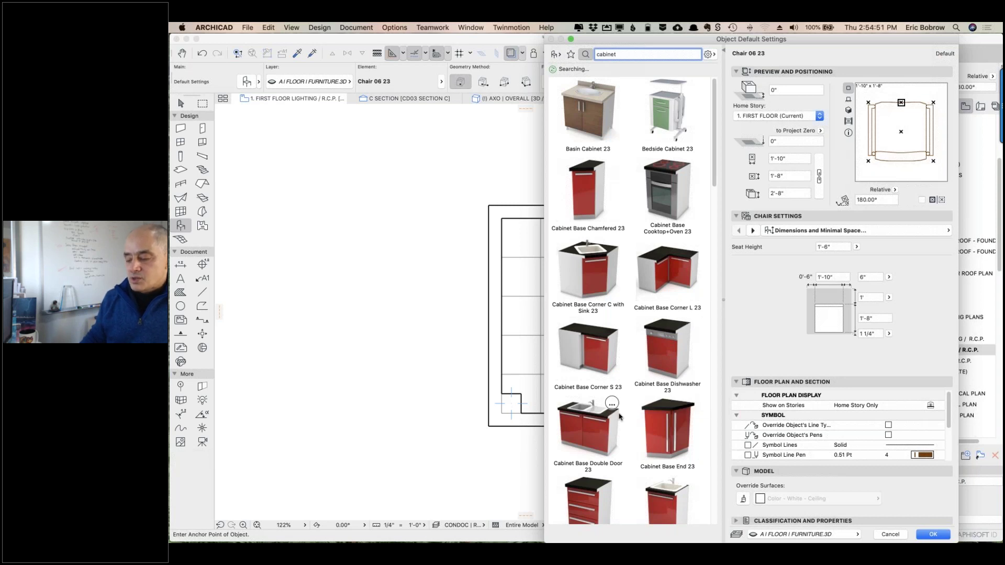
# - Choose Cabinet Base Double Door 23, unlock the A | FLOOR | FURNITURE.3D layer, and place the cabinet in the empty area left of the room
pyautogui.click(581, 435)
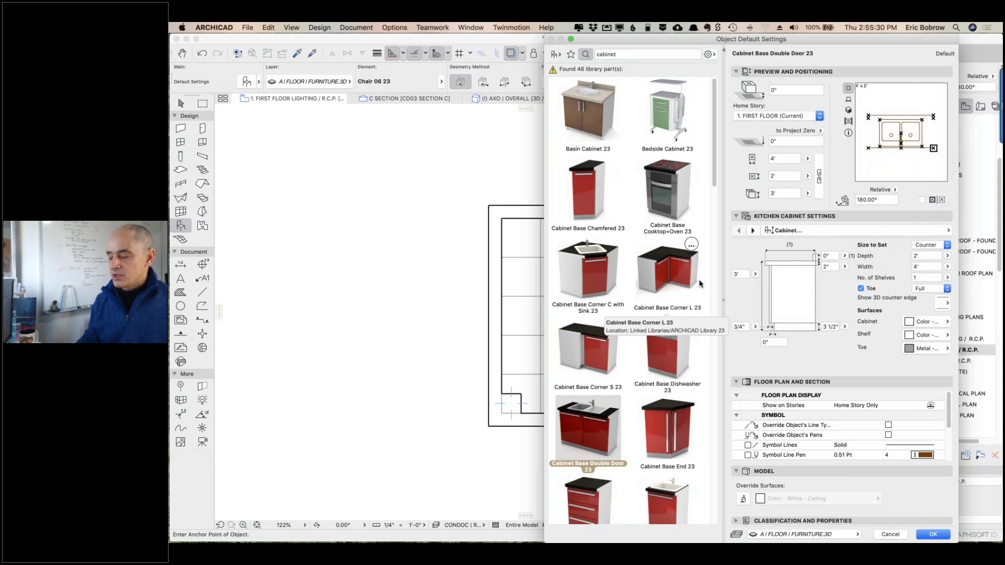
pyautogui.scroll(-1, 699, 284)
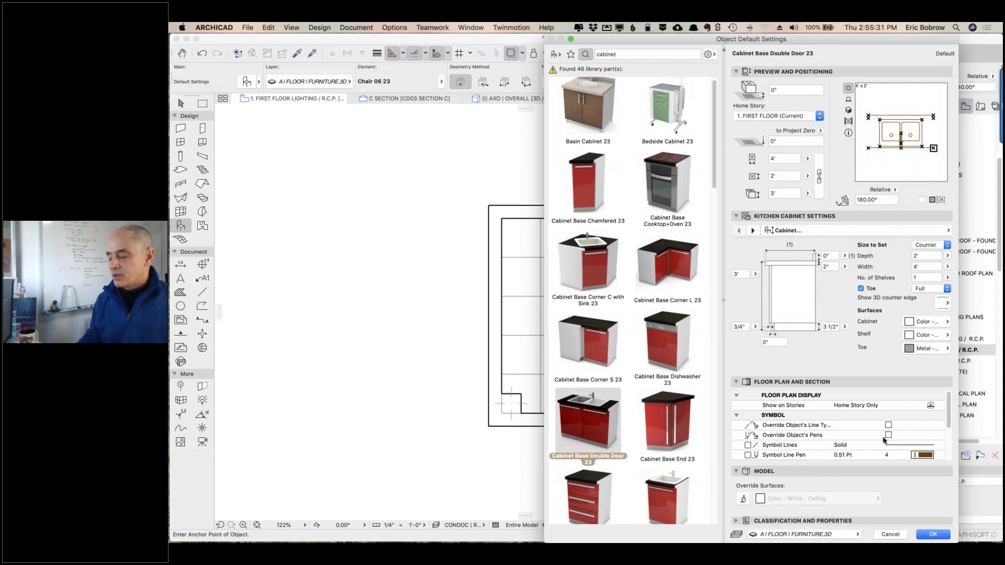
pyautogui.click(933, 534)
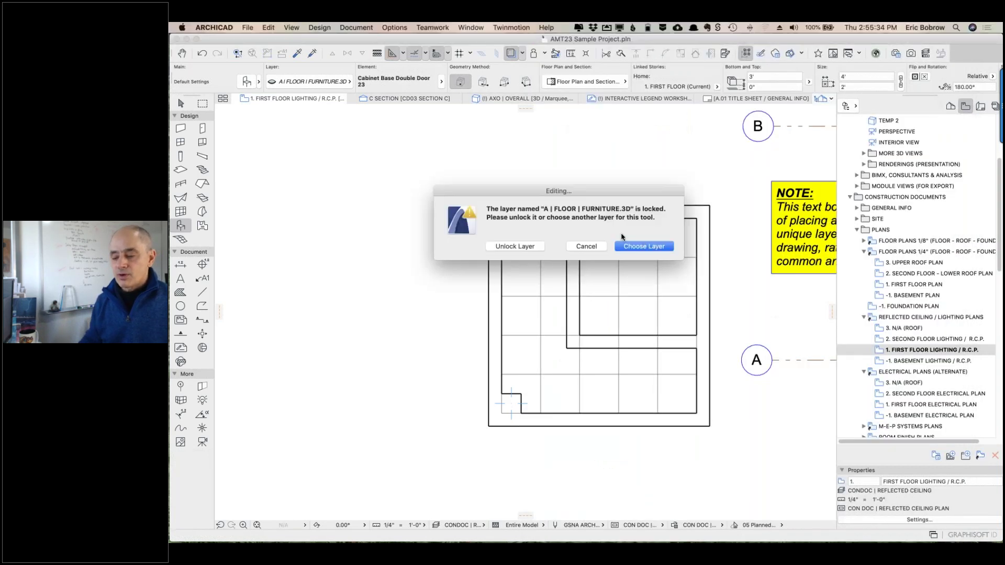
pyautogui.click(520, 246)
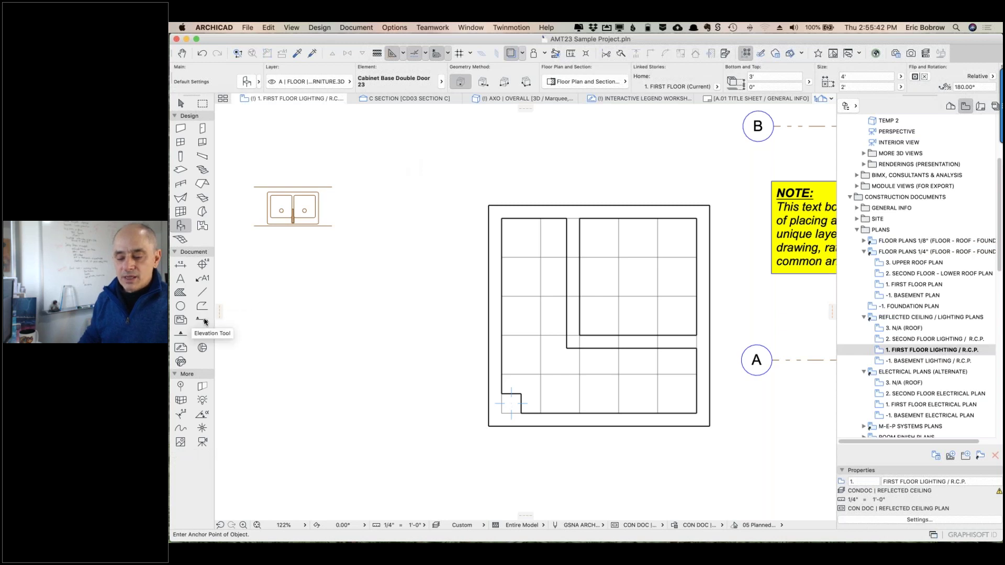
# - Draw a vertical section line through the cabinet's left end, facing left, and open the section with the current view settings
pyautogui.click(264, 171)
pyautogui.click(263, 246)
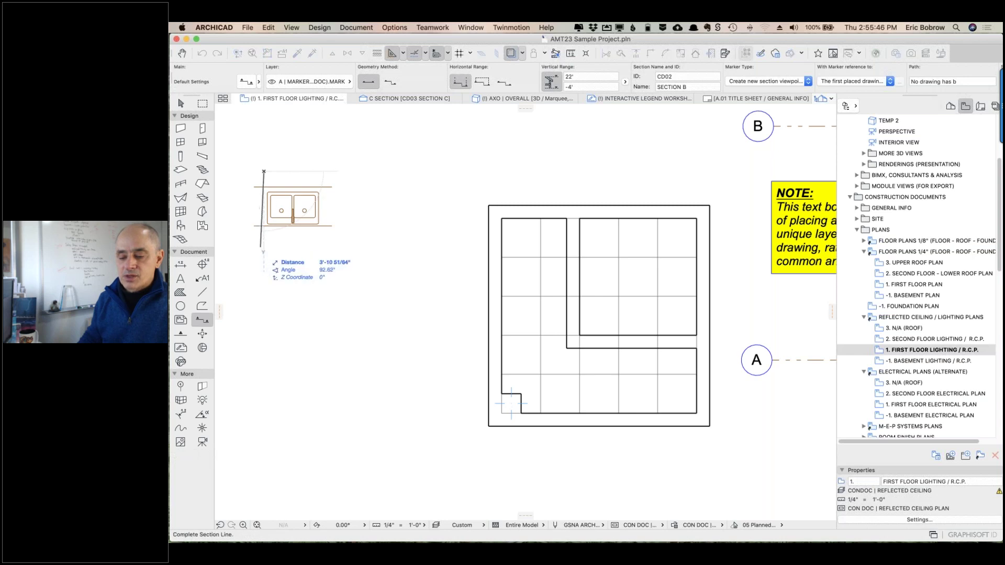
pyautogui.click(234, 244)
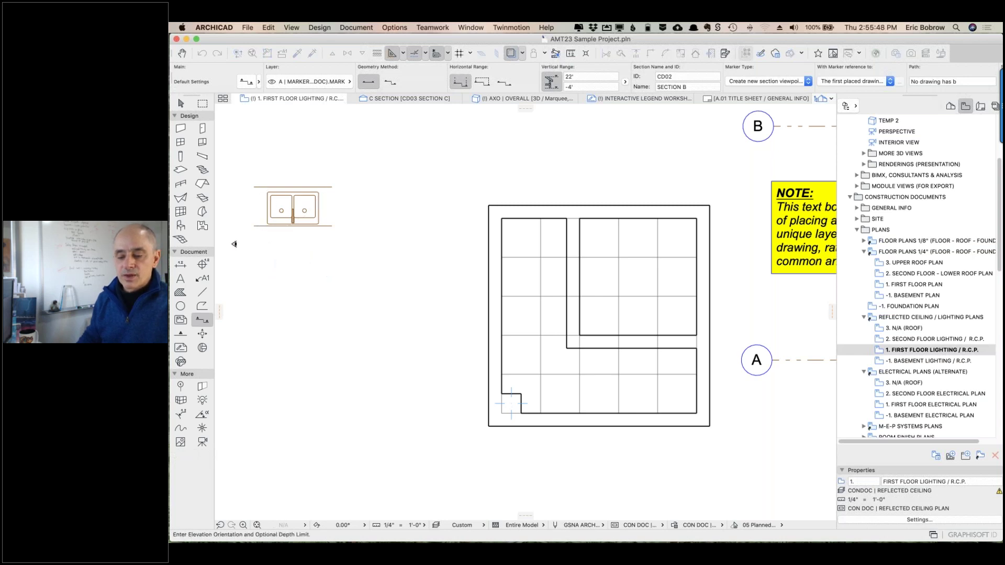
pyautogui.rightClick(264, 205)
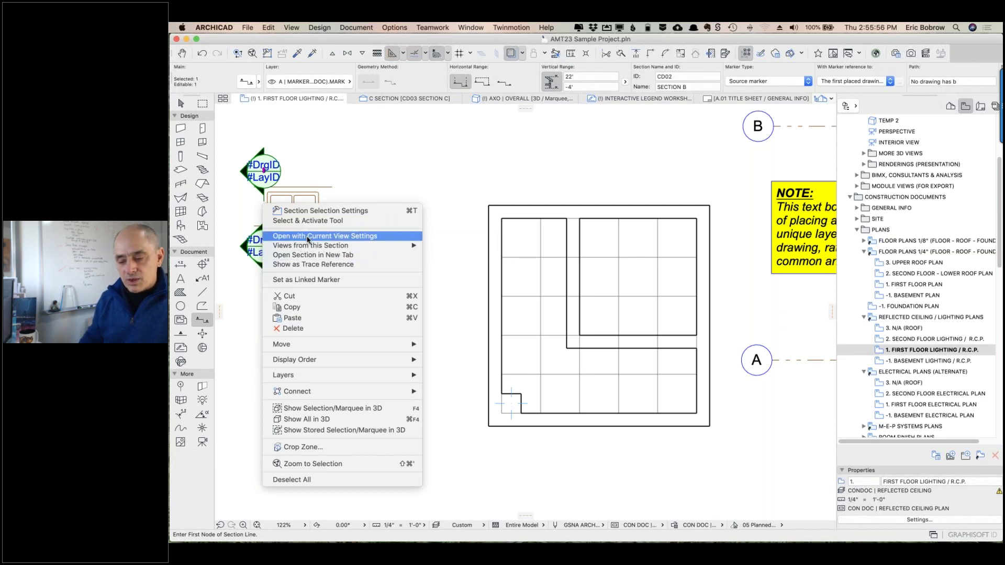
pyautogui.click(307, 238)
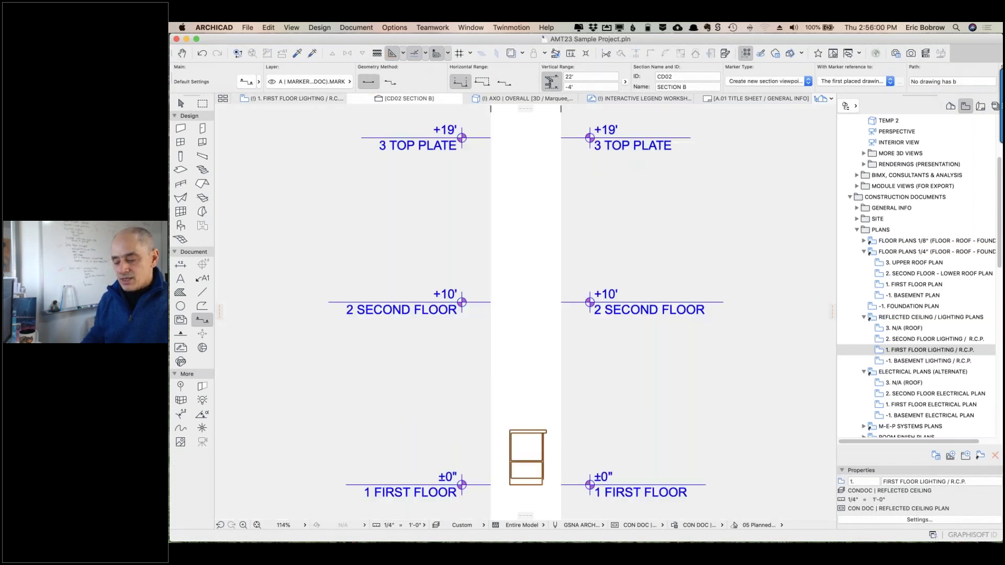
pyautogui.scroll(10, 539, 482)
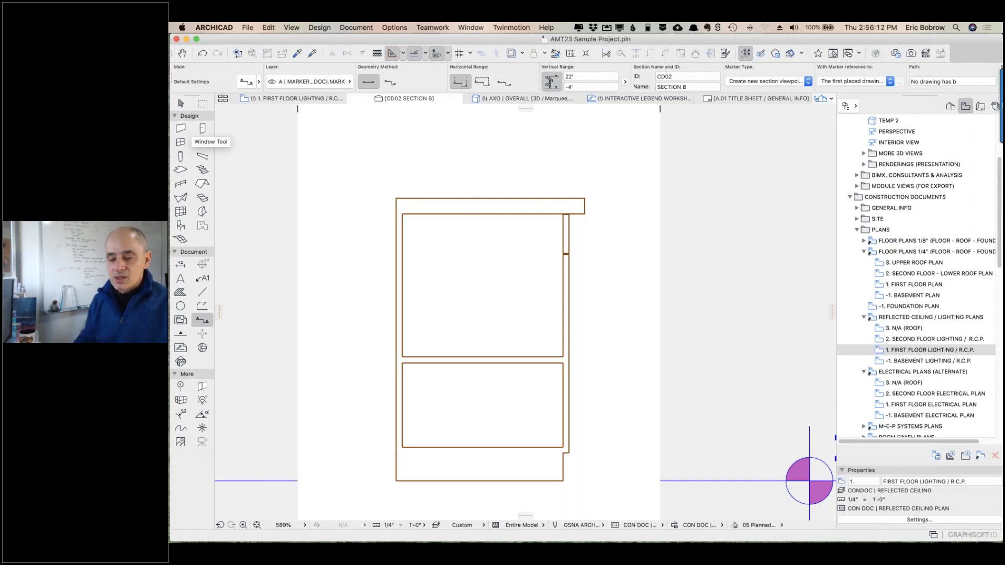
# - Select the cabinet in the section view and copy it
pyautogui.click(181, 104)
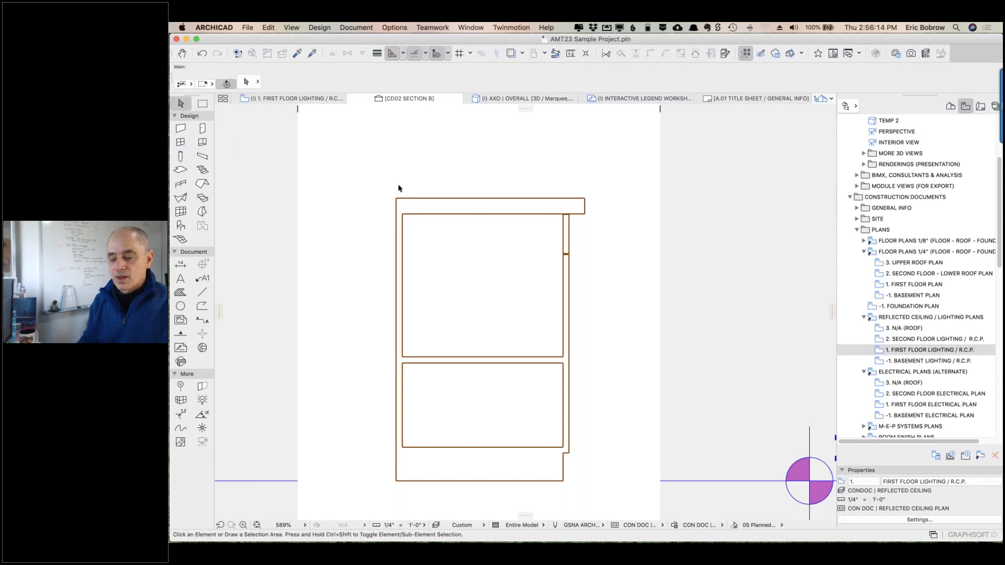
pyautogui.click(508, 242)
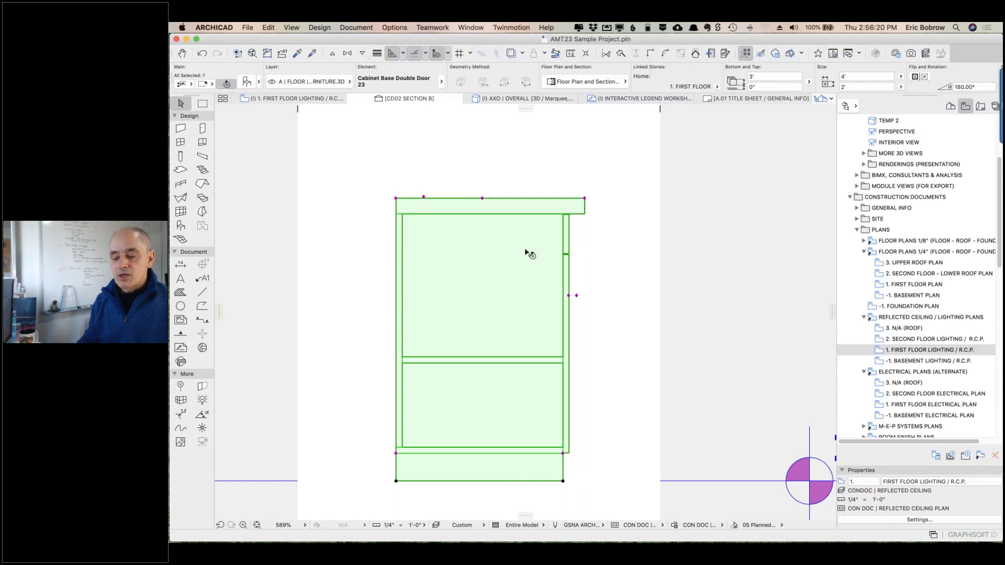
pyautogui.moveTo(526, 251)
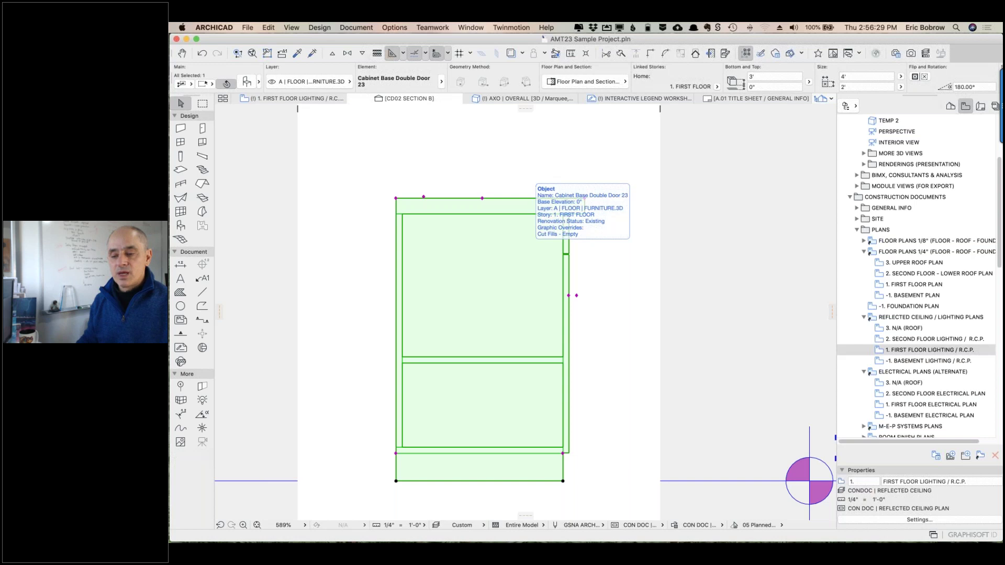
# - Open the Profile Manager and start editing a Custom complex profile
pyautogui.click(398, 29)
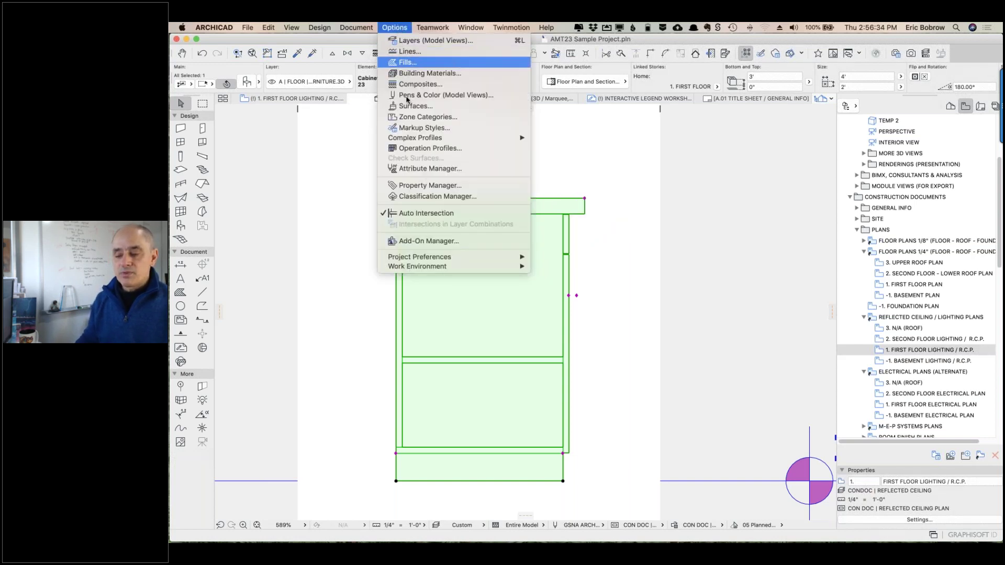
pyautogui.moveTo(442, 139)
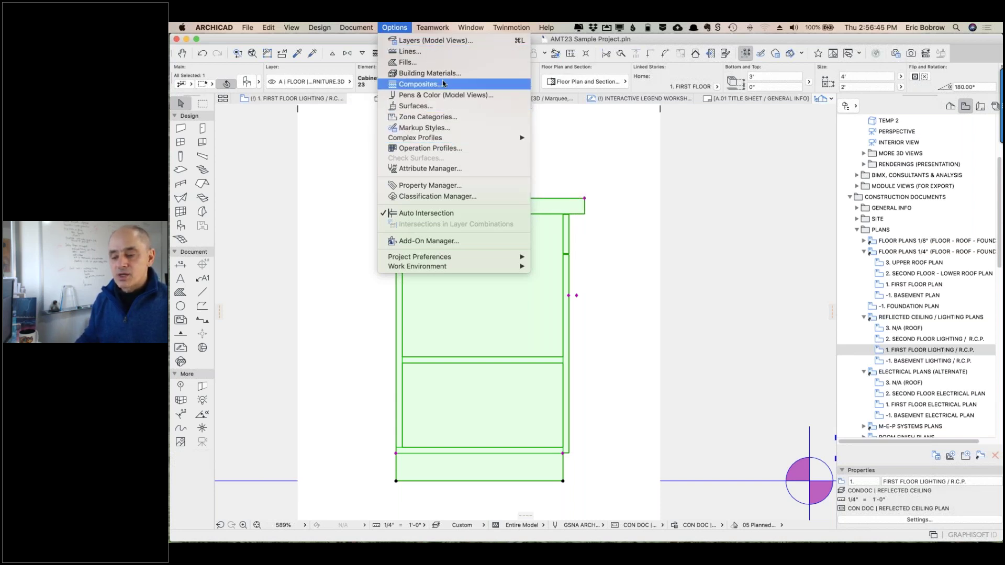
pyautogui.moveTo(474, 140)
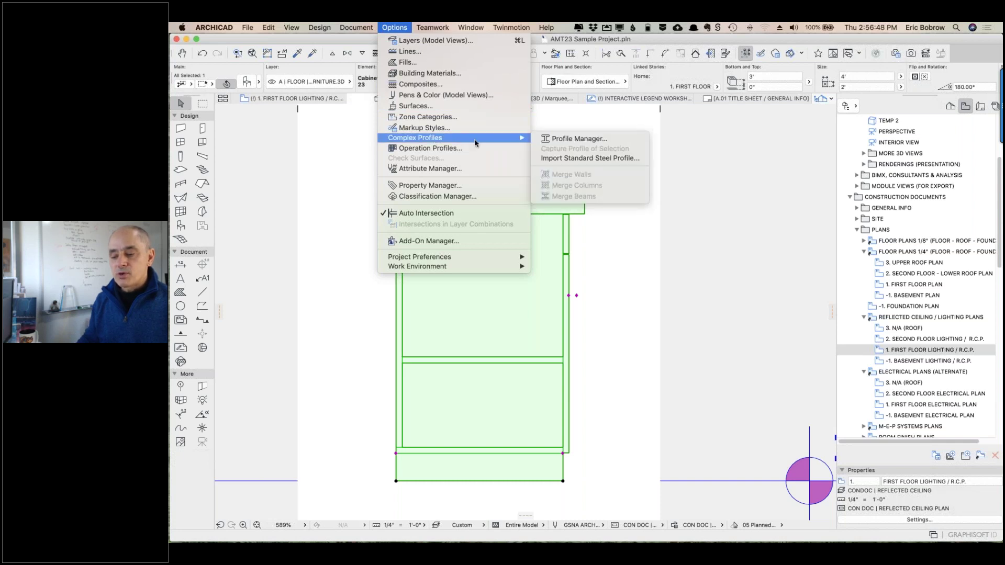
pyautogui.click(558, 140)
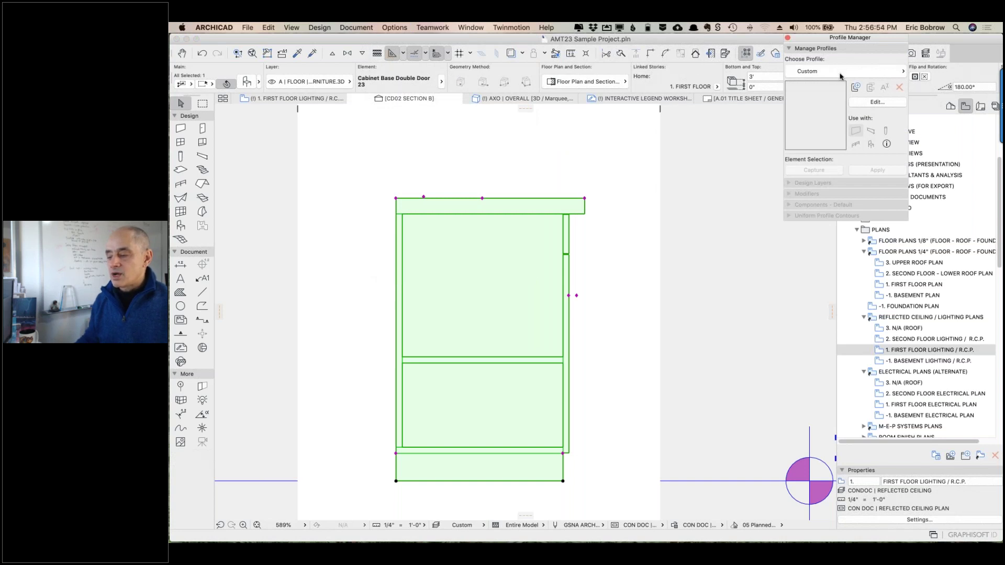
pyautogui.click(878, 104)
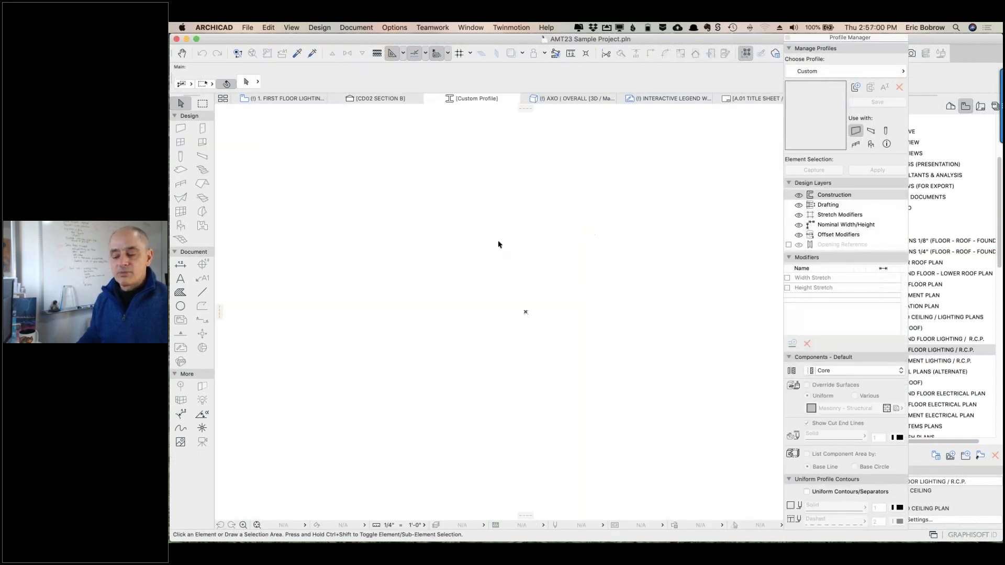
# - Paste the cabinet at the center of the current view and move its lower-left corner onto the profile origin
pyautogui.click(270, 28)
pyautogui.click(286, 100)
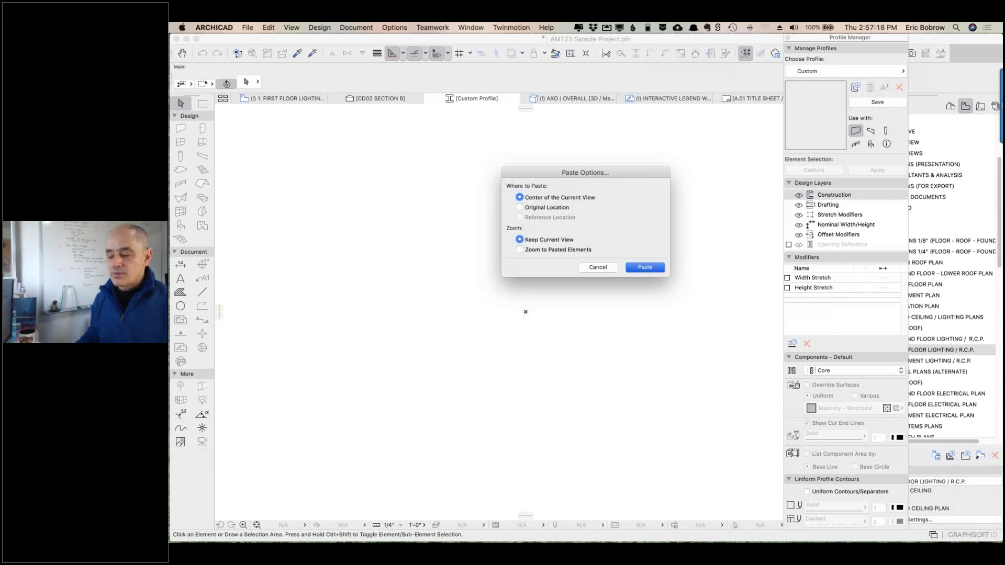
pyautogui.click(645, 268)
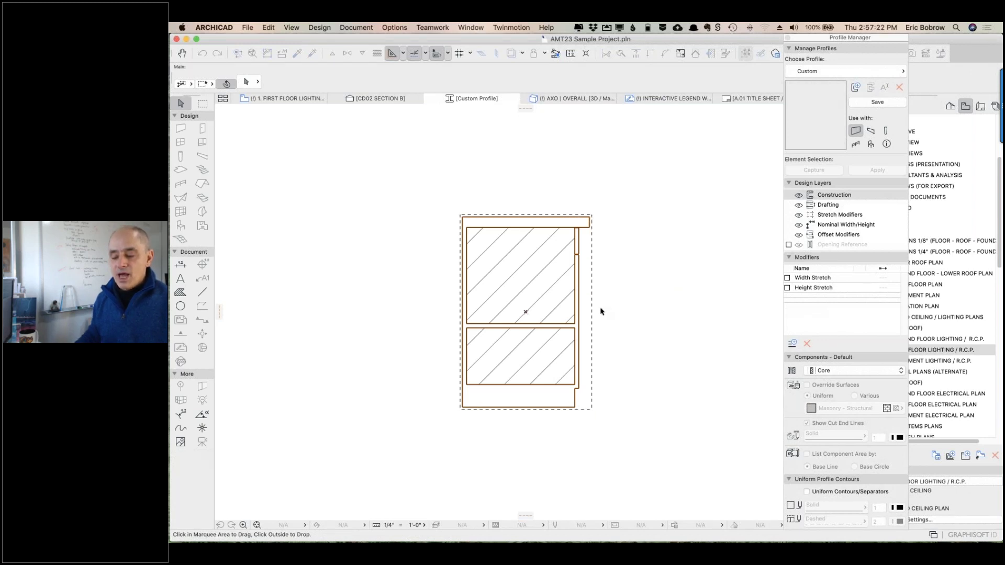
pyautogui.click(463, 407)
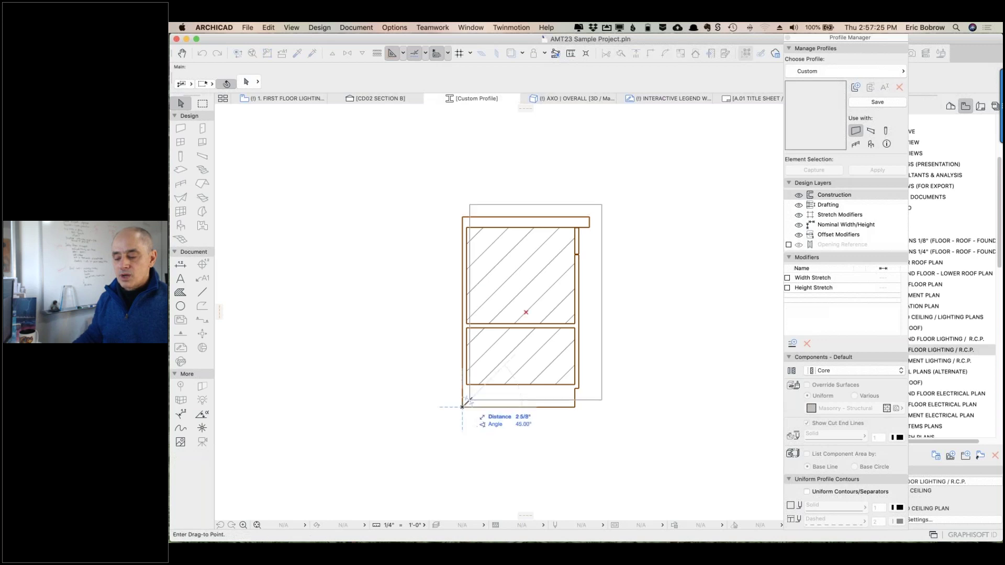
pyautogui.click(525, 313)
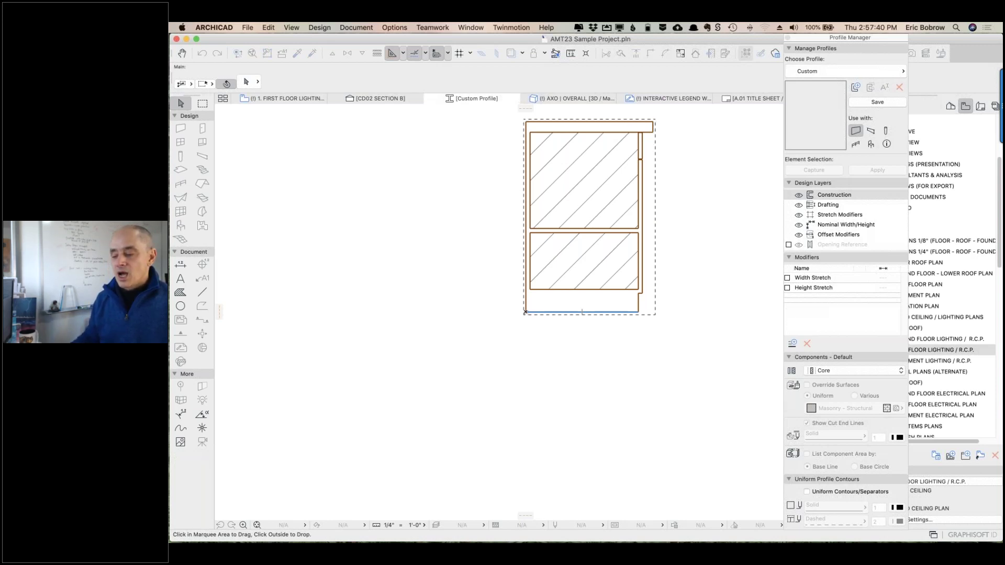
pyautogui.press('Escape')
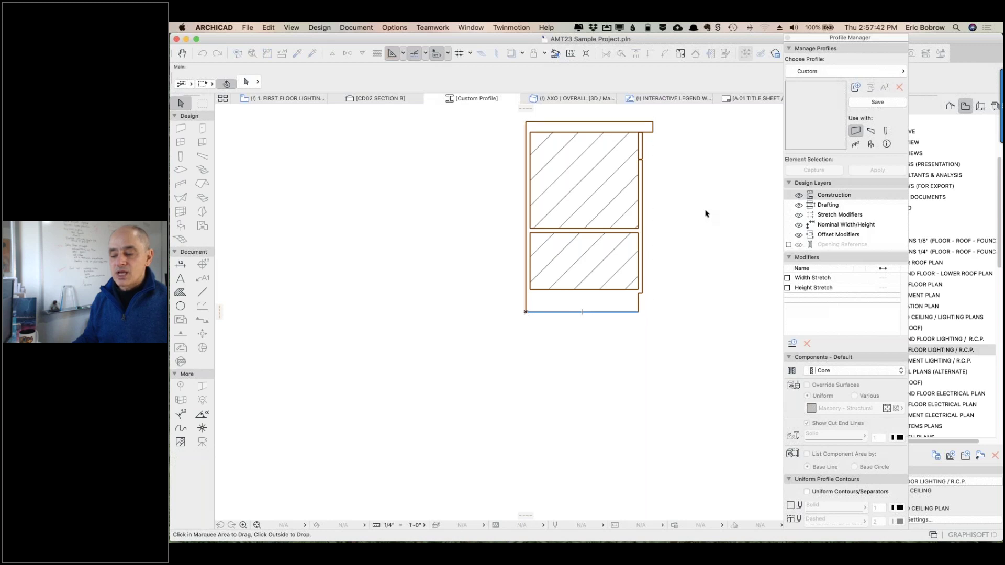
# - Delete the two Masonry - Structural fills inside the cabinet's upper and lower compartments
pyautogui.click(589, 189)
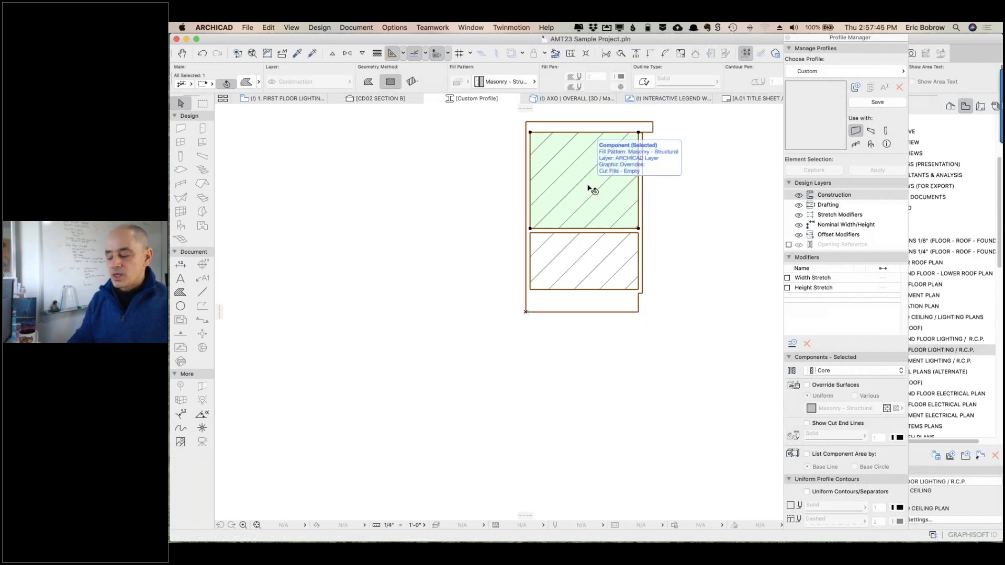
pyautogui.press('Delete')
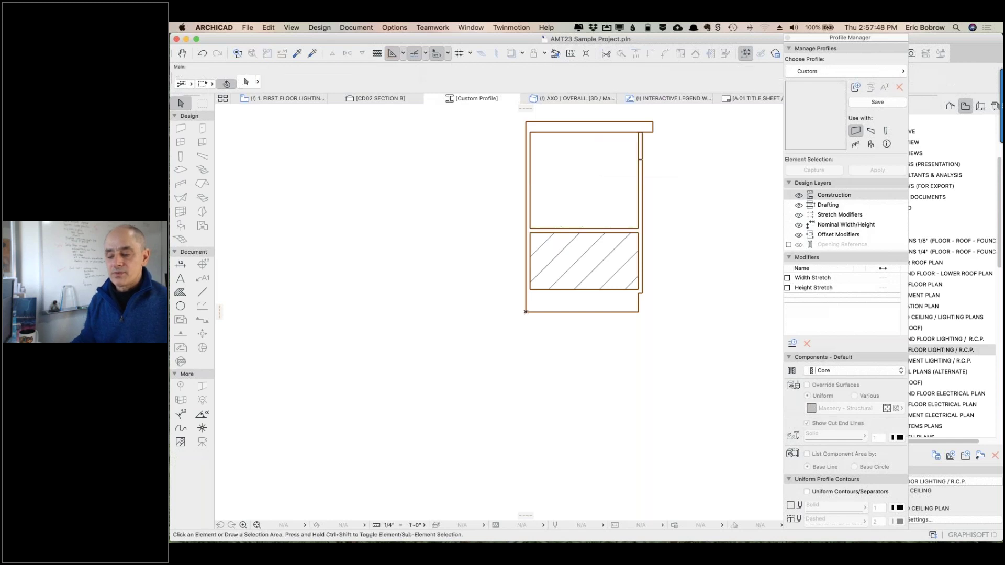
pyautogui.click(594, 233)
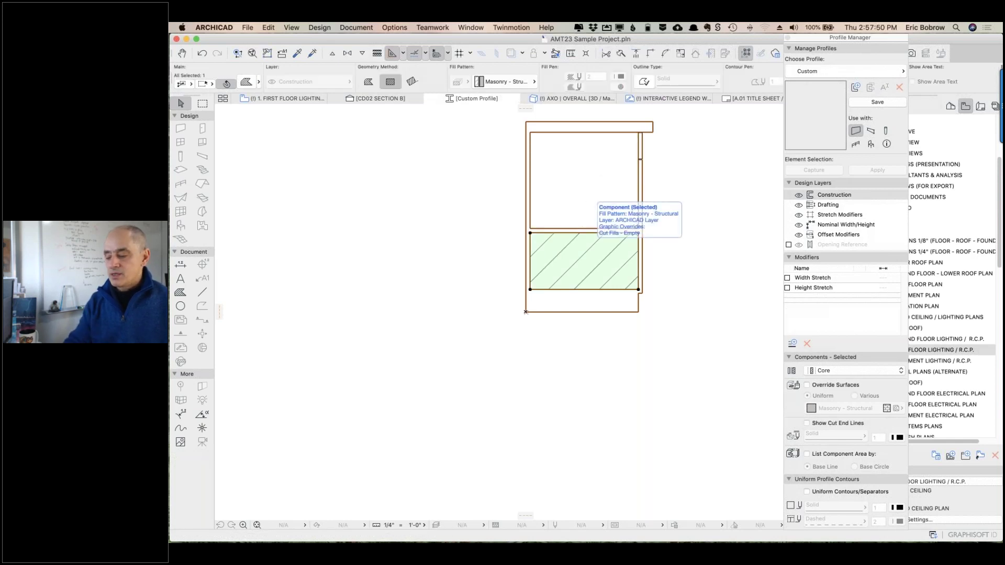
pyautogui.press('Delete')
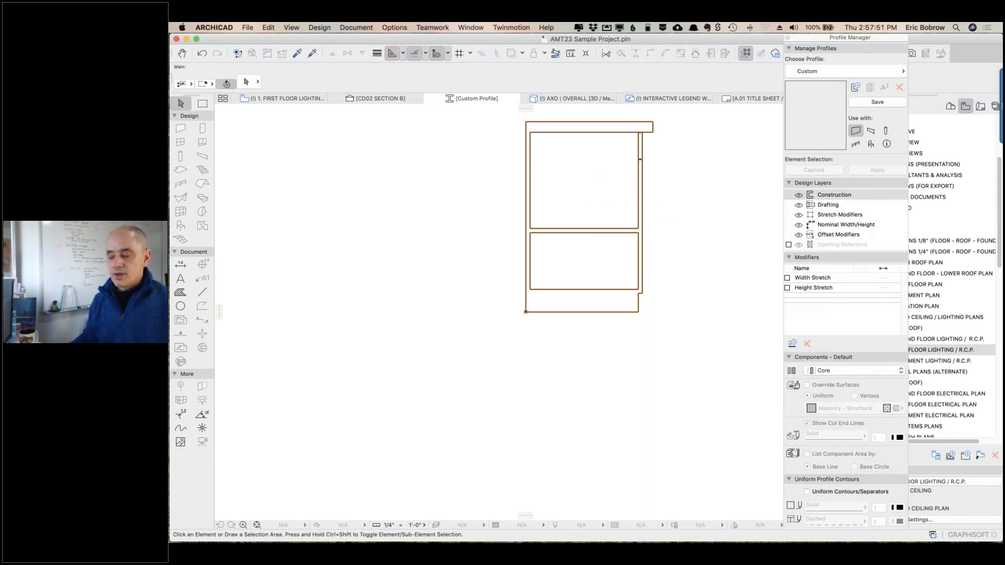
# - Check the countertop component, offset the base component's upper edge to the lower compartment's bottom edge, and clear the selection
pyautogui.click(641, 127)
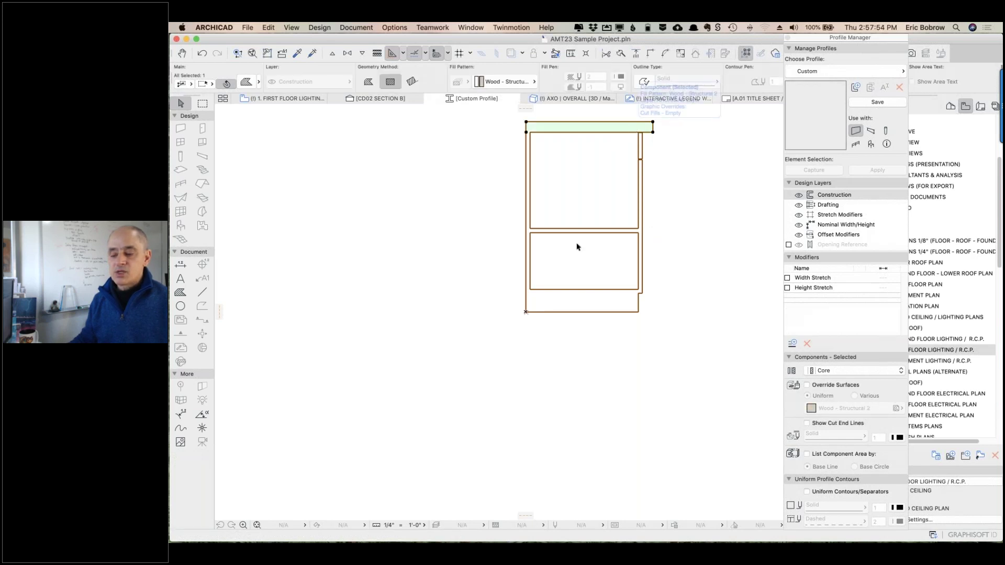
pyautogui.click(585, 306)
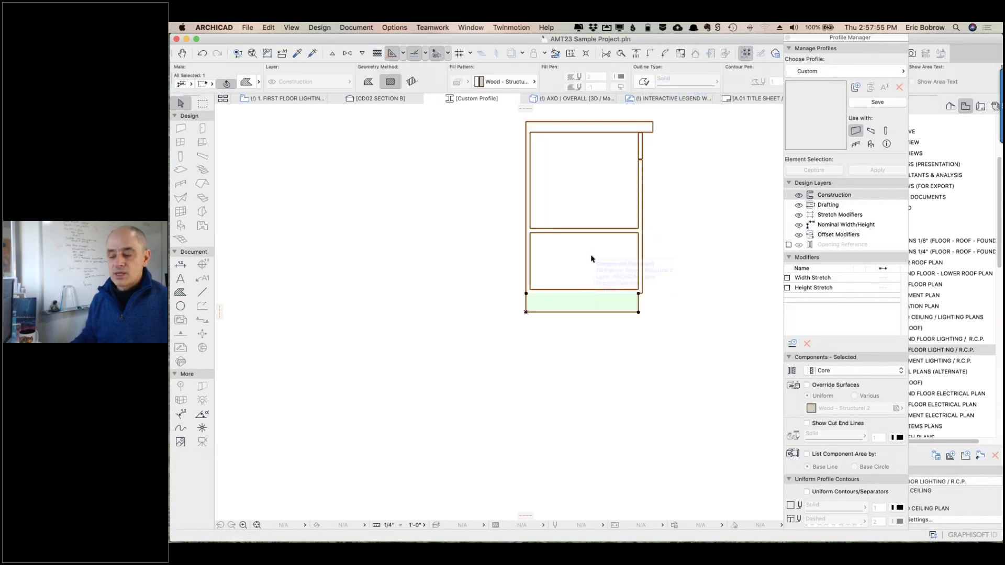
pyautogui.click(597, 295)
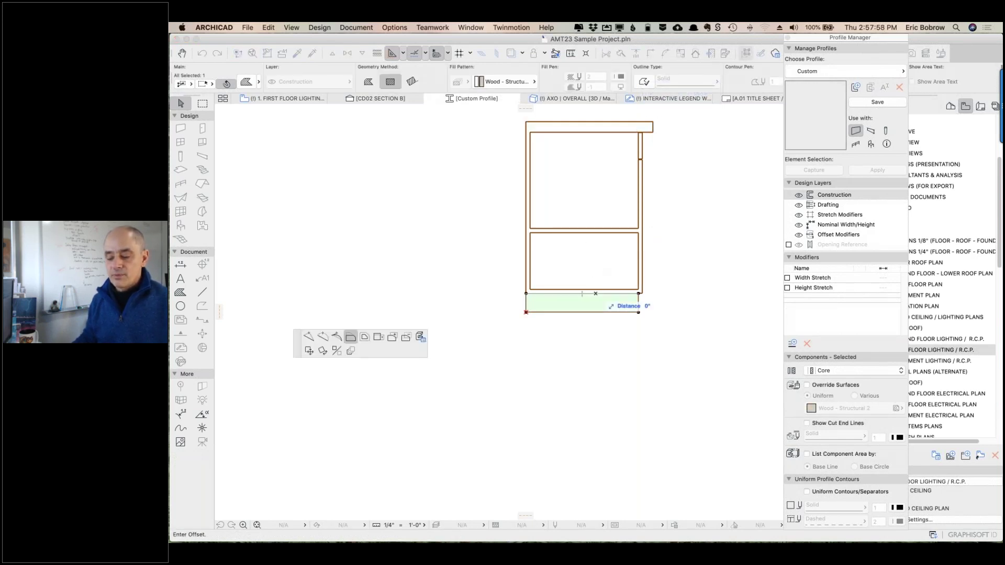
pyautogui.click(595, 289)
pyautogui.click(678, 269)
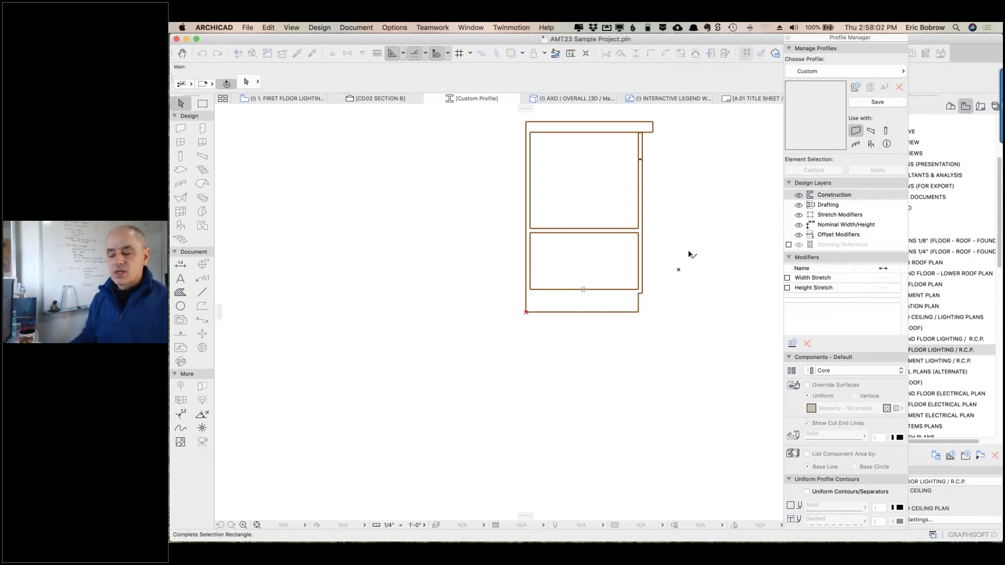
pyautogui.click(687, 246)
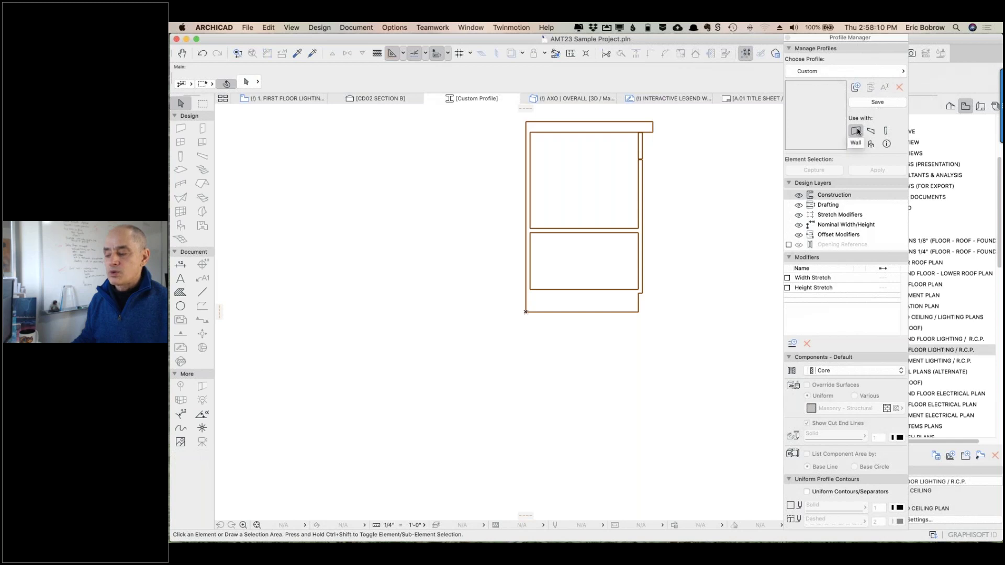
# - Save the custom profile for use with walls under the name Cabinet Profile
pyautogui.click(877, 102)
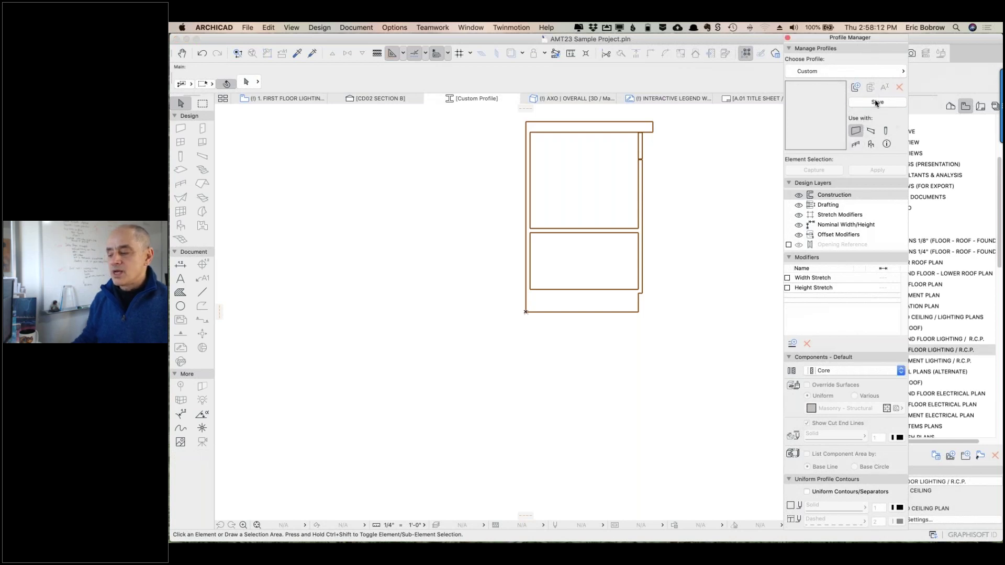
pyautogui.write('cabinet Profile')
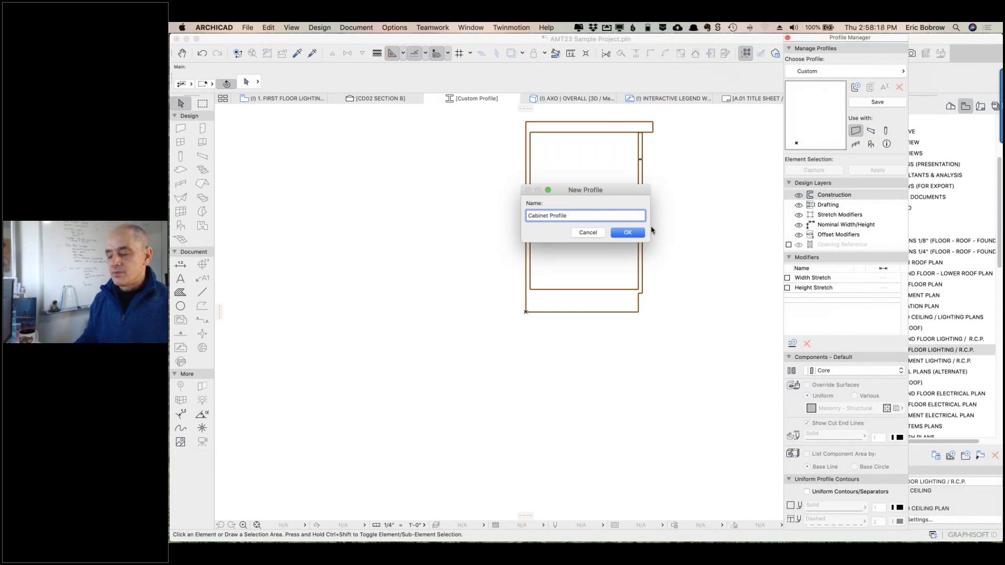
pyautogui.click(629, 234)
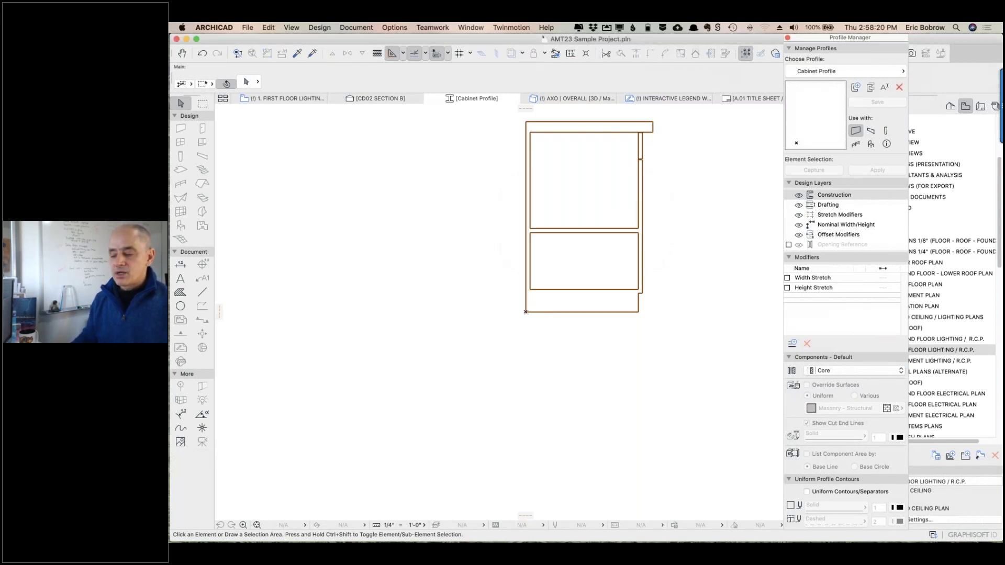
pyautogui.scroll(5, 646, 157)
pyautogui.scroll(-5, 647, 157)
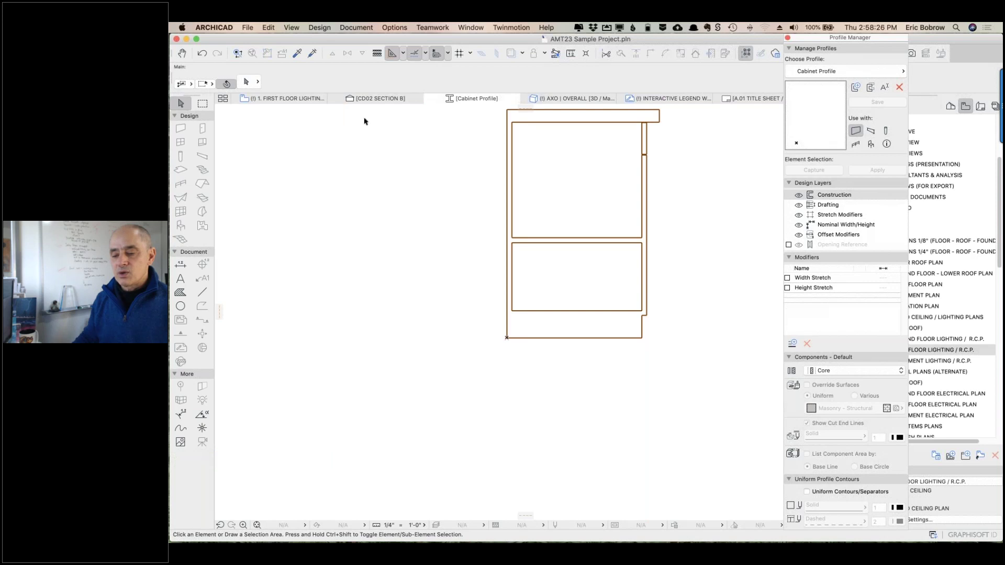
# - Return to the first floor plan and set the Wall tool's default structure to the complex profile Cabinet Profile
pyautogui.click(296, 99)
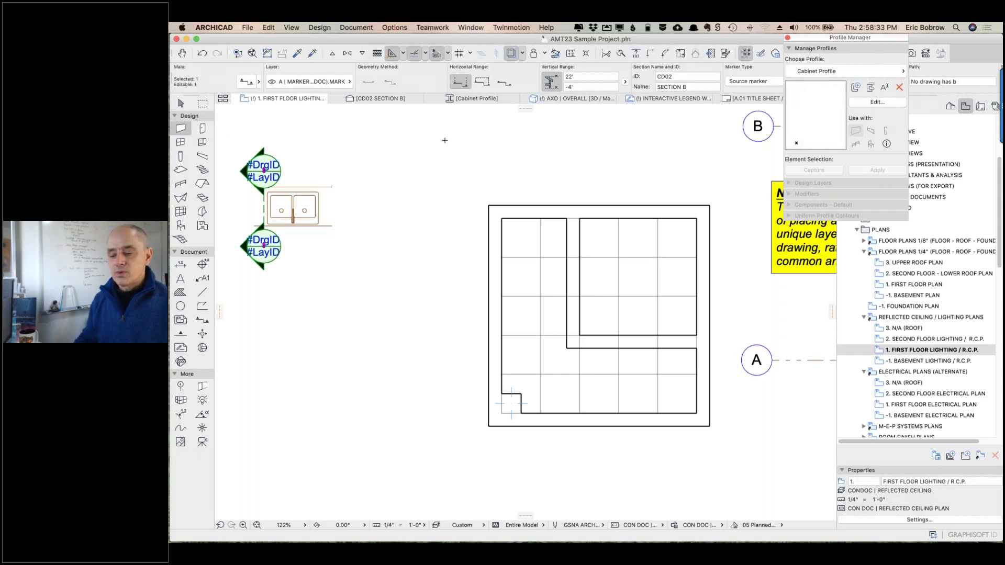
pyautogui.press('Escape')
pyautogui.click(558, 82)
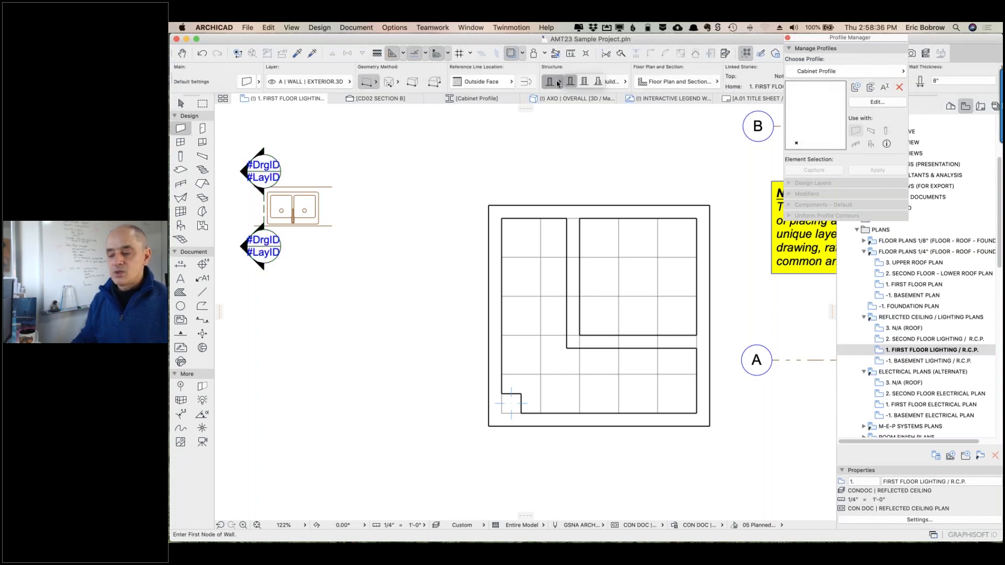
pyautogui.click(598, 82)
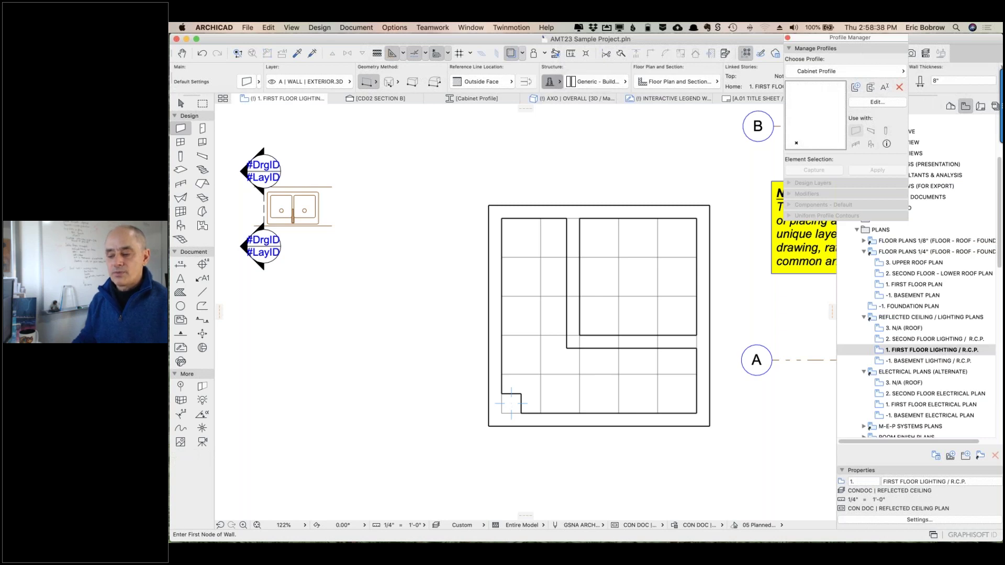
pyautogui.click(624, 85)
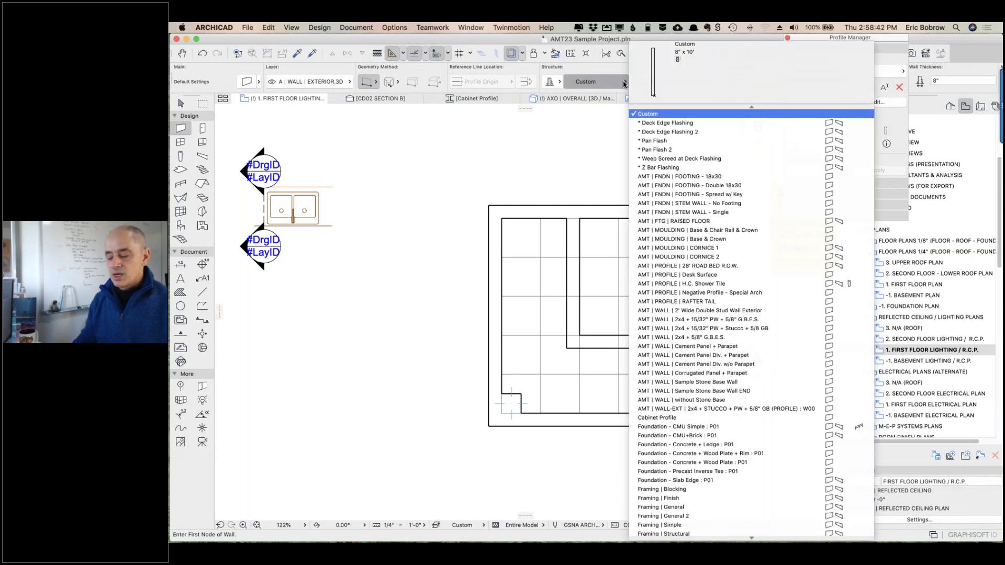
pyautogui.click(668, 419)
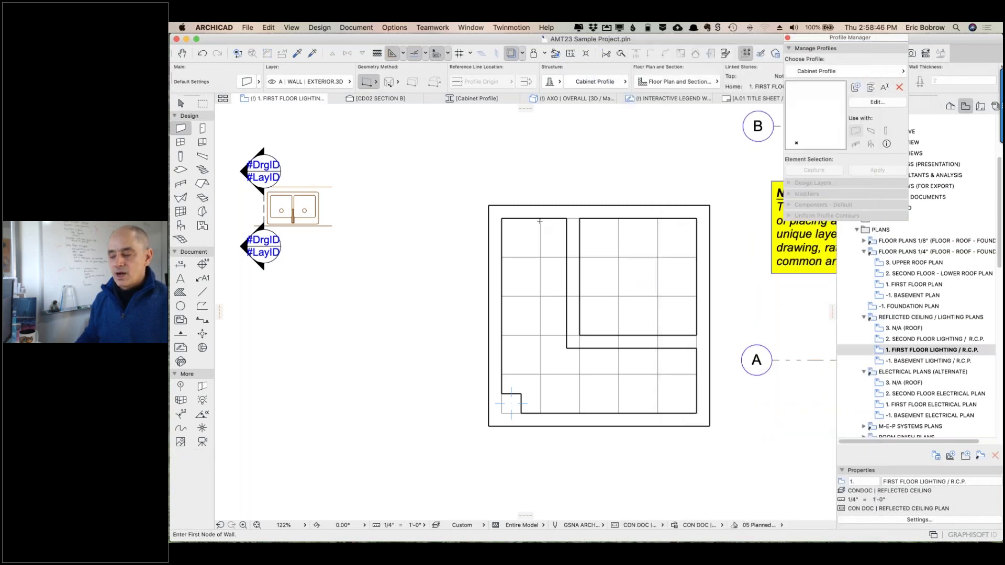
# - Draw an L-shaped cabinet above the room with two perpendicular profile walls, about 3'-9" horizontally and about 2'-3" downward
pyautogui.click(367, 144)
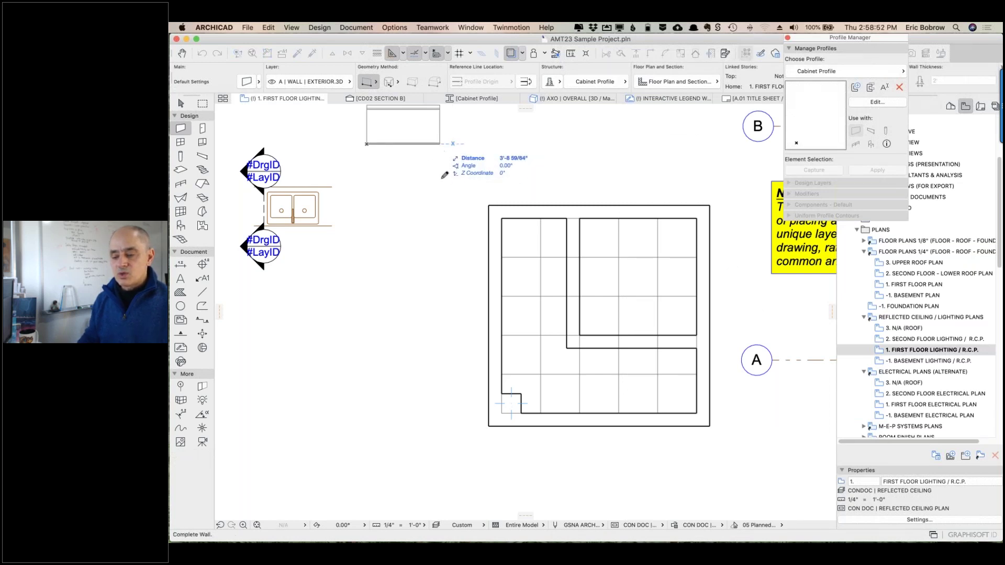
pyautogui.click(439, 144)
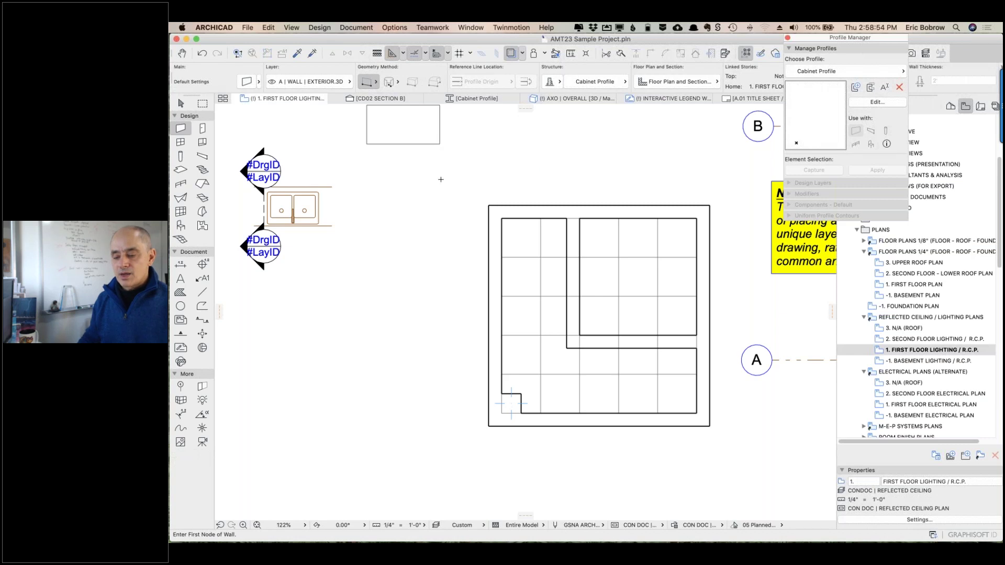
pyautogui.click(439, 144)
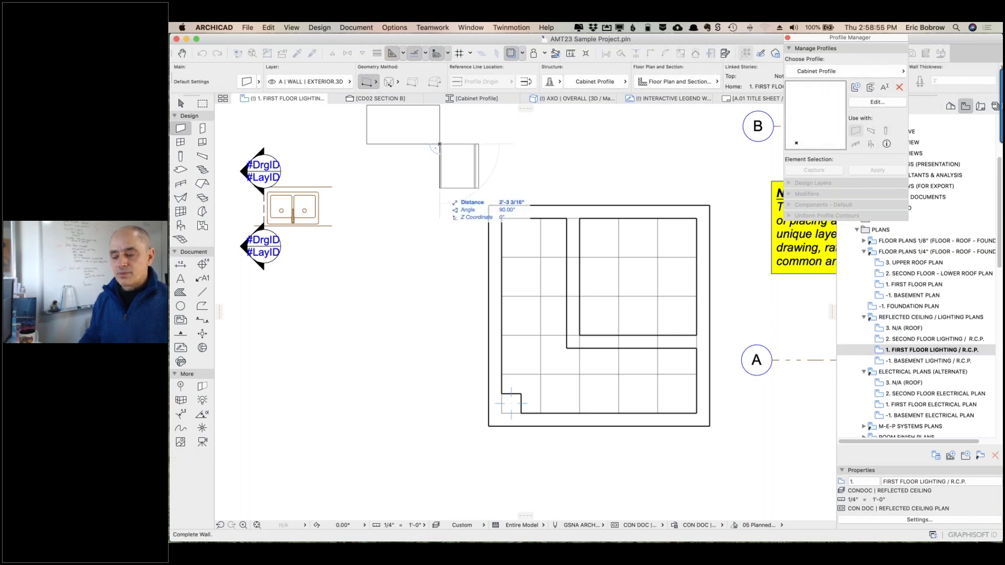
pyautogui.click(440, 188)
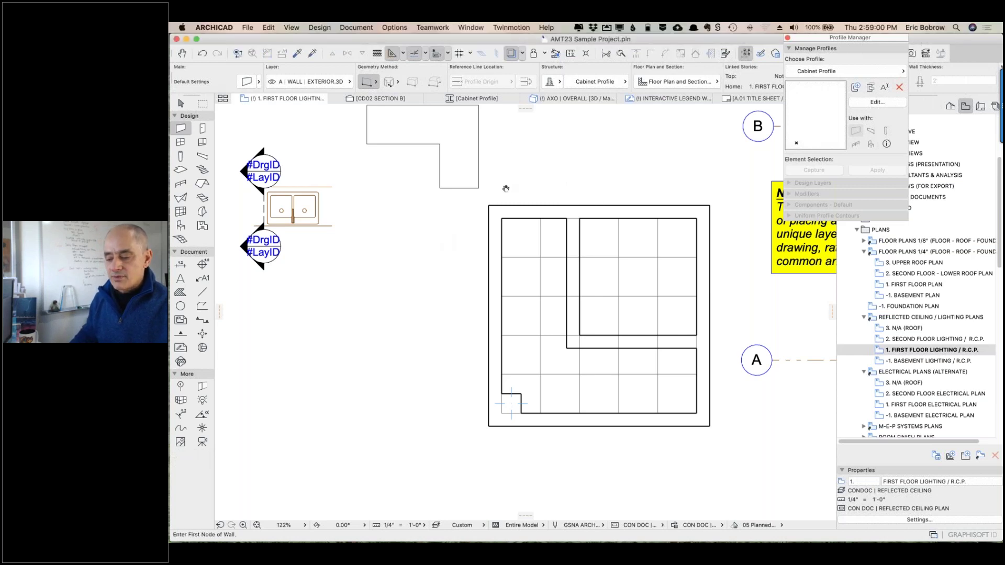
# - Enclose the L-shaped cabinet in a marquee and inspect it in 3D from several sides
pyautogui.scroll(5, 506, 188)
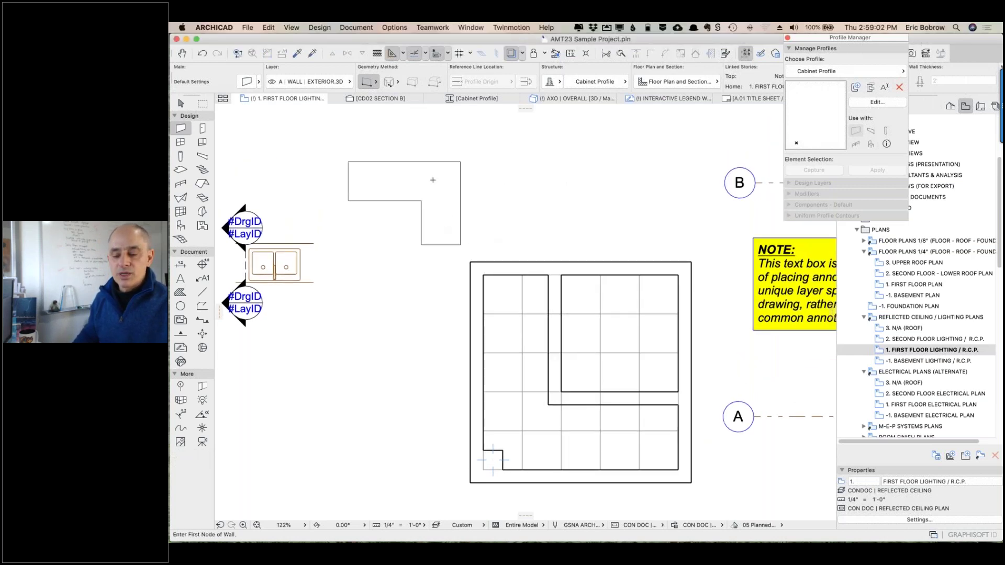
pyautogui.click(202, 104)
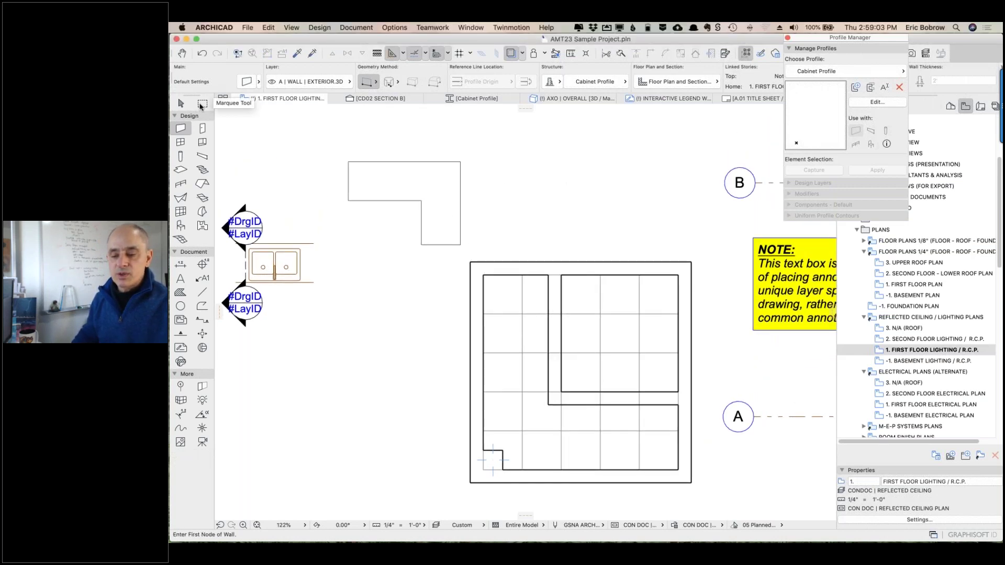
pyautogui.click(336, 147)
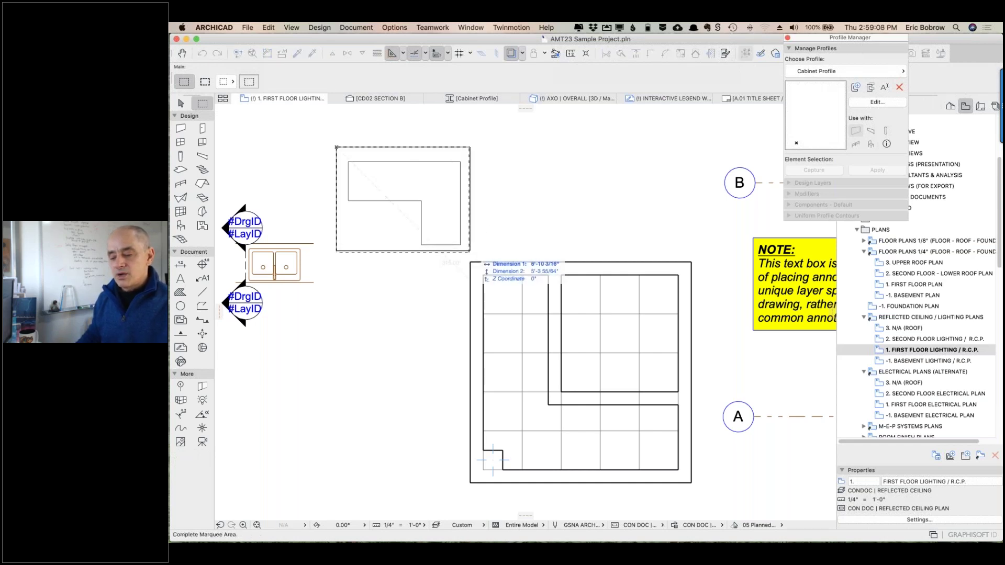
pyautogui.click(470, 250)
pyautogui.click(470, 250)
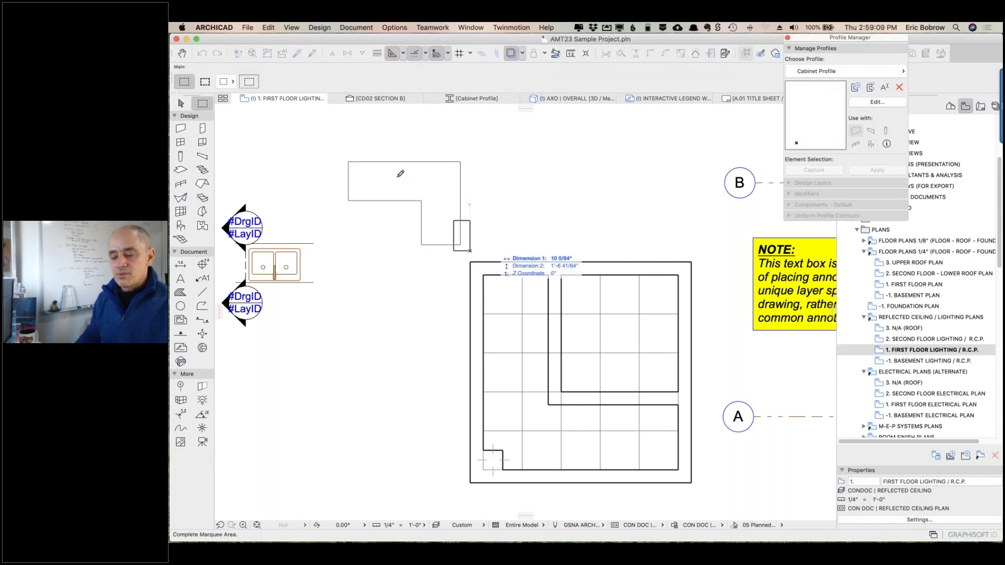
pyautogui.click(342, 152)
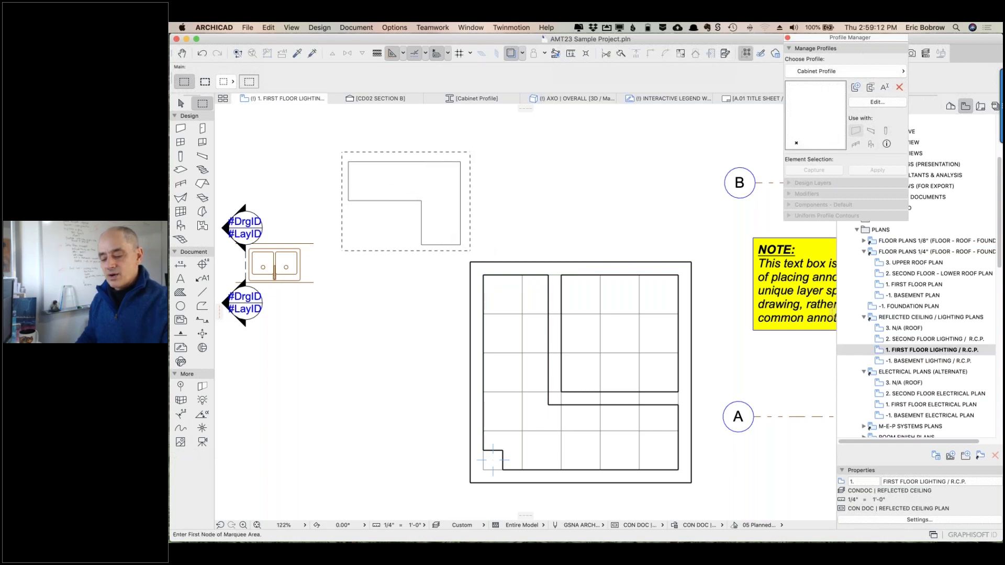
pyautogui.press('F5')
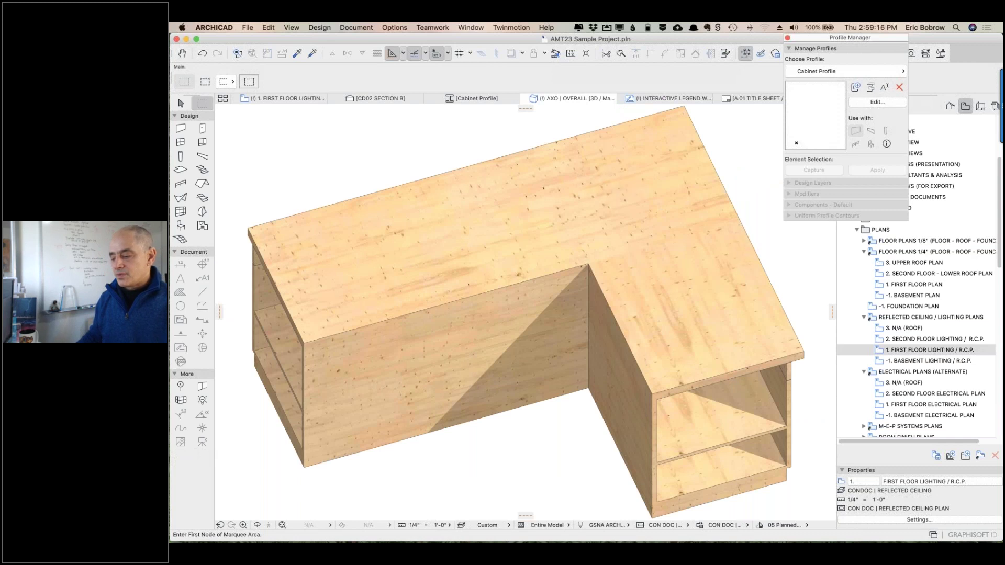
pyautogui.keyDown('shift'); pyautogui.moveTo(683, 231); pyautogui.dragTo(571, 160, button='middle'); pyautogui.keyUp('shift')
pyautogui.scroll(-3, 606, 208)
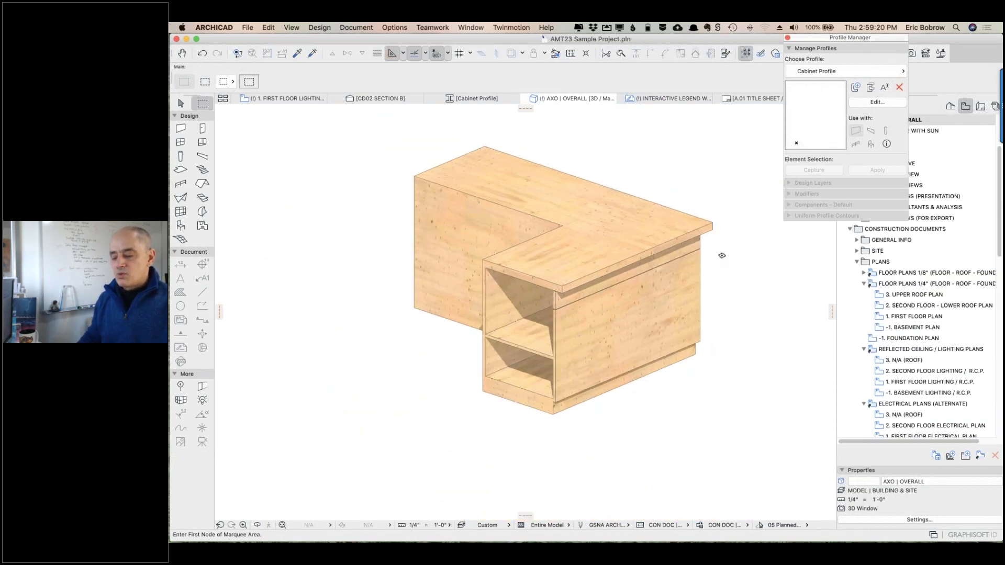
pyautogui.keyDown('shift'); pyautogui.moveTo(602, 265); pyautogui.dragTo(744, 254, button='middle'); pyautogui.keyUp('shift')
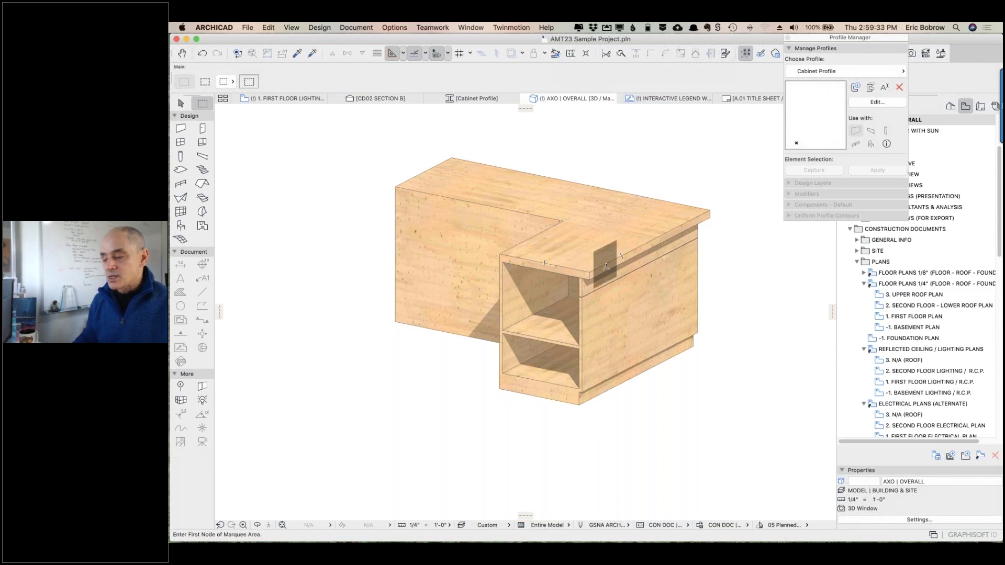
# - Reopen Cabinet Profile for editing, turn on solid outlines for all its fills, and save the profile
pyautogui.click(869, 104)
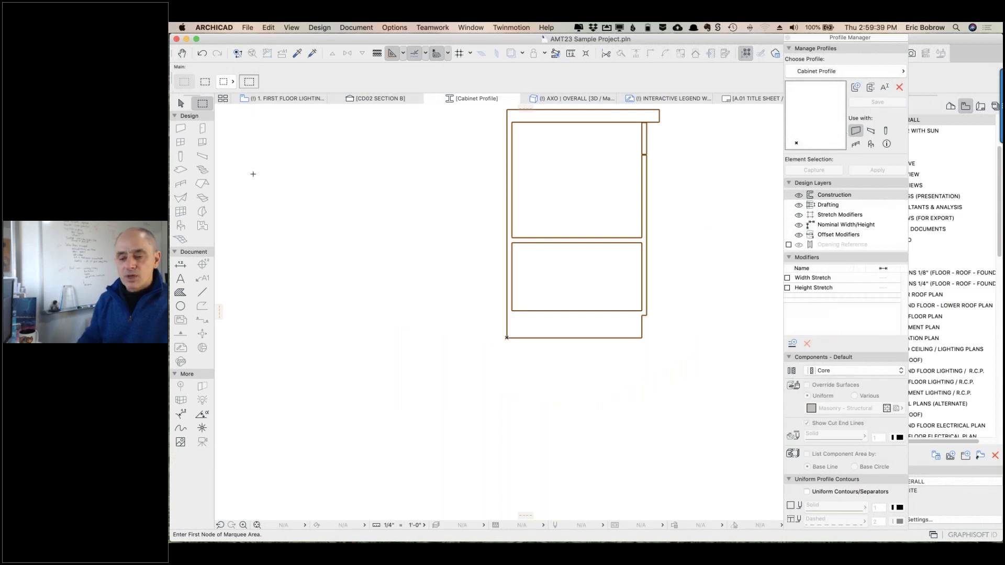
pyautogui.click(181, 103)
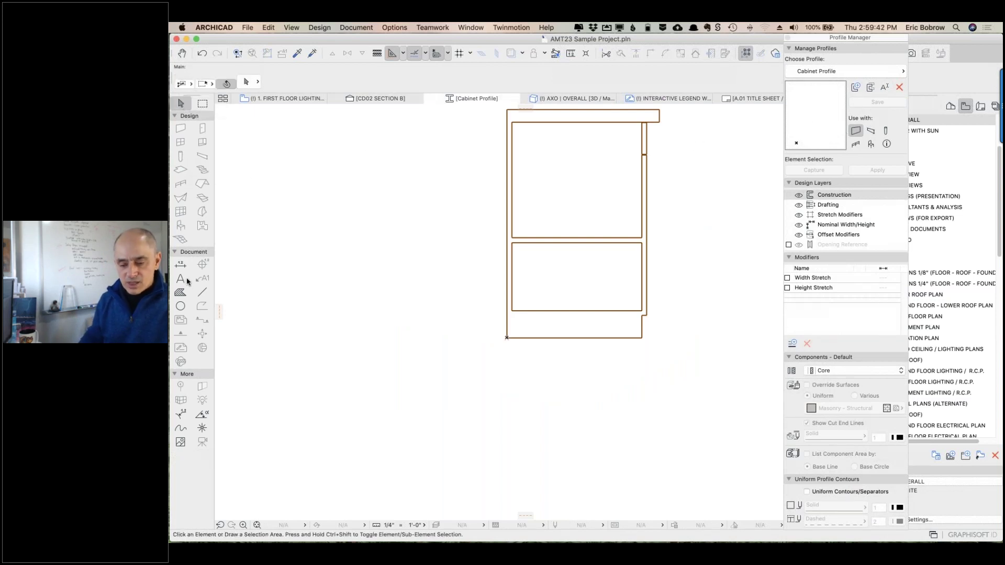
pyautogui.click(179, 292)
pyautogui.press('super+a')
pyautogui.click(644, 82)
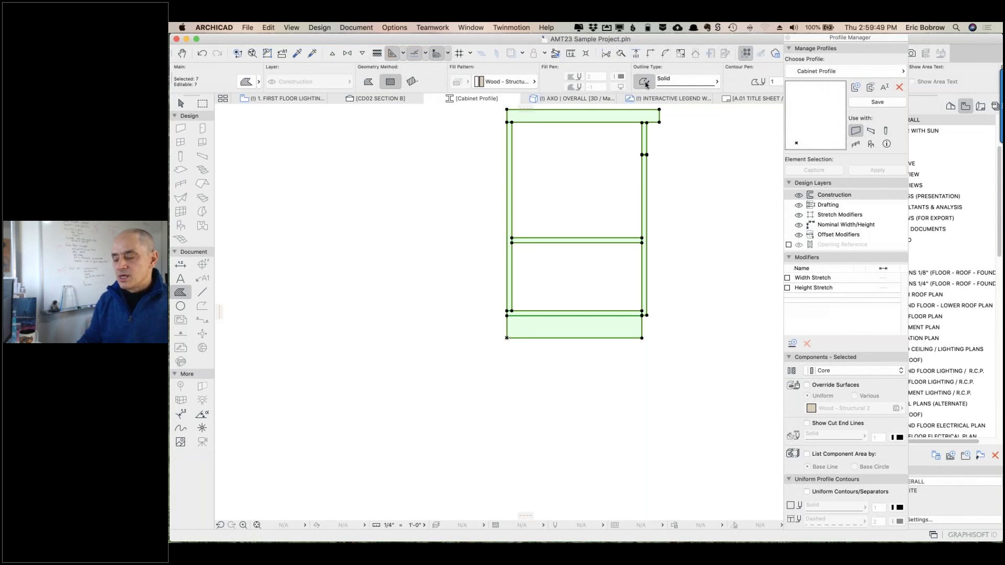
pyautogui.click(877, 103)
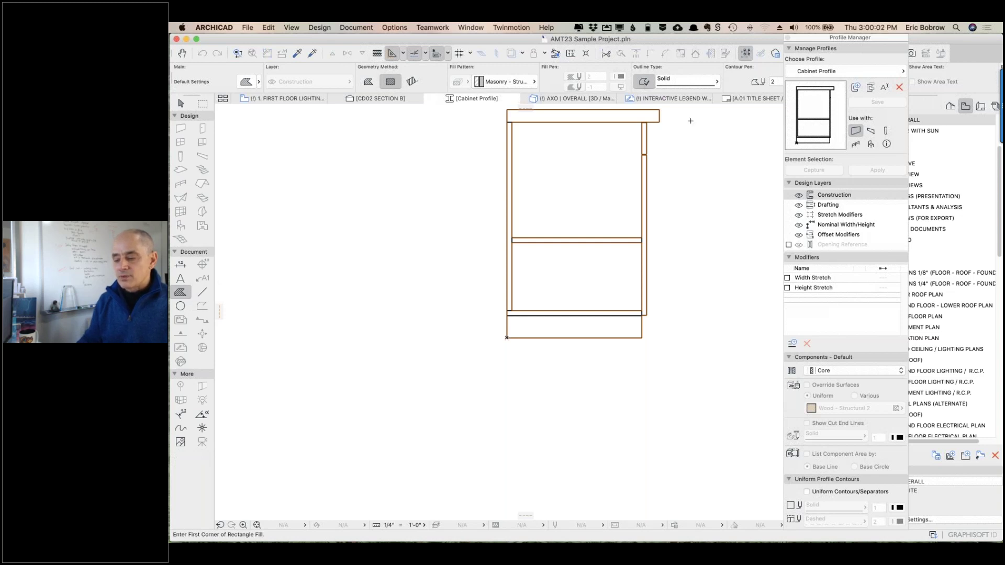
# - Set the countertop component's material to Stone - Finish - Marble, store the profile change, and check the cabinet in 3D
pyautogui.click(648, 118)
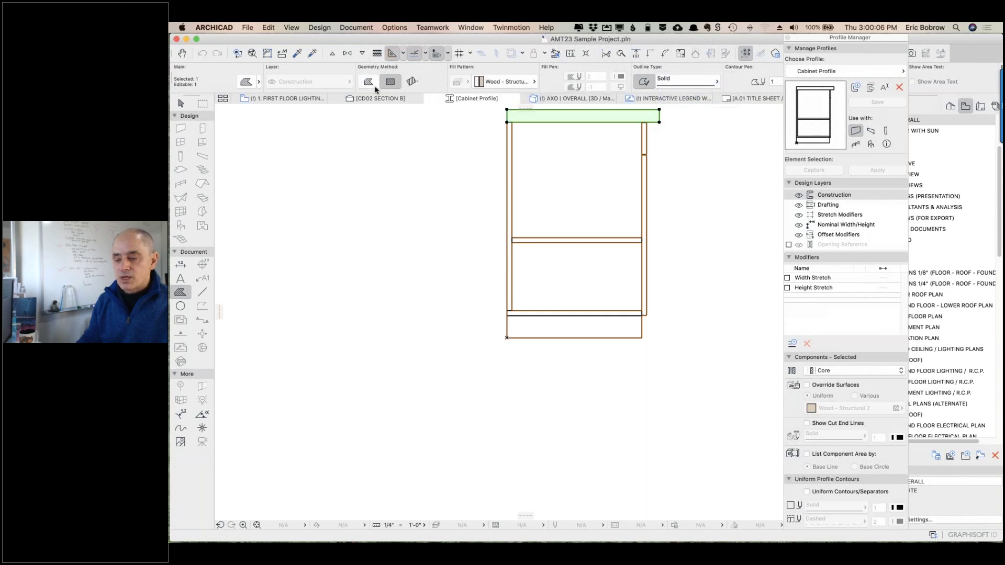
pyautogui.click(530, 84)
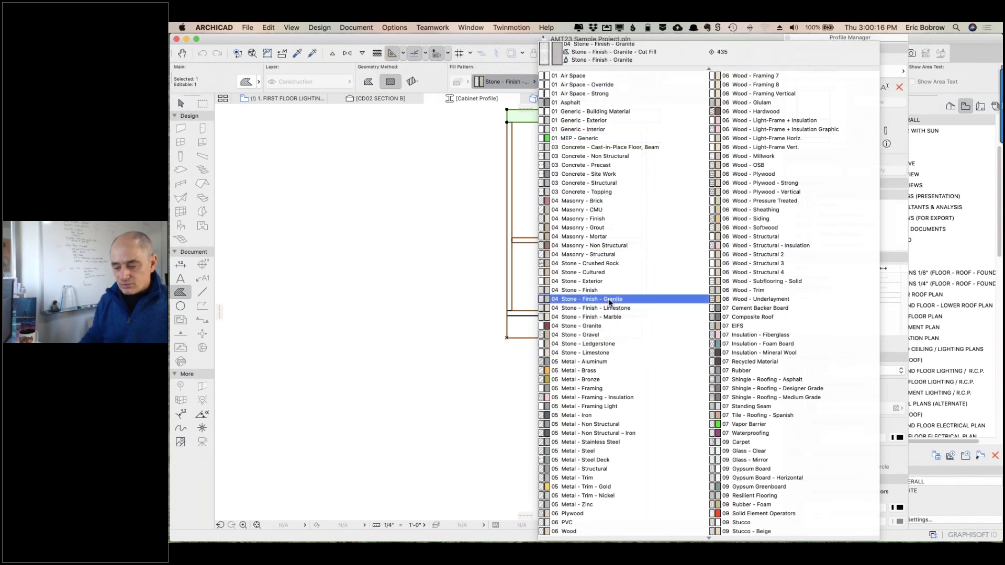
pyautogui.click(605, 318)
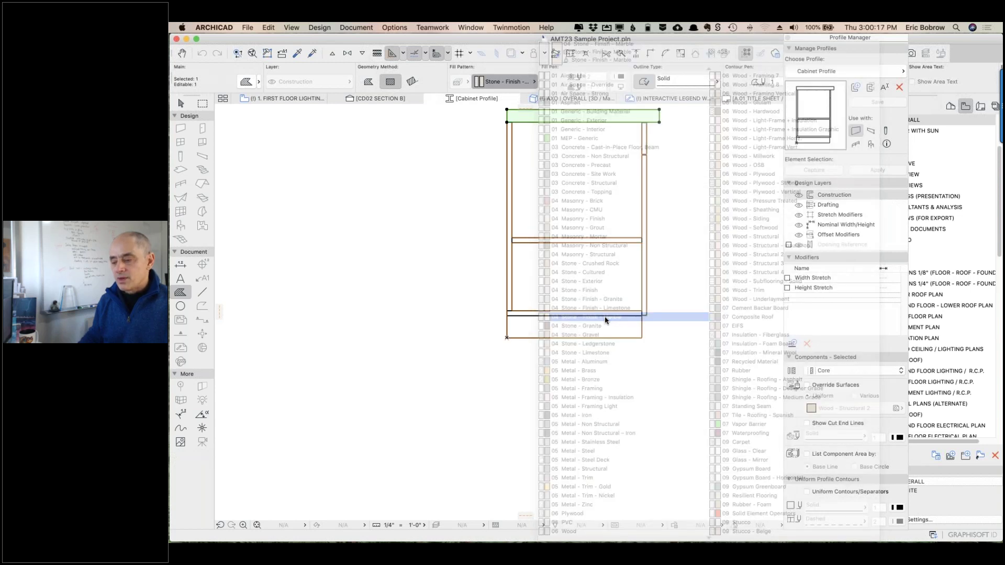
pyautogui.click(887, 101)
pyautogui.click(744, 137)
pyautogui.press('Escape')
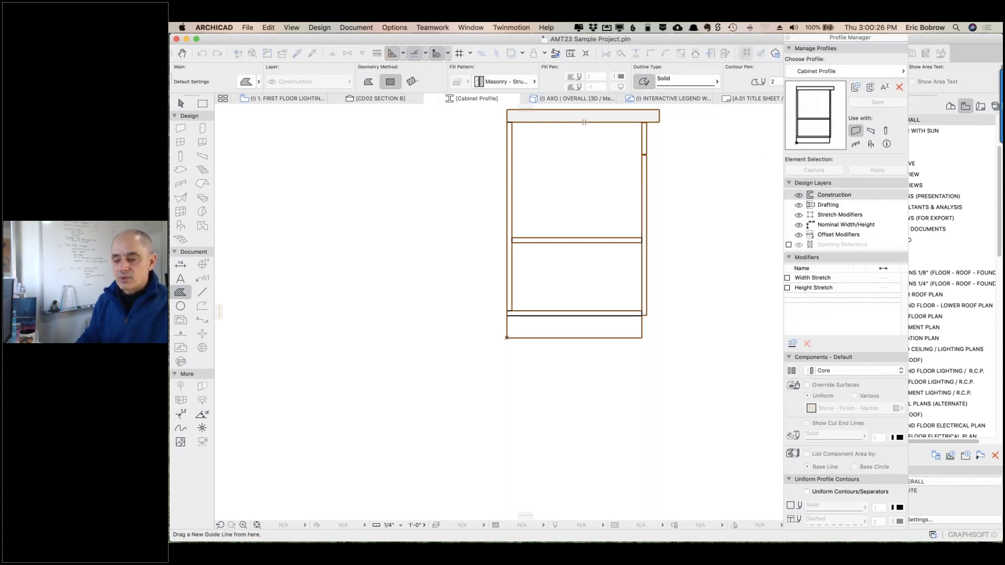
pyautogui.click(549, 99)
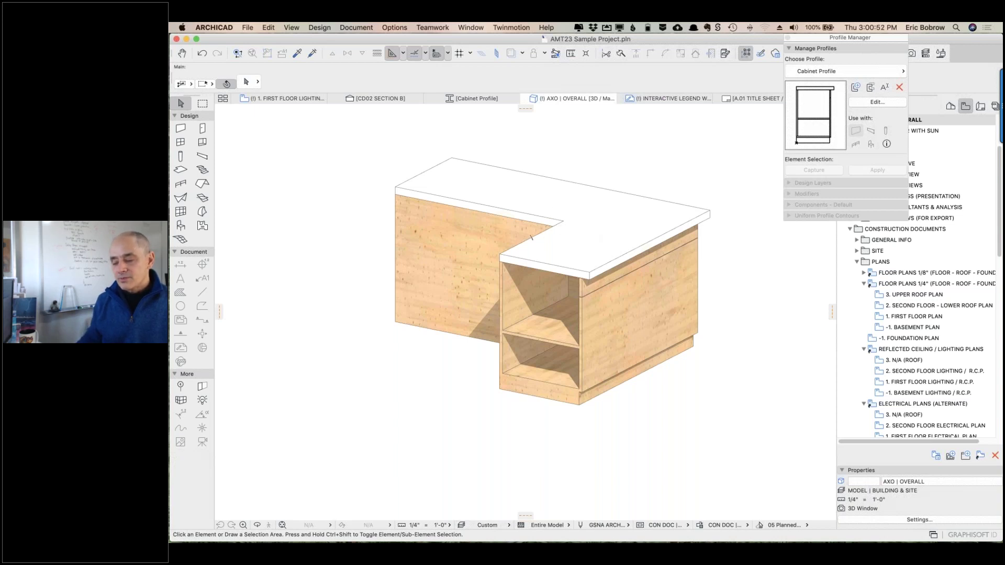
pyautogui.keyDown('shift'); pyautogui.moveTo(676, 325); pyautogui.dragTo(391, 321, button='middle'); pyautogui.keyUp('shift')
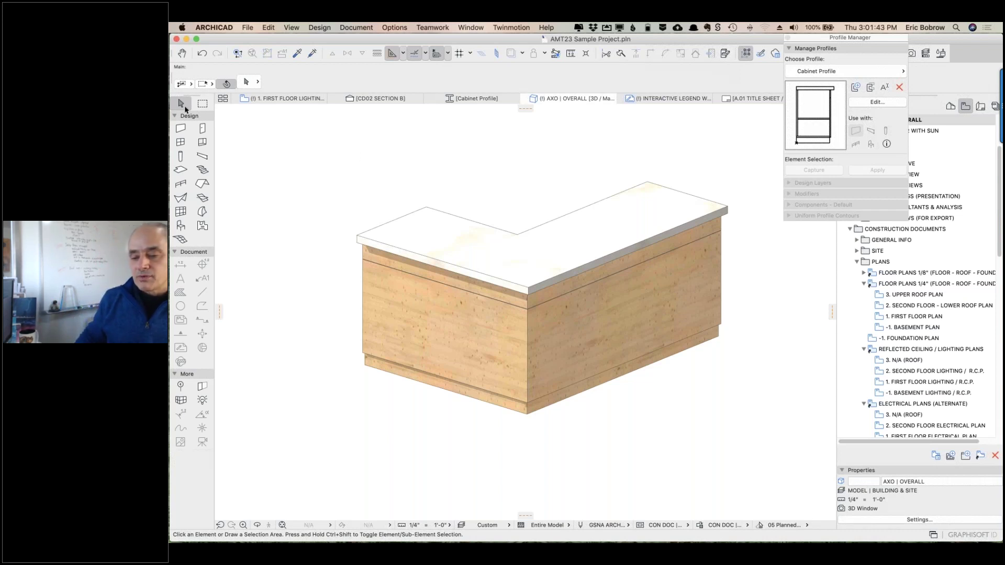
# - Clear the floor plan's marquee and draw a horizontal wall about 6 1/2 feet long using the existing interior wall's settings
pyautogui.click(181, 128)
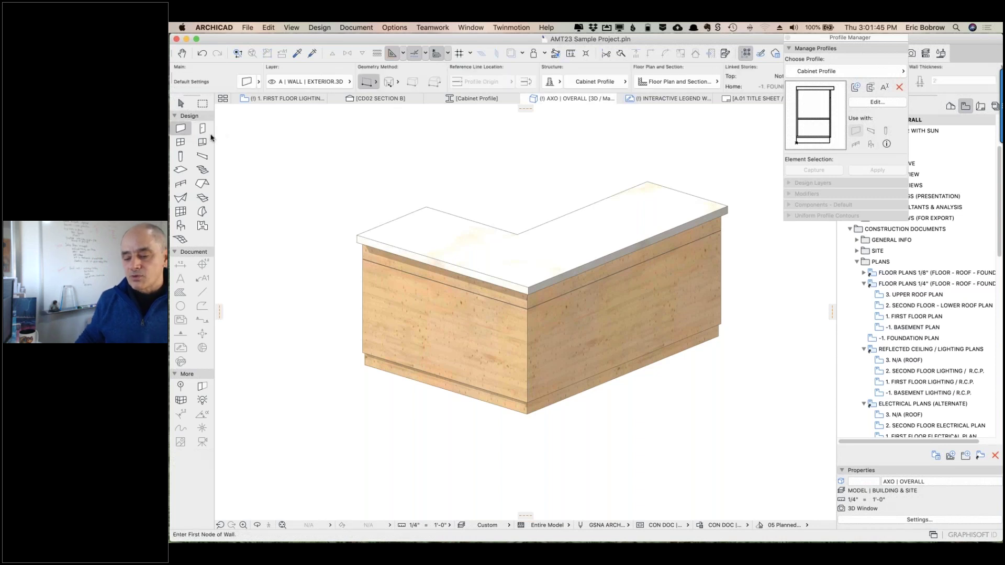
pyautogui.click(304, 99)
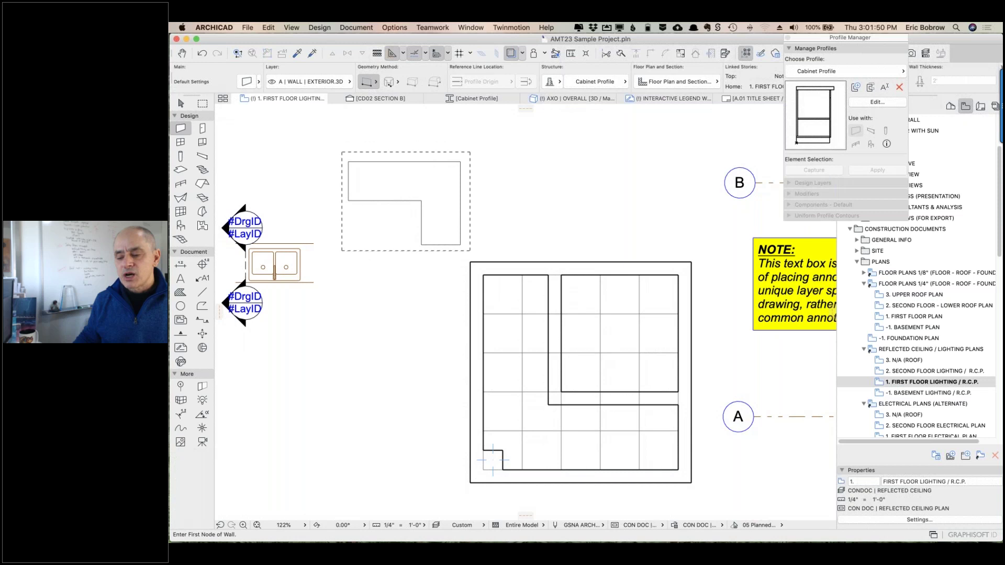
pyautogui.press('Escape')
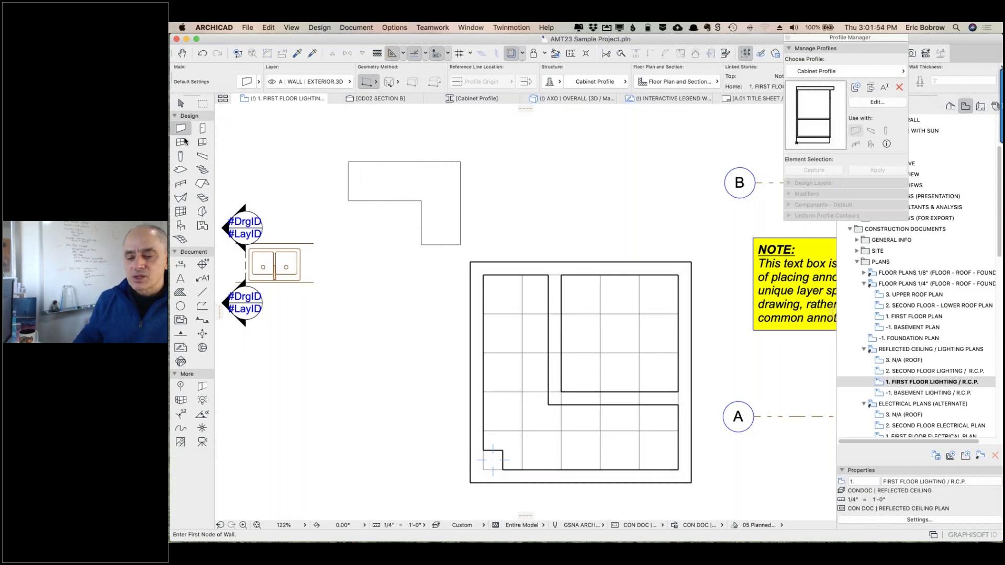
pyautogui.click(519, 175)
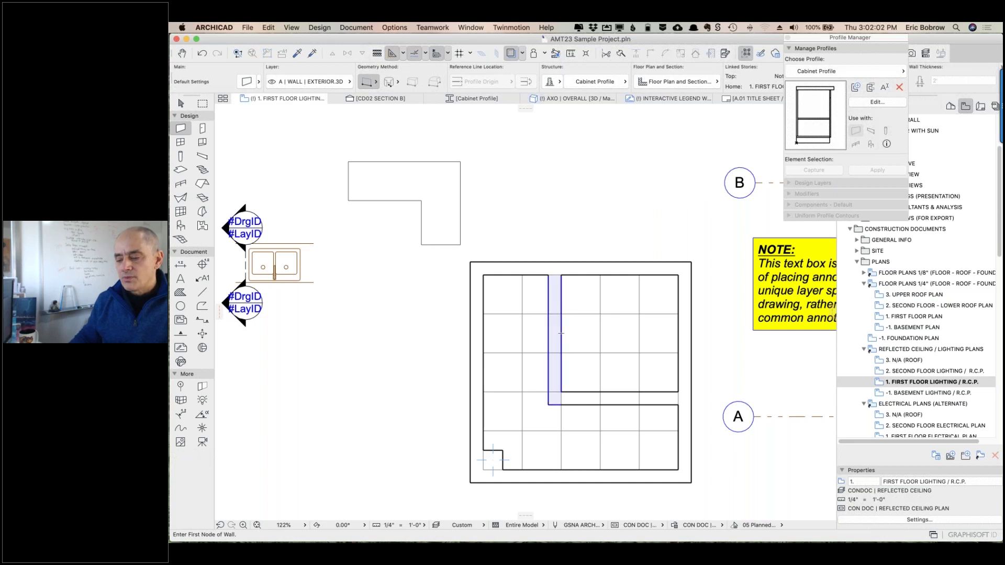
pyautogui.keyDown('alt'); pyautogui.click(558, 296); pyautogui.keyUp('alt')
pyautogui.click(491, 155)
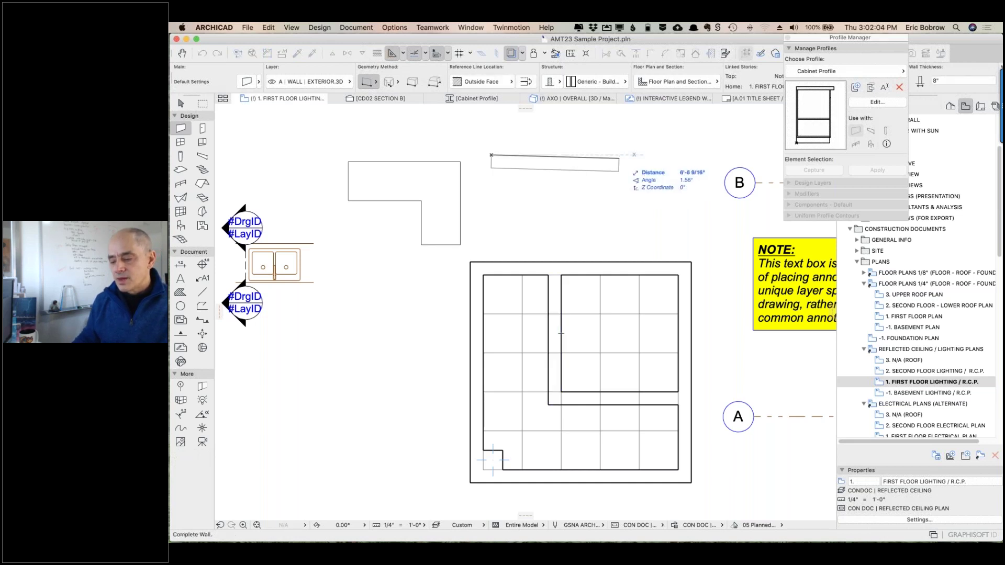
pyautogui.click(623, 155)
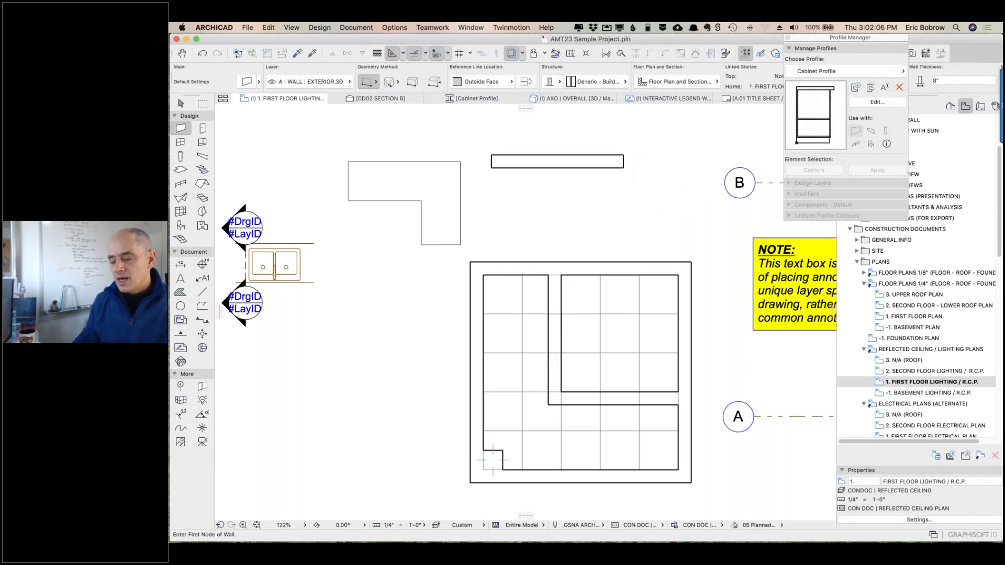
# - Show only the new horizontal wall in 3D and place a 3' by 6'-8" D1 23 door at its base
pyautogui.keyDown('shift'); pyautogui.click(623, 156); pyautogui.keyUp('shift')
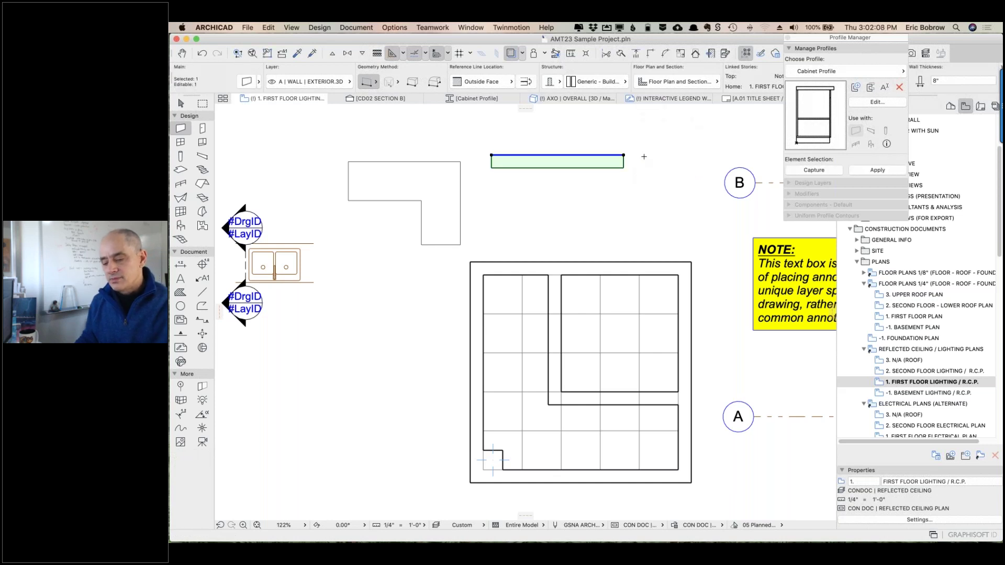
pyautogui.press('F5')
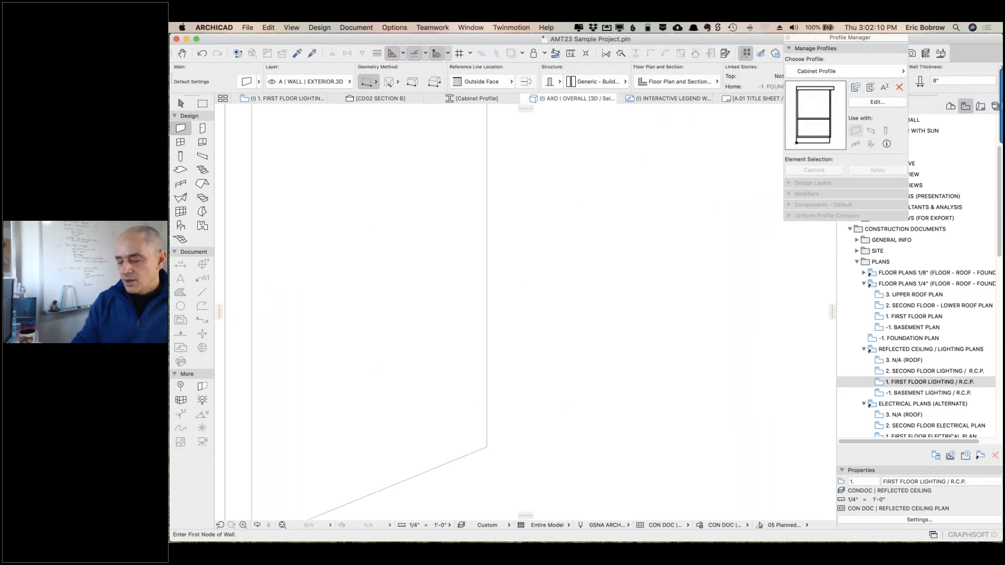
pyautogui.keyDown('shift'); pyautogui.moveTo(498, 275); pyautogui.dragTo(636, 266, button='middle'); pyautogui.keyUp('shift')
pyautogui.click(203, 131)
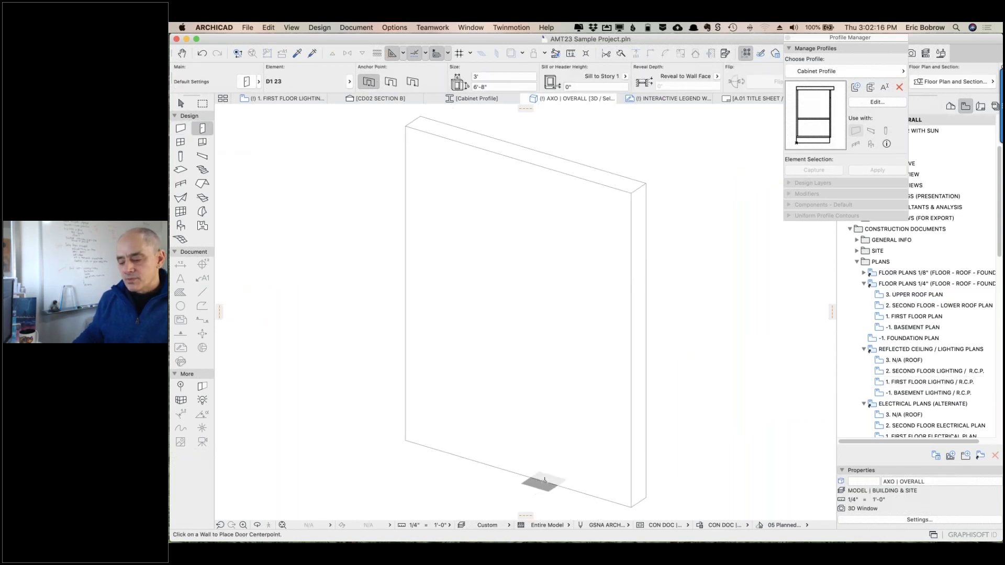
pyautogui.click(510, 478)
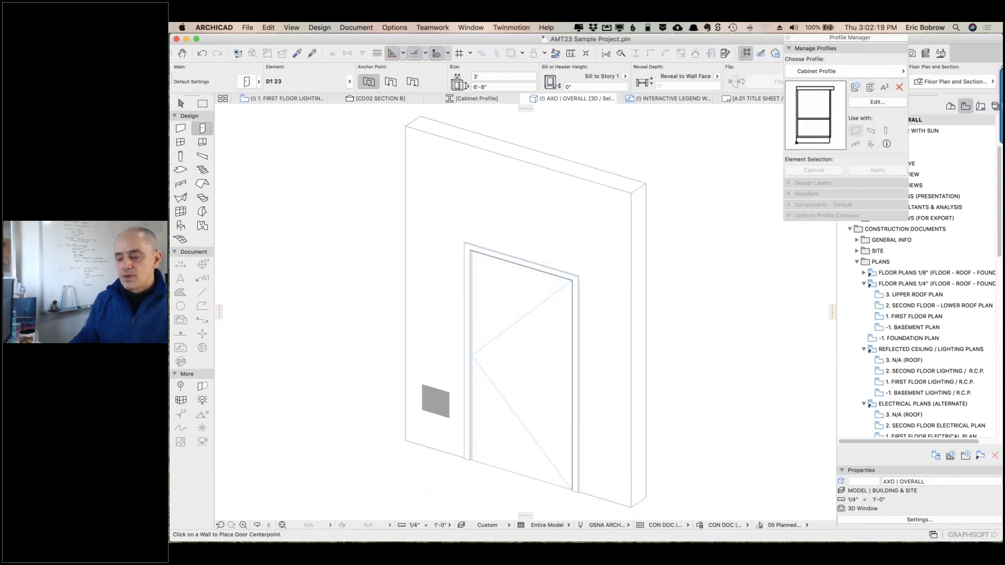
# - Try to copy the wall 10' straight up onto the second floor
pyautogui.click(613, 254)
pyautogui.keyDown('shift'); pyautogui.click(619, 253); pyautogui.keyUp('shift')
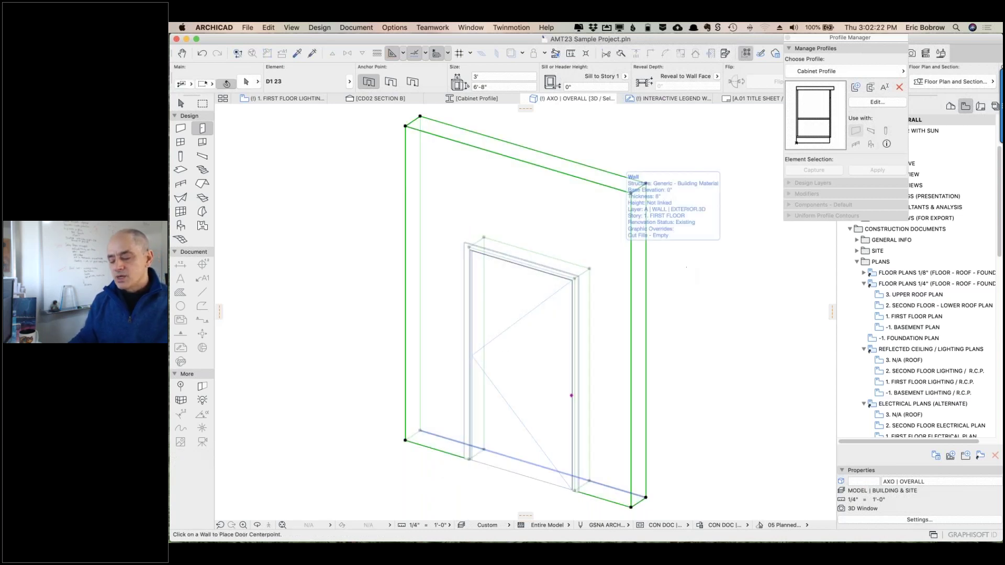
pyautogui.scroll(-4, 690, 269)
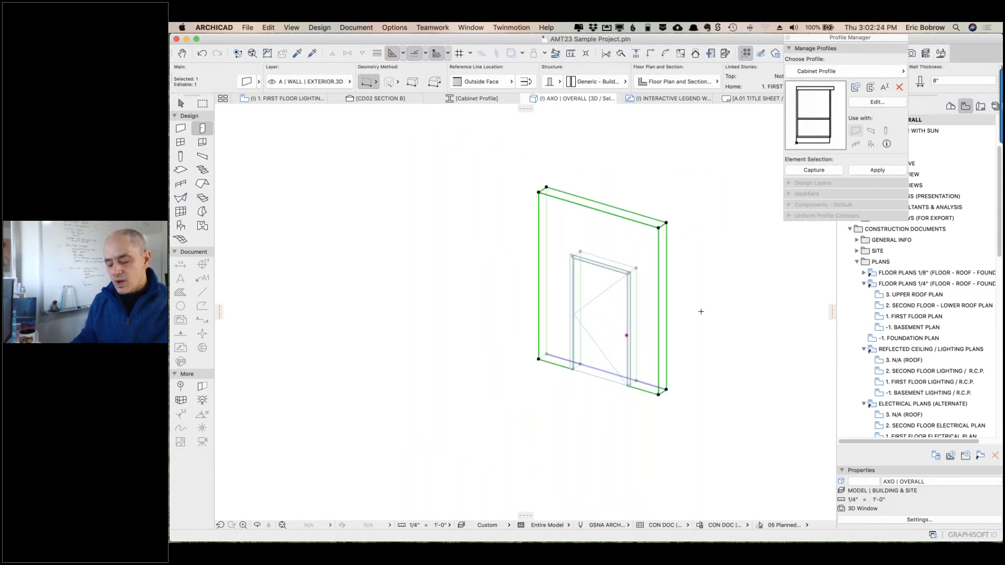
pyautogui.press('super+alt+d')
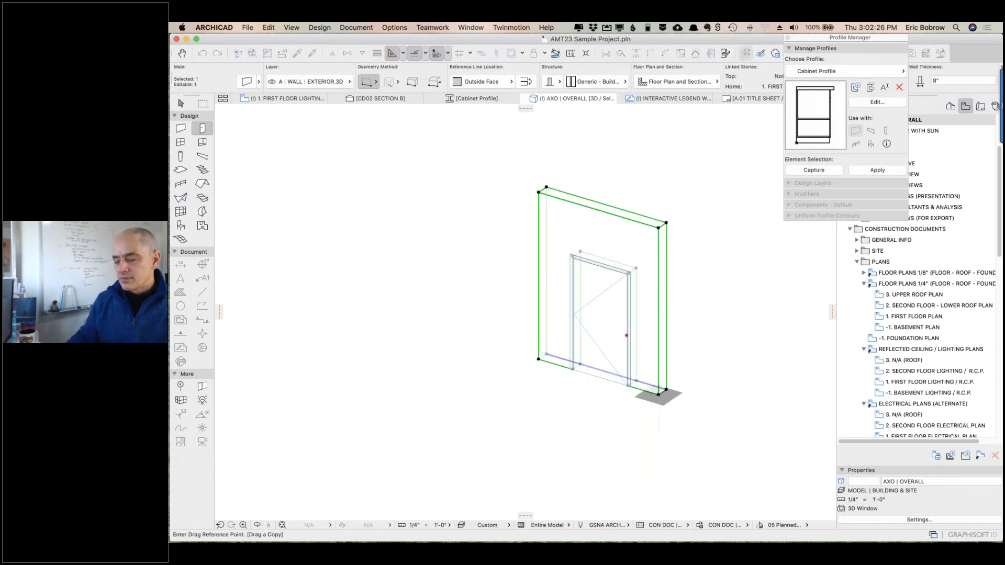
pyautogui.click(659, 393)
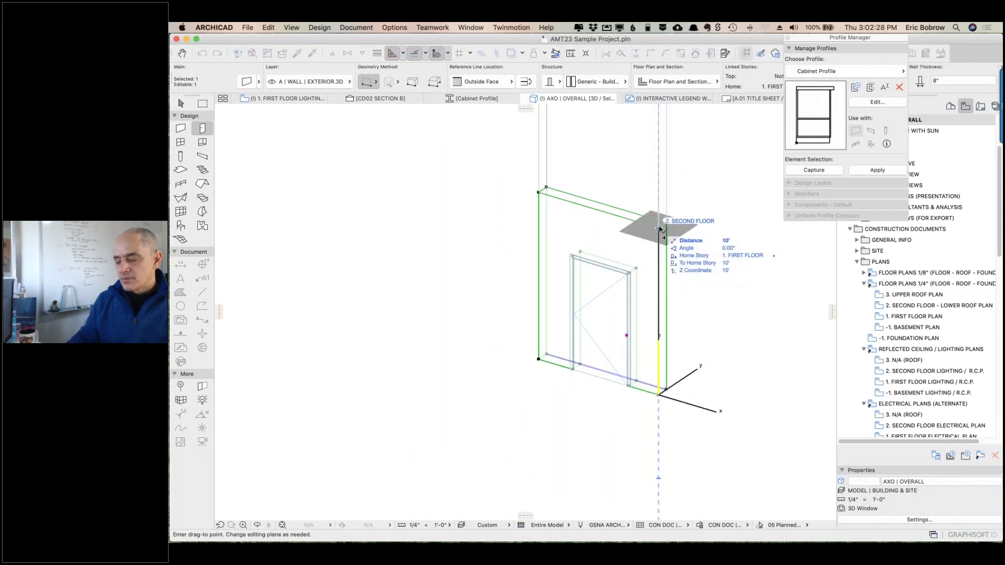
pyautogui.click(659, 228)
pyautogui.moveTo(682, 325); pyautogui.dragTo(626, 451, button='middle')
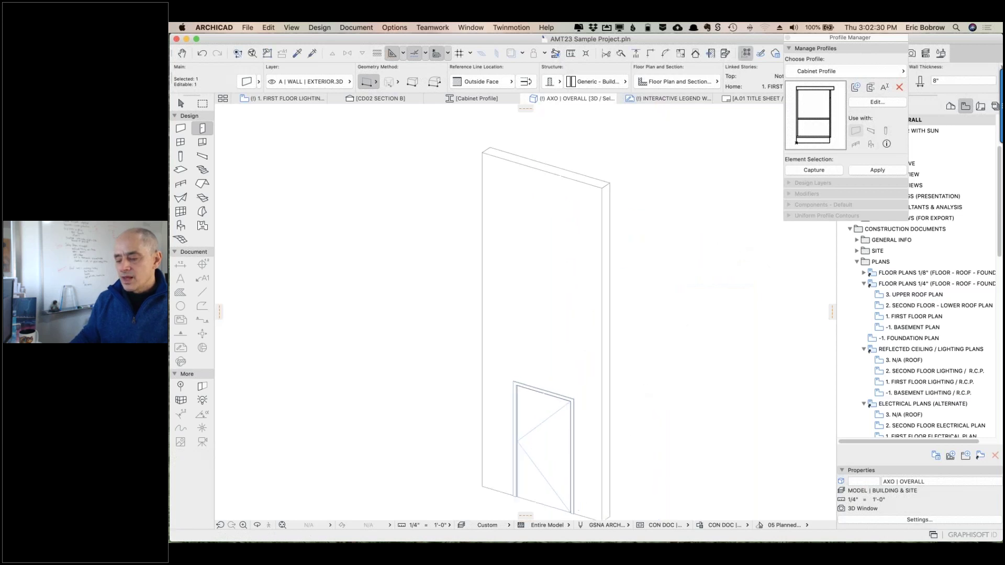
pyautogui.scroll(-3, 646, 387)
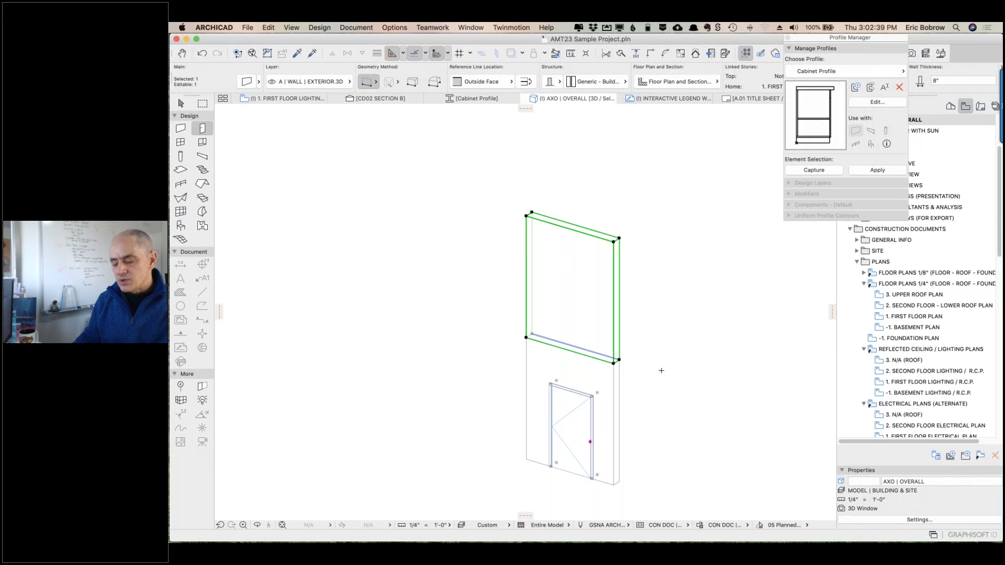
pyautogui.press('super+z')
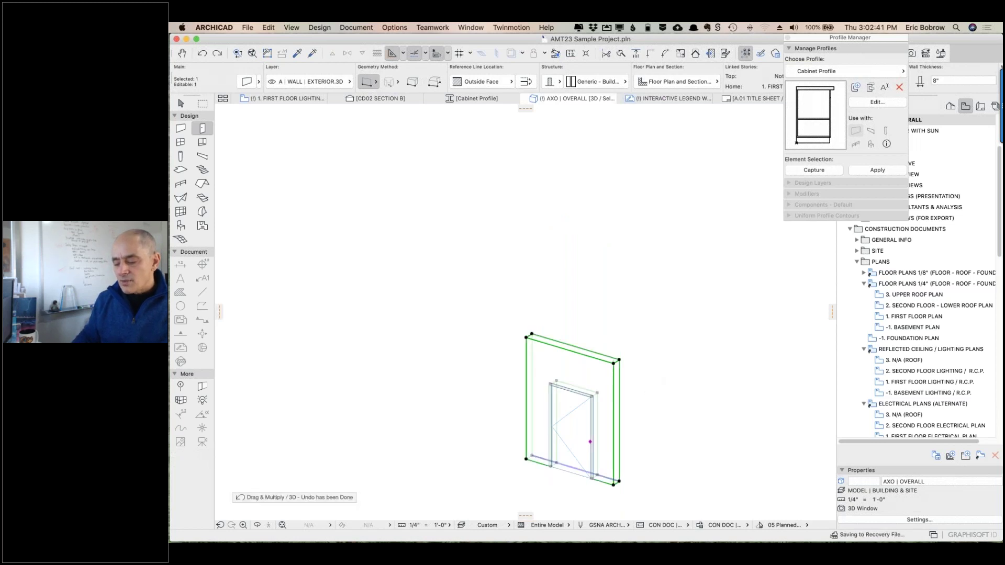
# - Change the door's sill height reference to Sill to Wall base
pyautogui.press('Escape')
pyautogui.keyDown('shift'); pyautogui.click(592, 396); pyautogui.keyUp('shift')
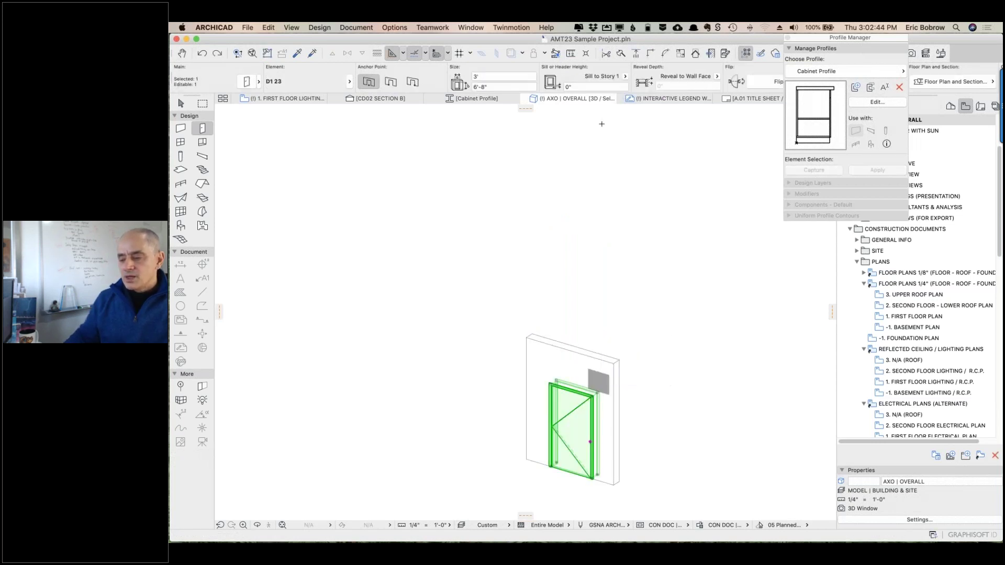
pyautogui.click(624, 78)
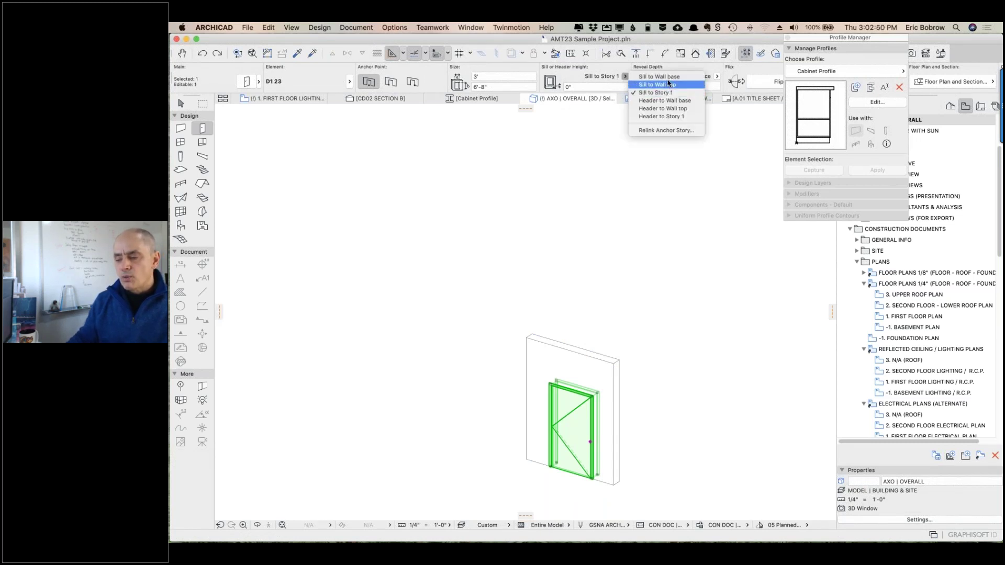
pyautogui.click(660, 77)
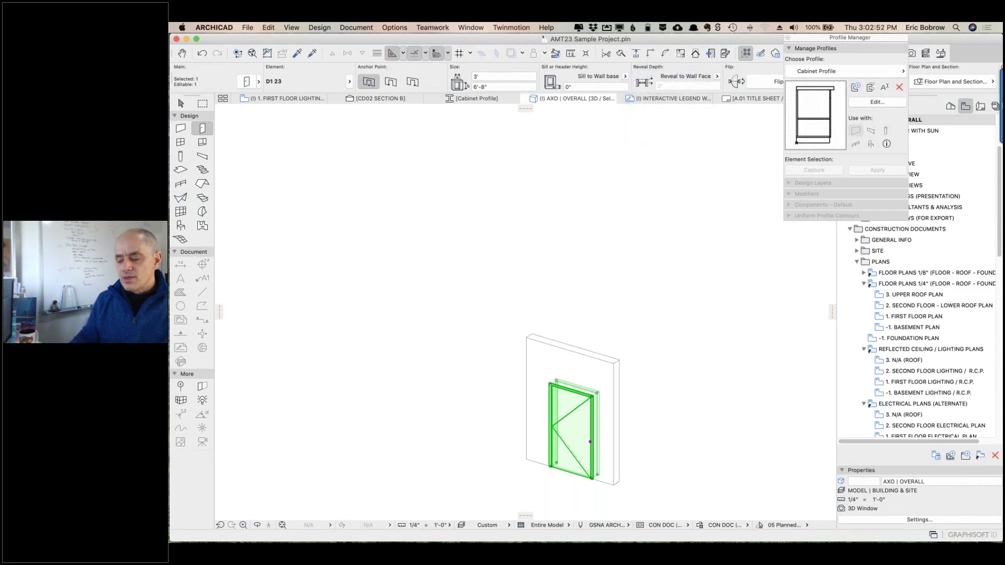
pyautogui.press('Escape')
# - Copy the wall together with its door 10' straight up onto the second floor
pyautogui.keyDown('shift'); pyautogui.click(619, 361); pyautogui.keyUp('shift')
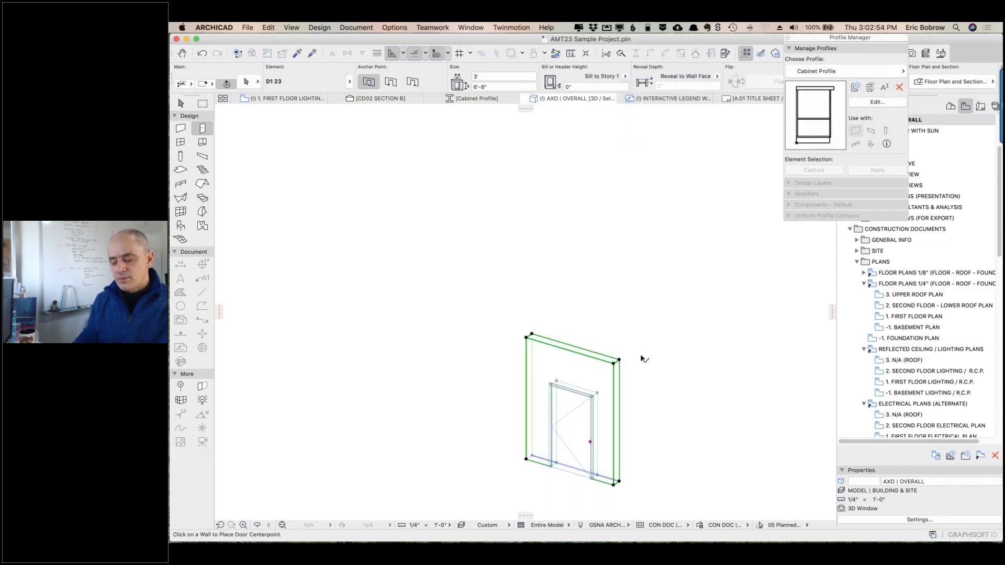
pyautogui.press('super+d')
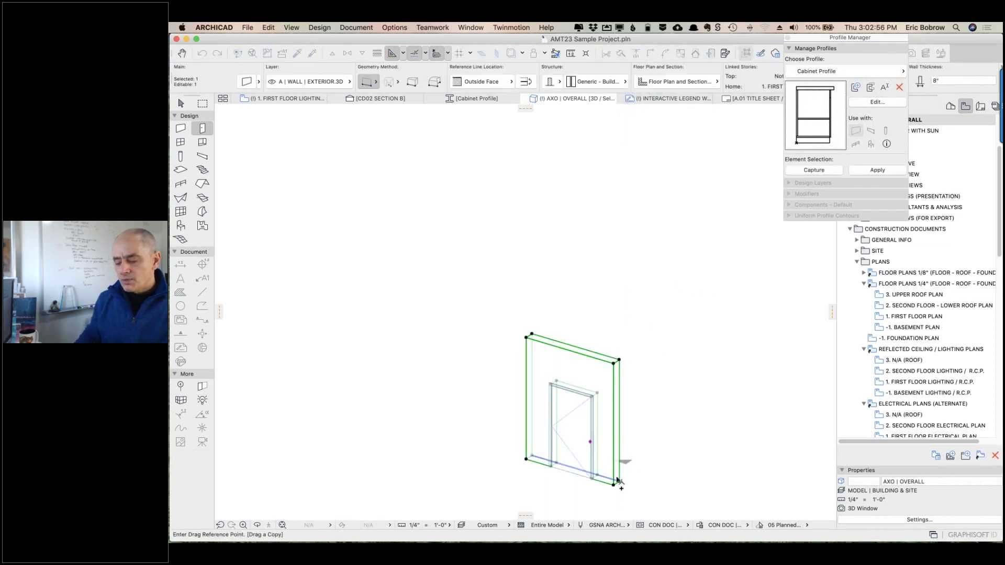
pyautogui.click(613, 484)
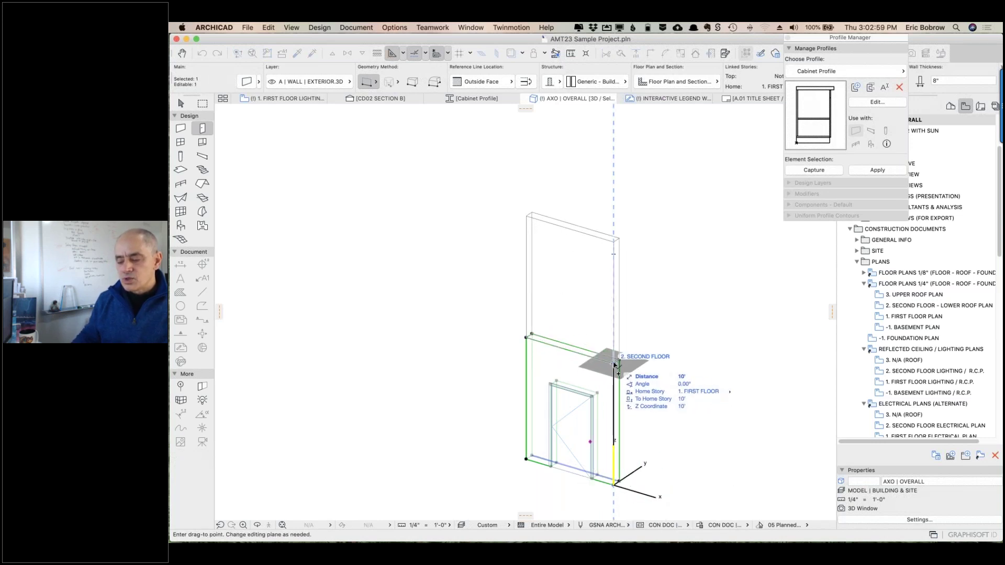
pyautogui.click(615, 364)
pyautogui.press('Escape')
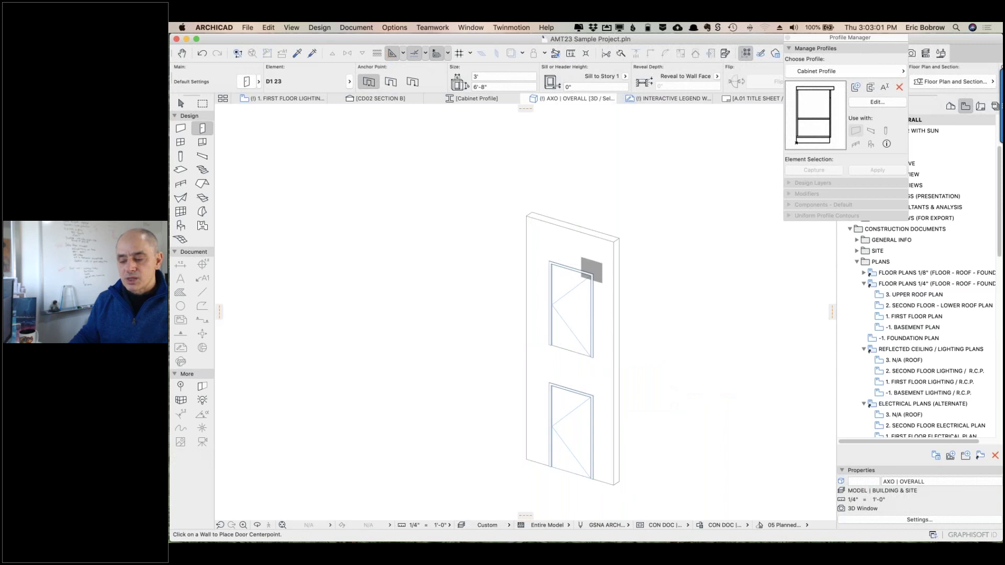
# - Delete the upper wall's door and move the lower door up about 8'-2" so it spans the joint between the walls
pyautogui.keyDown('shift'); pyautogui.click(591, 285); pyautogui.keyUp('shift')
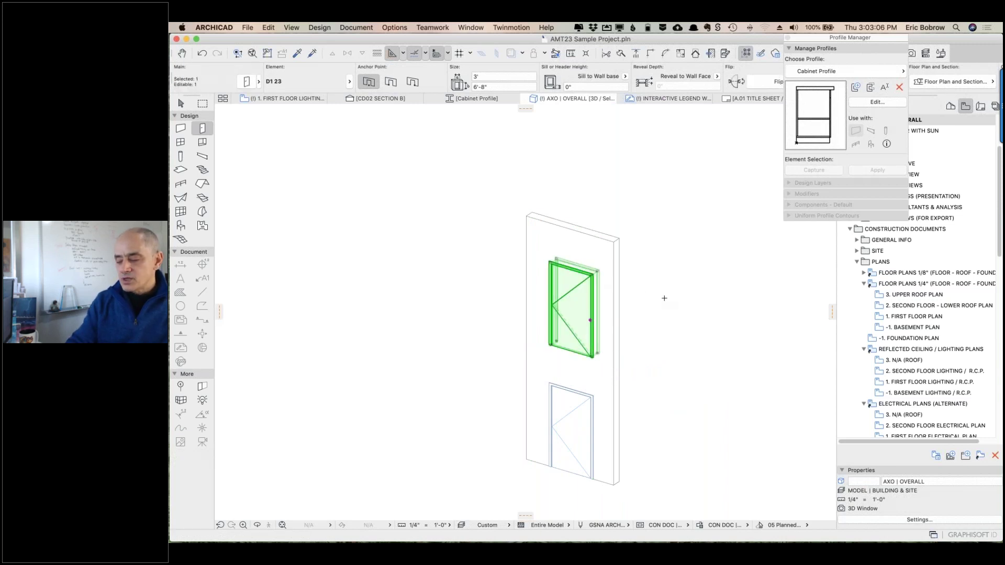
pyautogui.press('Delete')
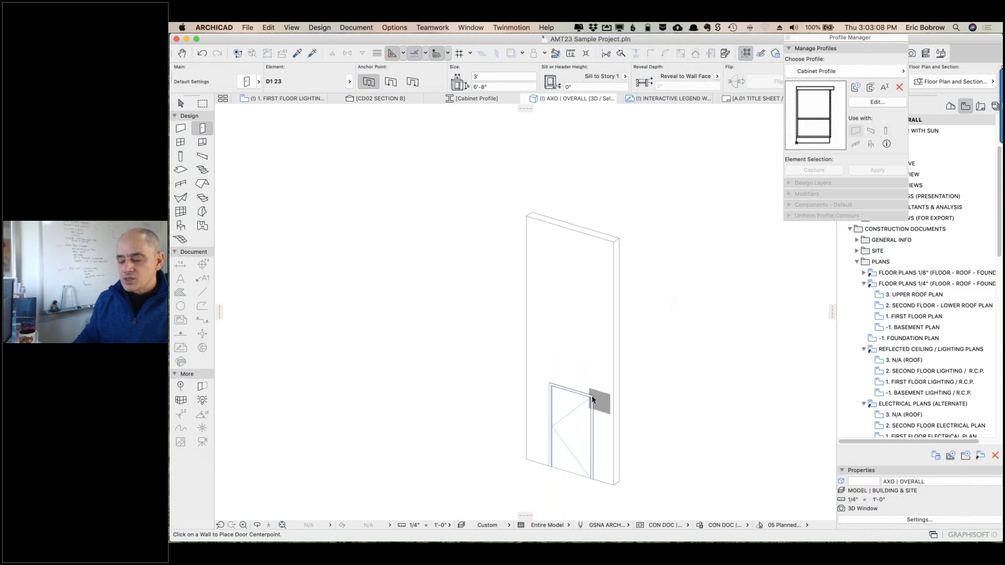
pyautogui.keyDown('shift'); pyautogui.click(591, 397); pyautogui.keyUp('shift')
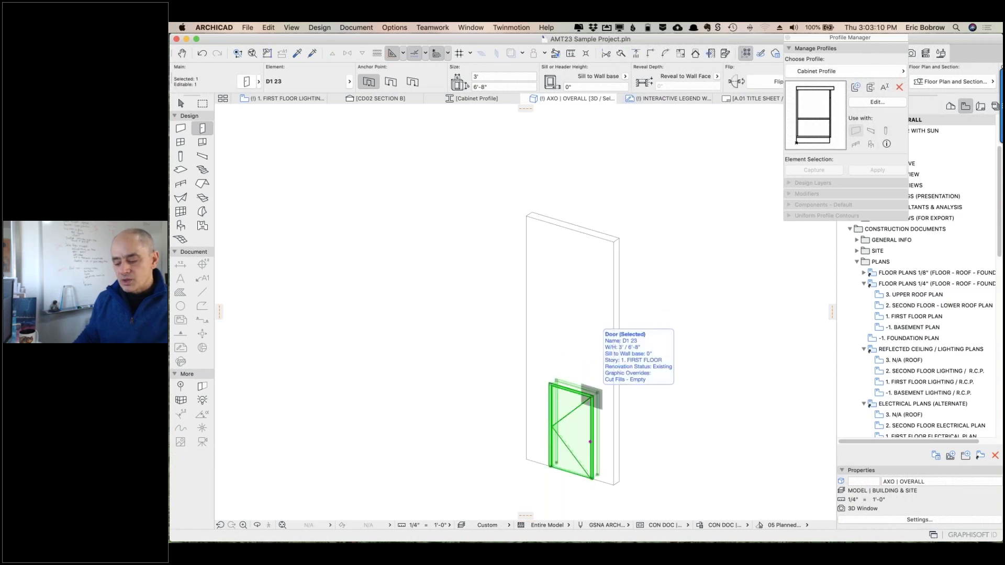
pyautogui.click(594, 397)
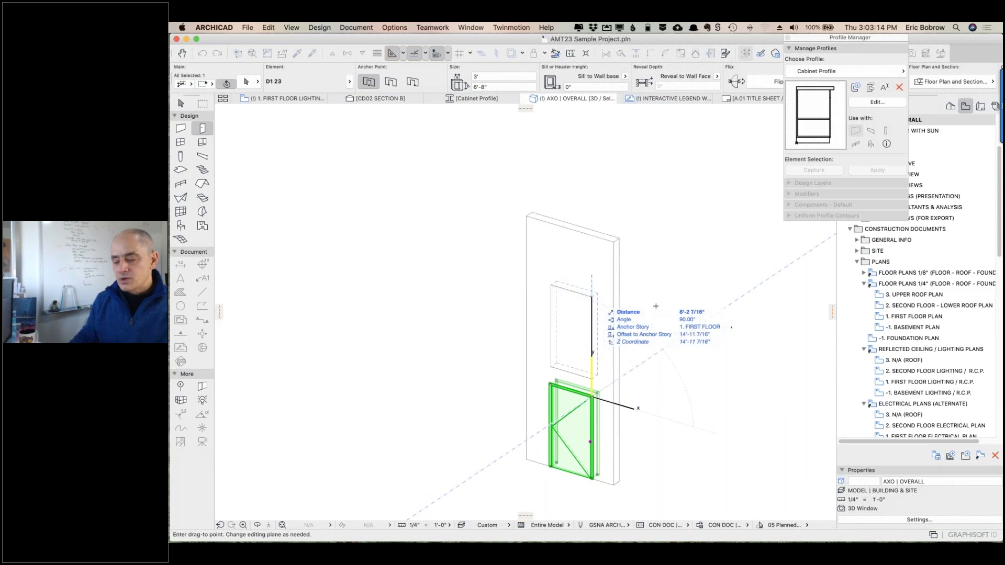
pyautogui.click(599, 298)
pyautogui.press('Escape')
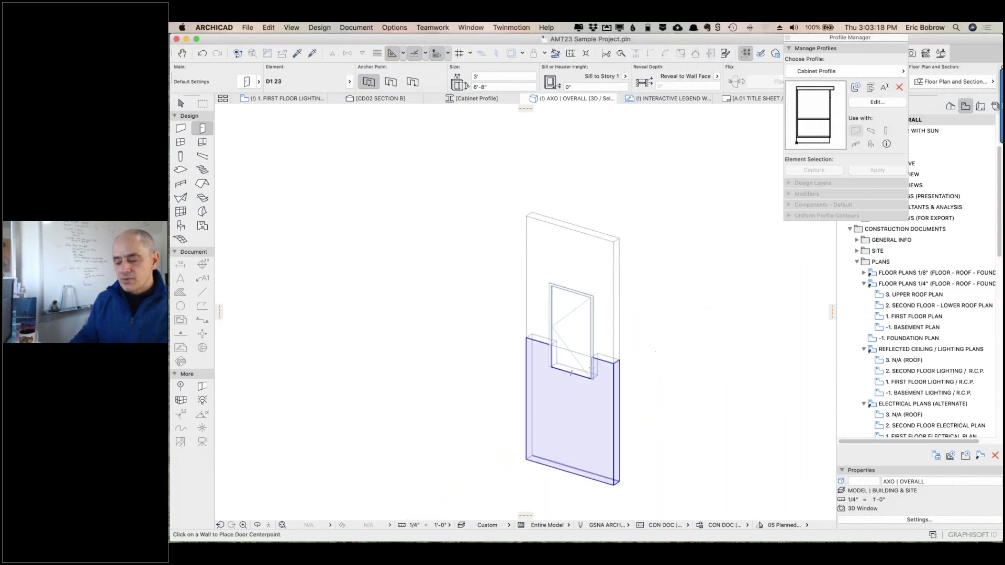
# - Place a 3' by 6'-8" empty door opening in the upper wall, seen from its other side, using Sill to Wall base
pyautogui.keyDown('shift'); pyautogui.moveTo(681, 353); pyautogui.dragTo(345, 337, button='middle'); pyautogui.keyUp('shift')
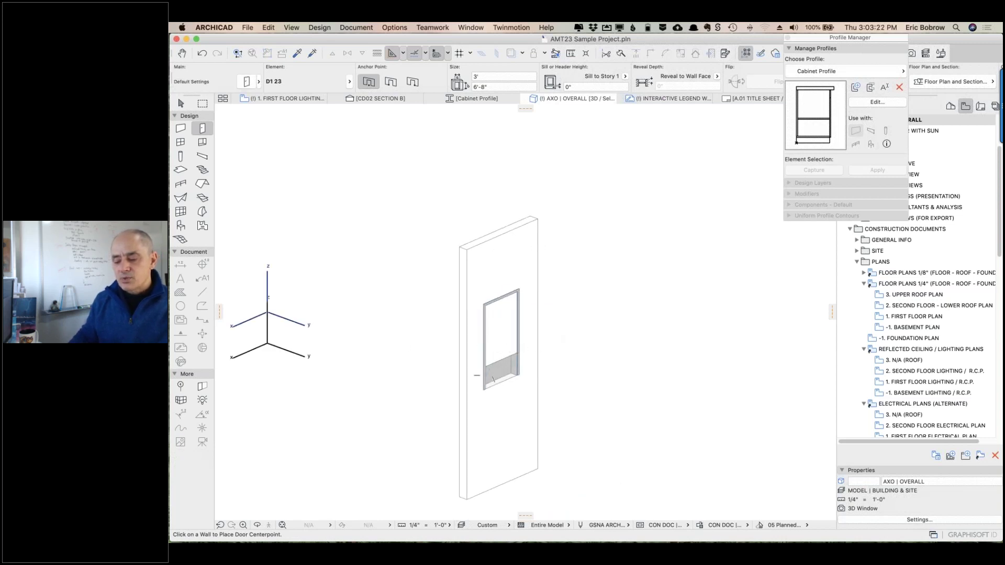
pyautogui.scroll(5, 507, 341)
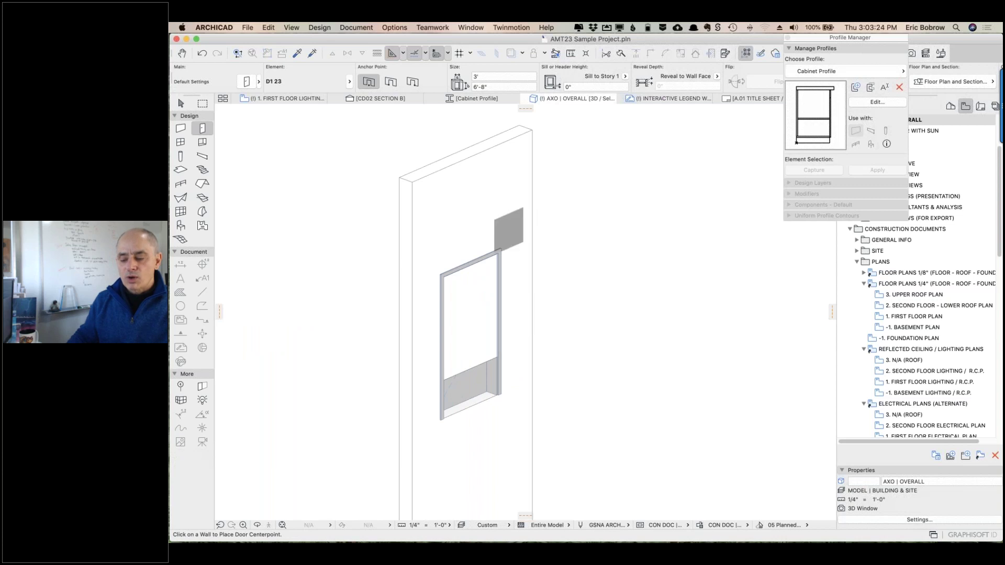
pyautogui.keyDown('shift'); pyautogui.click(529, 240); pyautogui.keyUp('shift')
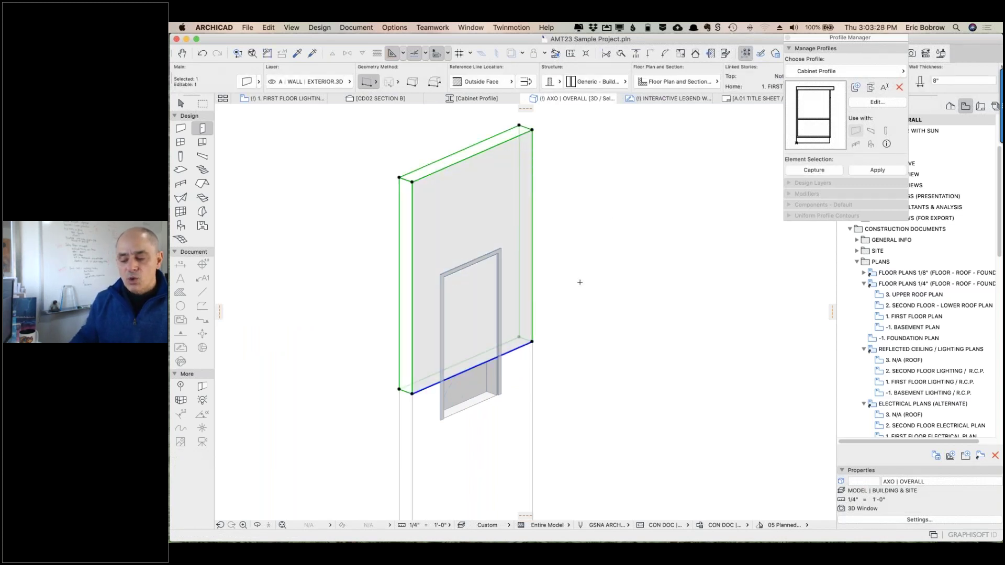
pyautogui.press('Escape')
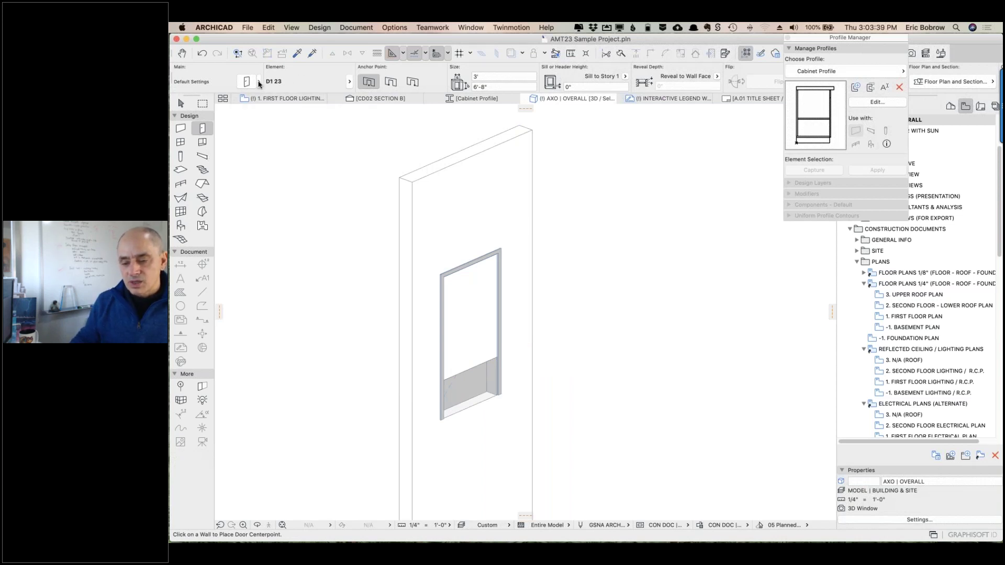
pyautogui.click(259, 82)
pyautogui.click(259, 82)
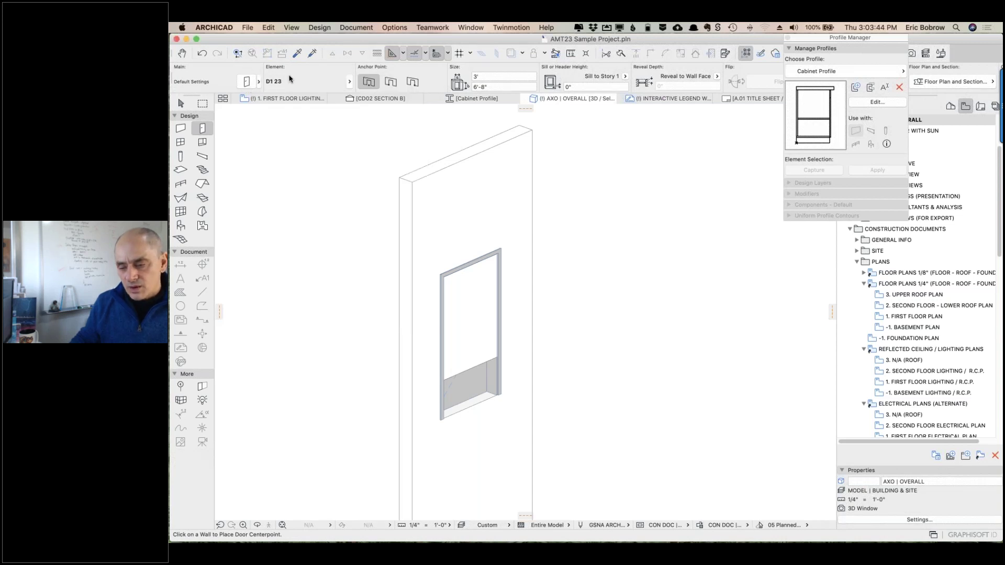
pyautogui.click(349, 82)
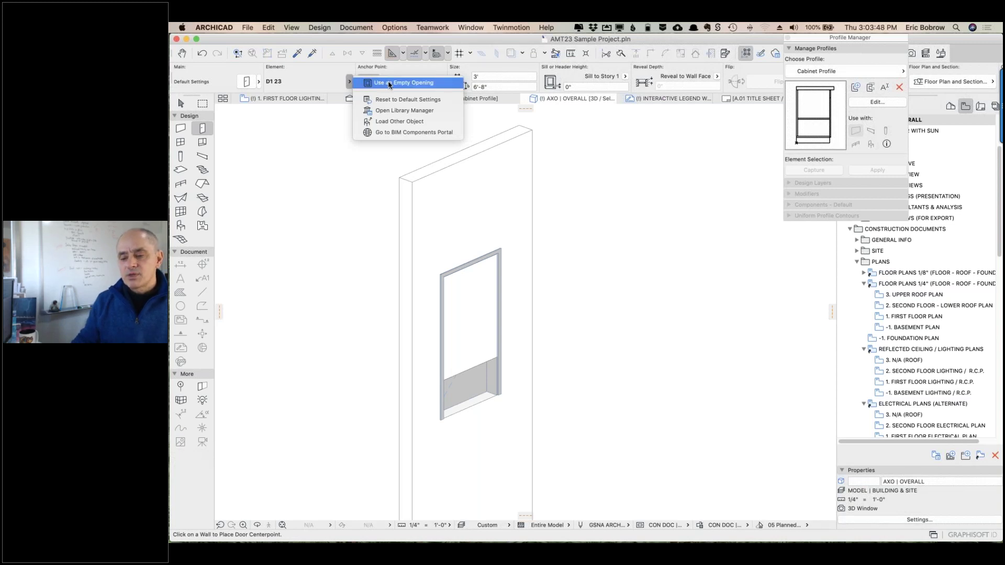
pyautogui.click(389, 84)
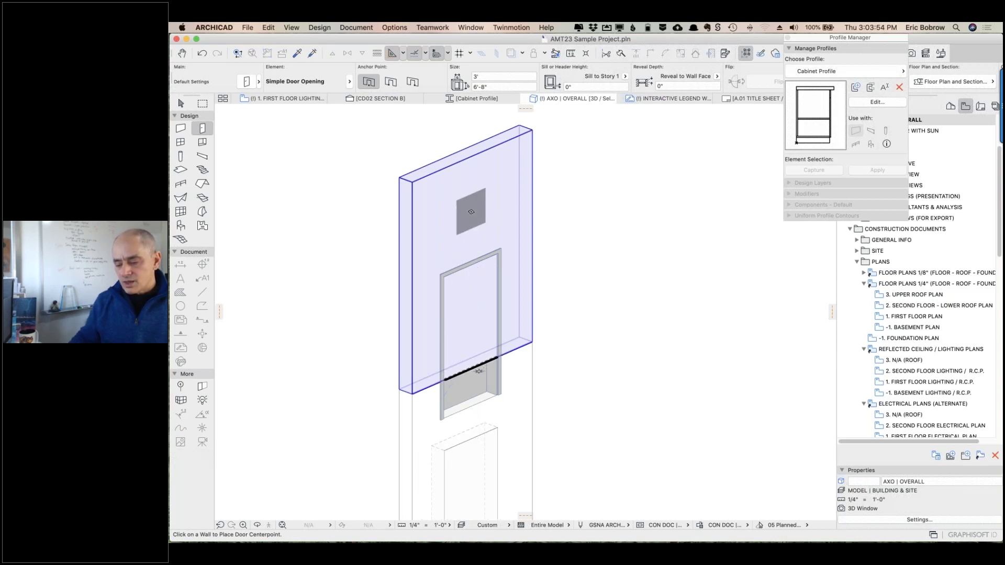
pyautogui.click(624, 77)
pyautogui.click(620, 125)
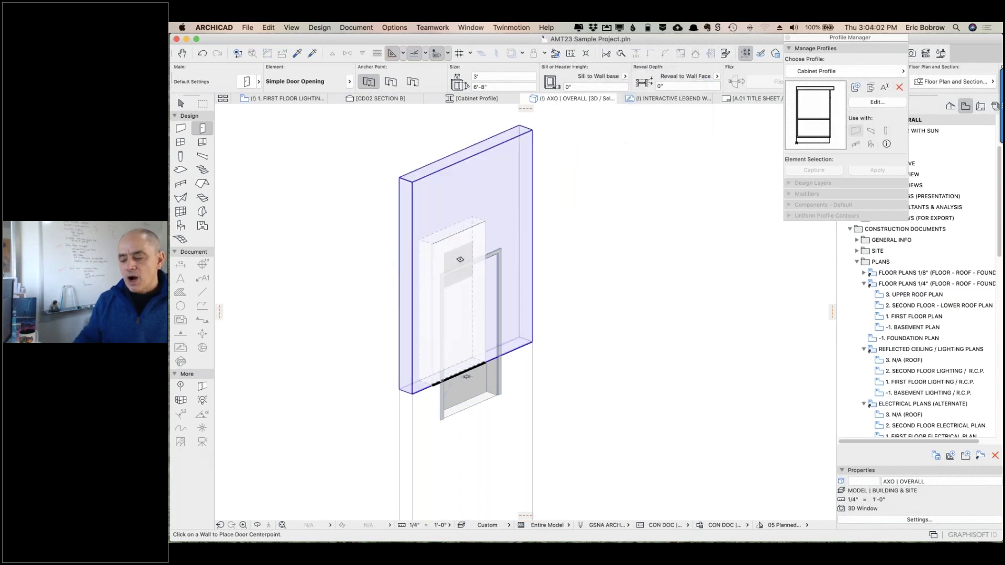
pyautogui.click(462, 378)
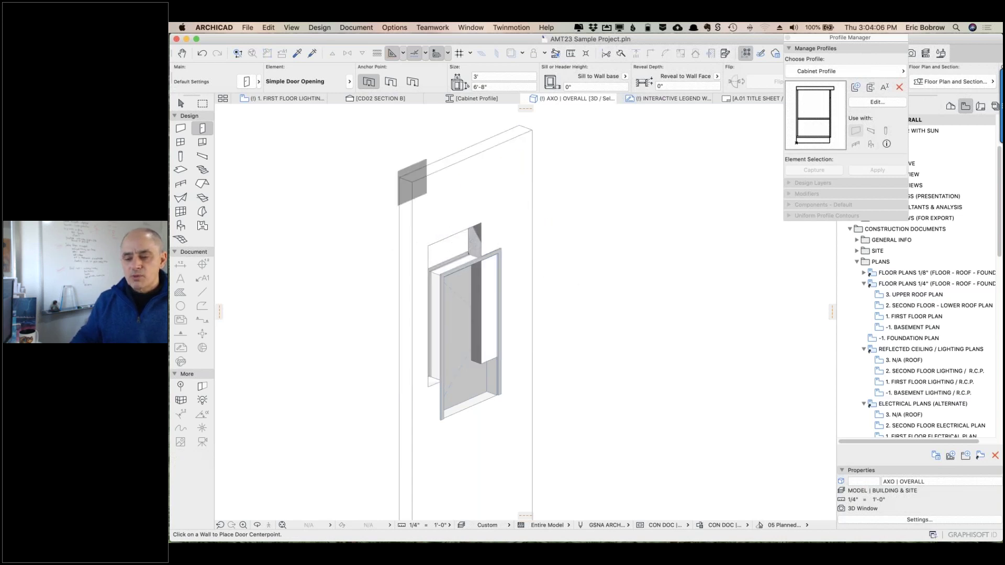
# - Stretch the upper wall's empty opening to about 3'-11 5/8" wide so its right edge lines up with the door frame
pyautogui.click(181, 104)
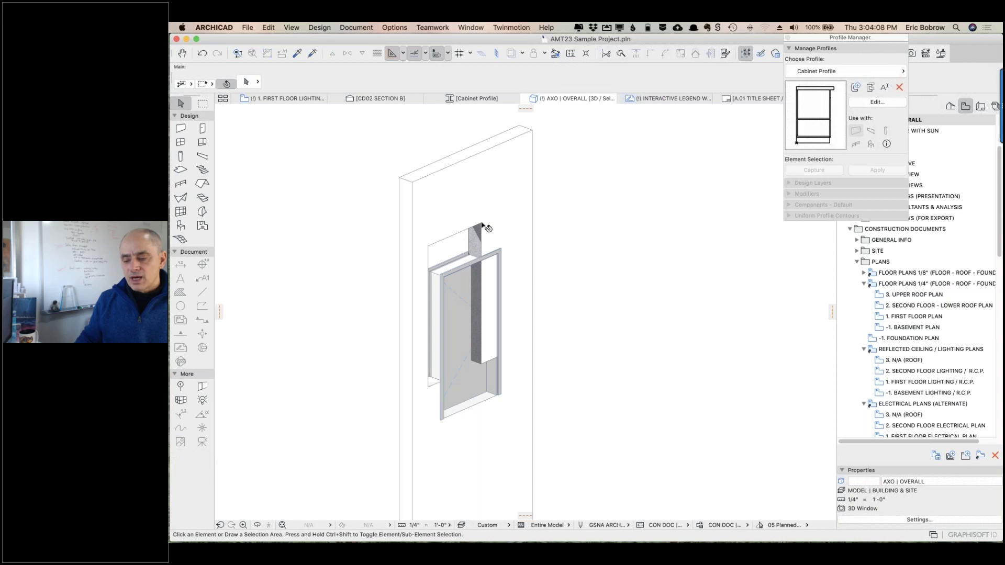
pyautogui.click(482, 224)
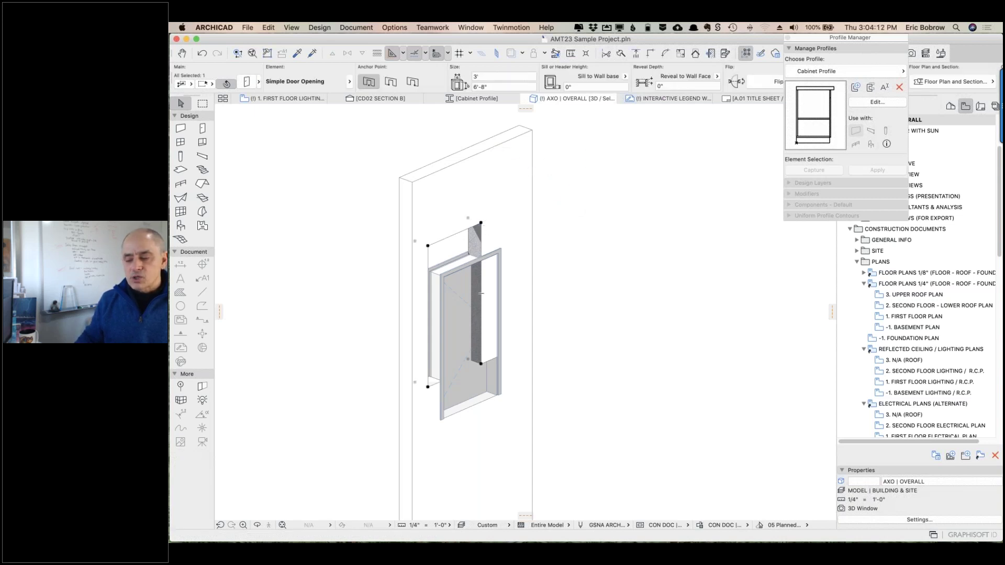
pyautogui.click(481, 224)
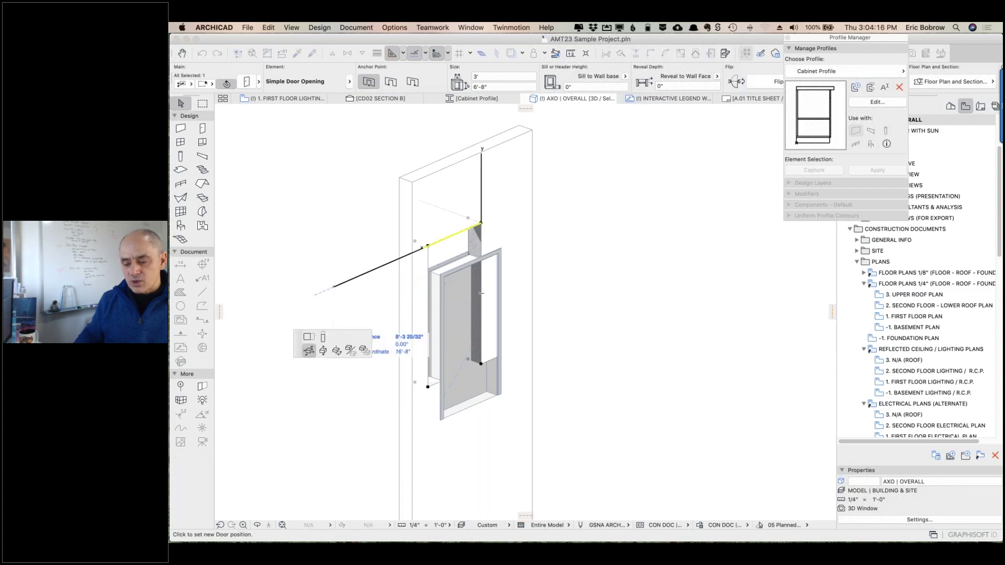
pyautogui.click(309, 337)
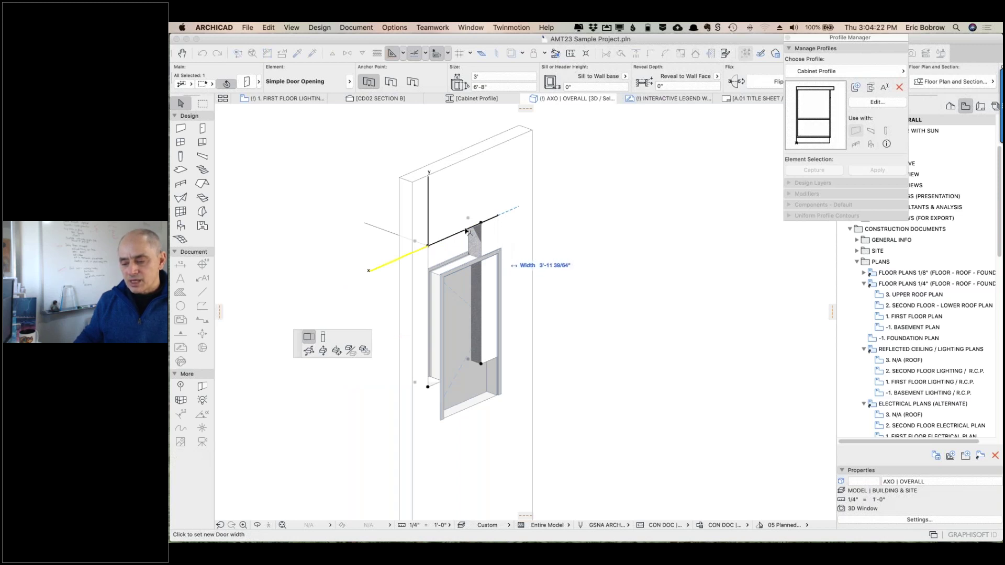
pyautogui.click(428, 243)
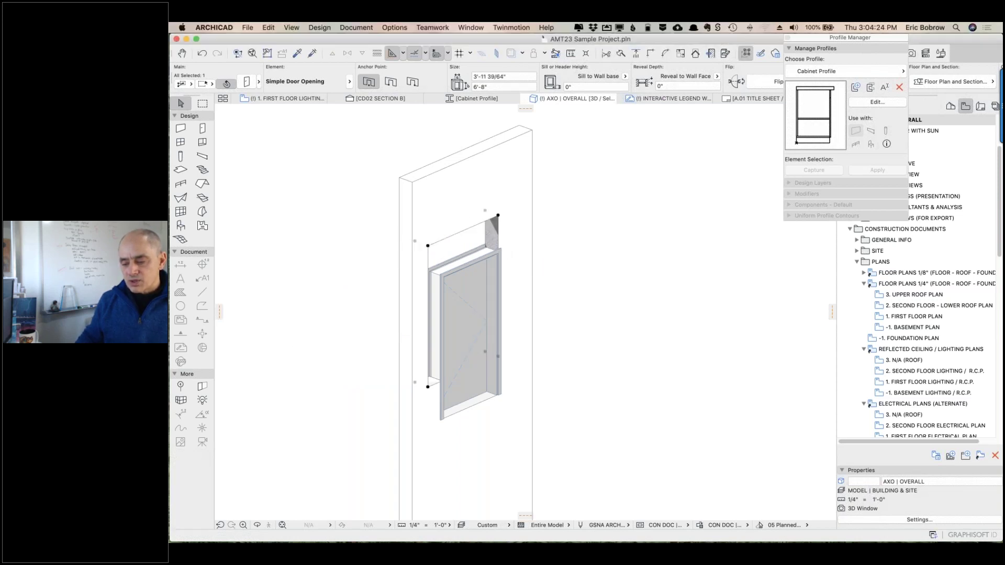
# - Pull in the opening's left edge to the door frame, making the opening 3'-2" wide
pyautogui.click(445, 273)
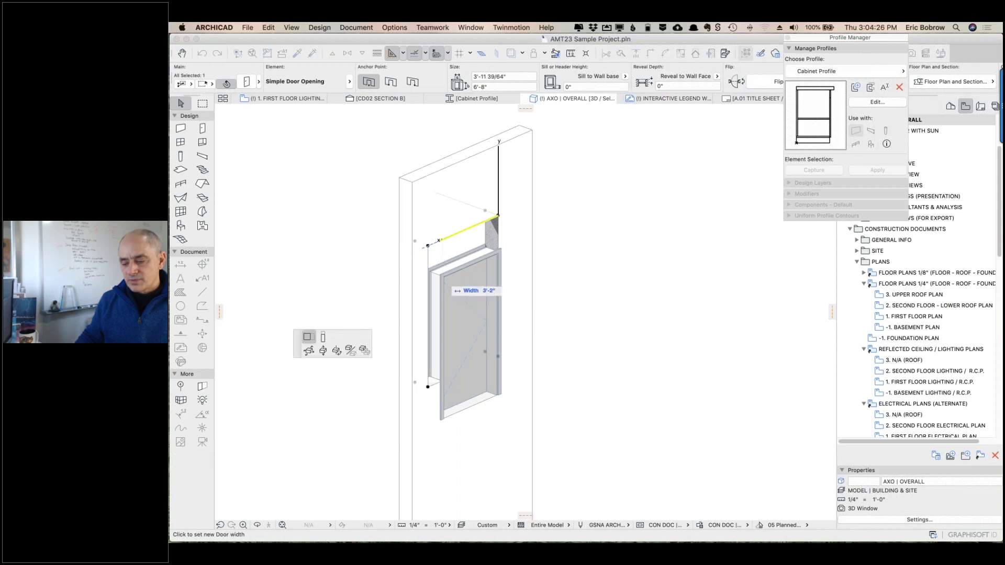
pyautogui.click(442, 241)
pyautogui.click(442, 241)
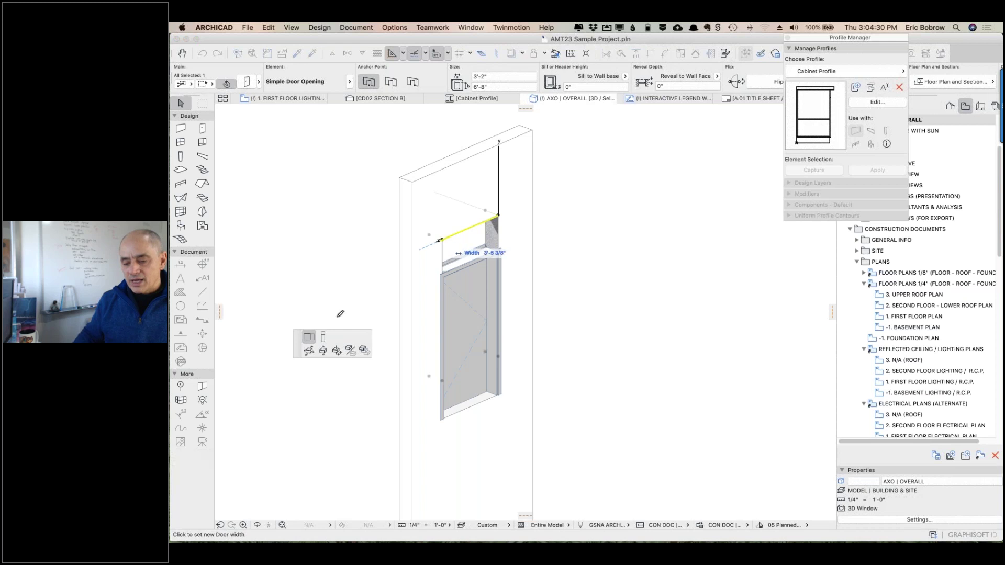
# - Reduce the empty opening's height to about 4'-11 7/16" so its top meets the door head, and deselect it
pyautogui.click(323, 337)
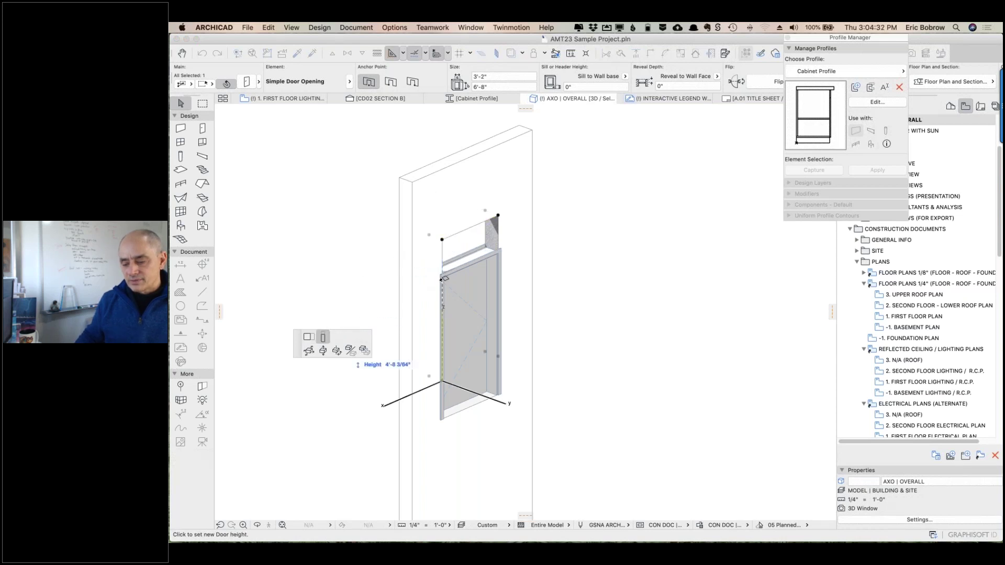
pyautogui.click(443, 307)
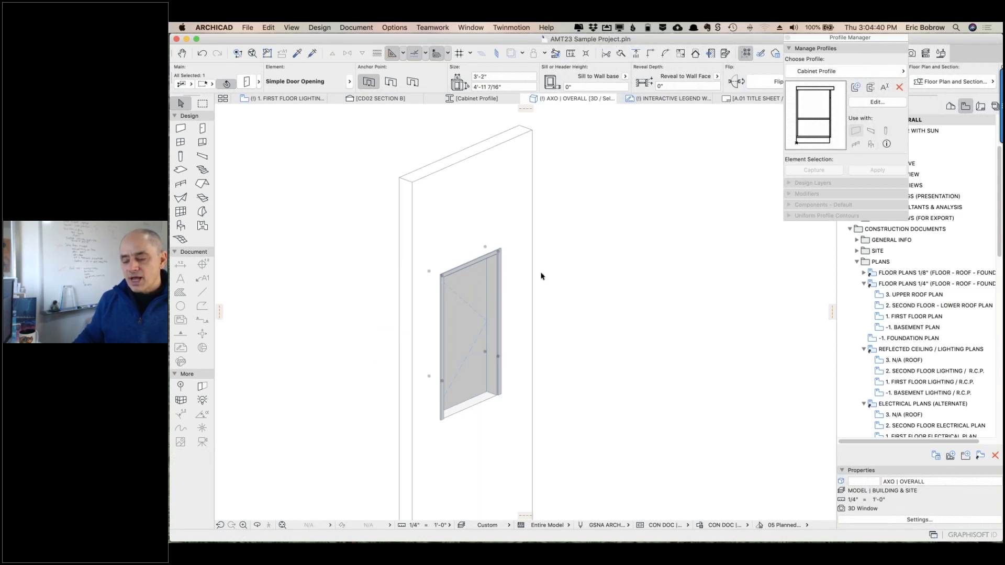
pyautogui.press('Escape')
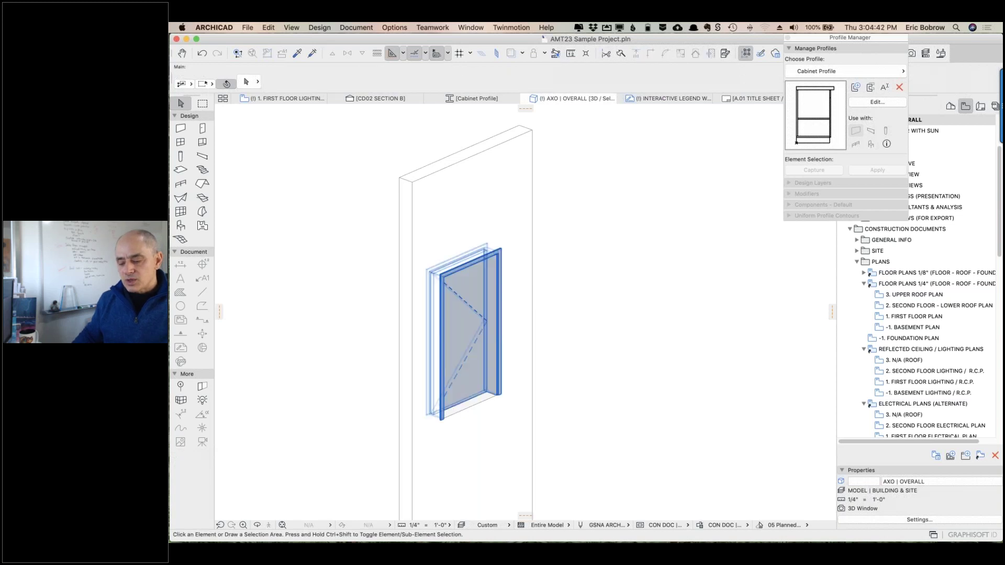
# - Select the door spanning both walls and inspect it from the opposite side of the wall
pyautogui.click(479, 385)
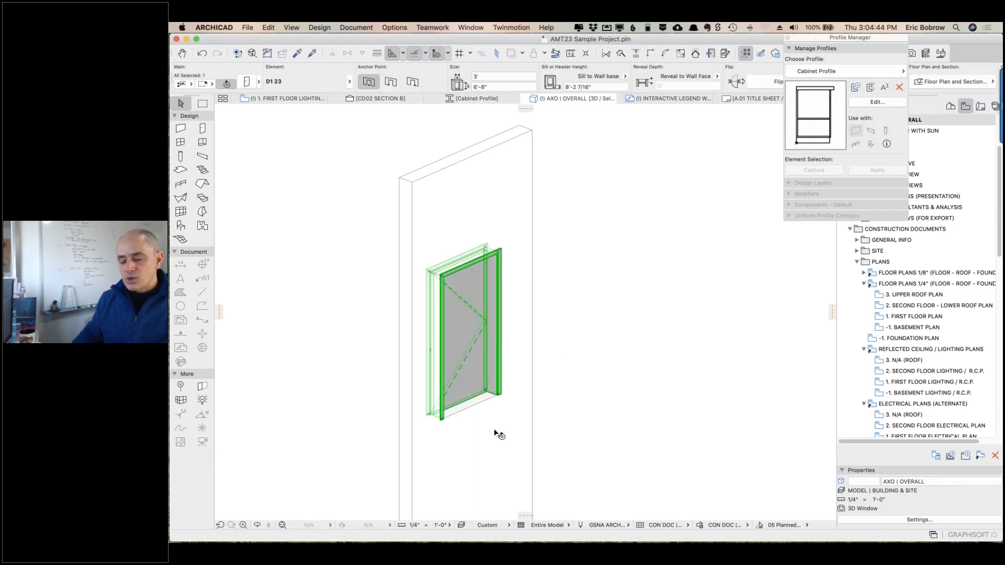
pyautogui.keyDown('shift'); pyautogui.moveTo(386, 280); pyautogui.dragTo(695, 264, button='middle'); pyautogui.keyUp('shift')
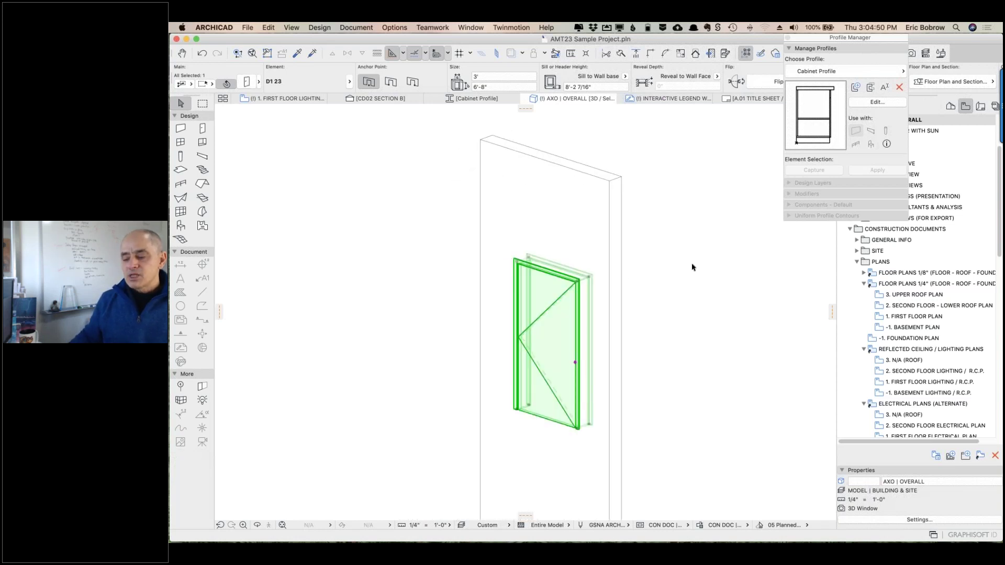
pyautogui.press('Escape')
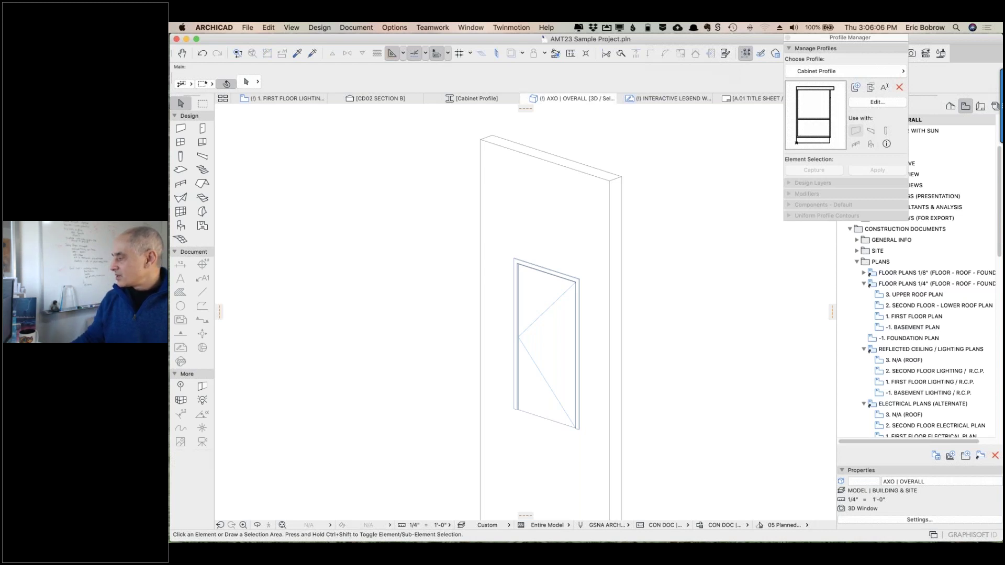
# - Switch to Slack, review the latest messages in the #coaching-calls channel, and close its window
pyautogui.press('super+Tab')
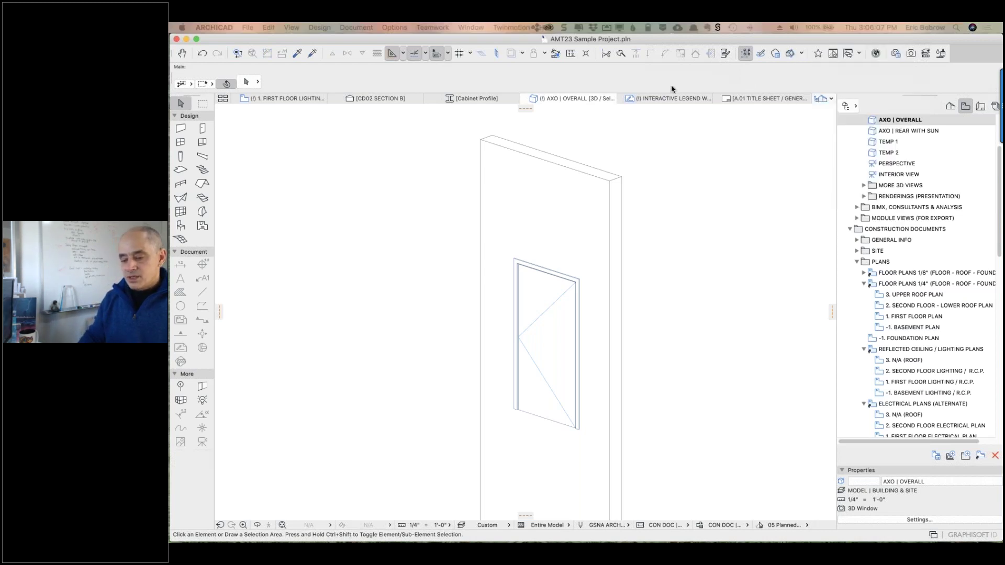
pyautogui.moveTo(626, 104); pyautogui.dragTo(592, 113)
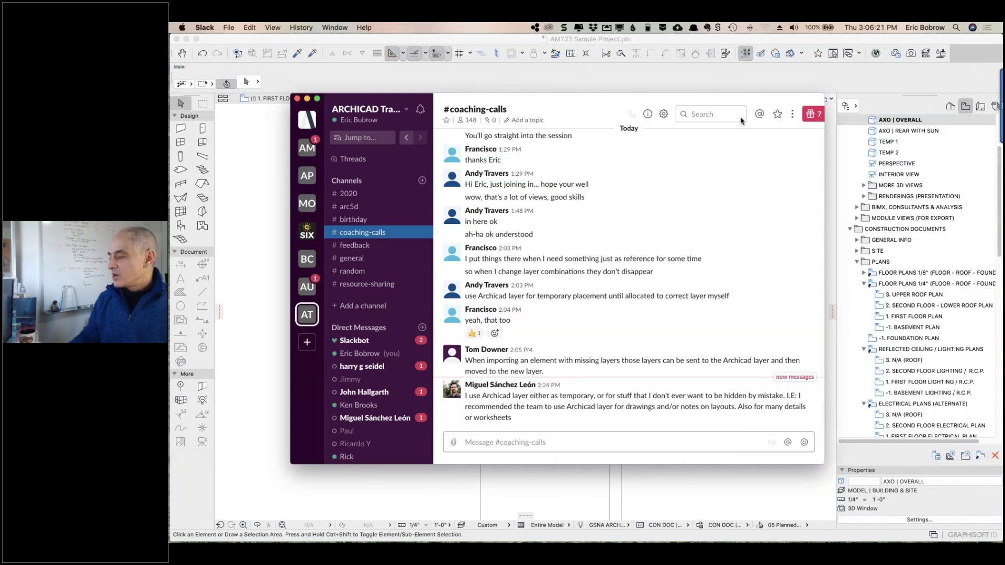
pyautogui.press('super+w')
pyautogui.click(511, 134)
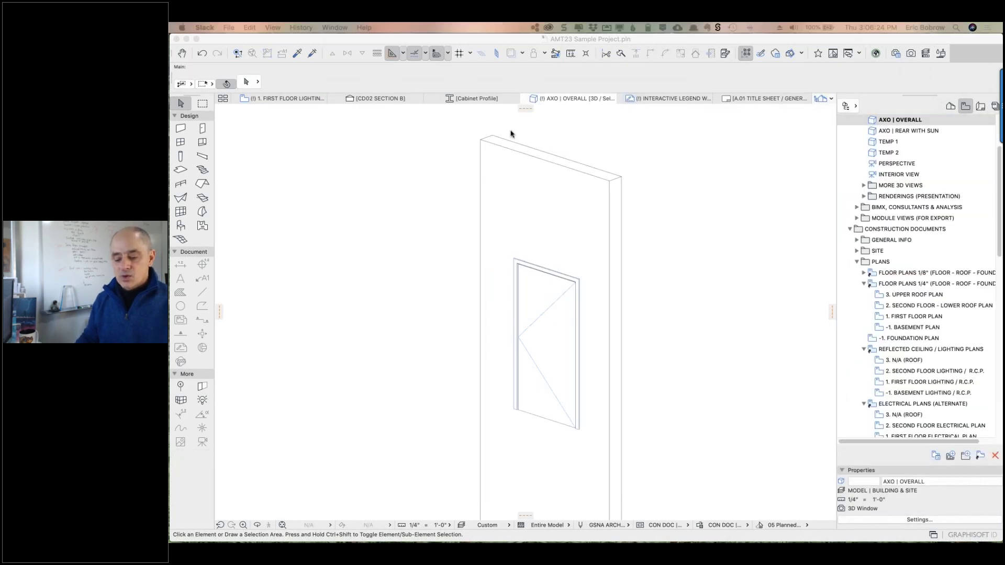
# - Switch to Chrome and show the ARCHICAD training Year End Sale page
pyautogui.press('super+Tab')
pyautogui.press('super+Tab')
pyautogui.press('super+Tab')
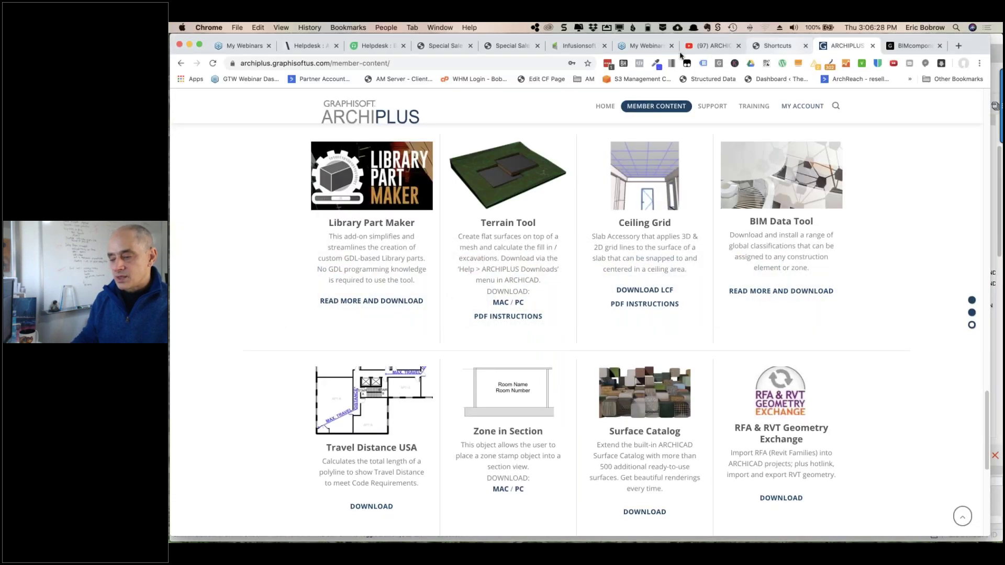
pyautogui.click(496, 49)
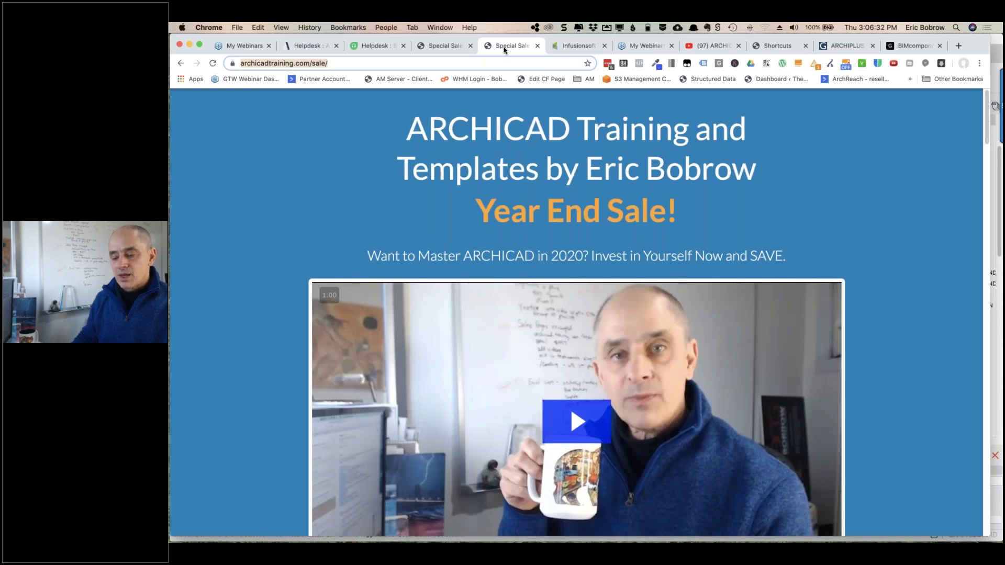